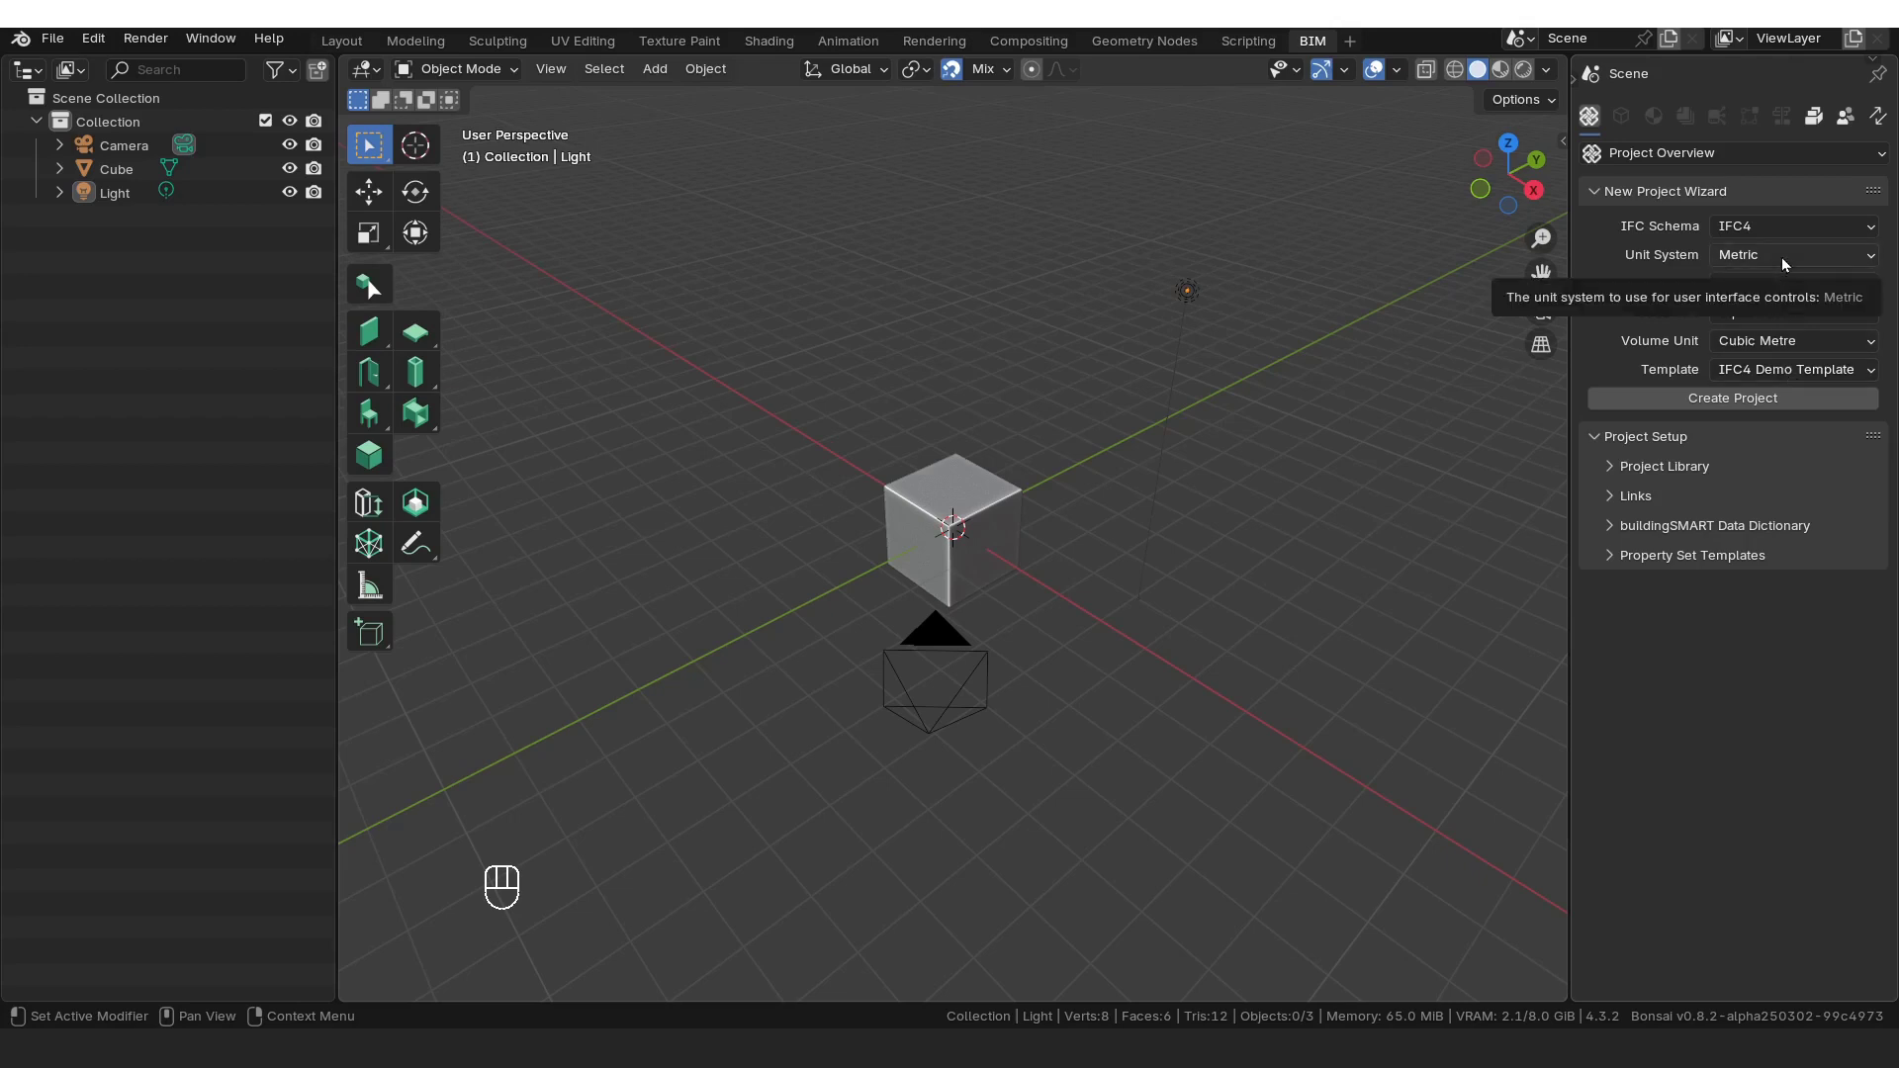
# Step: Create a new IFC4 metric project from the Blank Project template
pyautogui.click(1788, 369)
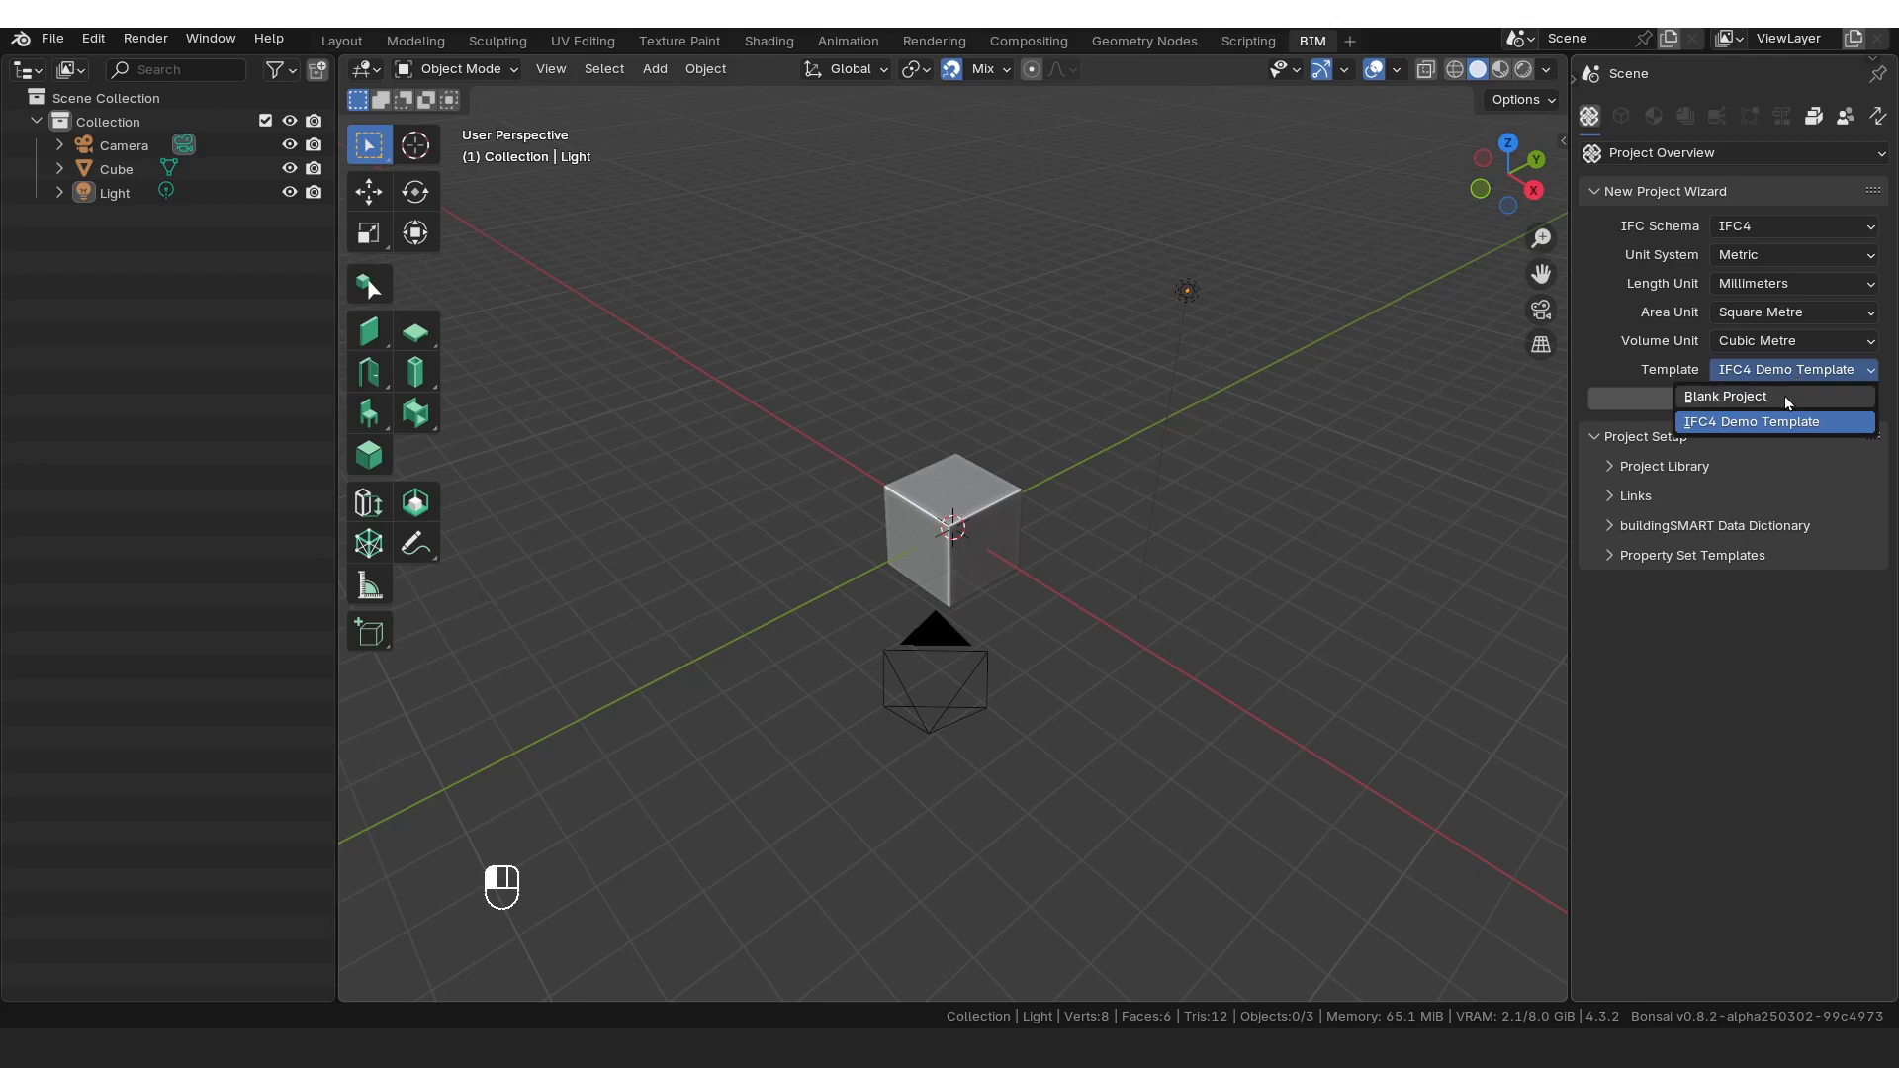
pyautogui.click(1784, 396)
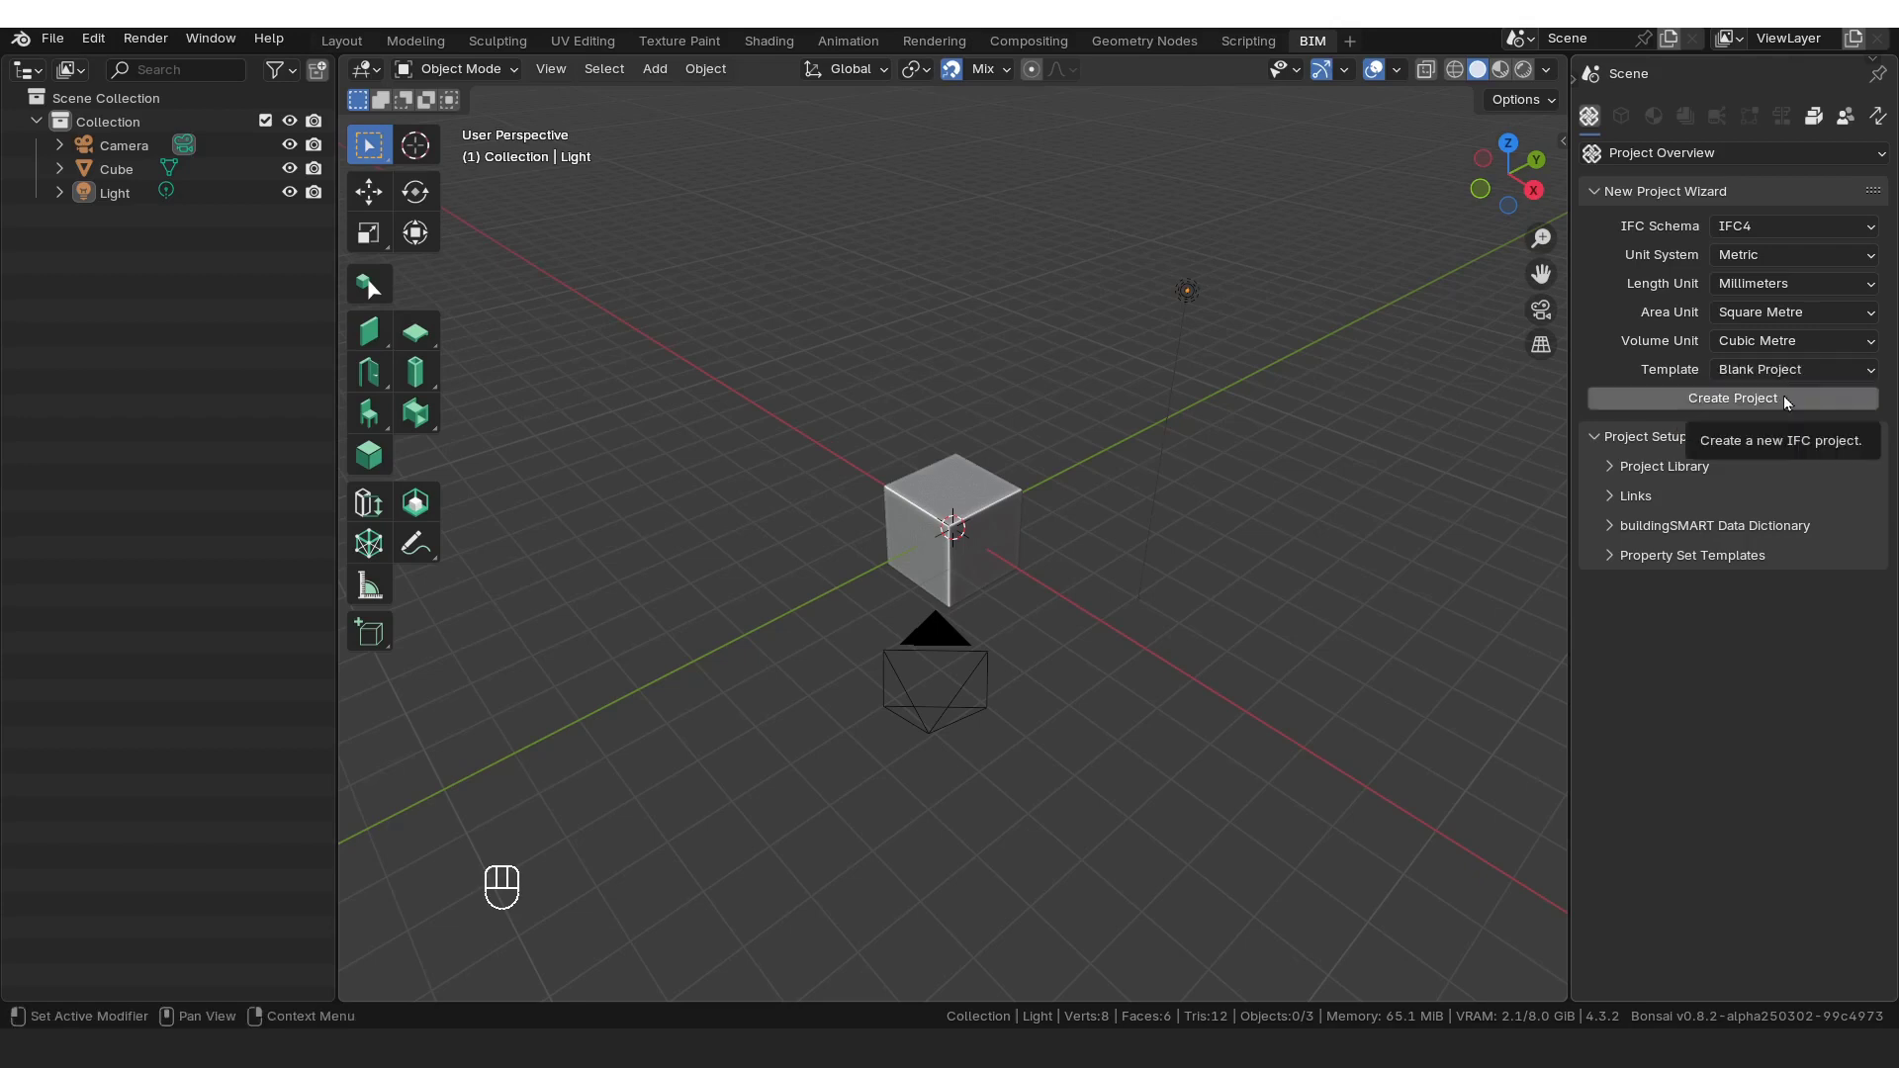
pyautogui.click(1783, 397)
# Step: Look over the new project's site, building and storey entries, and save the project as Simple chair 2.ifc
pyautogui.moveTo(285, 460); pyautogui.dragTo(121, 140)
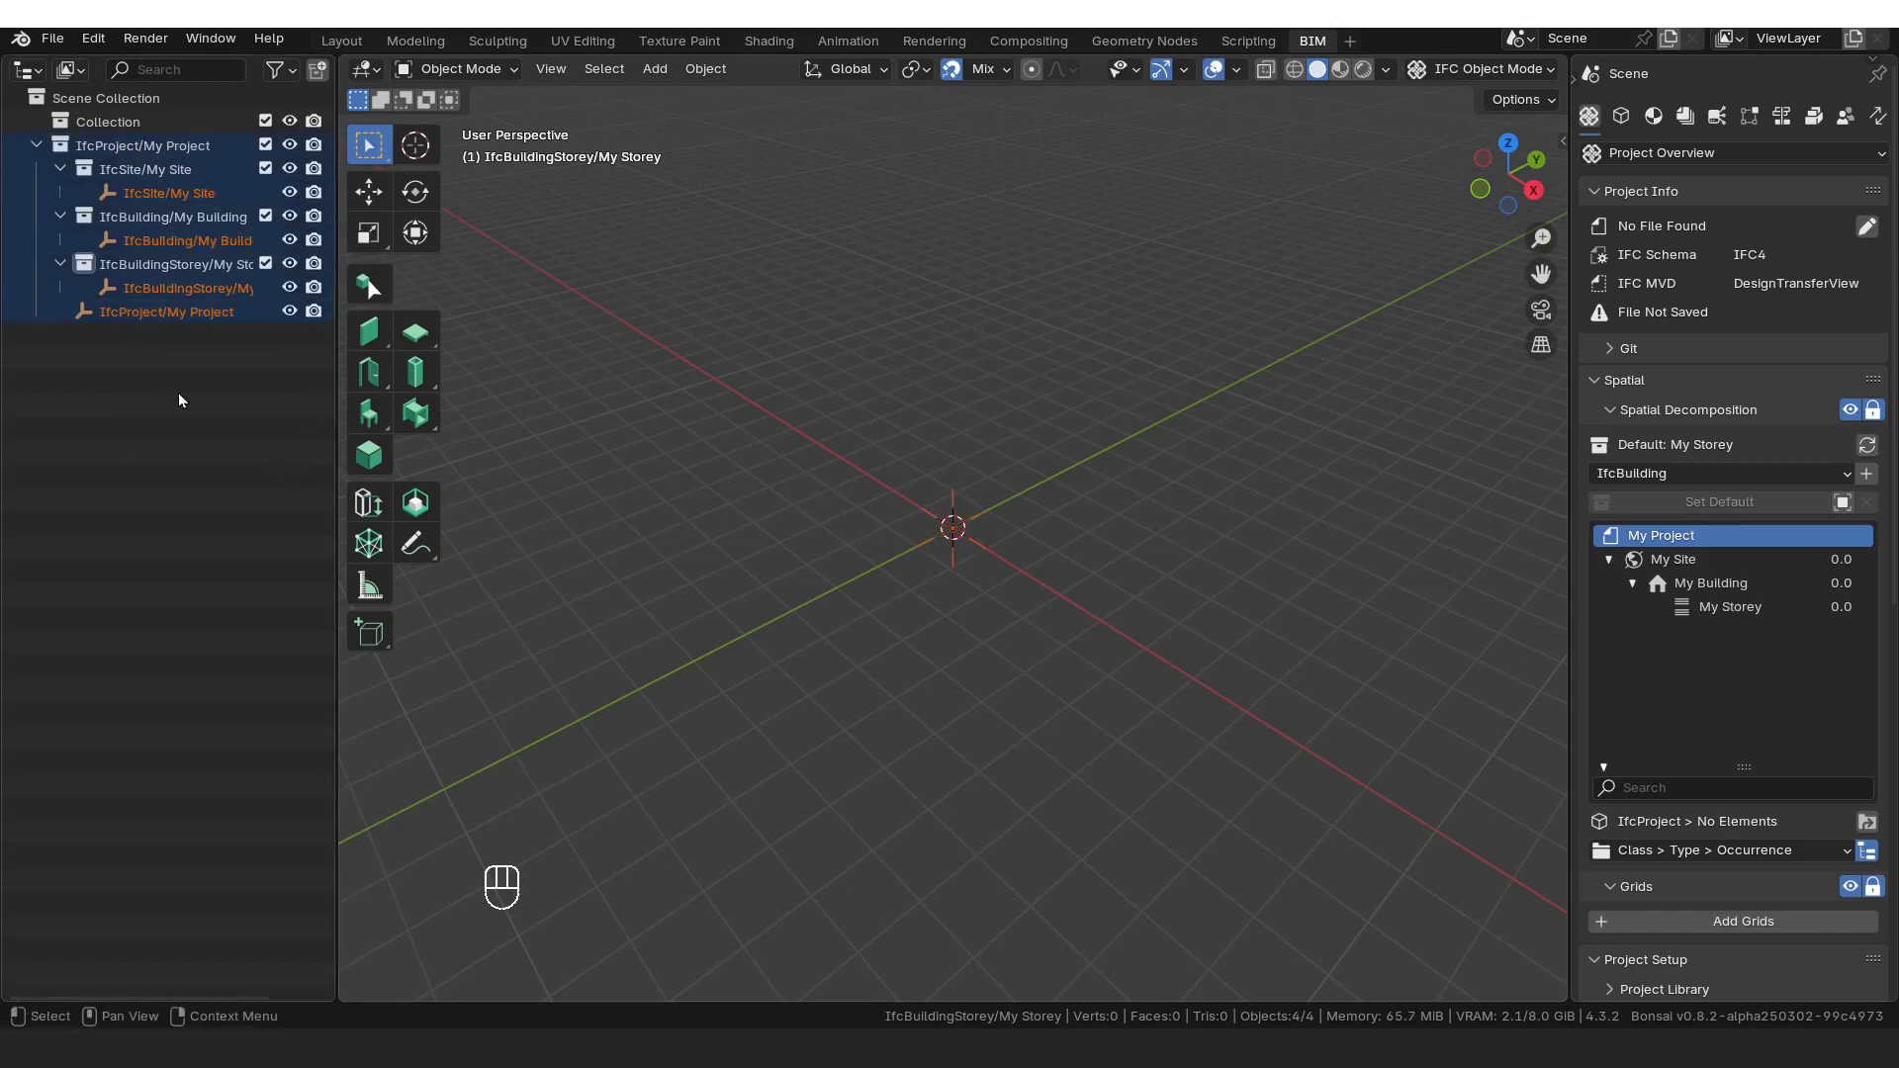
pyautogui.click(168, 193)
pyautogui.click(188, 240)
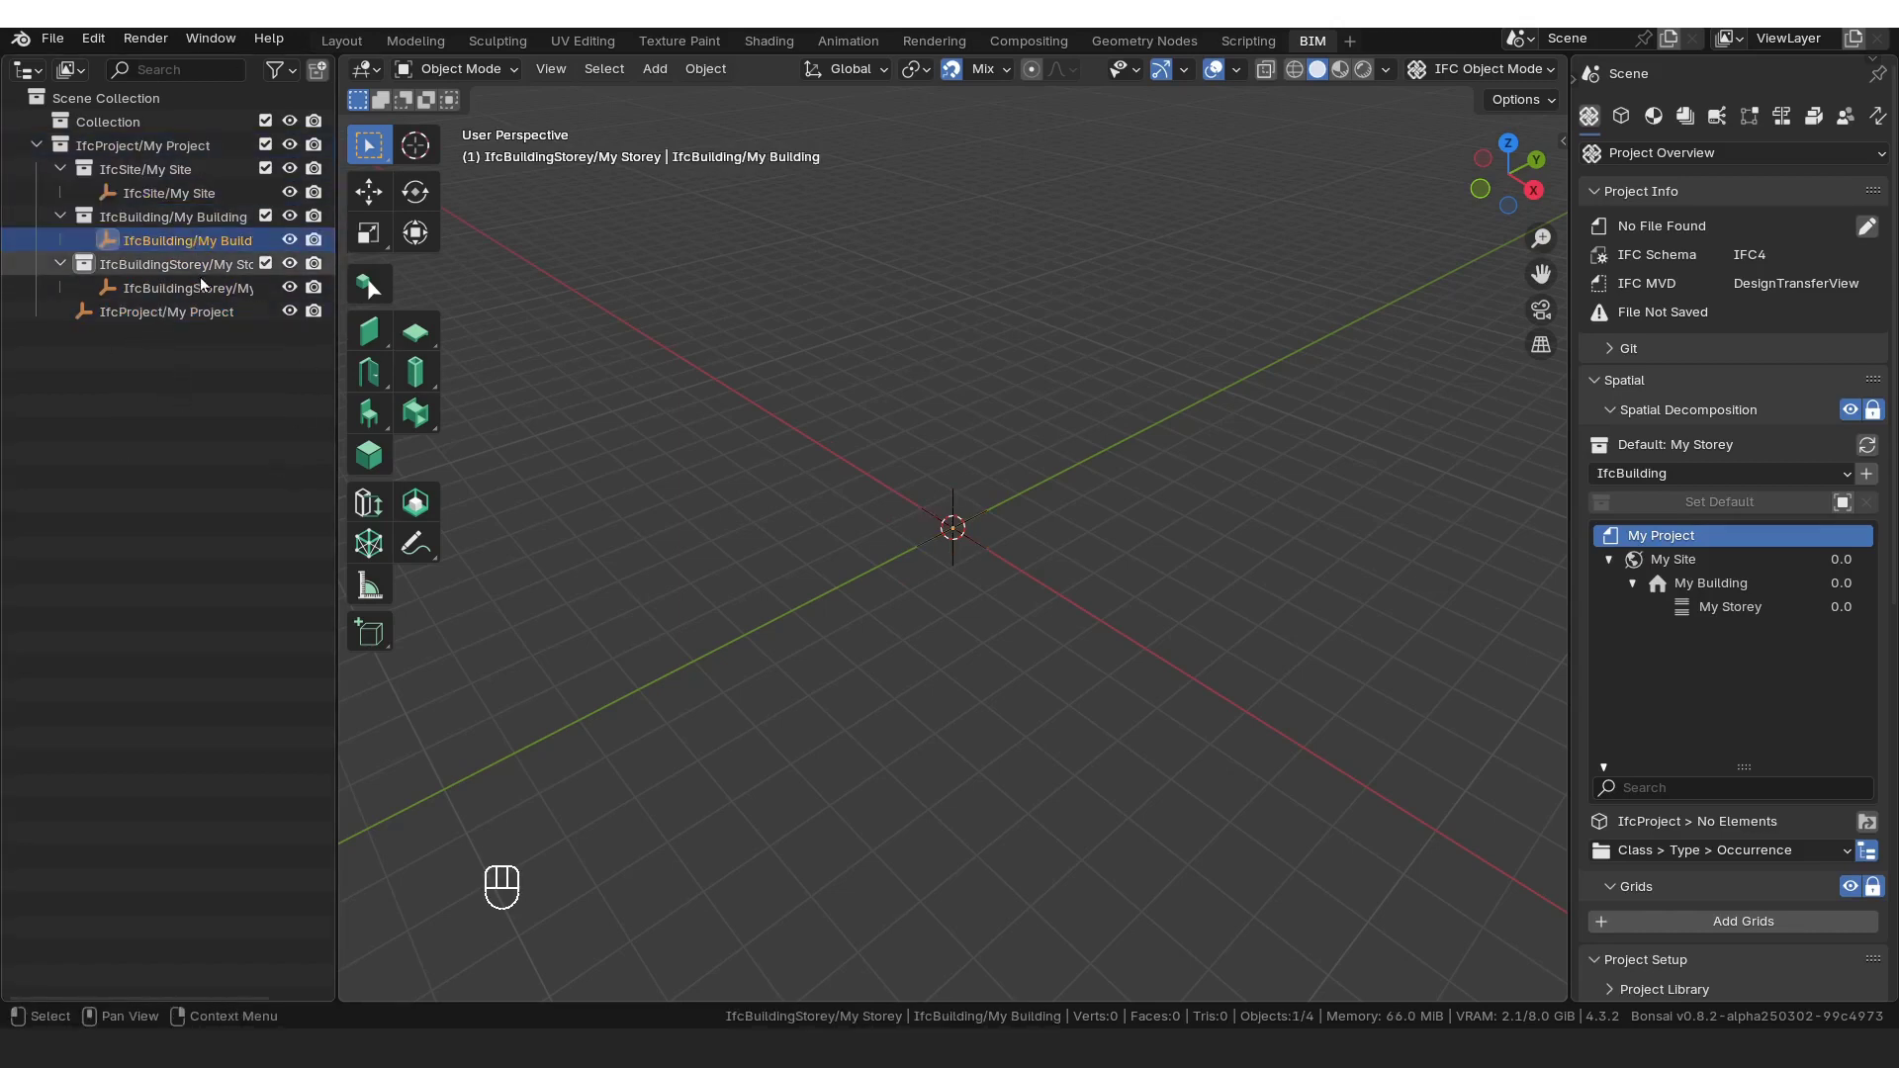
pyautogui.click(204, 289)
pyautogui.click(1120, 486)
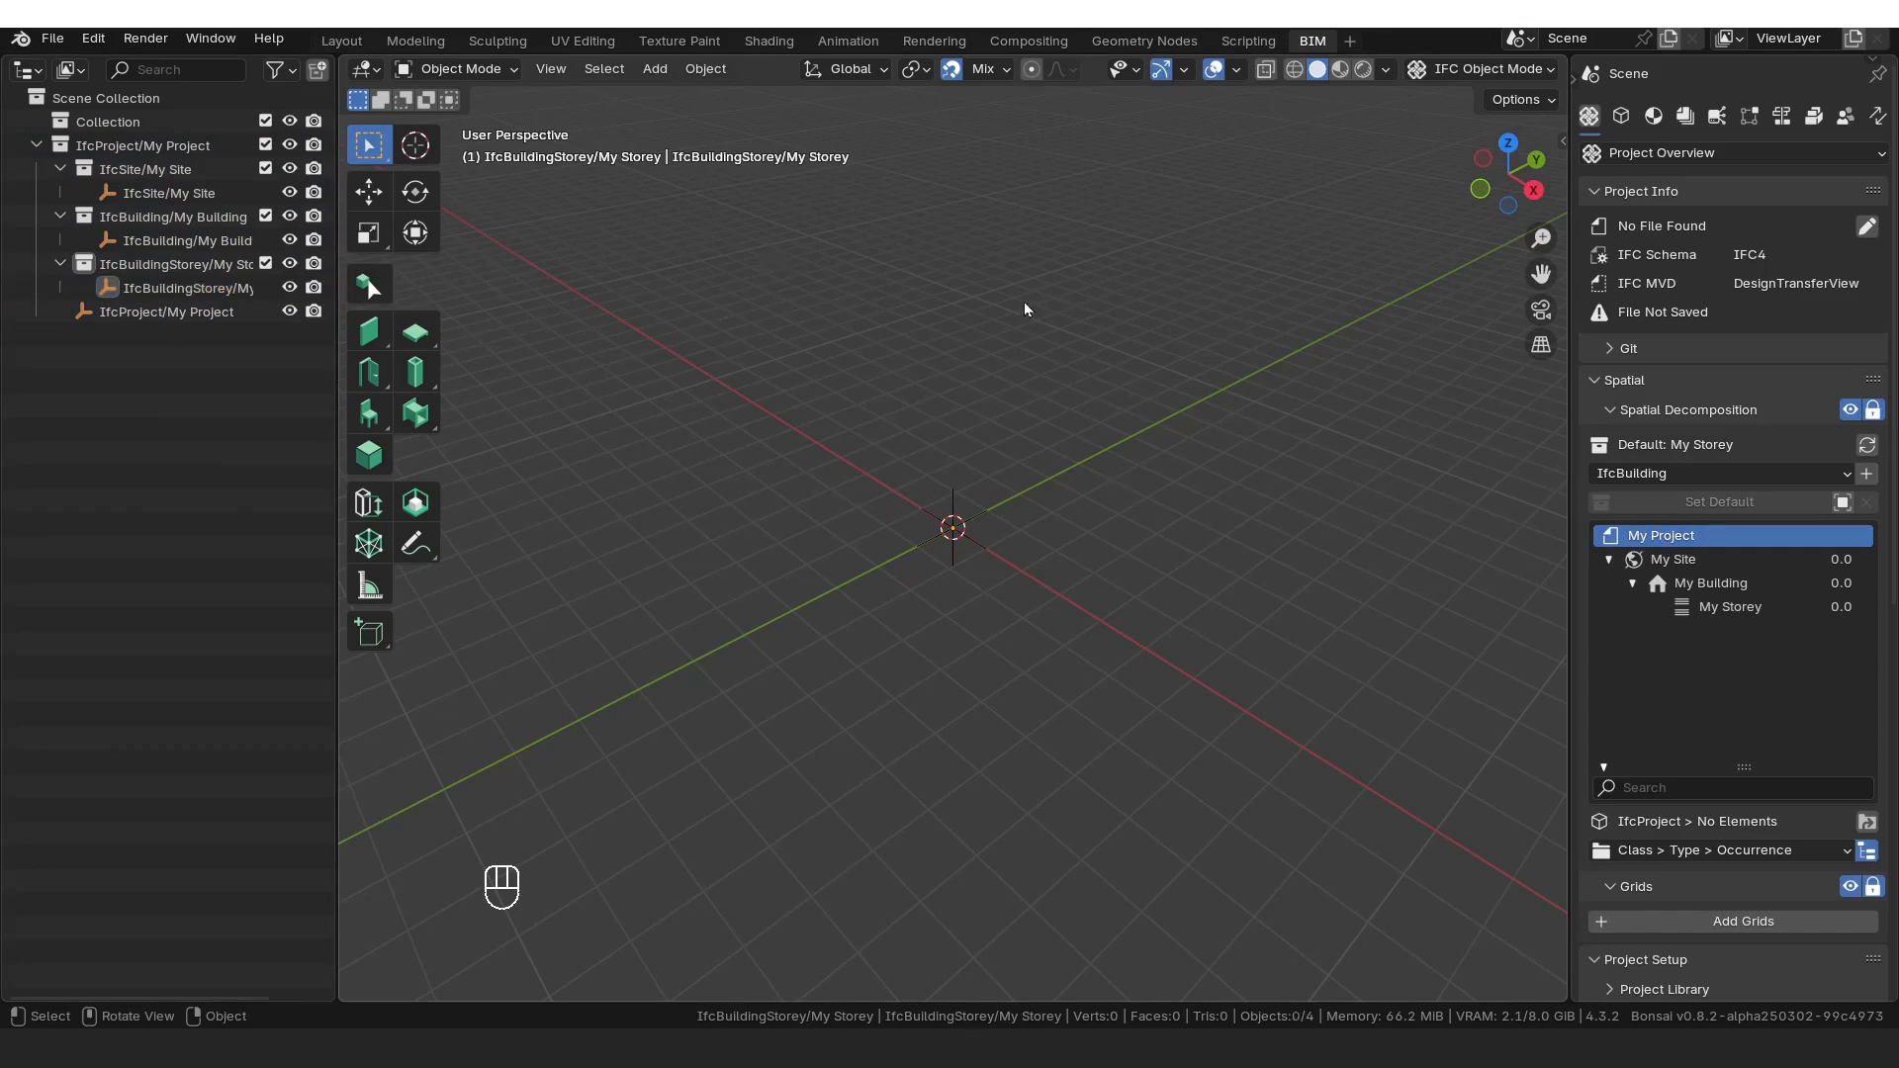
pyautogui.hotkey('ctrl', 's')
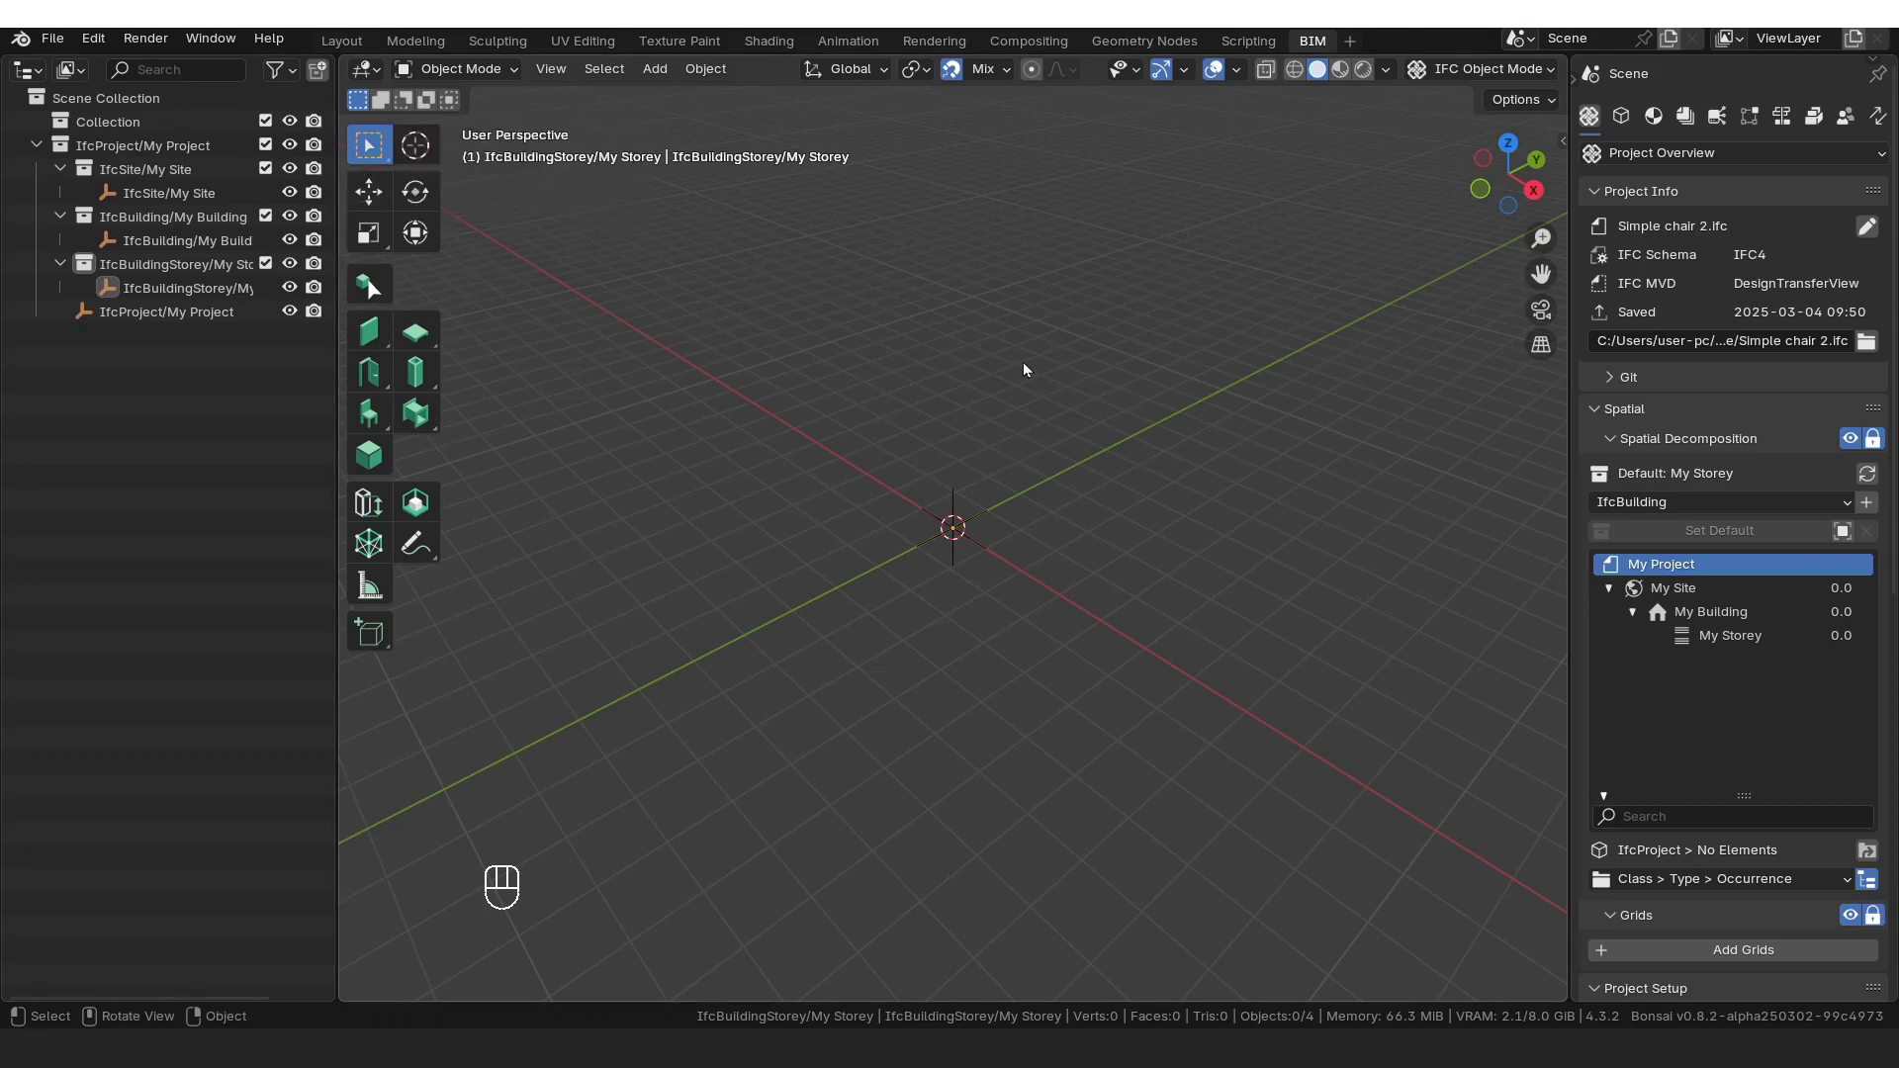
# Step: Add a cube mesh to the empty scene and display its transform properties
pyautogui.click(655, 68)
pyautogui.moveTo(768, 128)
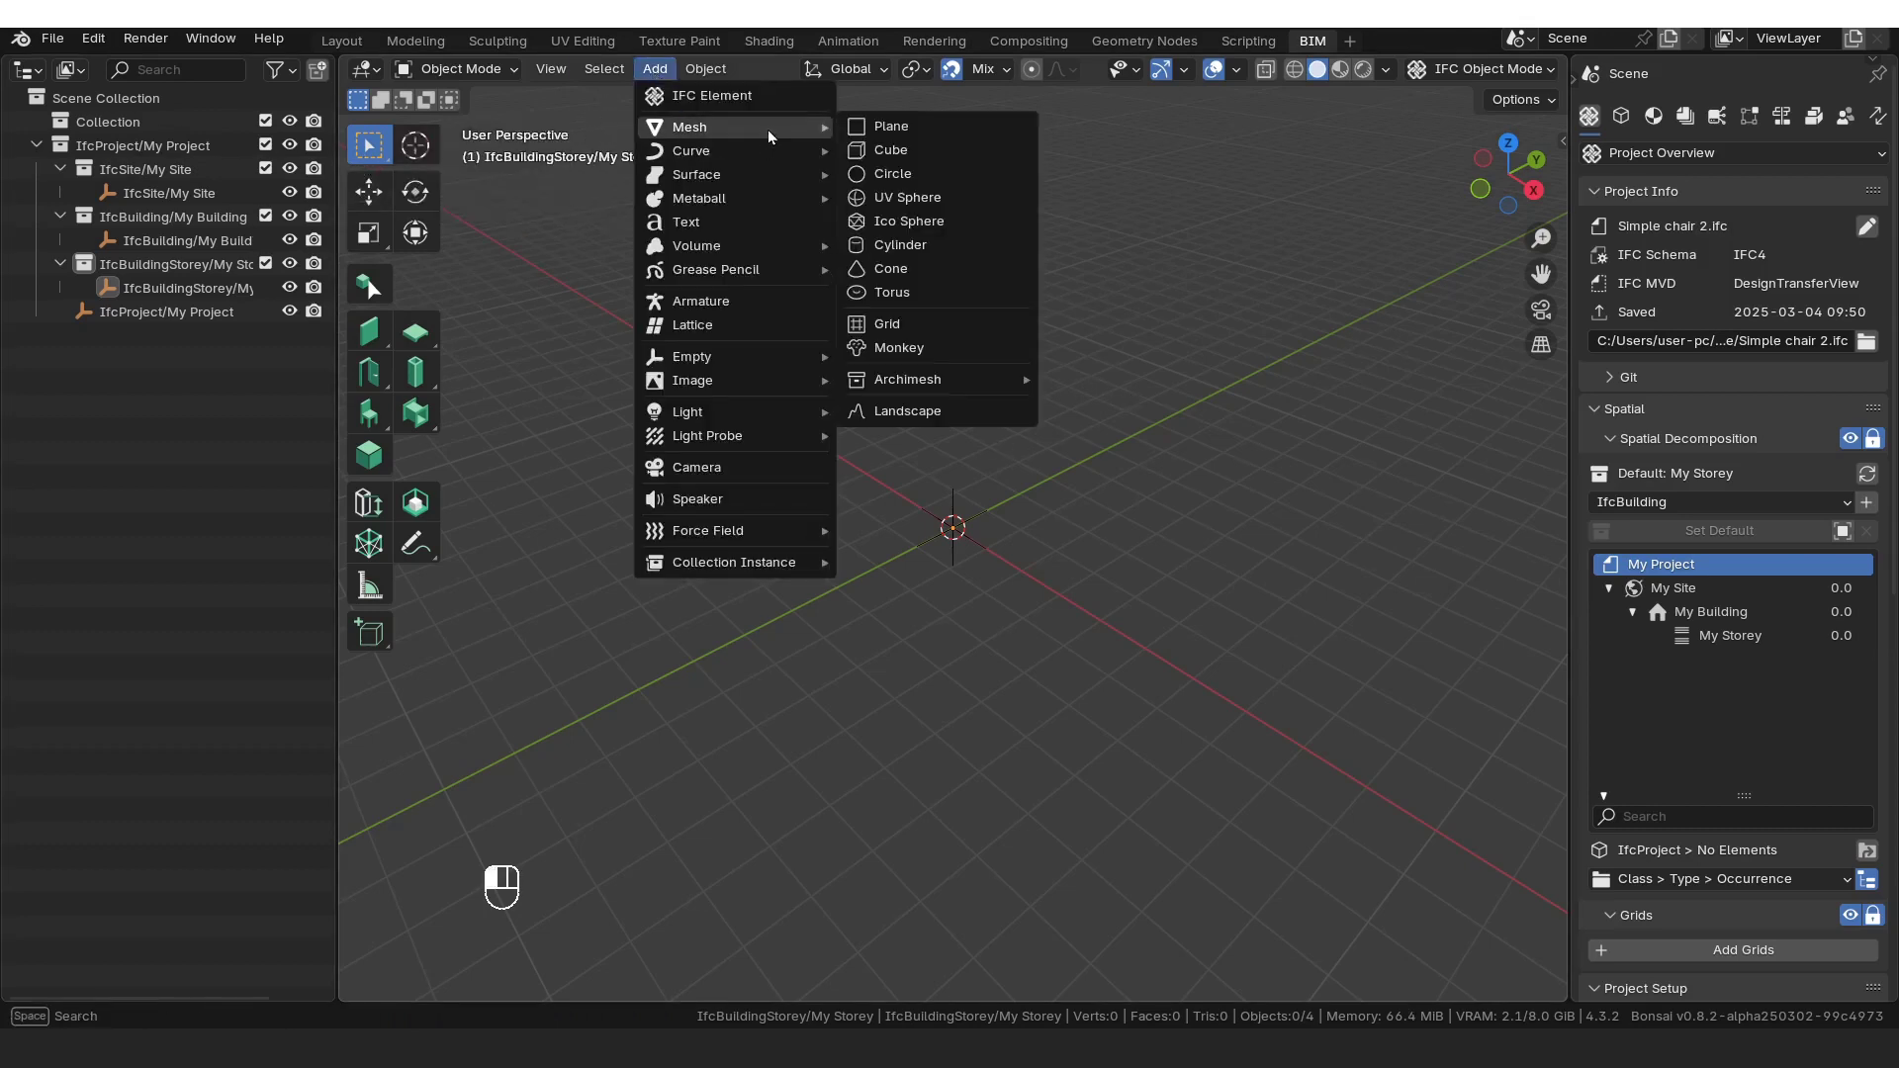
pyautogui.click(899, 153)
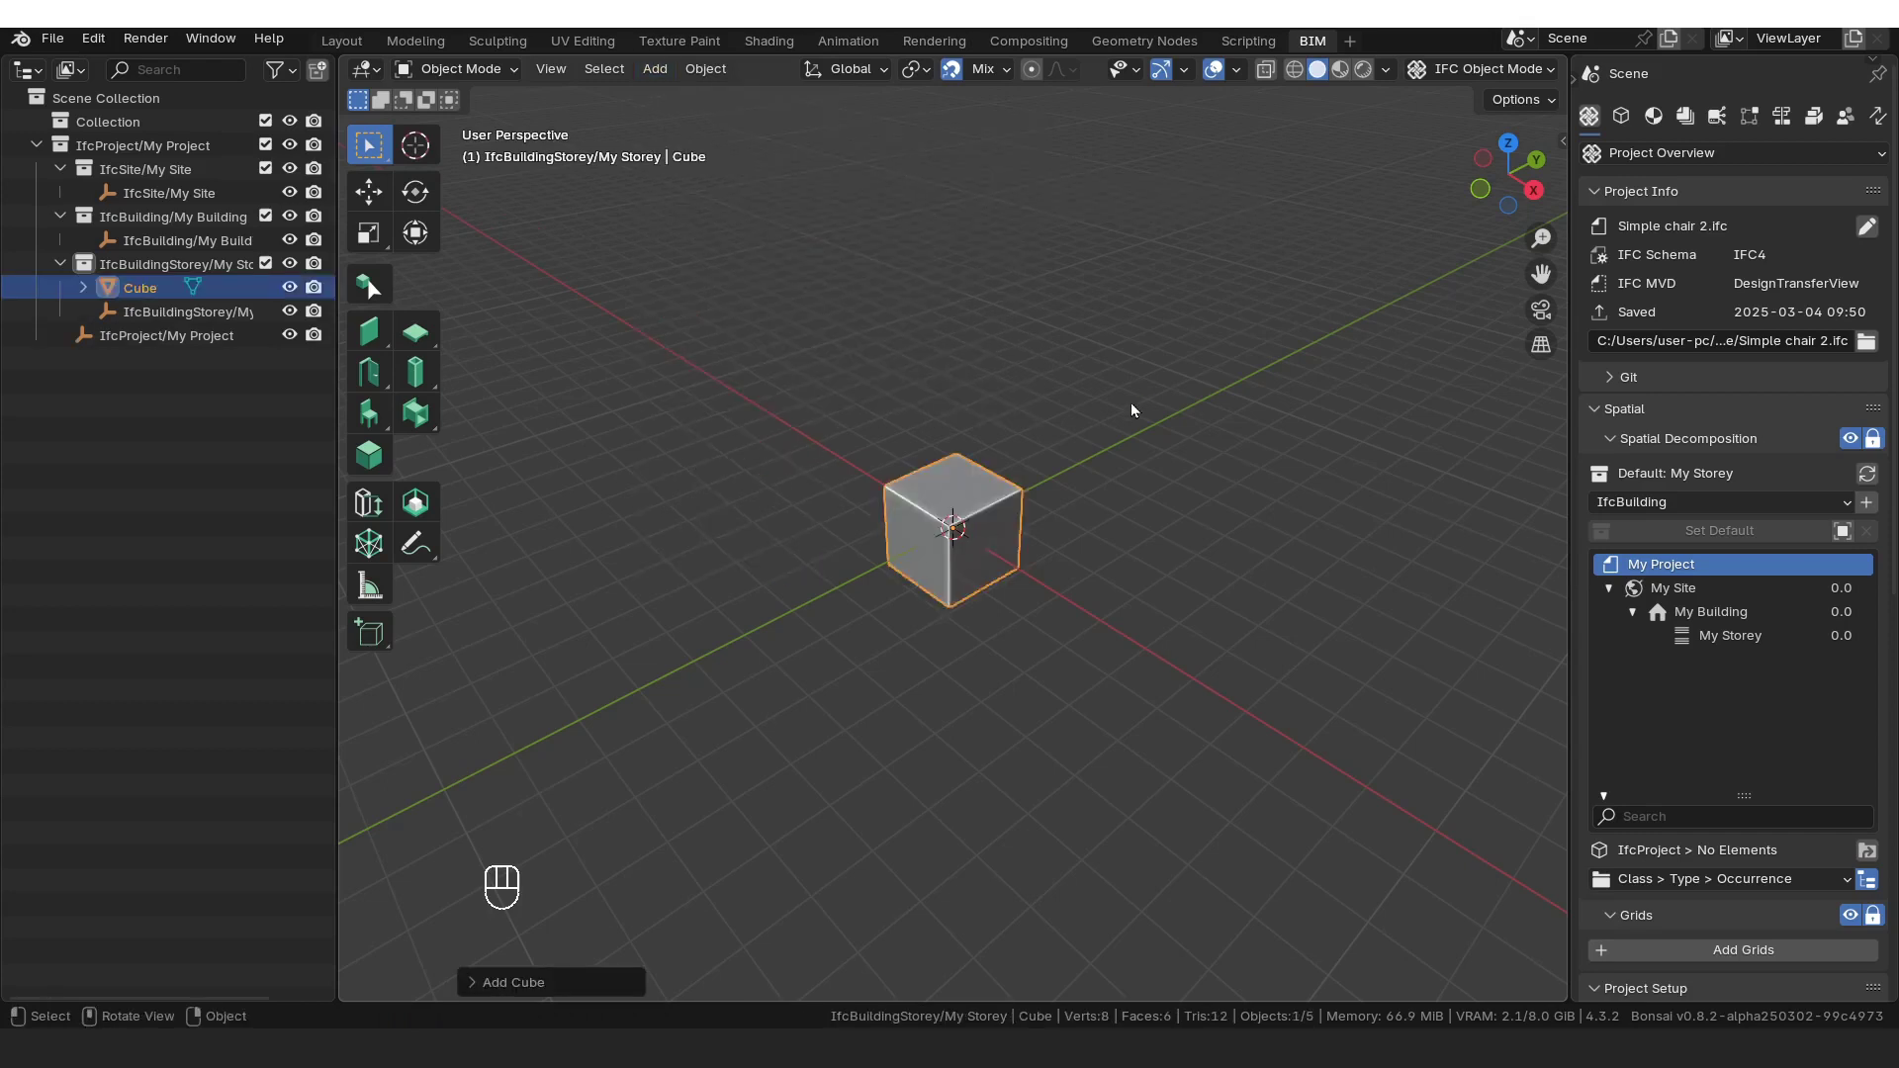
pyautogui.press('n')
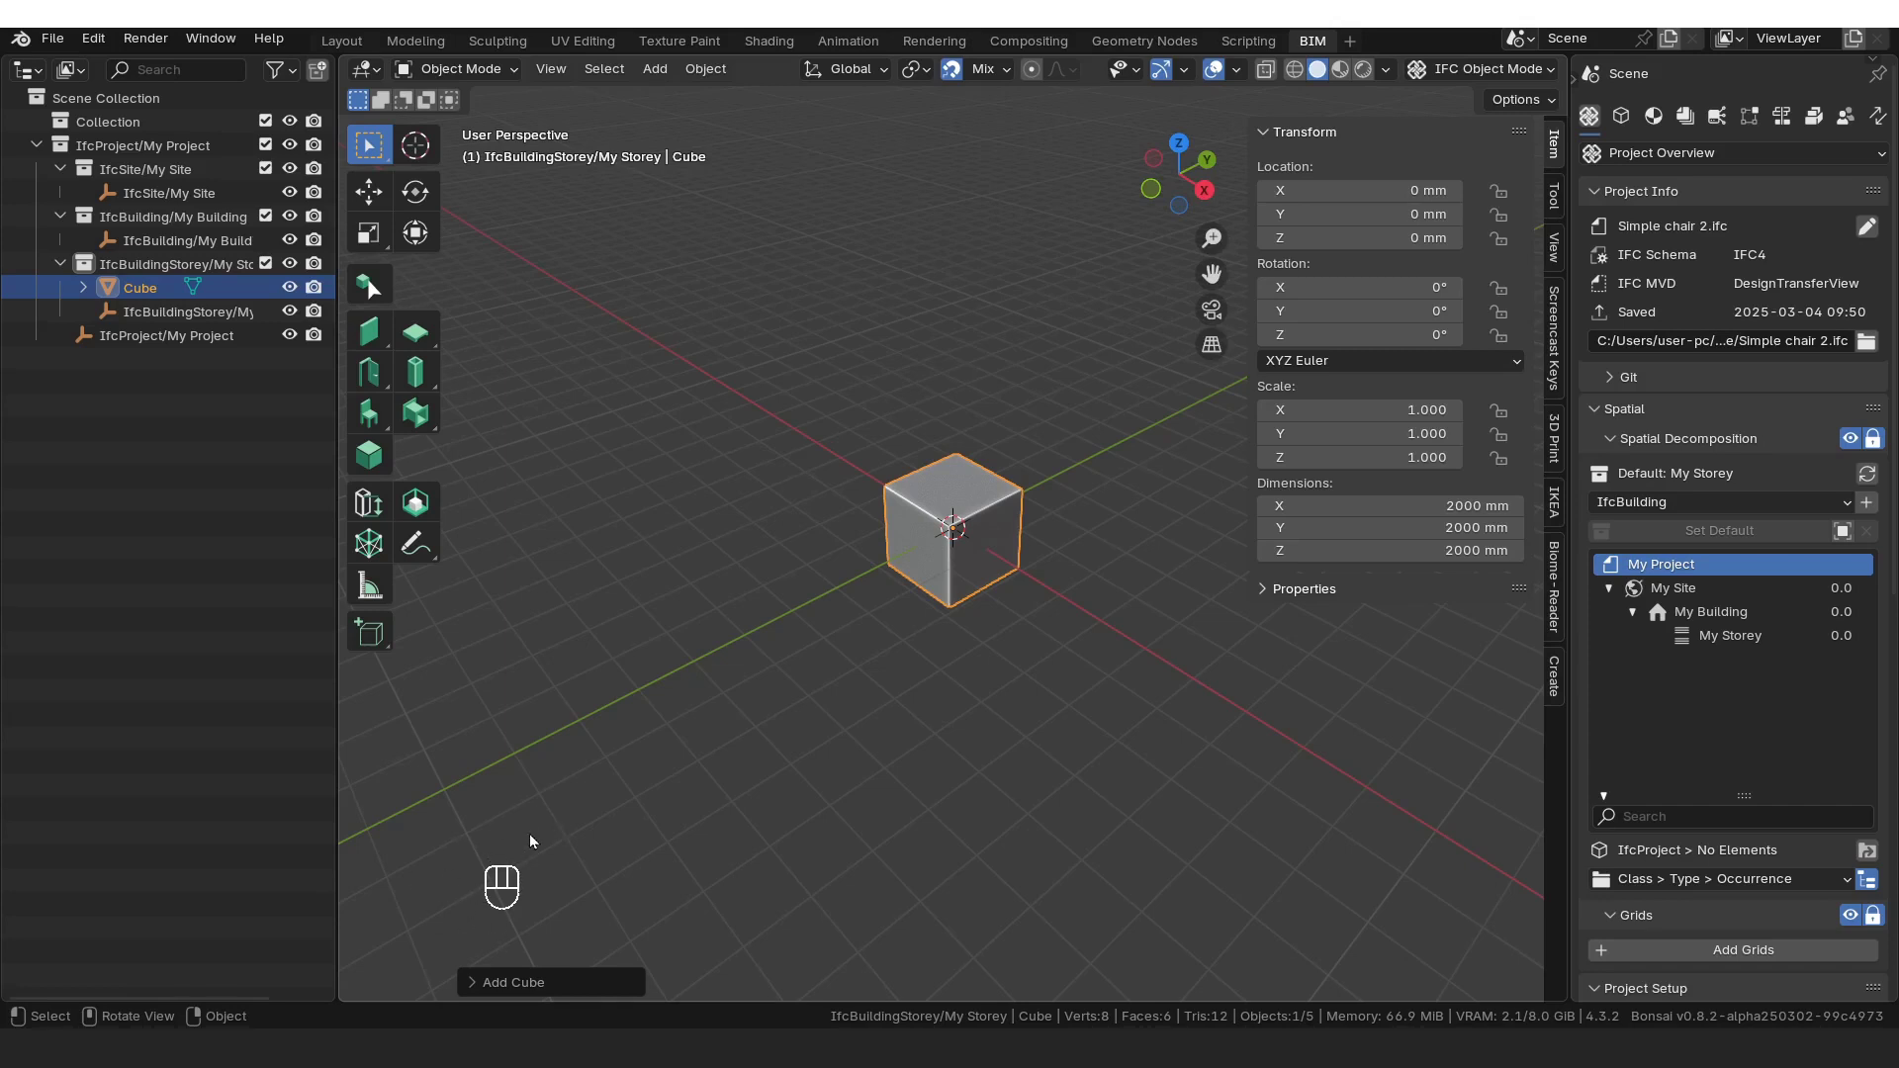
pyautogui.click(994, 68)
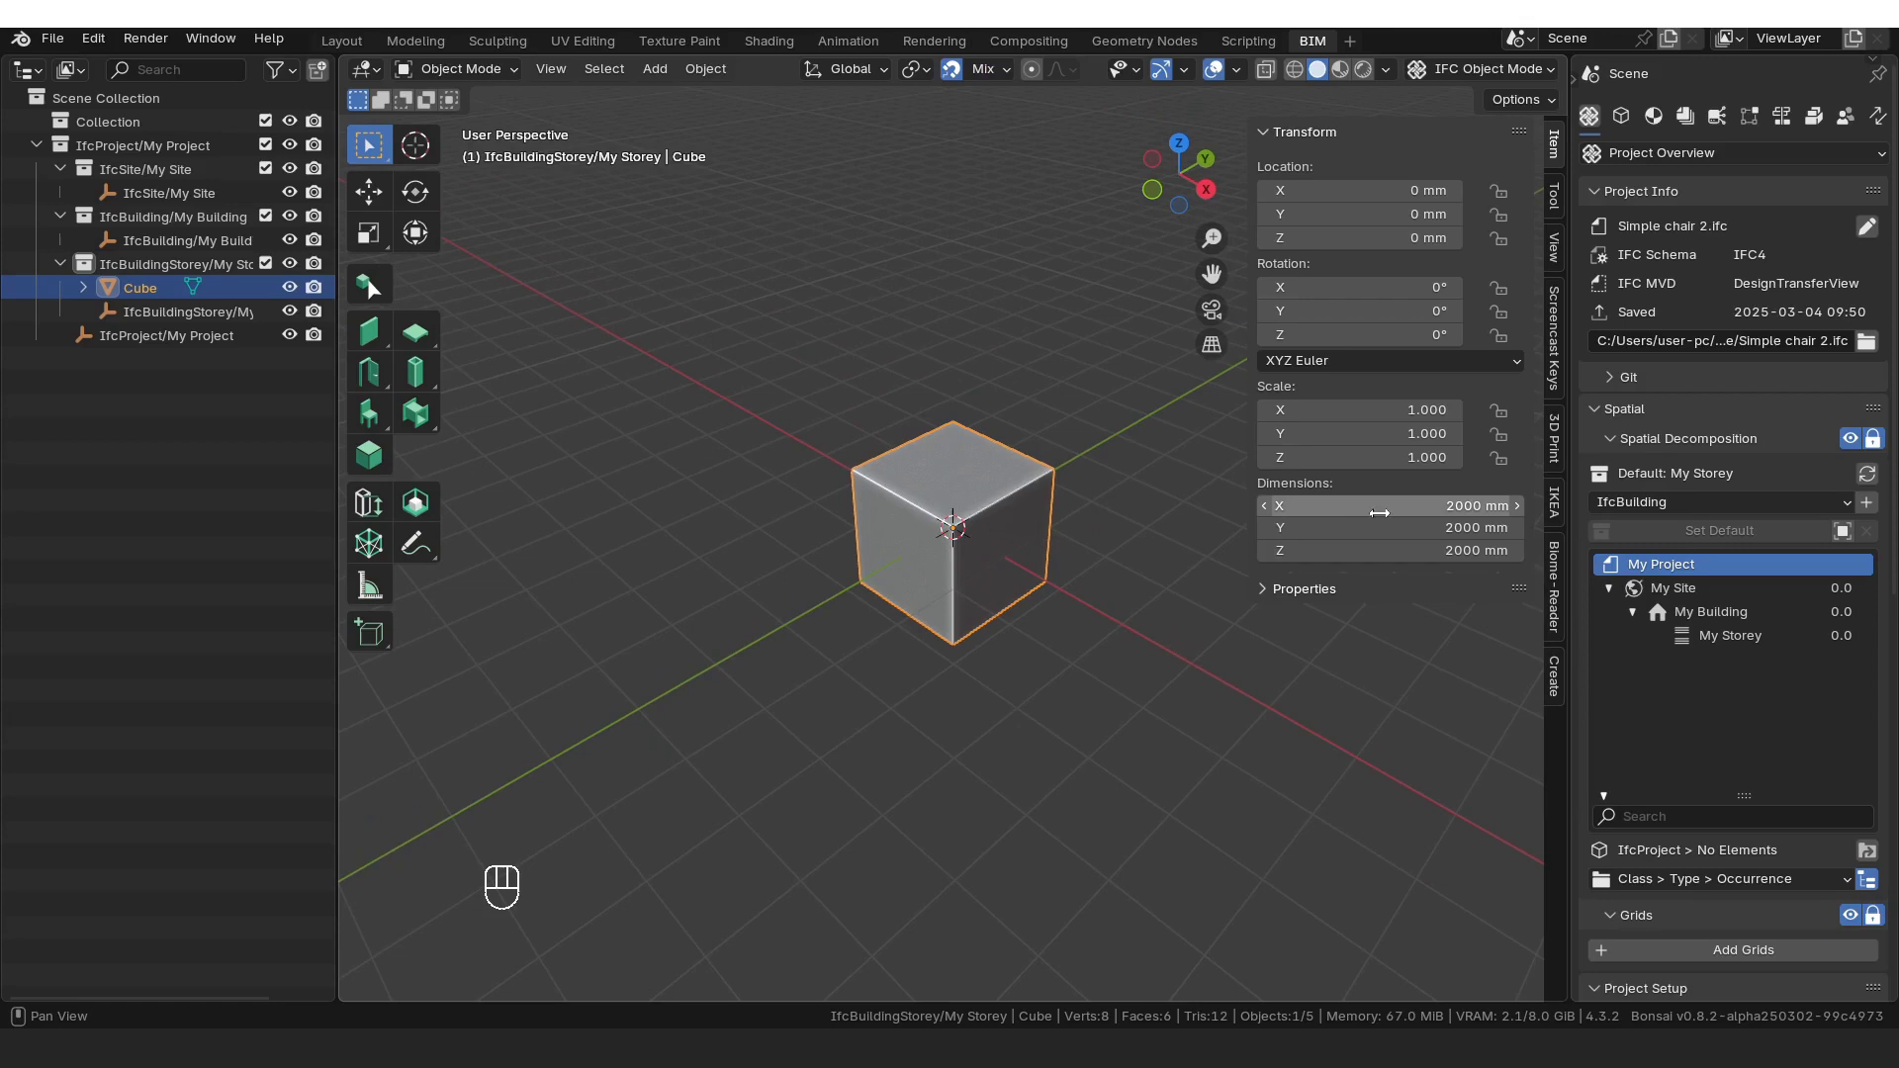
# Step: Set the cube's dimensions to 40 mm in X and Y and 380 mm in Z to form a chair leg
pyautogui.moveTo(1375, 506); pyautogui.dragTo(1377, 528)
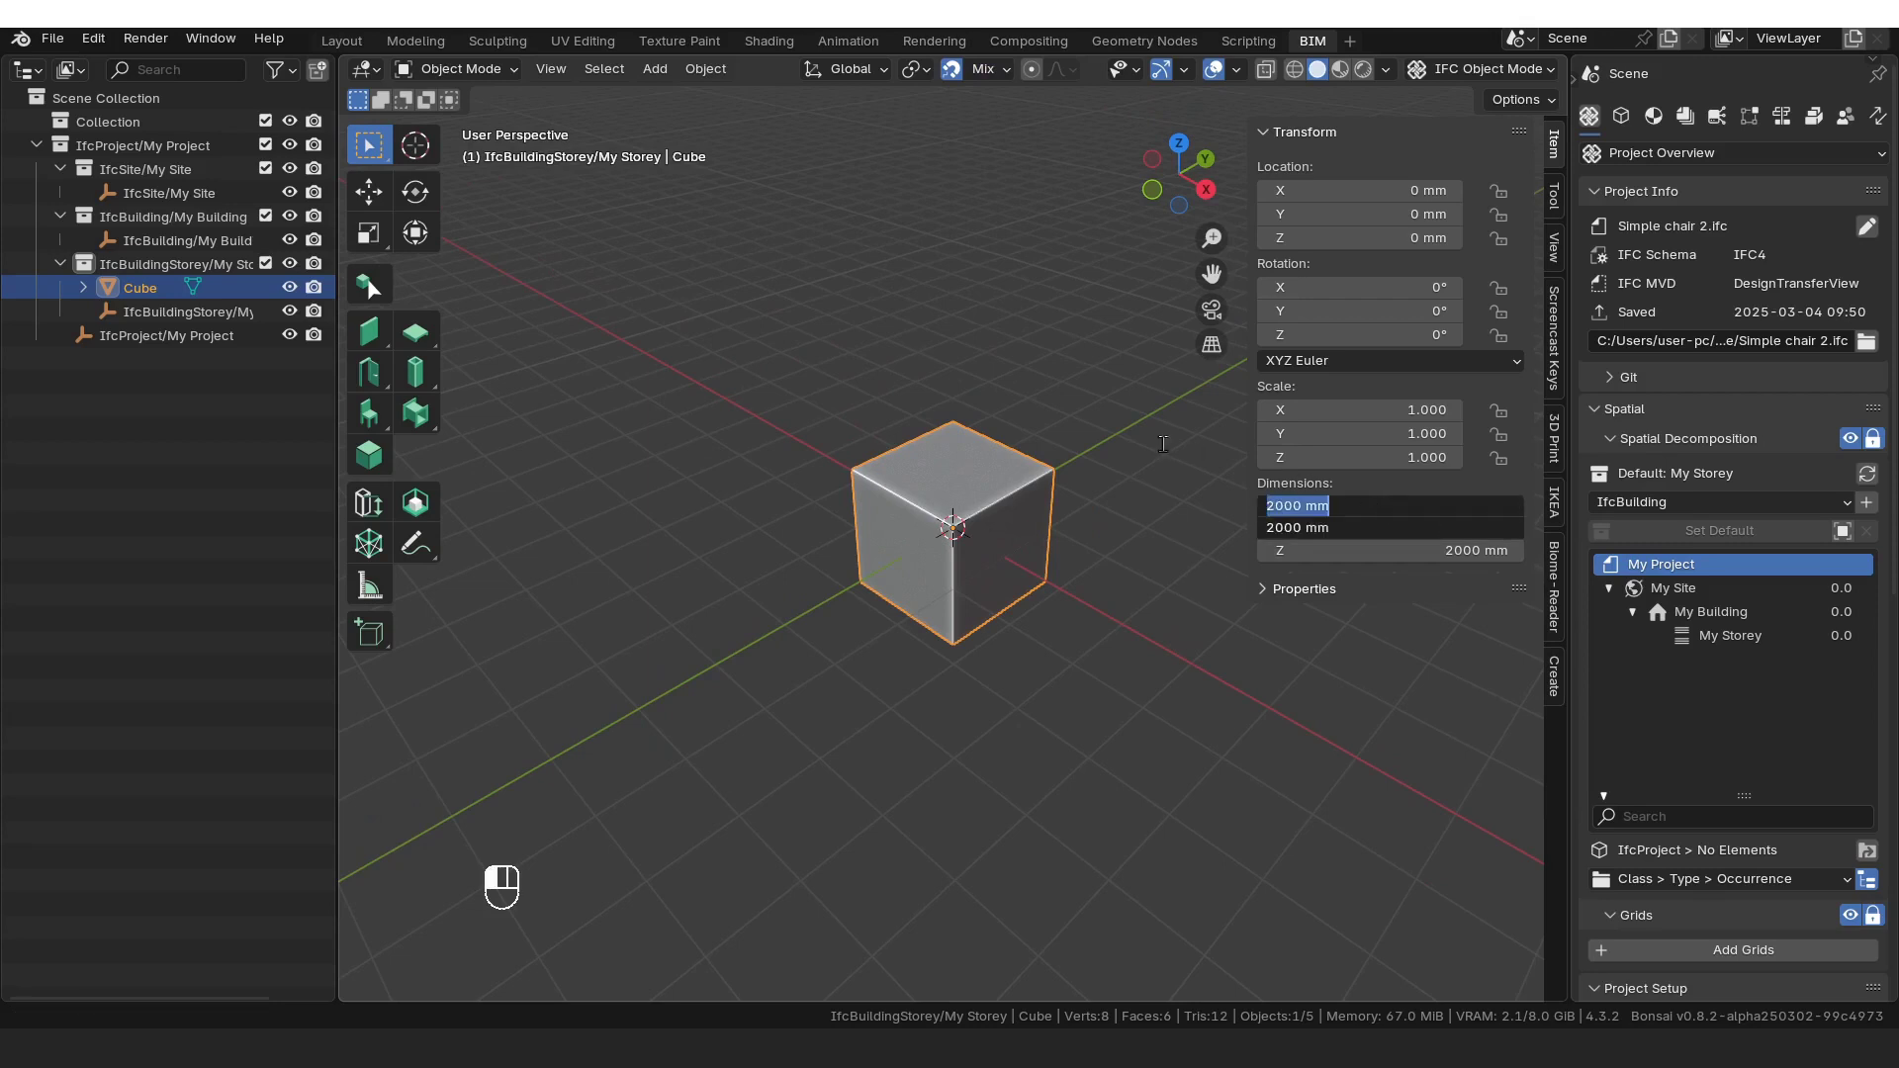
pyautogui.write('40')
pyautogui.press('Return')
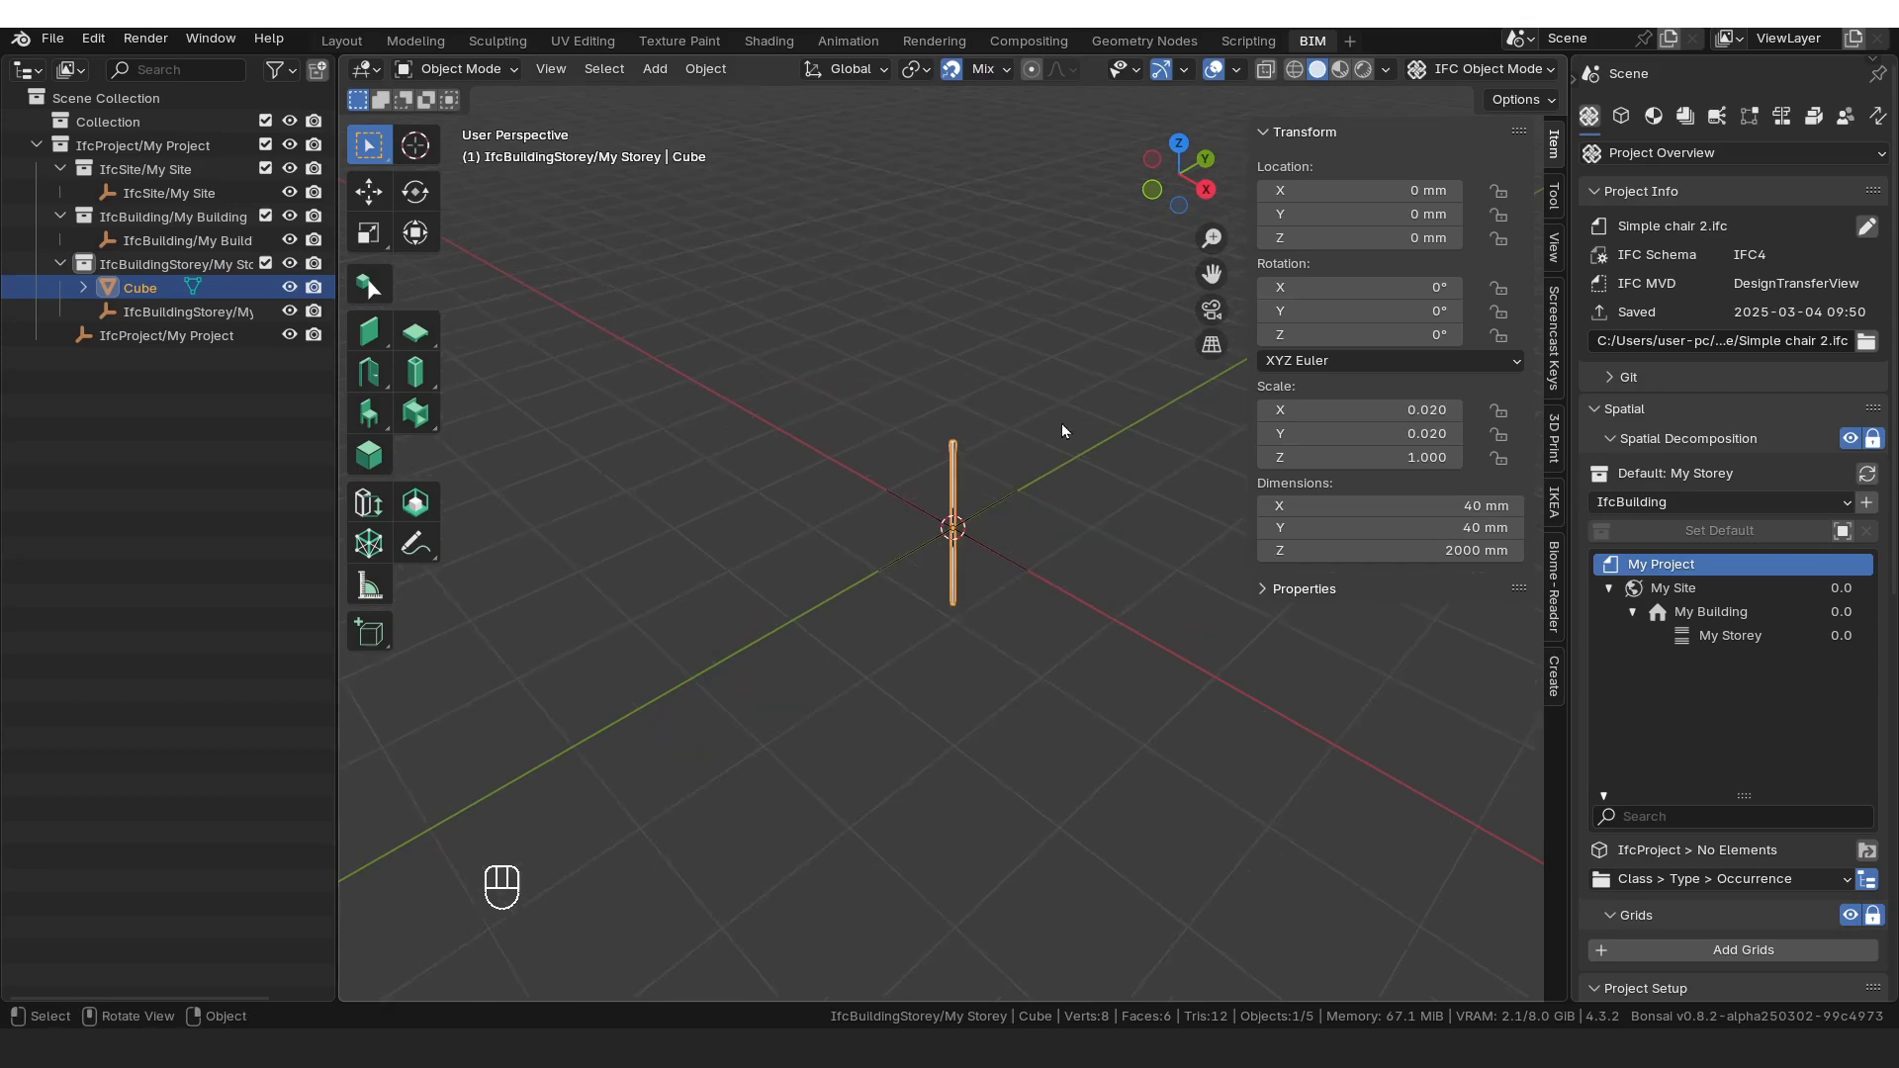
pyautogui.click(1444, 550)
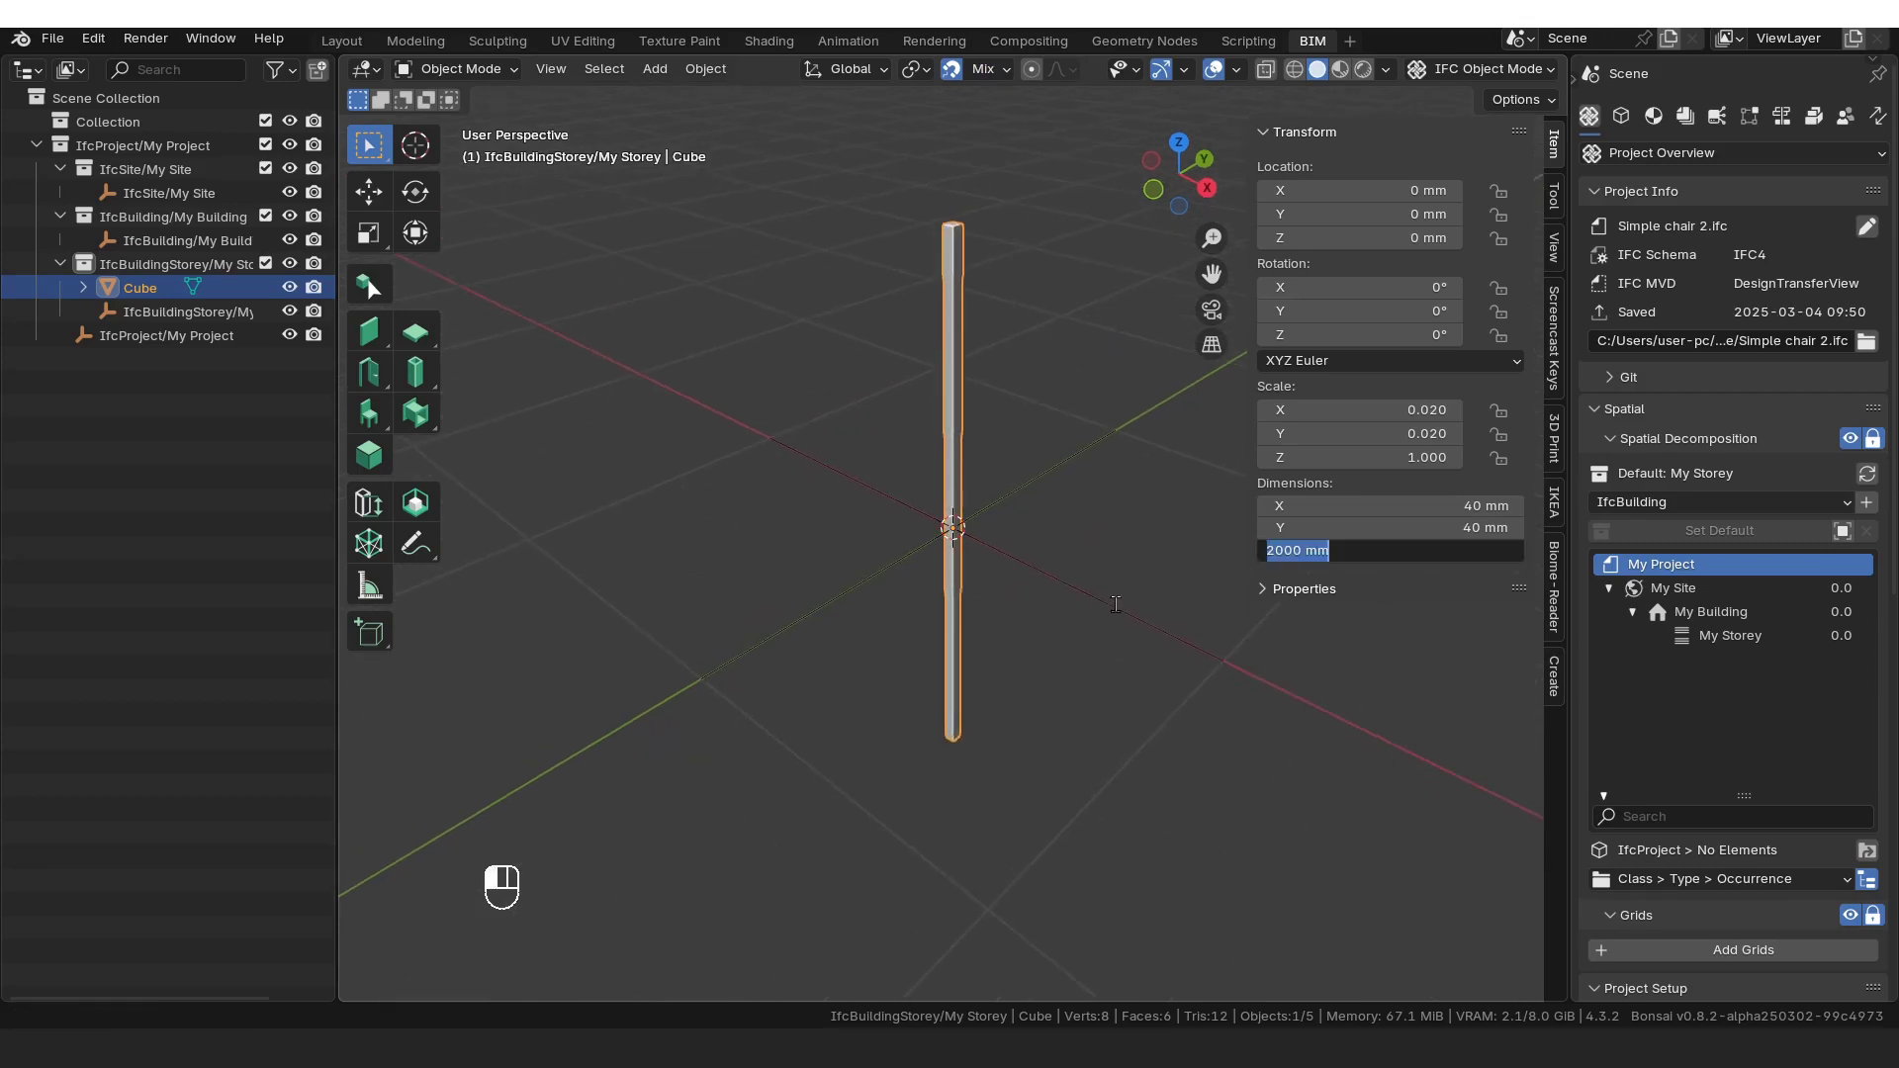
pyautogui.write('380')
pyautogui.press('Return')
# Step: Snap the 3D cursor to the bottom corner of the leg
pyautogui.scroll(8, 1097, 589)
pyautogui.moveTo(1029, 690); pyautogui.dragTo(1089, 643, button='middle')
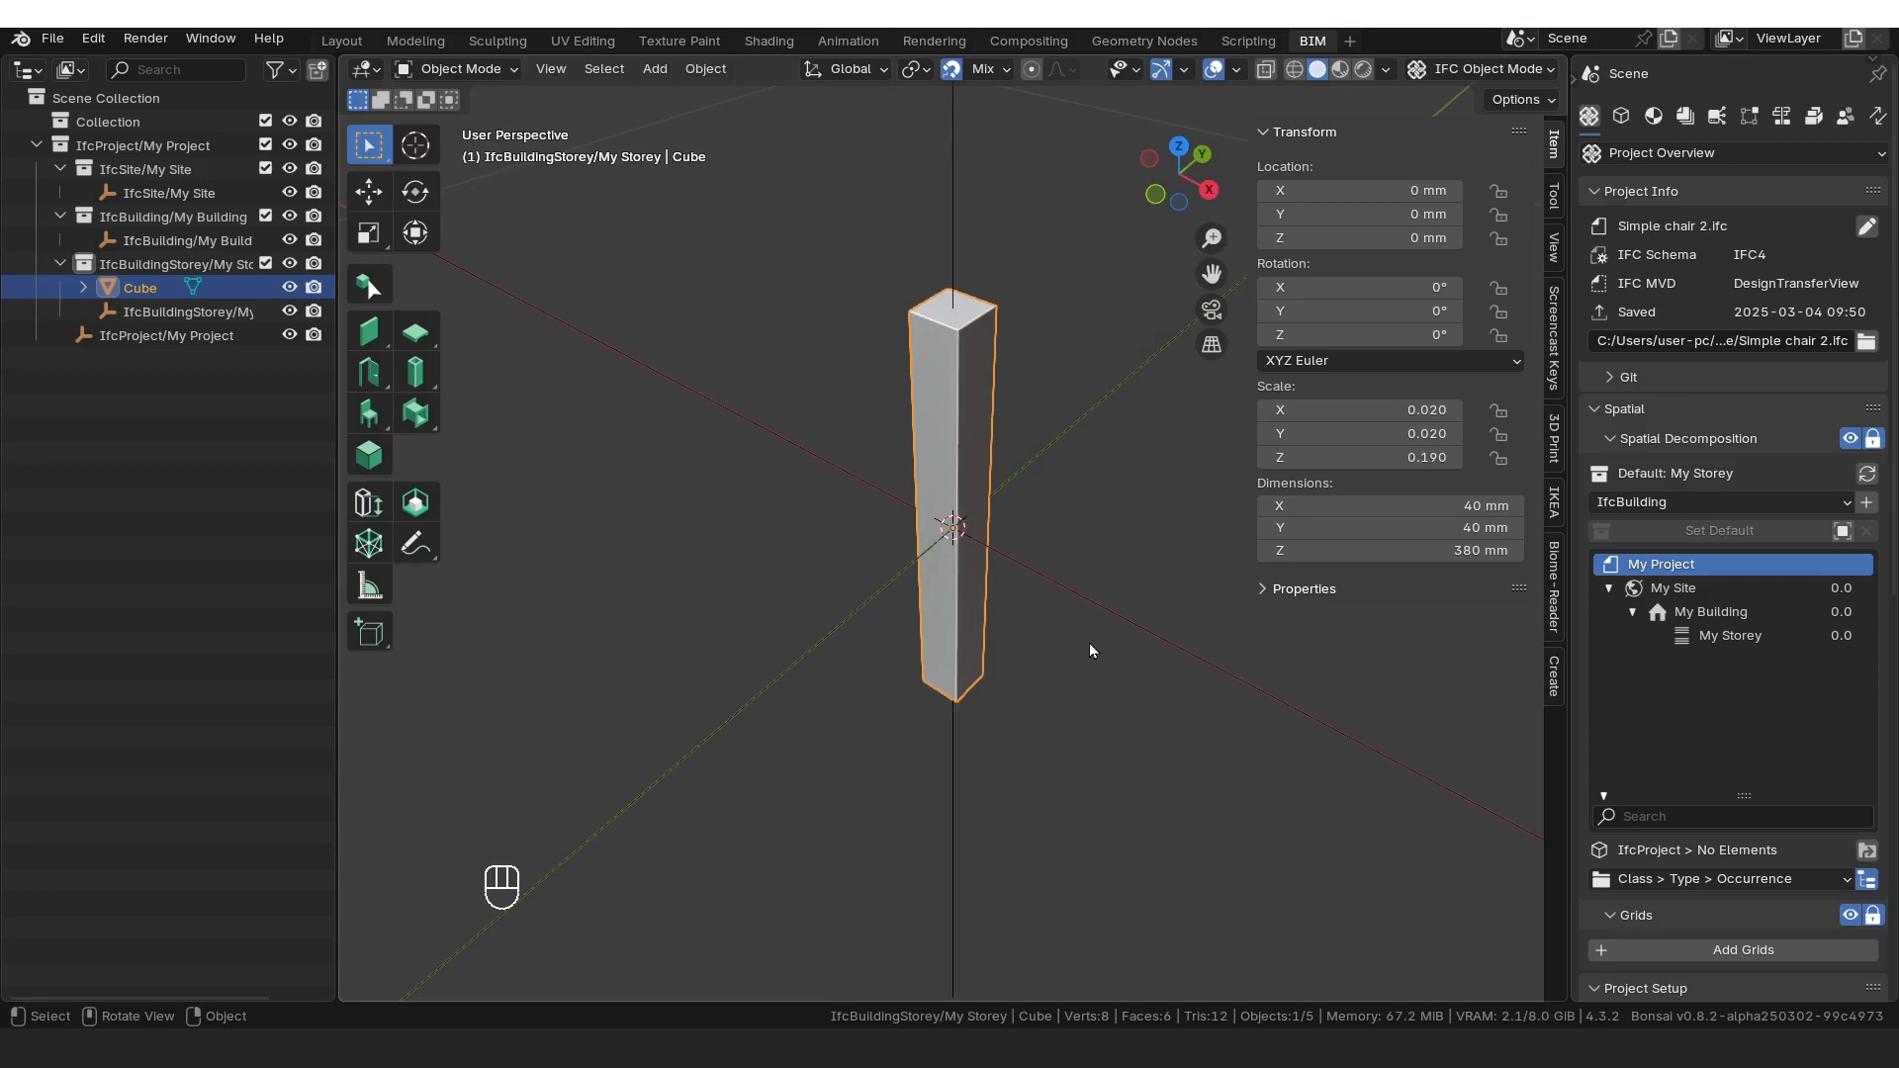
pyautogui.press('KP_7')
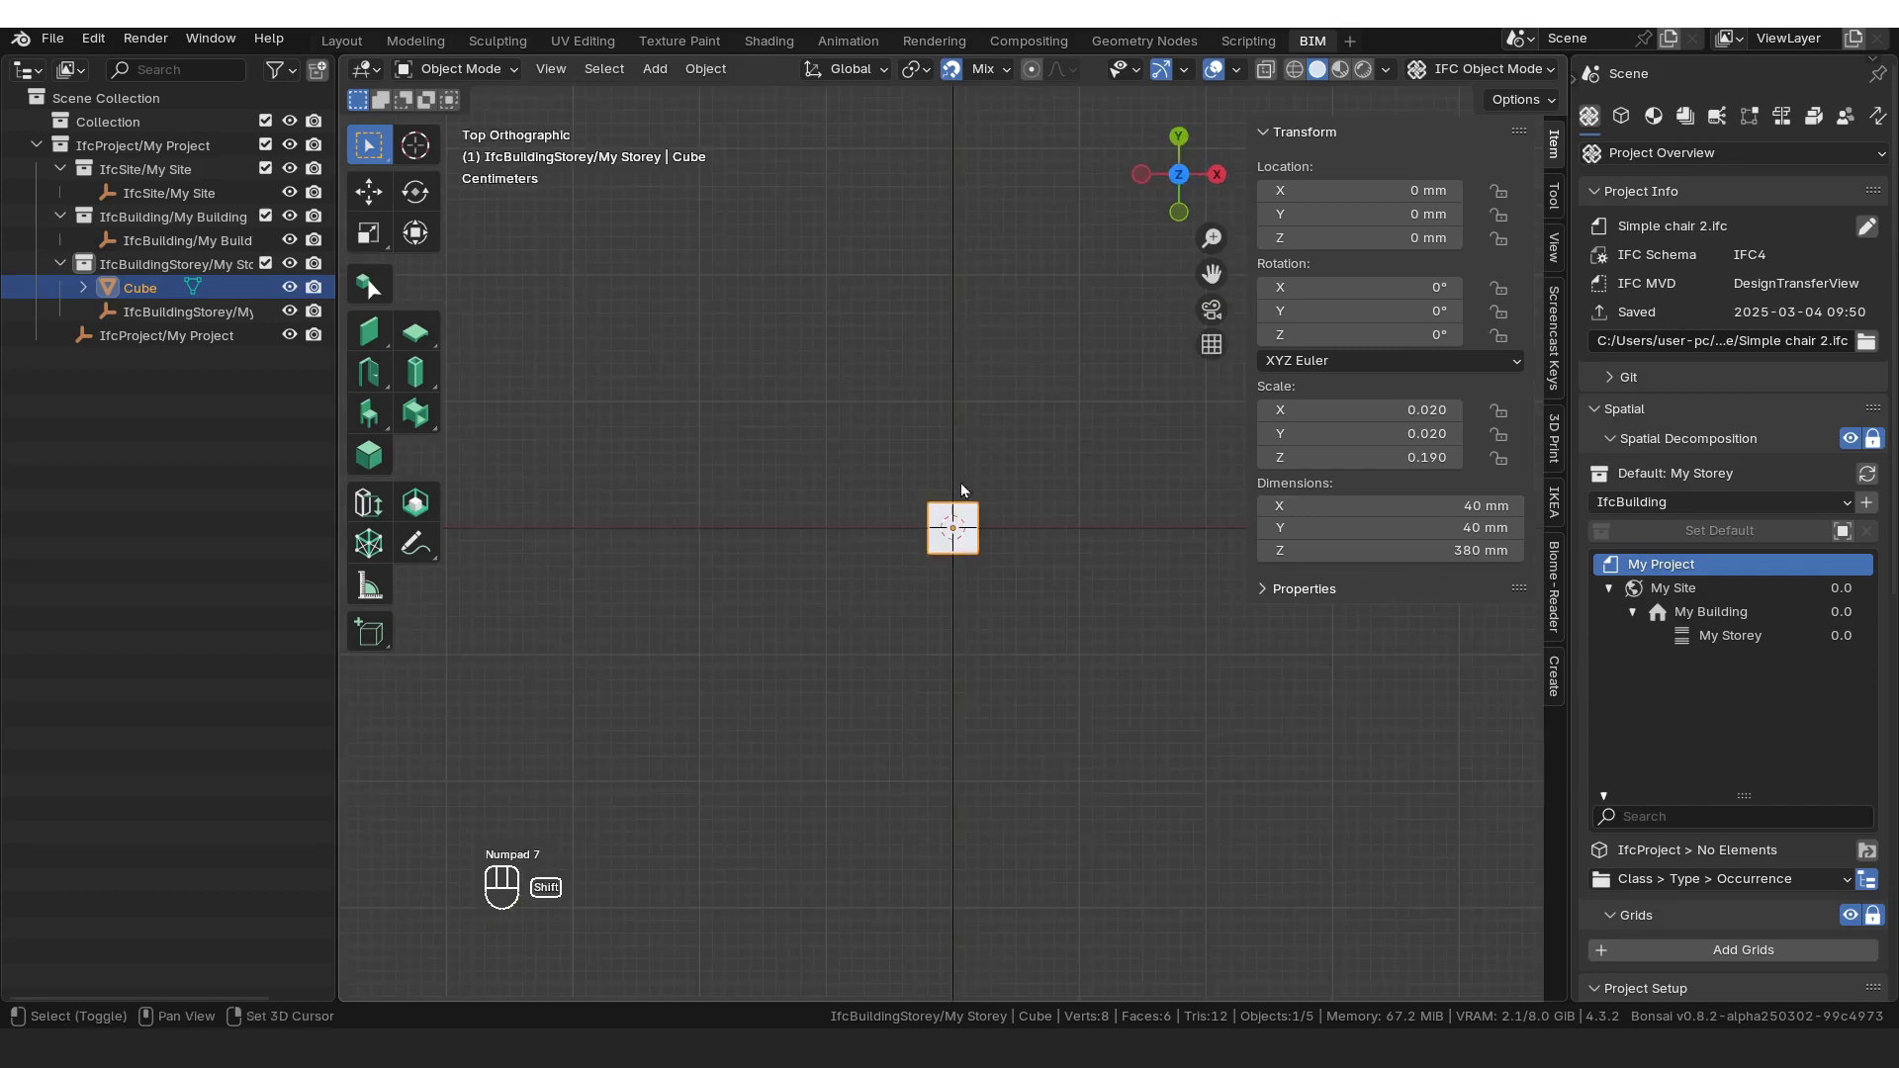
pyautogui.keyDown('shift'); pyautogui.moveTo(961, 489); pyautogui.dragTo(1043, 572, button='middle'); pyautogui.keyUp('shift')
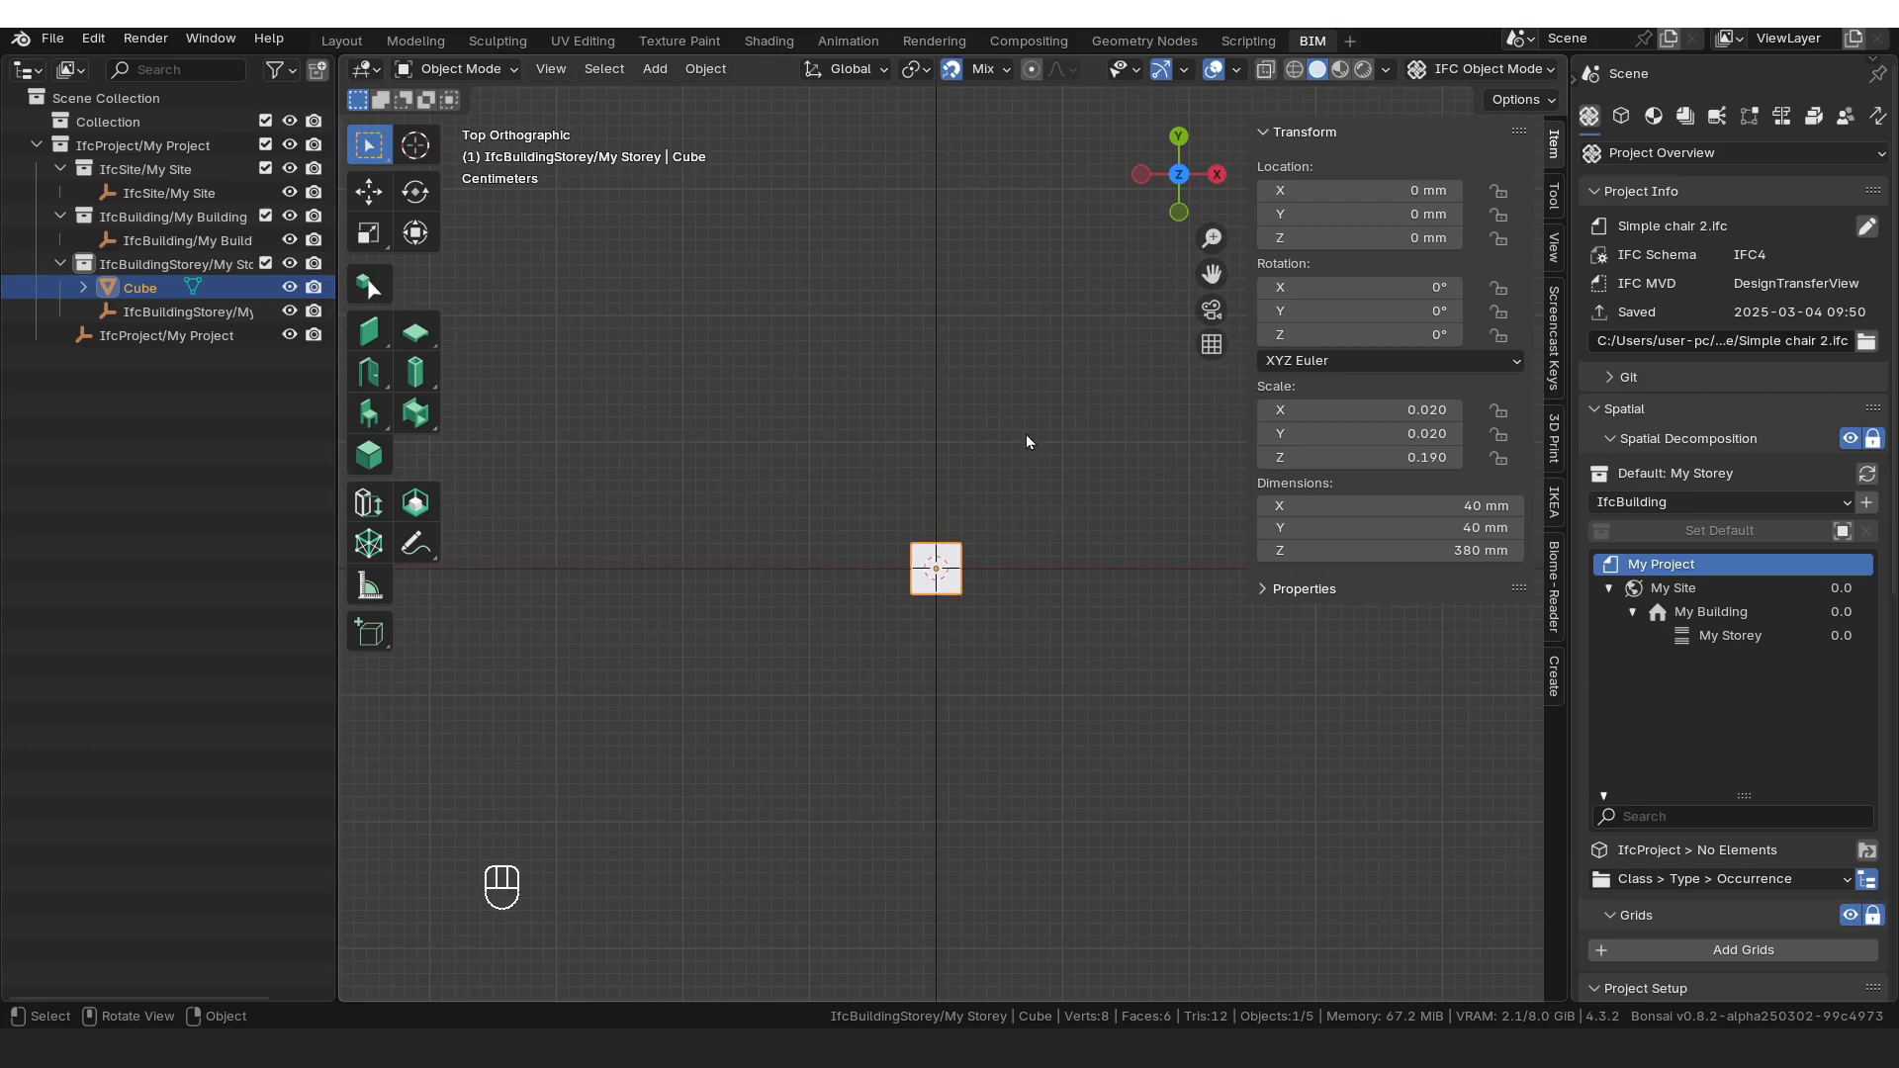
pyautogui.moveTo(1024, 442); pyautogui.dragTo(886, 607, button='middle')
pyautogui.press('g')
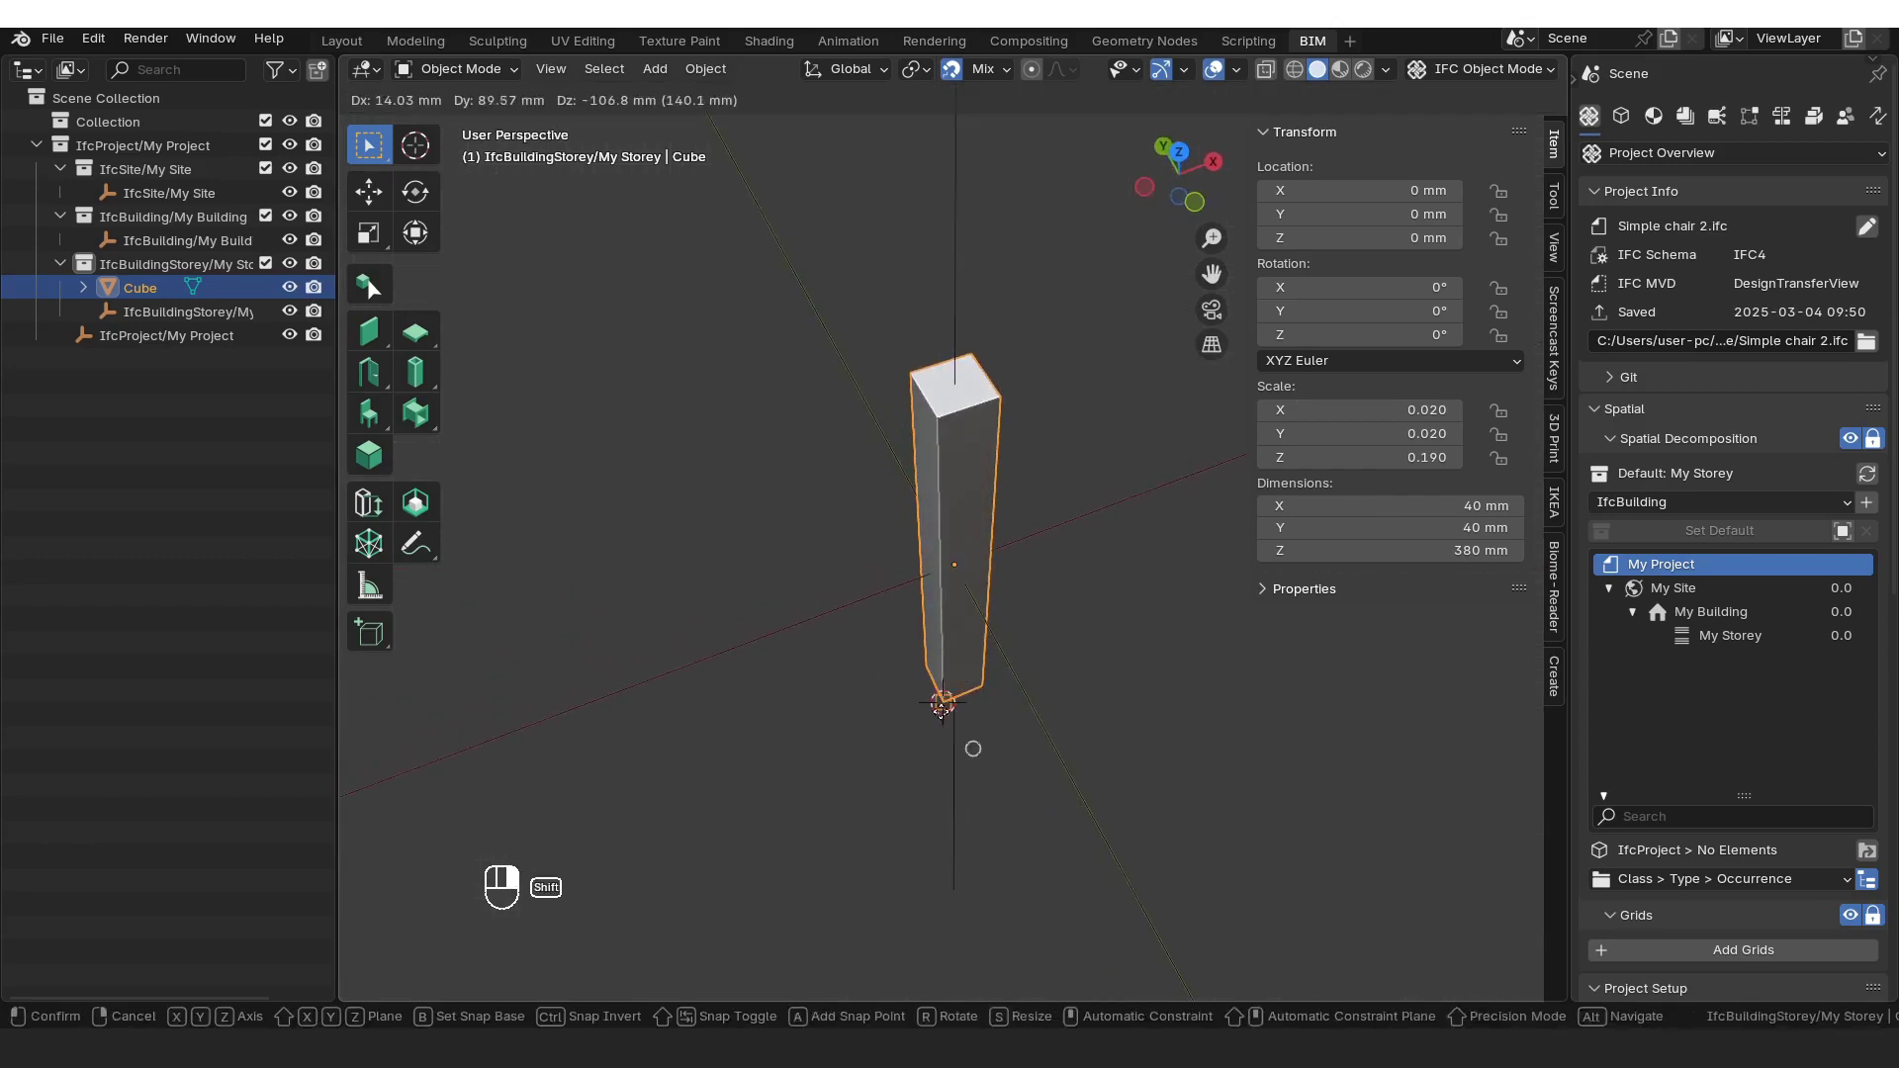
pyautogui.click(941, 706)
pyautogui.moveTo(946, 780); pyautogui.dragTo(955, 807, button='middle')
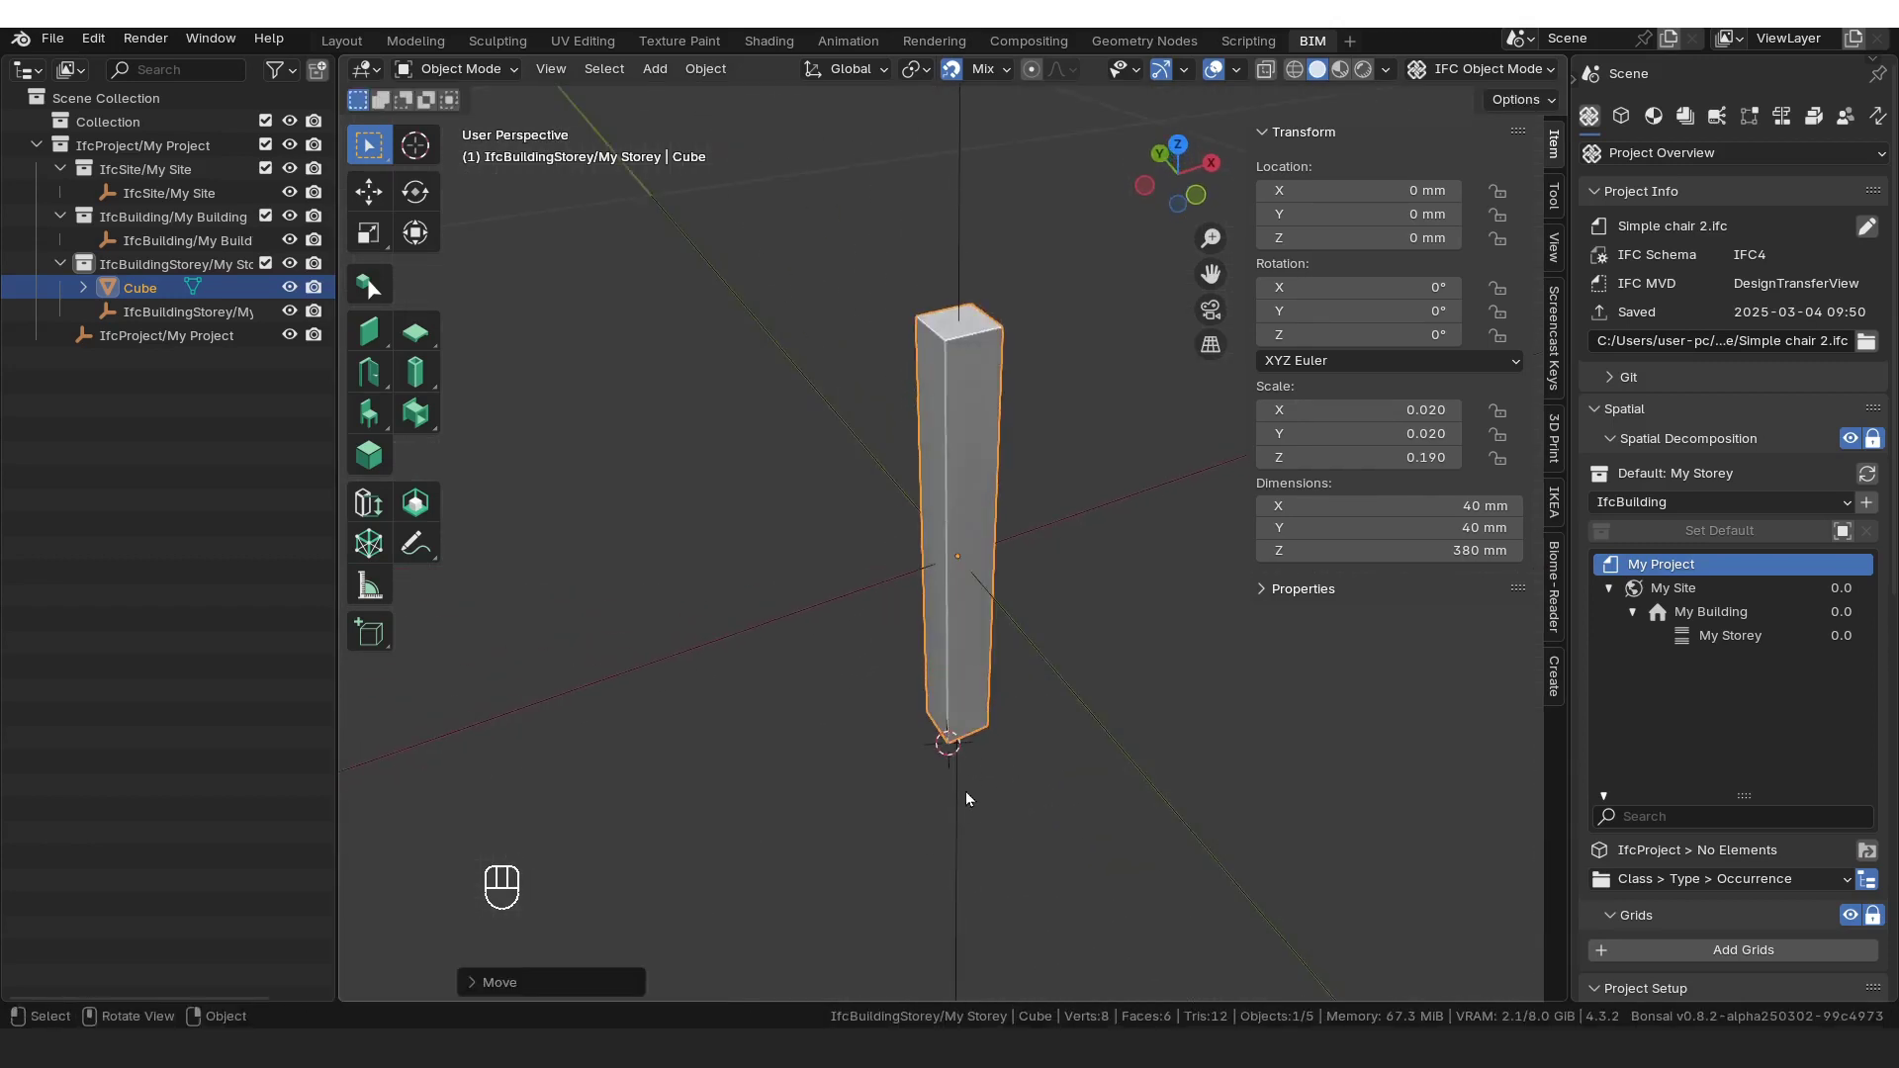
pyautogui.press('g')
pyautogui.press('Escape')
# Step: Set the leg's origin to the 3D cursor at its bottom corner
pyautogui.rightClick(946, 447)
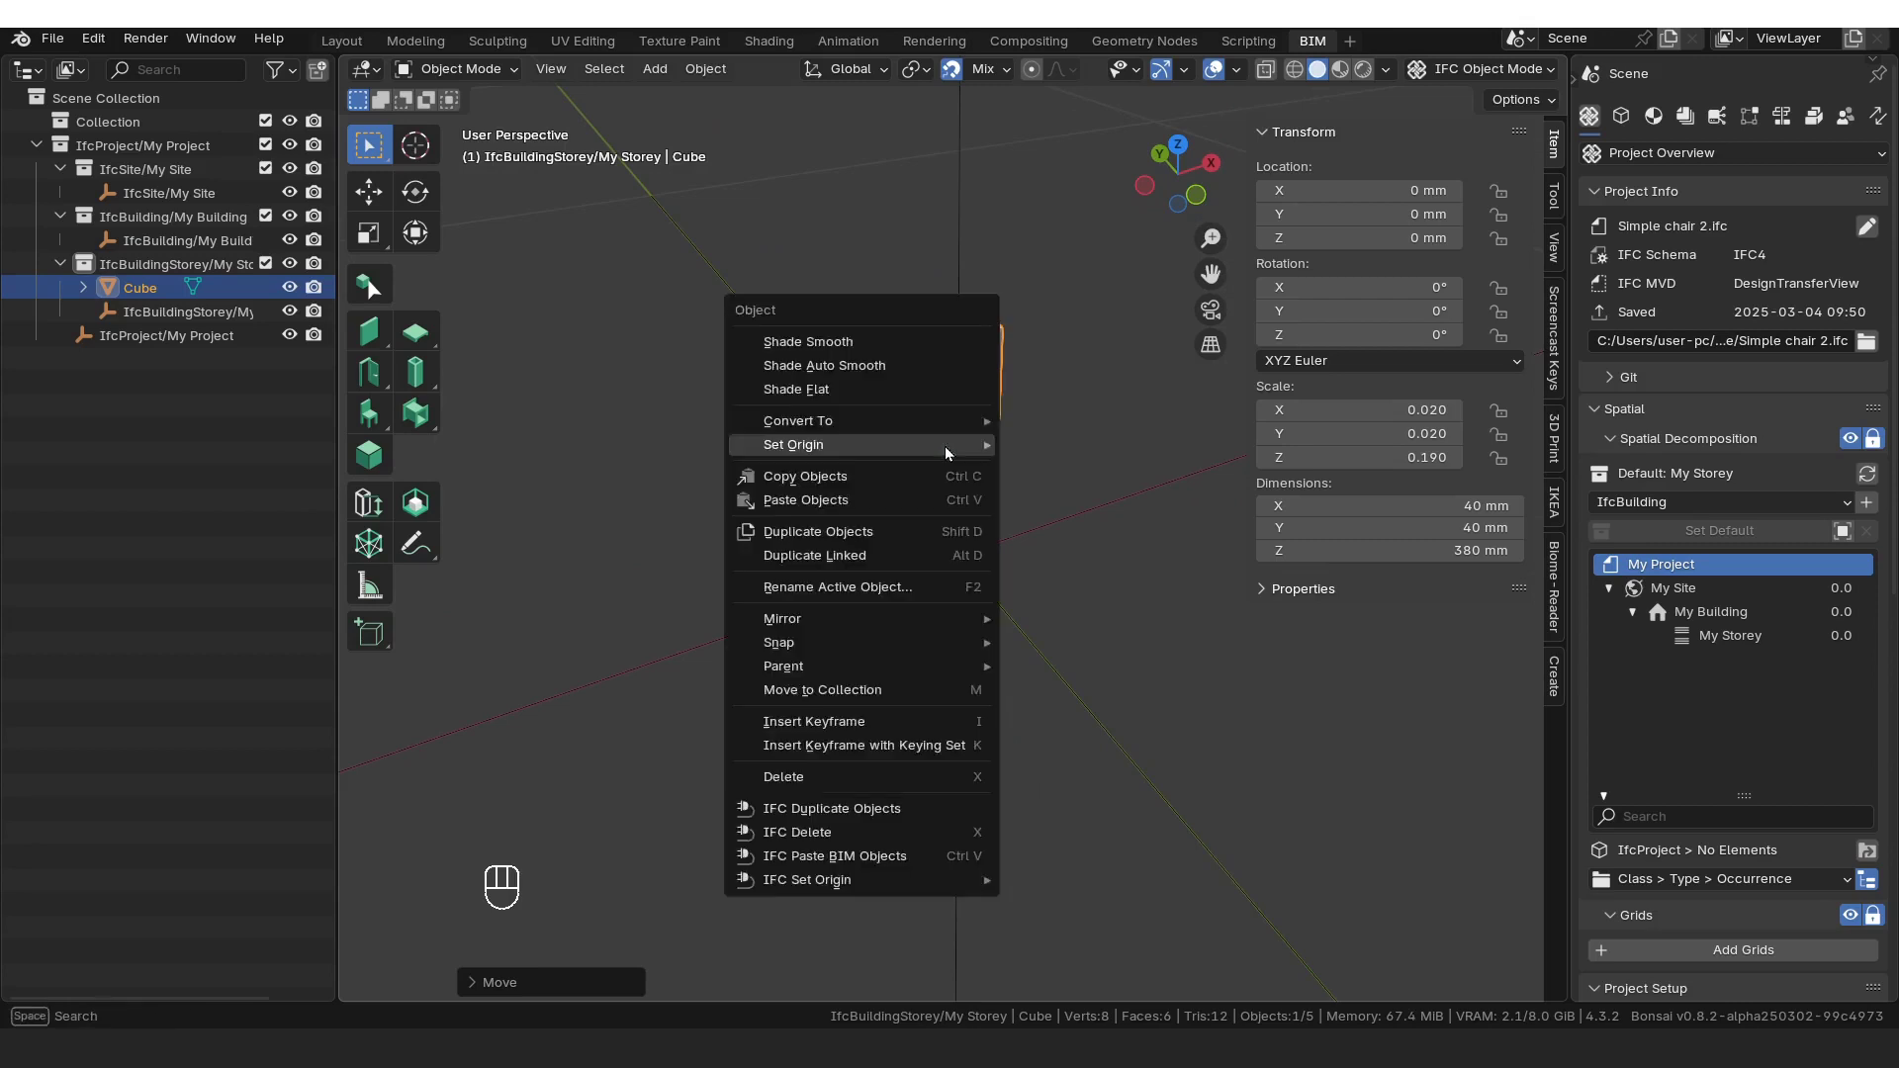
pyautogui.moveTo(946, 447)
pyautogui.click(1171, 495)
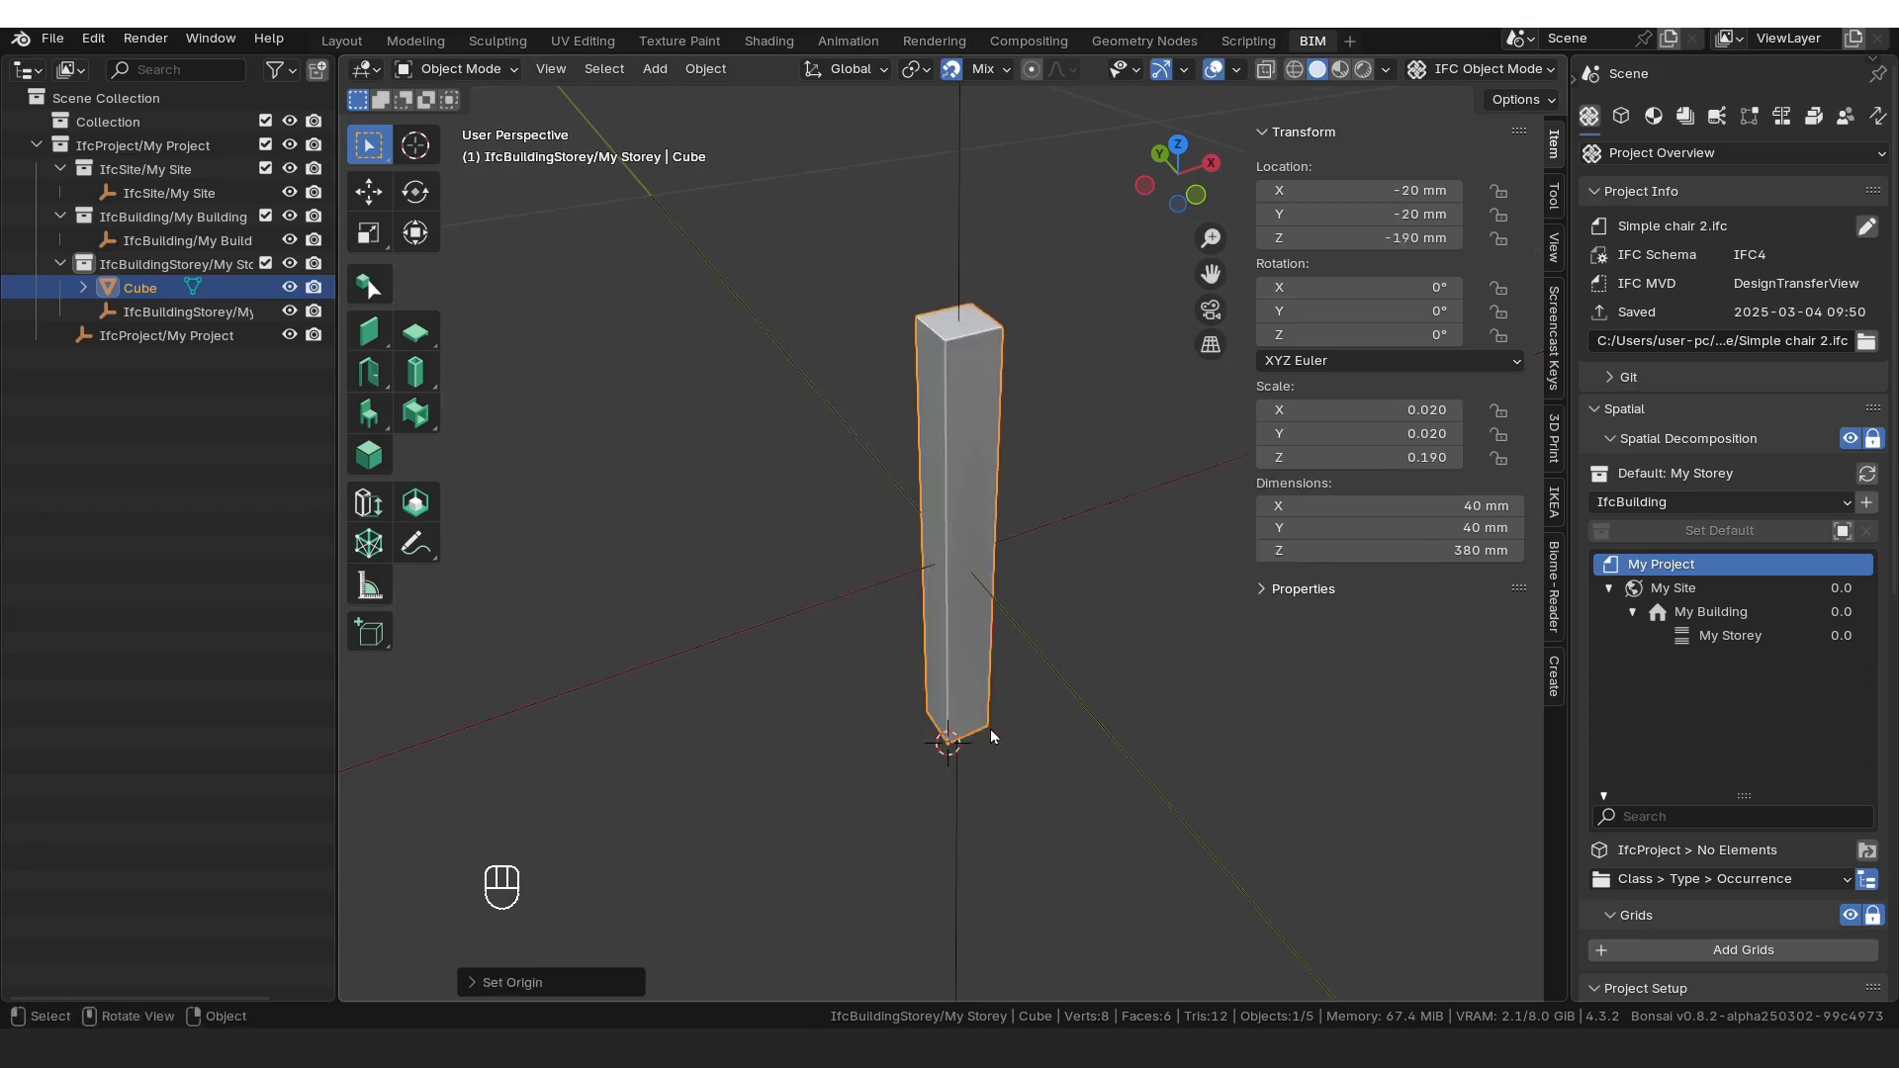
# Step: Set the leg's X, Y and Z location to 0 mm so its corner origin sits on the world origin
pyautogui.moveTo(965, 544)
pyautogui.mouseDown(button='middle')
pyautogui.moveTo(1017, 661)
pyautogui.moveTo(938, 540)
pyautogui.mouseUp(button='middle')
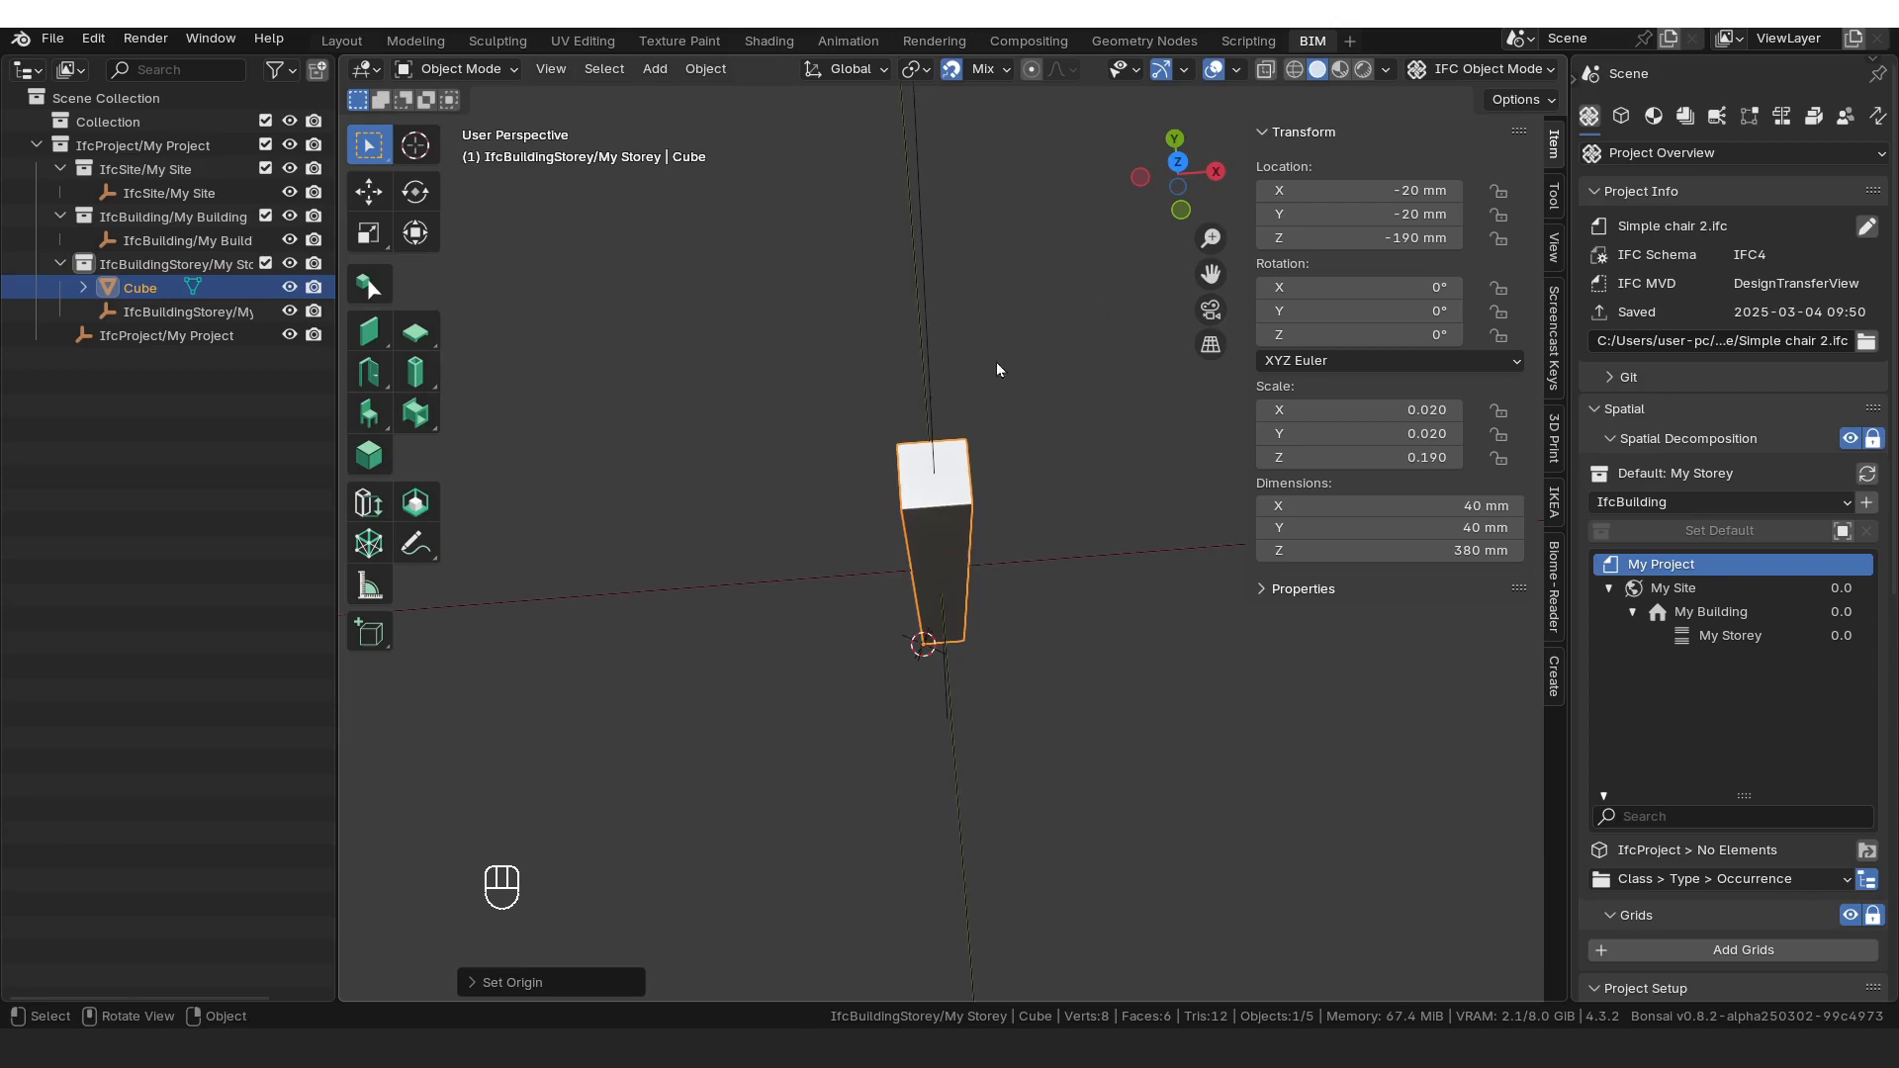
pyautogui.moveTo(1058, 366); pyautogui.dragTo(999, 465, button='middle')
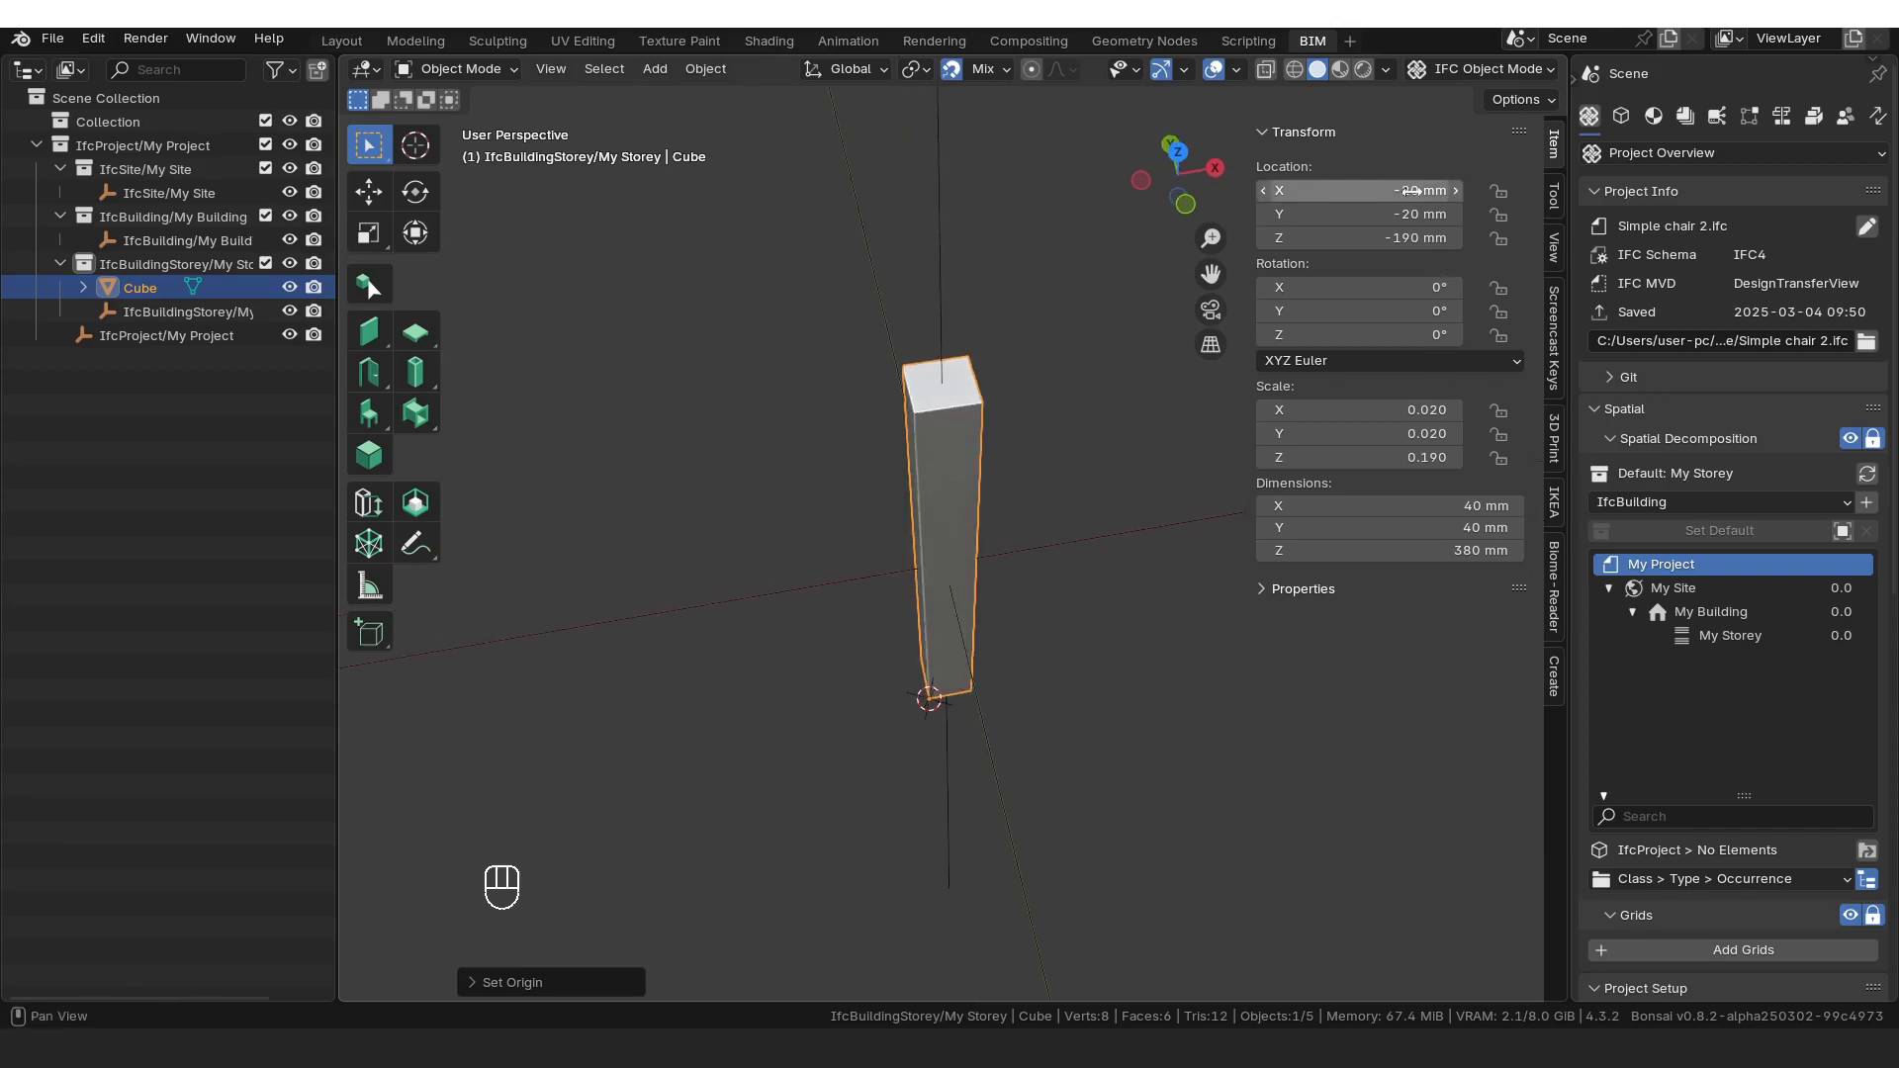
pyautogui.moveTo(1413, 191); pyautogui.dragTo(1415, 207)
pyautogui.write('0')
pyautogui.press('Return')
pyautogui.keyDown('shift'); pyautogui.moveTo(1029, 534); pyautogui.dragTo(1078, 515, button='middle'); pyautogui.keyUp('shift')
pyautogui.click(1085, 500)
pyautogui.click(985, 498)
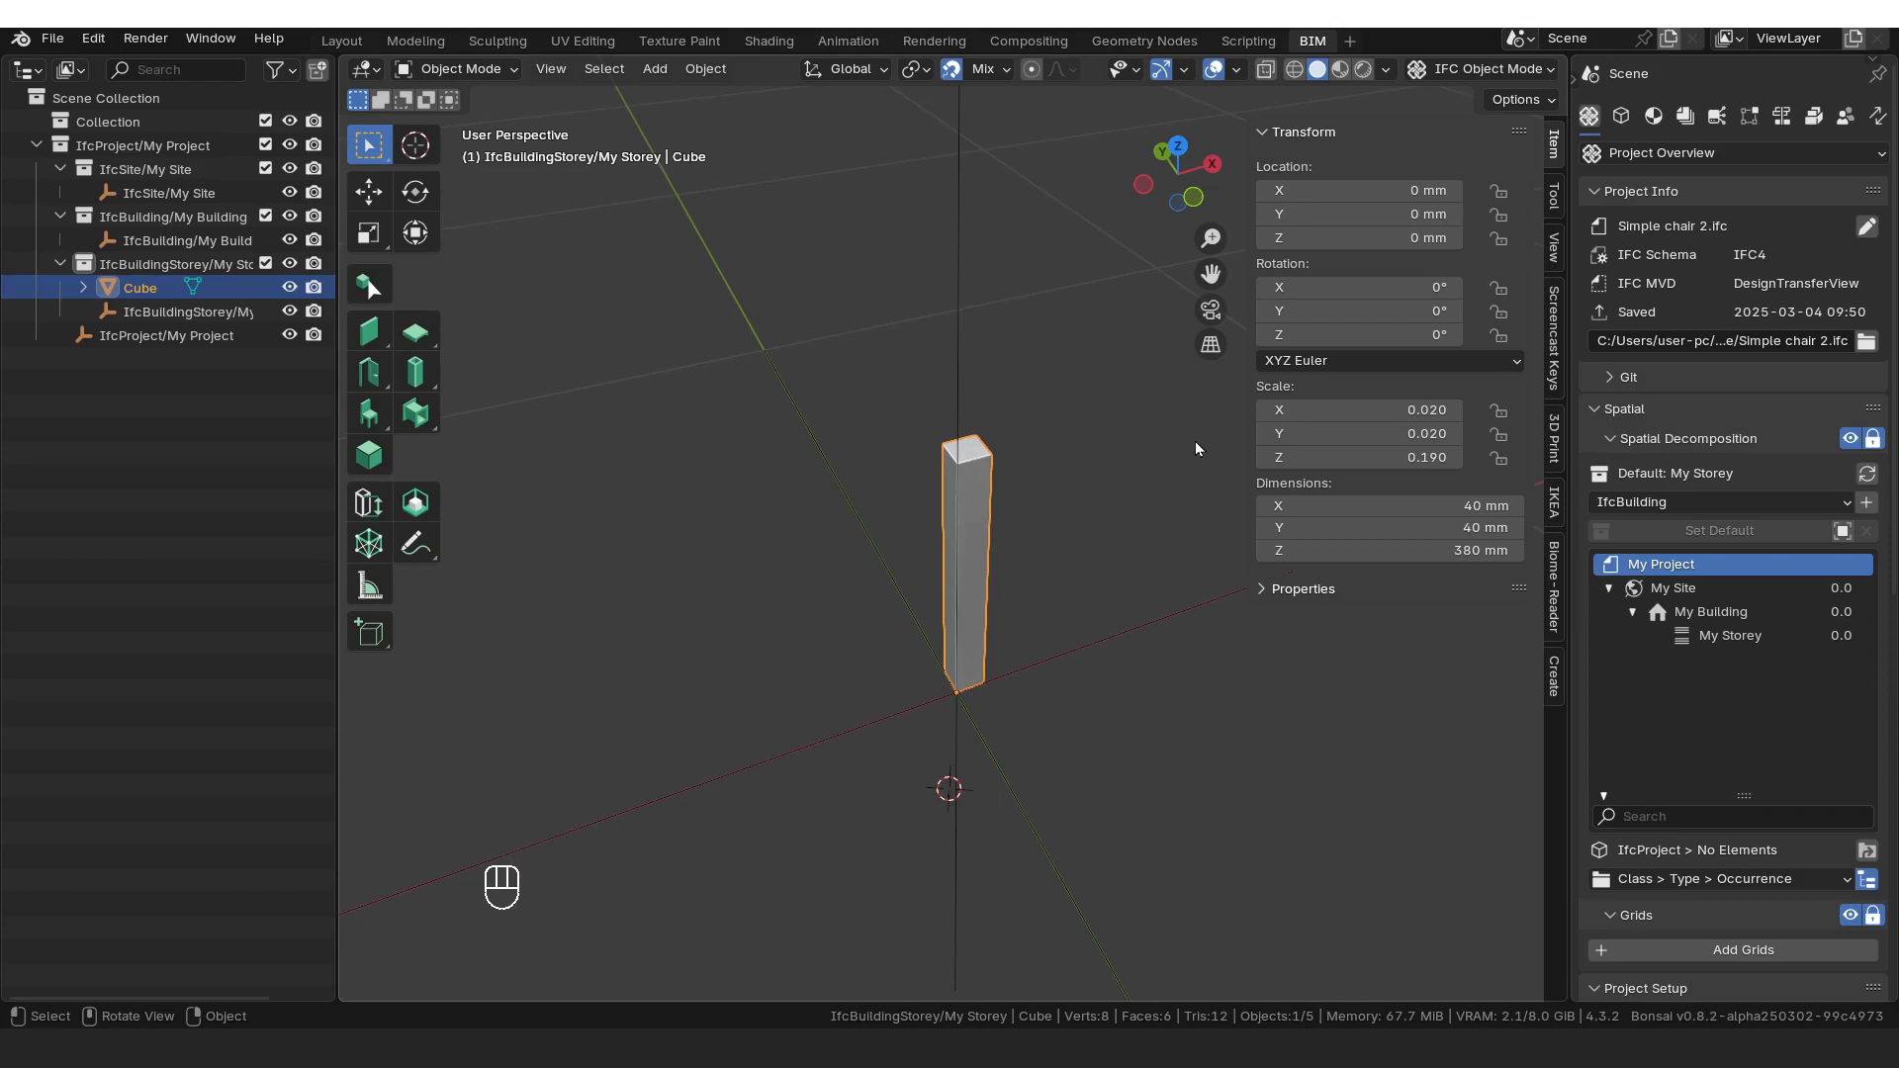
# Step: Widen the view of the object properties and add an Array modifier to the leg
pyautogui.moveTo(1575, 185); pyautogui.dragTo(1609, 185)
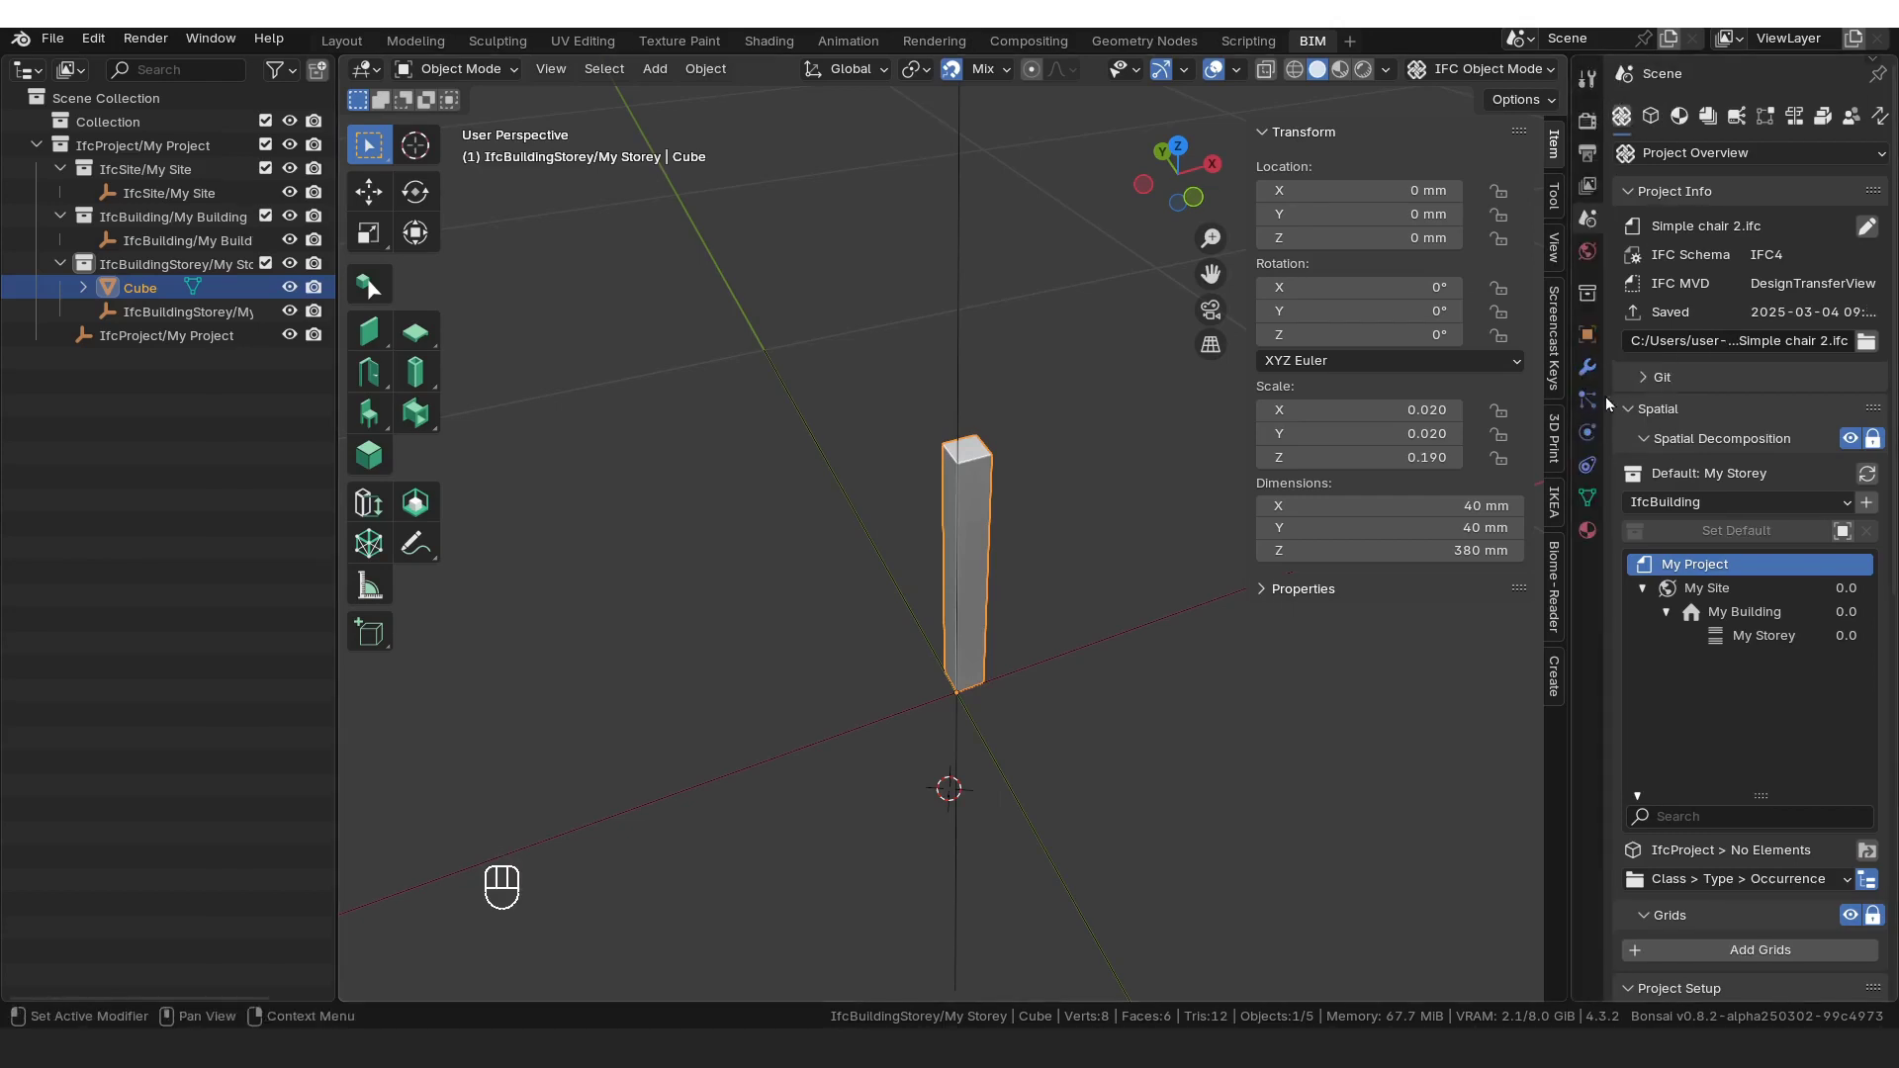
pyautogui.click(1587, 367)
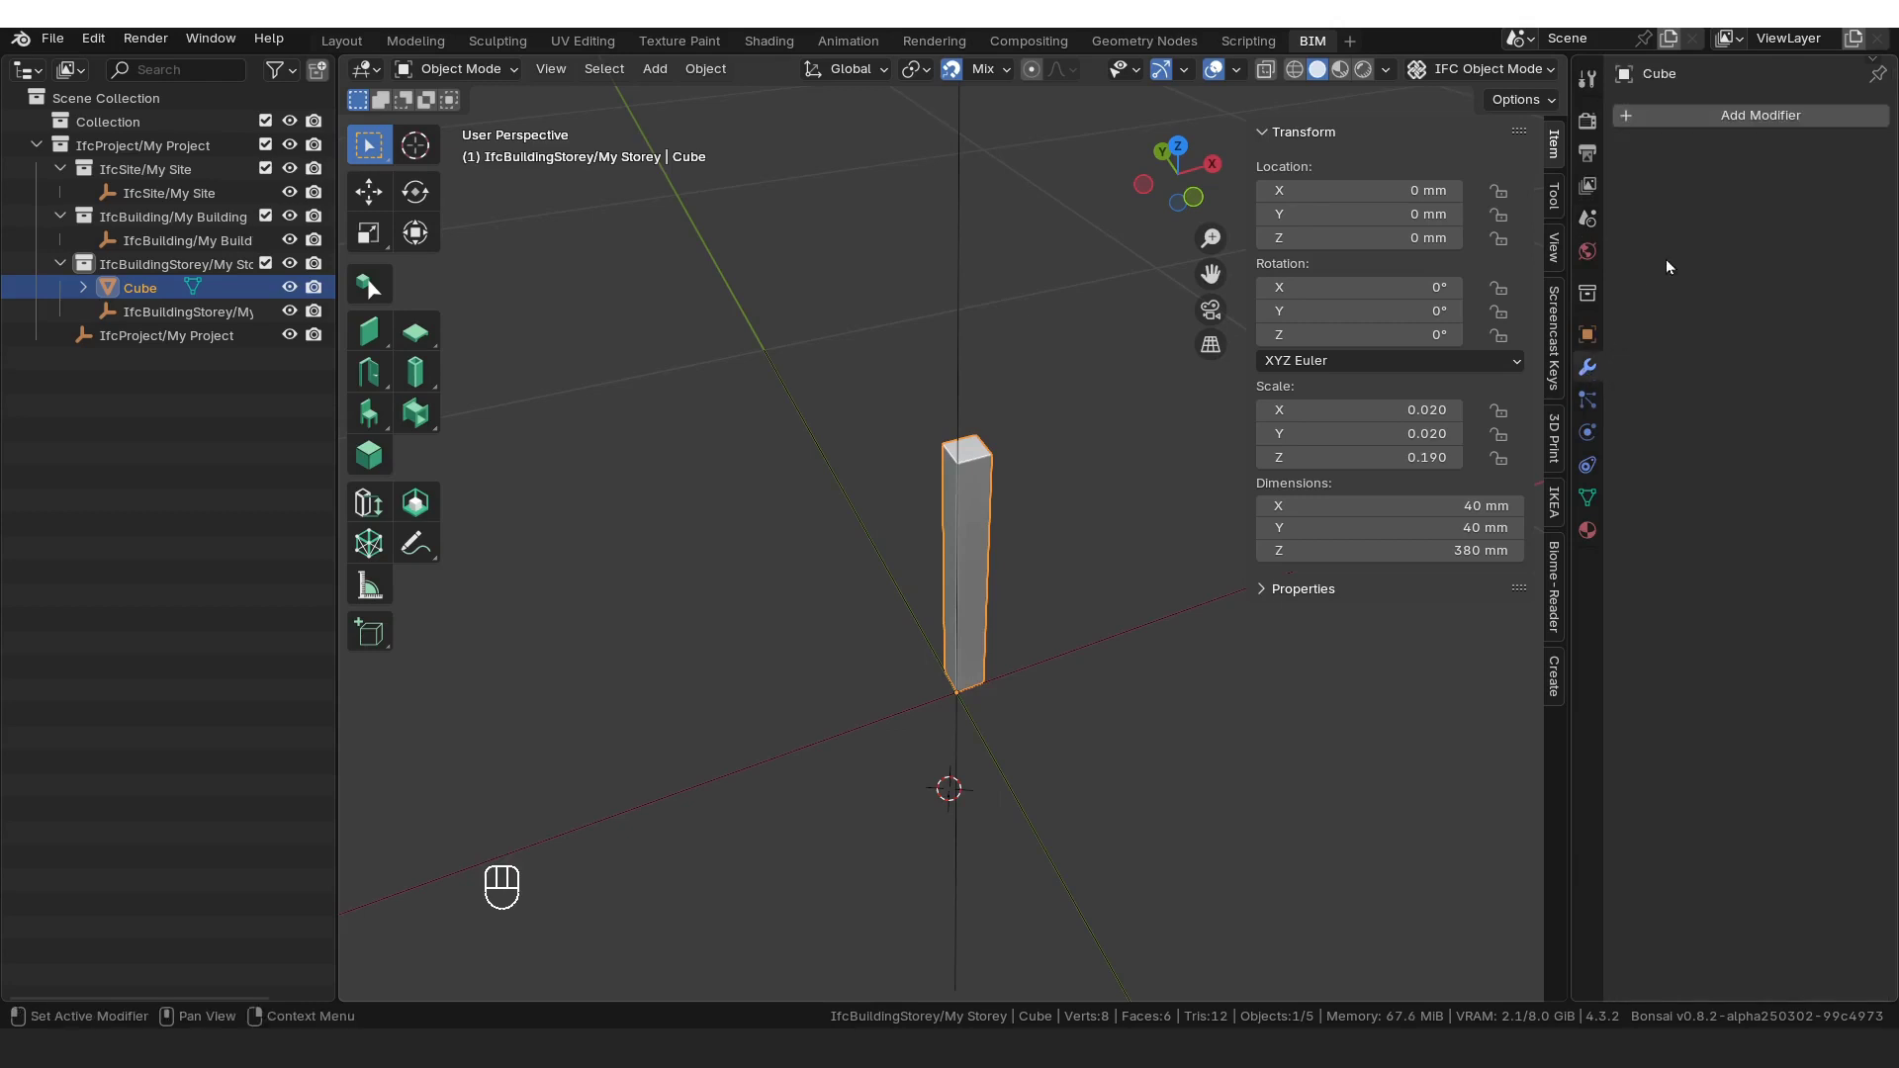
pyautogui.click(1719, 117)
pyautogui.moveTo(1706, 200)
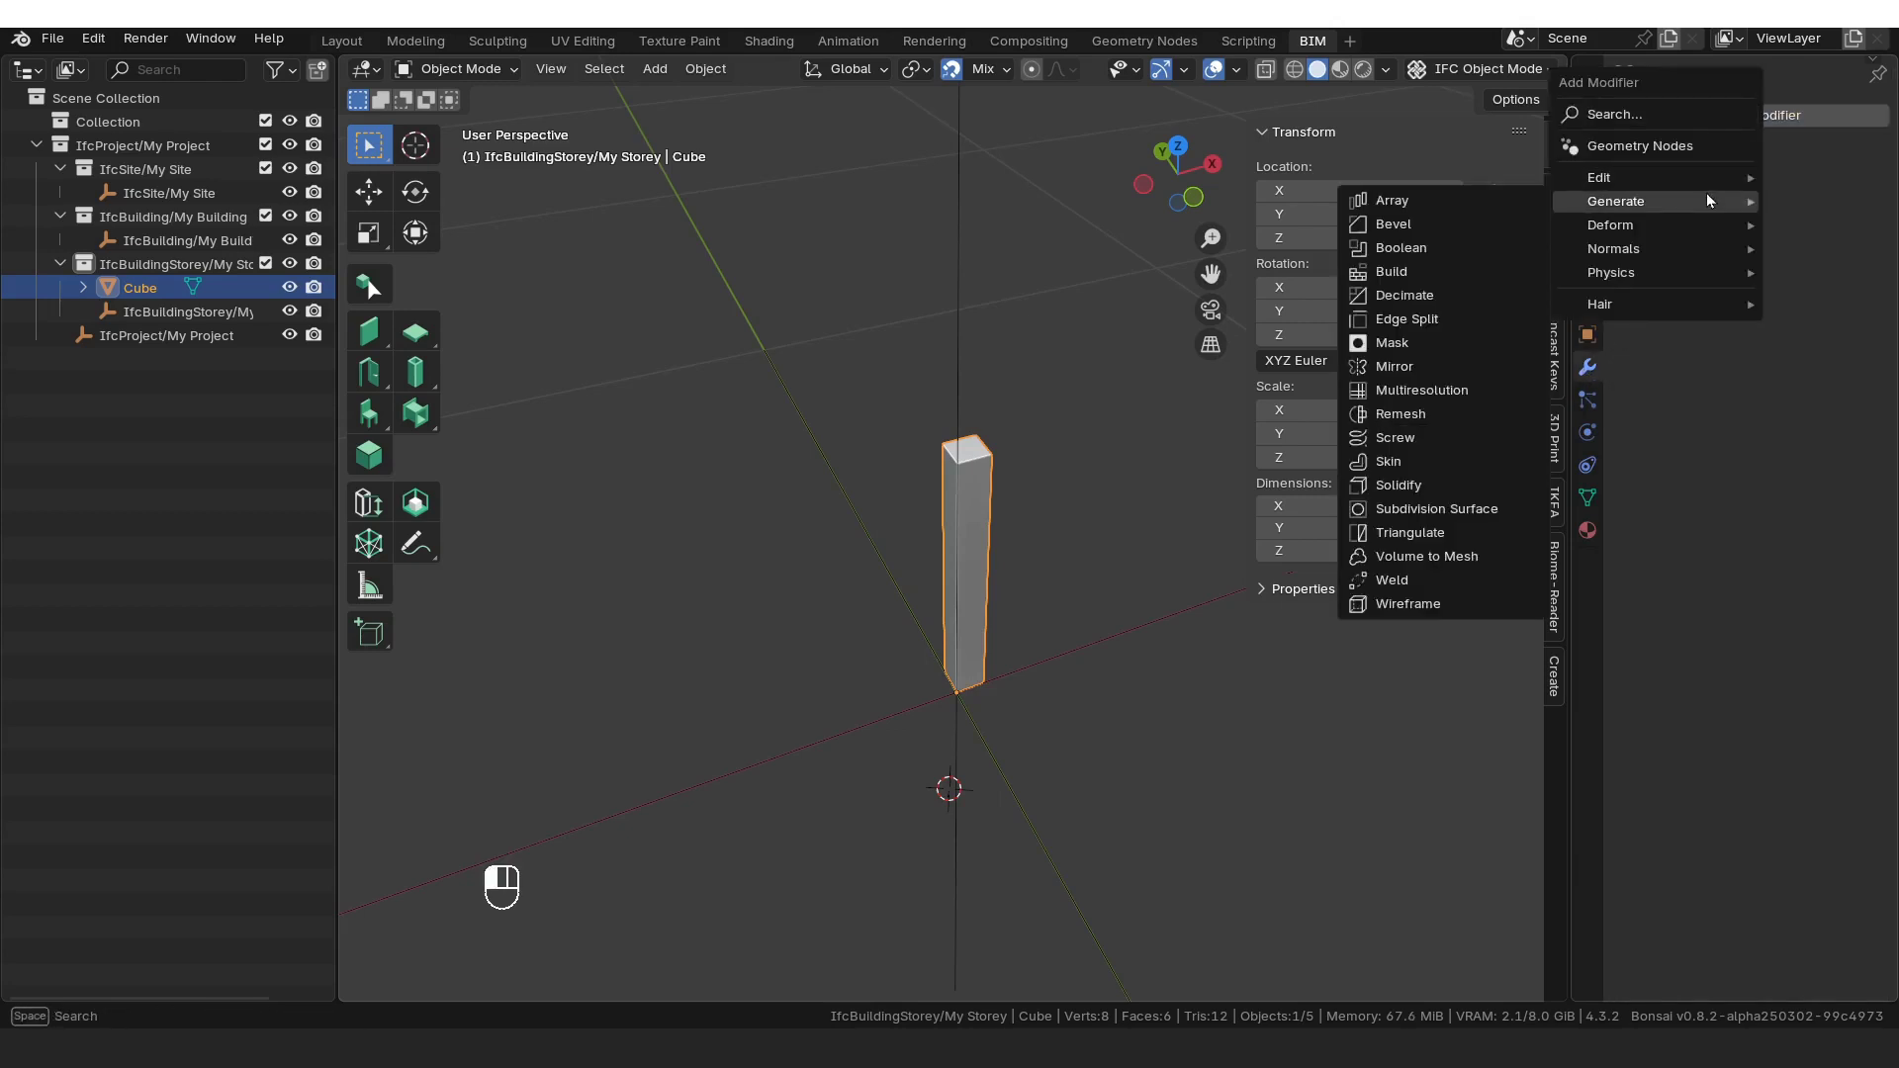
pyautogui.click(1443, 201)
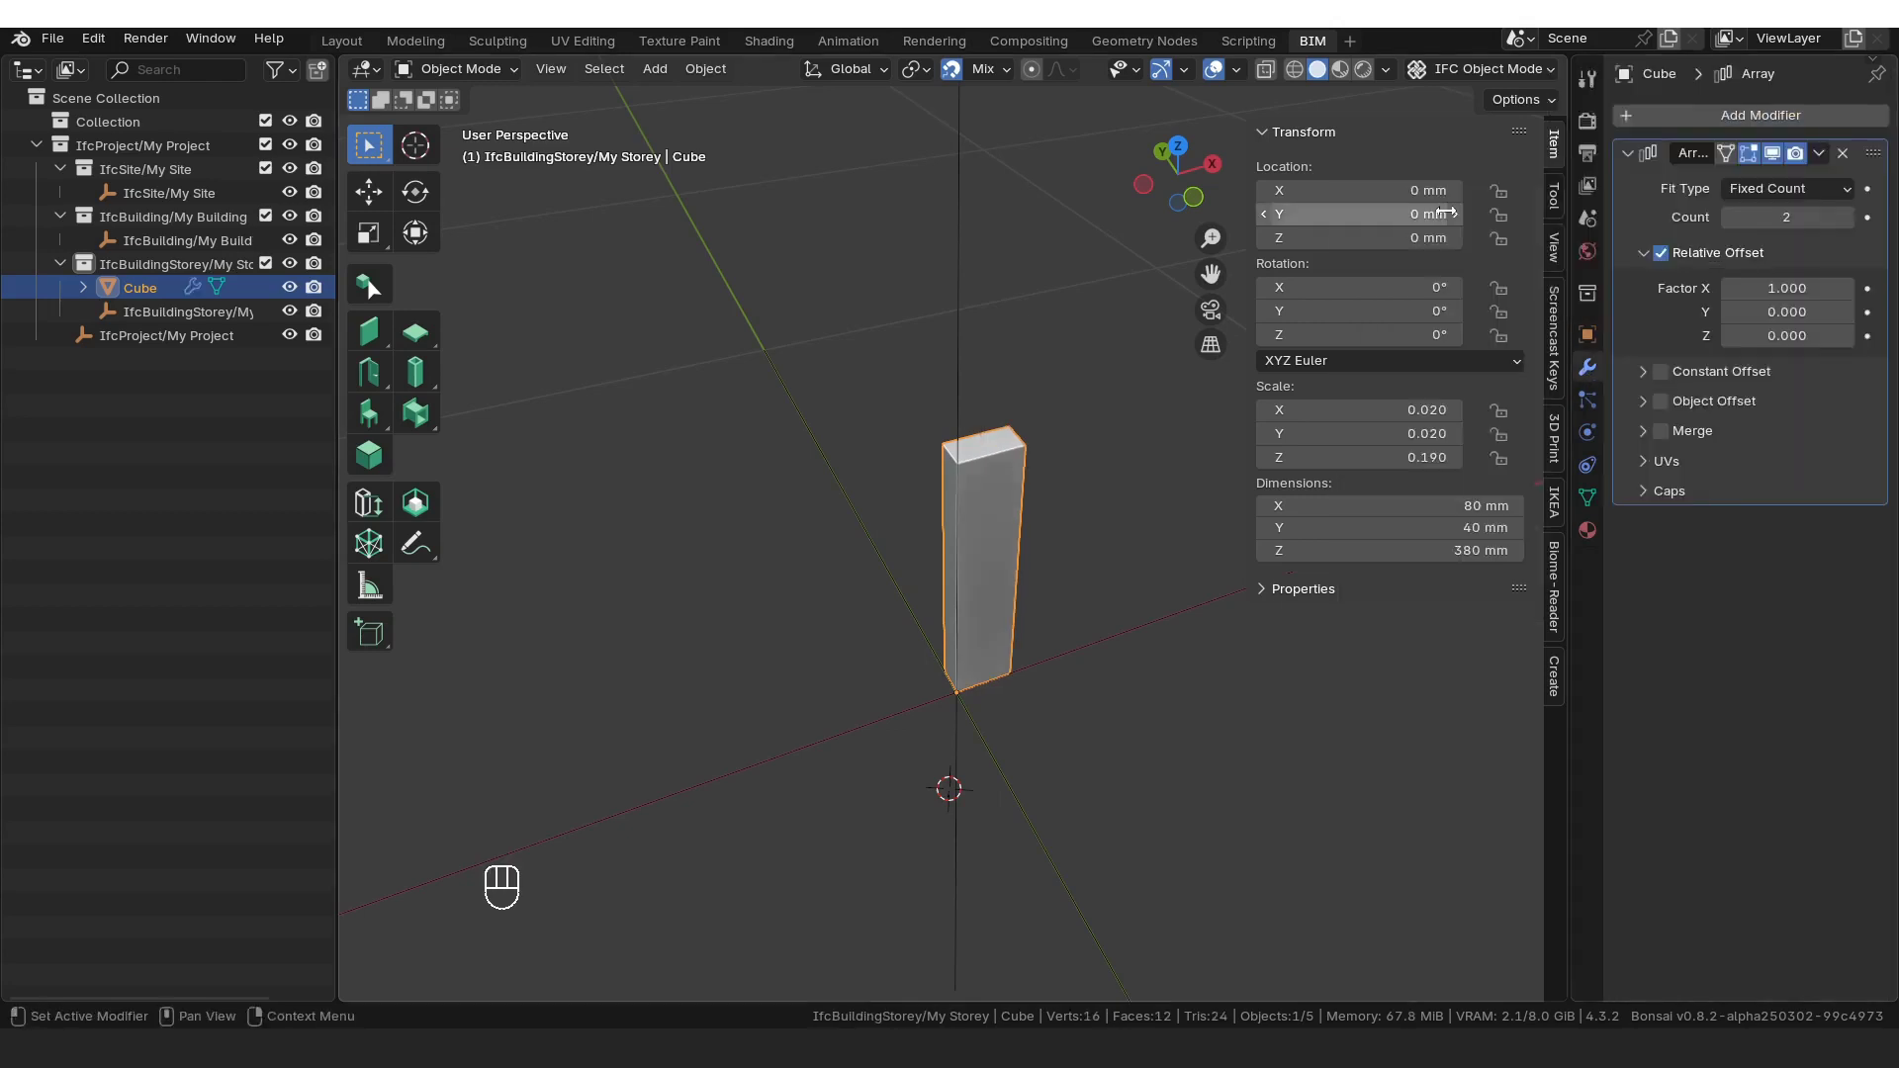
# Step: Disable the array's relative offset and enable a constant offset of 360 mm in X
pyautogui.click(1662, 254)
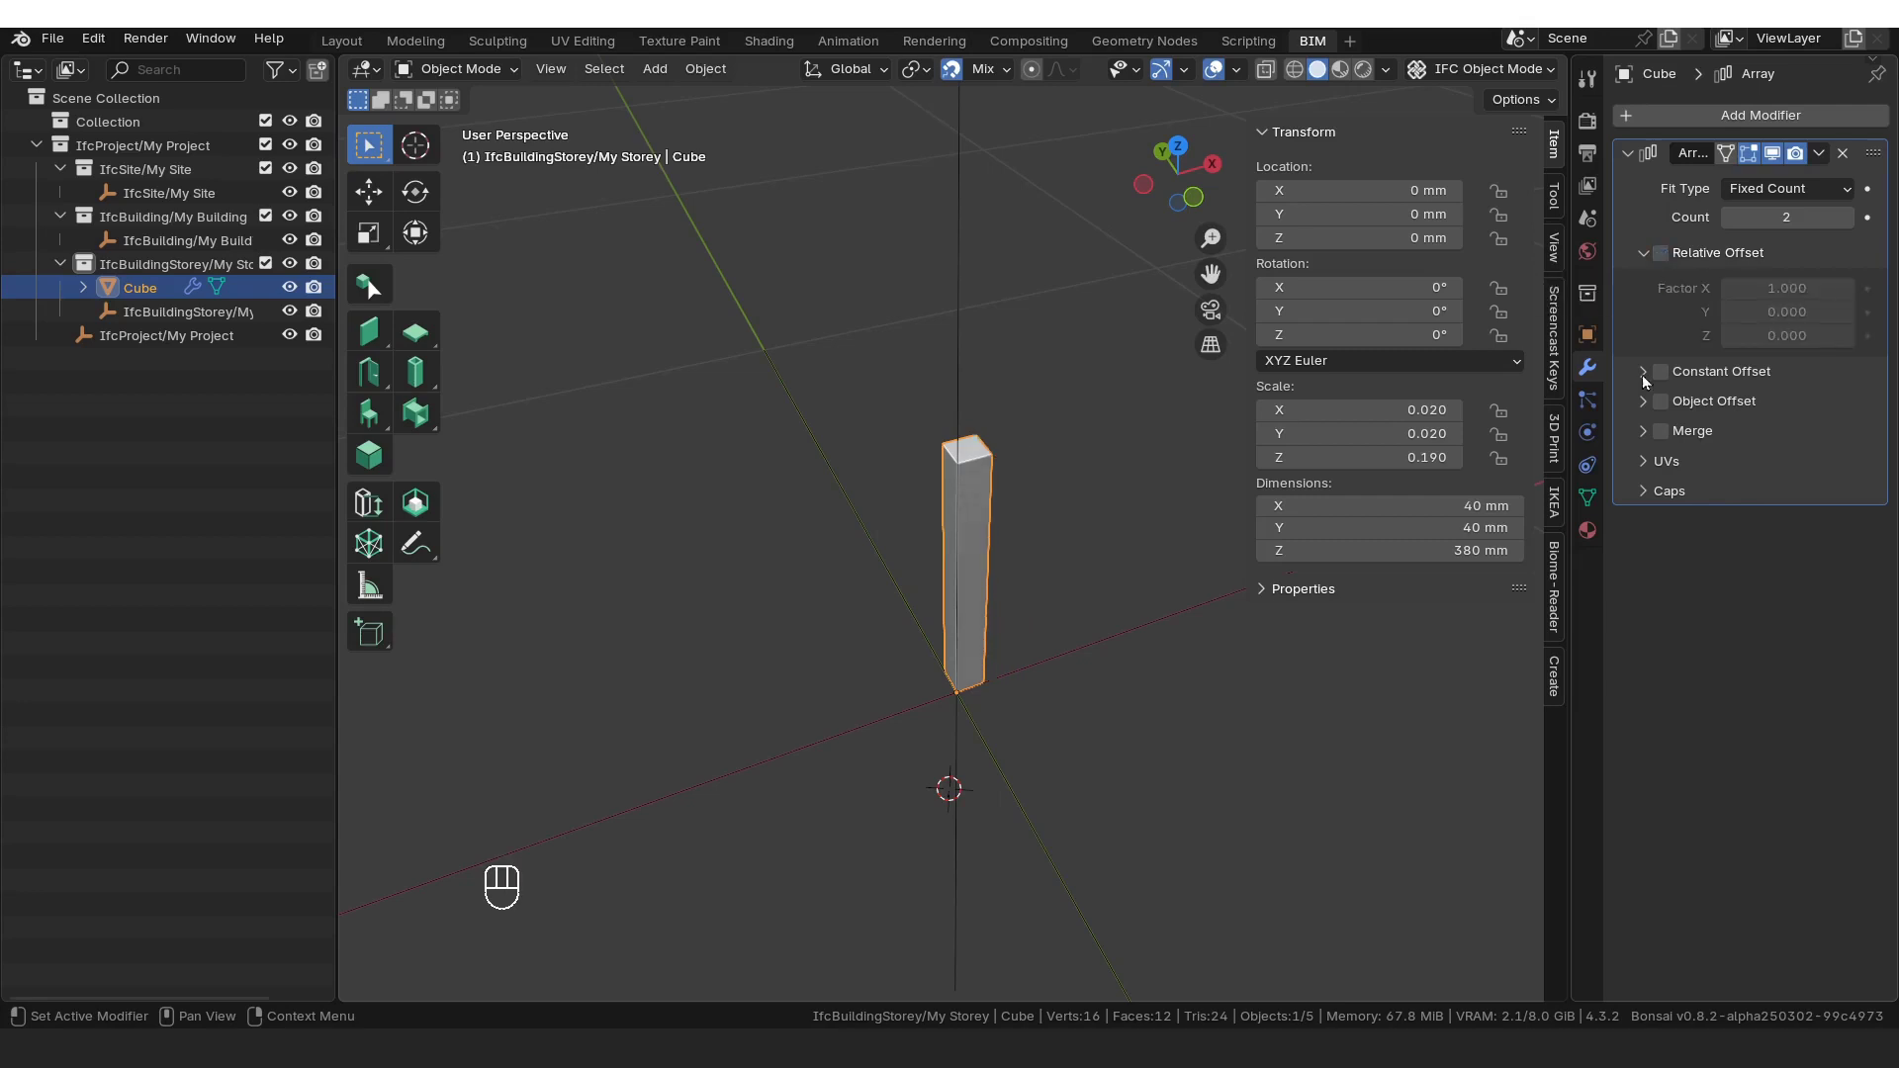
pyautogui.click(1661, 373)
pyautogui.click(1644, 372)
pyautogui.click(1755, 413)
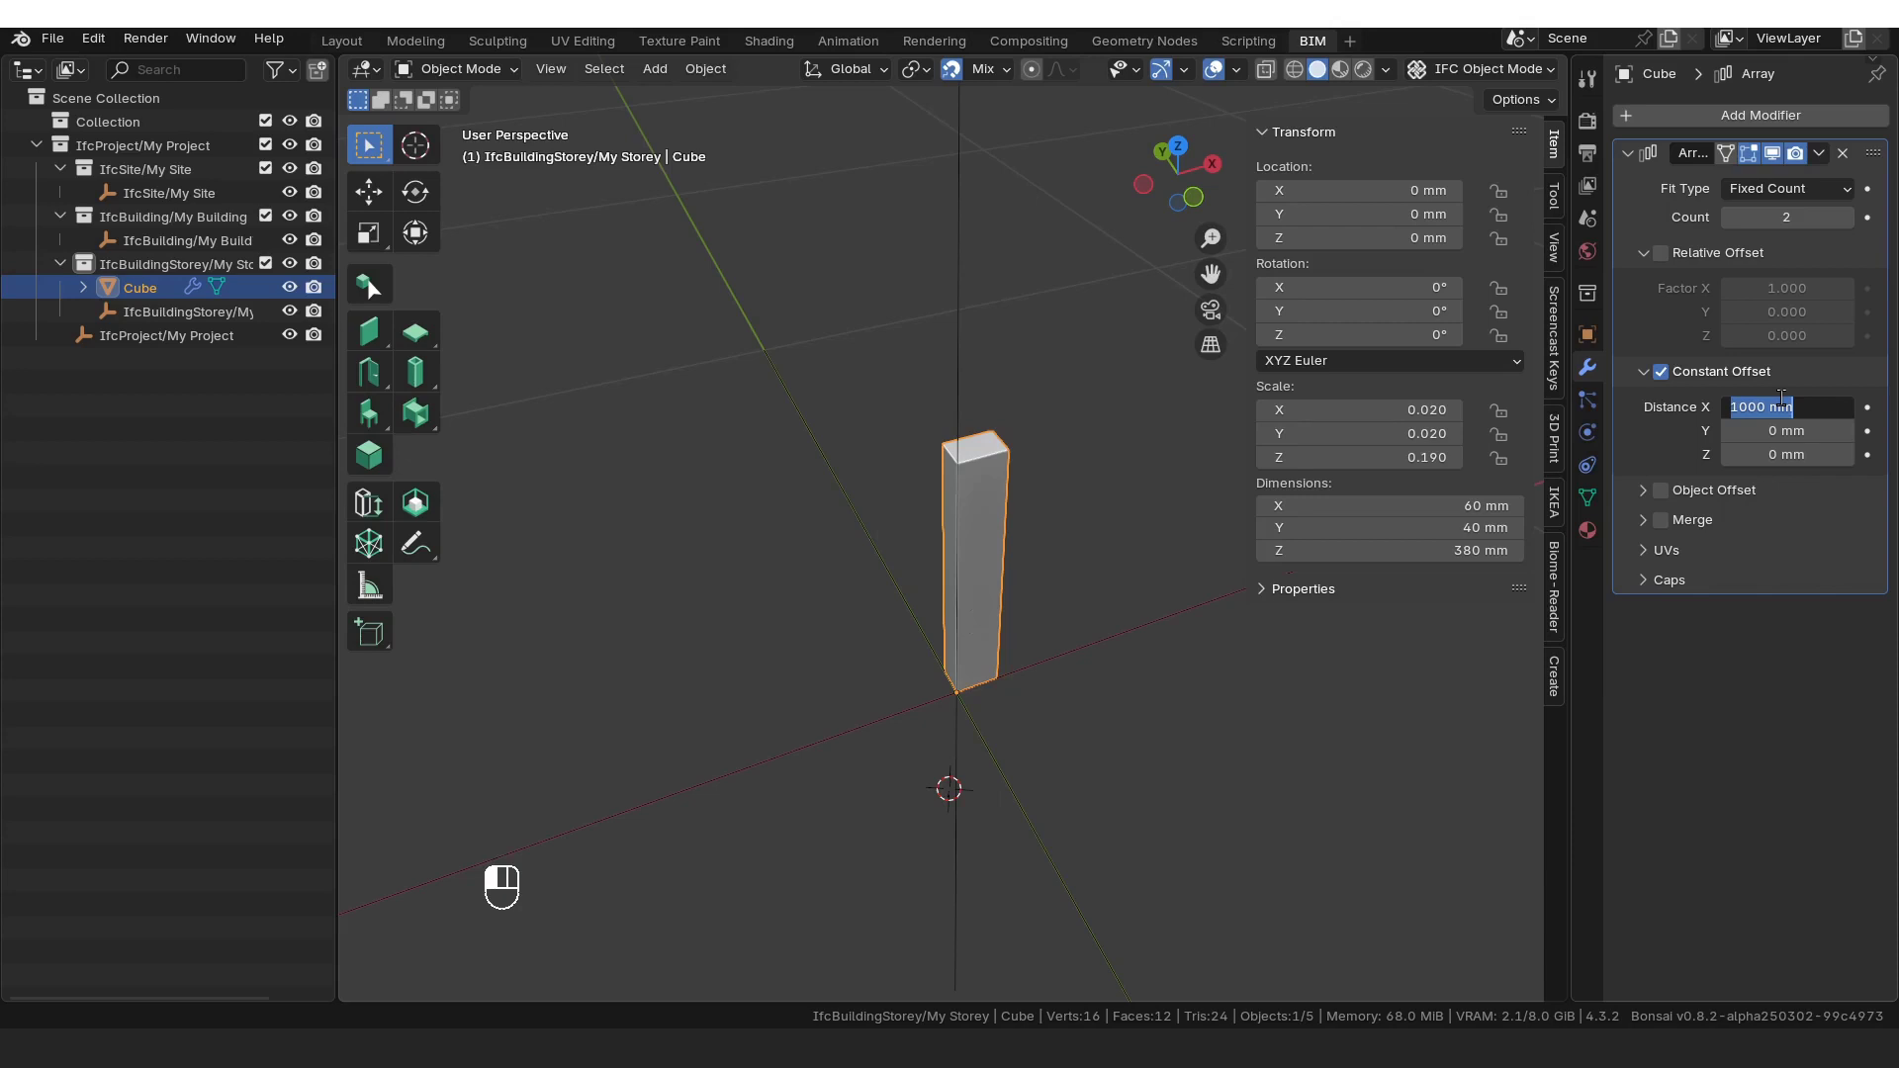
pyautogui.write('360')
pyautogui.press('Return')
# Step: Apply the leg's scale so the array offset uses true distances
pyautogui.moveTo(1049, 336); pyautogui.dragTo(1058, 317, button='middle')
pyautogui.press('ctrl')
pyautogui.hotkey('ctrl', 'a')
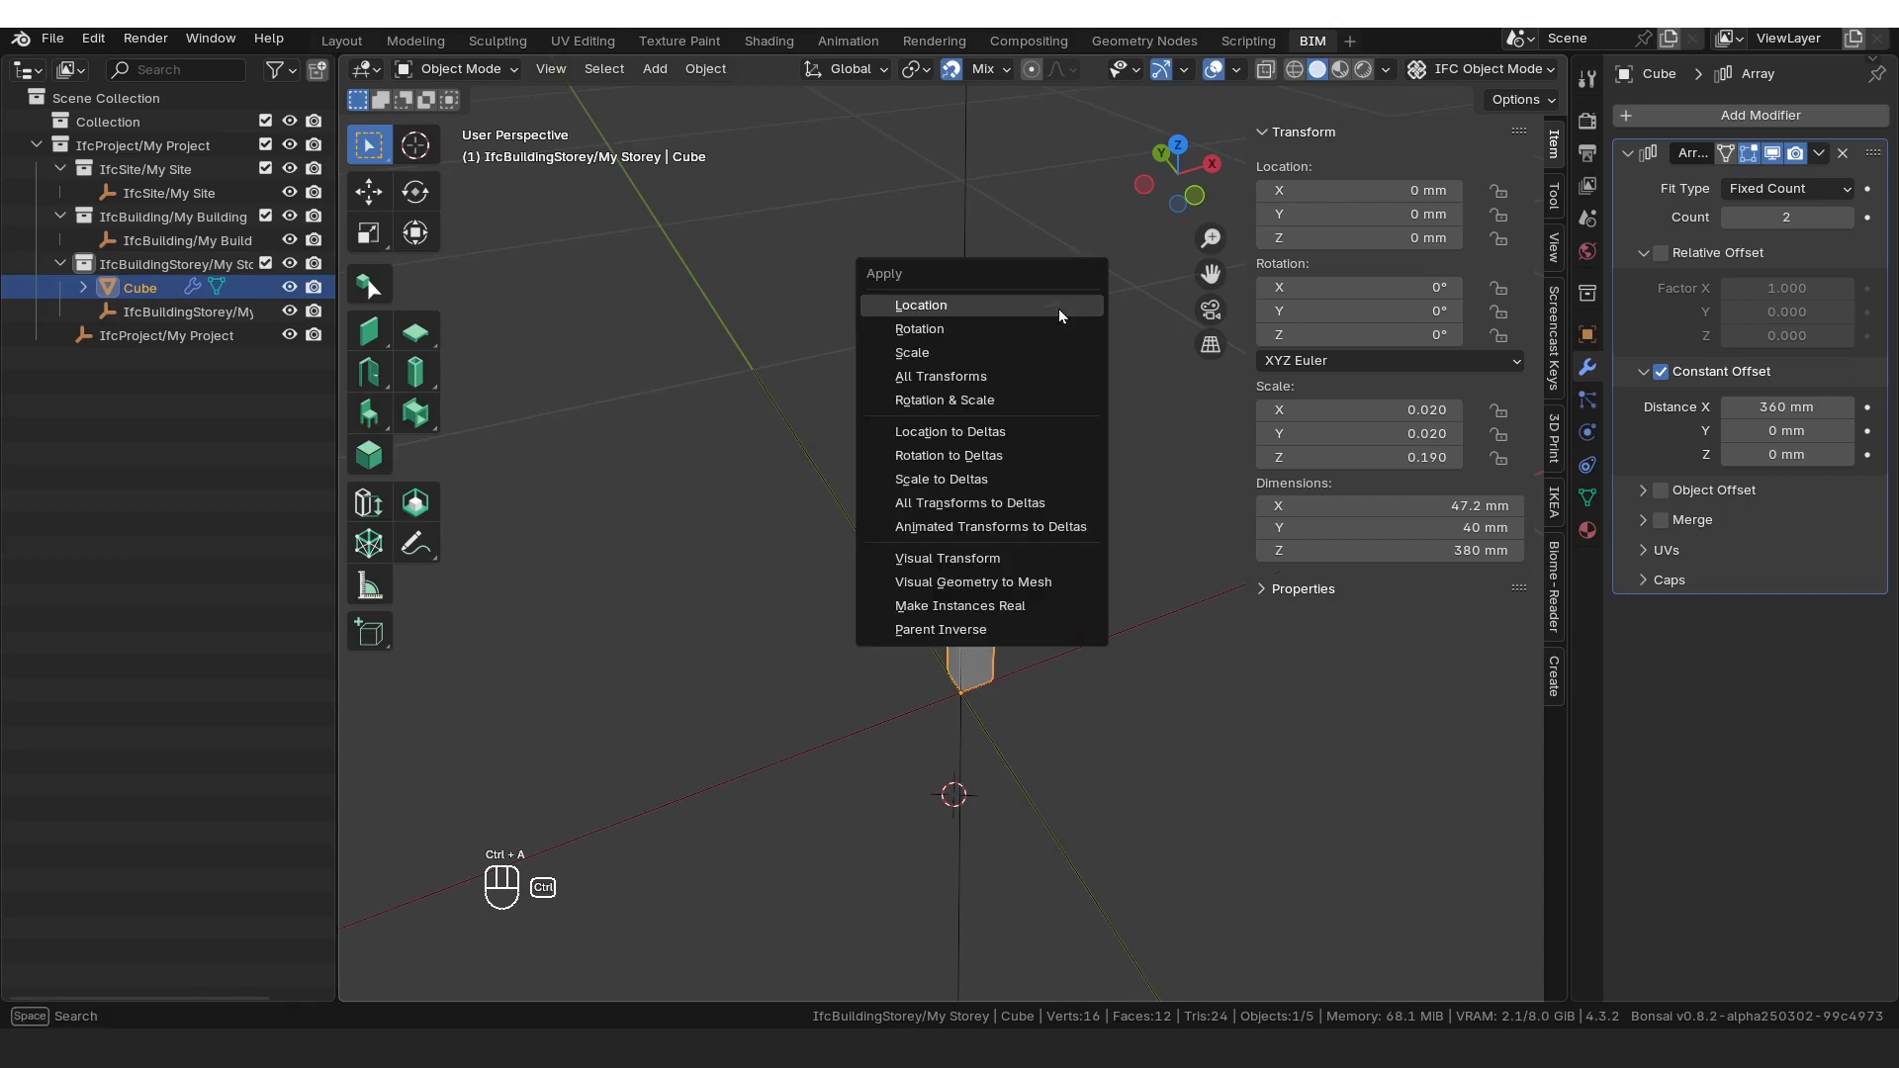
pyautogui.click(1029, 360)
pyautogui.keyDown('shift'); pyautogui.moveTo(1029, 368); pyautogui.dragTo(964, 485, button='middle'); pyautogui.keyUp('shift')
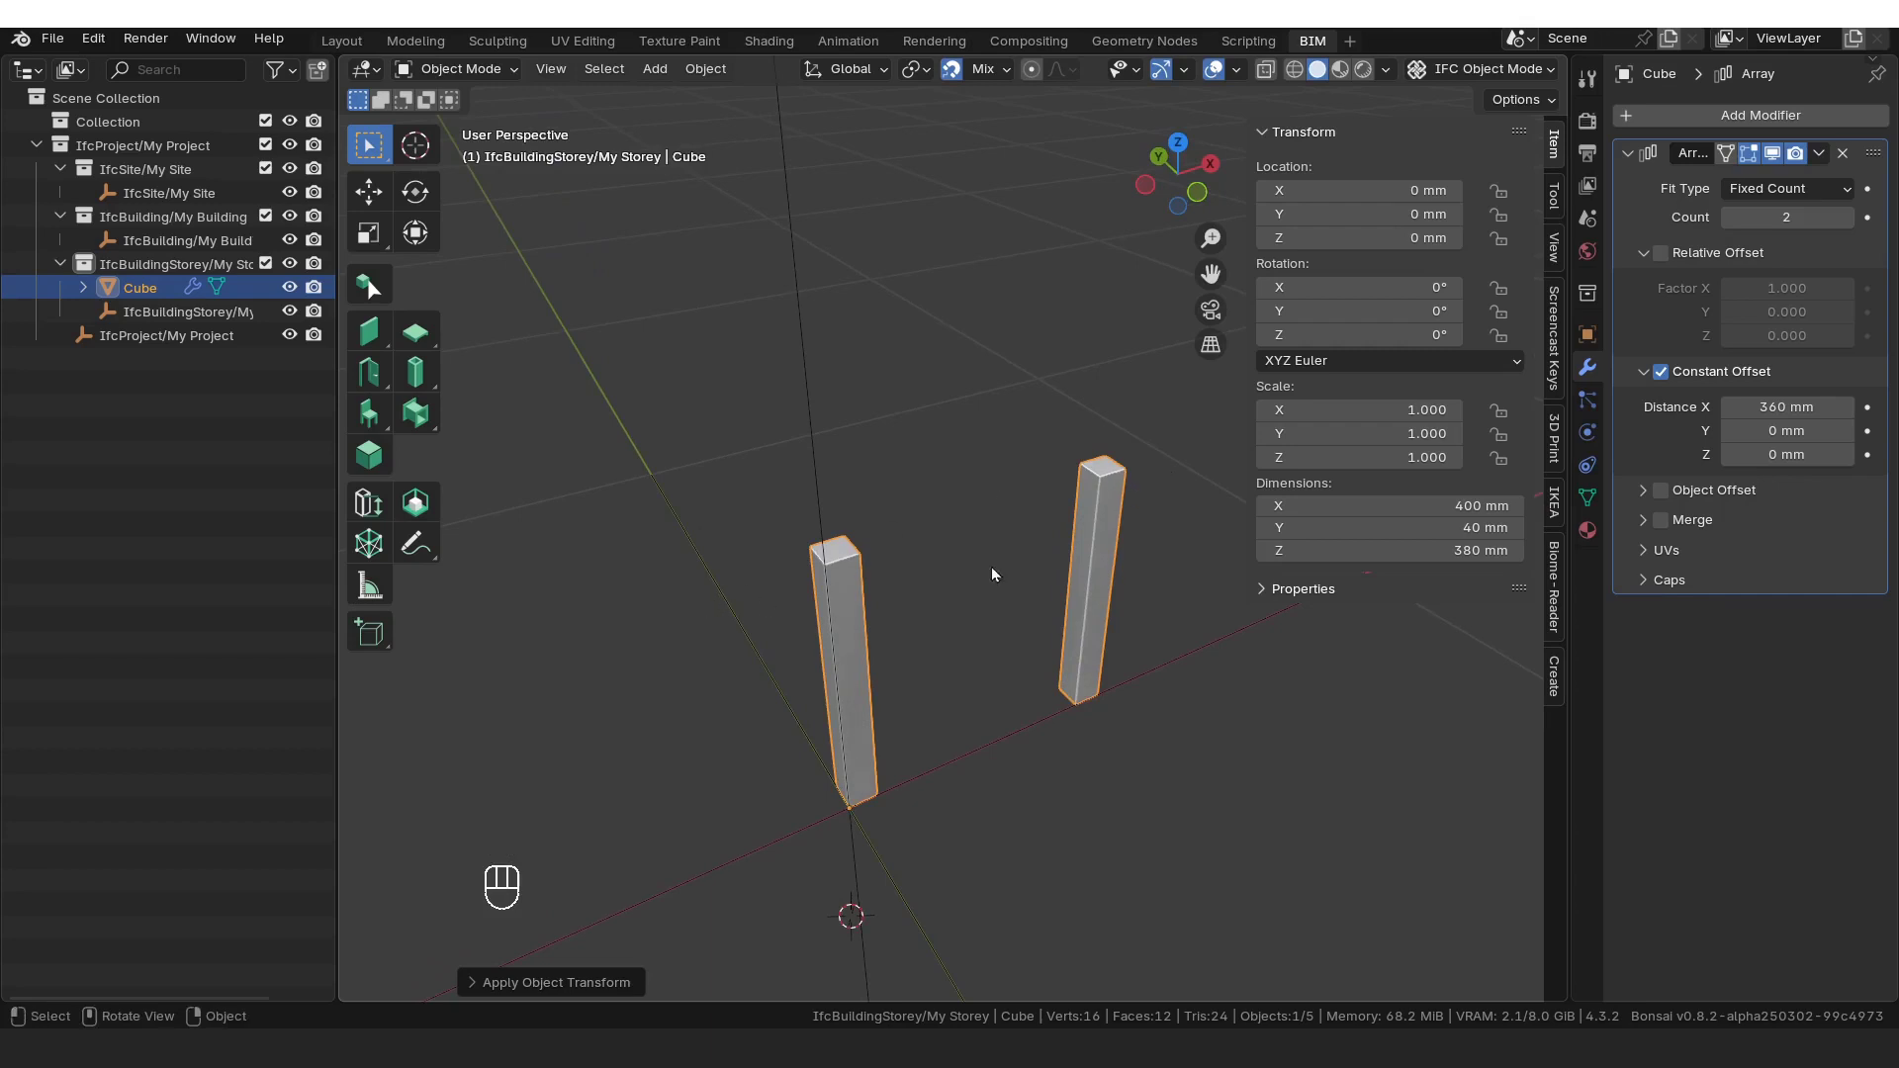
# Step: Measure the overall width across the outer top corners of the two legs
pyautogui.click(369, 585)
pyautogui.moveTo(831, 551); pyautogui.dragTo(1131, 473)
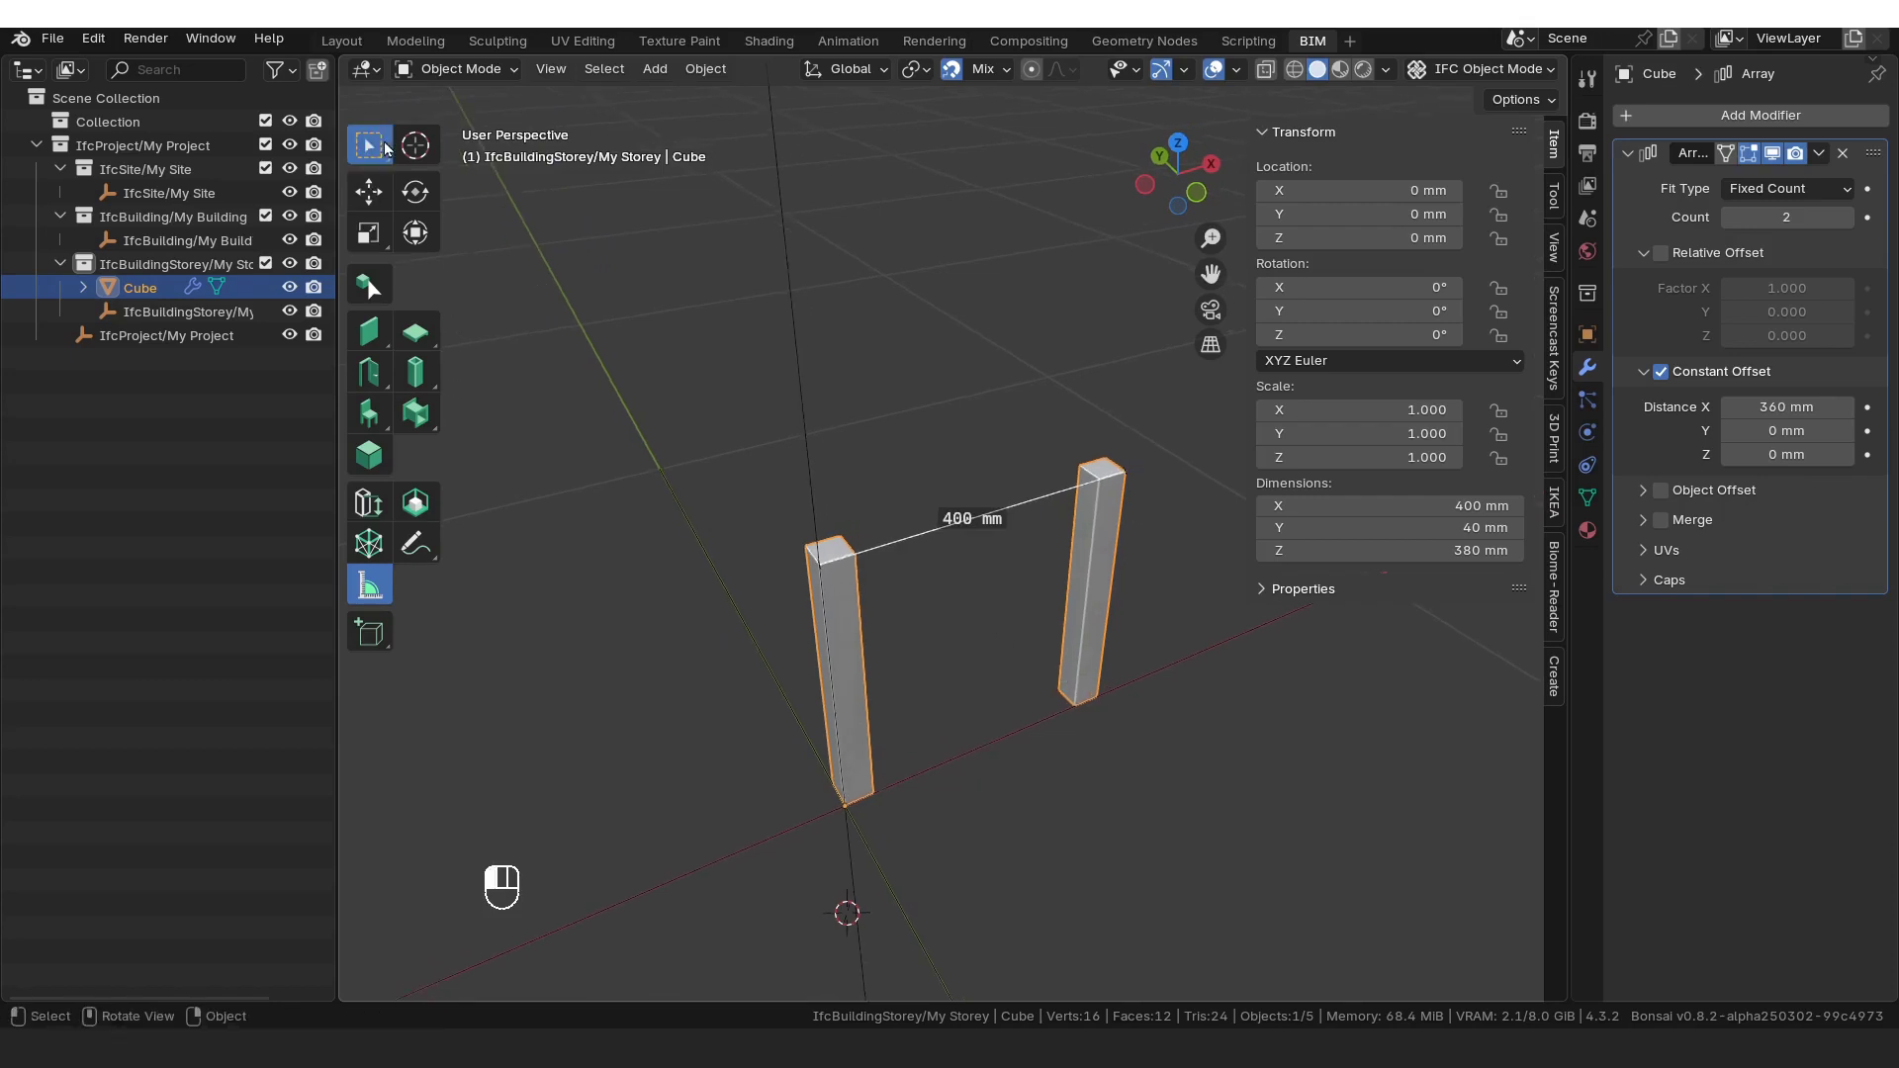
pyautogui.click(384, 149)
# Step: Collapse the first Array modifier and add a second Array modifier to the legs
pyautogui.click(1627, 155)
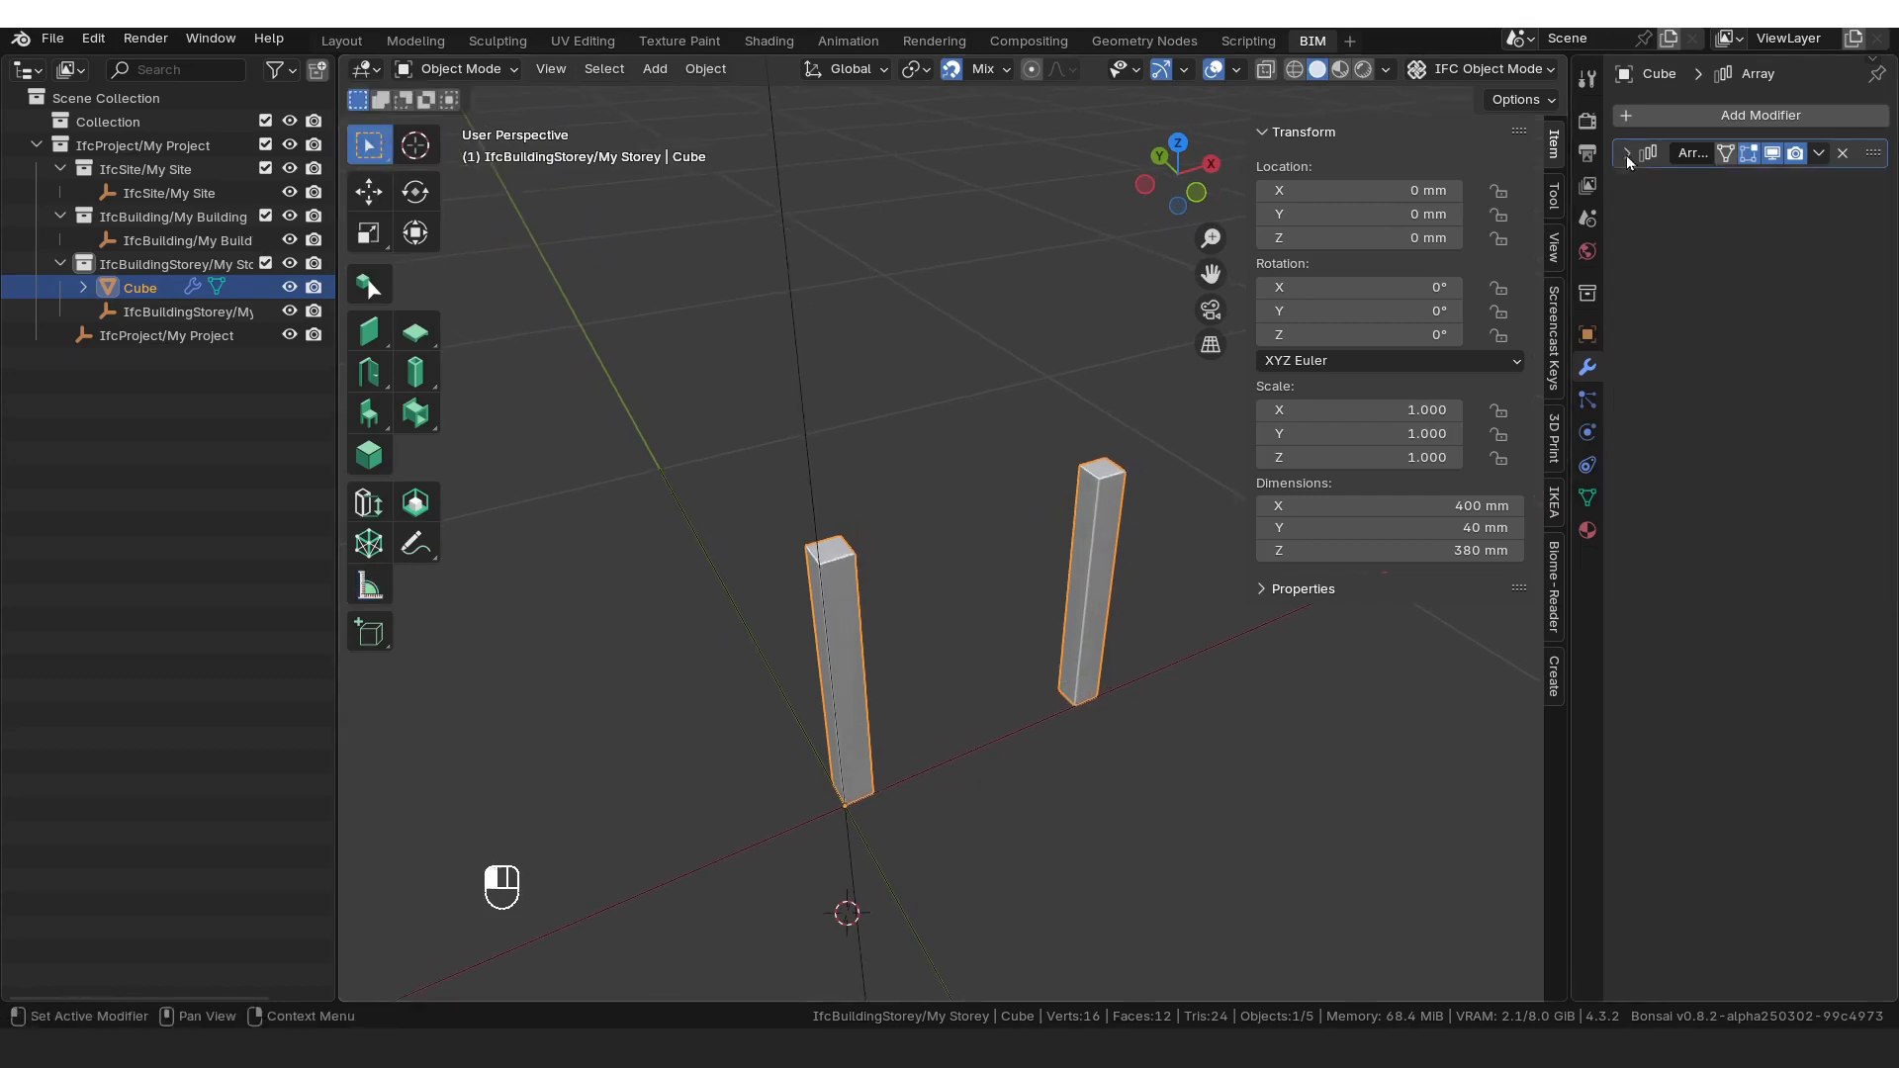
pyautogui.click(1687, 118)
pyautogui.moveTo(1664, 168)
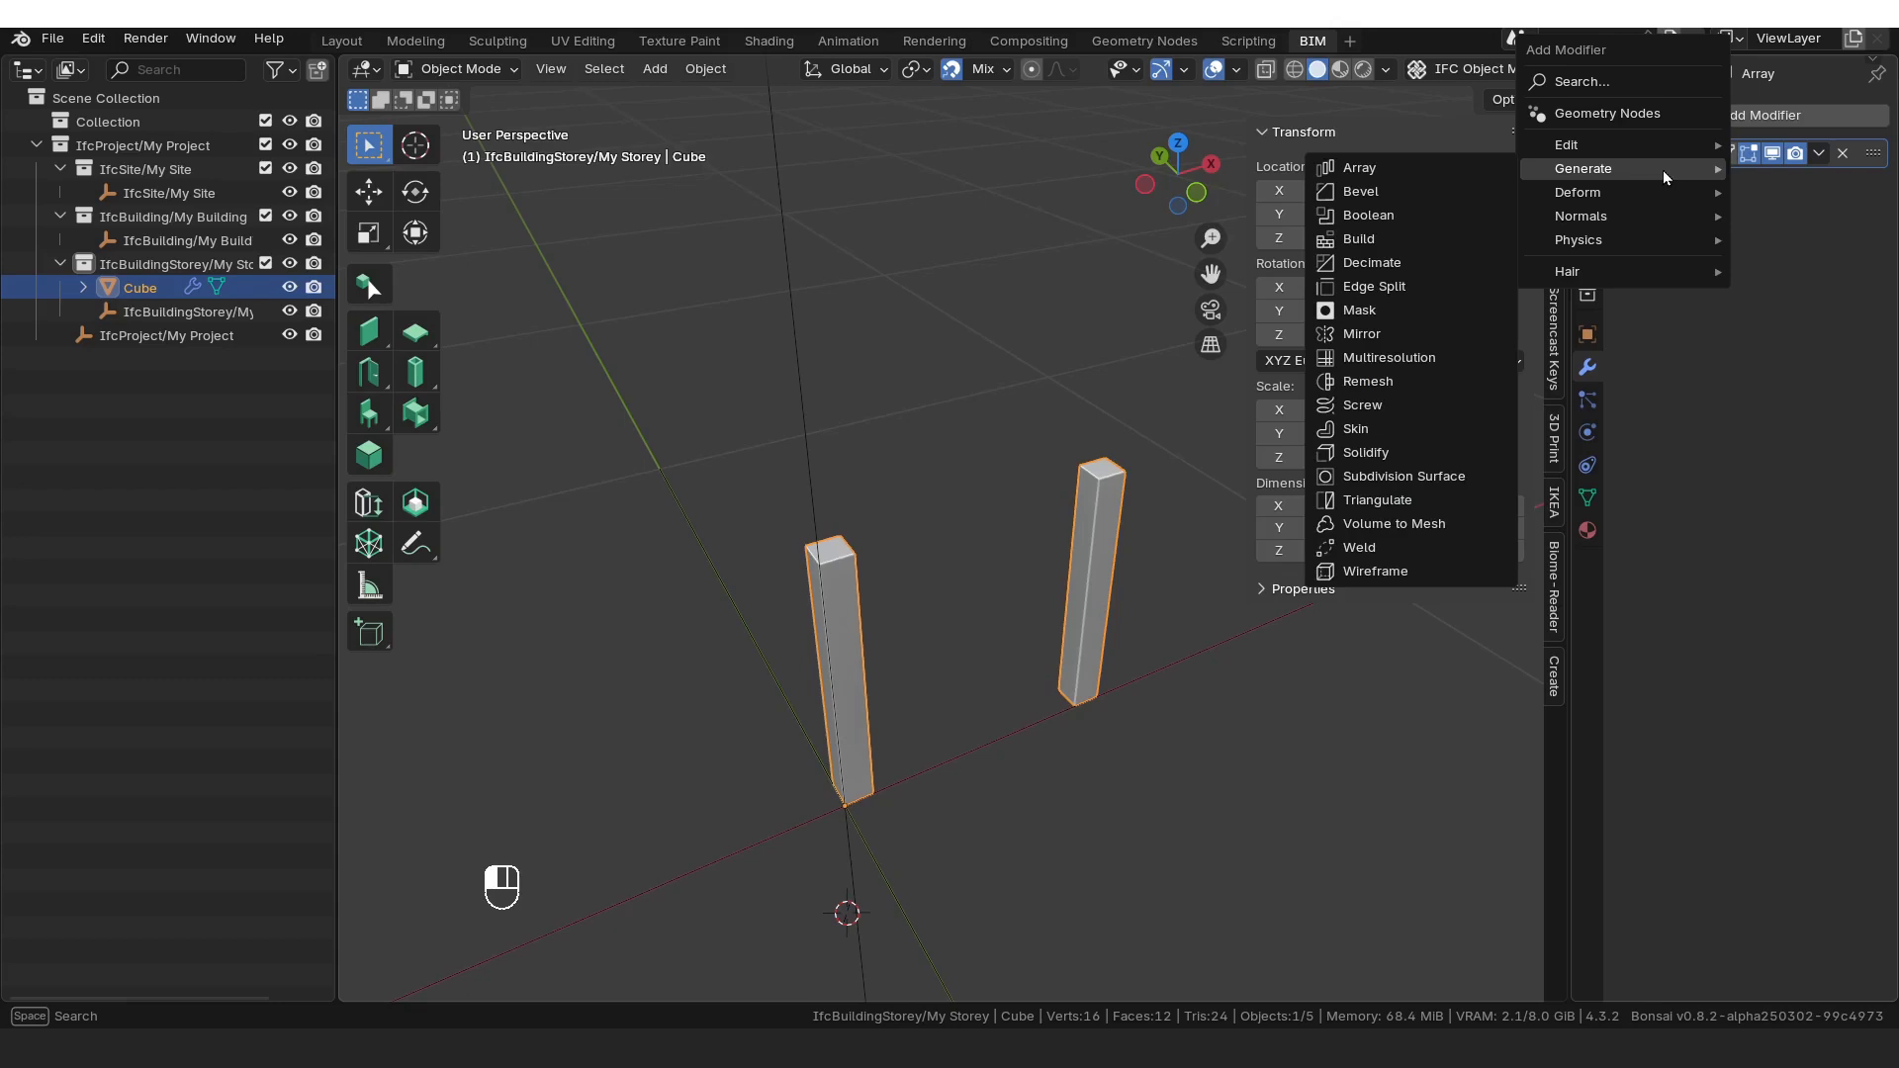
pyautogui.click(1402, 167)
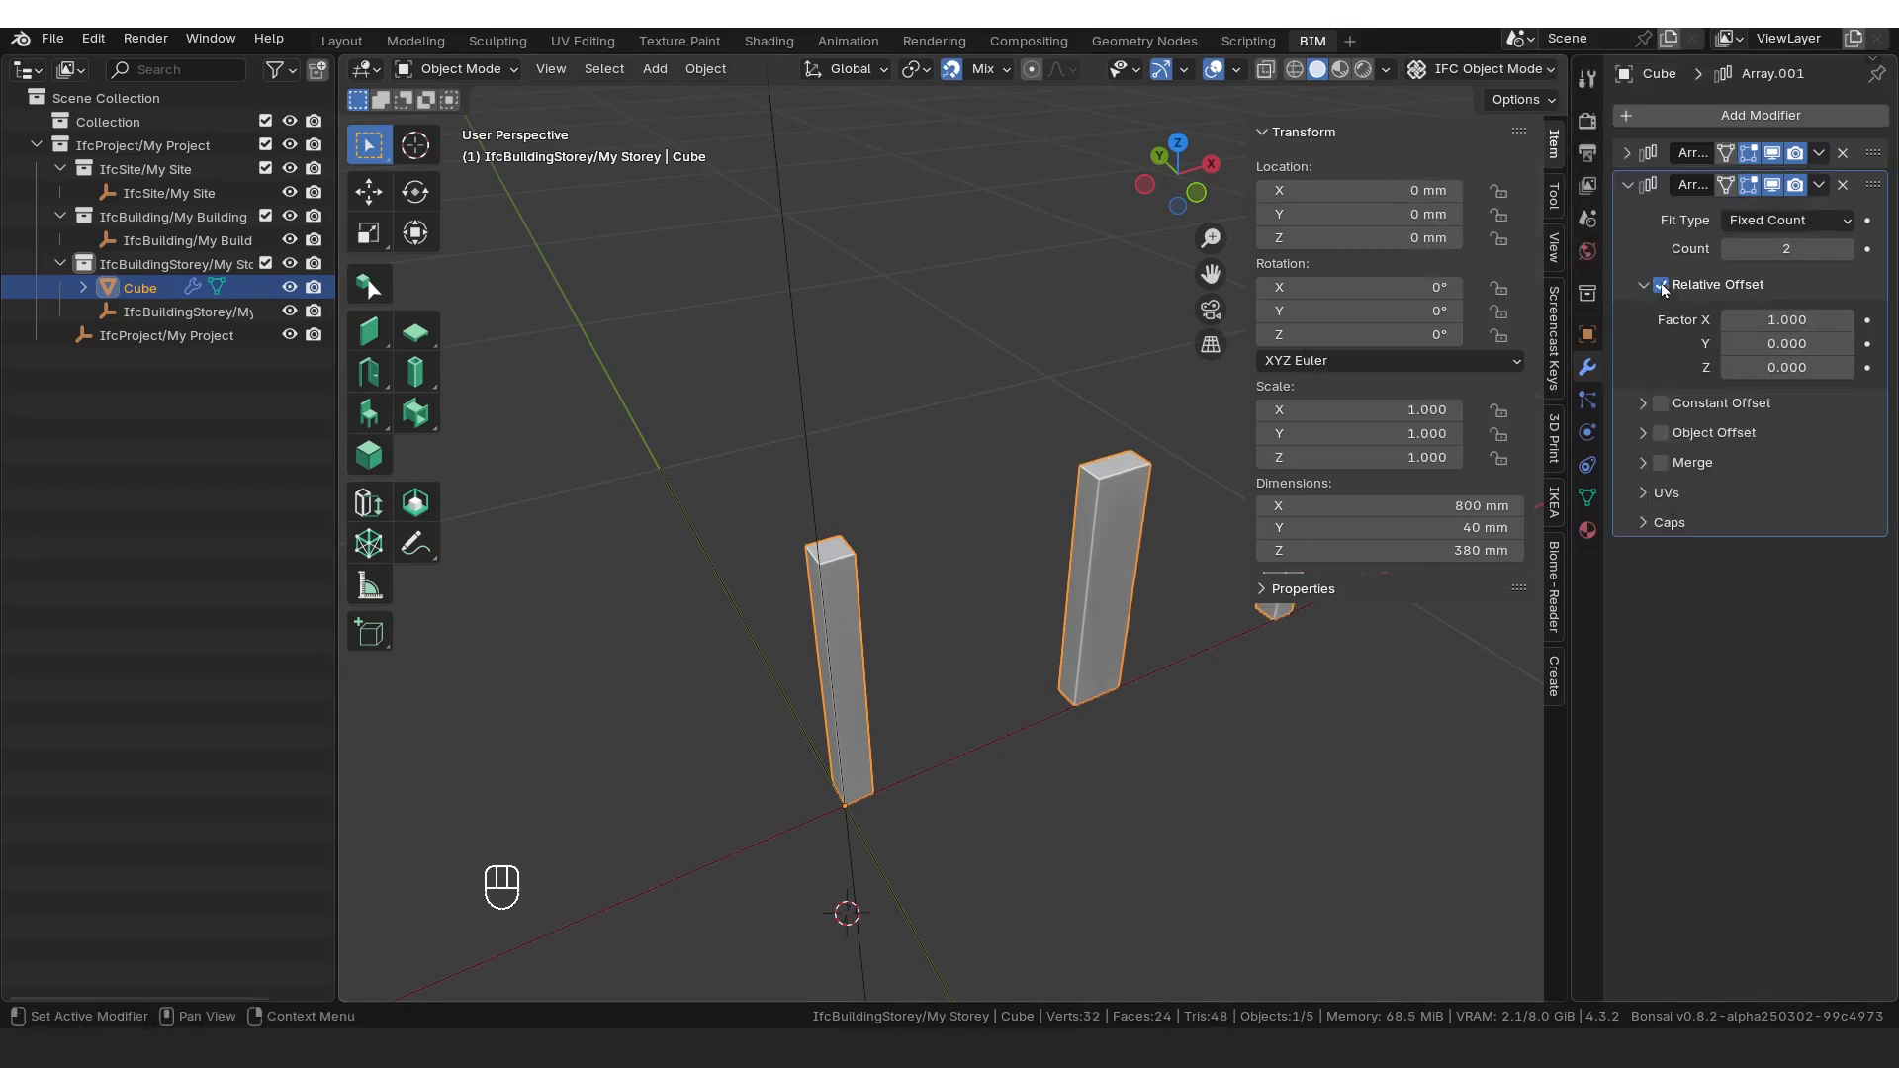
# Step: Disable the second array's relative offset and enable a constant offset of 0 mm in X and 360 mm in Y
pyautogui.click(1662, 285)
pyautogui.click(1661, 403)
pyautogui.click(1643, 404)
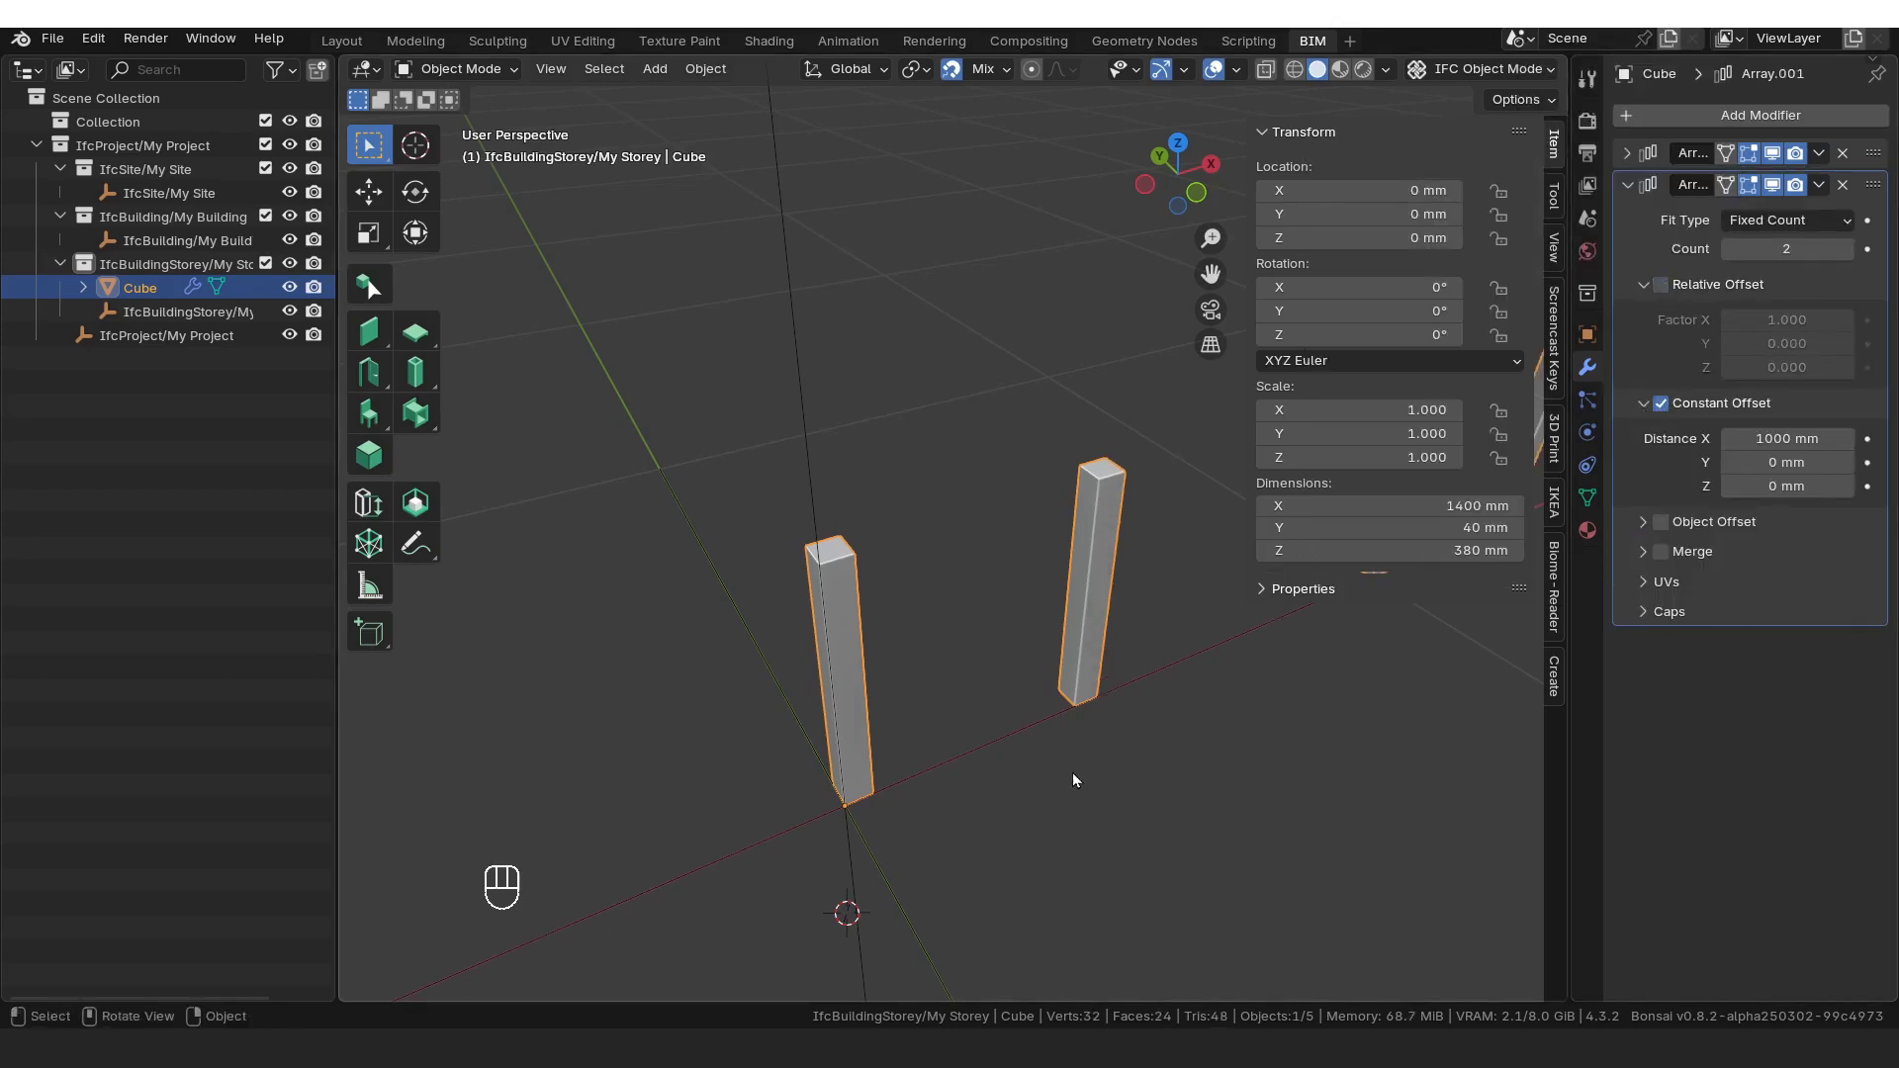
pyautogui.click(1786, 439)
pyautogui.write('0')
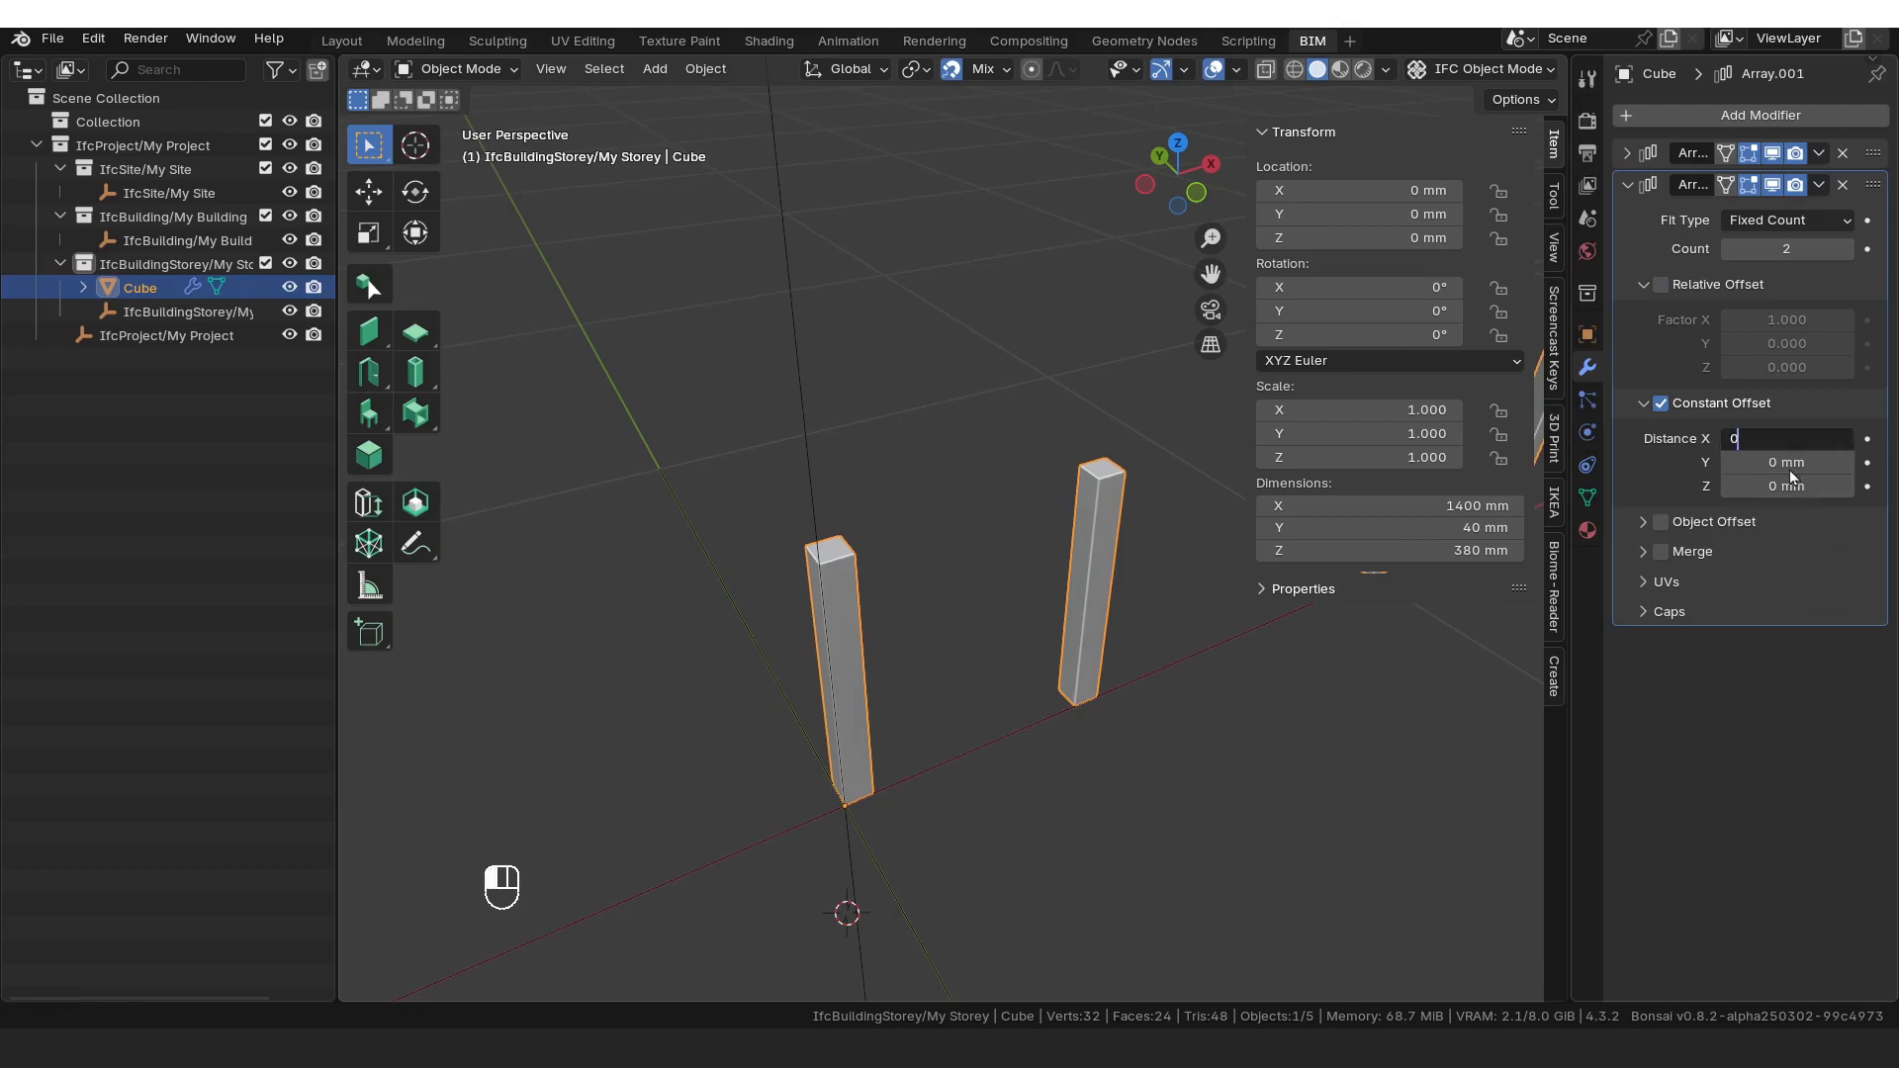
pyautogui.press('Return')
pyautogui.click(1788, 463)
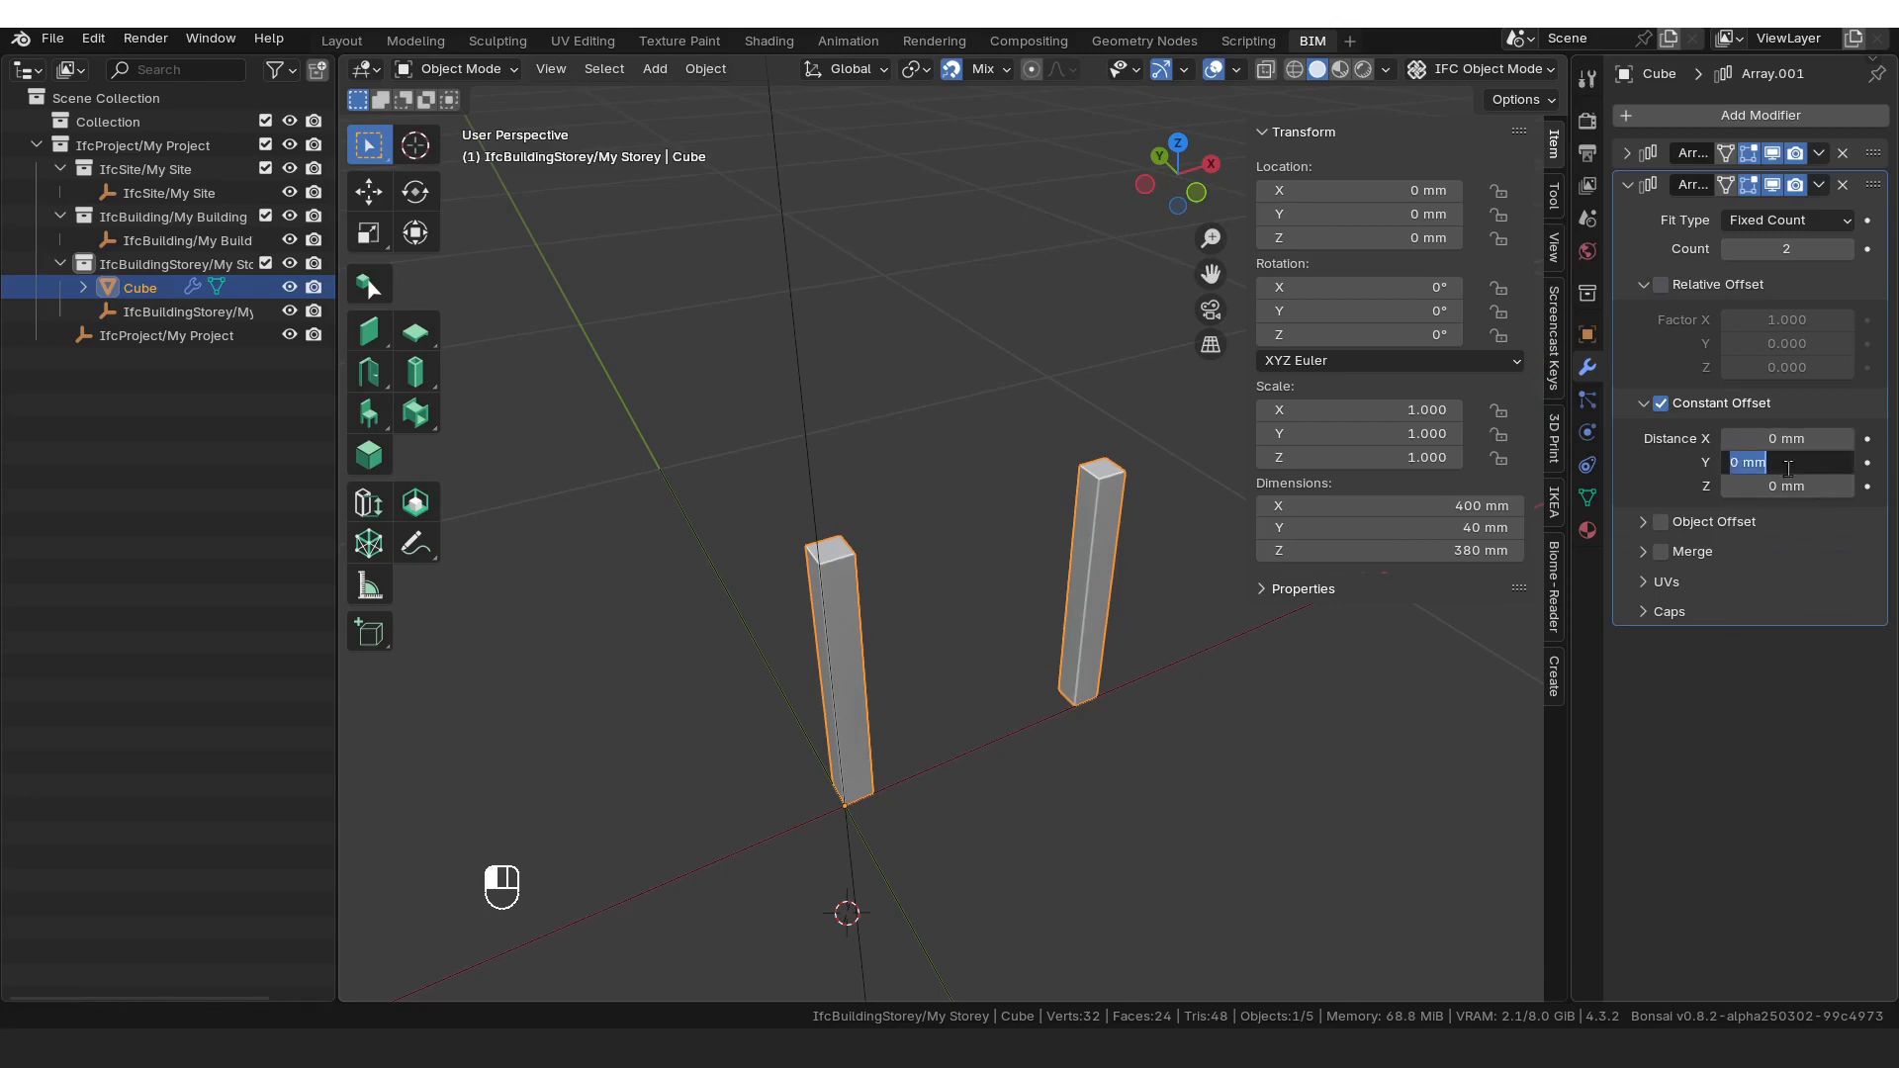
pyautogui.write('360')
pyautogui.press('Return')
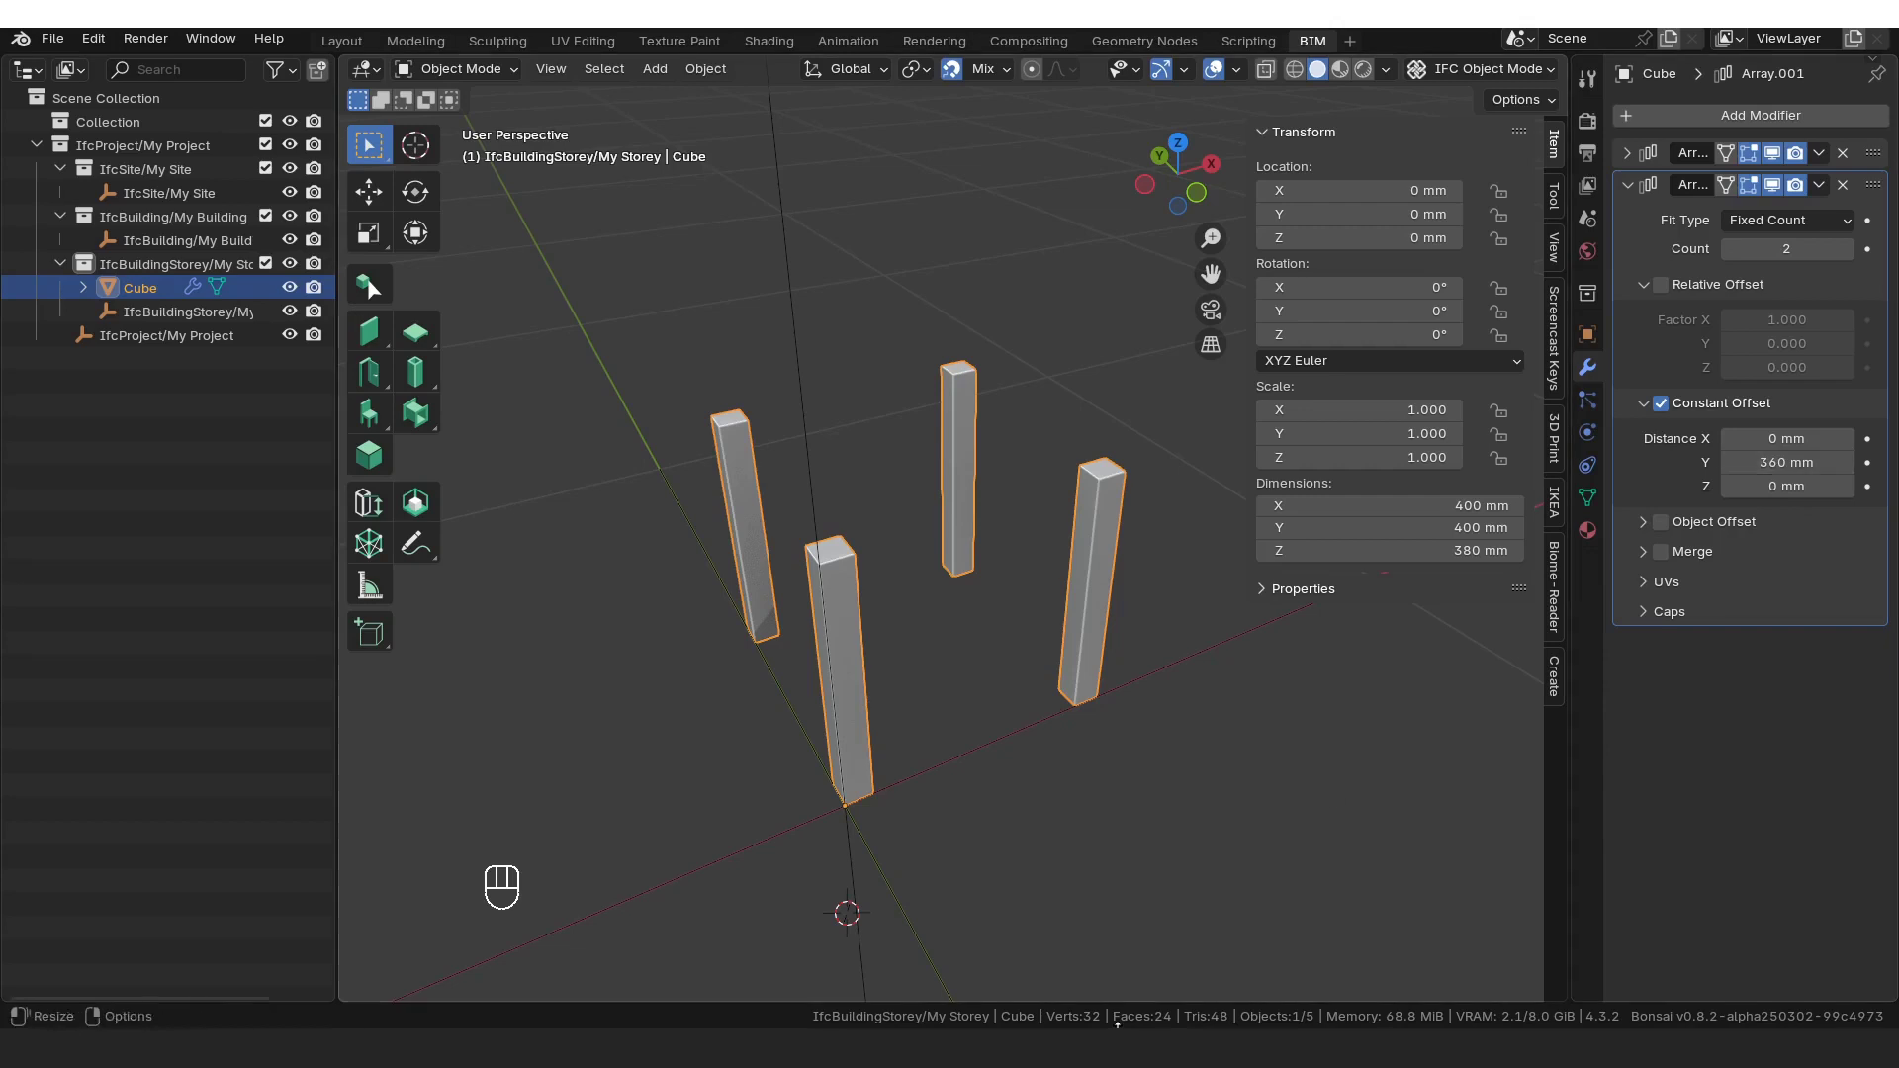
# Step: Duplicate the four legs along Z and snap the copy onto the leg tops at Z 380 mm
pyautogui.click(959, 670)
pyautogui.click(831, 629)
pyautogui.moveTo(887, 744); pyautogui.dragTo(1017, 733, button='middle')
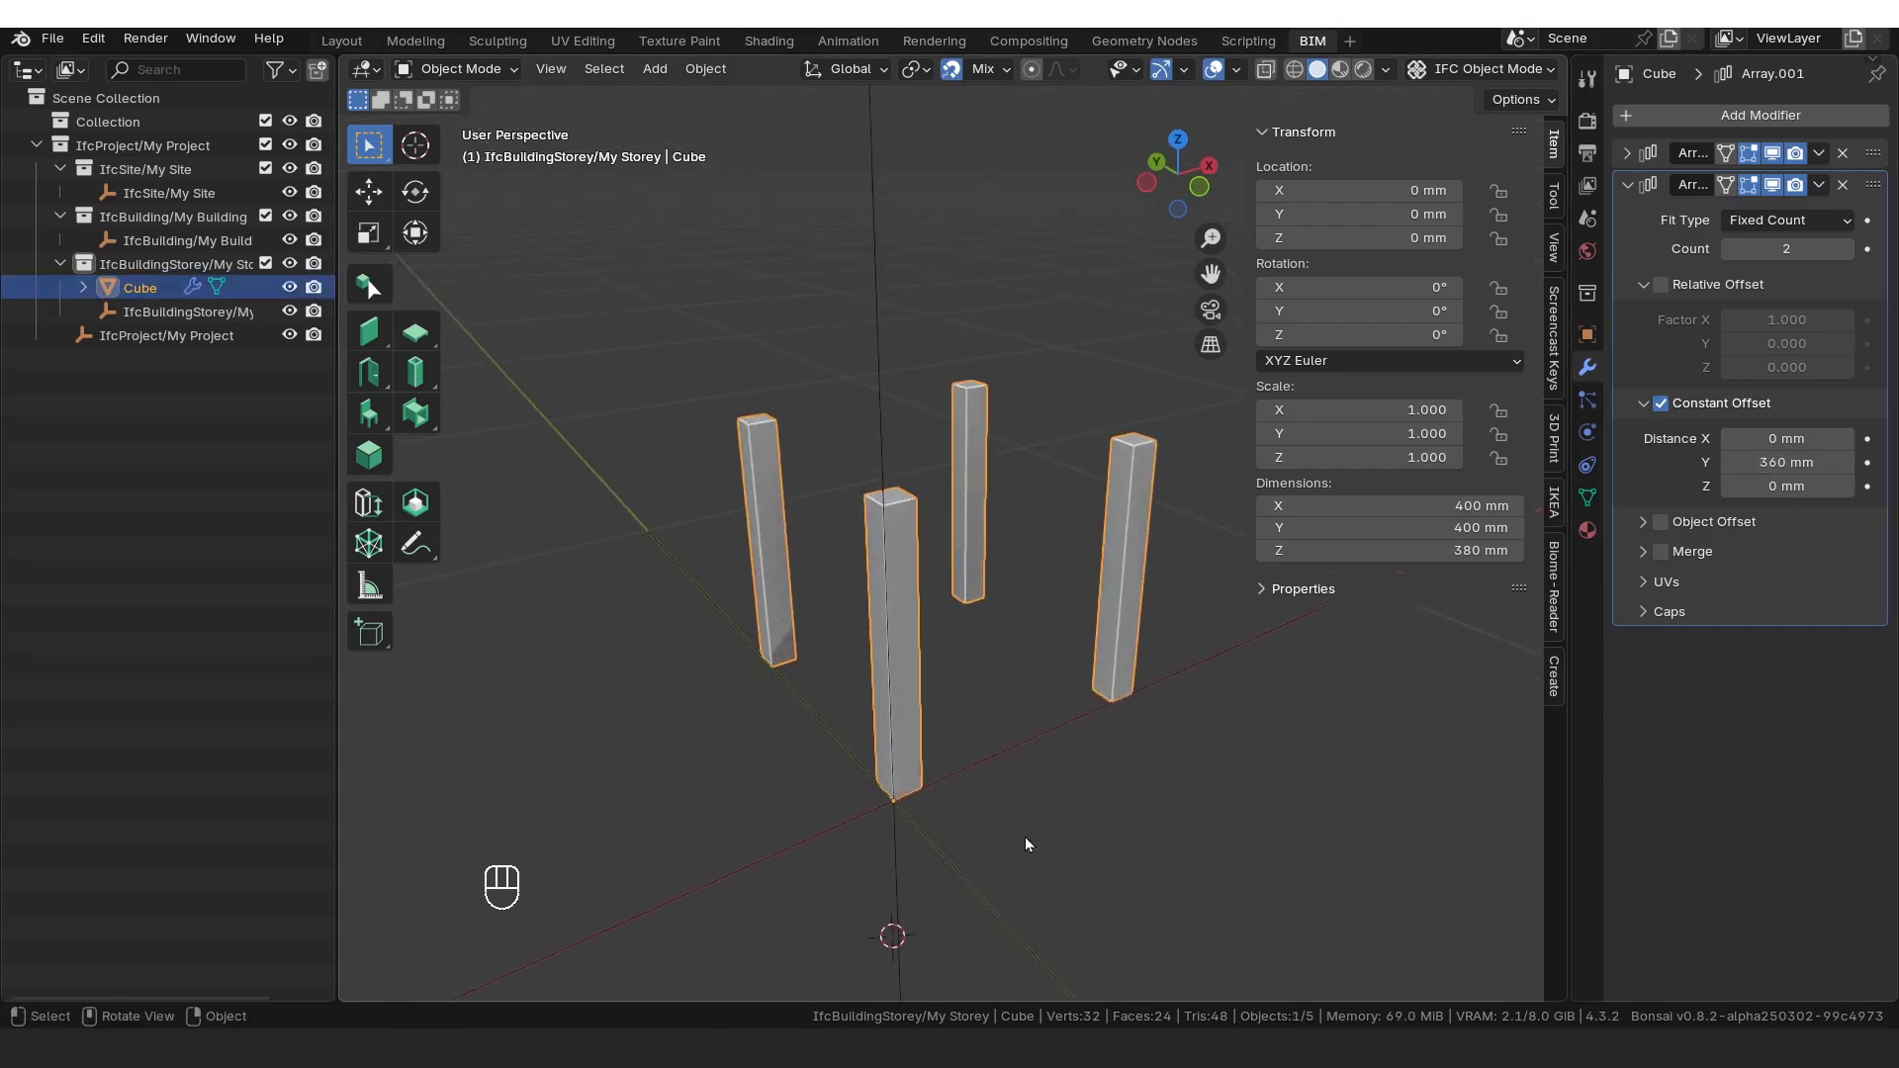
pyautogui.hotkey('shift', 'd')
pyautogui.press('z')
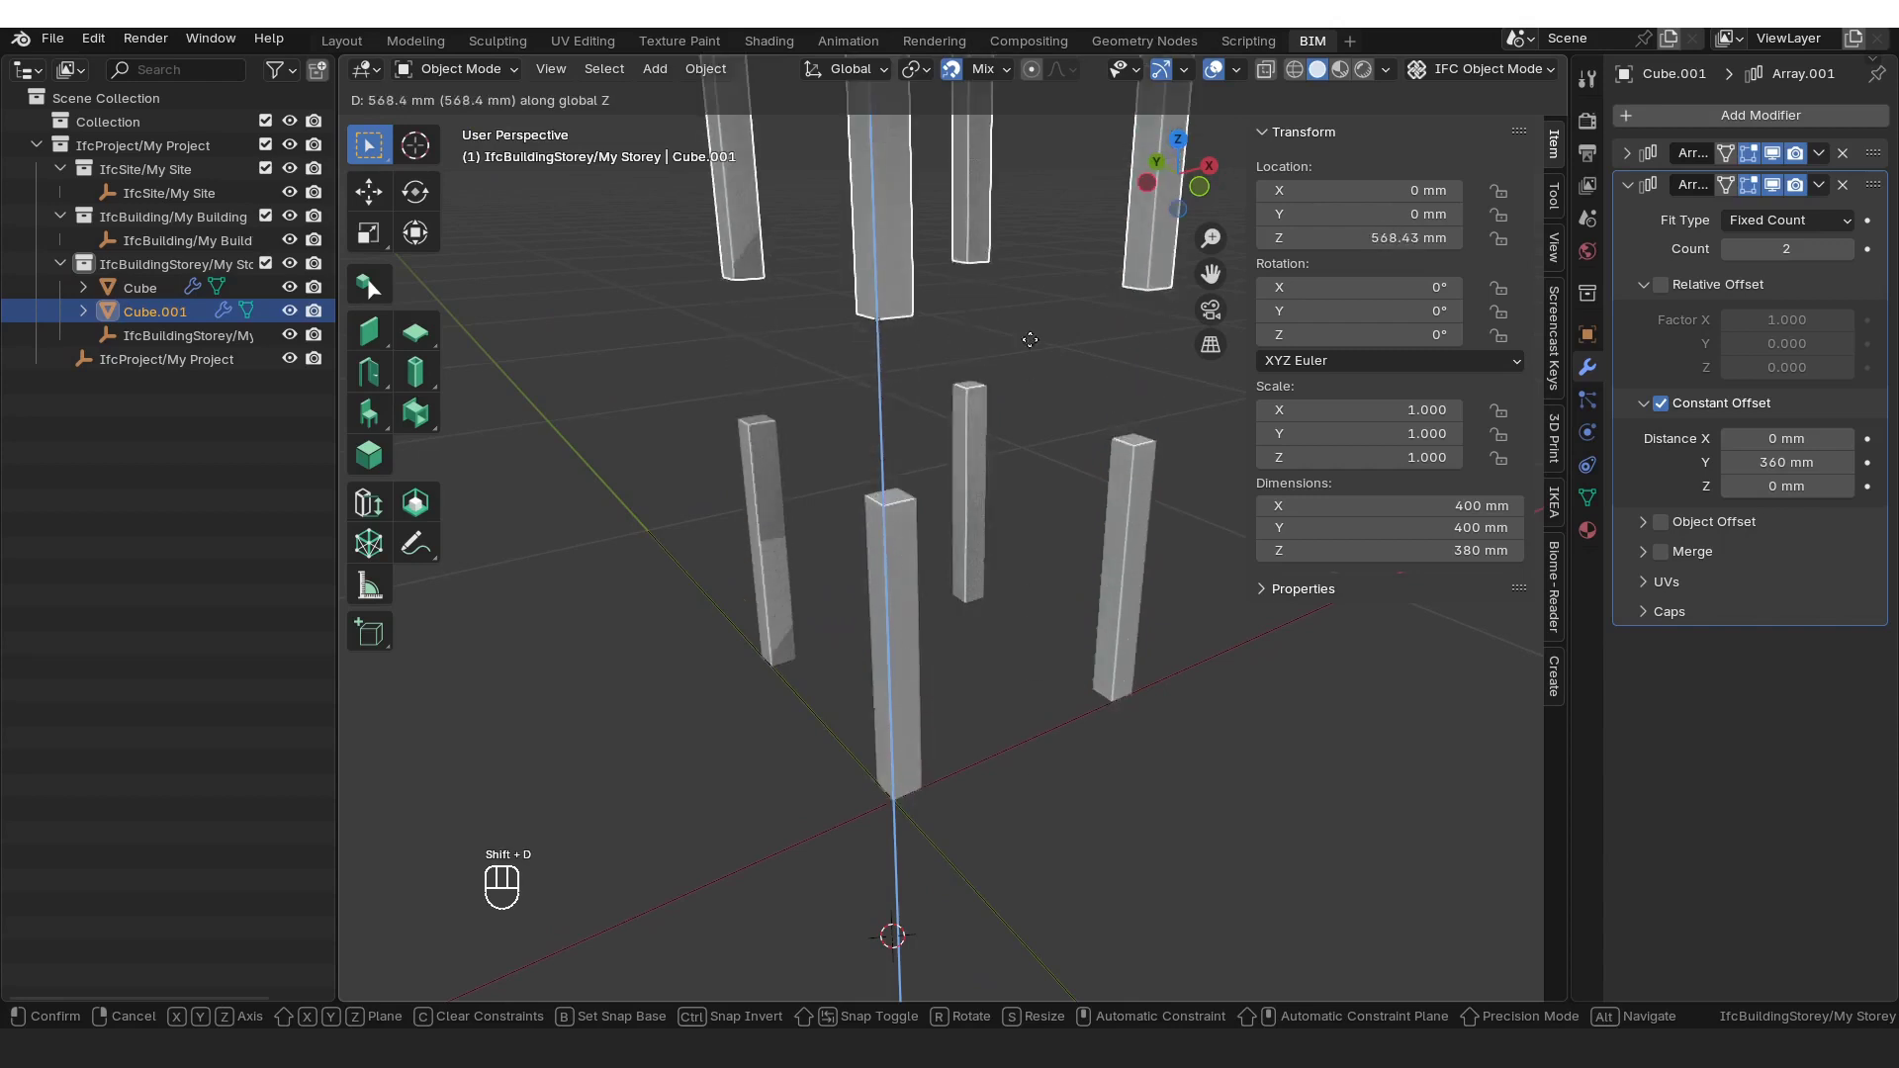
pyautogui.click(1030, 351)
pyautogui.press('g')
pyautogui.press('z')
pyautogui.click(1033, 314)
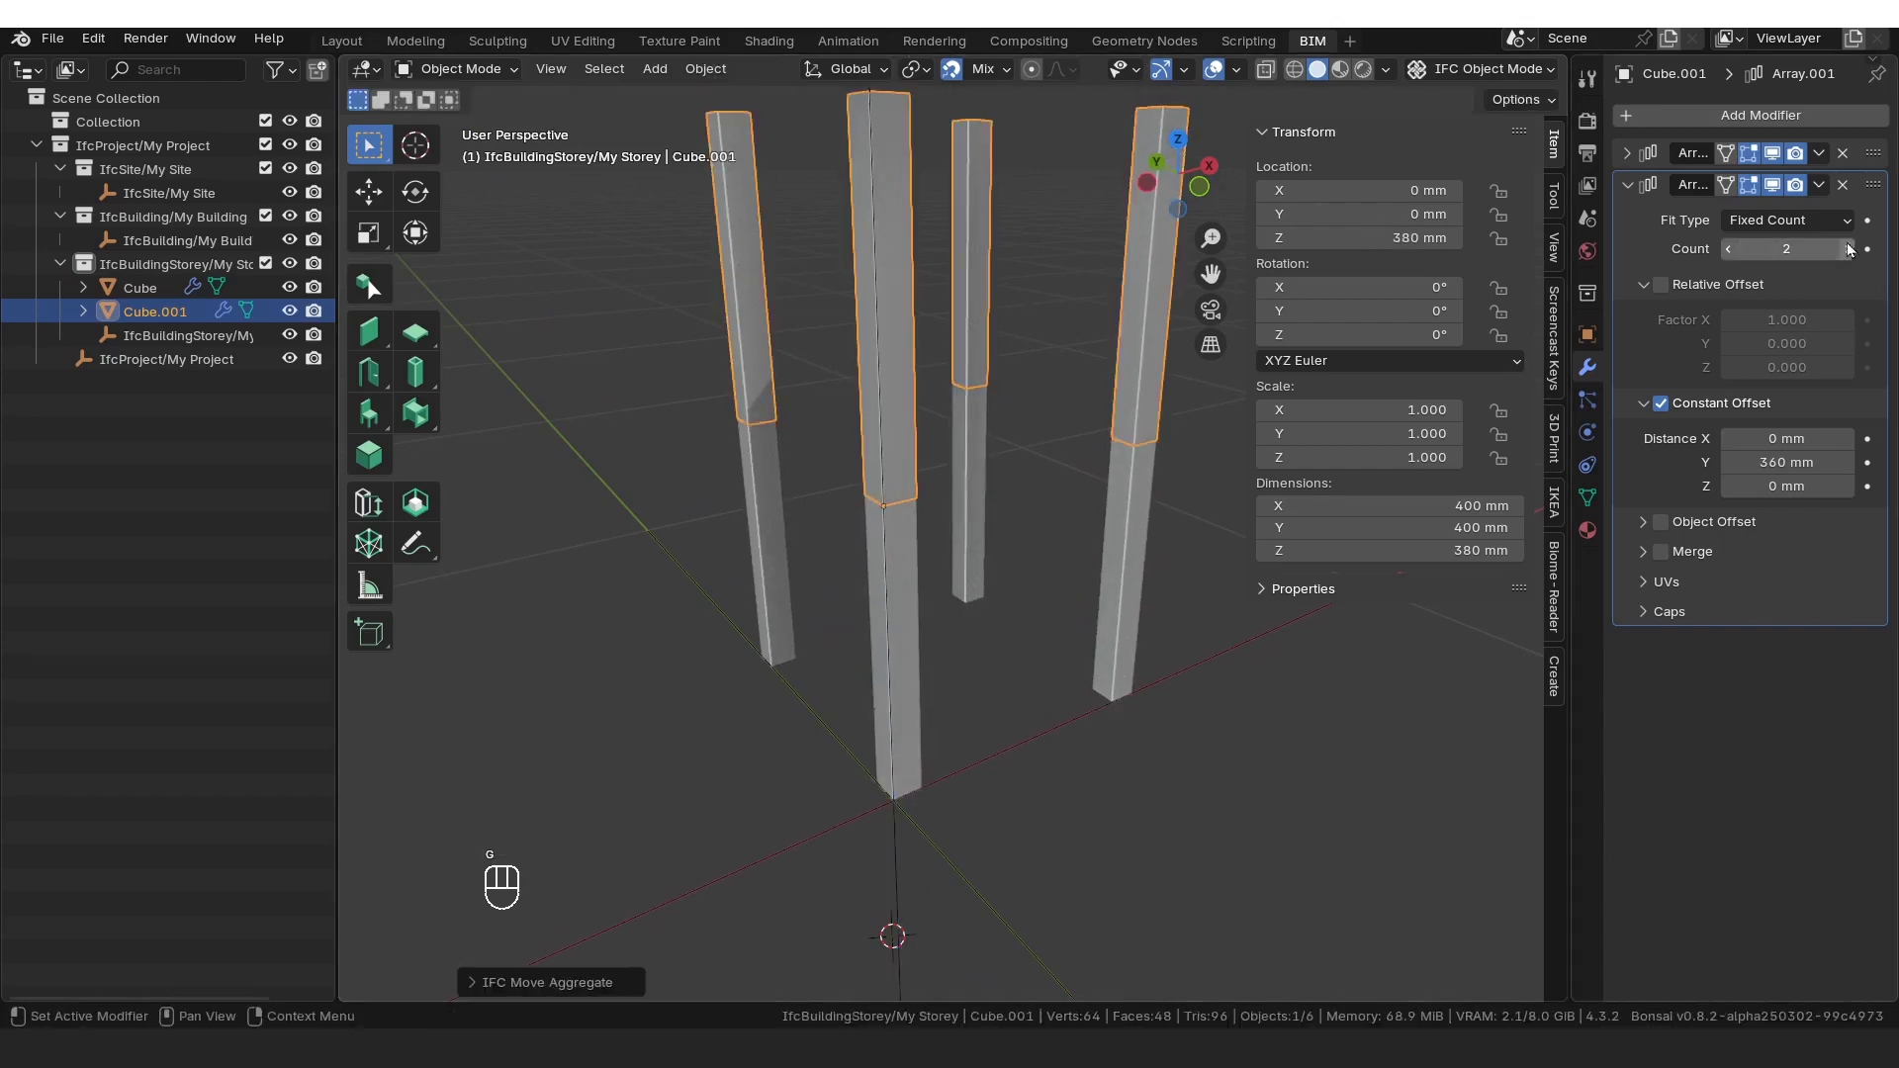
# Step: Remove both Array modifiers from the upper leg copy, leaving a single block
pyautogui.click(1842, 184)
pyautogui.click(1842, 152)
pyautogui.moveTo(940, 344); pyautogui.dragTo(964, 520, button='middle')
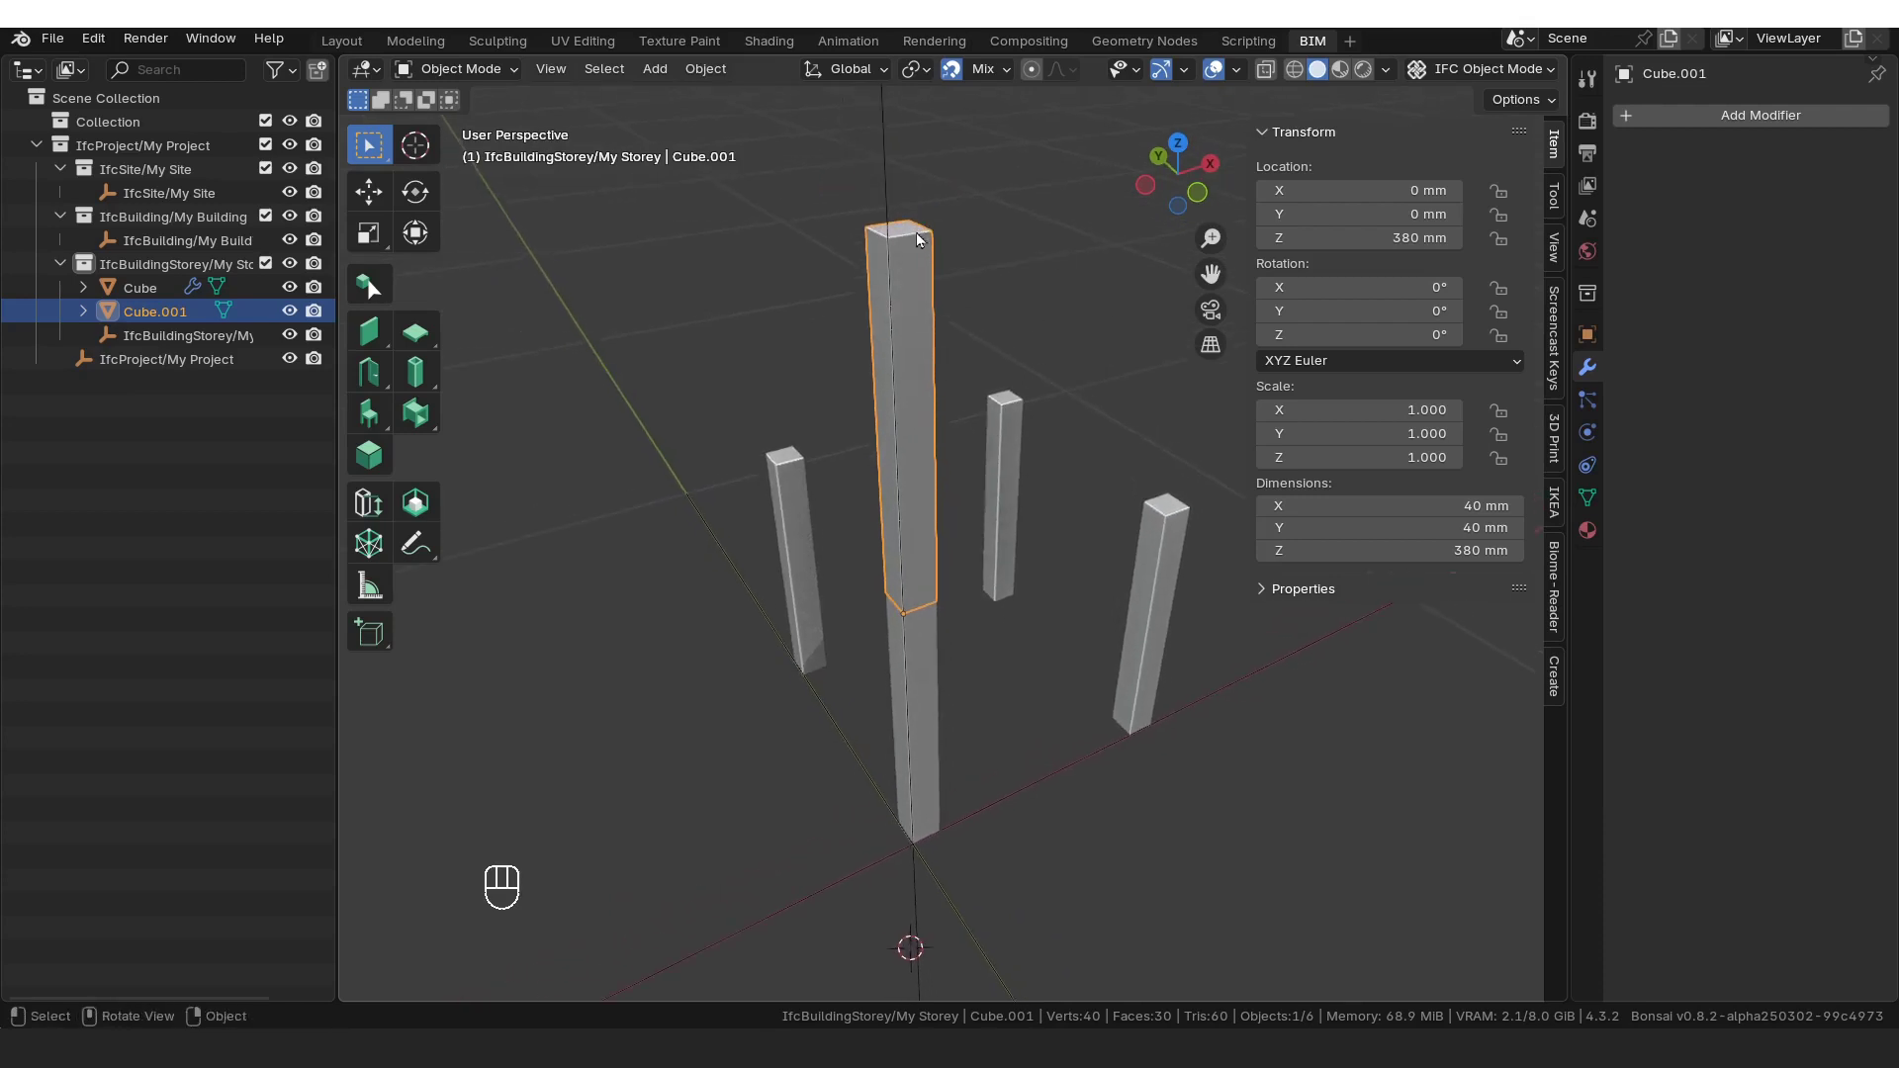
pyautogui.hotkey('alt', 'a')
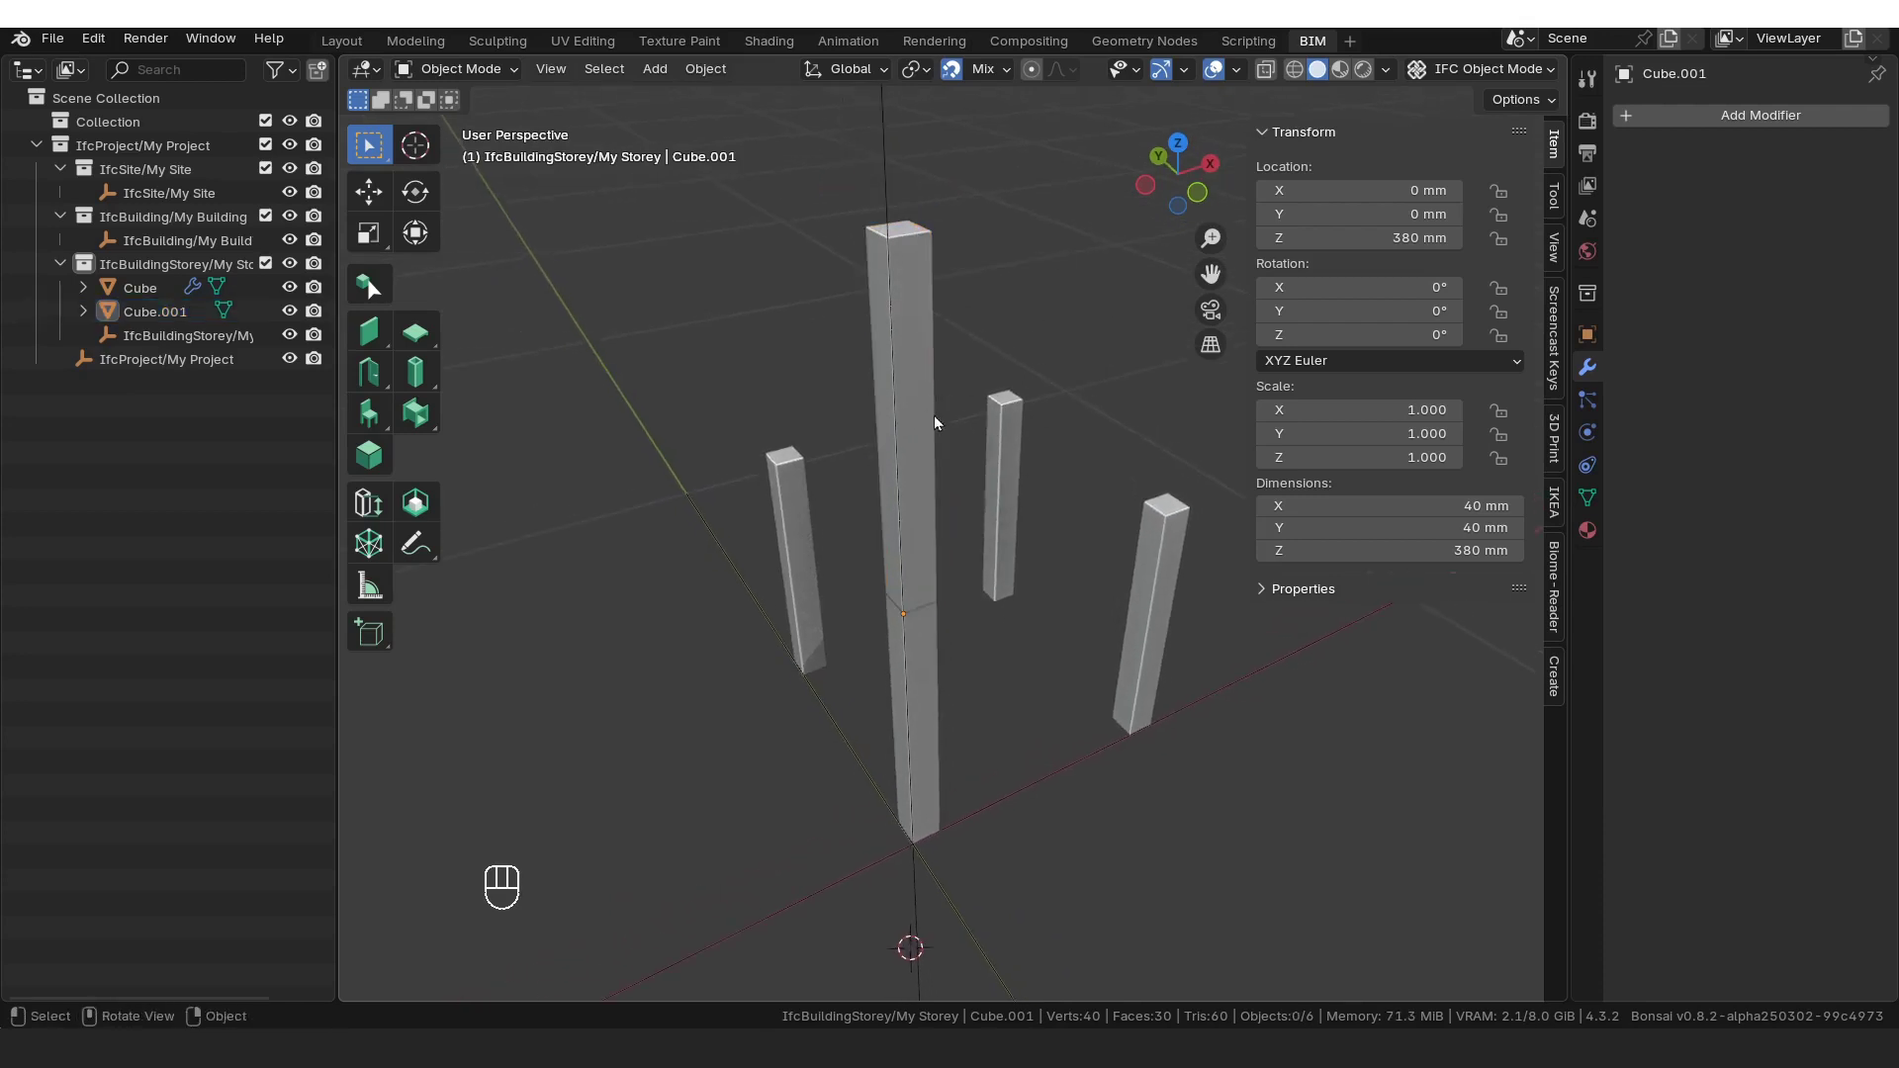
# Step: Turn the upper block into the seat by setting its dimensions to 400 × 400 × 40 mm
pyautogui.click(900, 371)
pyautogui.click(1445, 549)
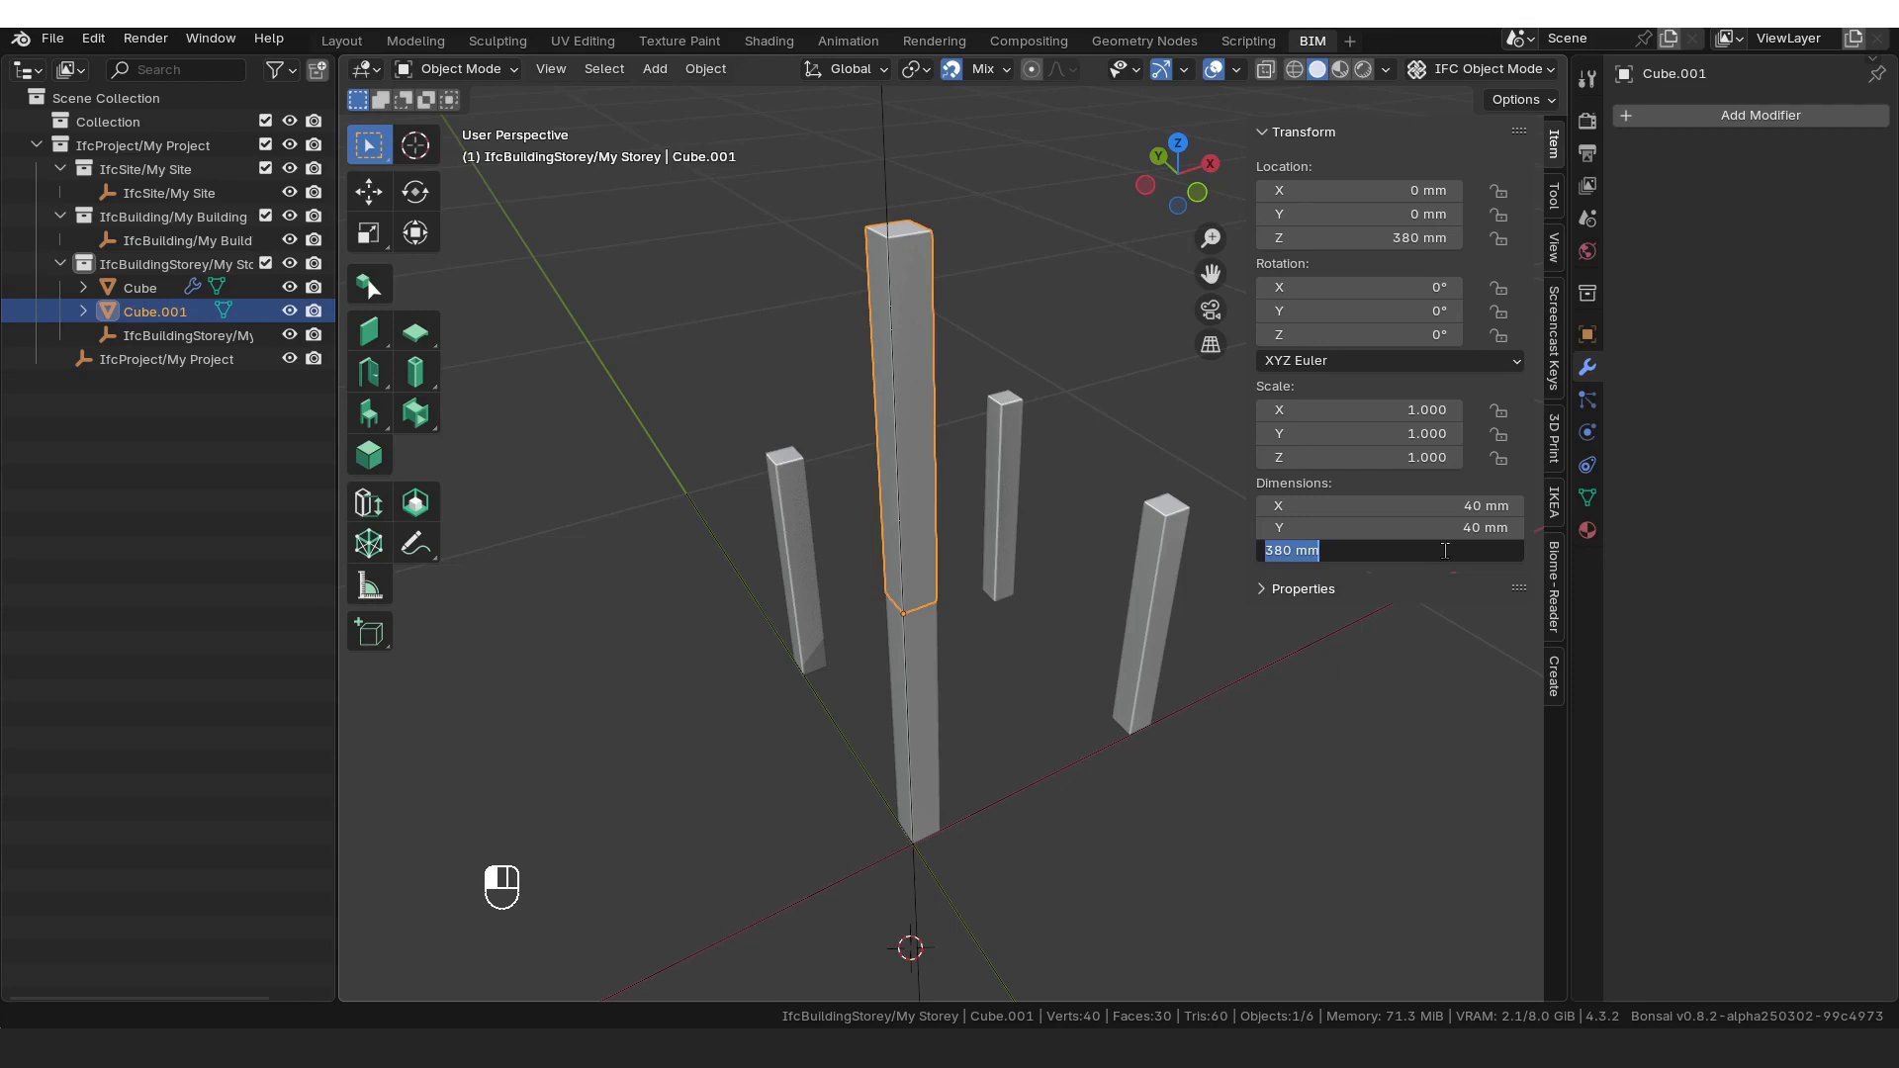
pyautogui.write('40')
pyautogui.press('Return')
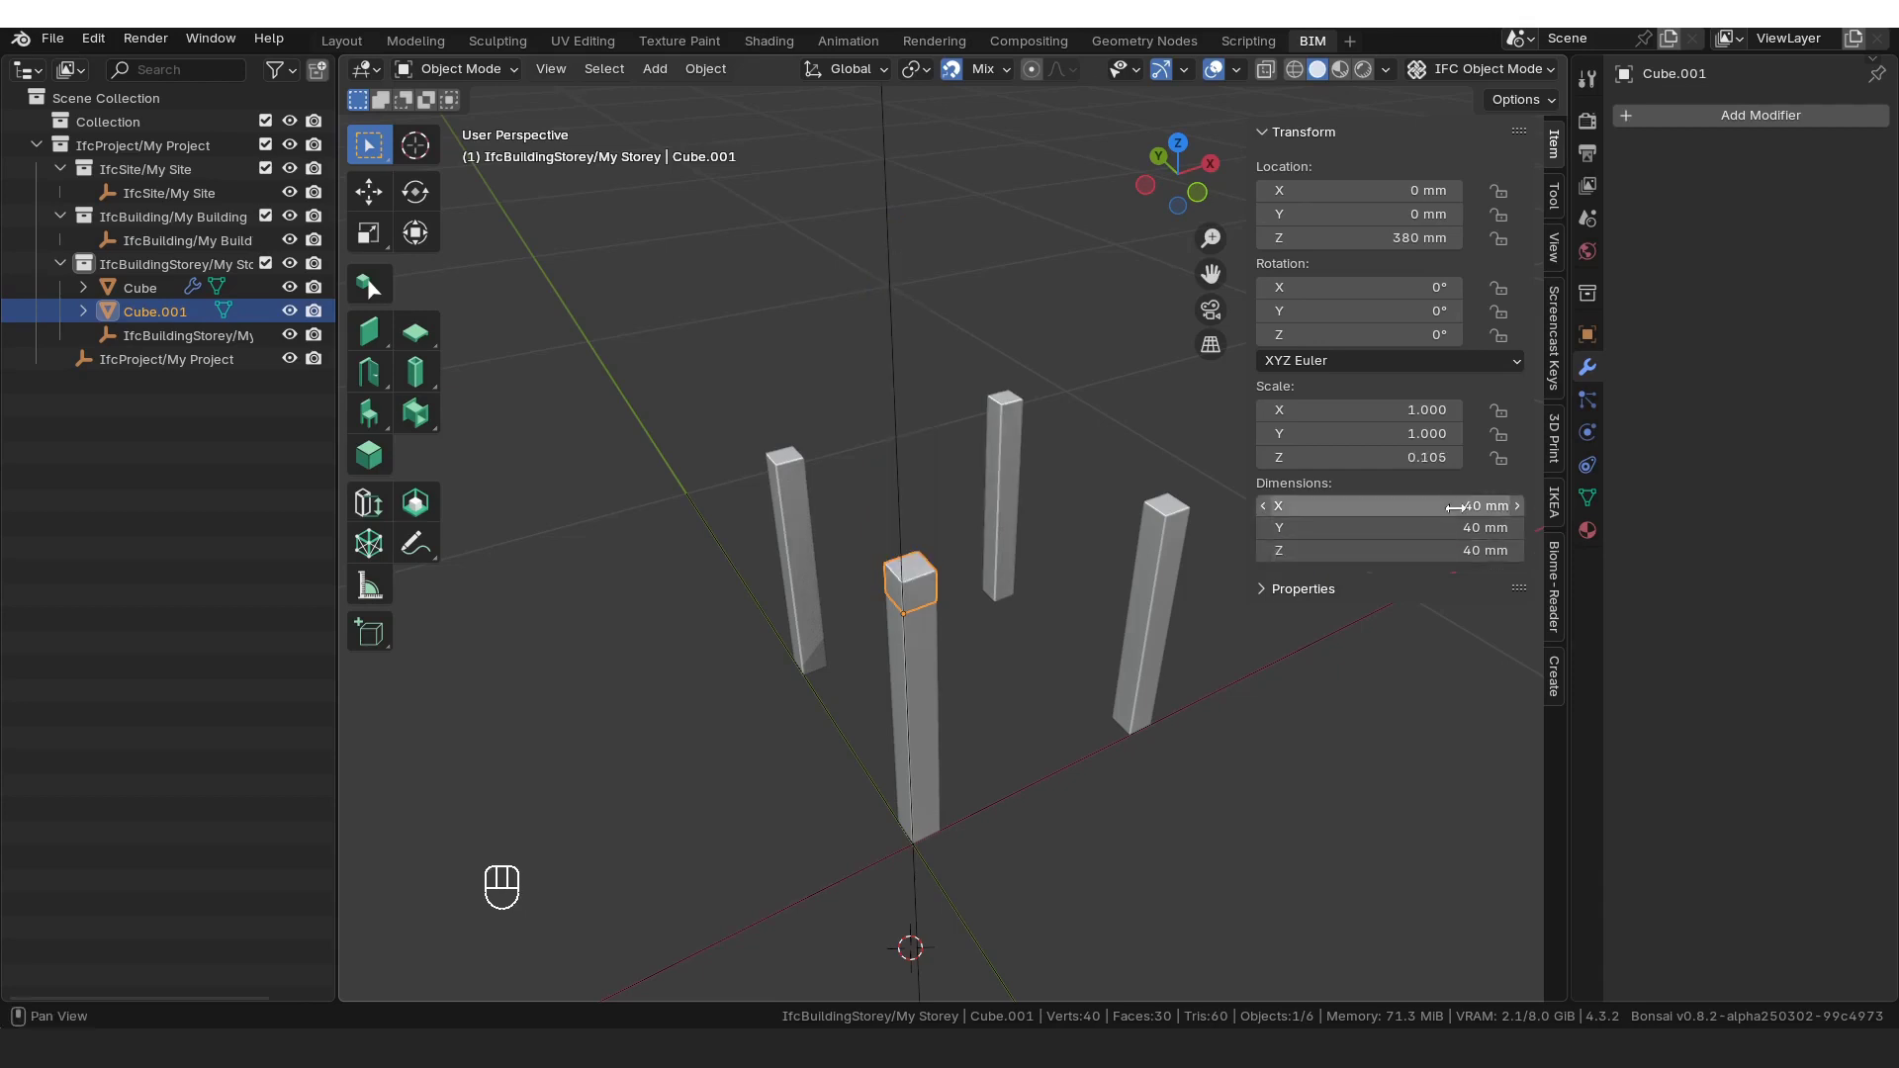
pyautogui.moveTo(1454, 505); pyautogui.dragTo(1454, 527)
pyautogui.write('400')
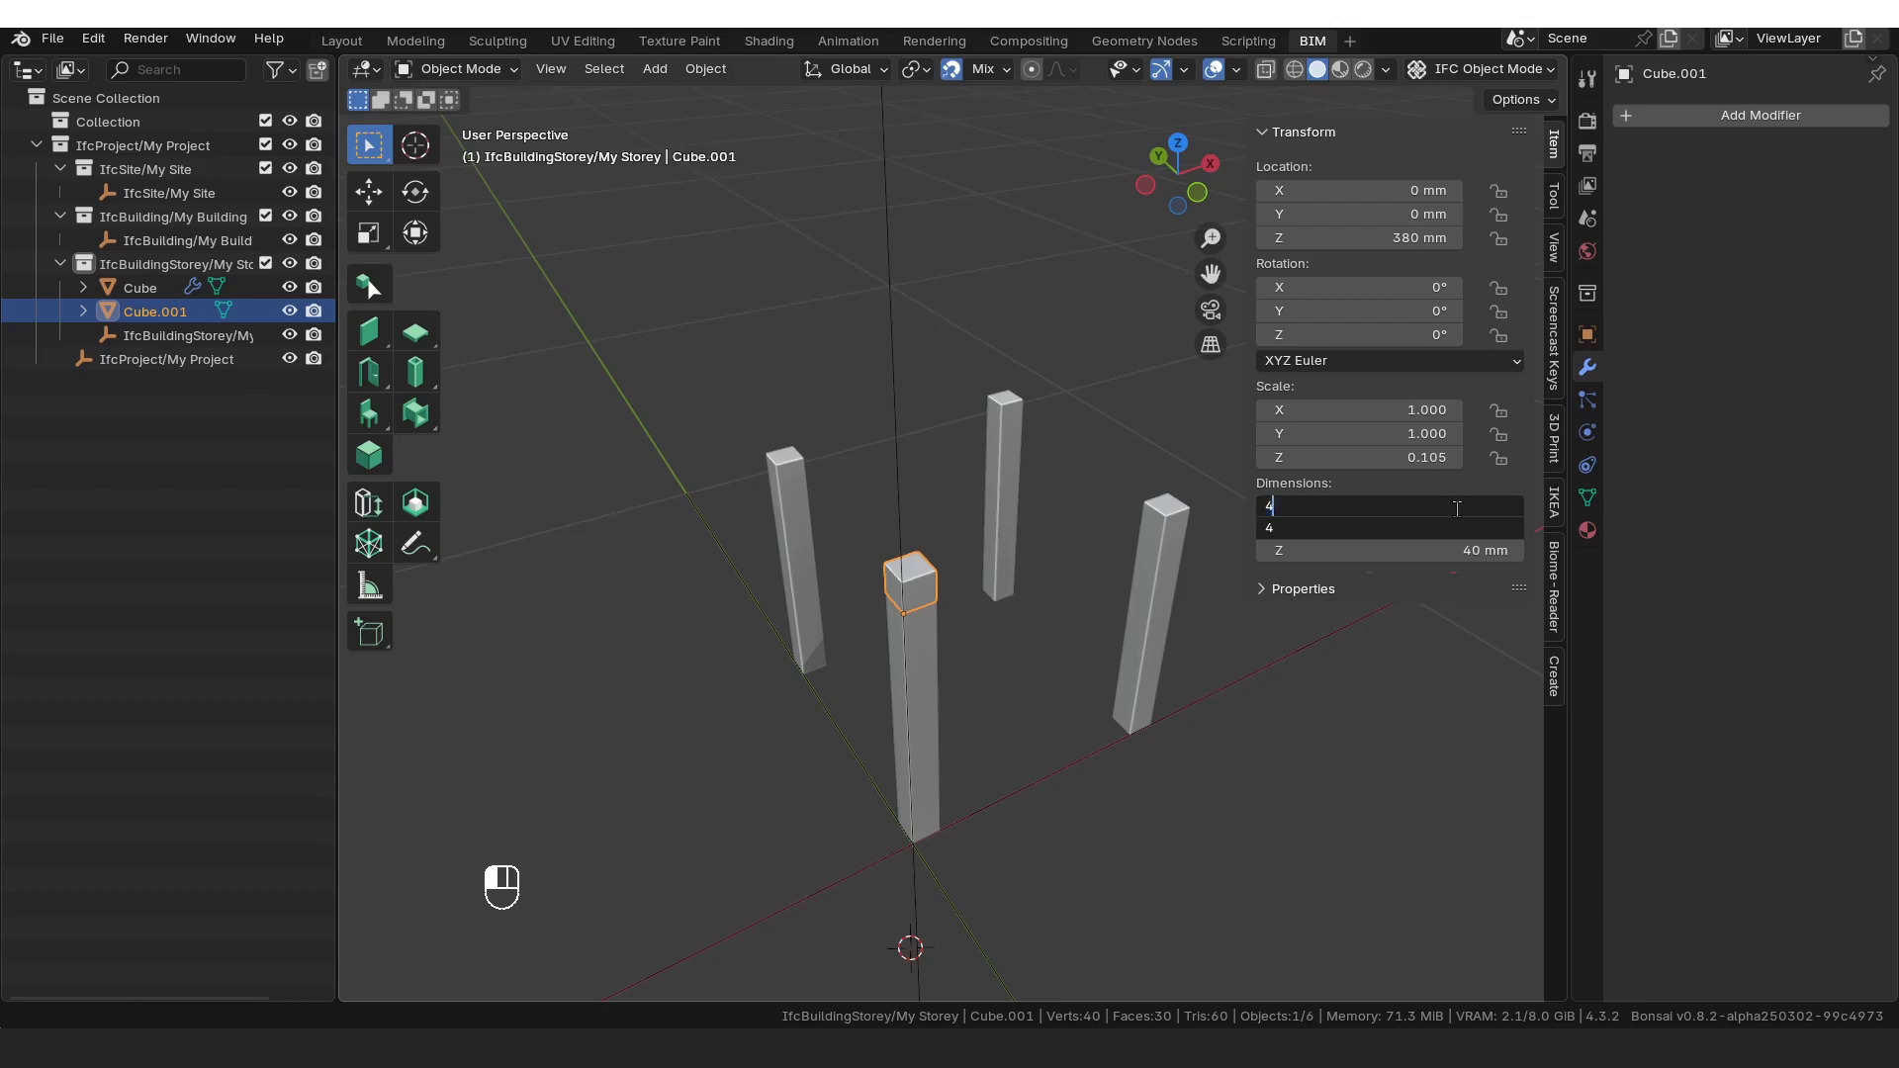
pyautogui.press('Return')
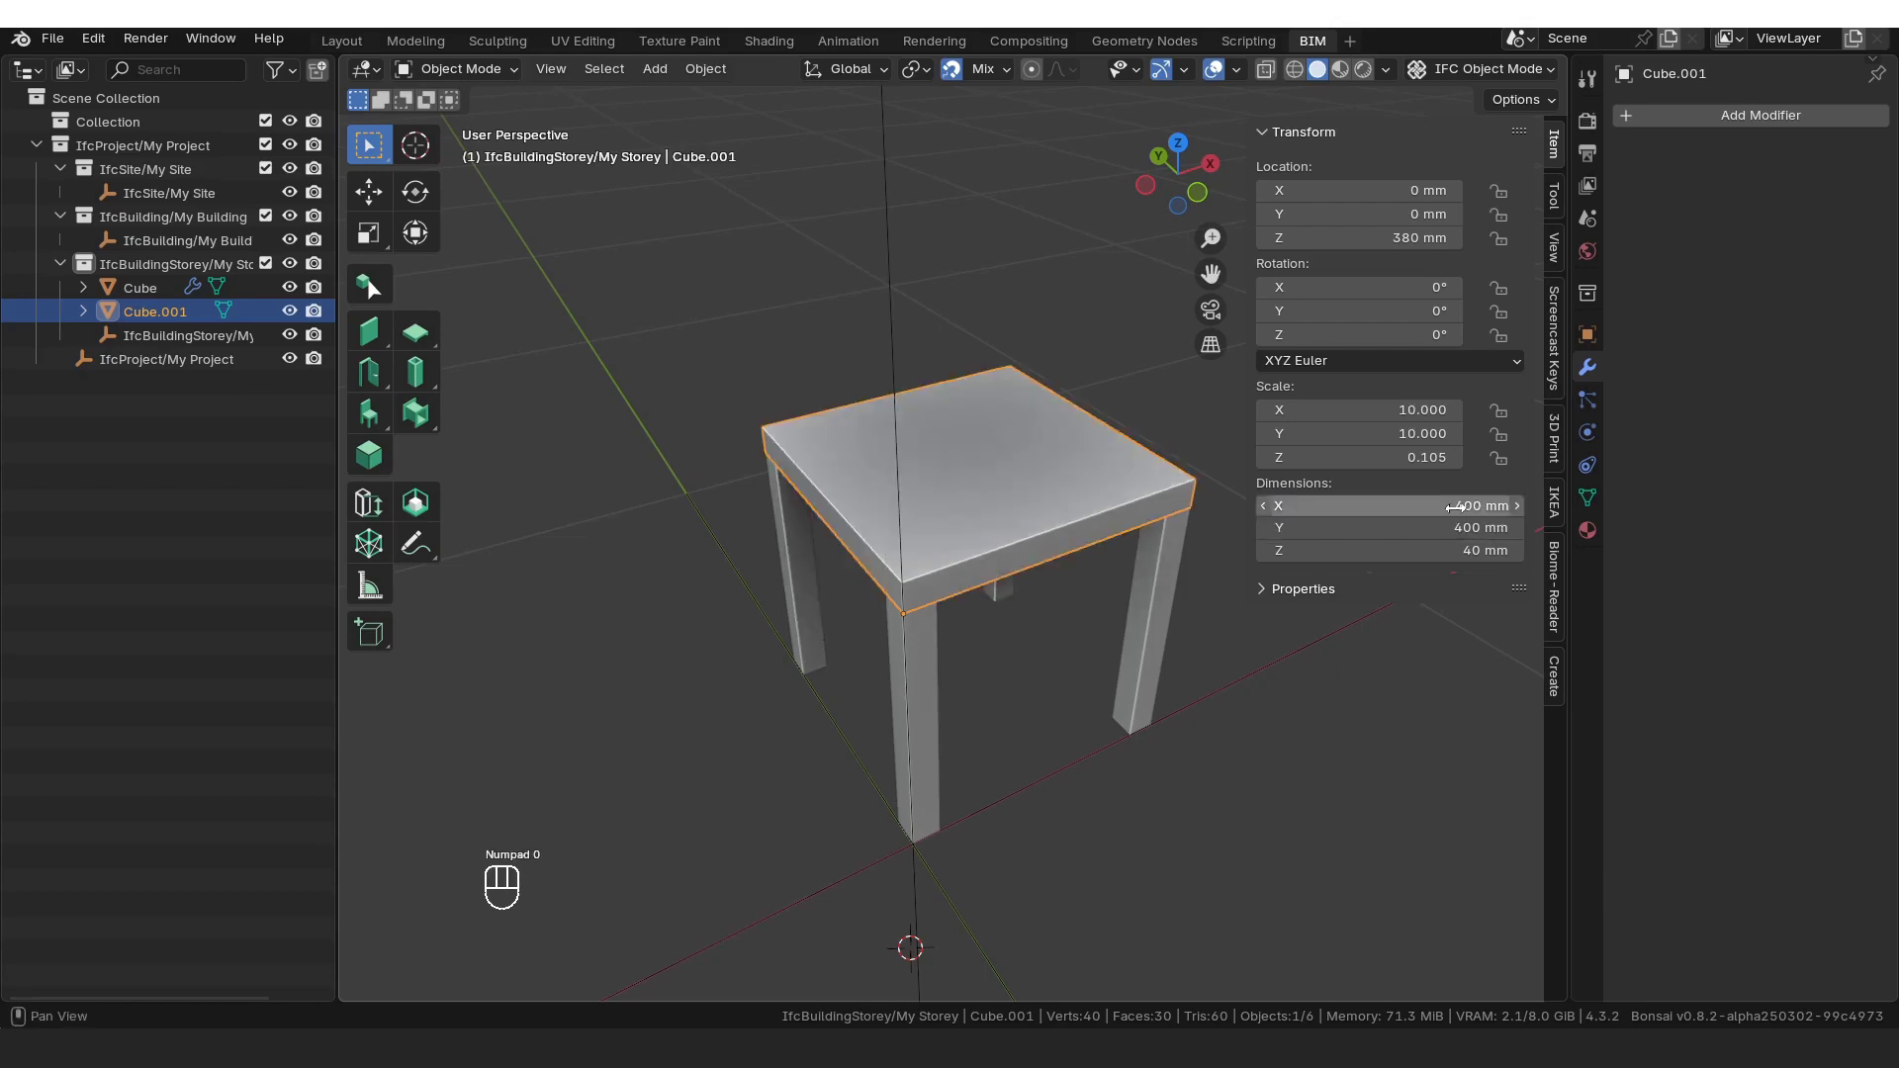
pyautogui.click(1215, 874)
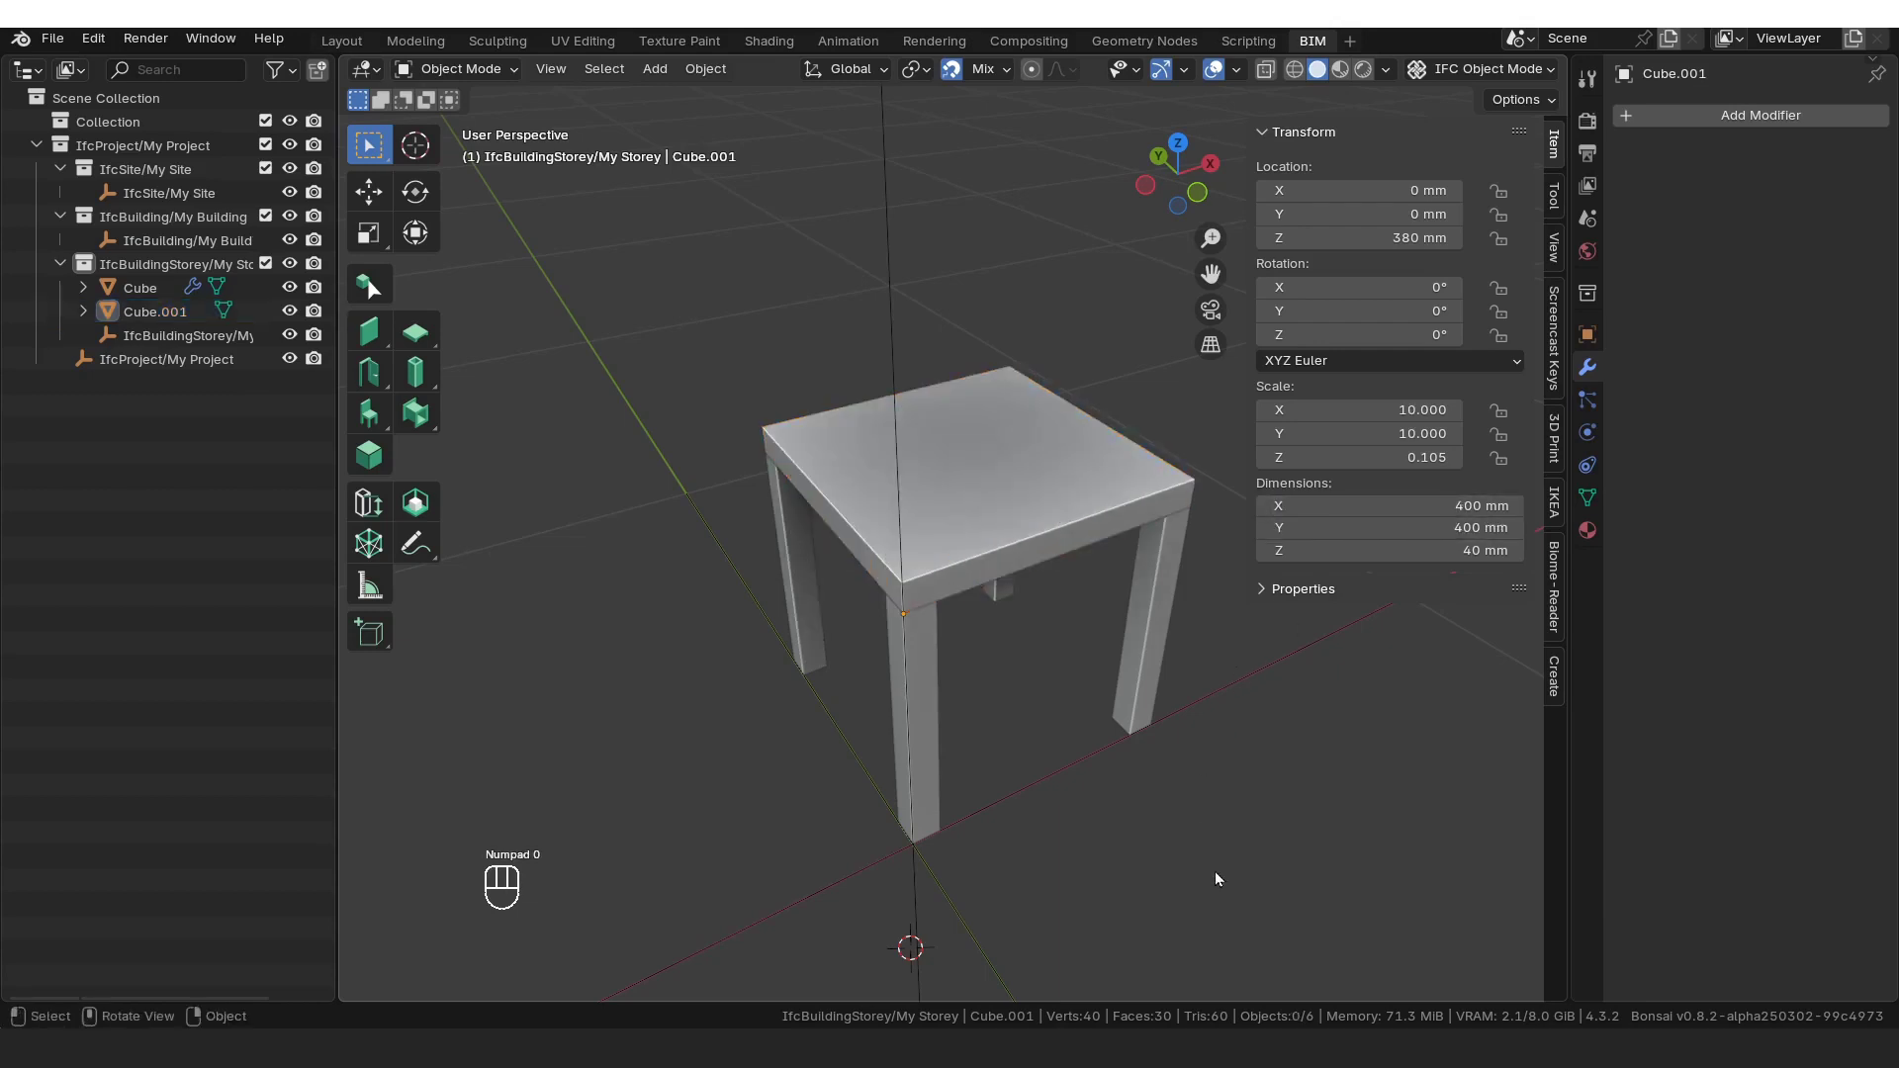
# Step: Duplicate the four legs along Z and snap the copy onto the seat's top surface at Z 420 mm
pyautogui.click(930, 744)
pyautogui.moveTo(1121, 951); pyautogui.dragTo(1171, 797, button='middle')
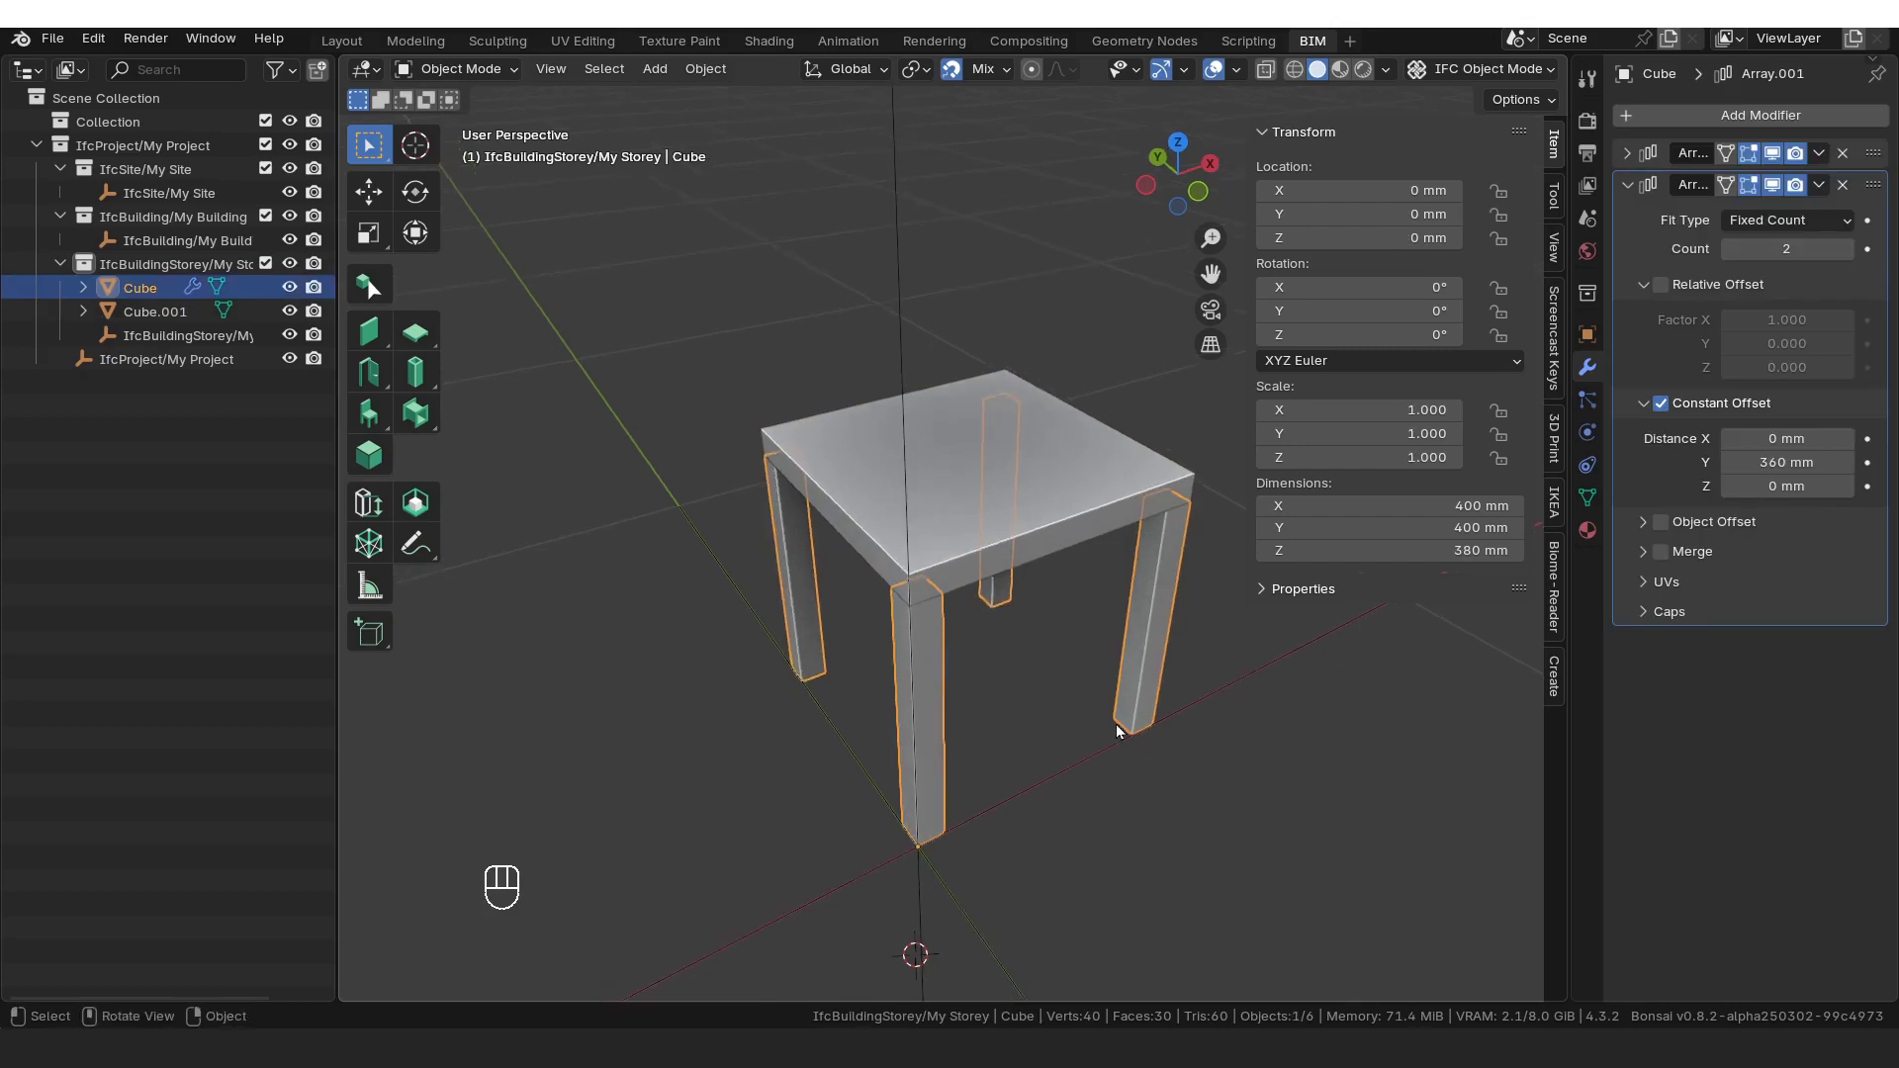
pyautogui.moveTo(1112, 734); pyautogui.dragTo(1105, 775, button='middle')
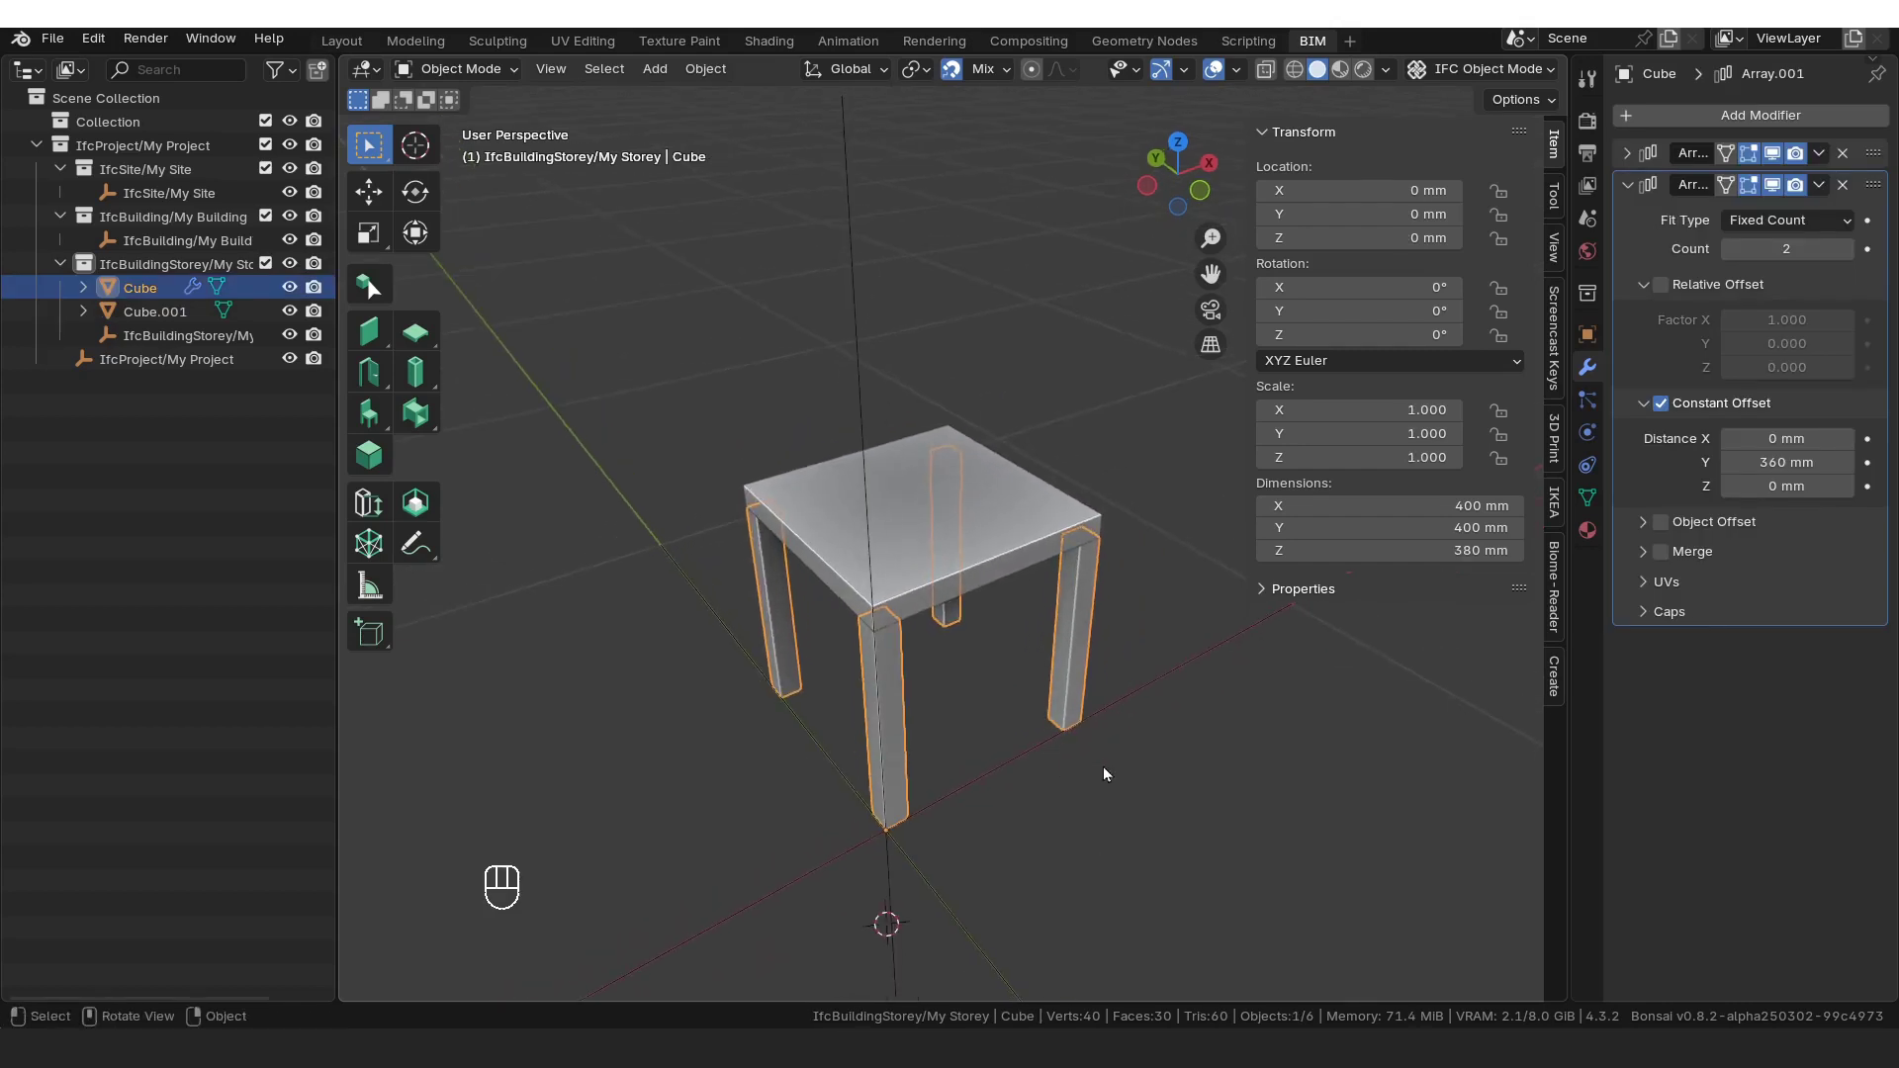
pyautogui.hotkey('shift', 'd')
pyautogui.press('z')
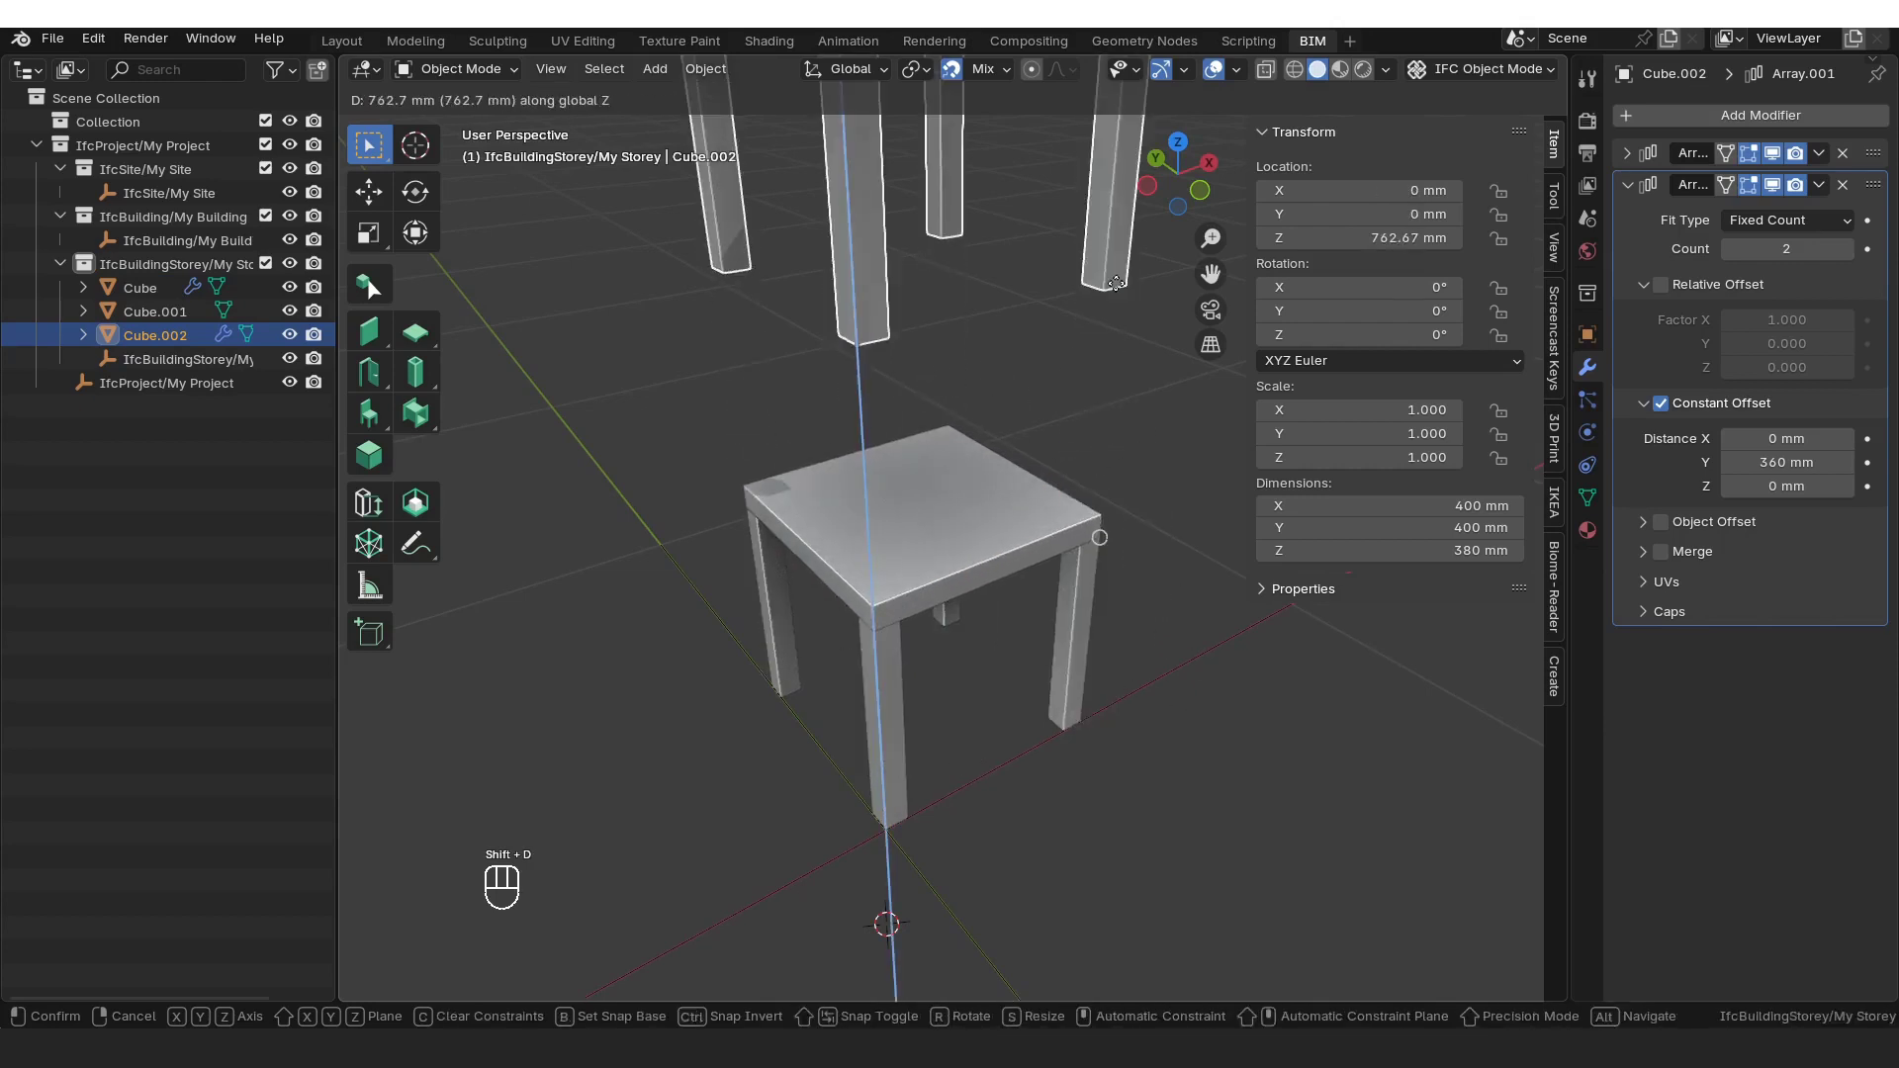
pyautogui.click(1032, 447)
pyautogui.press('g')
pyautogui.click(1120, 465)
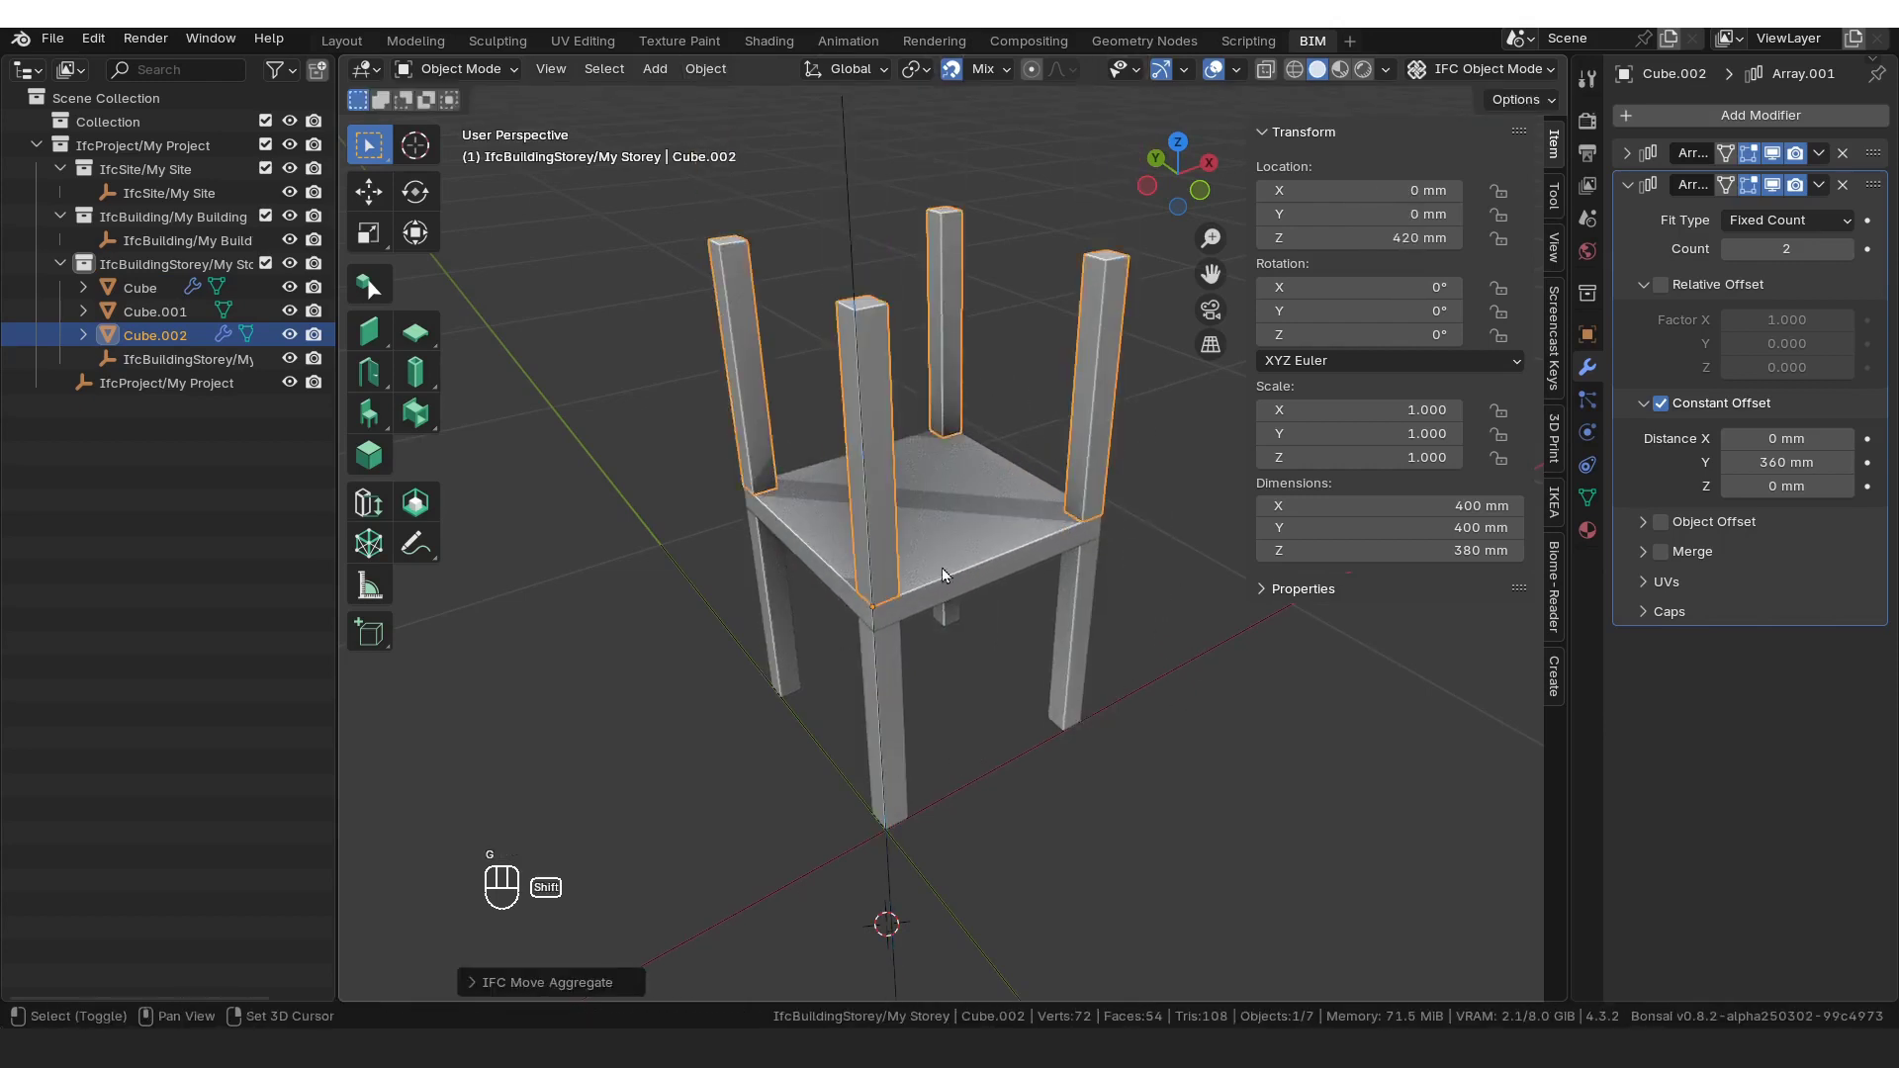
pyautogui.moveTo(942, 568); pyautogui.dragTo(950, 622, button='middle')
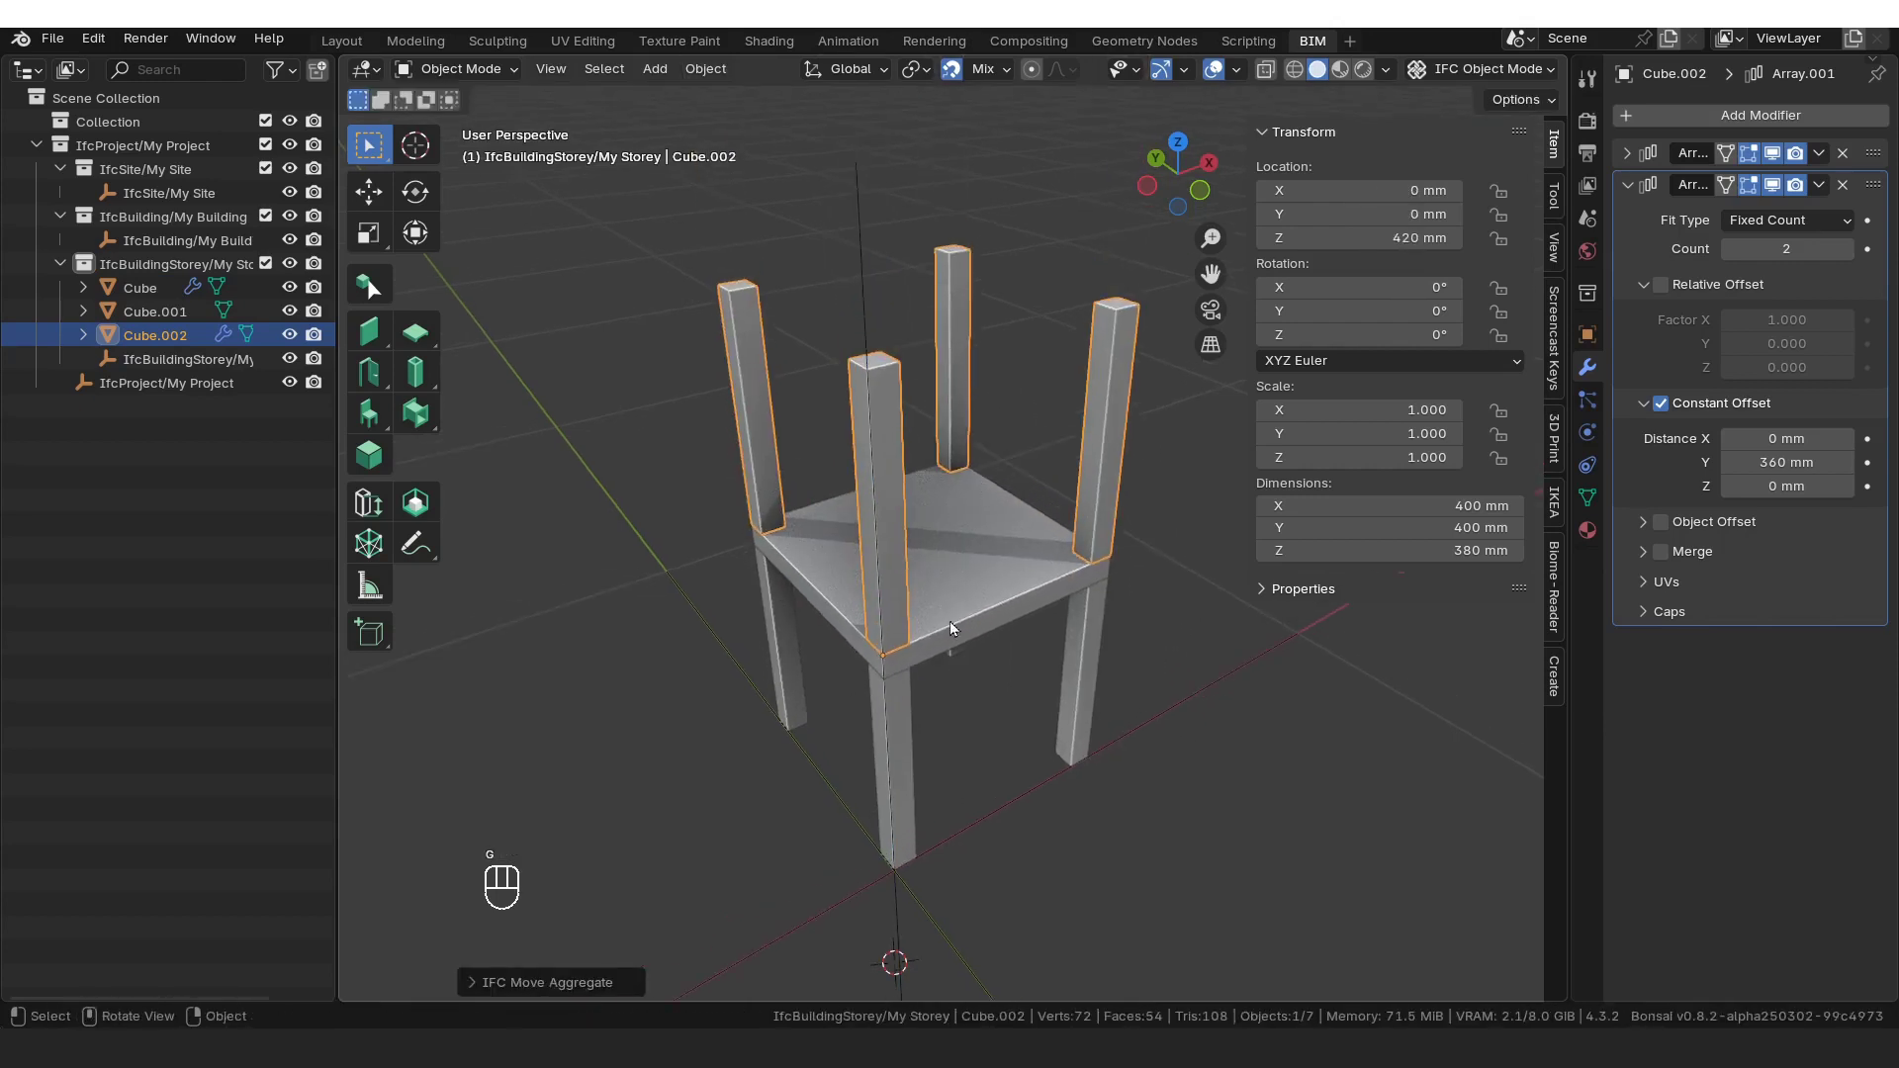
# Step: Remove the second Array modifier from the upper legs and snap the remaining pair to the seat's rear edge at Y 360 mm
pyautogui.click(1842, 185)
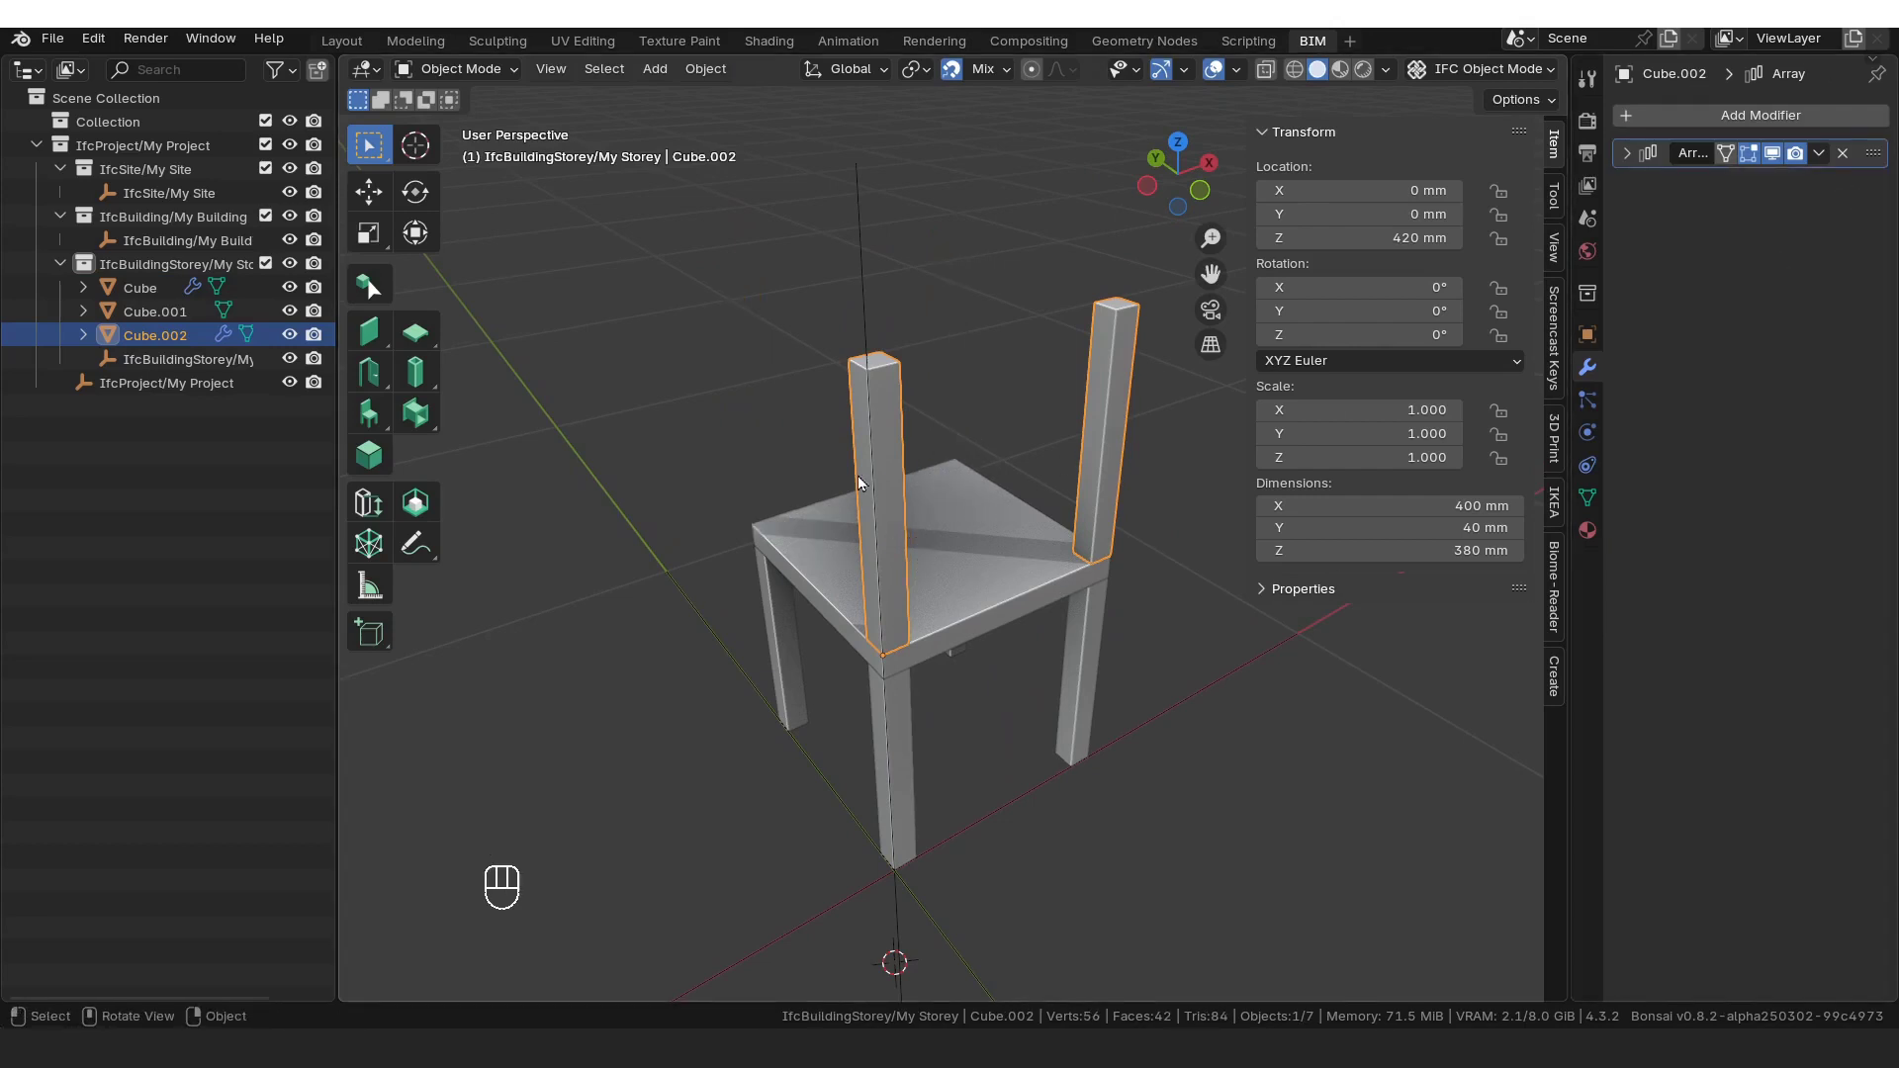
pyautogui.press('g')
pyautogui.click(1056, 469)
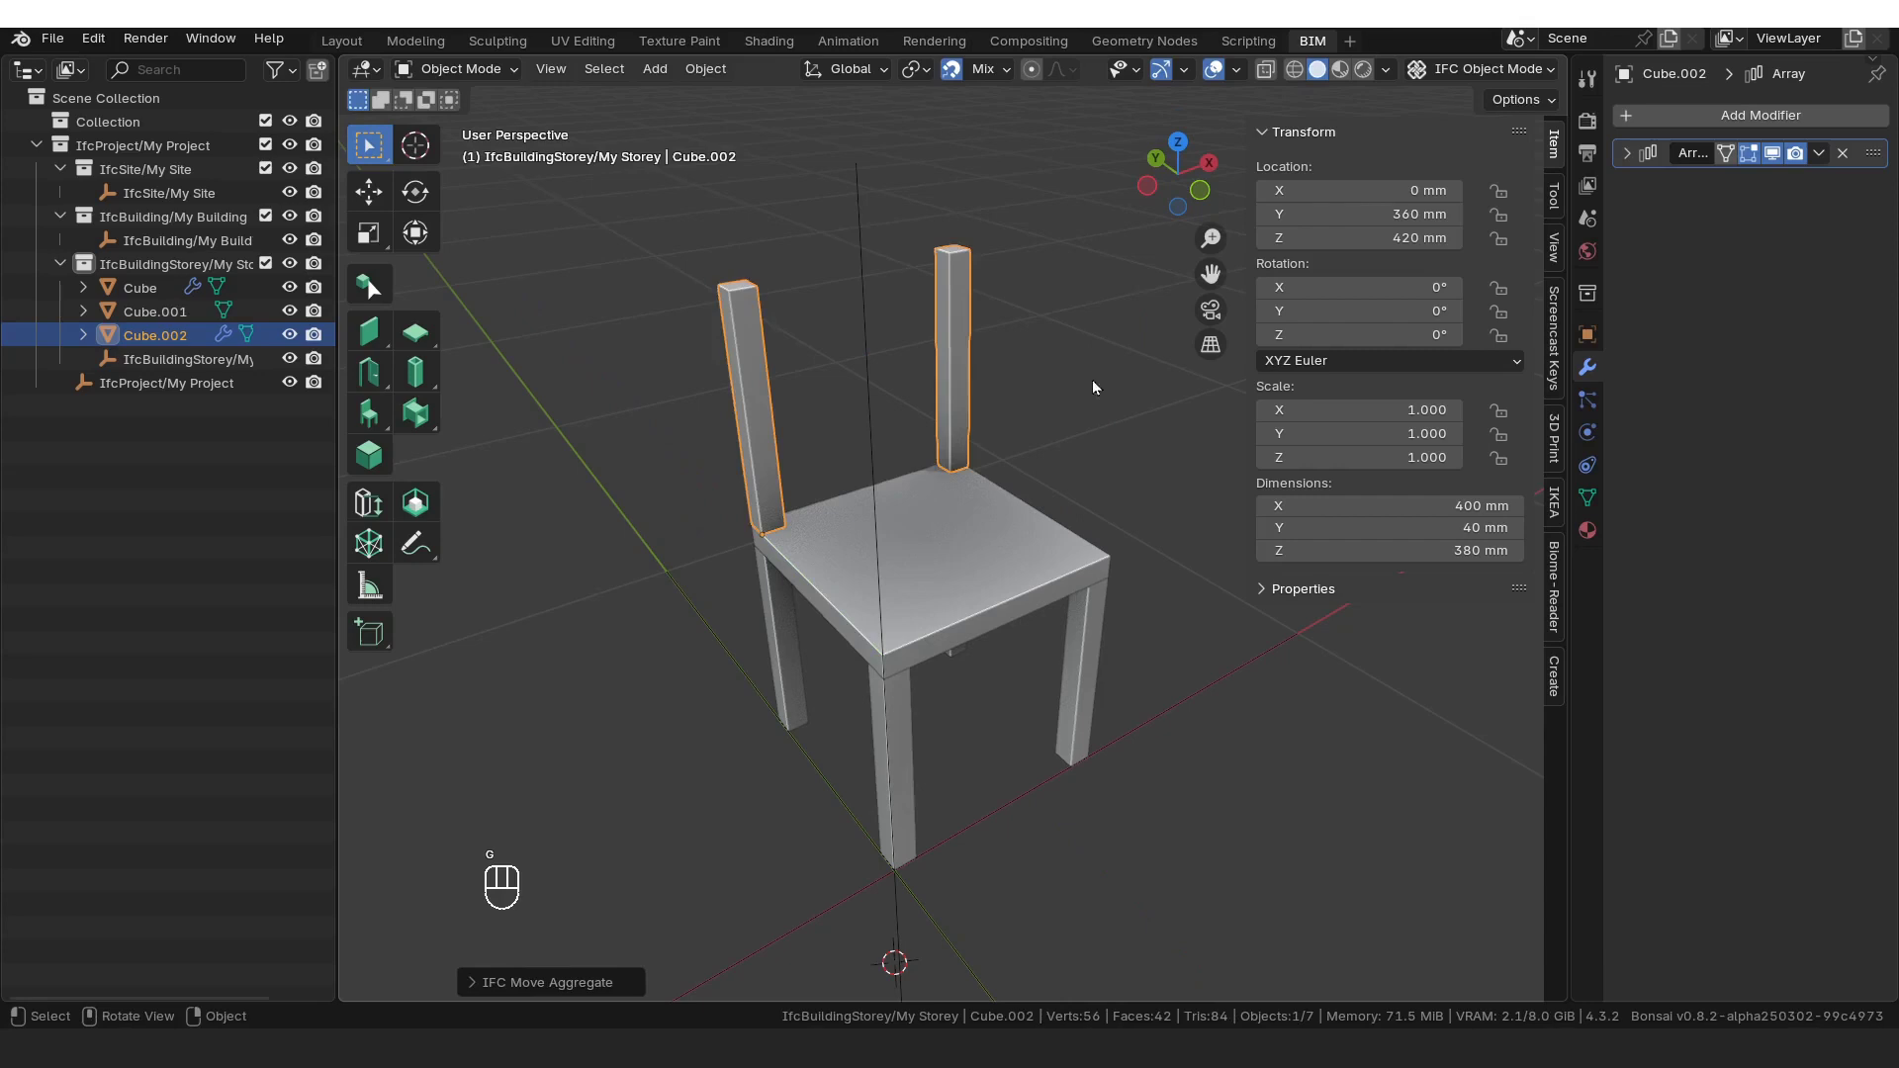
# Step: Tilt the backrest posts by moving the top face of the post mesh 40 mm outward along Y in Edit Mode
pyautogui.moveTo(958, 506); pyautogui.dragTo(857, 643, button='middle')
pyautogui.moveTo(1094, 512); pyautogui.dragTo(1046, 655, button='middle')
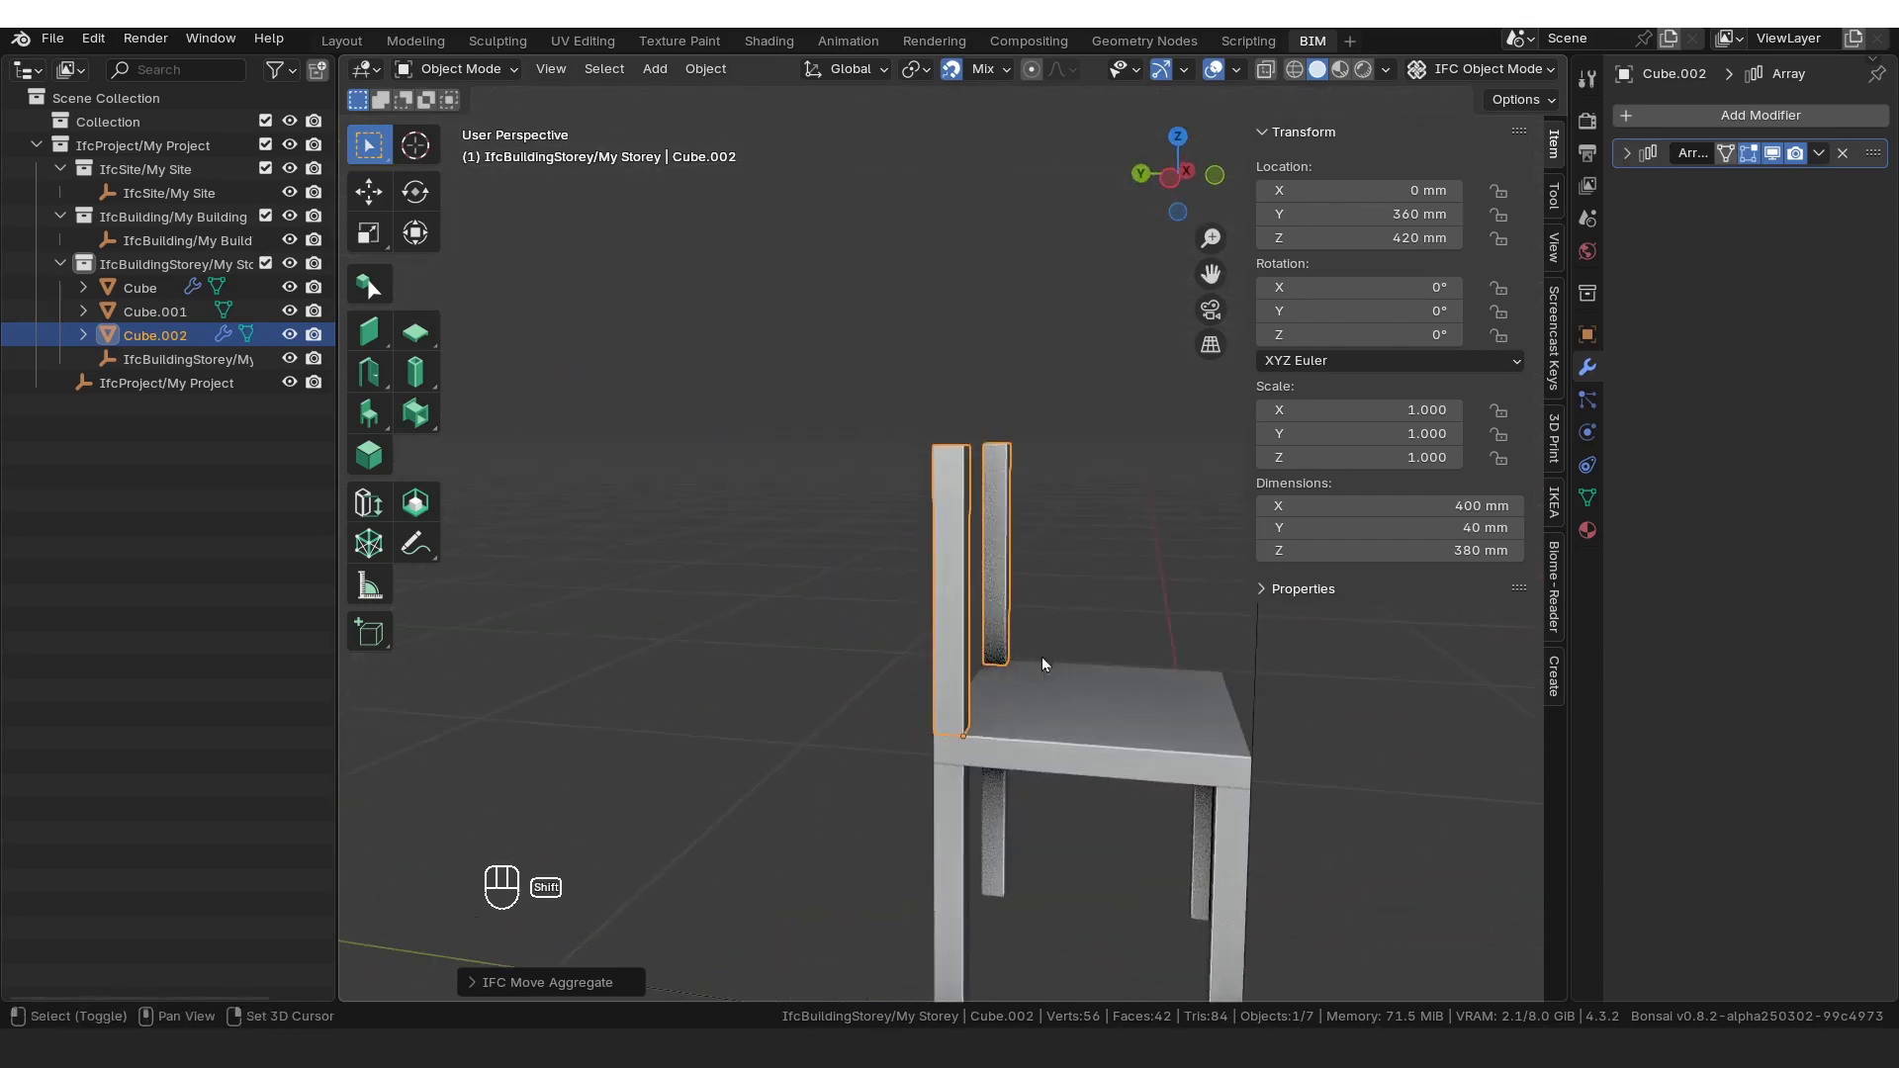
pyautogui.moveTo(624, 525); pyautogui.dragTo(923, 551, button='middle')
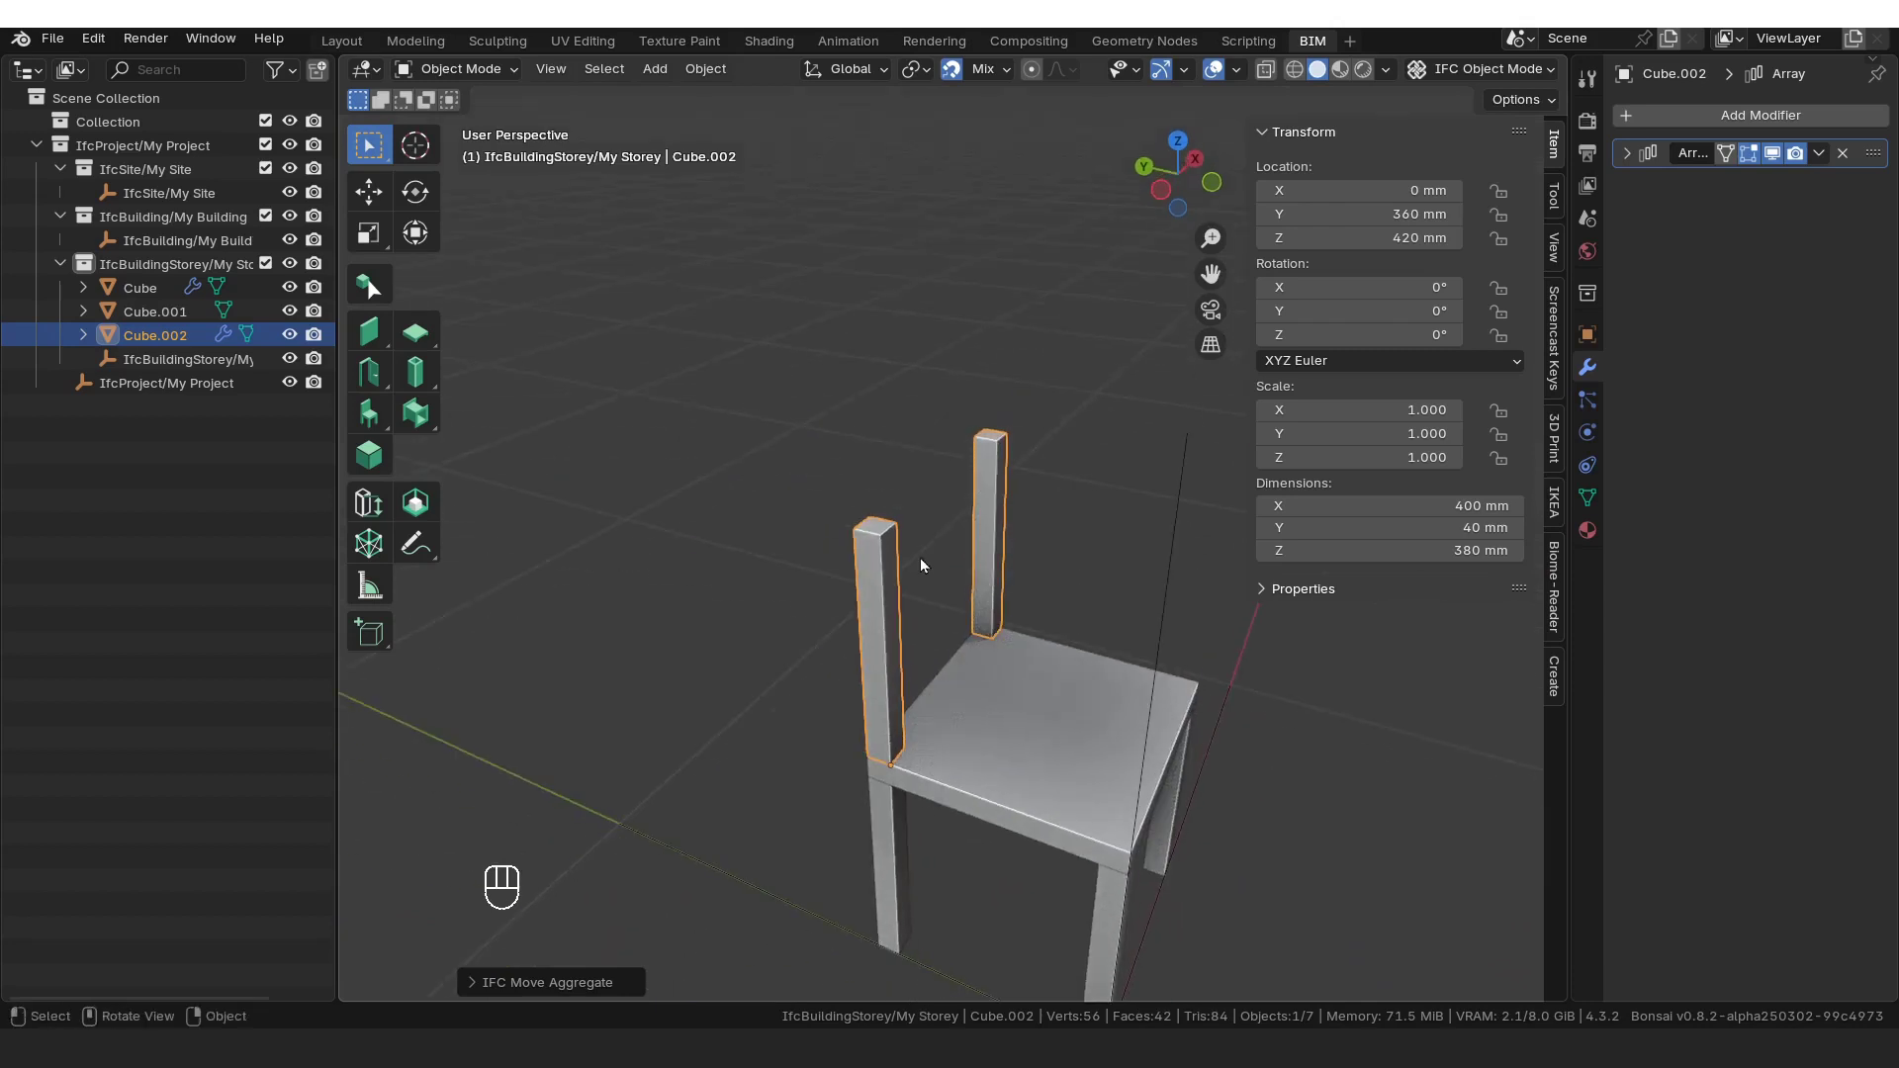
pyautogui.press('Tab')
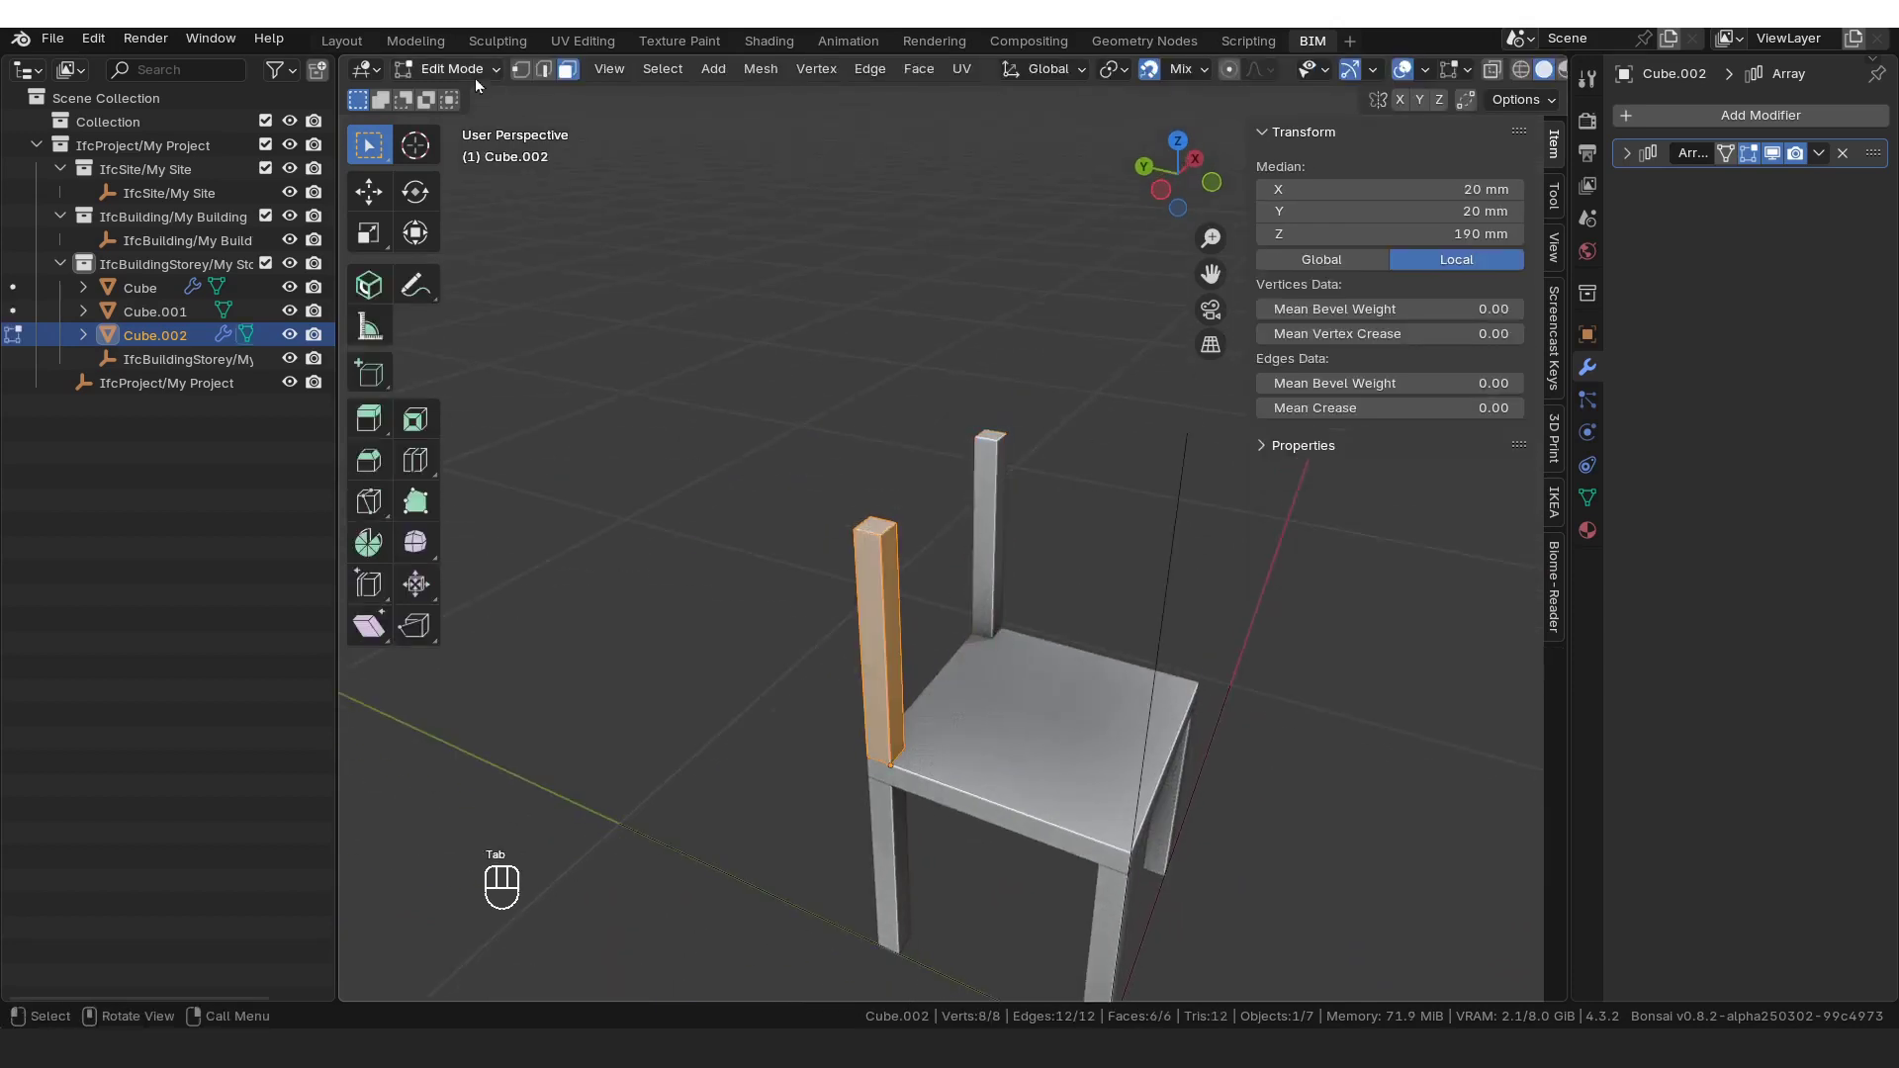
pyautogui.press('3')
pyautogui.click(874, 673)
pyautogui.moveTo(873, 674); pyautogui.dragTo(900, 433, button='middle')
pyautogui.press('g')
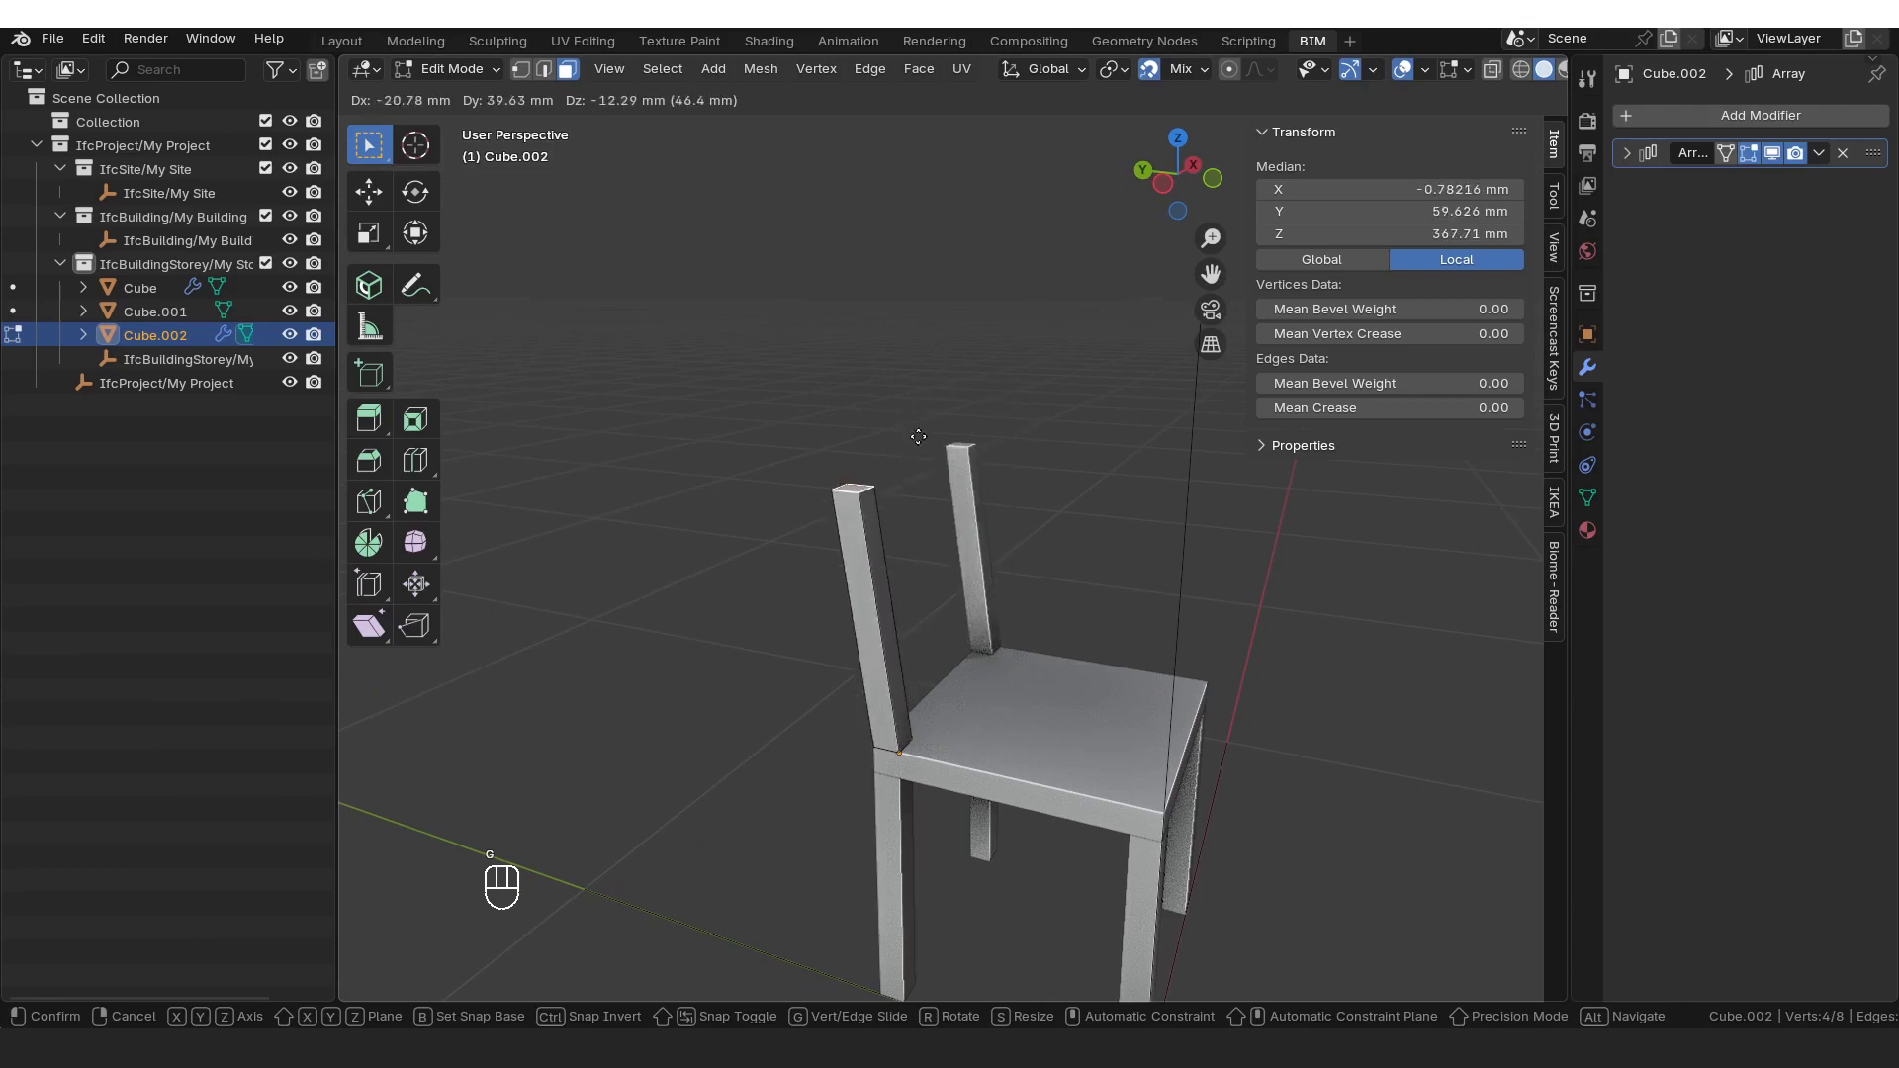
pyautogui.press('ctrl')
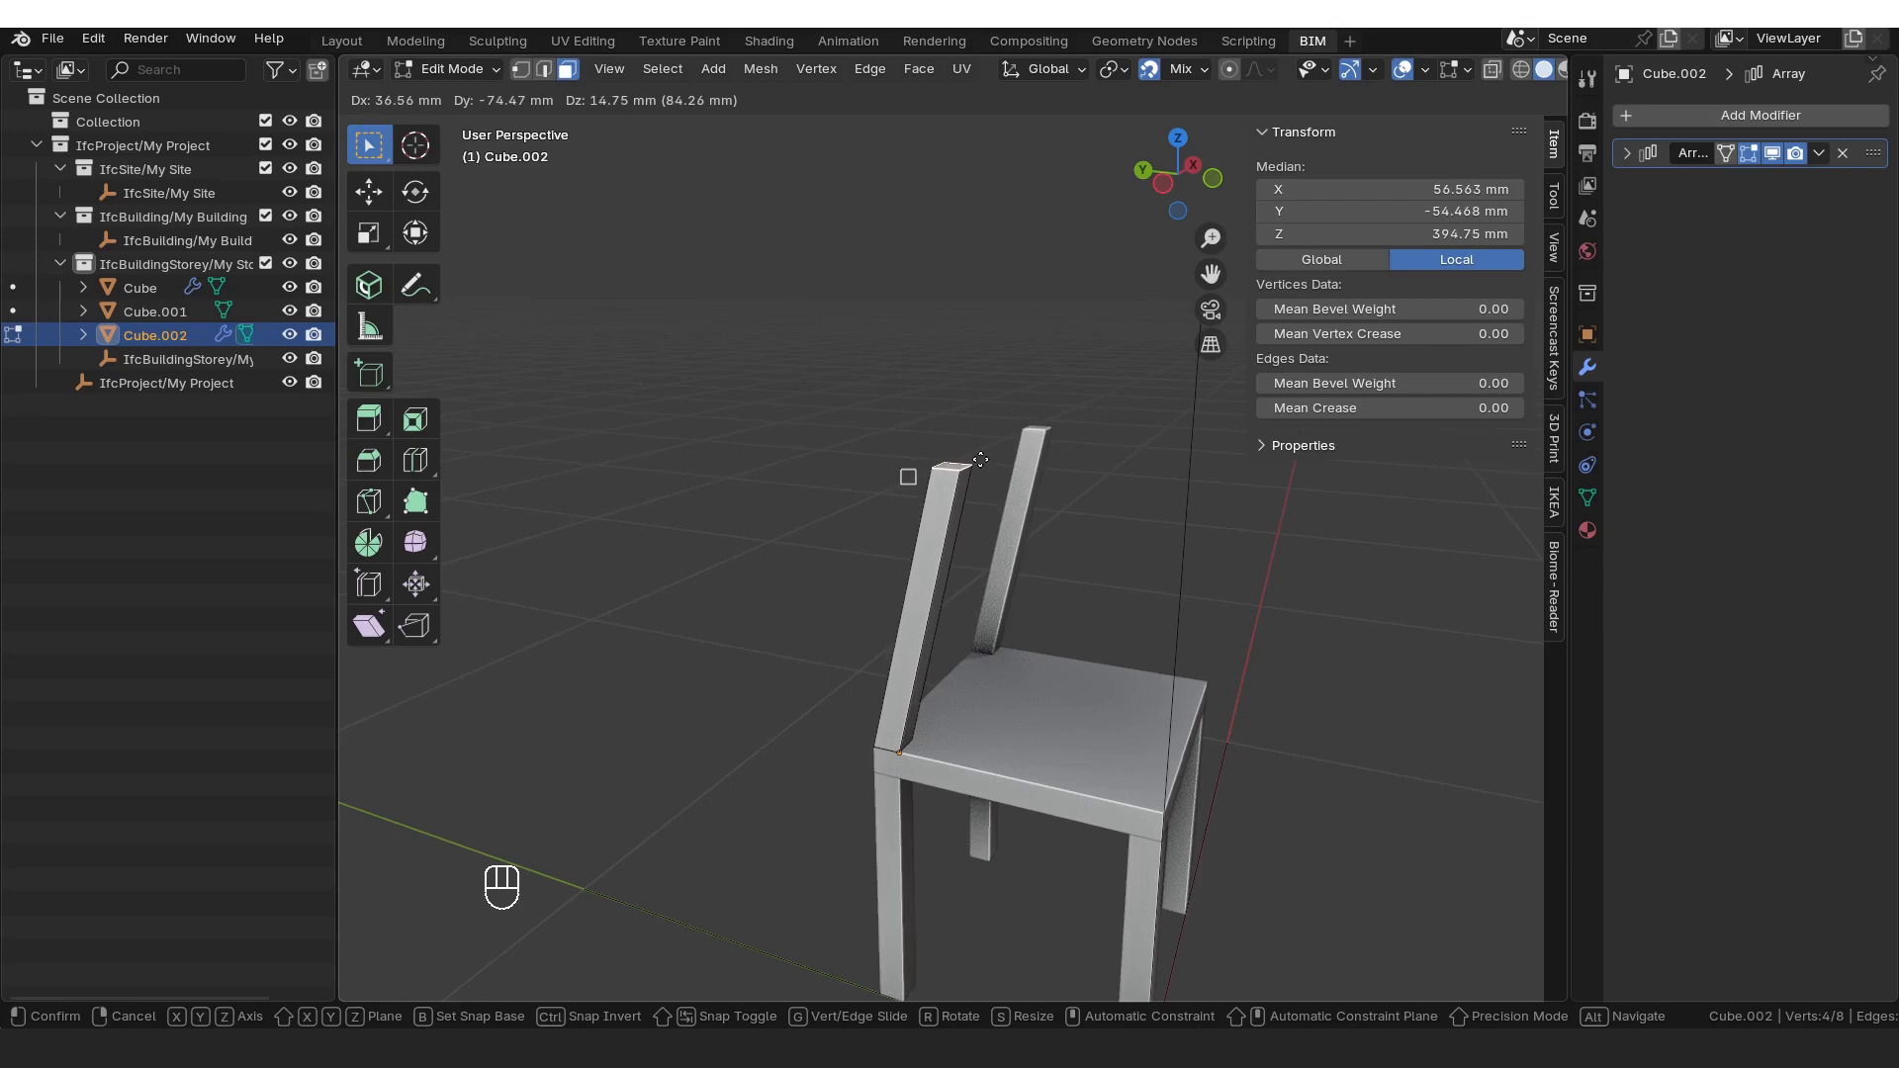
pyautogui.press('y')
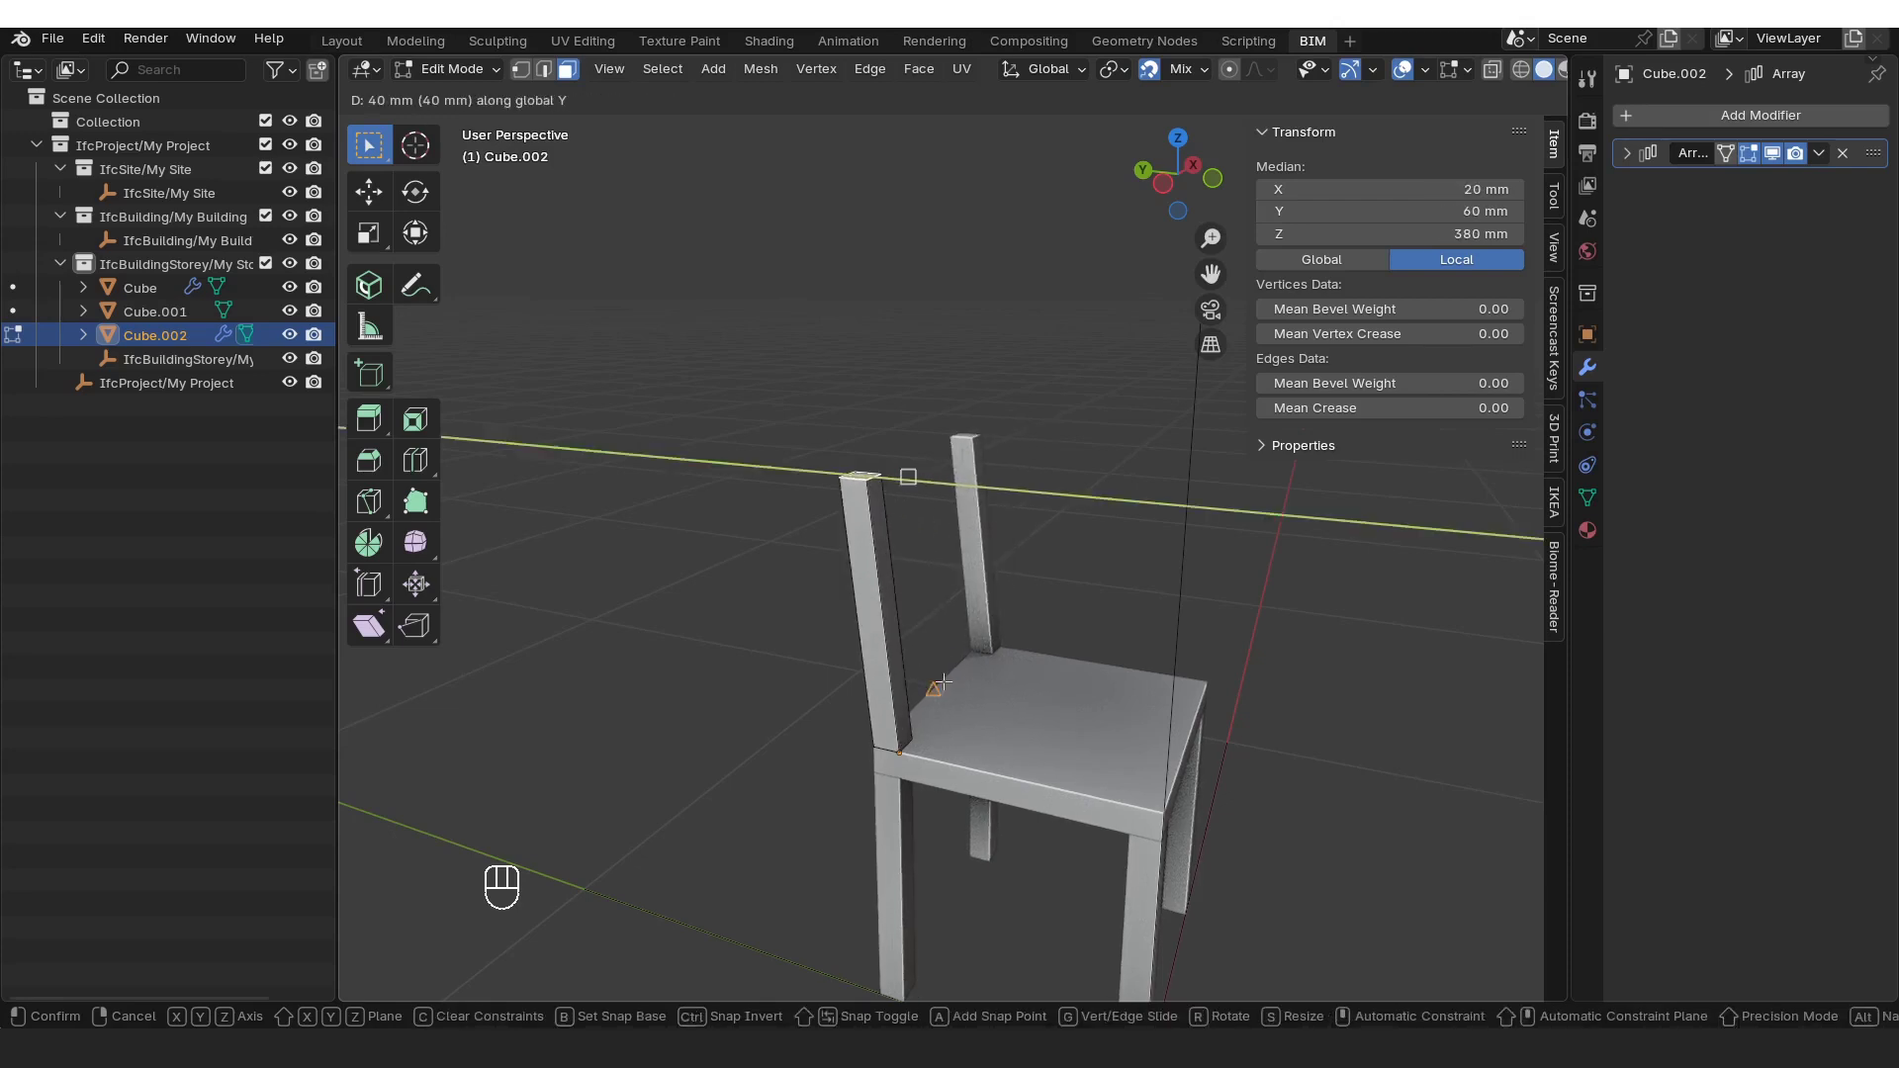
pyautogui.click(968, 706)
pyautogui.moveTo(968, 706); pyautogui.dragTo(1046, 551, button='middle')
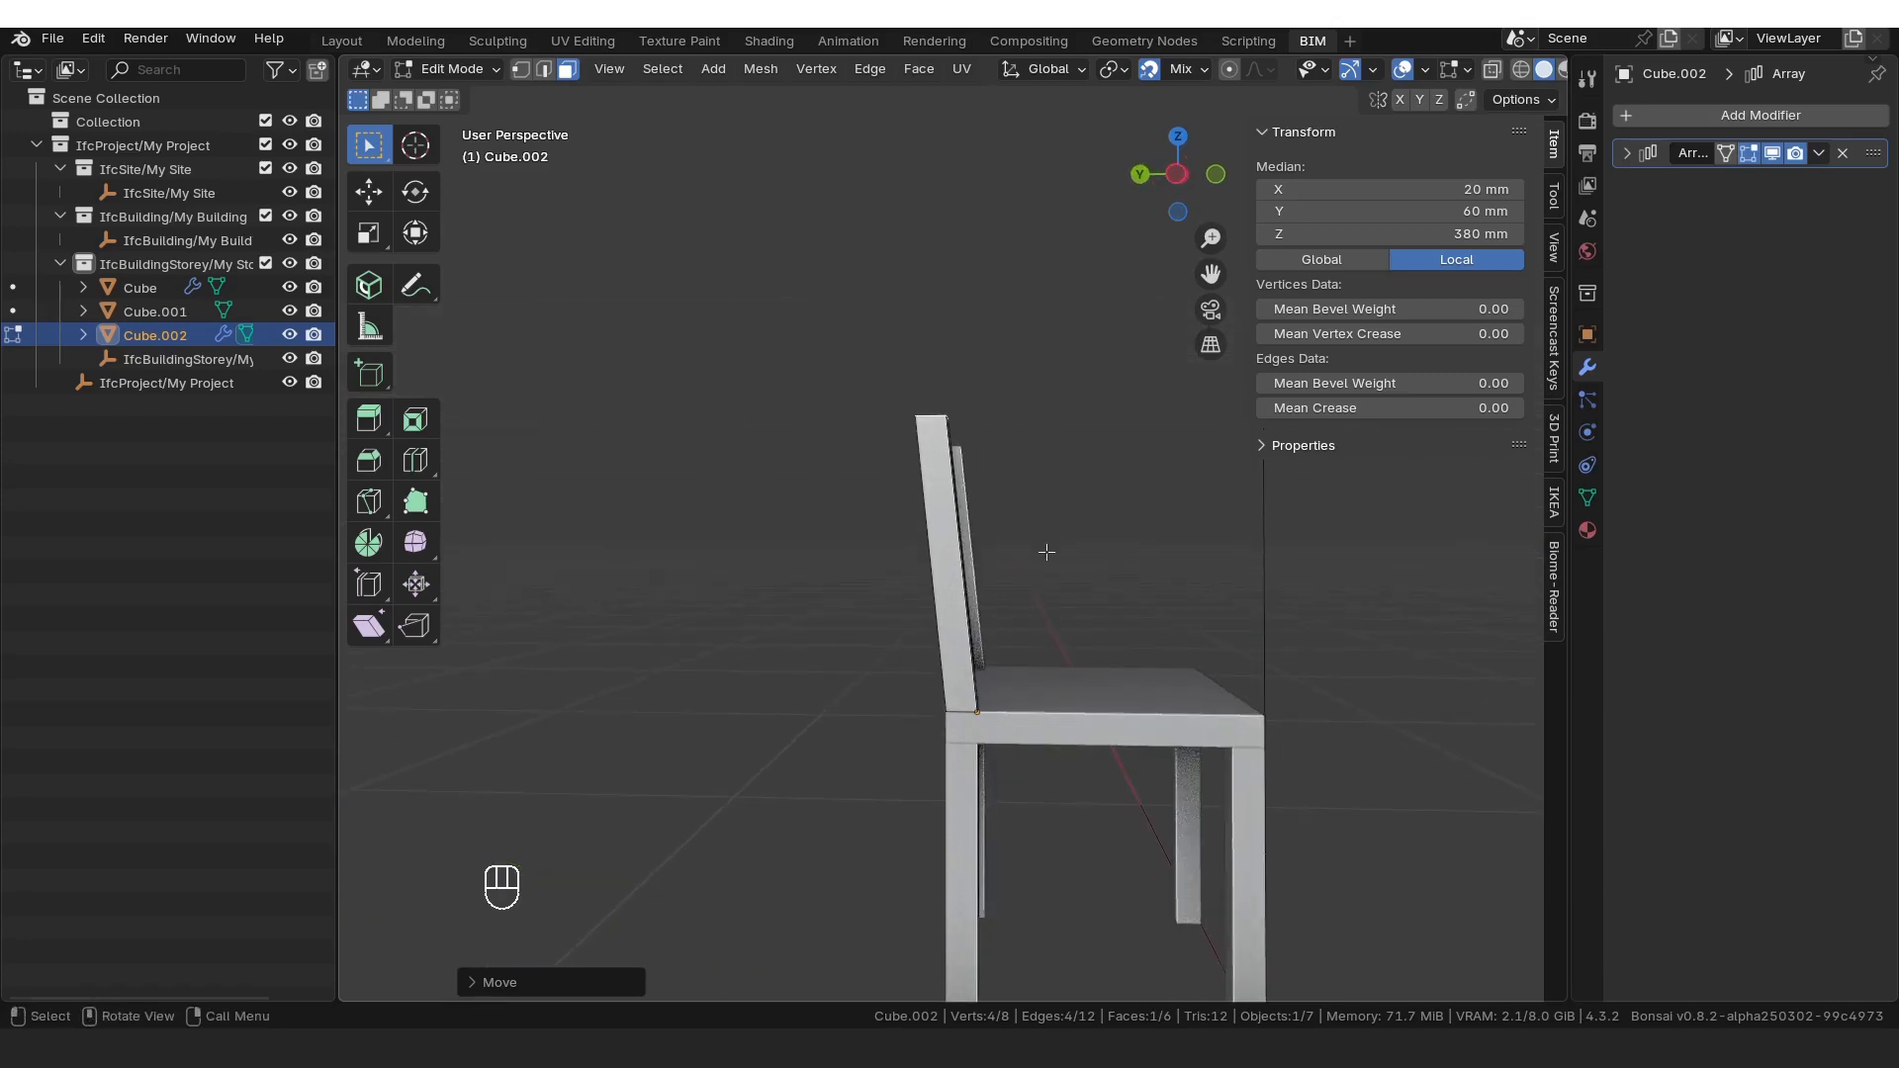
pyautogui.press('KP_7')
pyautogui.scroll(4, 1046, 551)
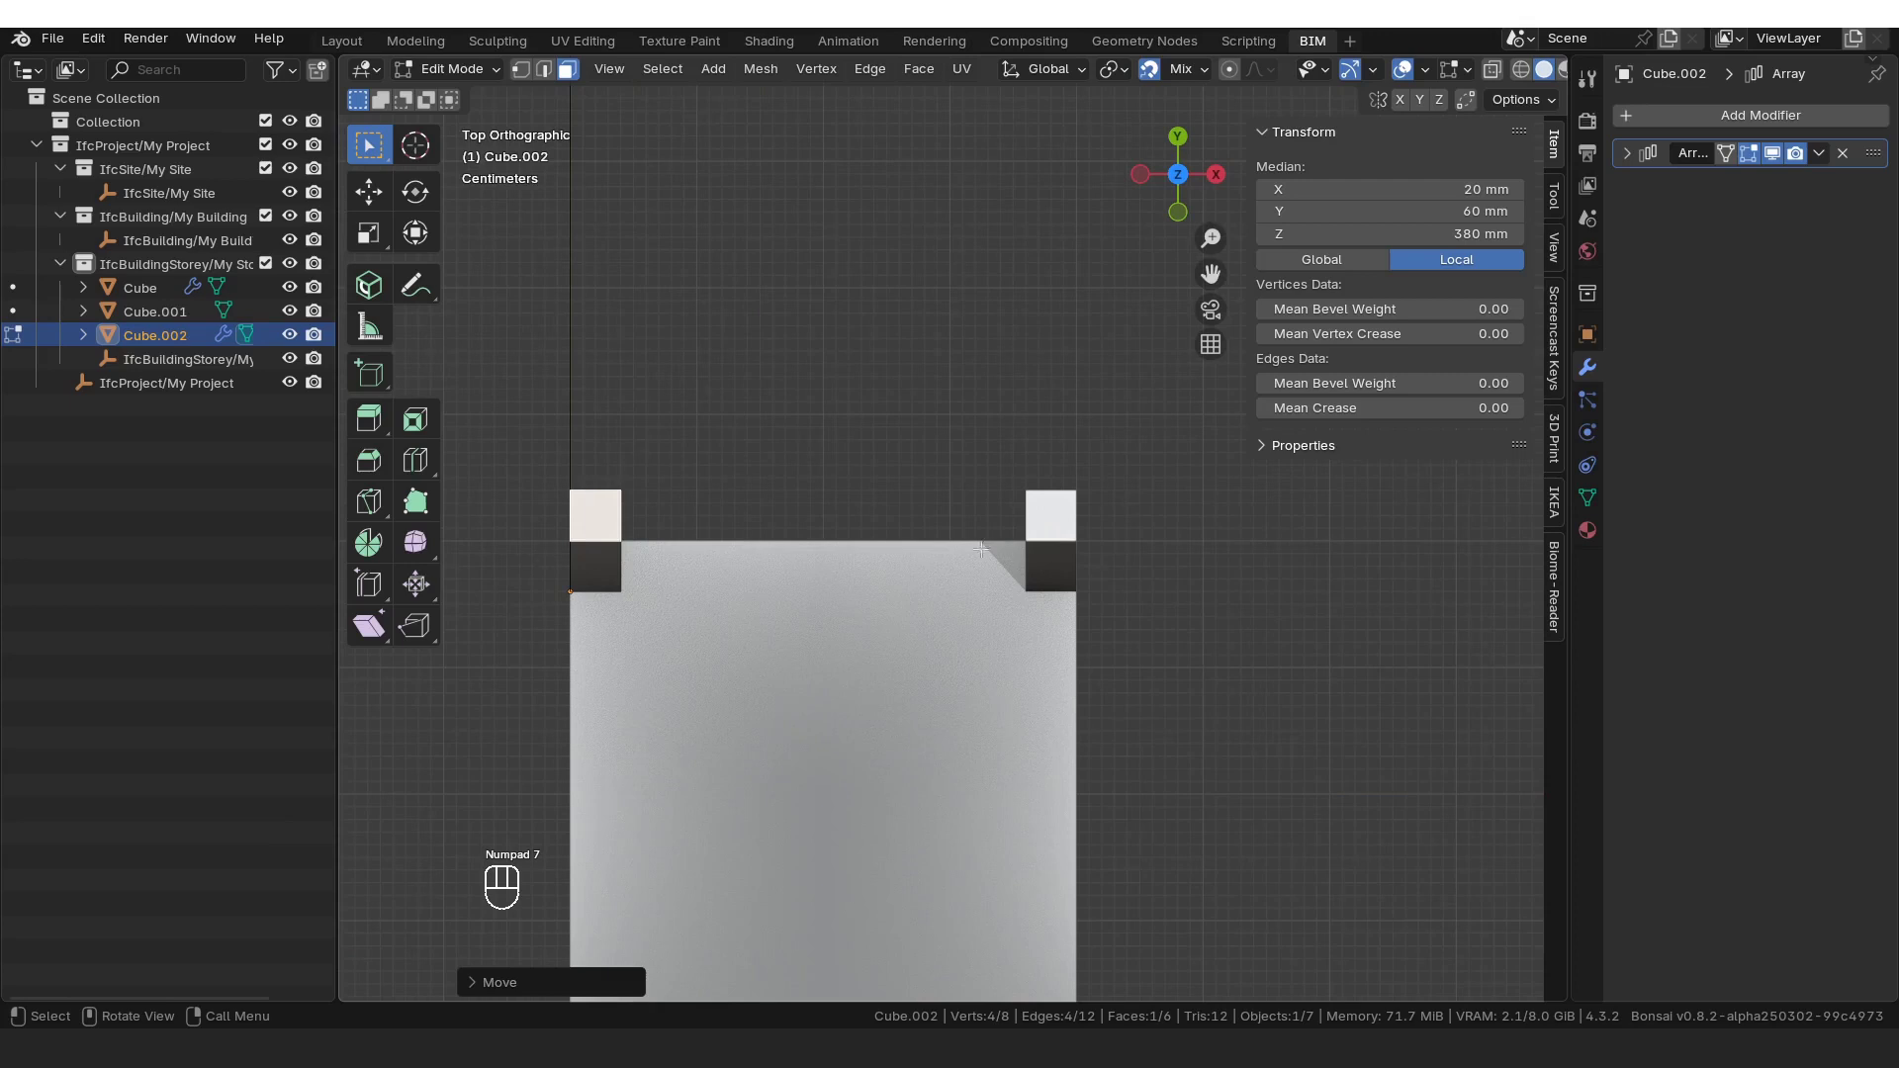
pyautogui.moveTo(1237, 534); pyautogui.dragTo(916, 538, button='middle')
pyautogui.press('Tab')
# Step: Duplicate the seat 380 mm up along Z so the copy's top meets the tops of the backrest posts
pyautogui.scroll(4, 935, 627)
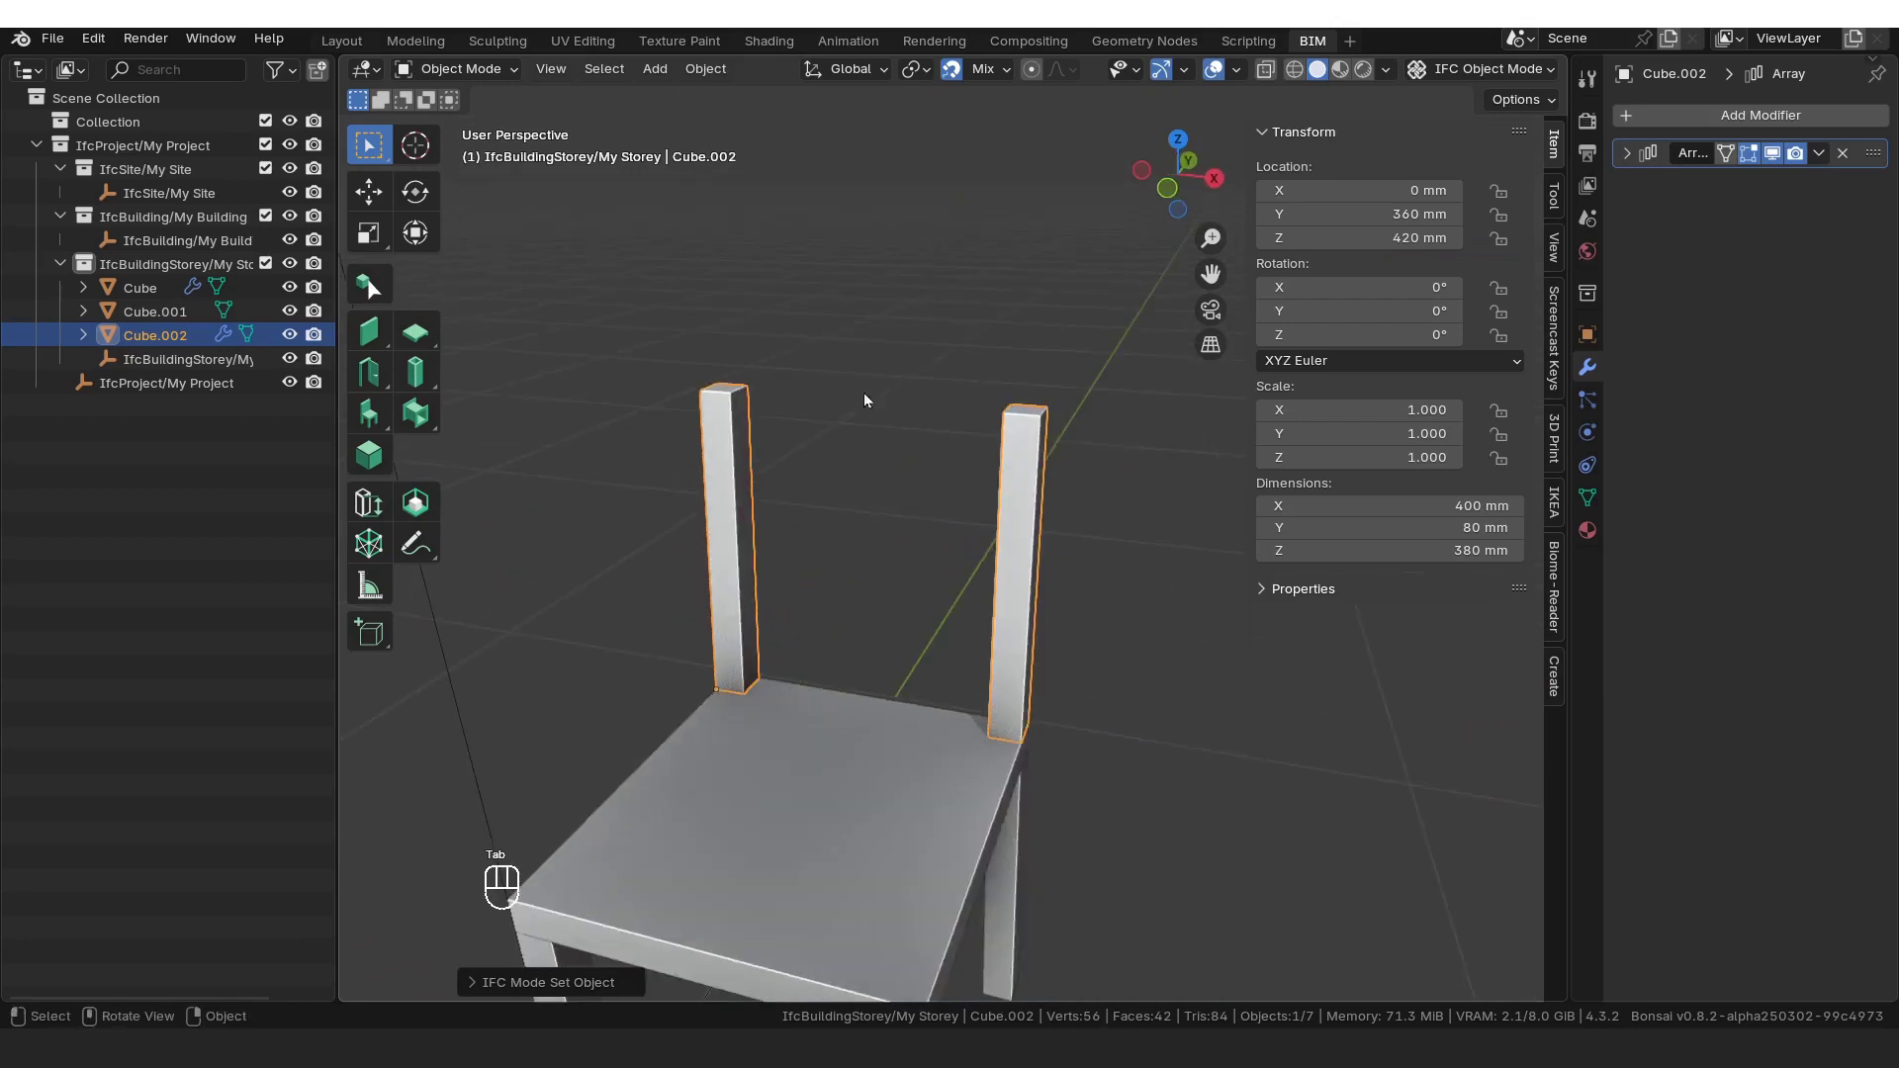
pyautogui.click(851, 752)
pyautogui.scroll(-2, 1074, 706)
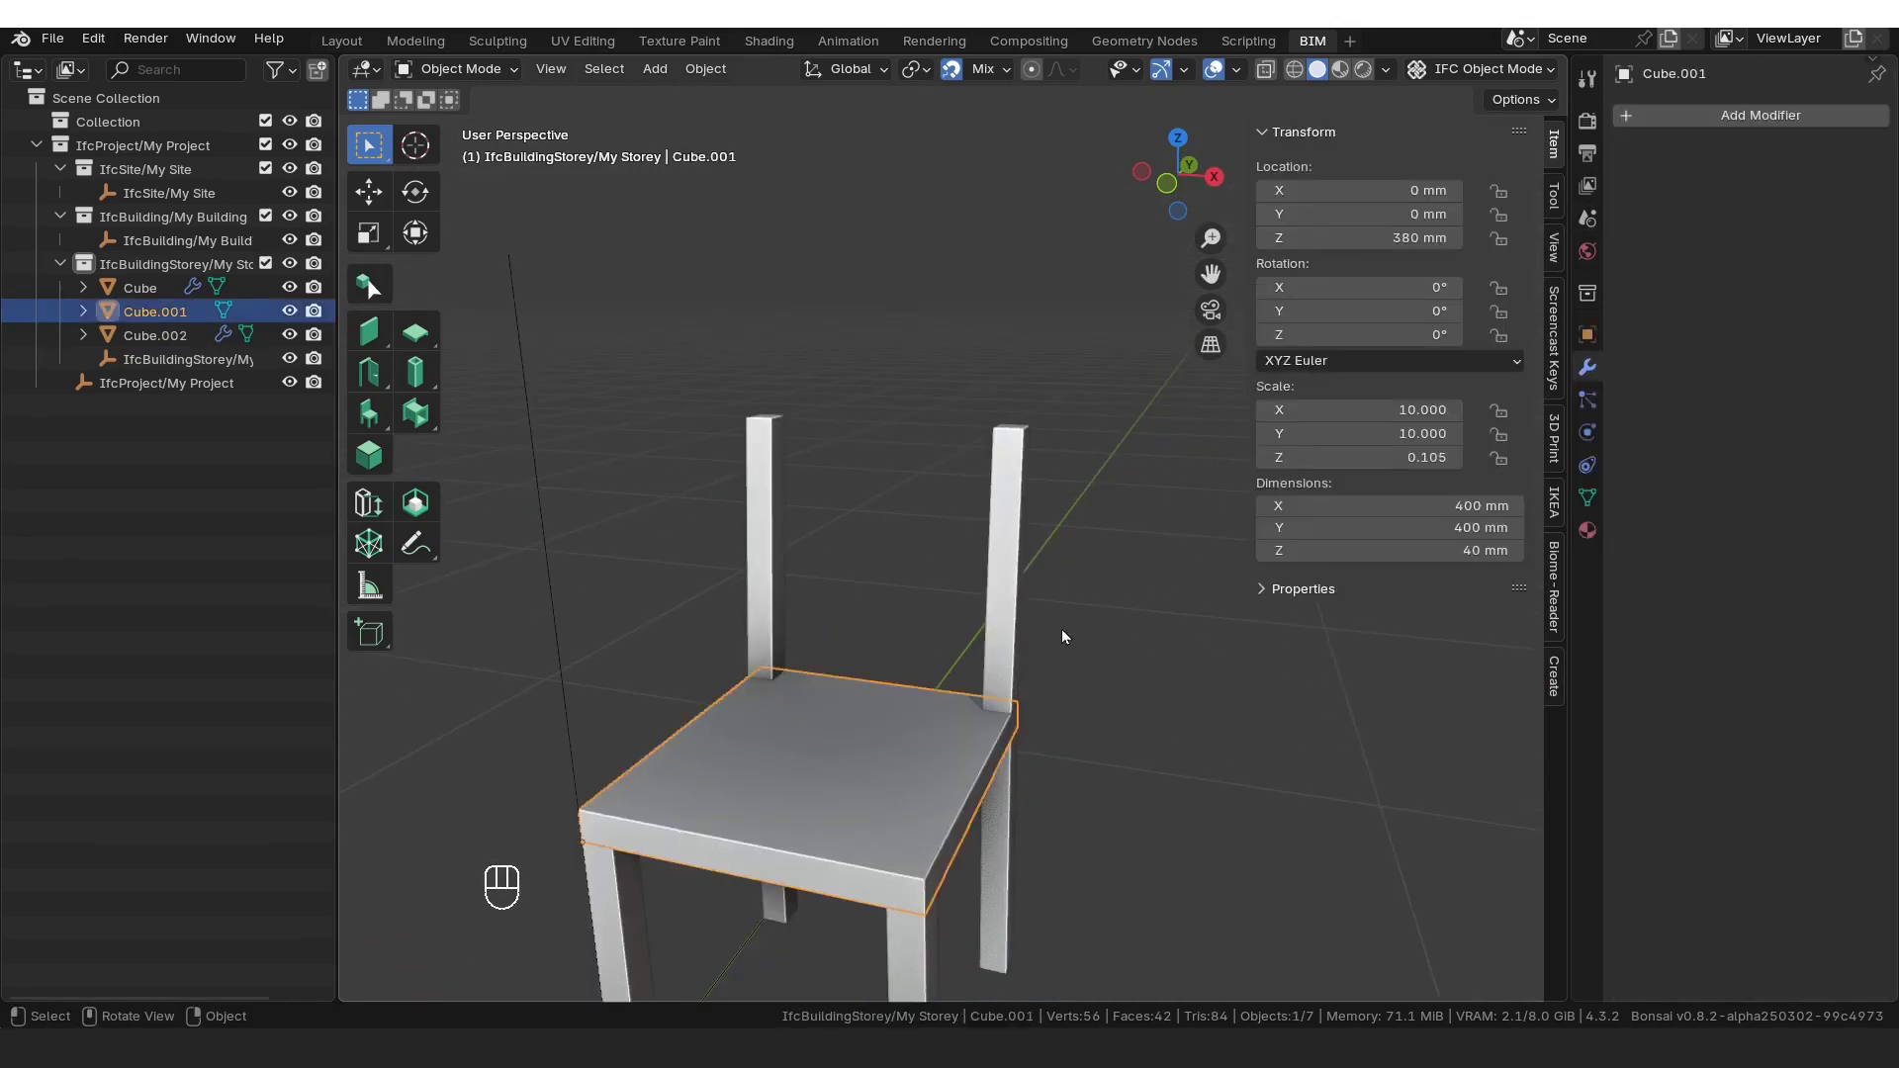
pyautogui.hotkey('shift', 'd')
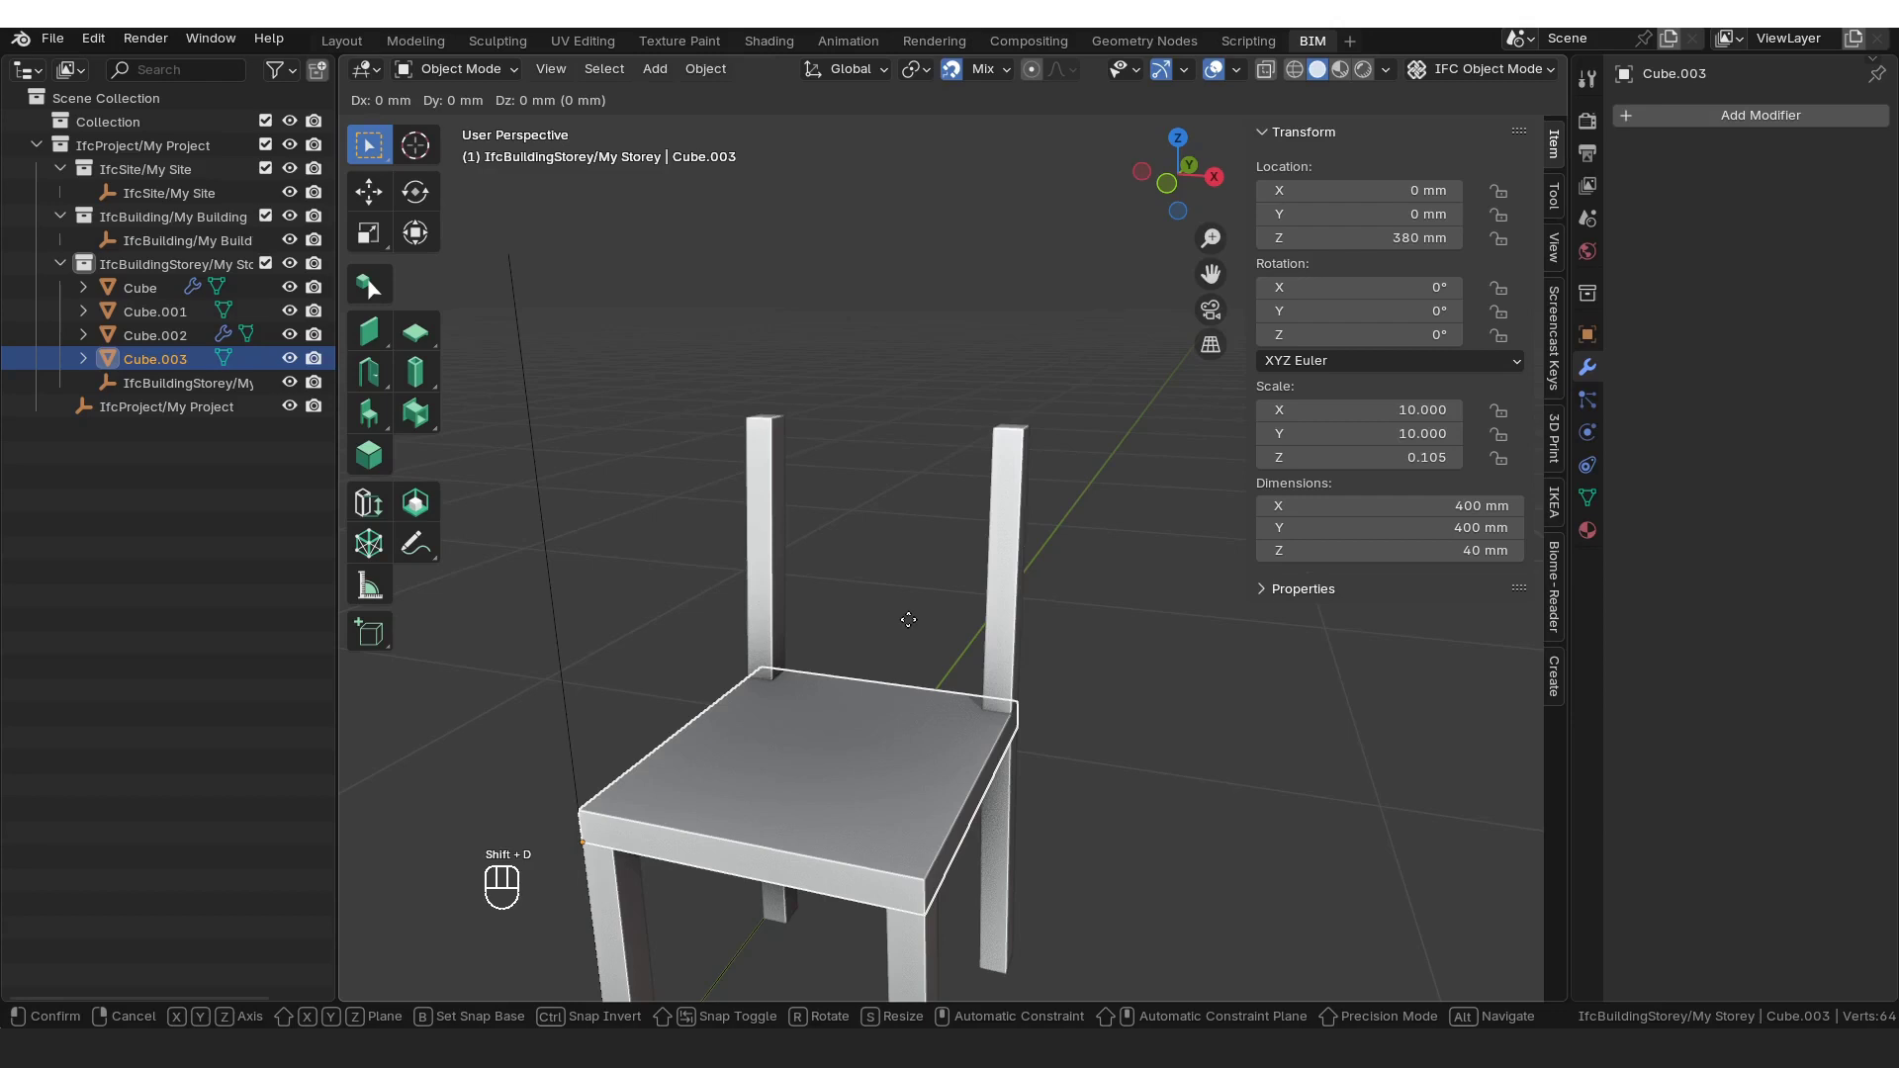
pyautogui.press('z')
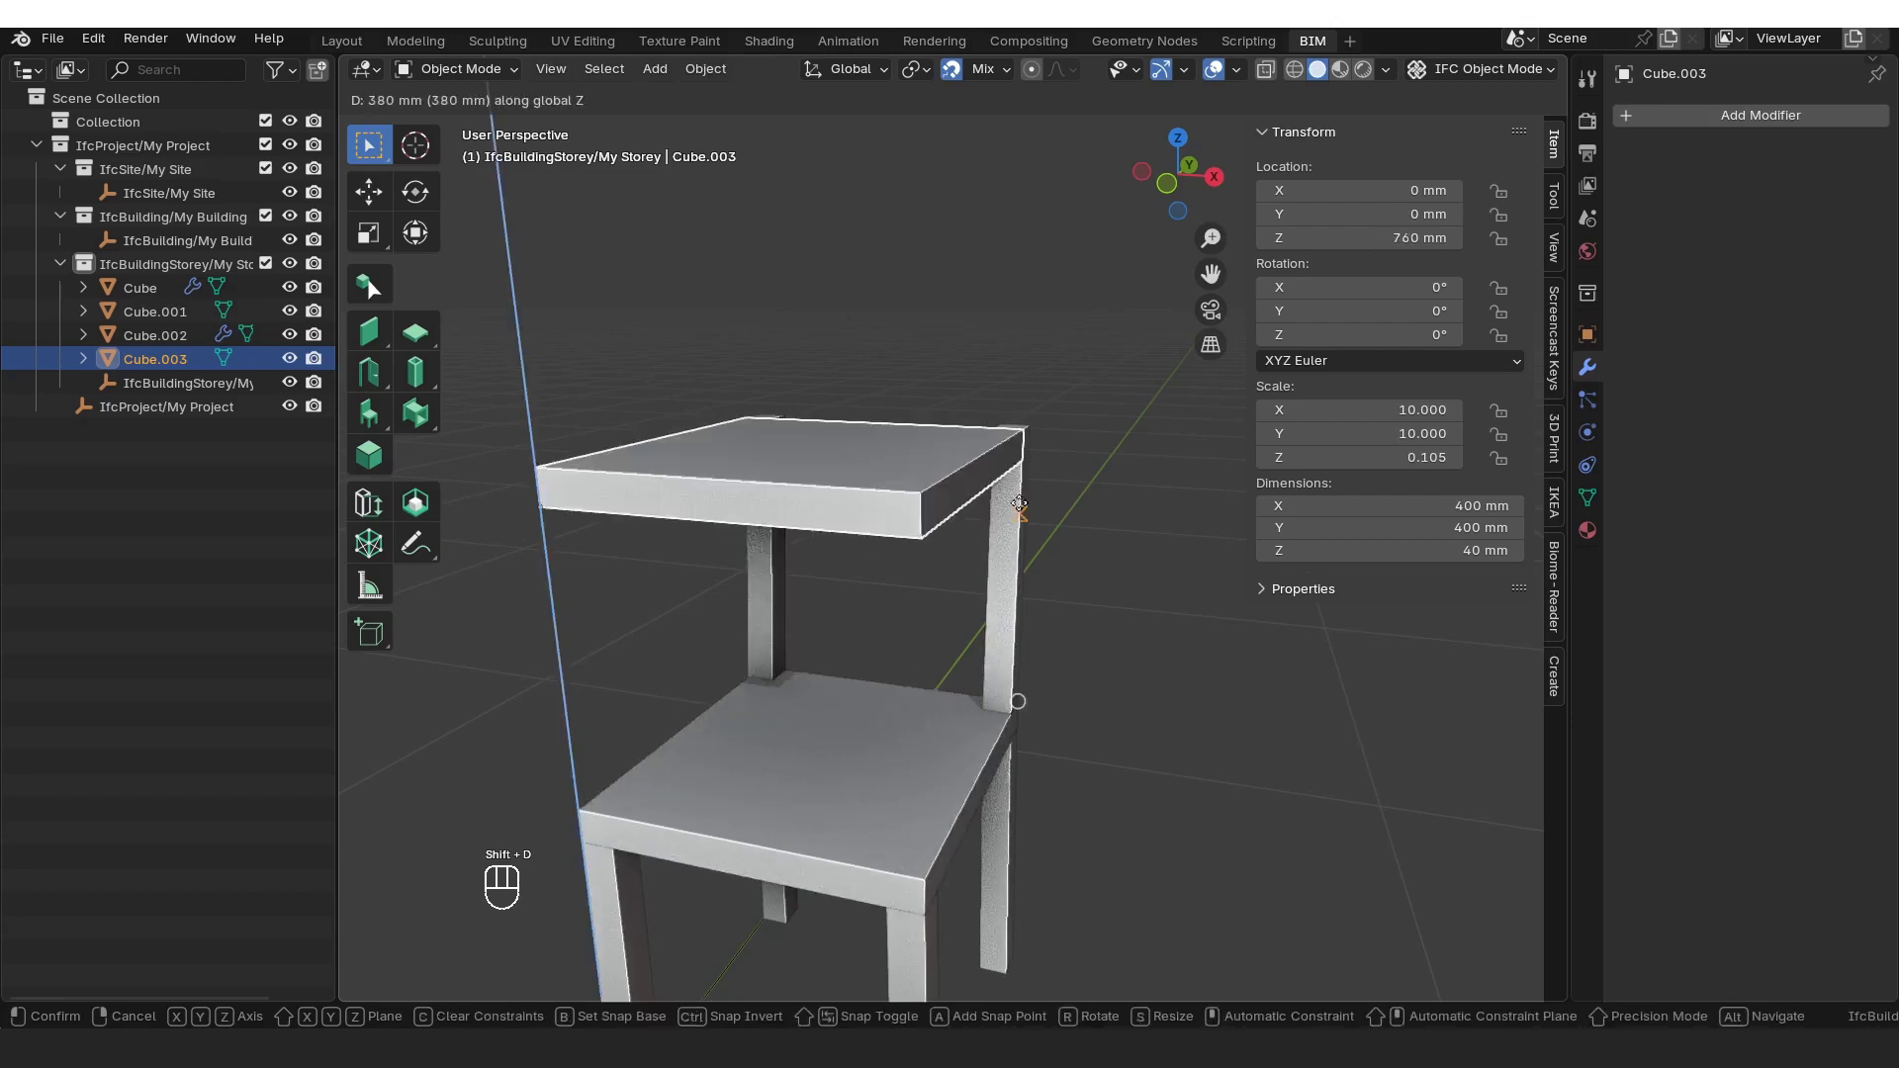
pyautogui.click(1021, 437)
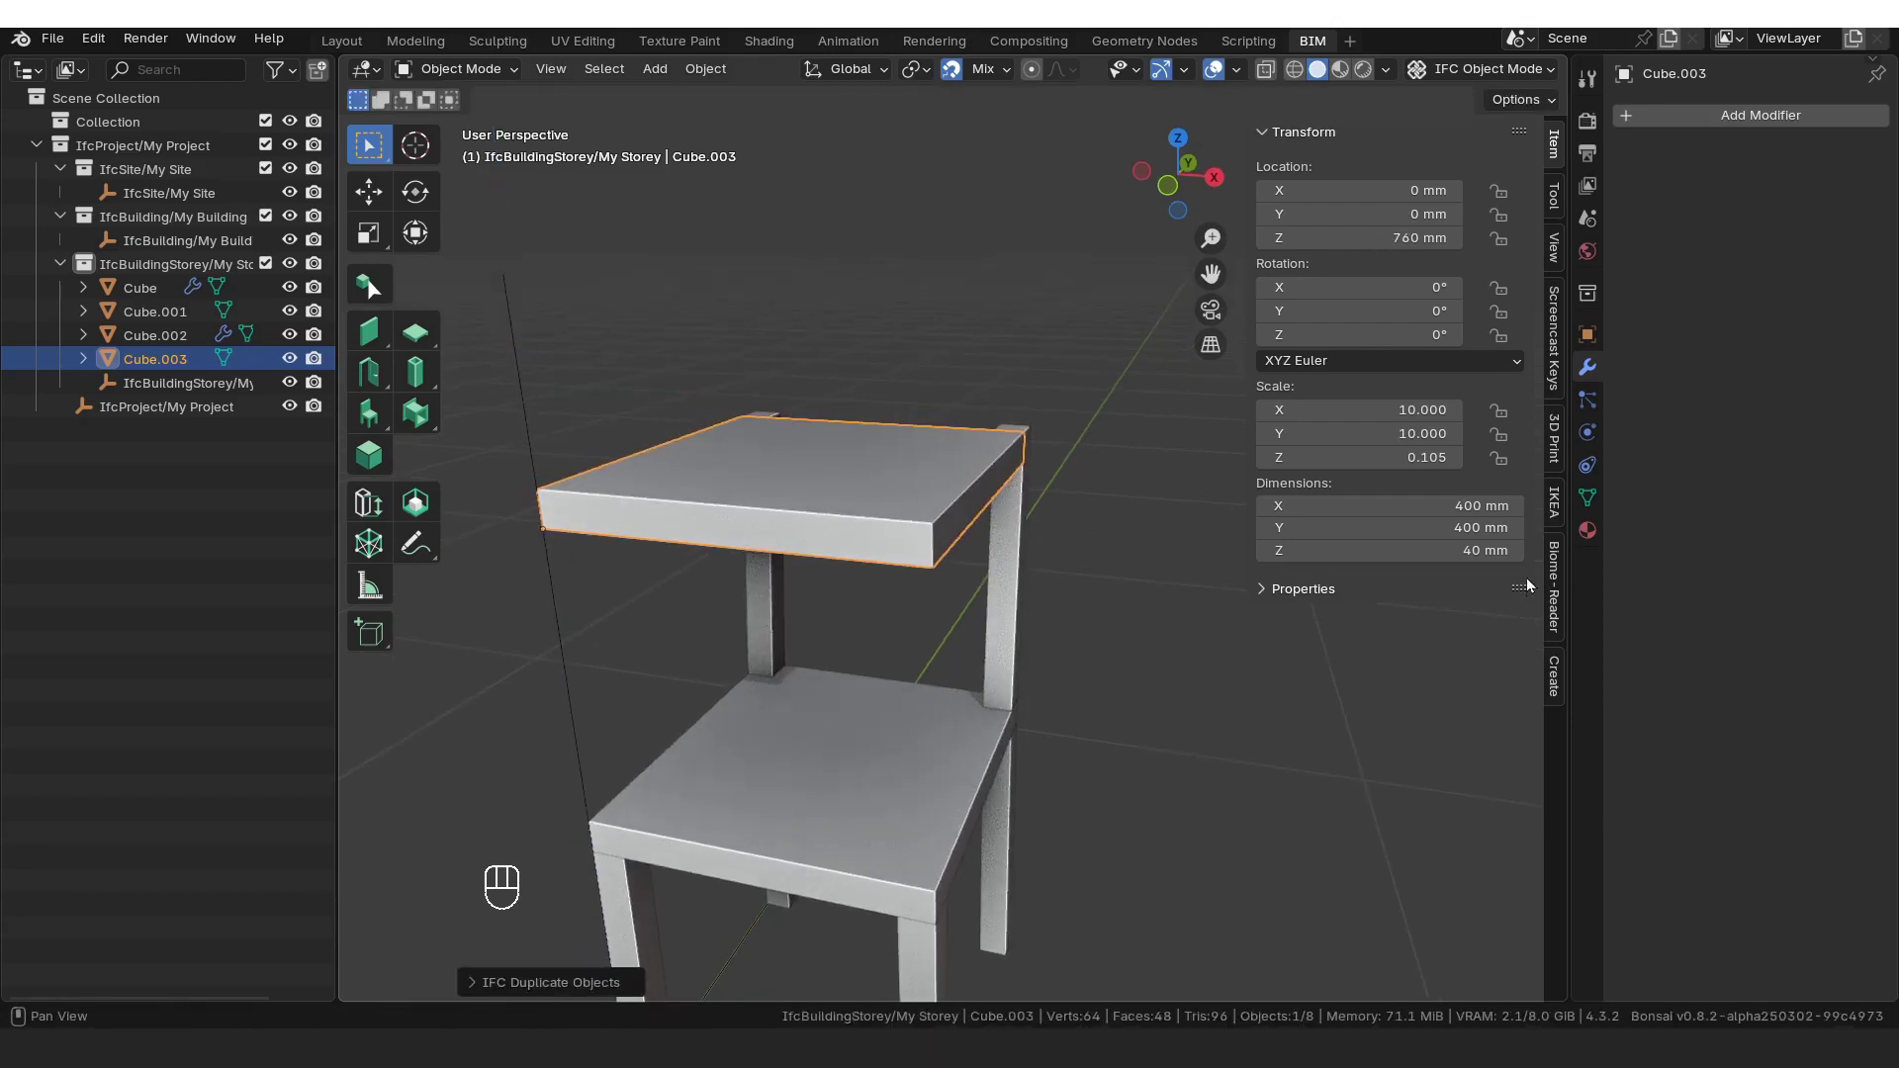
# Step: Set the dimensions of the duplicated seat to 320 mm in X, 20 mm in Y and 150 mm in Z
pyautogui.click(1423, 506)
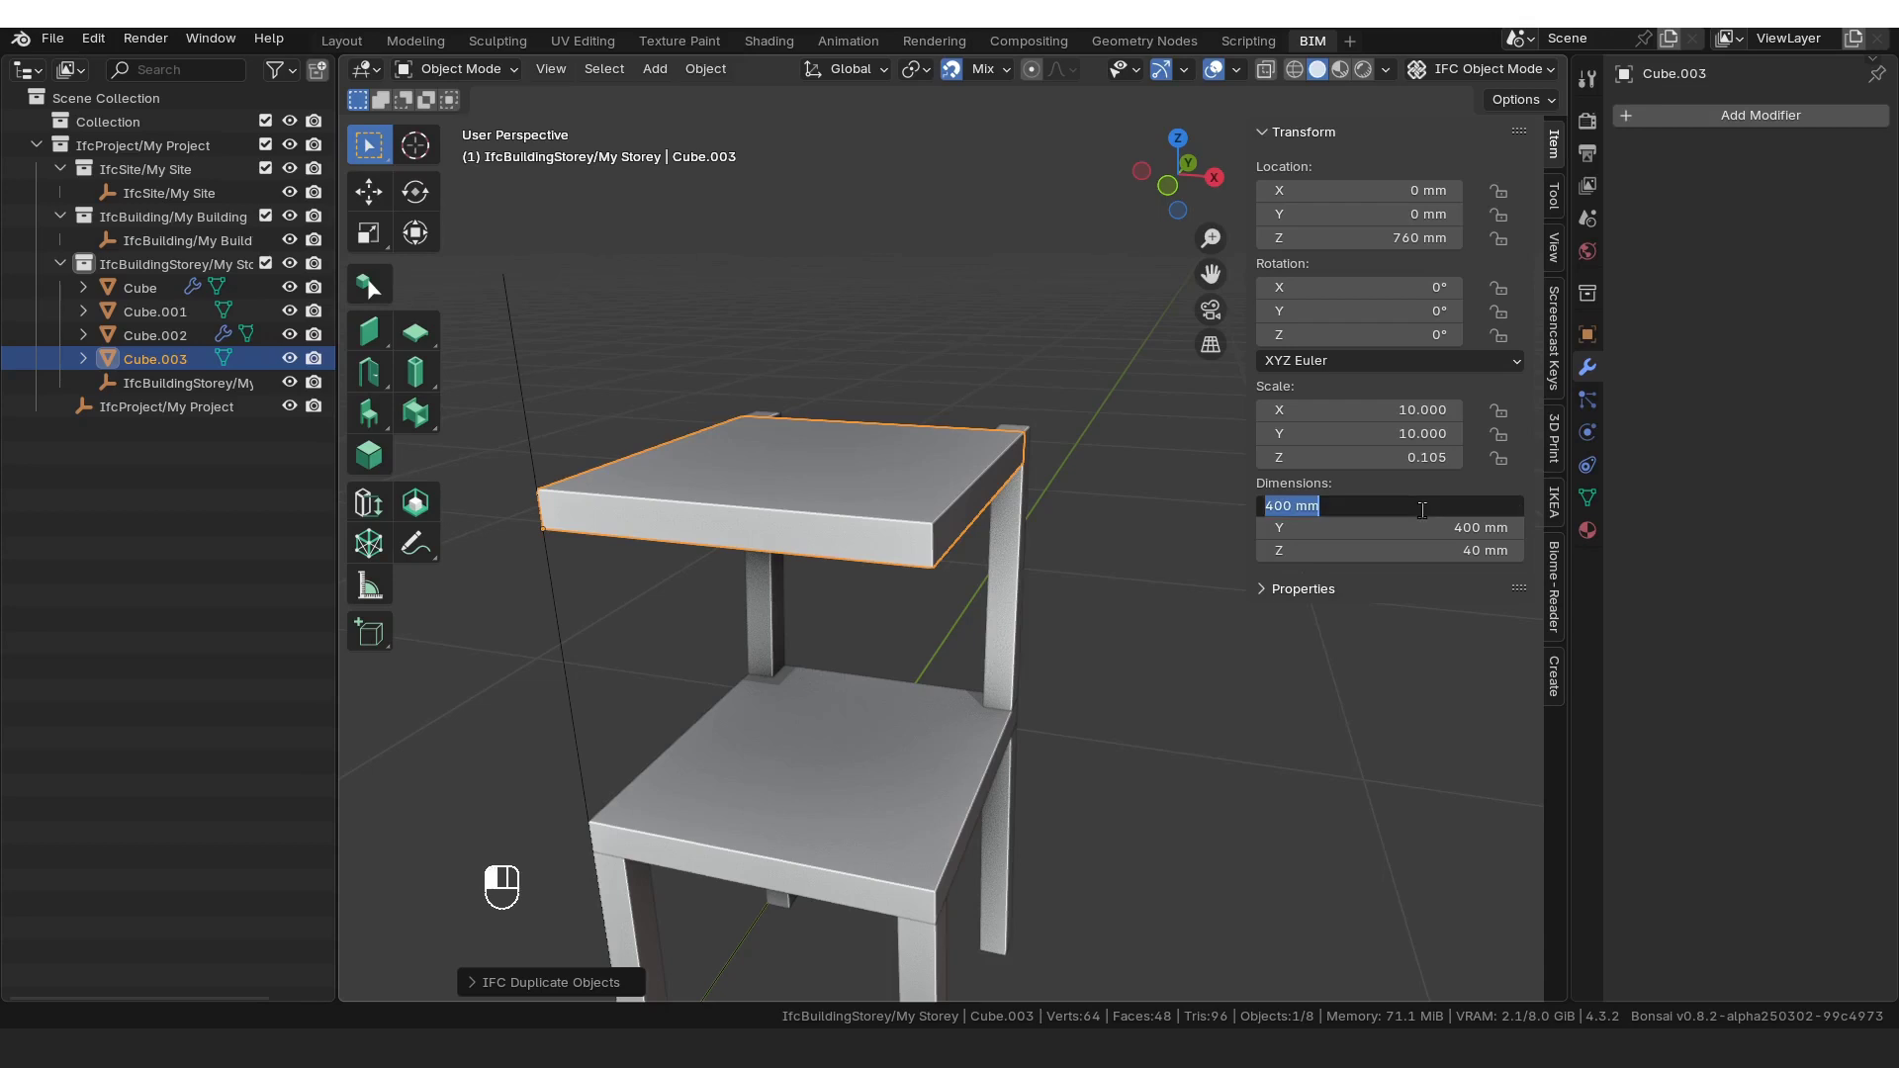
pyautogui.write('320')
pyautogui.press('Return')
pyautogui.click(1391, 526)
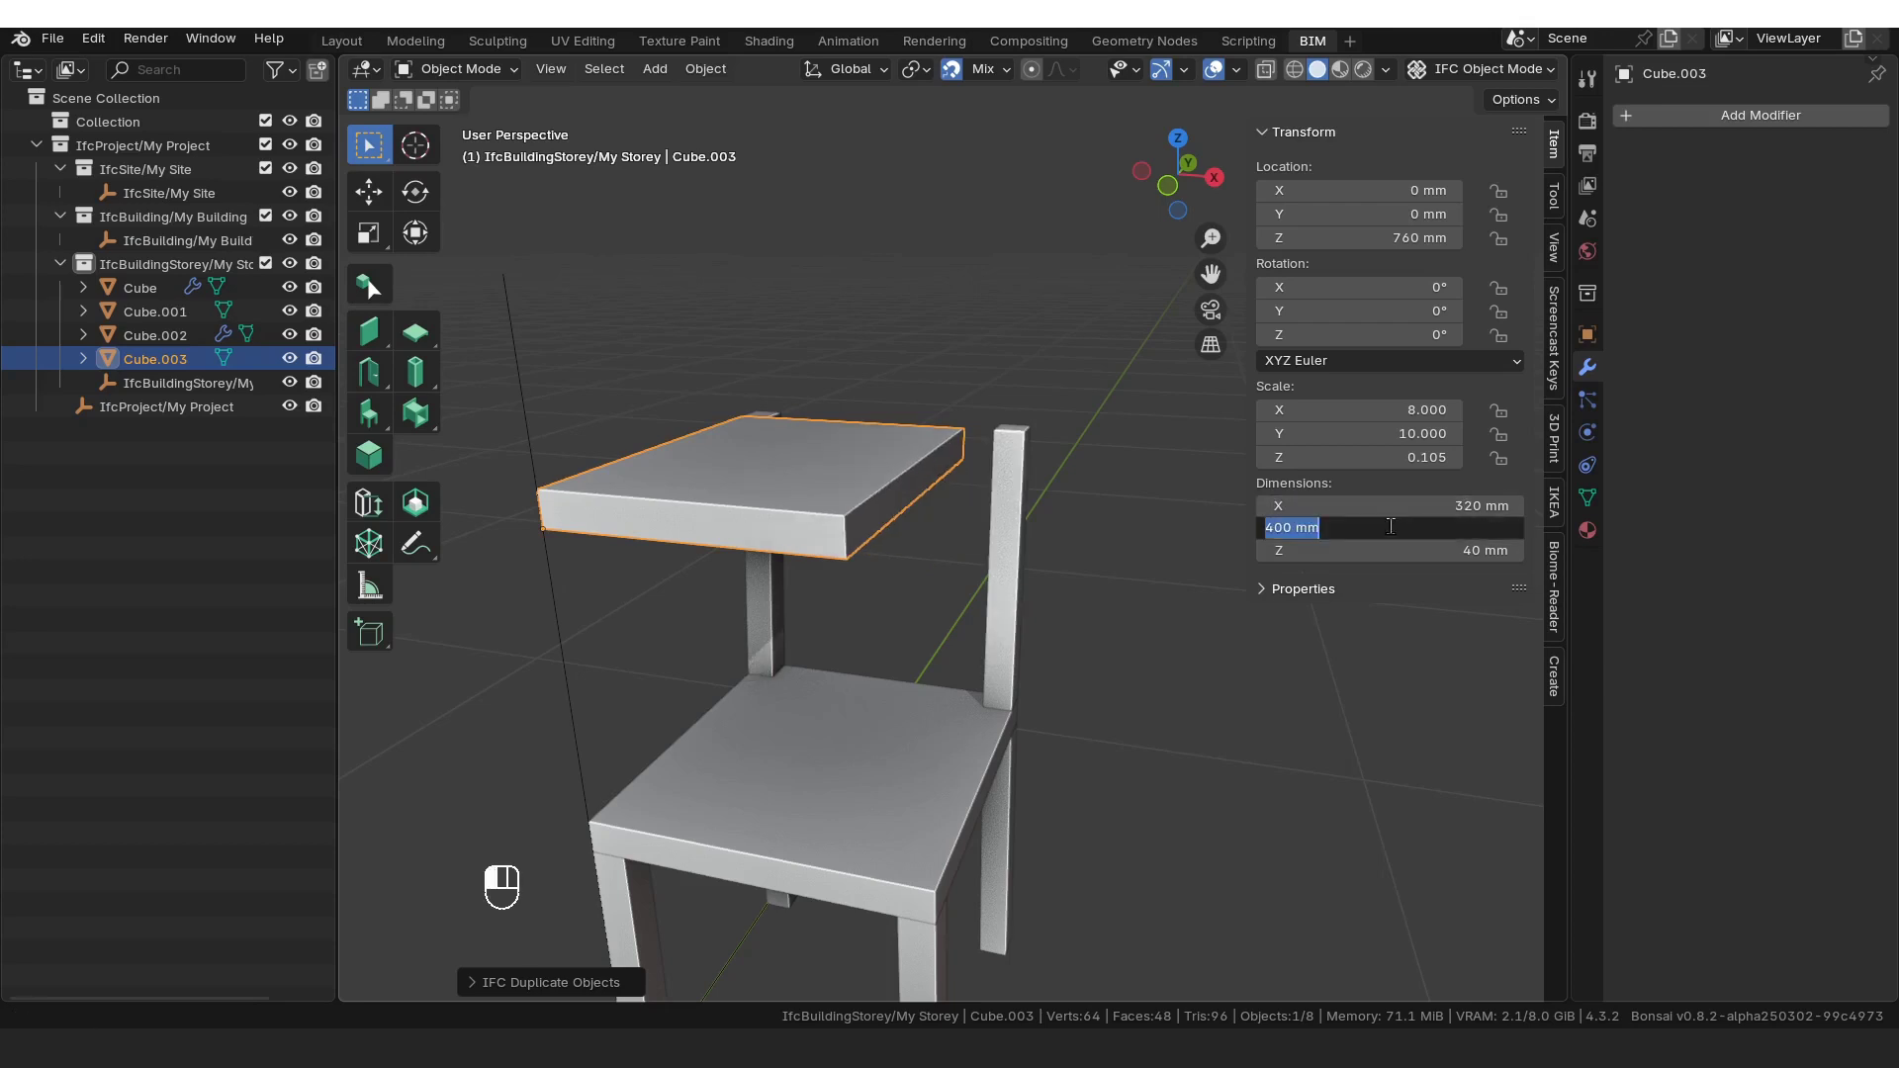
pyautogui.write('20')
pyautogui.press('Return')
pyautogui.click(1406, 553)
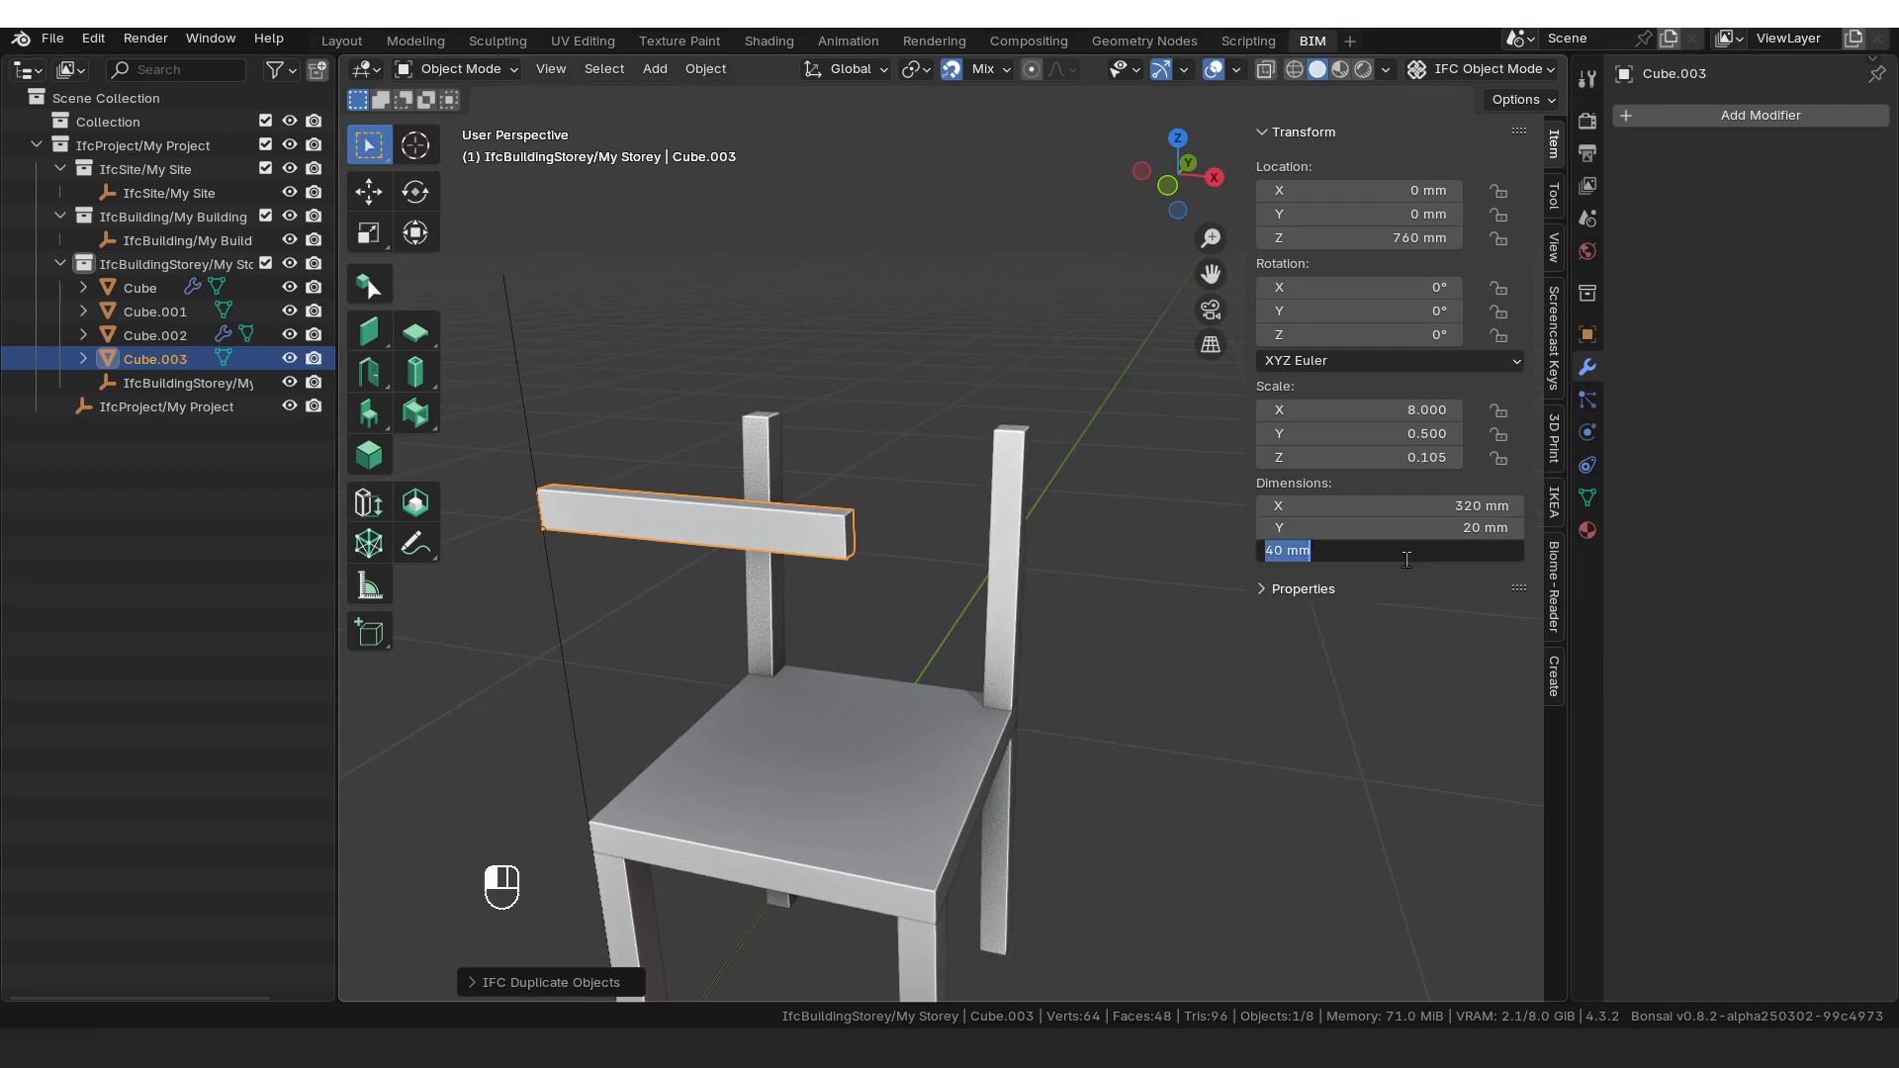
pyautogui.write('150')
pyautogui.press('Return')
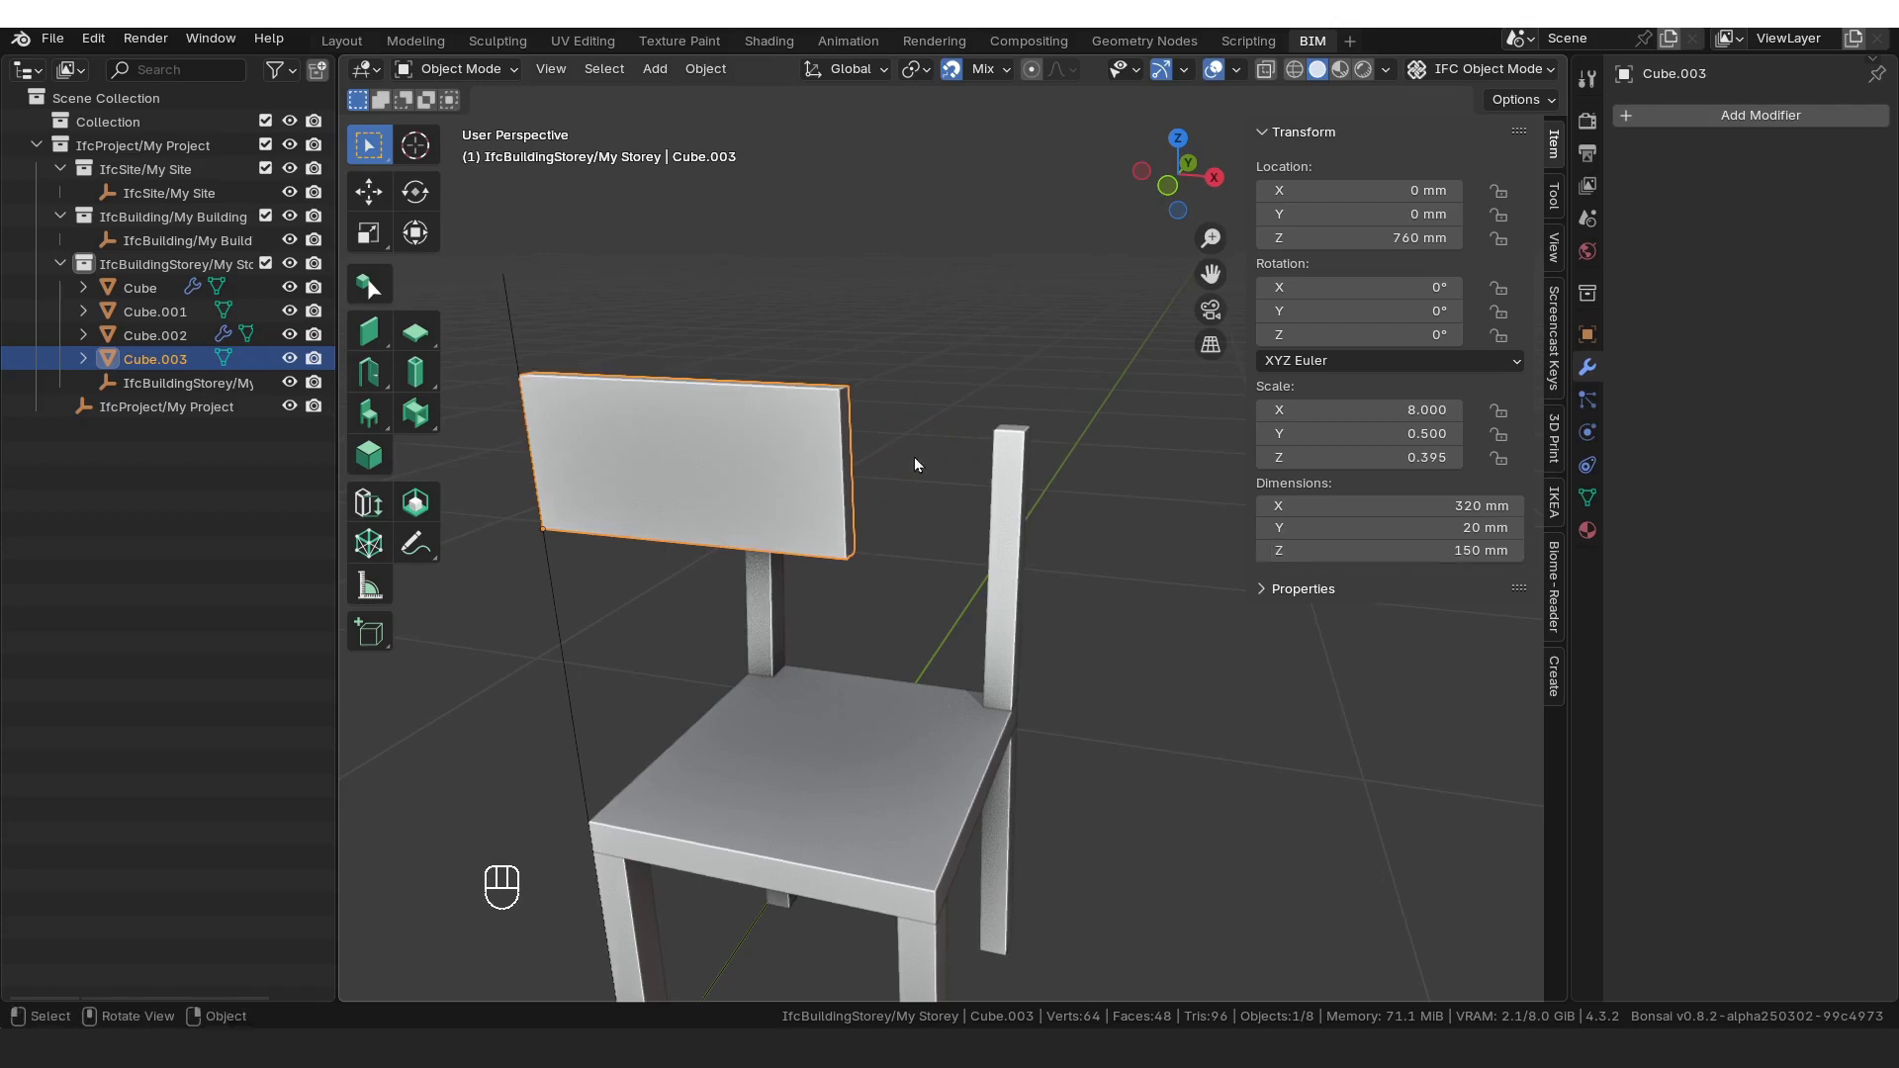
# Step: Move the backrest panel along Y and snap it to the top of the backrest posts at Y 400 mm
pyautogui.press('g')
pyautogui.press('y')
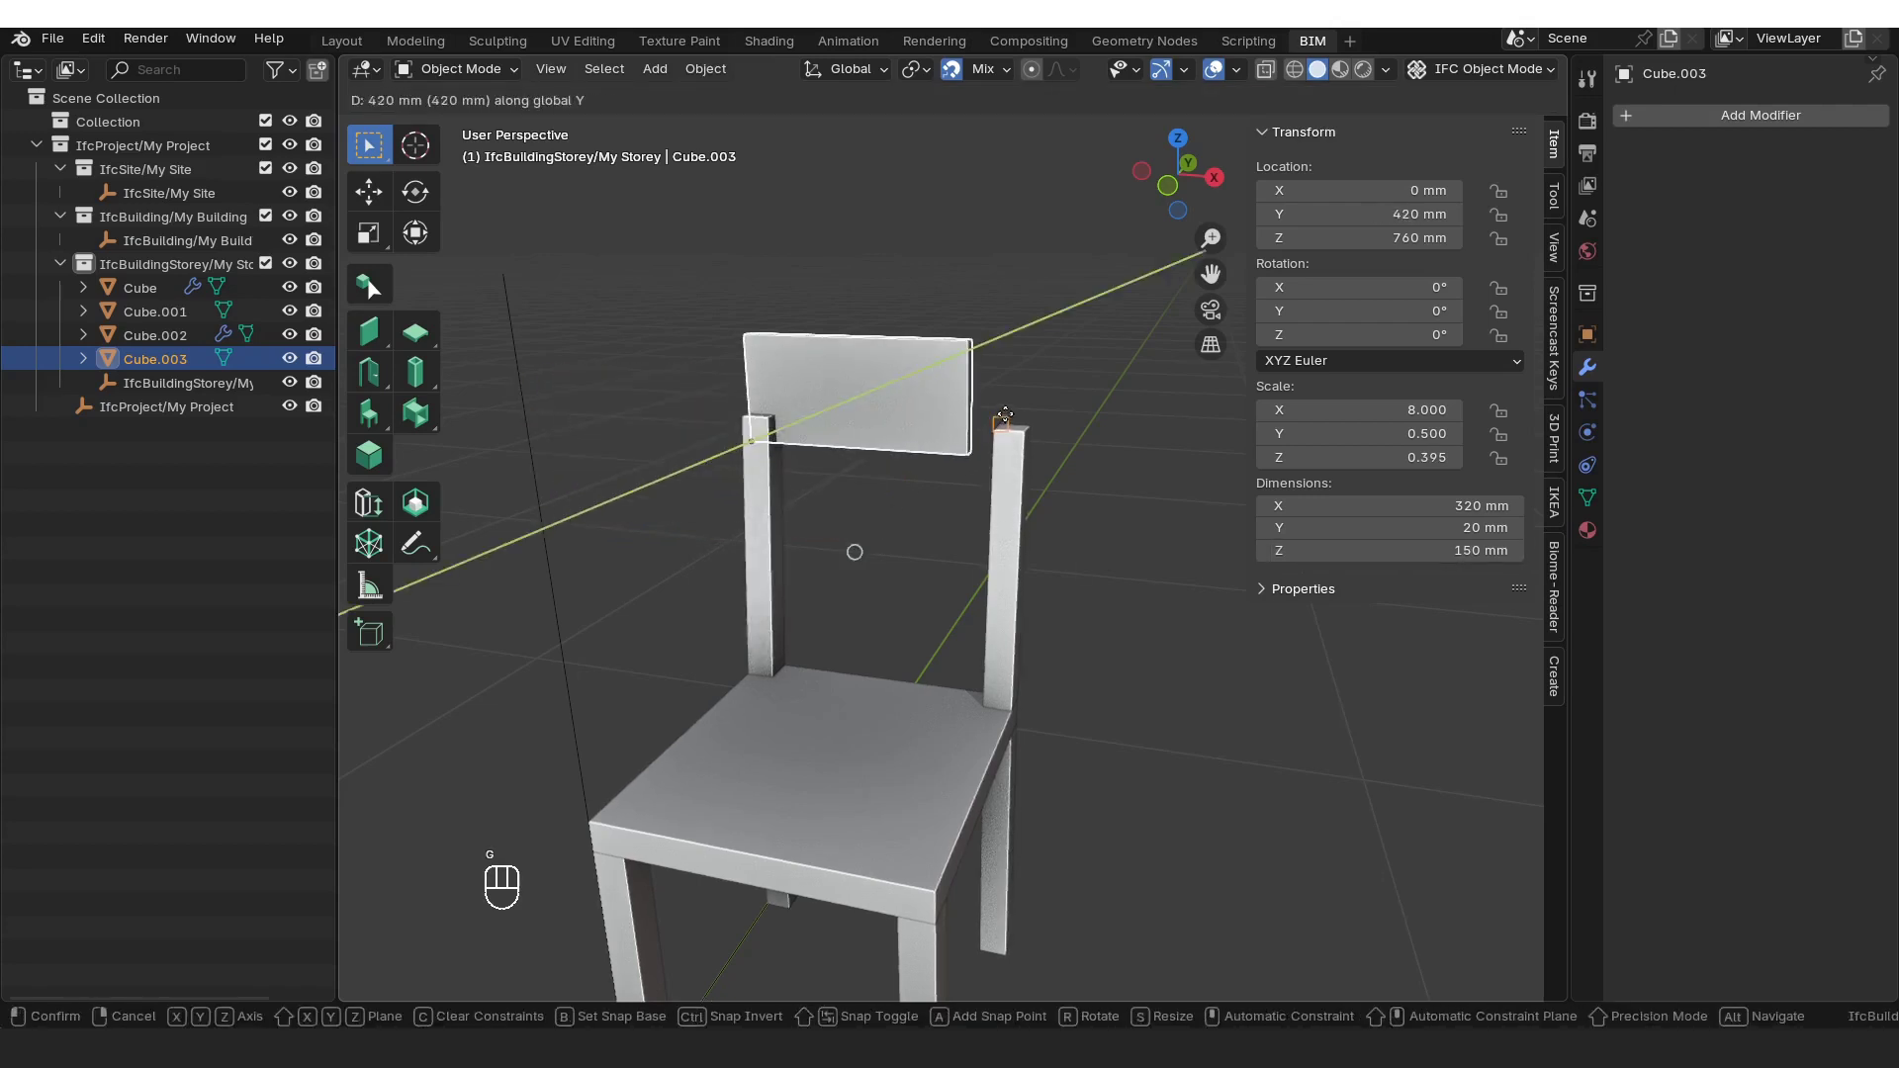
pyautogui.click(1000, 427)
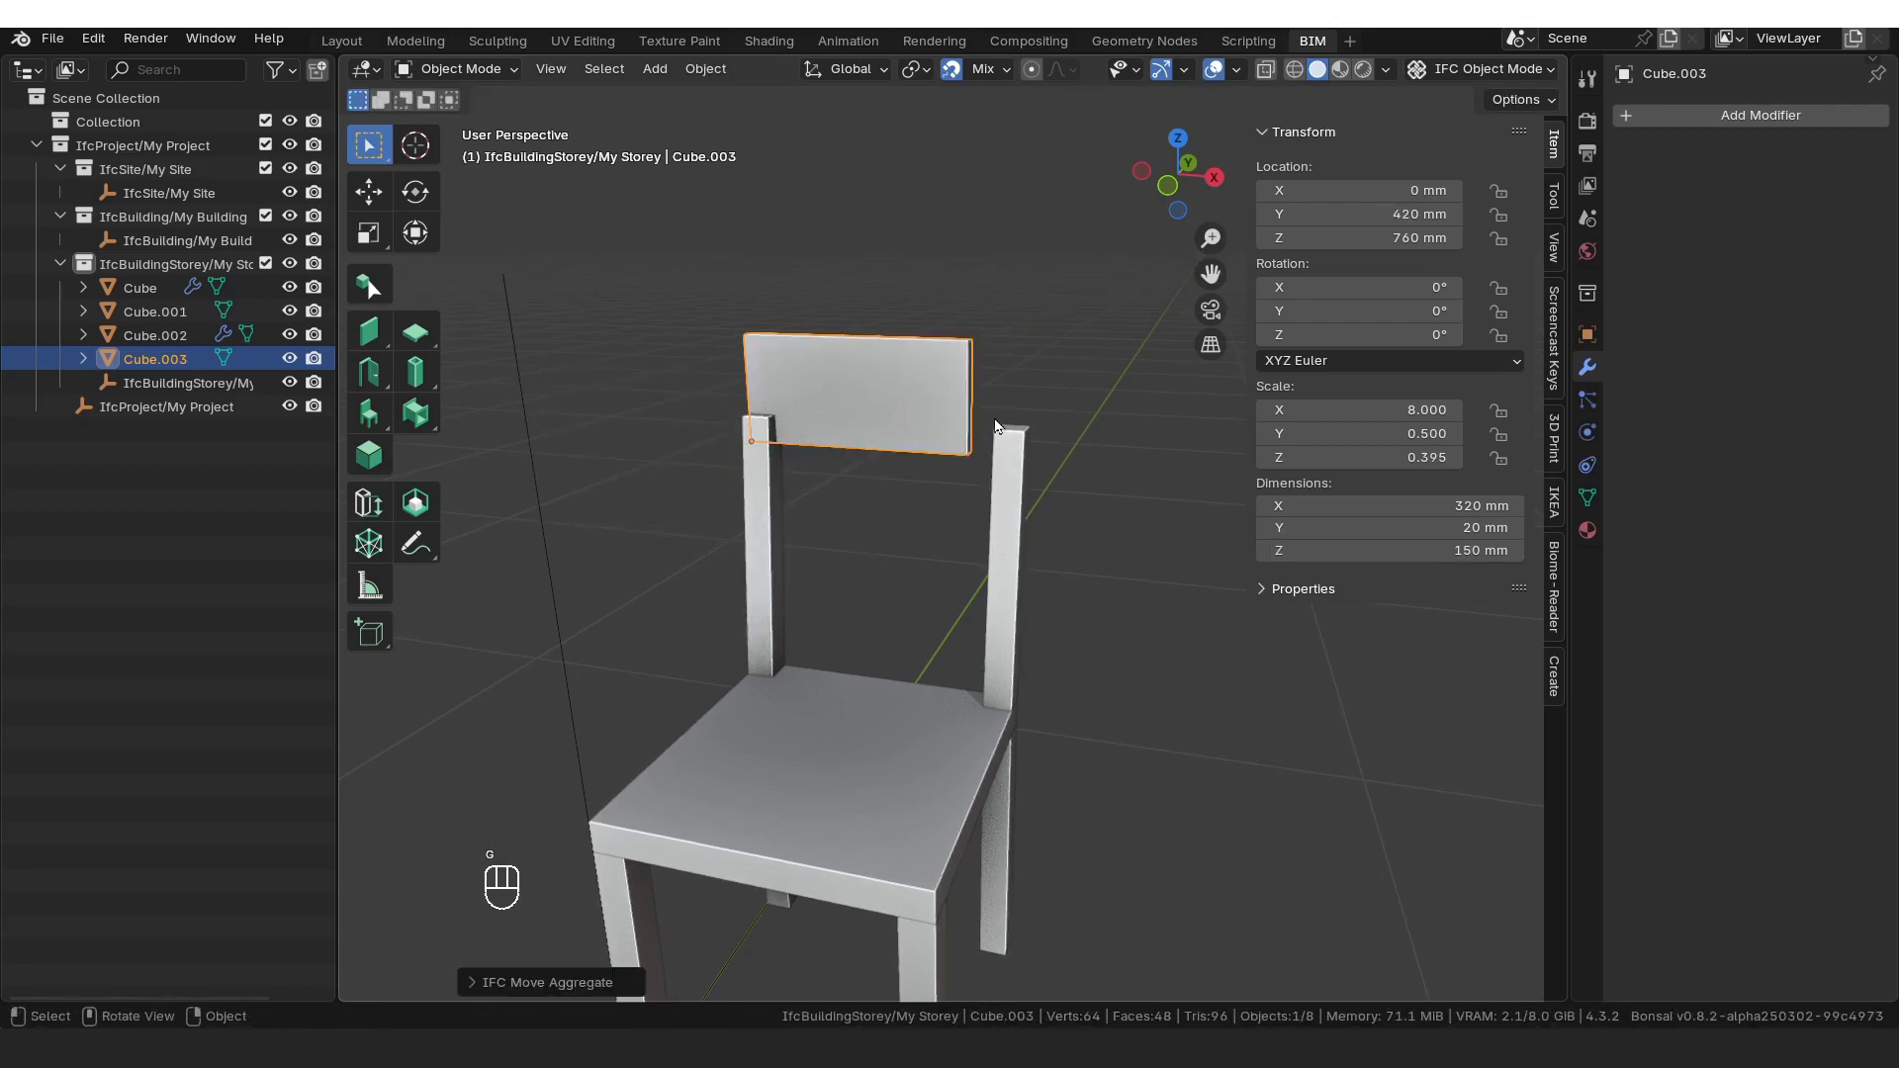
pyautogui.press('g')
pyautogui.press('y')
pyautogui.click(767, 420)
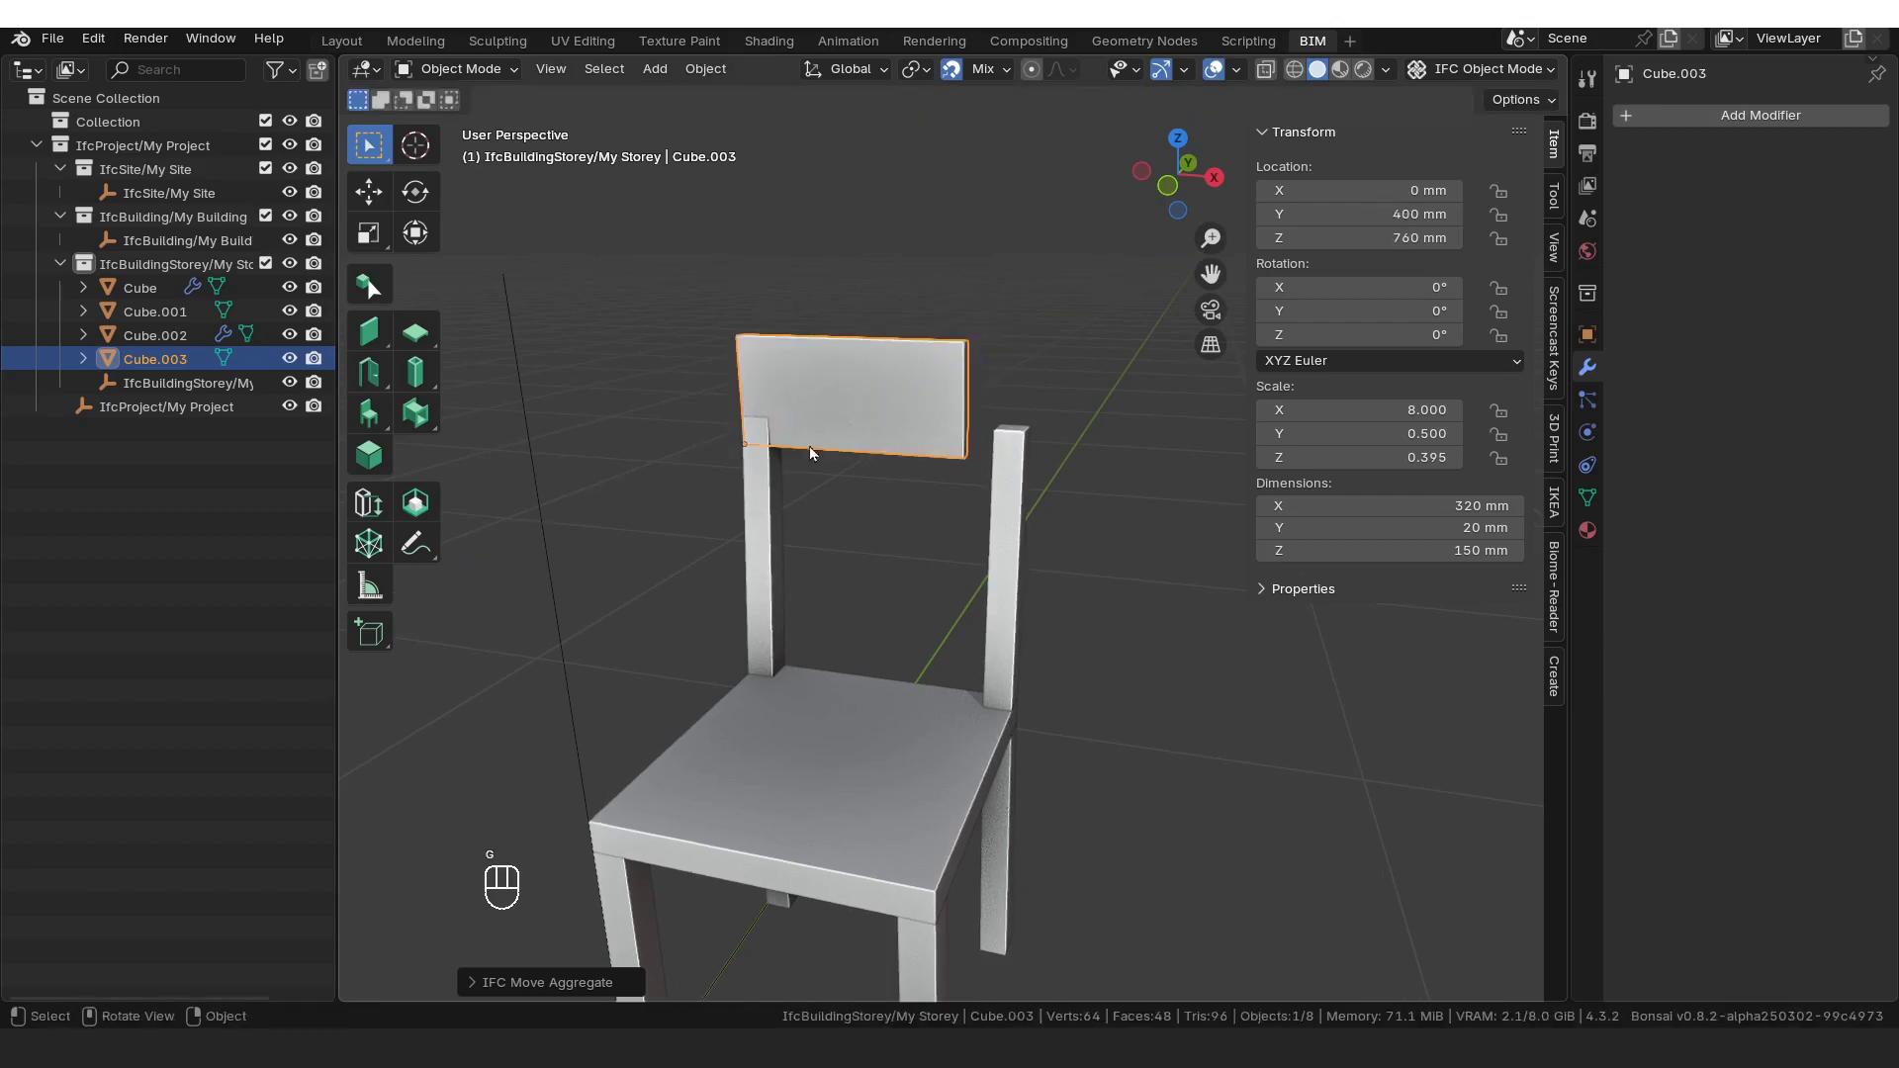
# Step: Lower the backrest panel to Z 650 mm and shift it along X to 40 mm so it sits between the posts
pyautogui.press('g')
pyautogui.press('z')
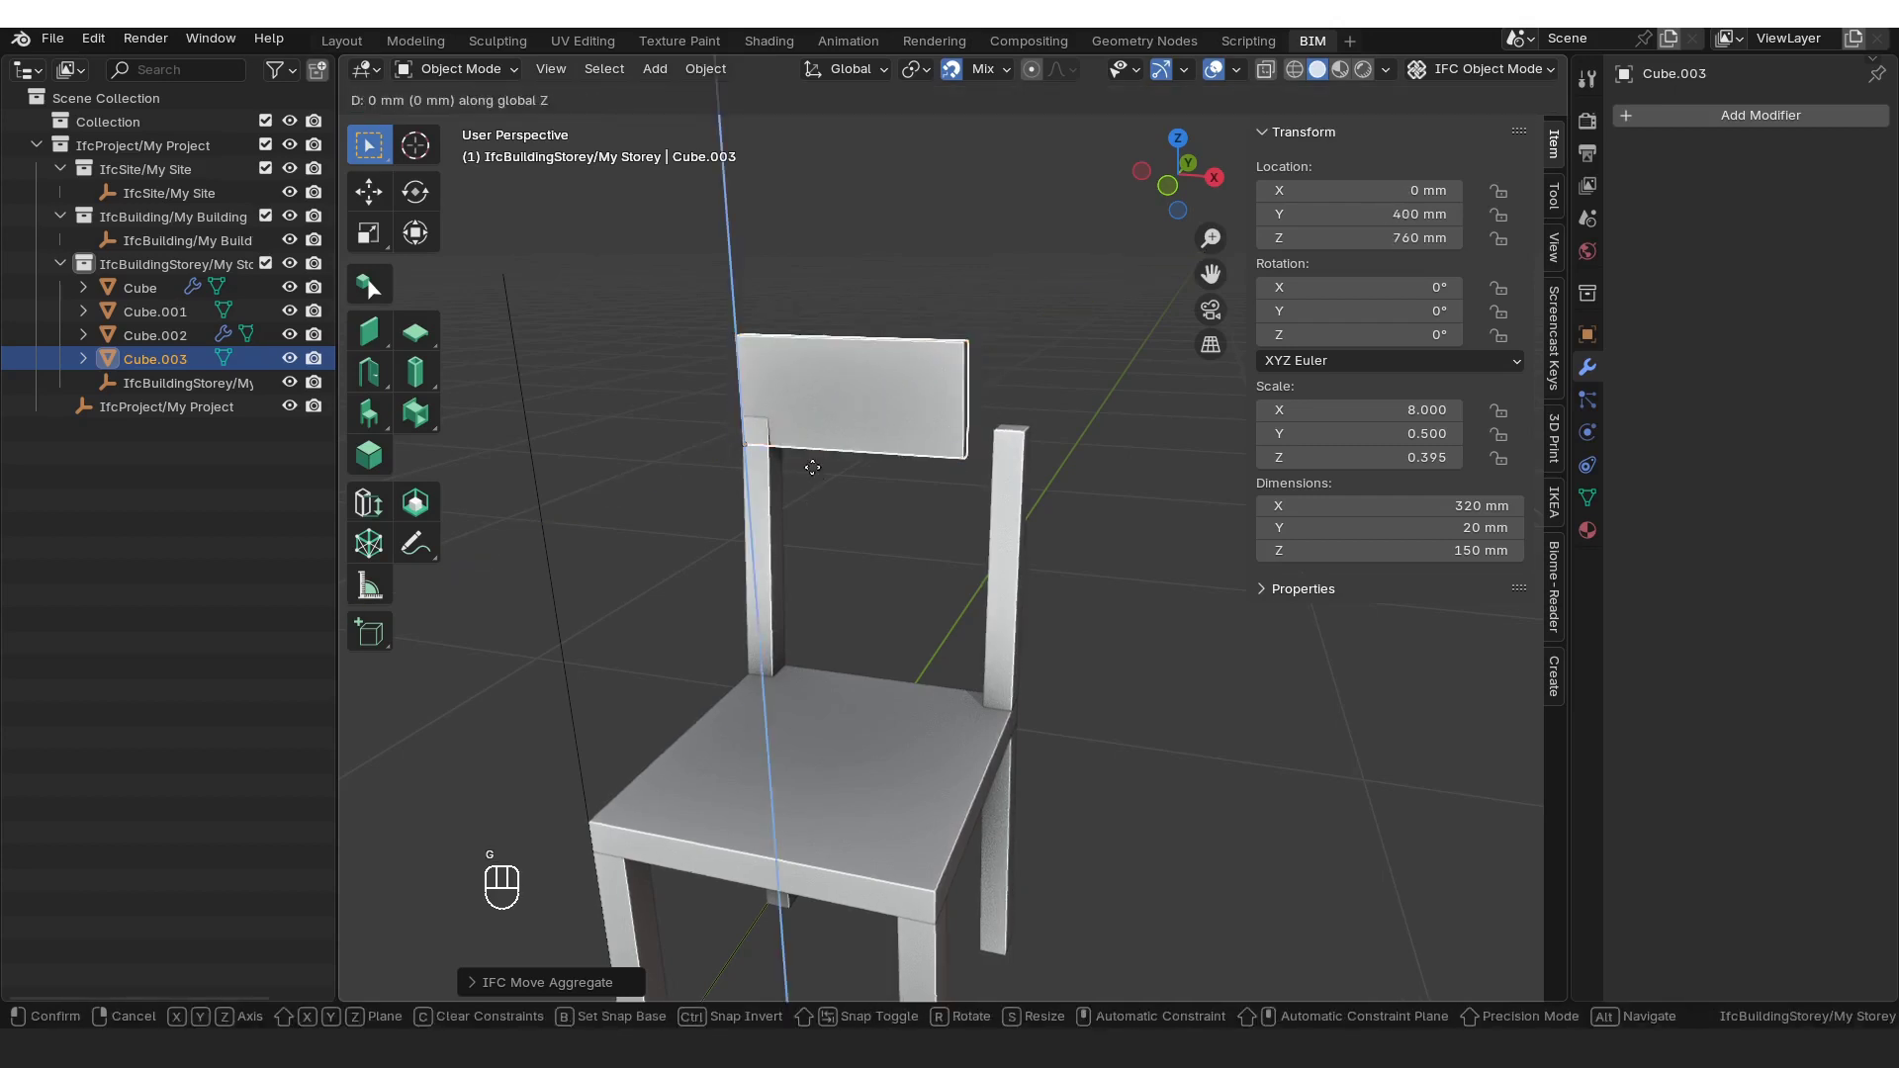
pyautogui.click(780, 405)
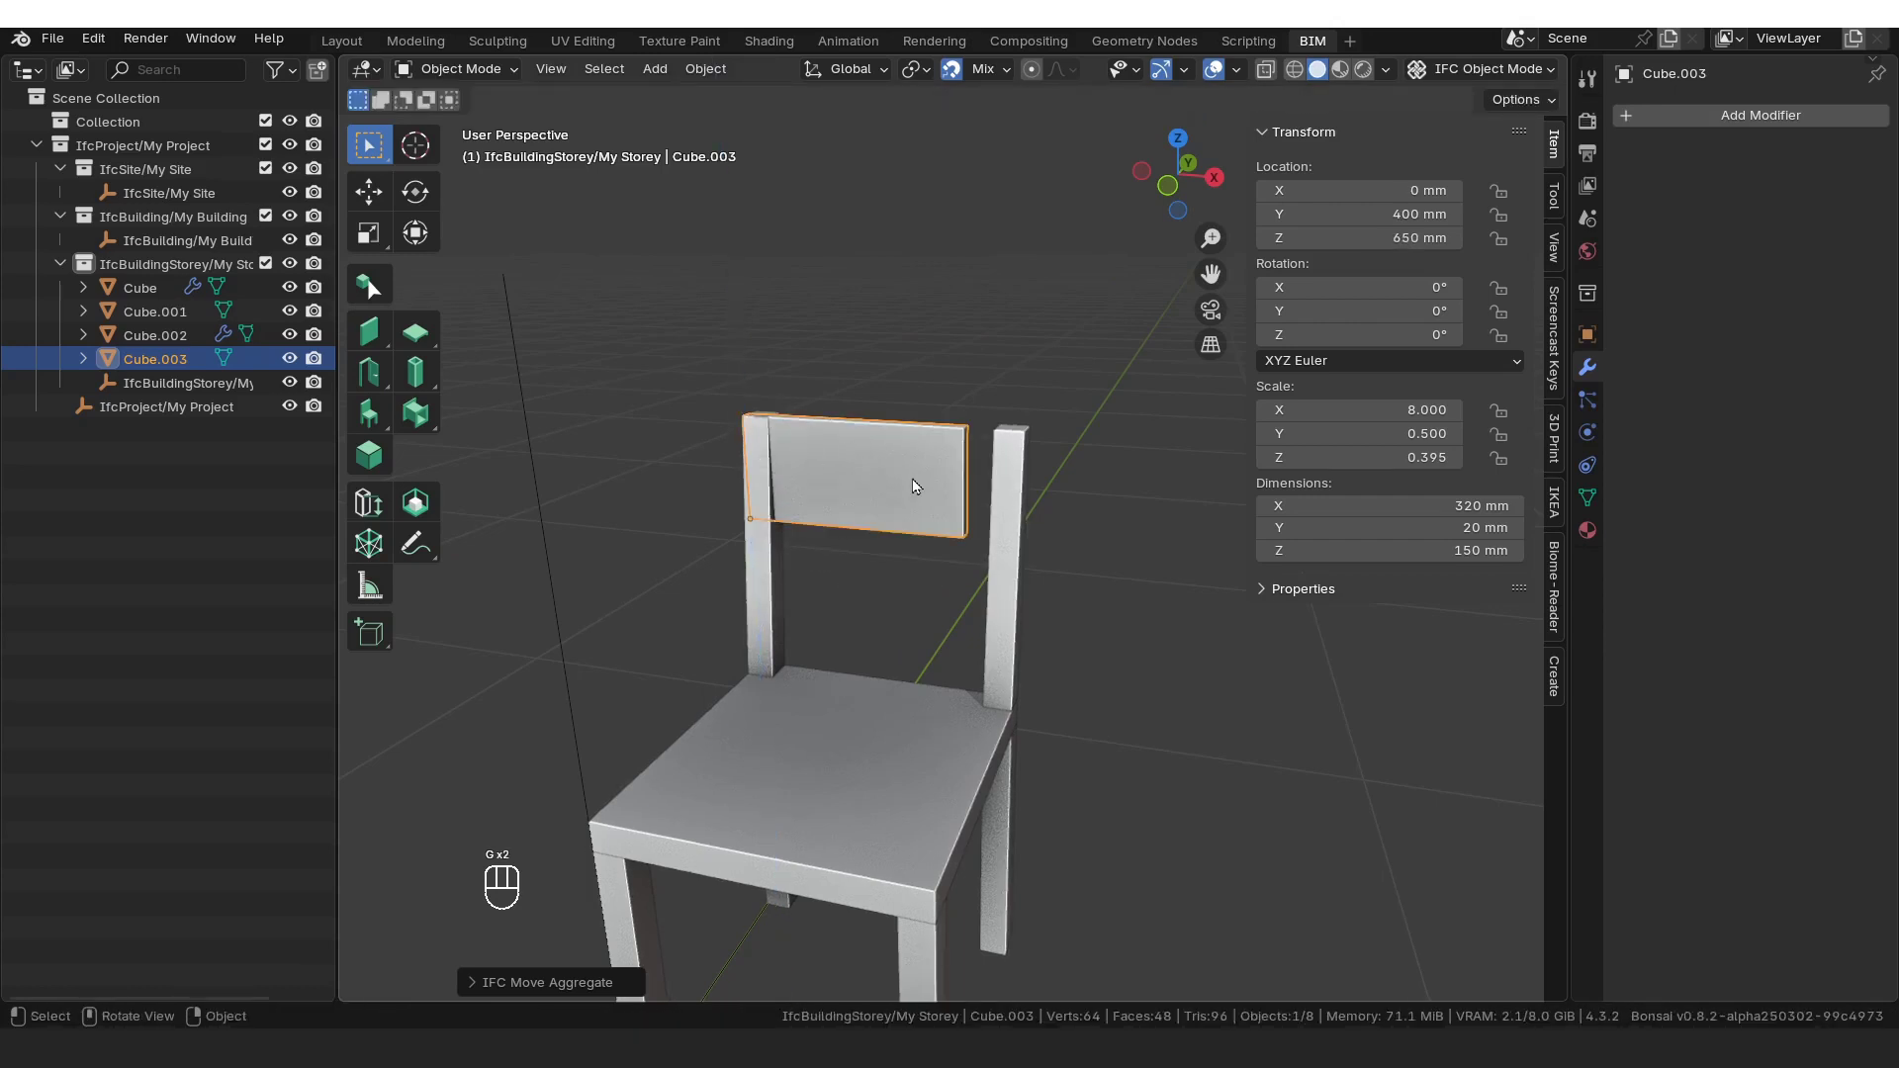
pyautogui.press('g')
pyautogui.press('x')
pyautogui.click(892, 634)
pyautogui.moveTo(892, 634); pyautogui.dragTo(1083, 584, button='middle')
pyautogui.scroll(-4, 1083, 584)
pyautogui.scroll(4, 1007, 615)
pyautogui.moveTo(995, 667); pyautogui.dragTo(1080, 441, button='middle')
pyautogui.click(1080, 441)
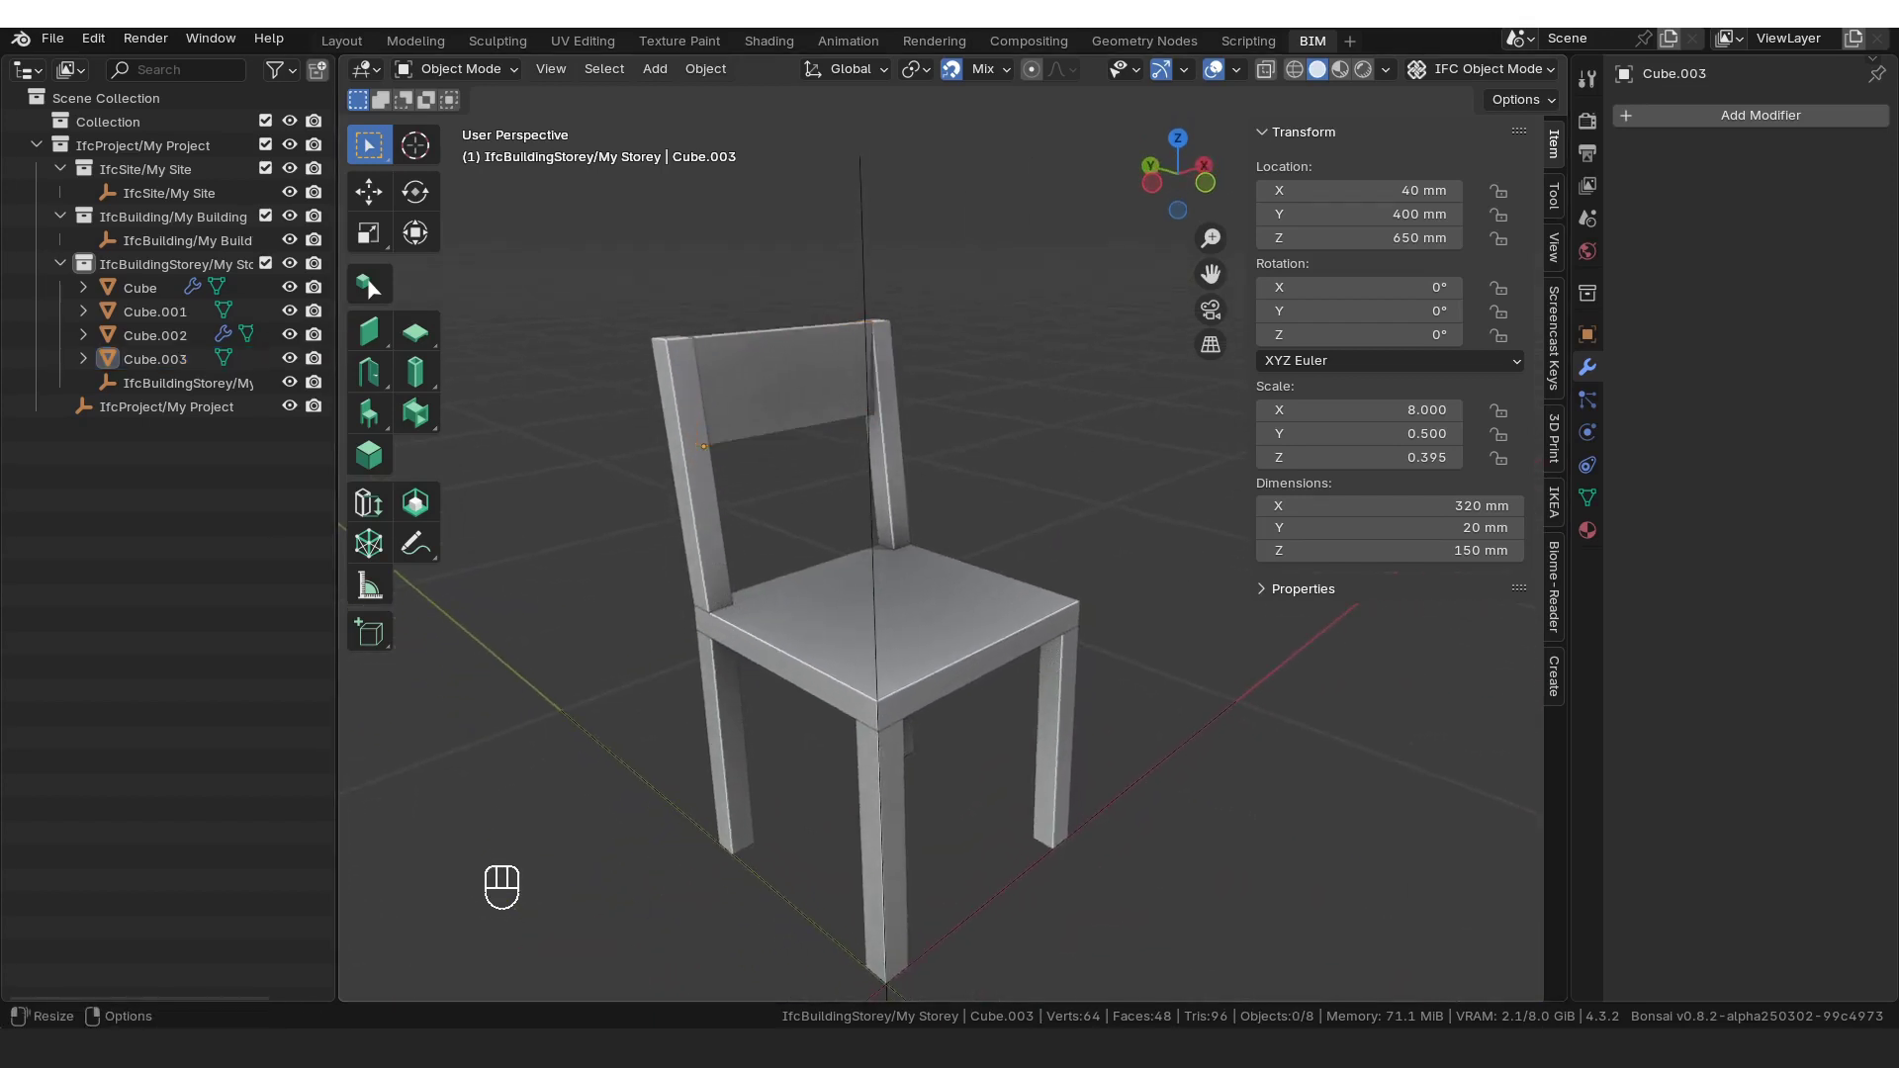
# Step: Select the backrest panel, posts, seat and legs and convert them to meshes, applying their Array modifiers
pyautogui.click(140, 288)
pyautogui.click(781, 372)
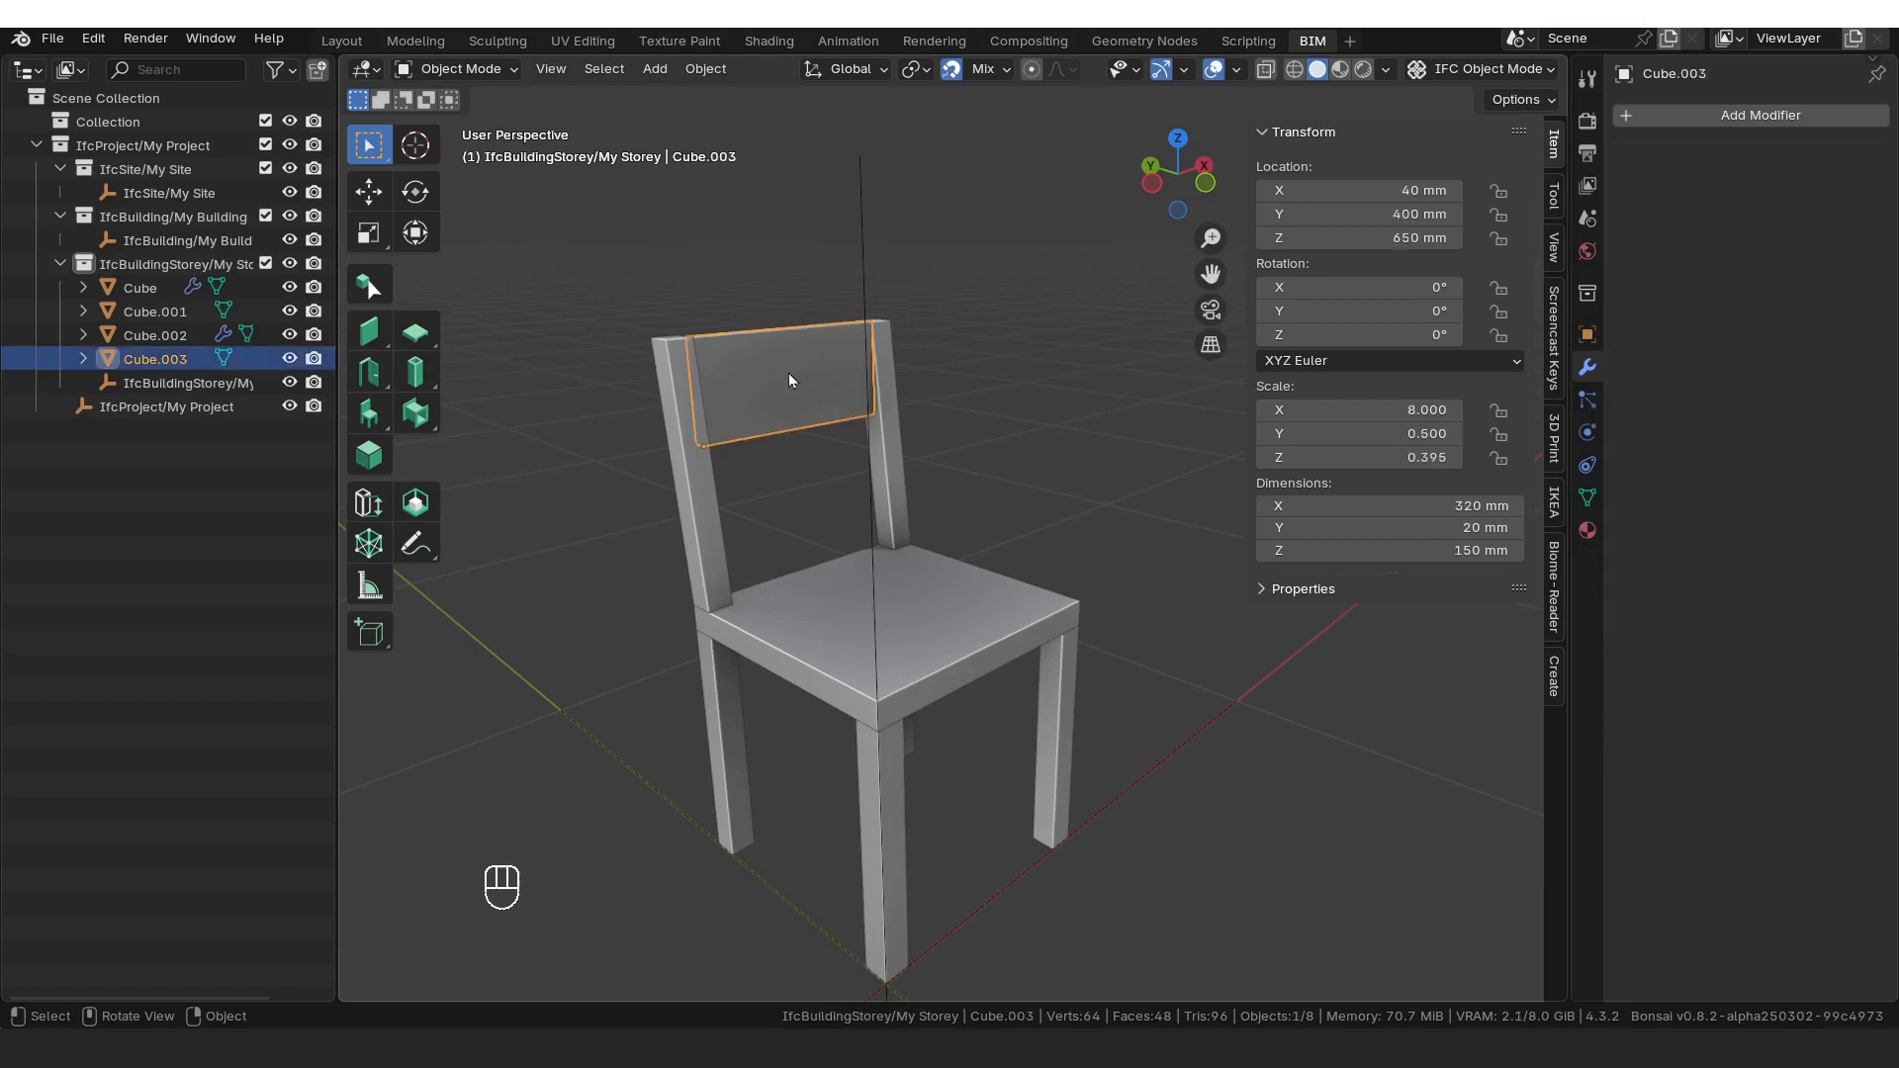
pyautogui.keyDown('shift'); pyautogui.click(891, 455); pyautogui.keyUp('shift')
pyautogui.keyDown('shift'); pyautogui.click(940, 627); pyautogui.keyUp('shift')
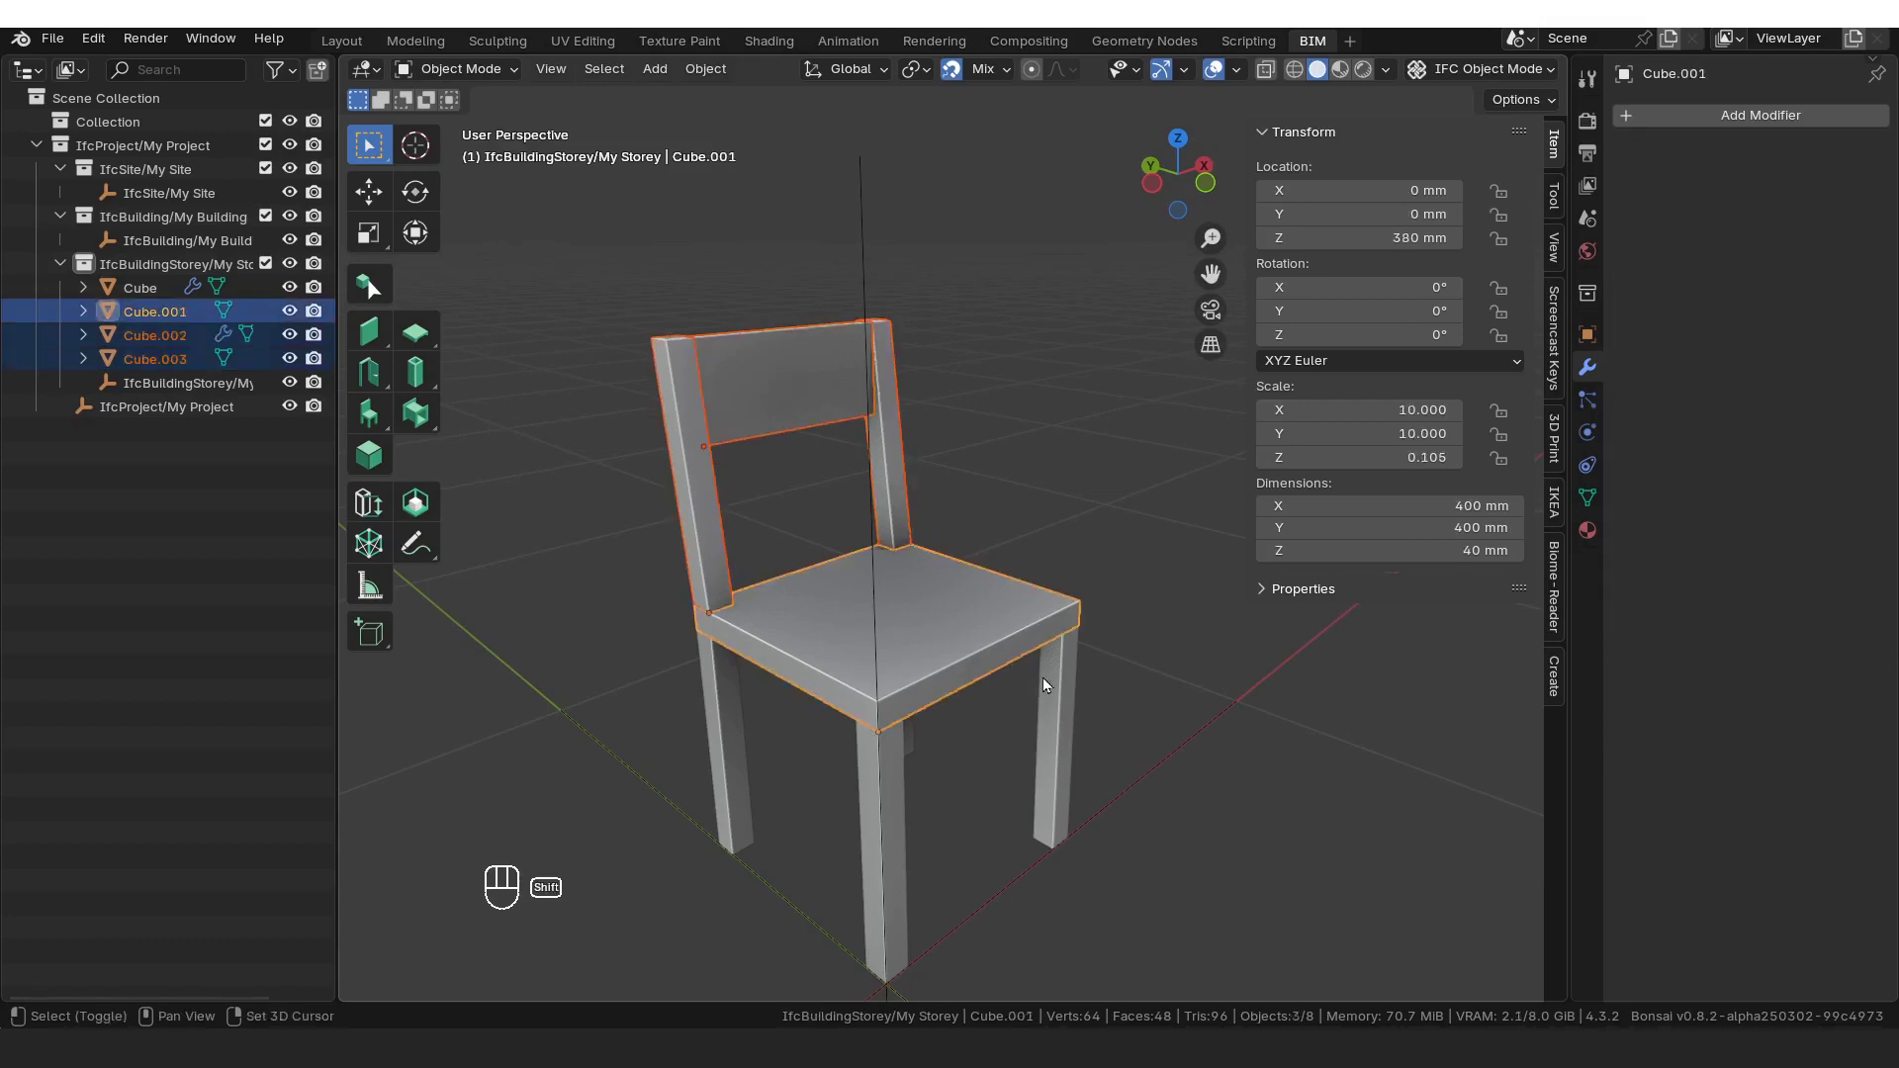
pyautogui.keyDown('shift'); pyautogui.click(1042, 678); pyautogui.keyUp('shift')
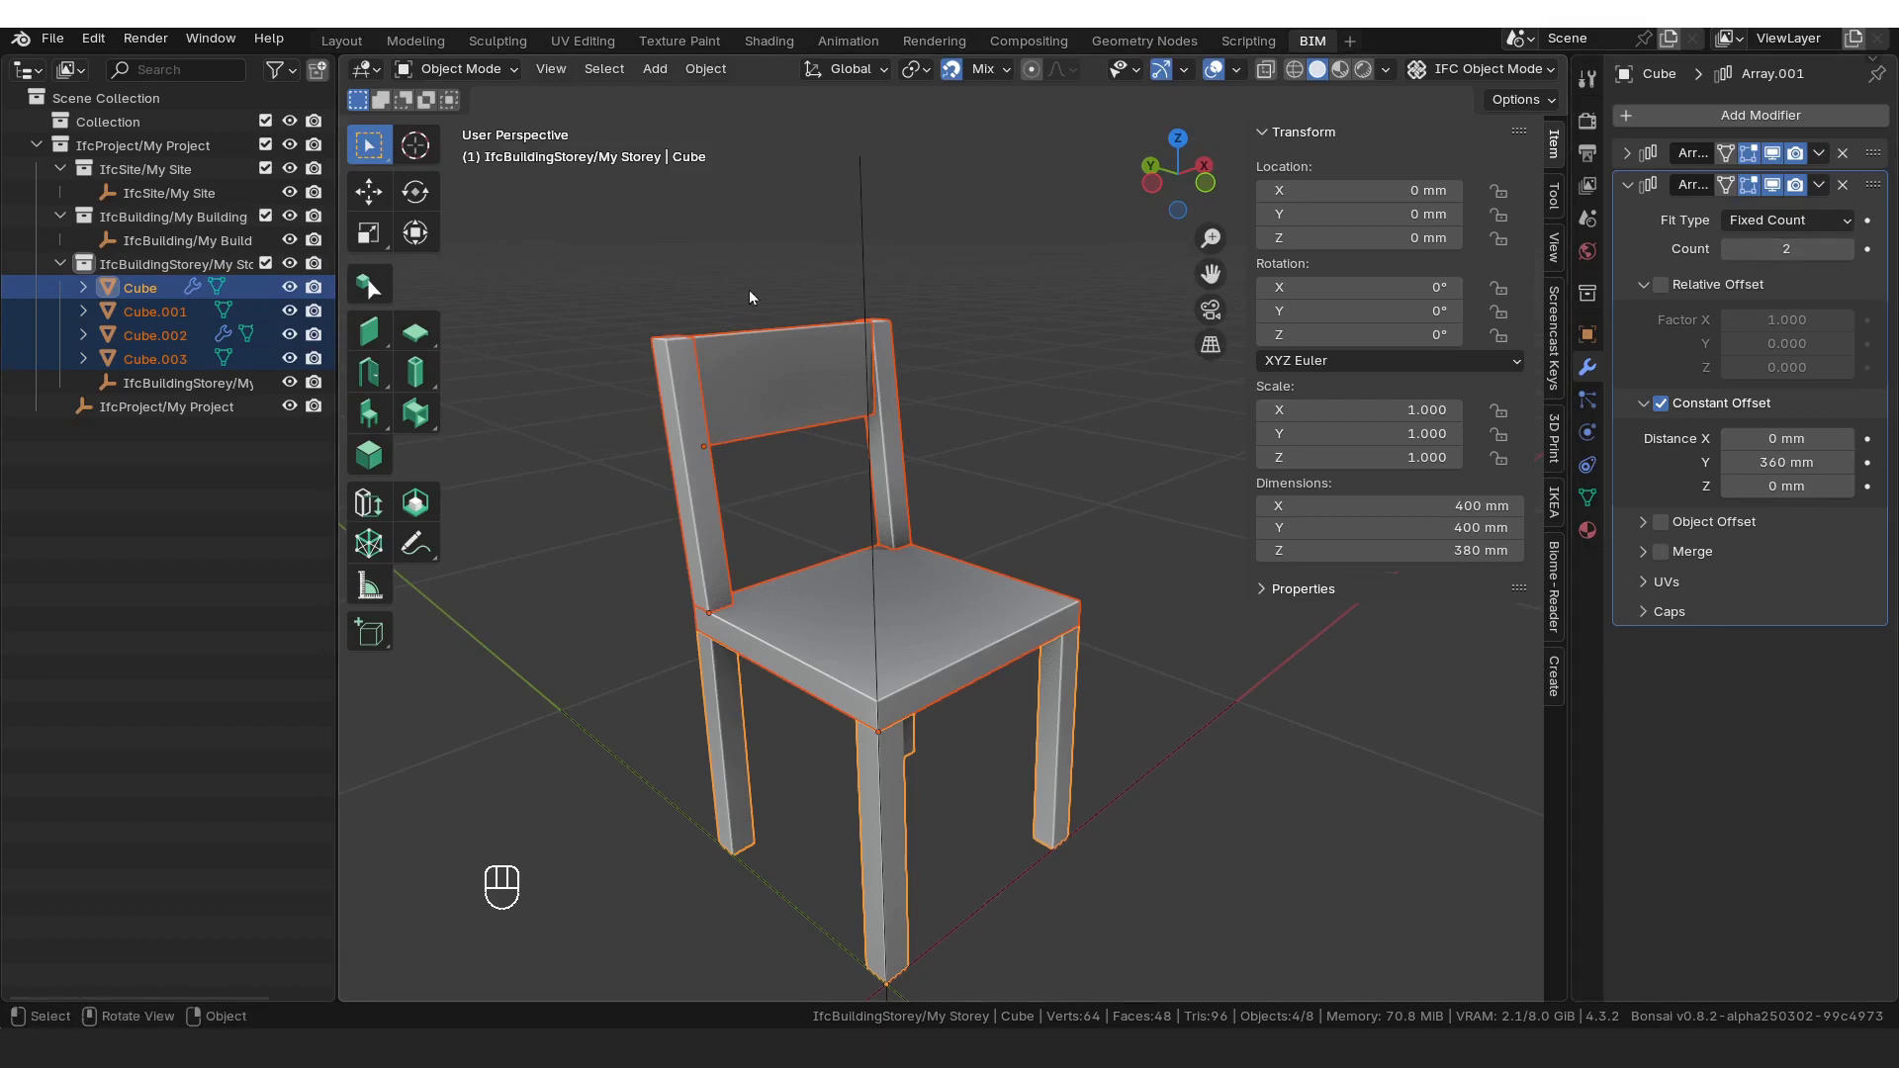
pyautogui.click(714, 72)
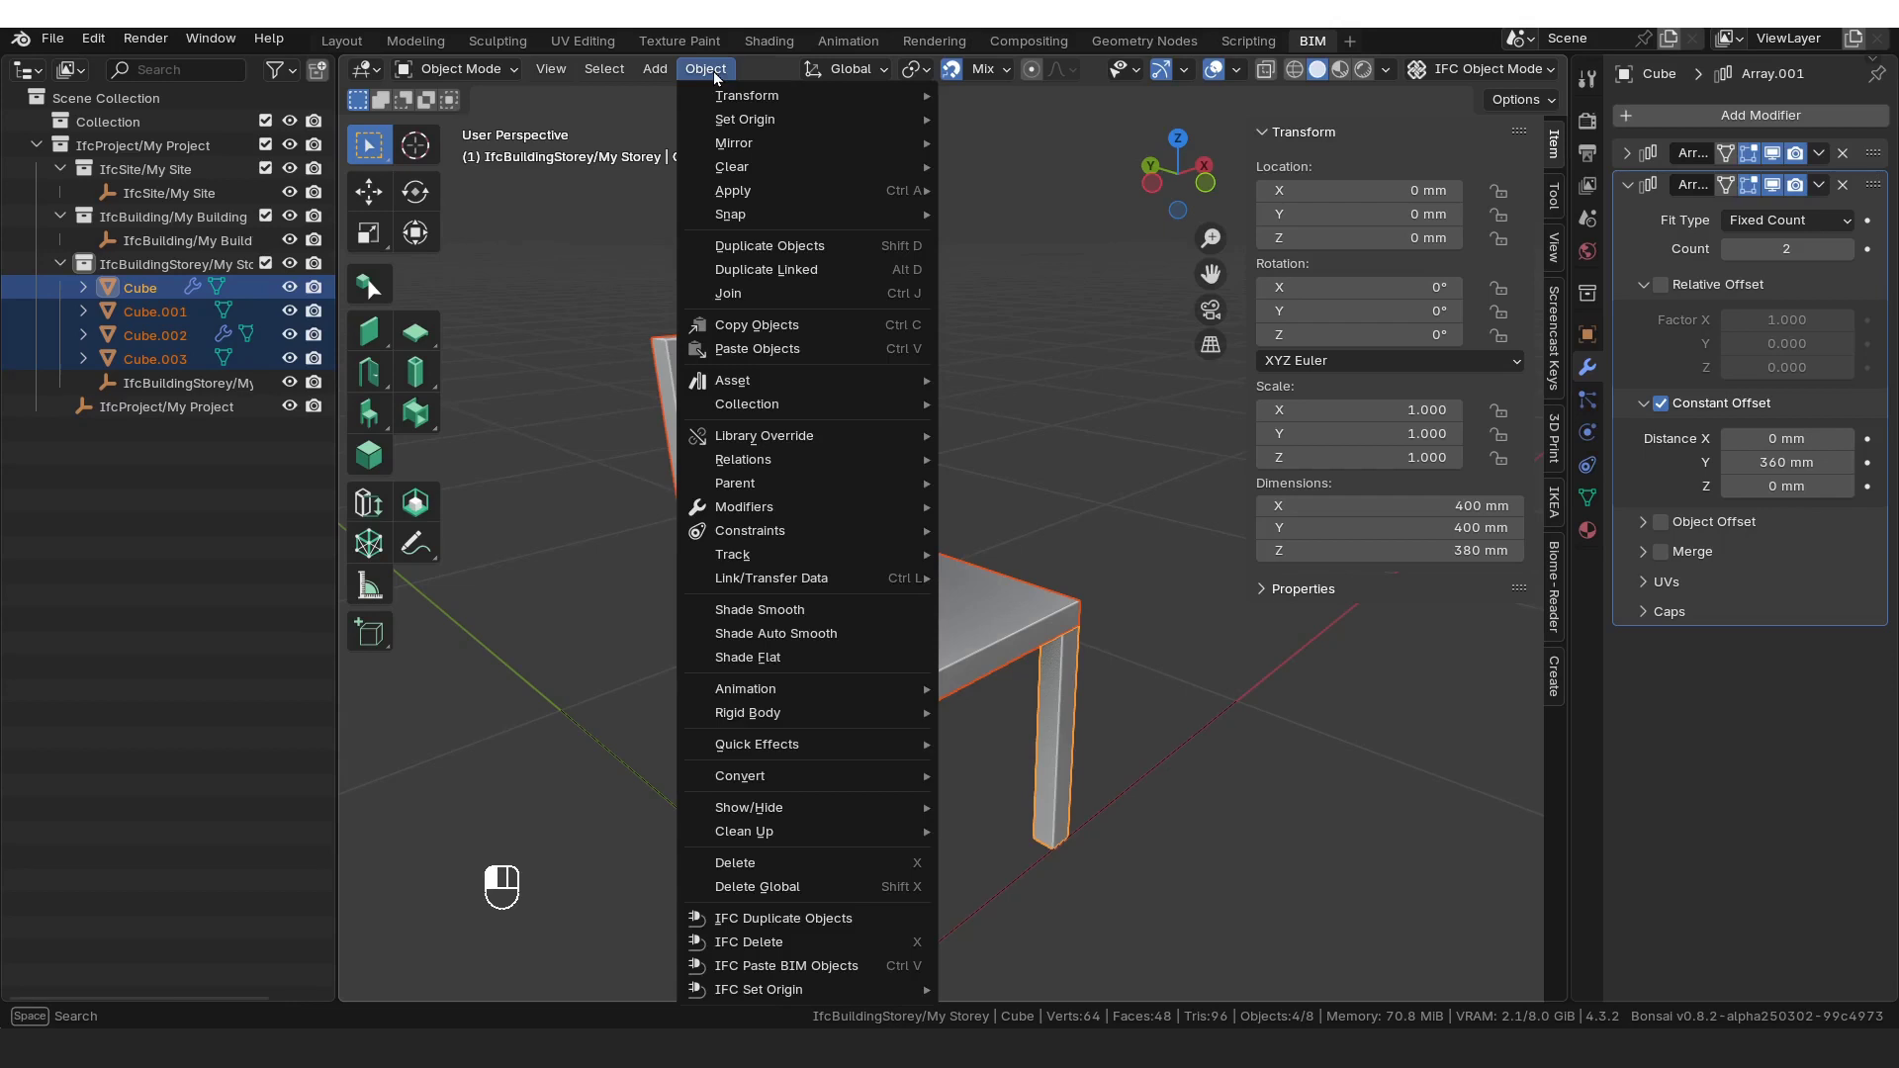
pyautogui.moveTo(822, 778)
pyautogui.click(1032, 781)
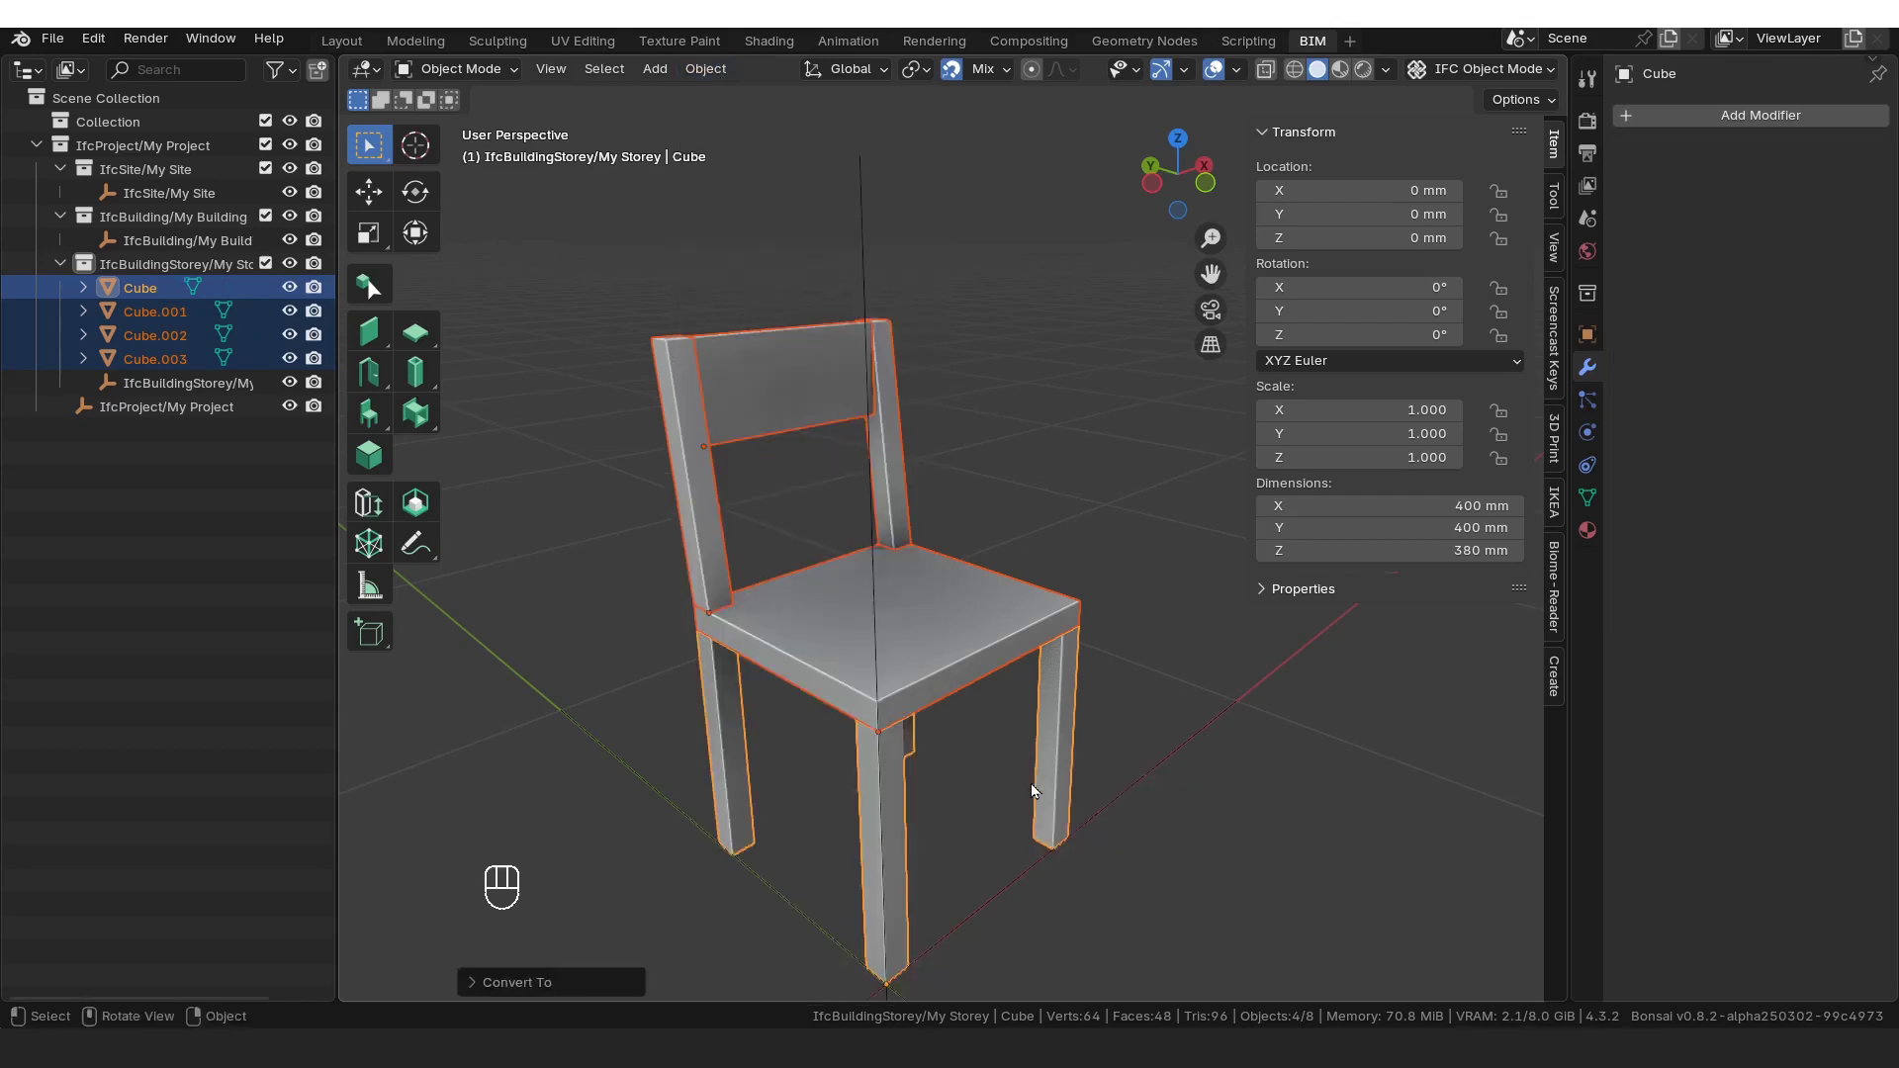
# Step: Join the backrest panel, posts and seat with the legs into a single chair object
pyautogui.click(894, 462)
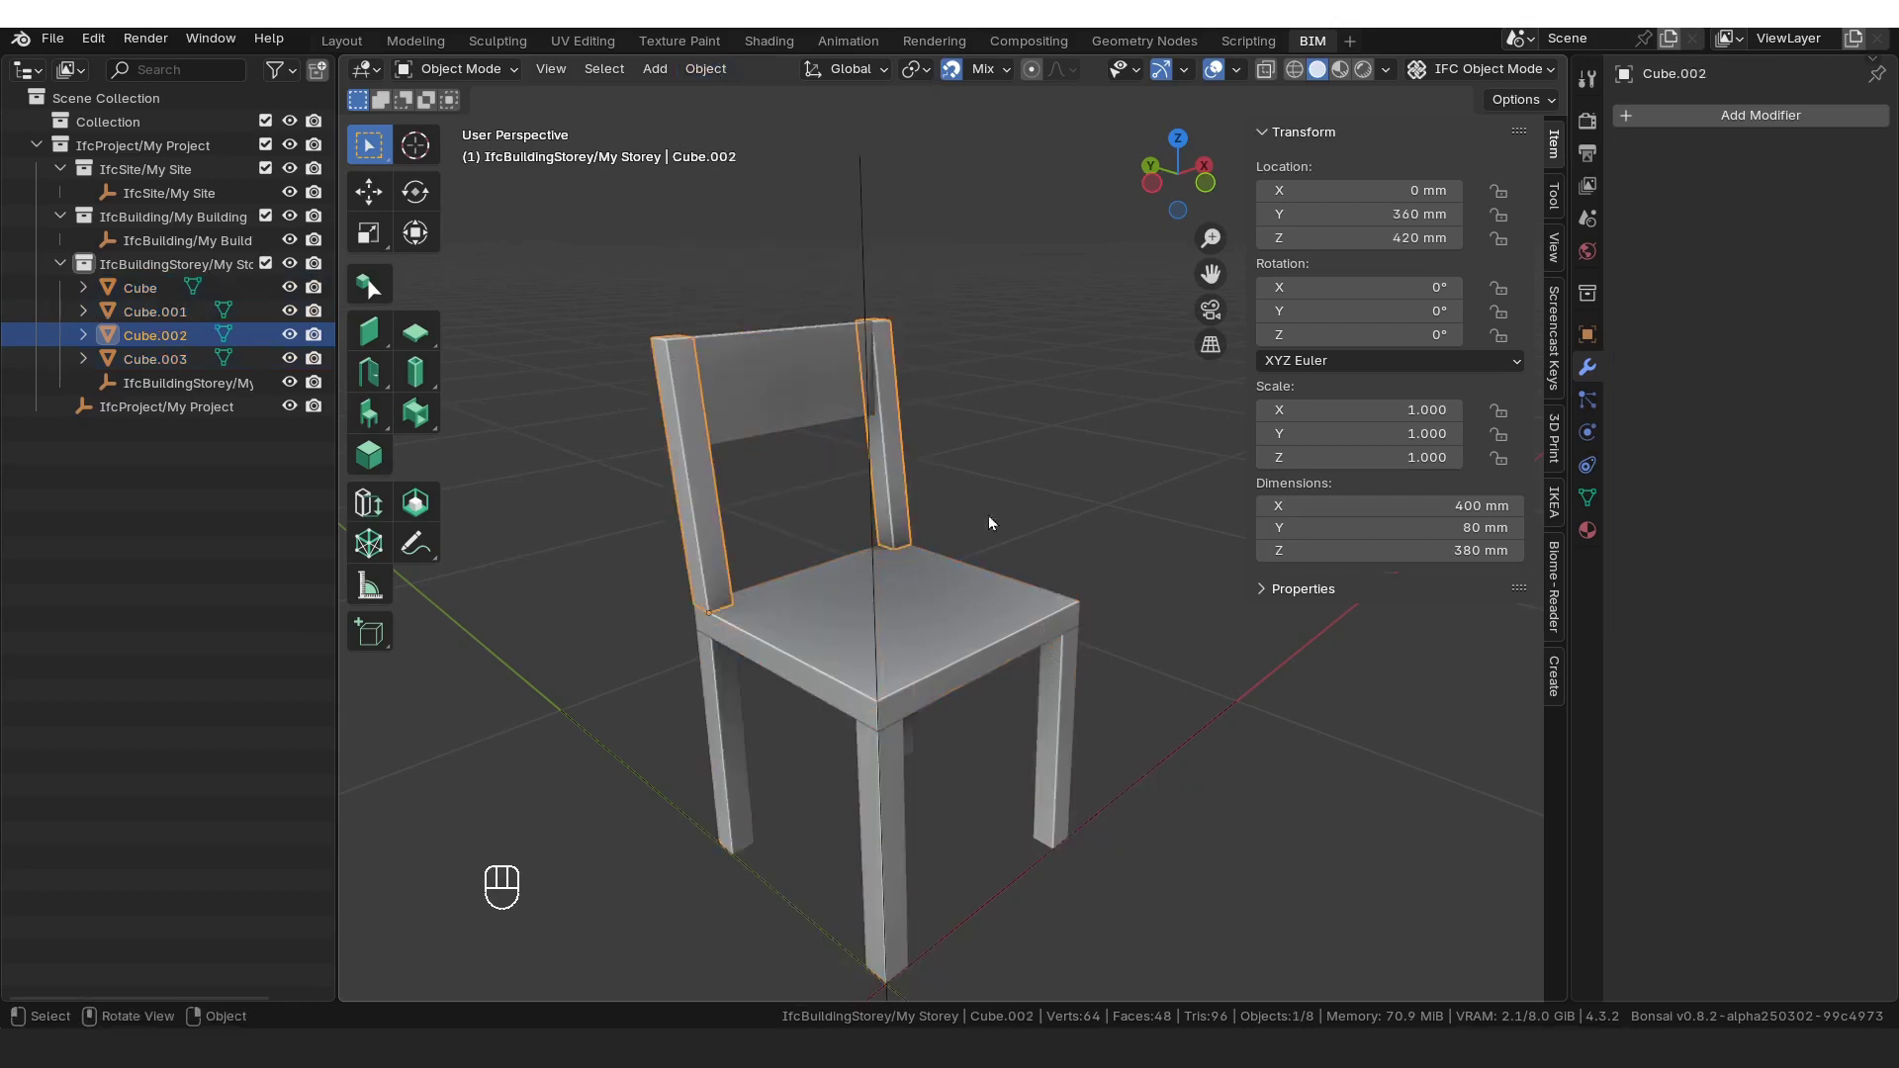
pyautogui.click(818, 378)
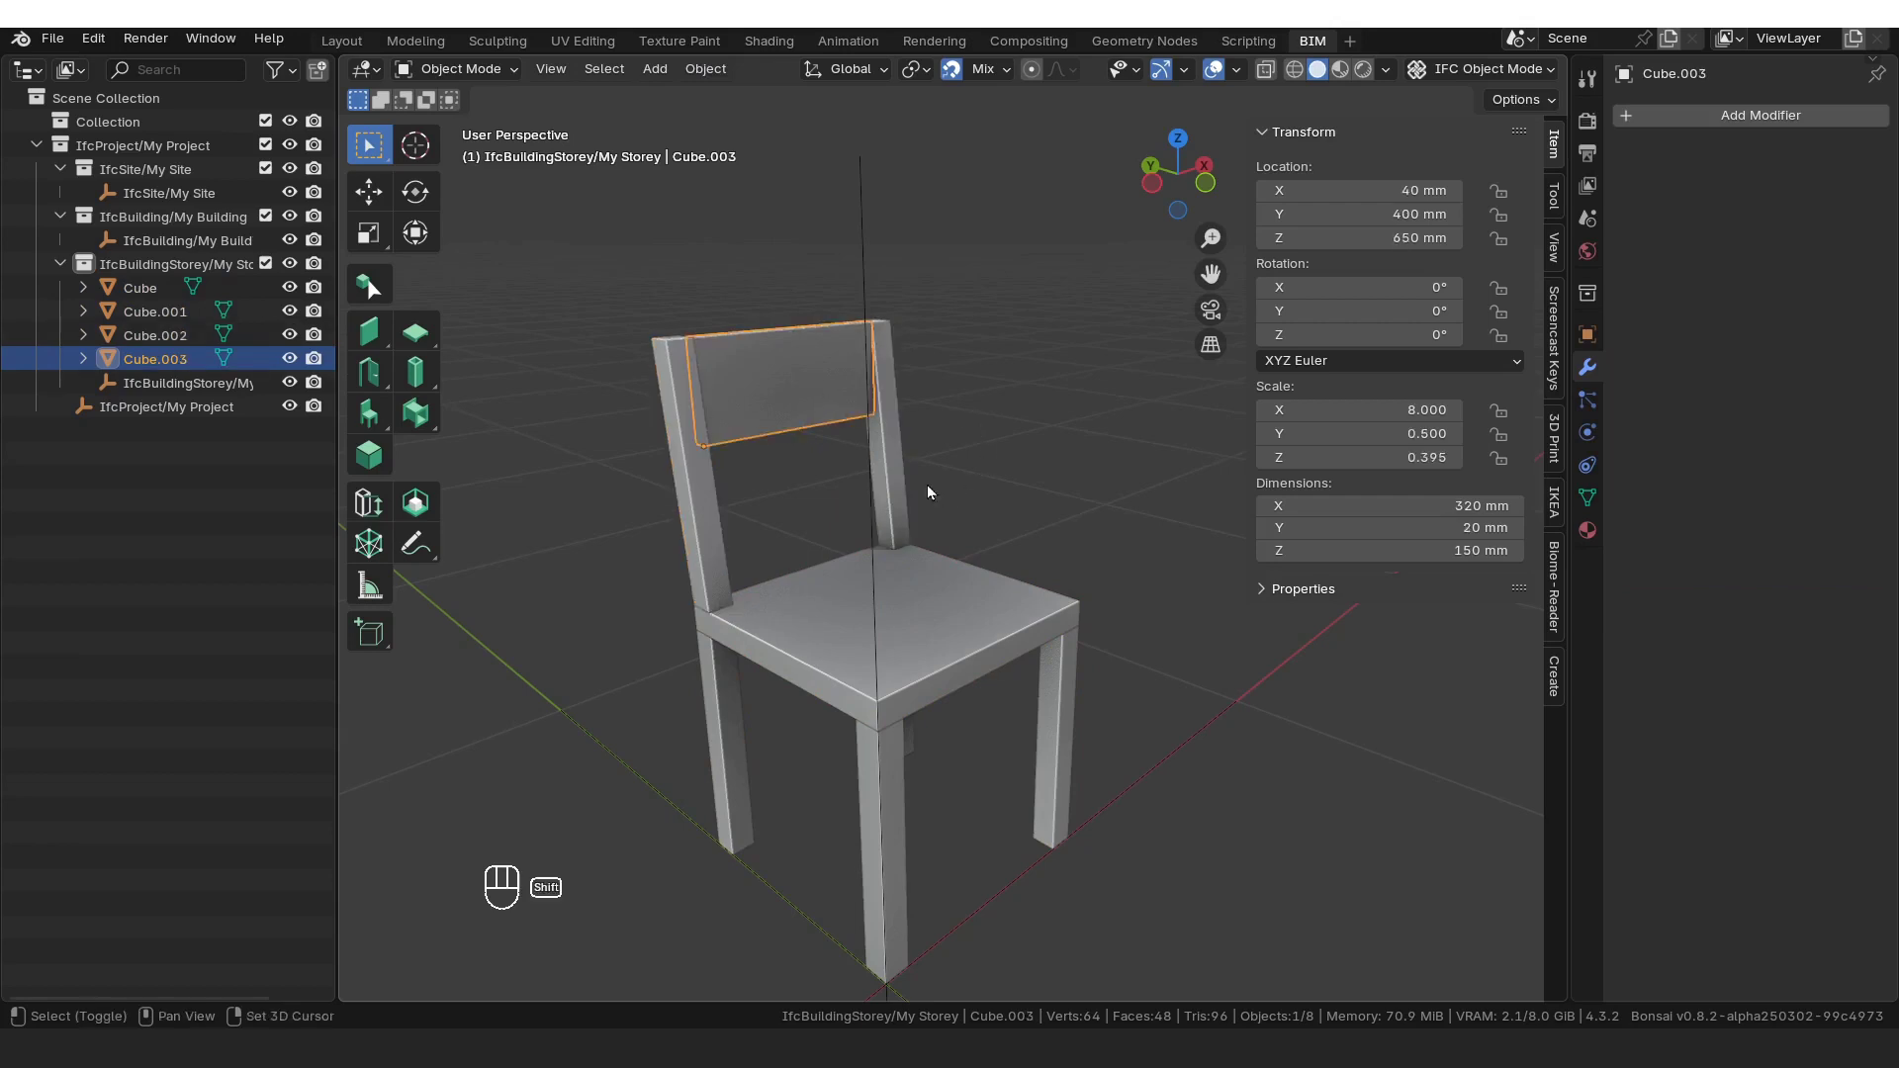
pyautogui.keyDown('shift'); pyautogui.click(898, 484); pyautogui.keyUp('shift')
pyautogui.keyDown('shift'); pyautogui.click(972, 613); pyautogui.keyUp('shift')
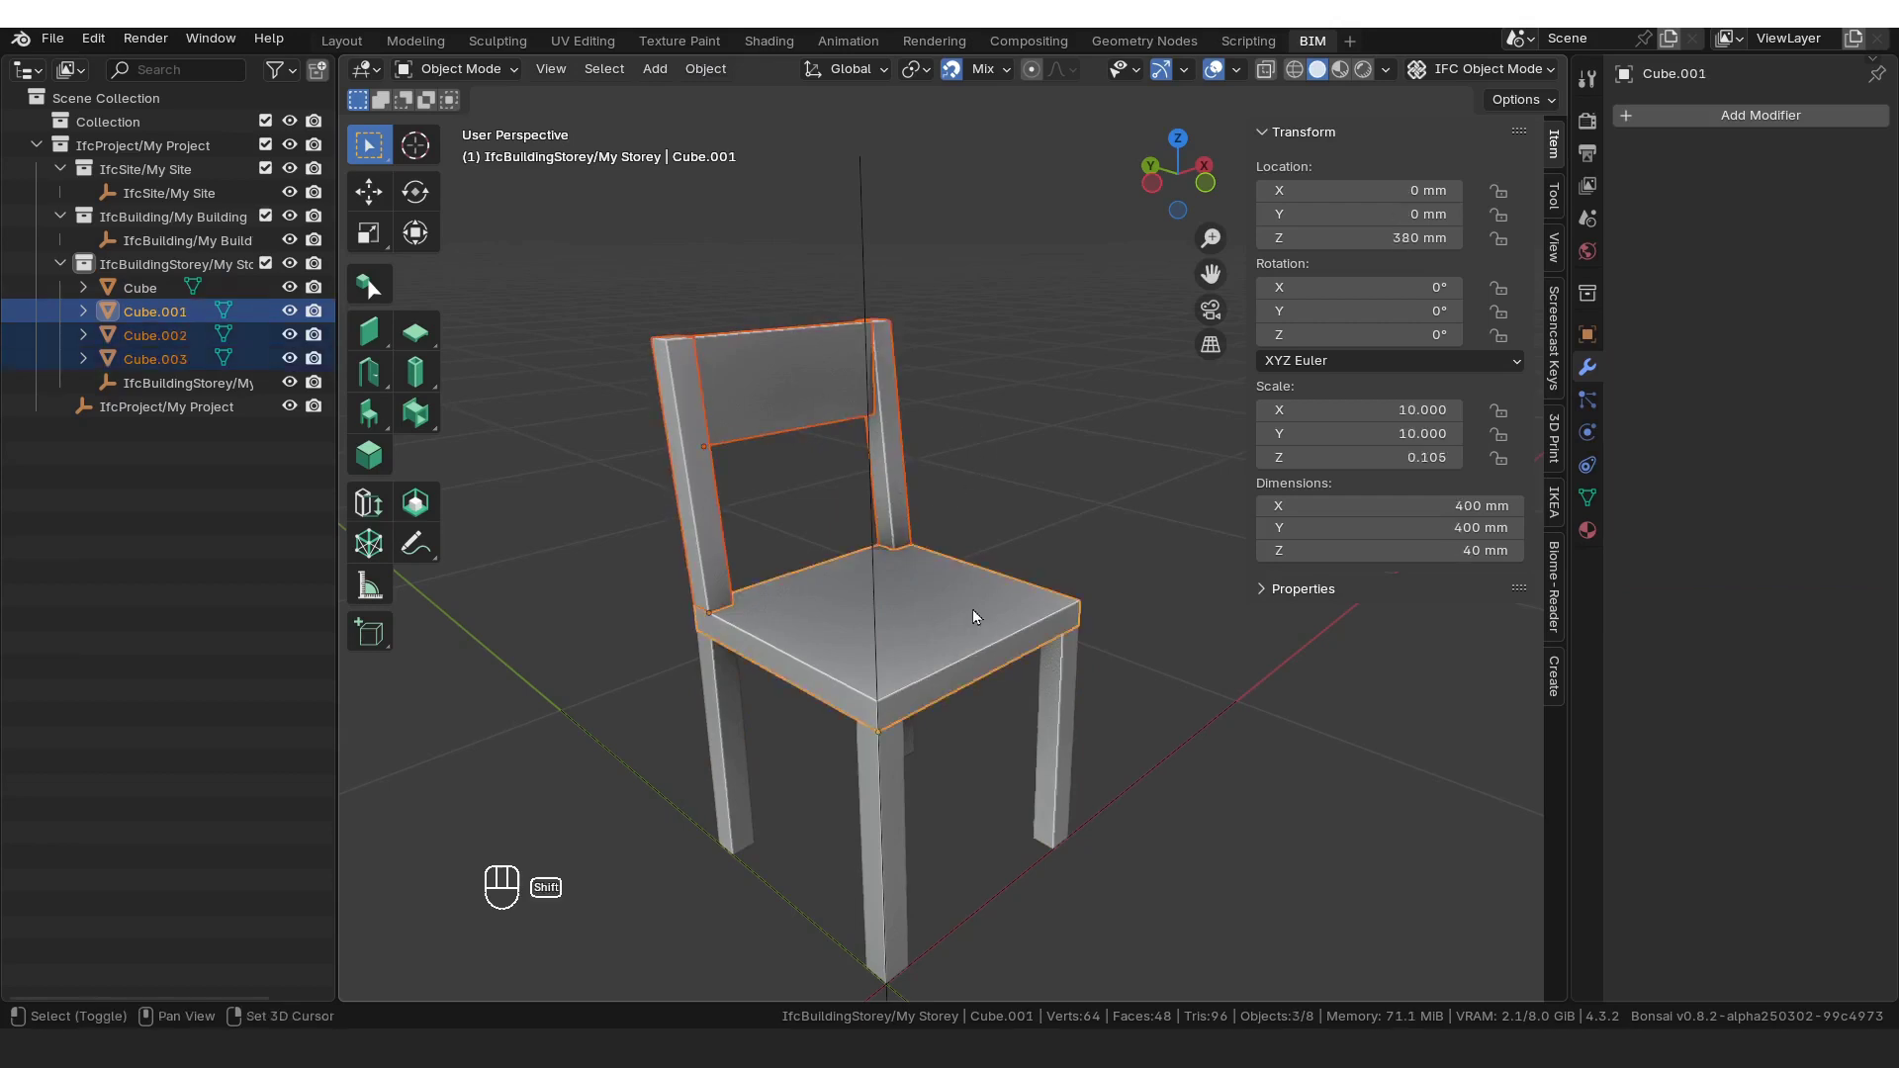
pyautogui.keyDown('shift'); pyautogui.click(1071, 726); pyautogui.keyUp('shift')
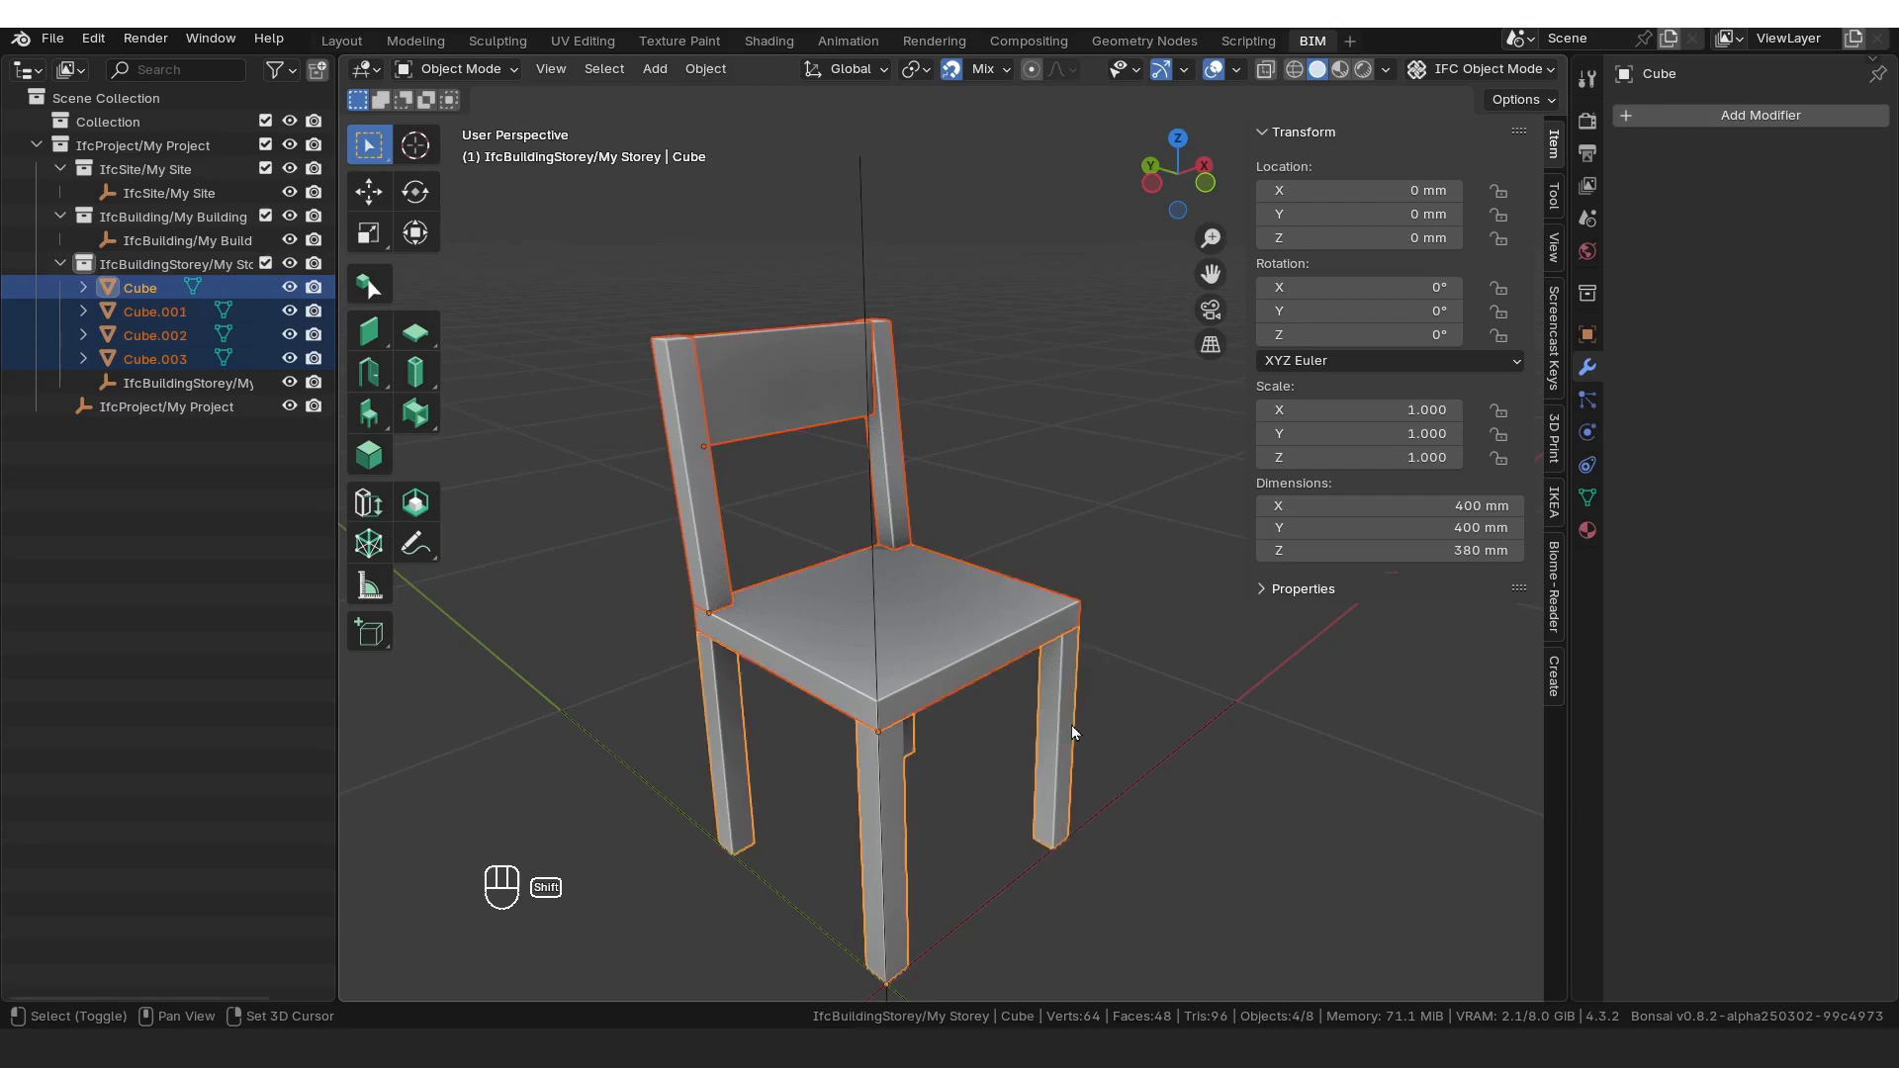
pyautogui.rightClick(799, 656)
pyautogui.click(736, 524)
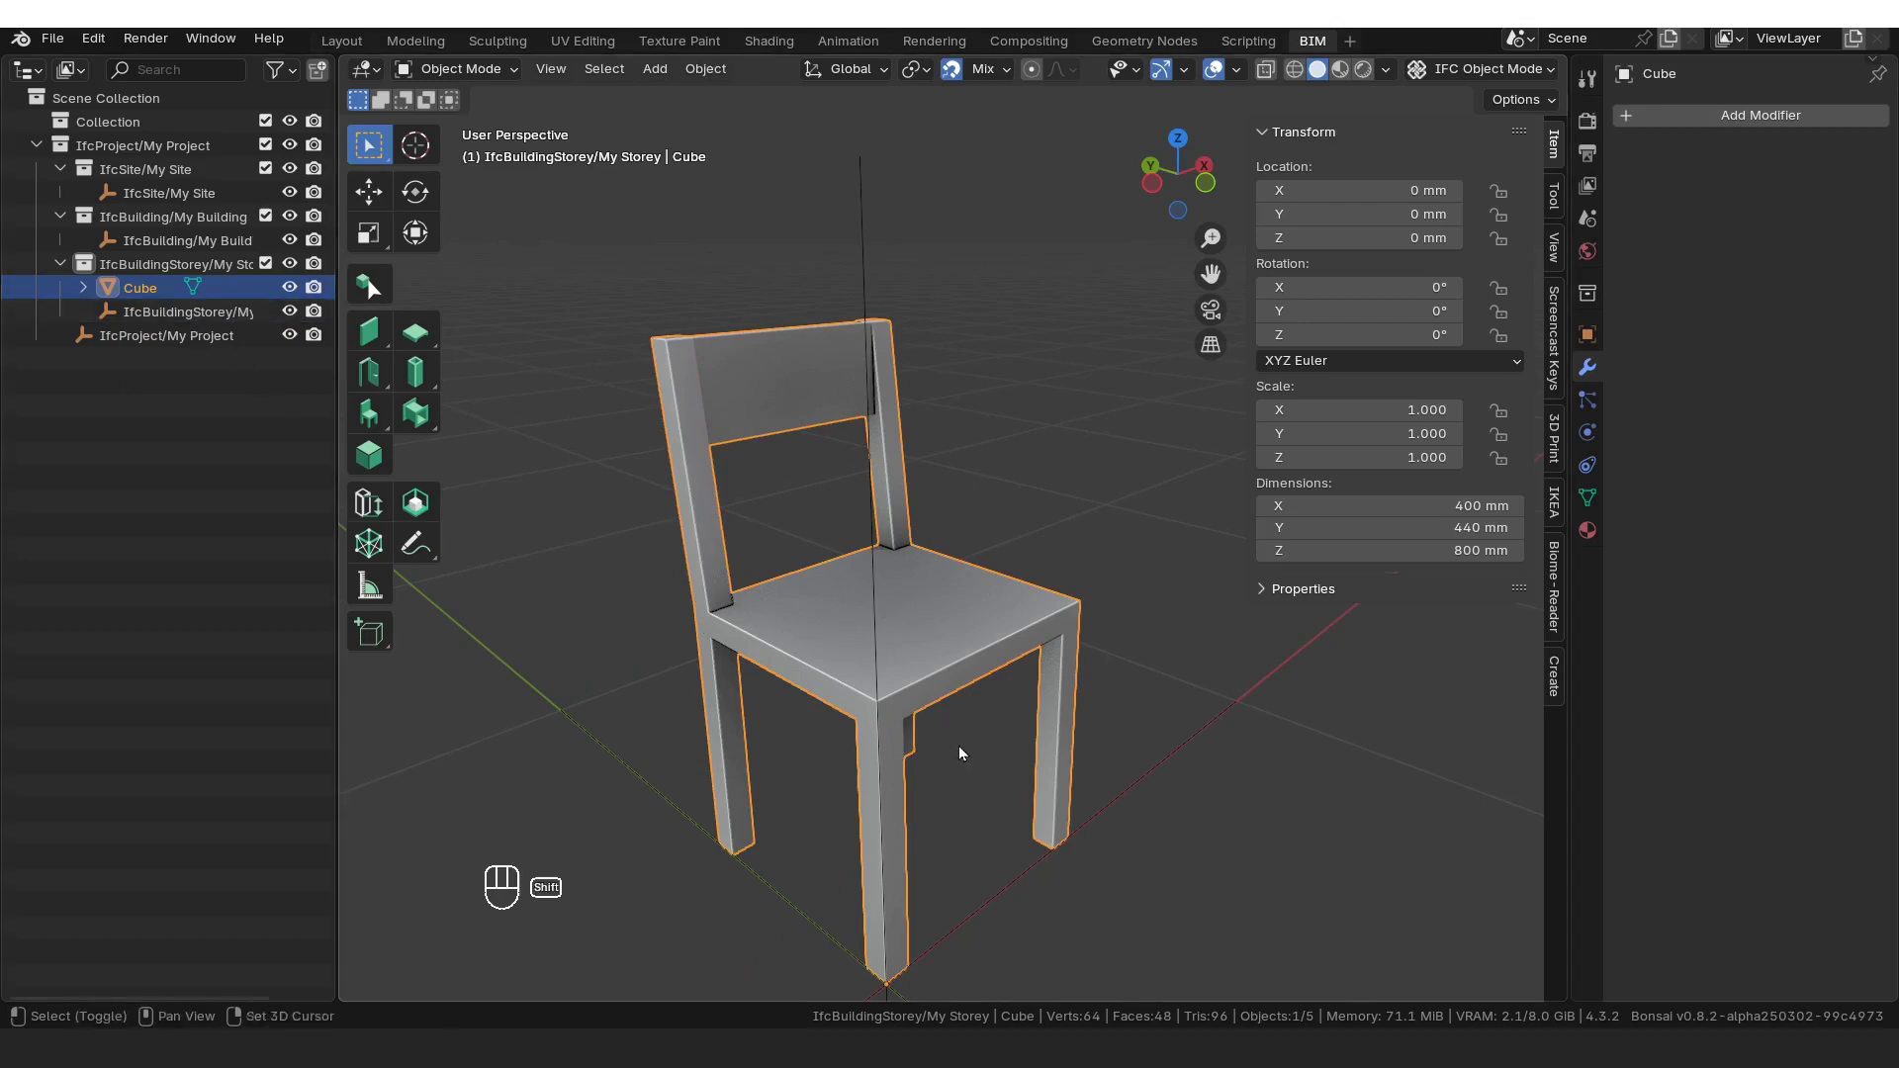
# Step: Rename the joined chair object as "CHAIR - 400x400mm"
pyautogui.keyDown('shift'); pyautogui.moveTo(958, 742); pyautogui.dragTo(945, 736, button='middle'); pyautogui.keyUp('shift')
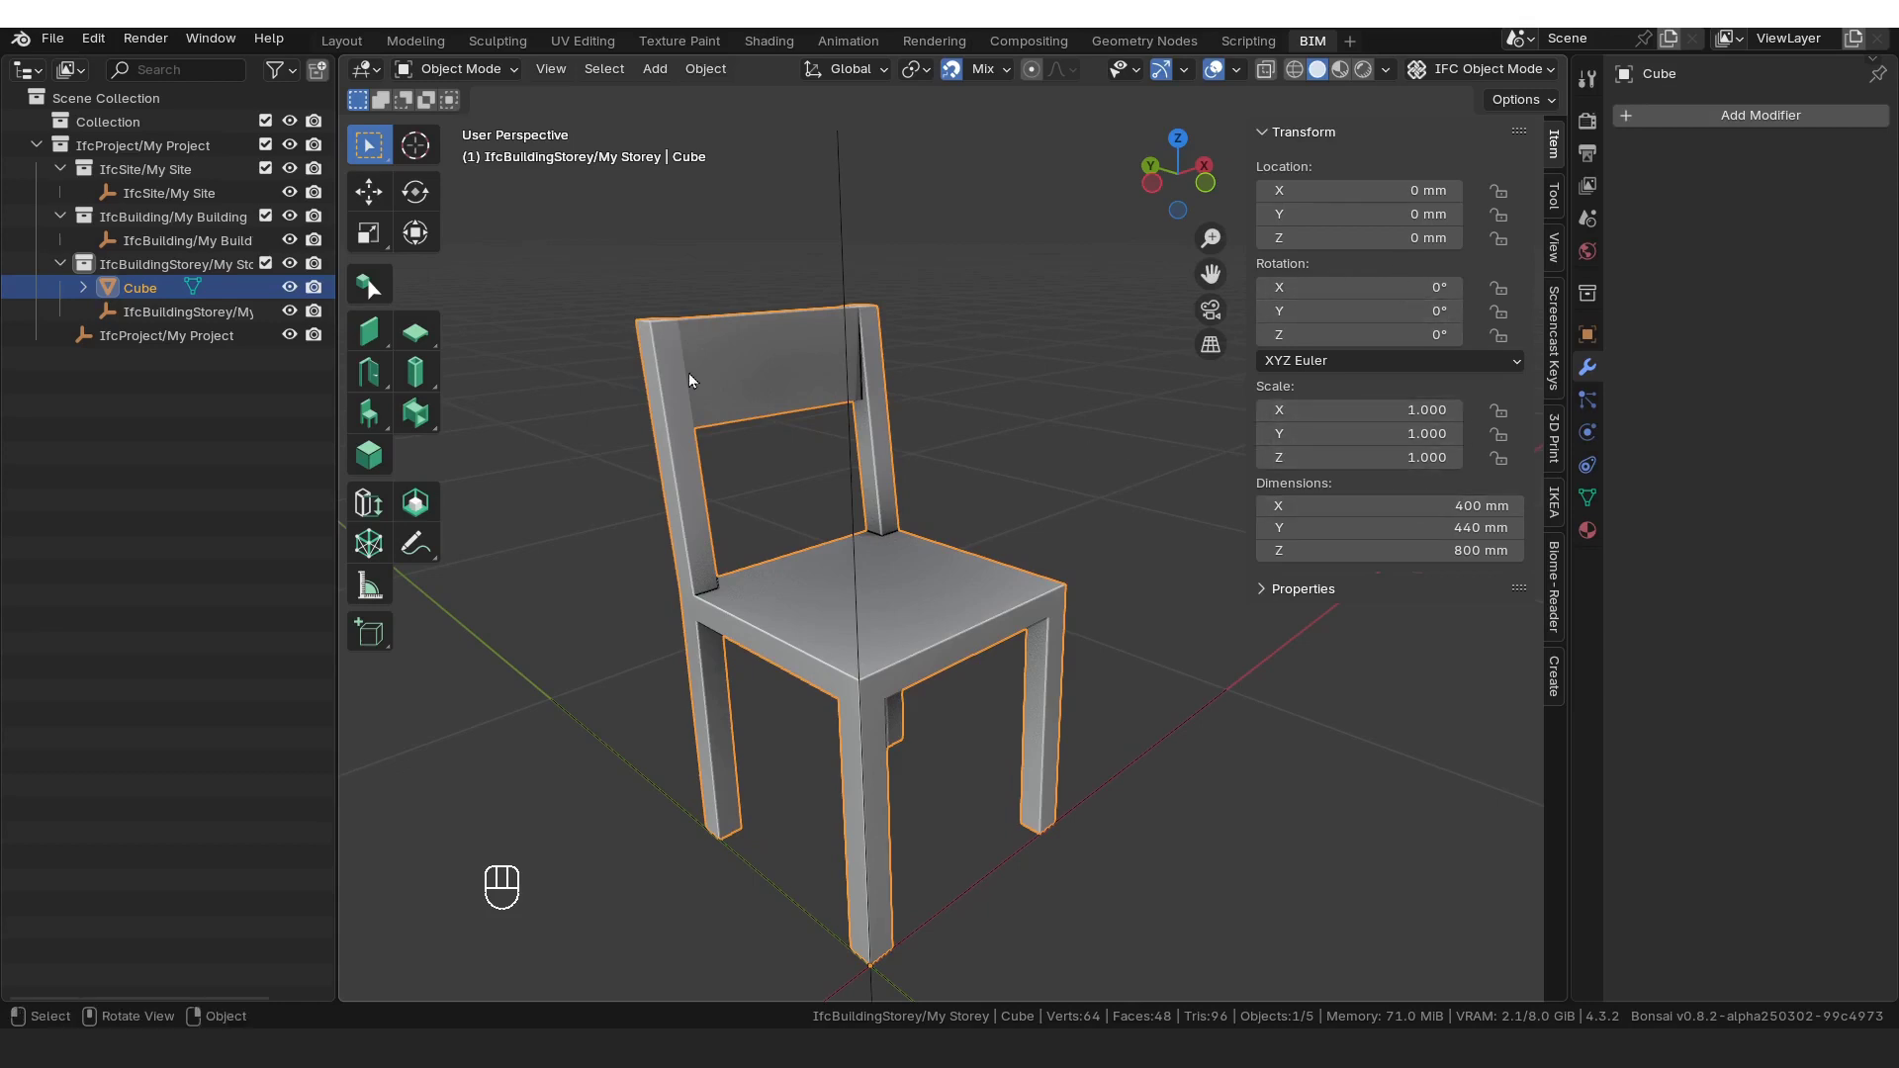
pyautogui.doubleClick(154, 288)
pyautogui.write('CHAIR')
pyautogui.write(' - 400x400')
pyautogui.write('mm')
pyautogui.press('Return')
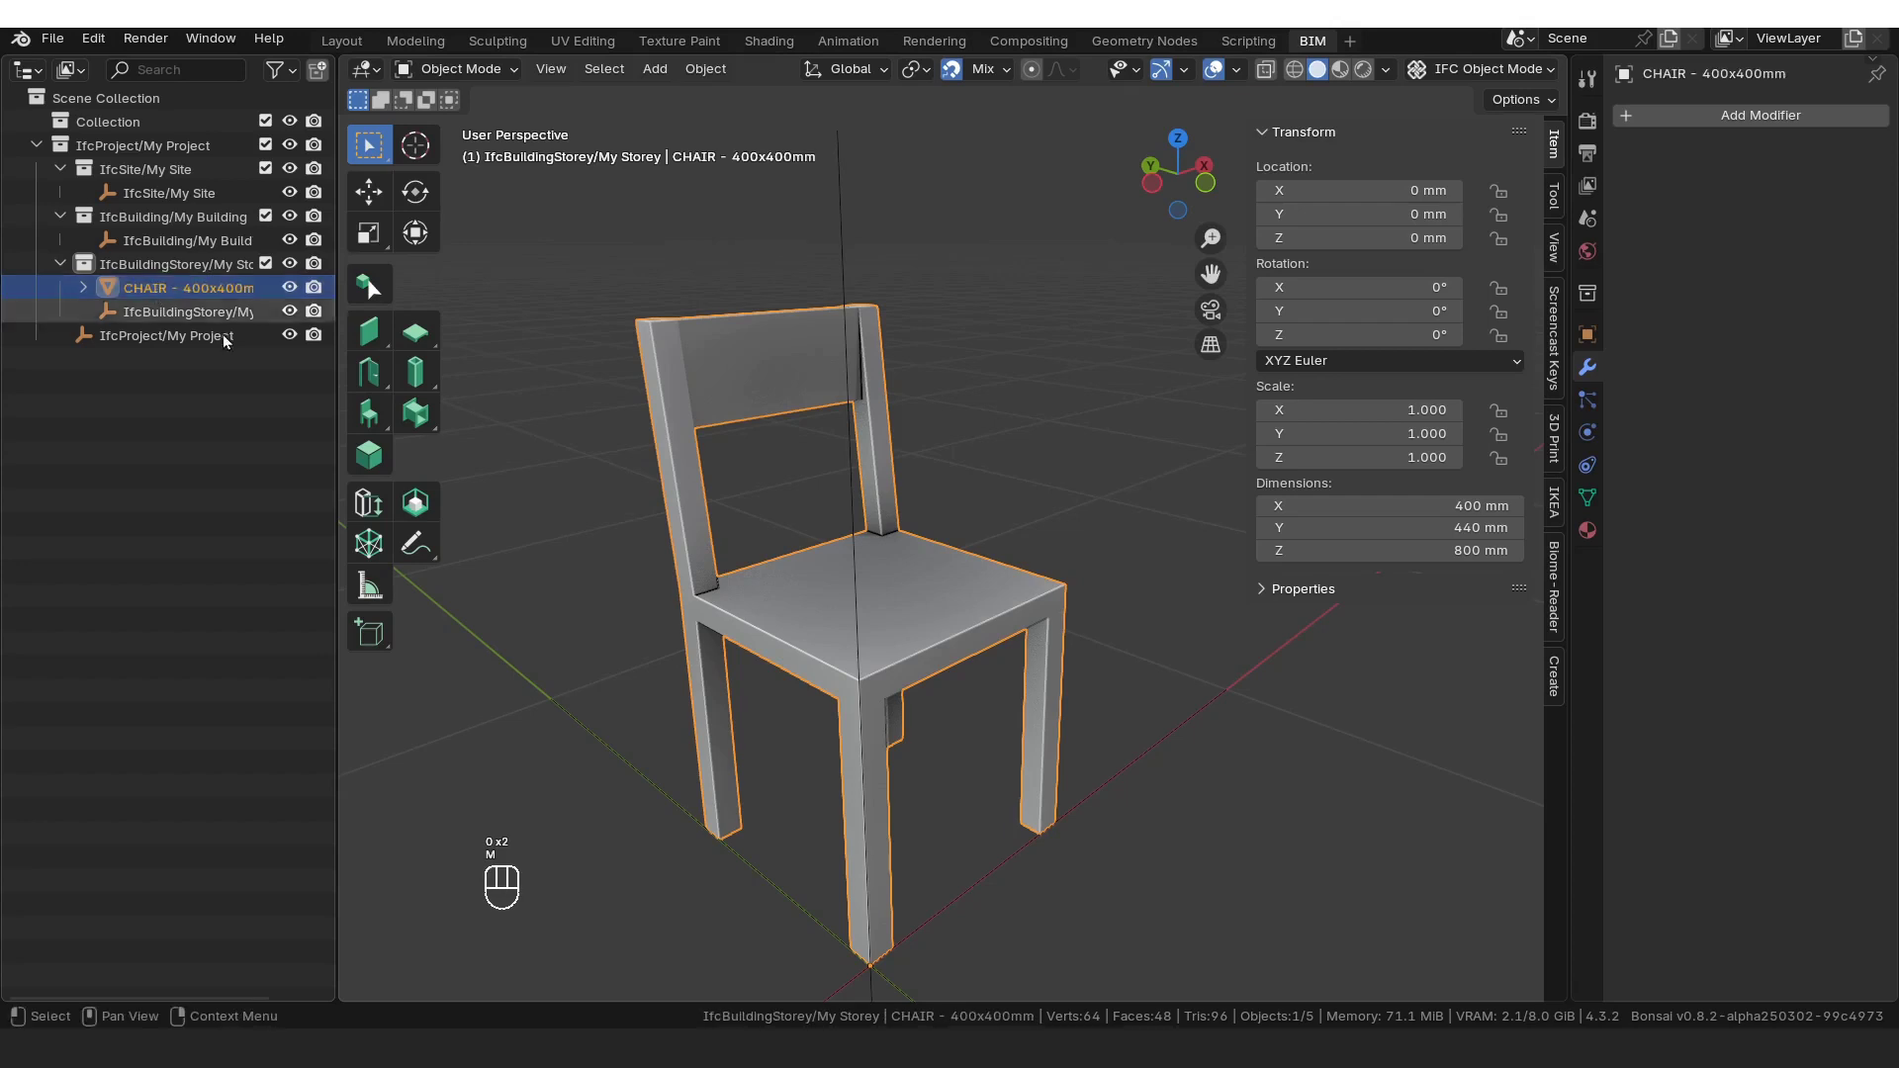
# Step: Select the chair, widen the properties editor and show the scene's Object Information with its Object Metadata
pyautogui.click(991, 284)
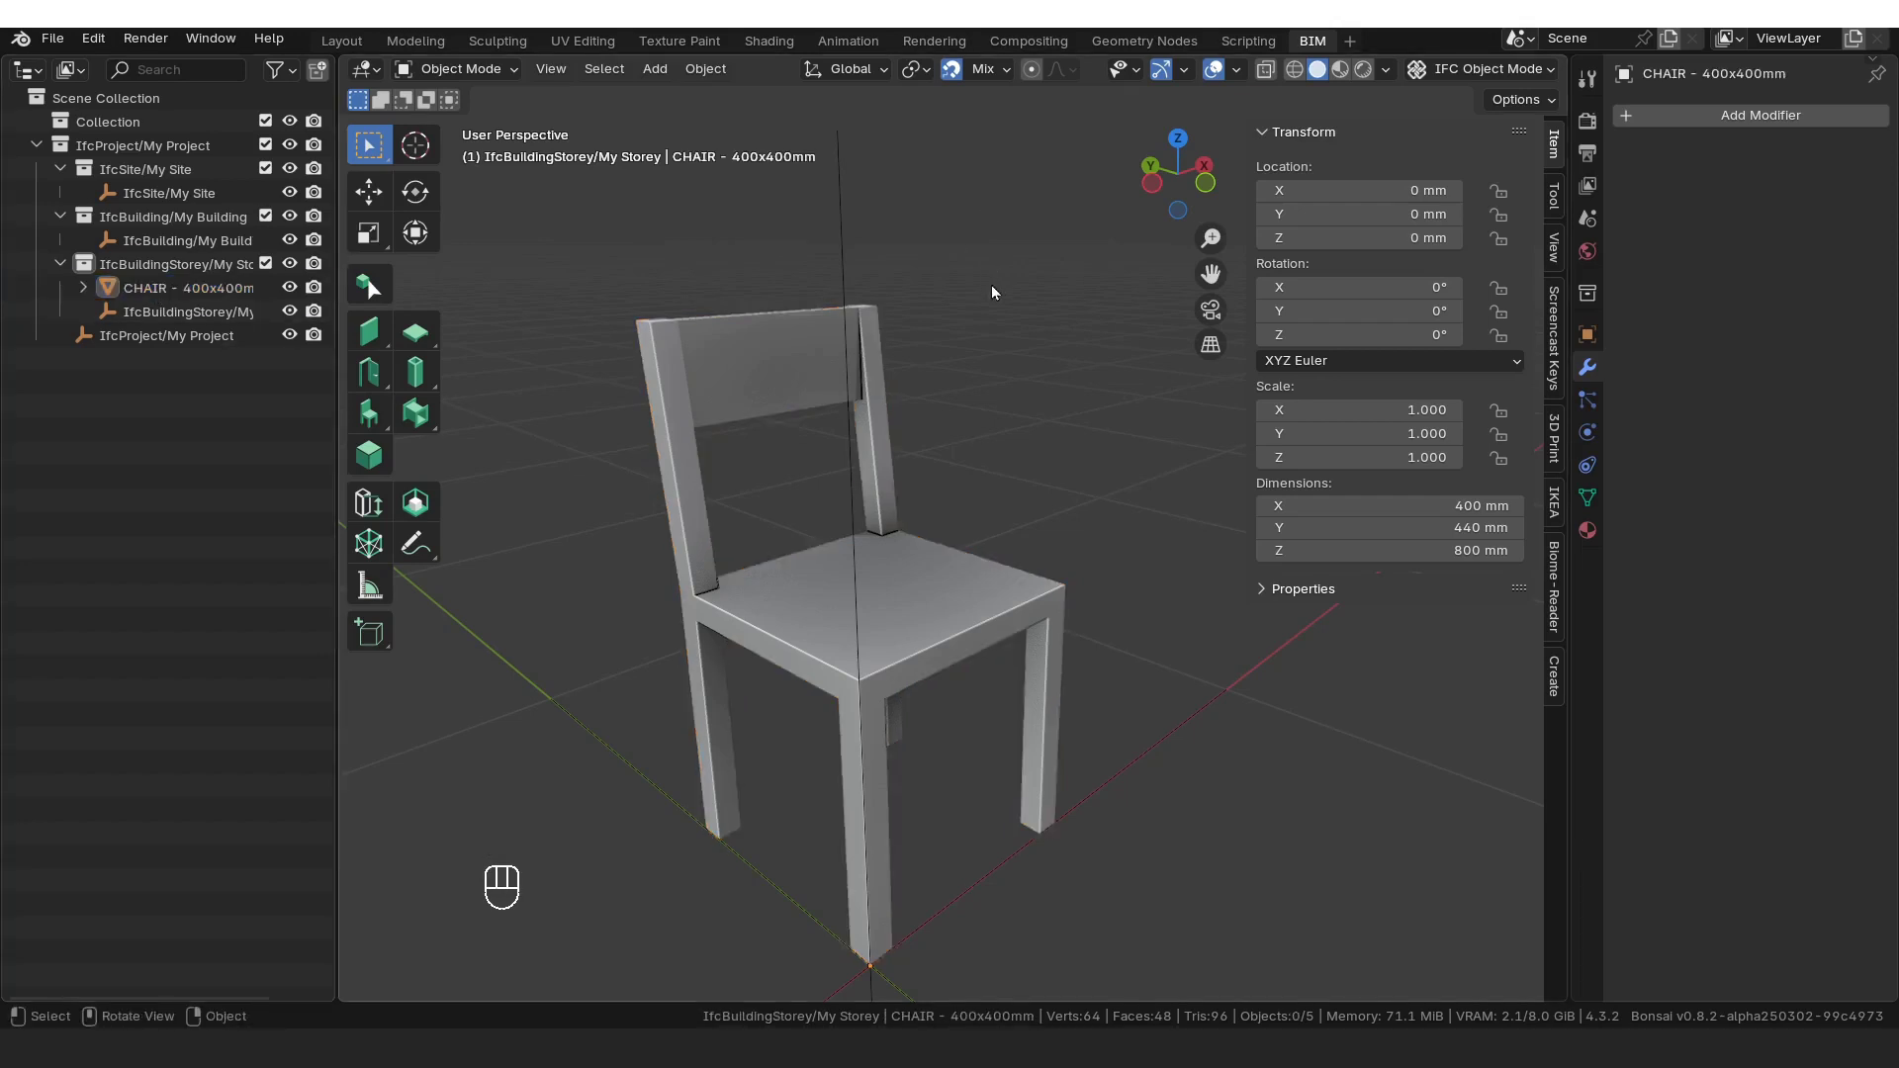
pyautogui.click(768, 400)
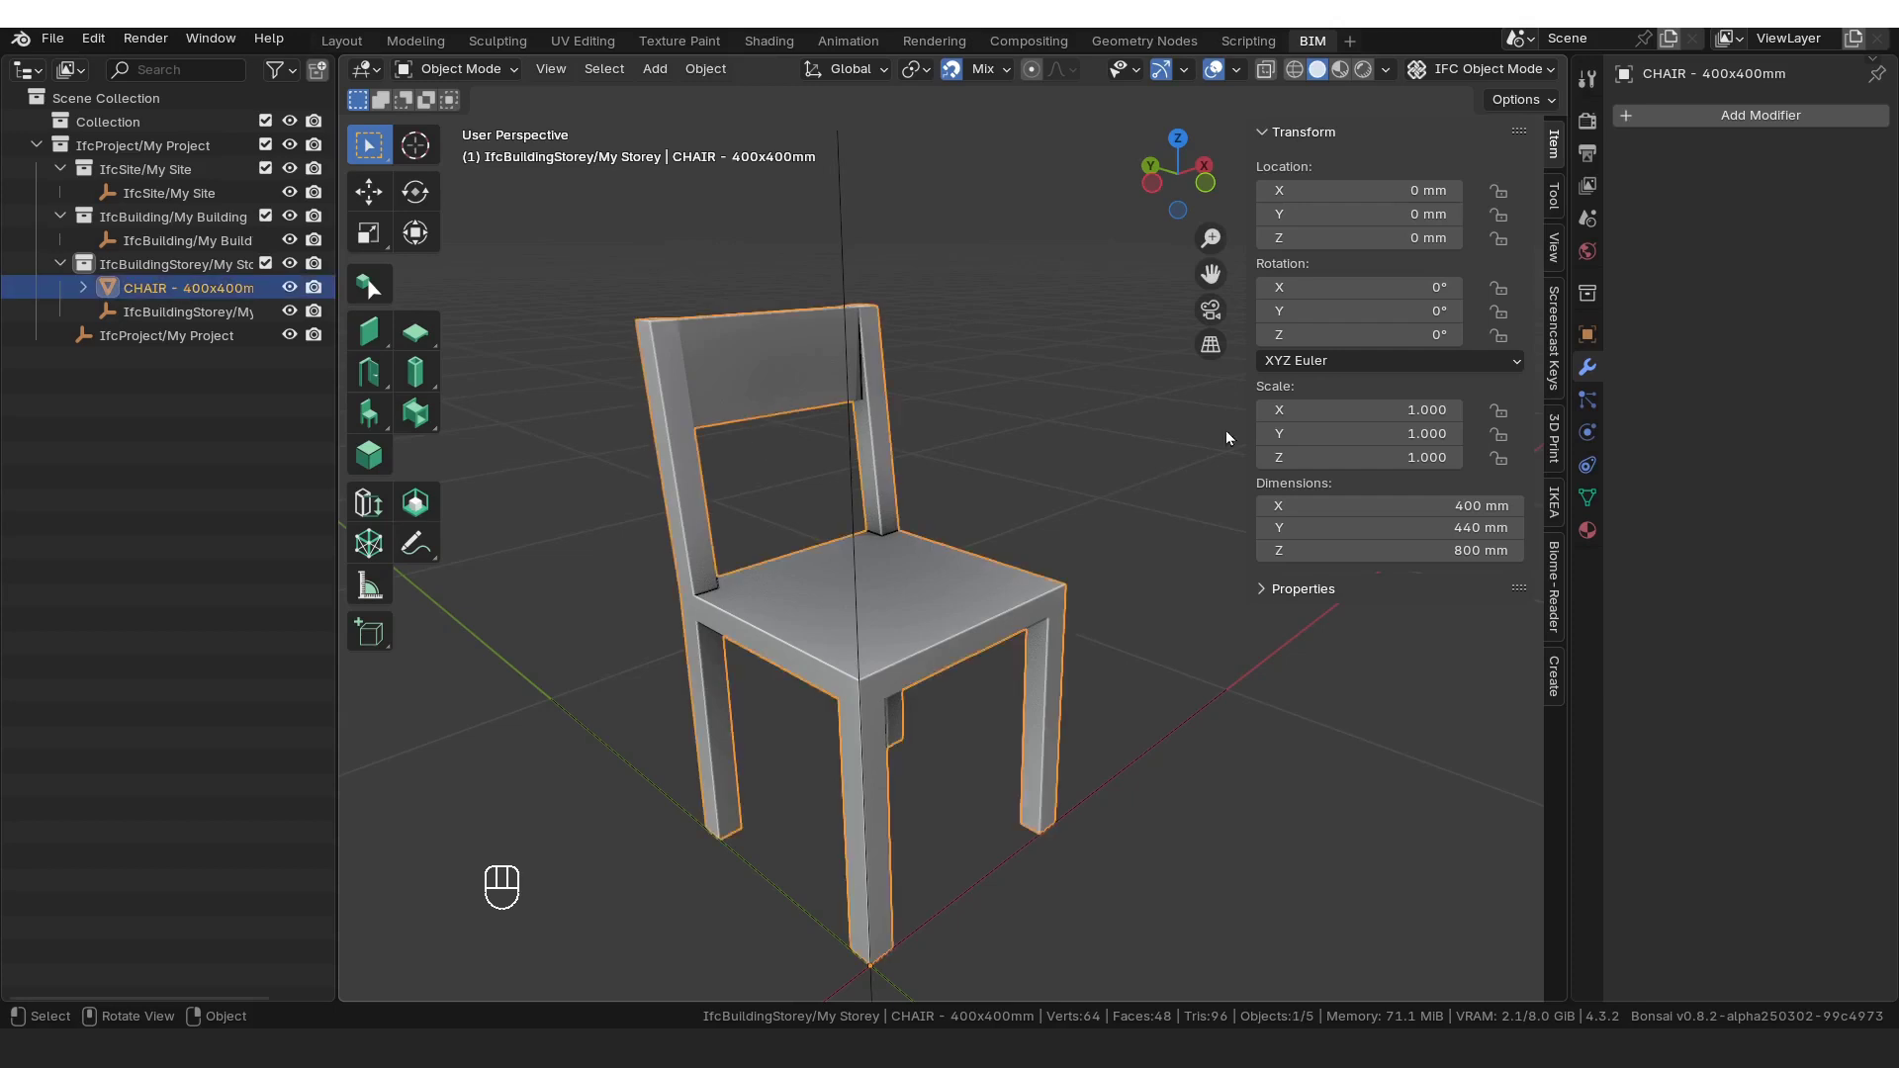
pyautogui.click(1585, 221)
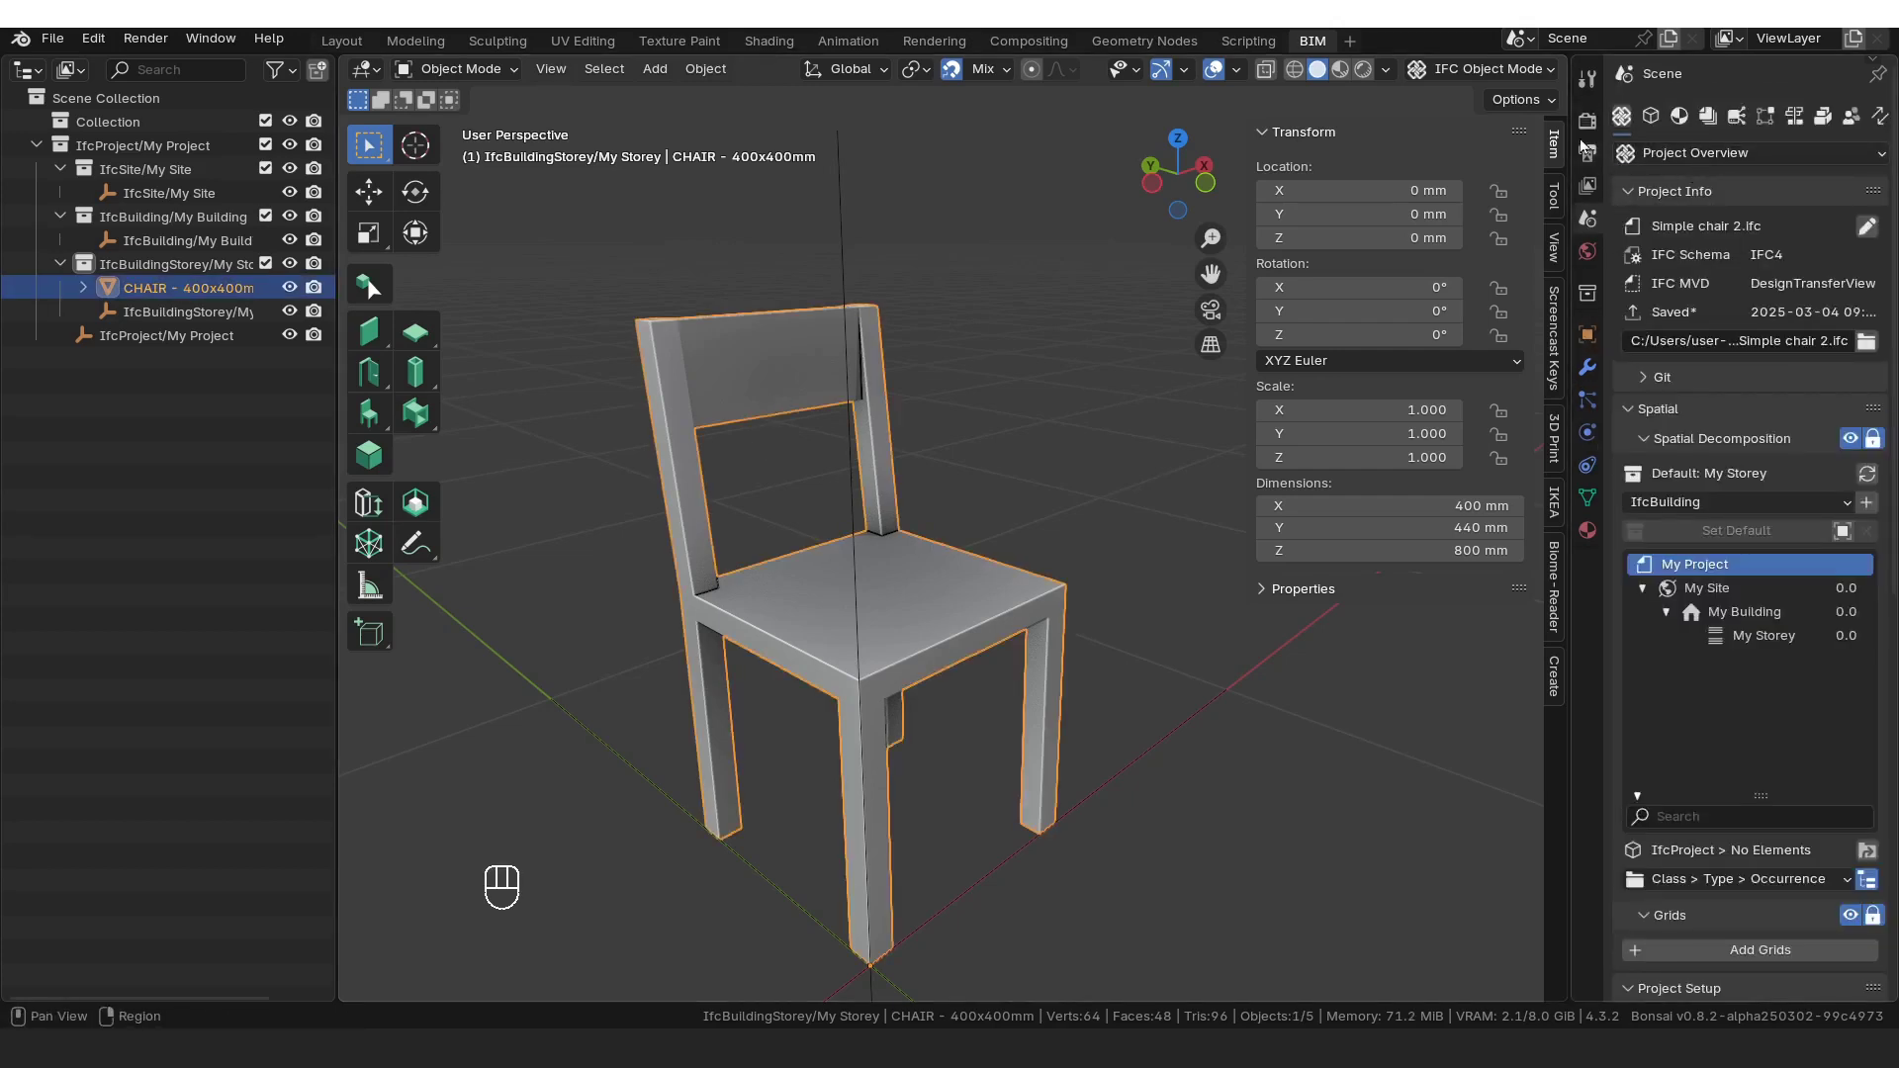
pyautogui.moveTo(1572, 149); pyautogui.dragTo(1234, 166)
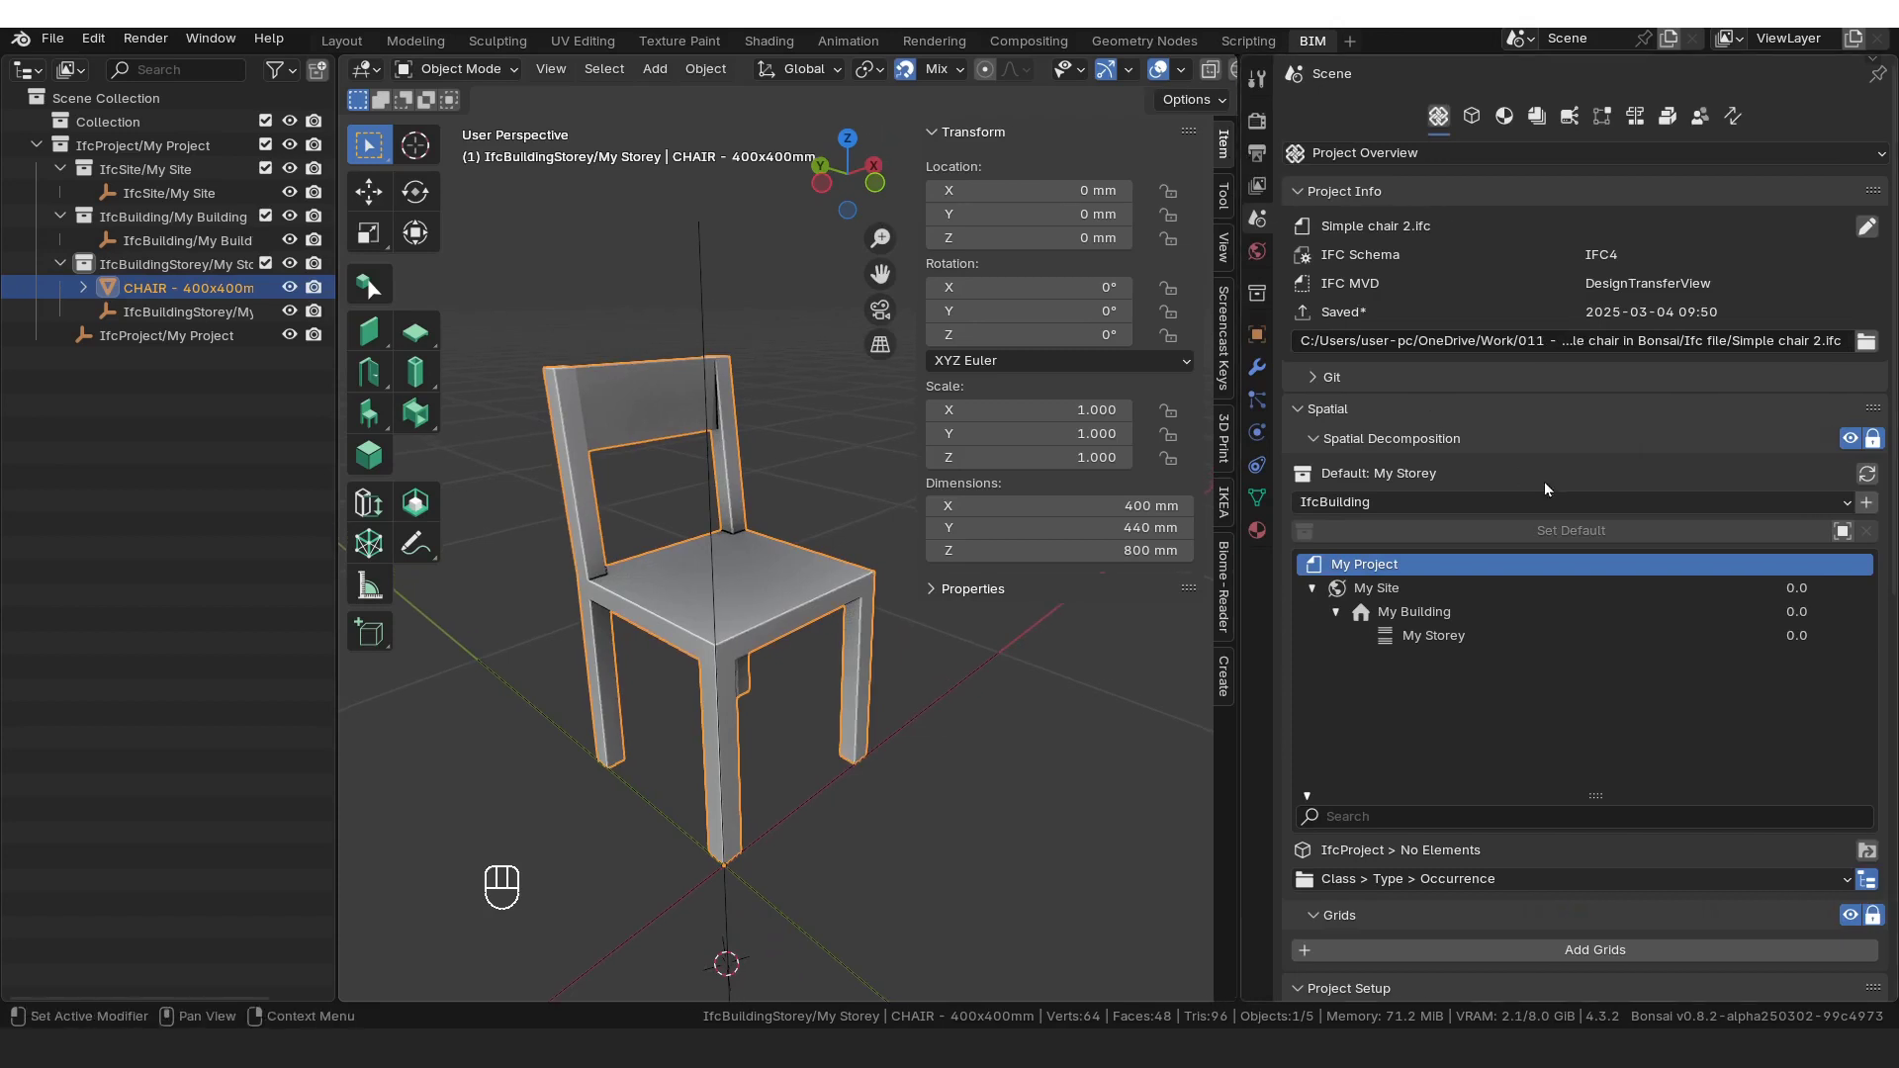
pyautogui.click(1361, 192)
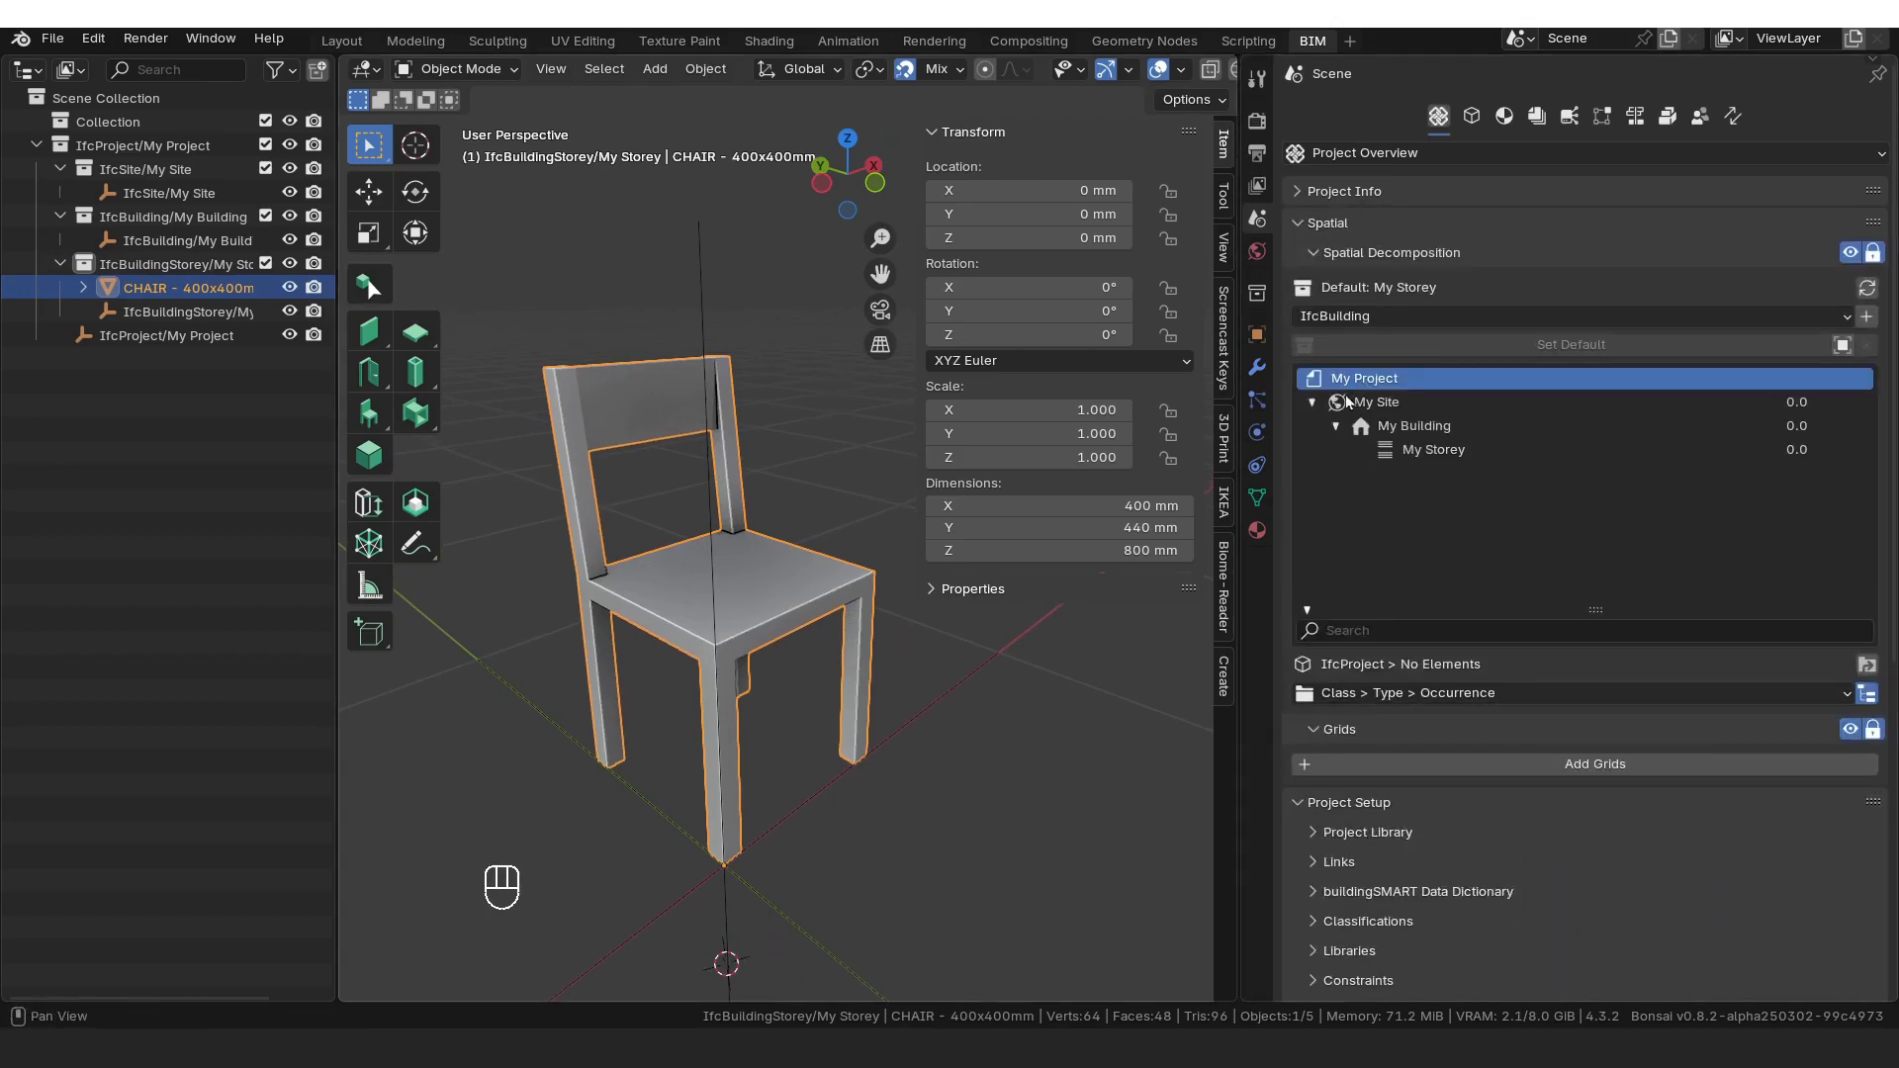
pyautogui.click(1475, 119)
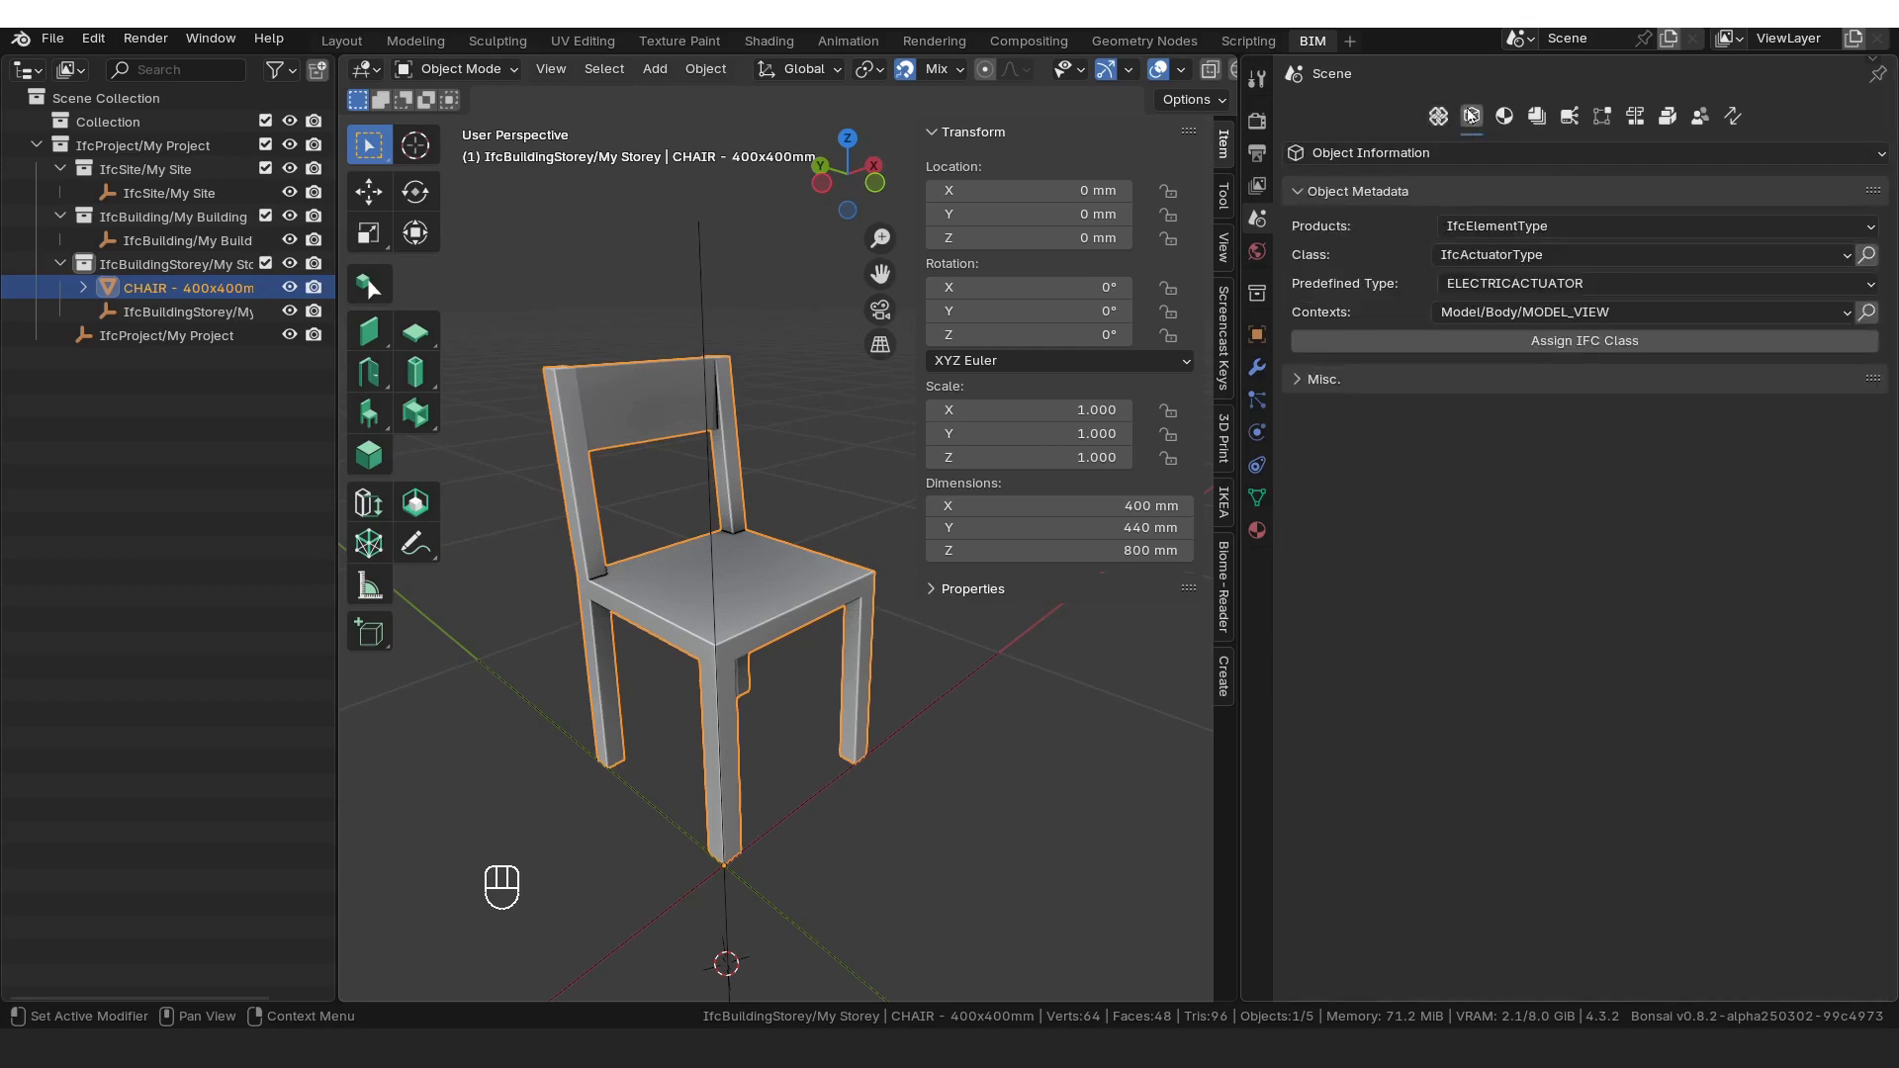
pyautogui.click(1463, 154)
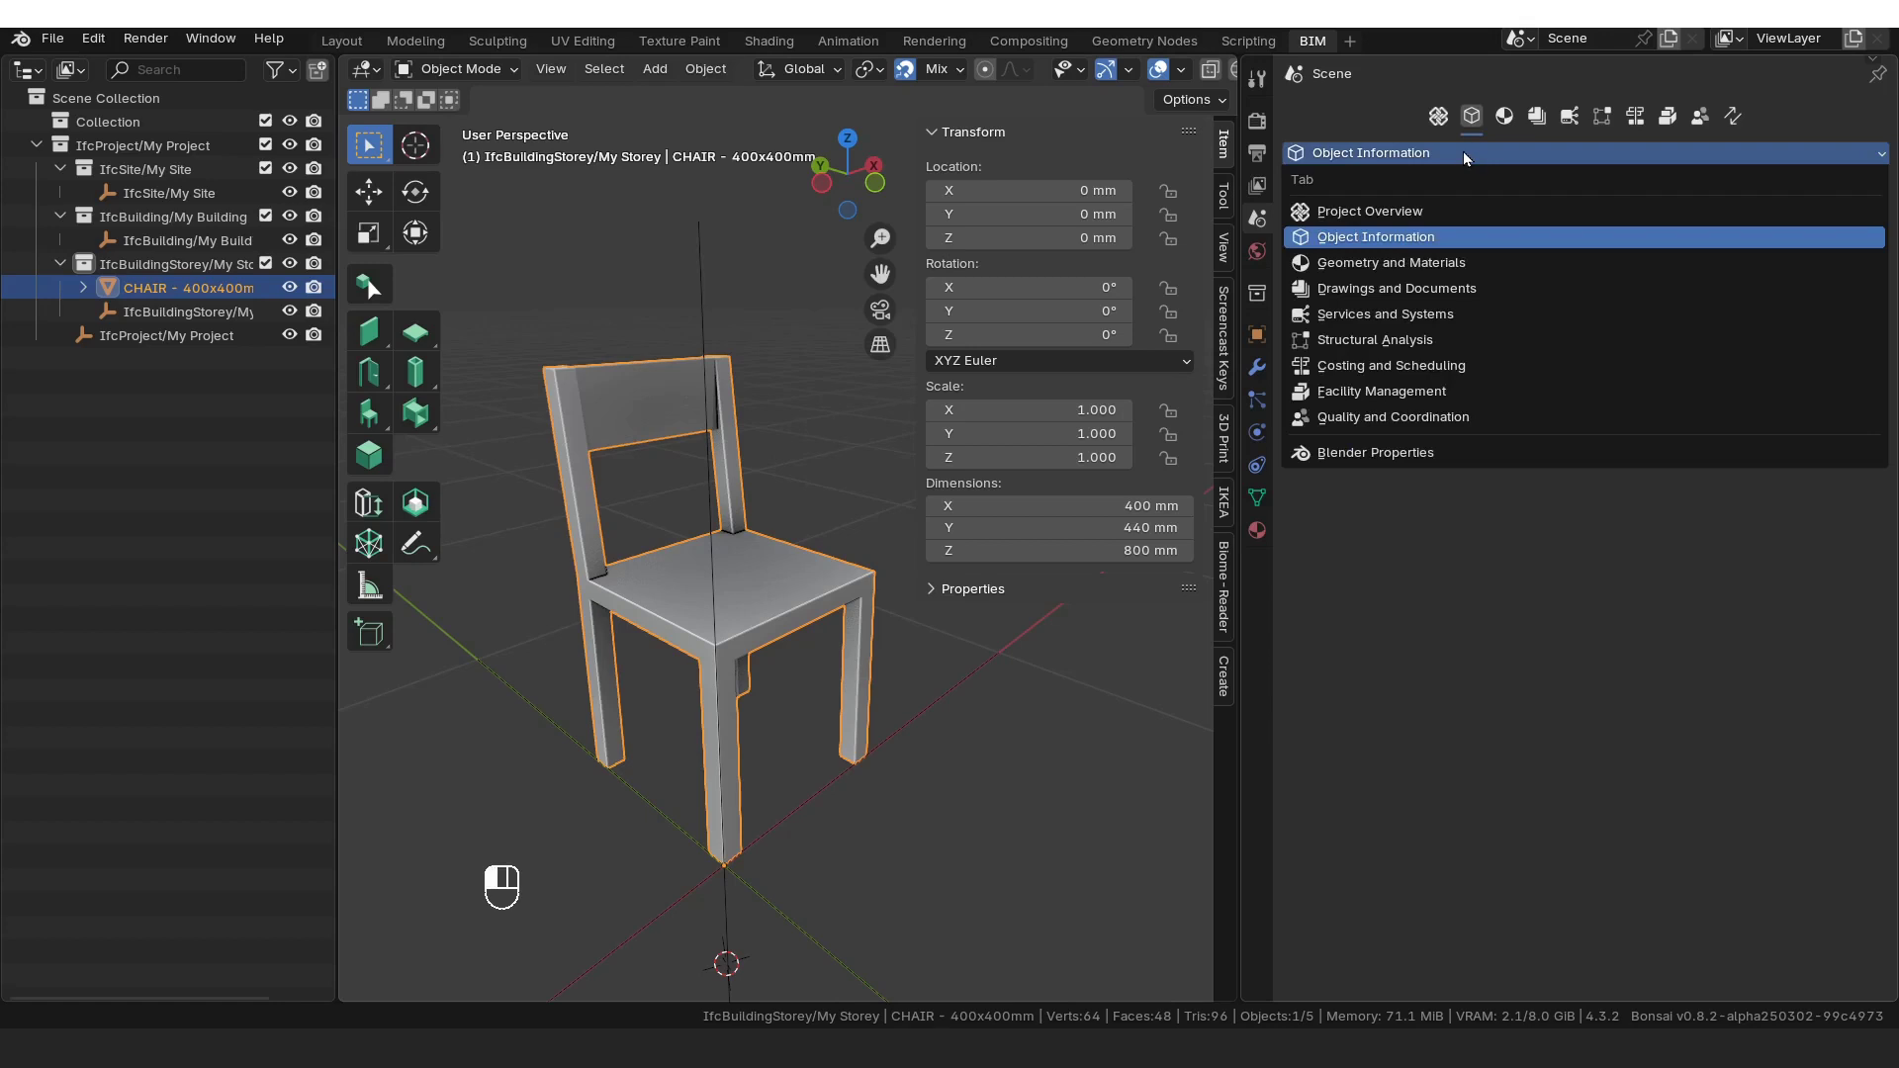
pyautogui.click(1428, 237)
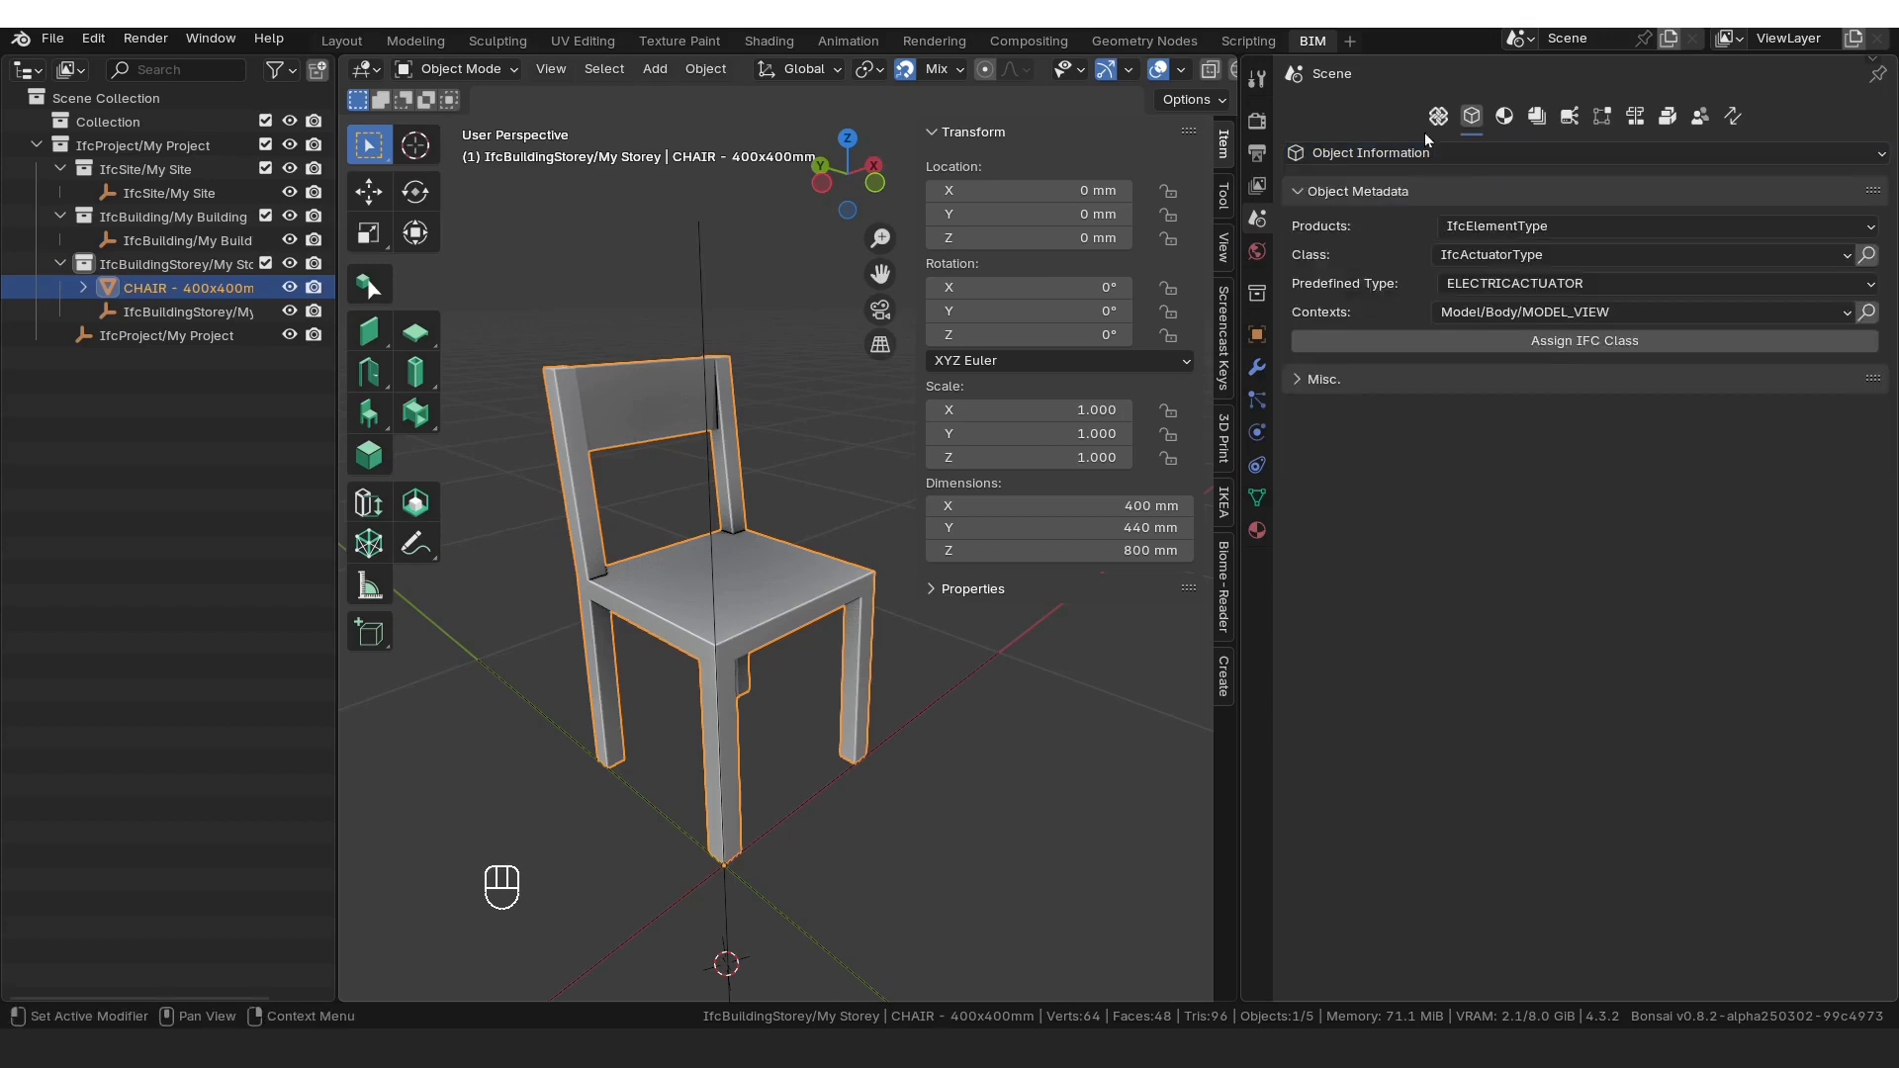
# Step: Choose IfcFurnitureType as the chair's IFC class, keeping IfcElementType as the product category
pyautogui.click(1552, 225)
pyautogui.click(1552, 223)
pyautogui.click(1563, 249)
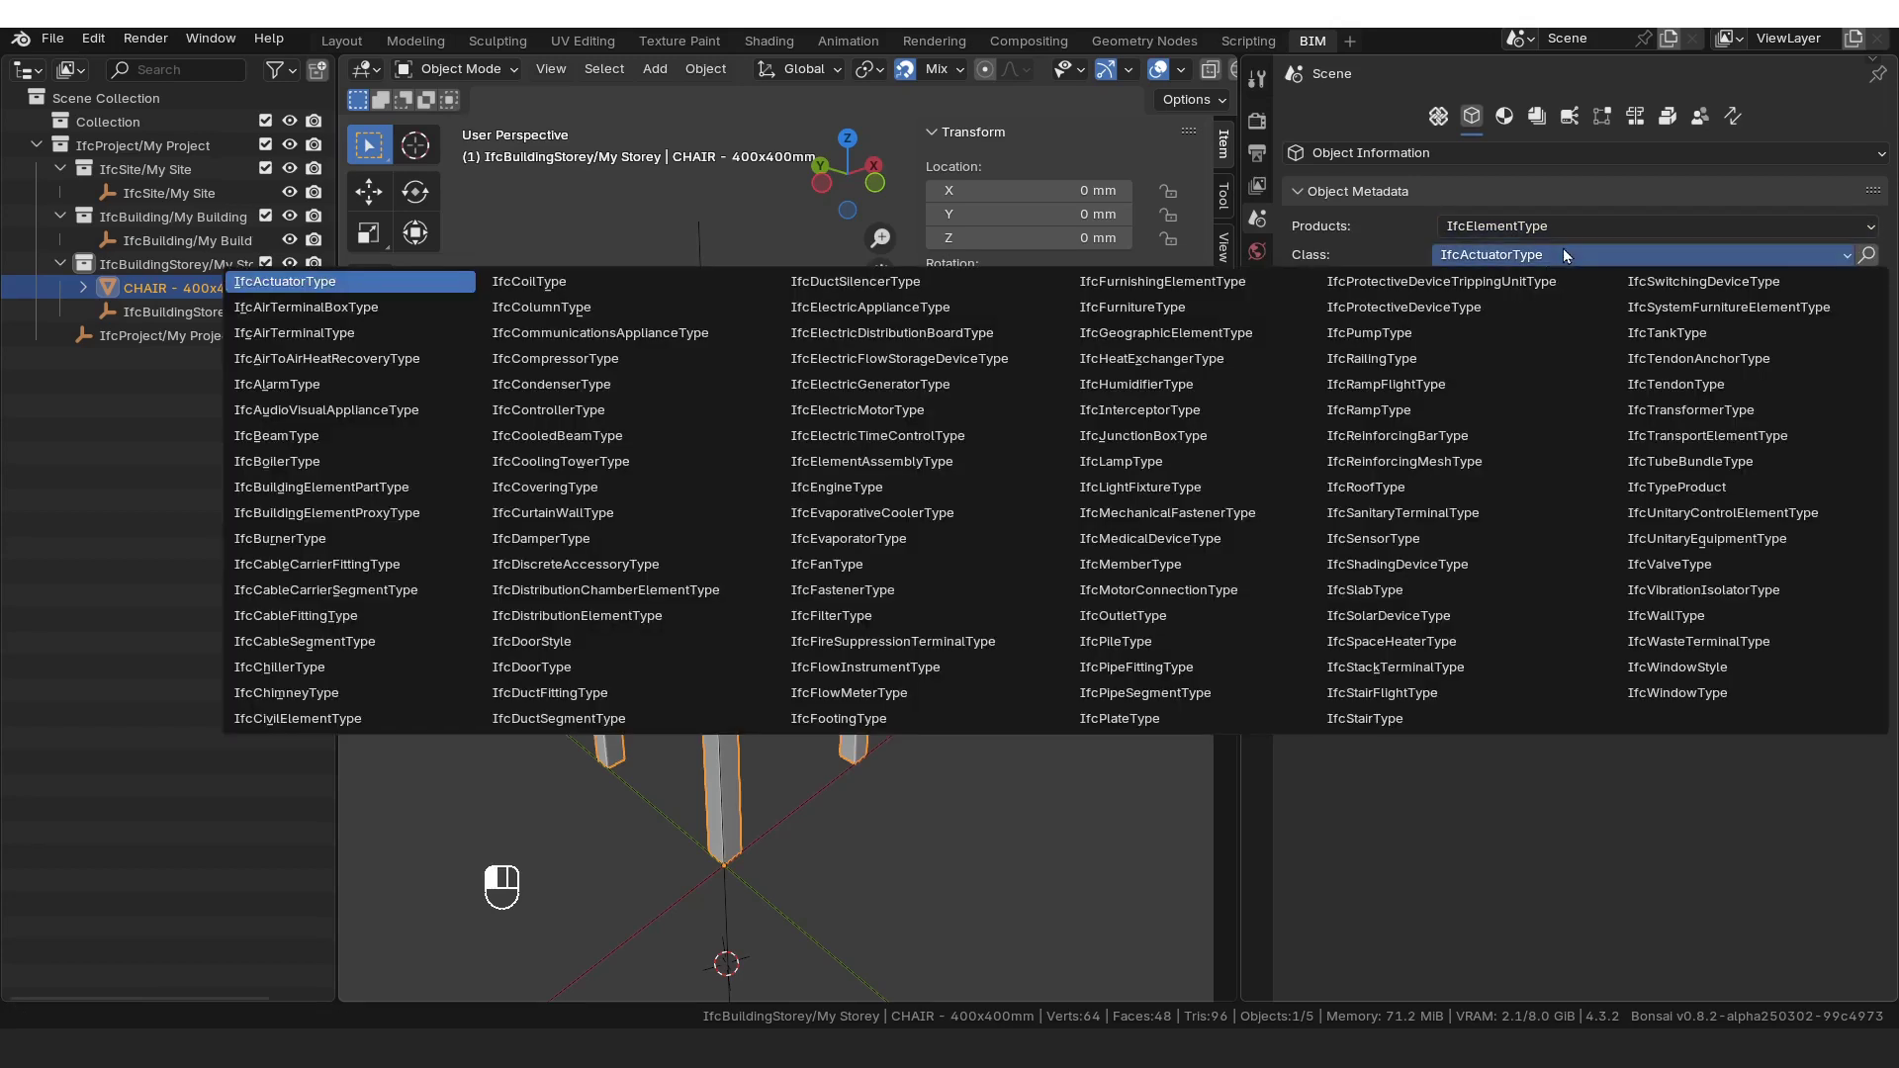
pyautogui.click(1145, 307)
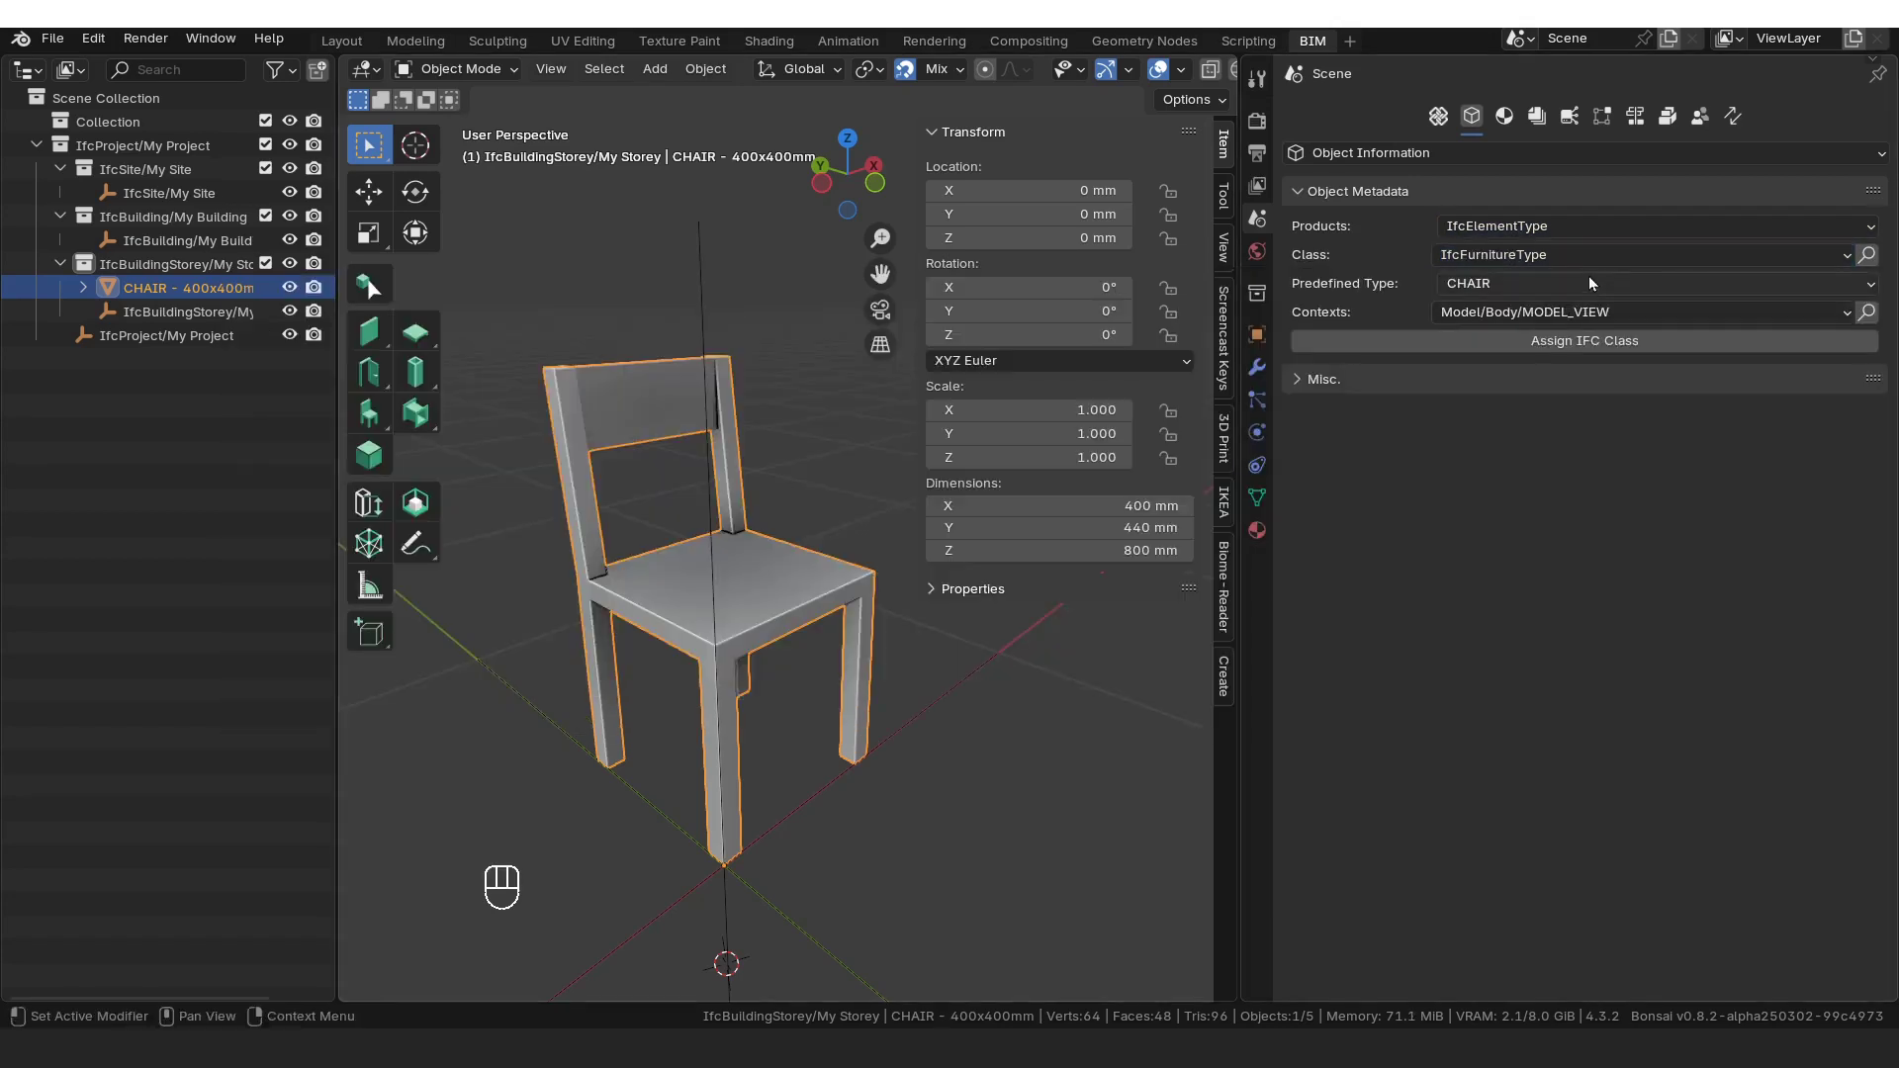
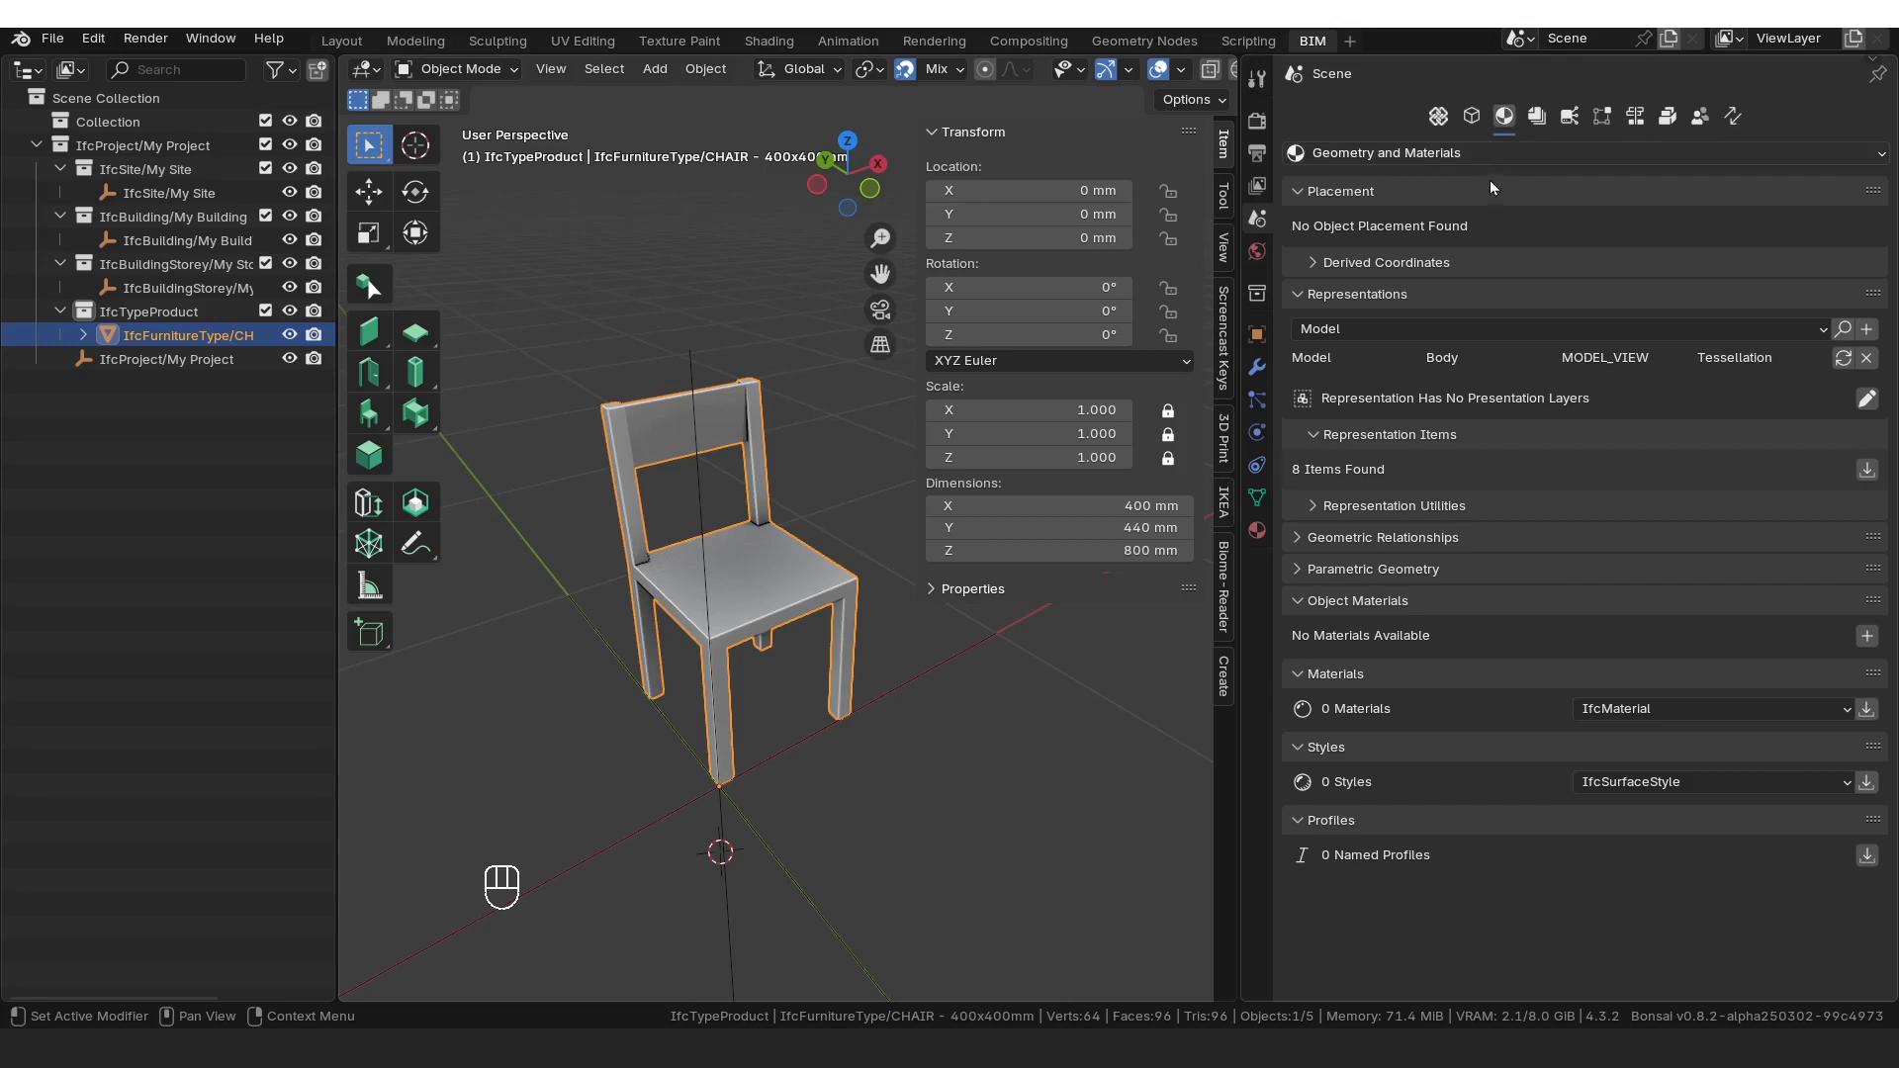
# Step: Collapse all the Geometry and Materials sections and expand only Representations for the chair type
pyautogui.moveTo(1497, 191); pyautogui.dragTo(1496, 534)
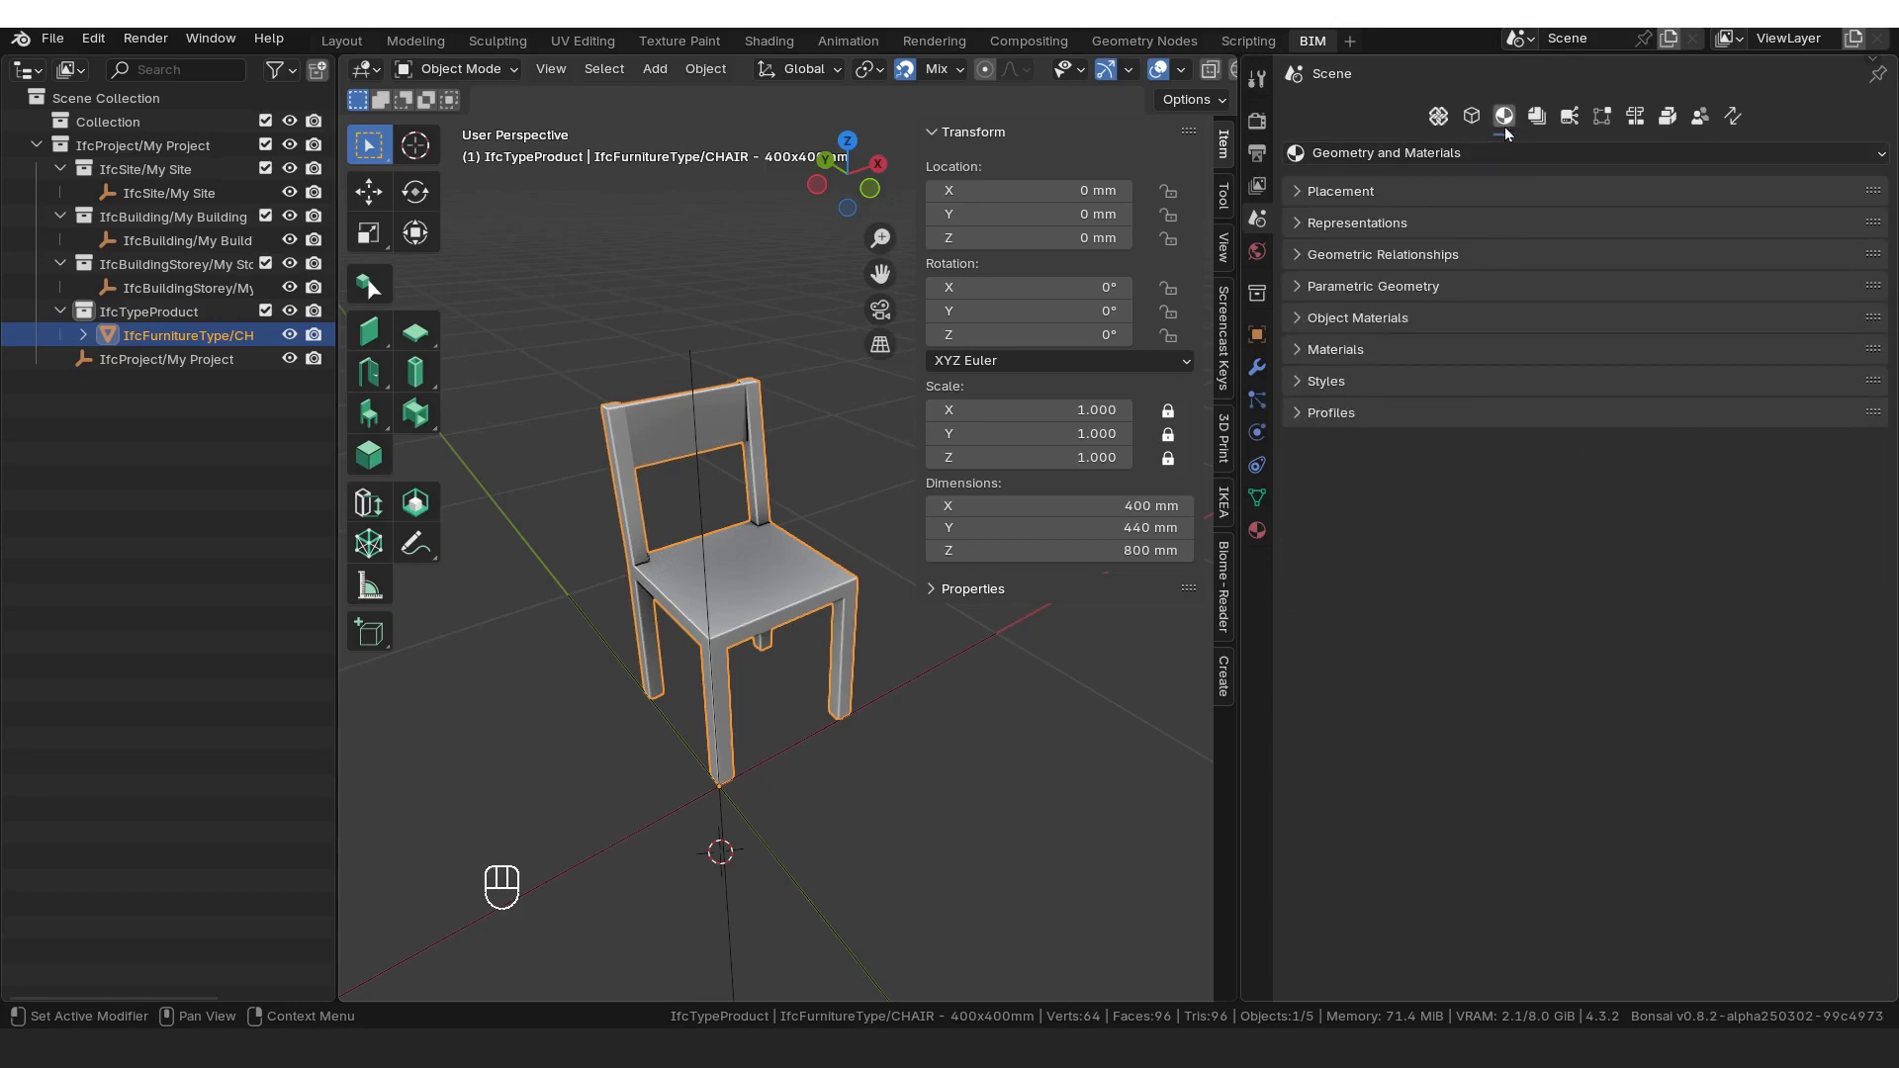
pyautogui.click(1385, 222)
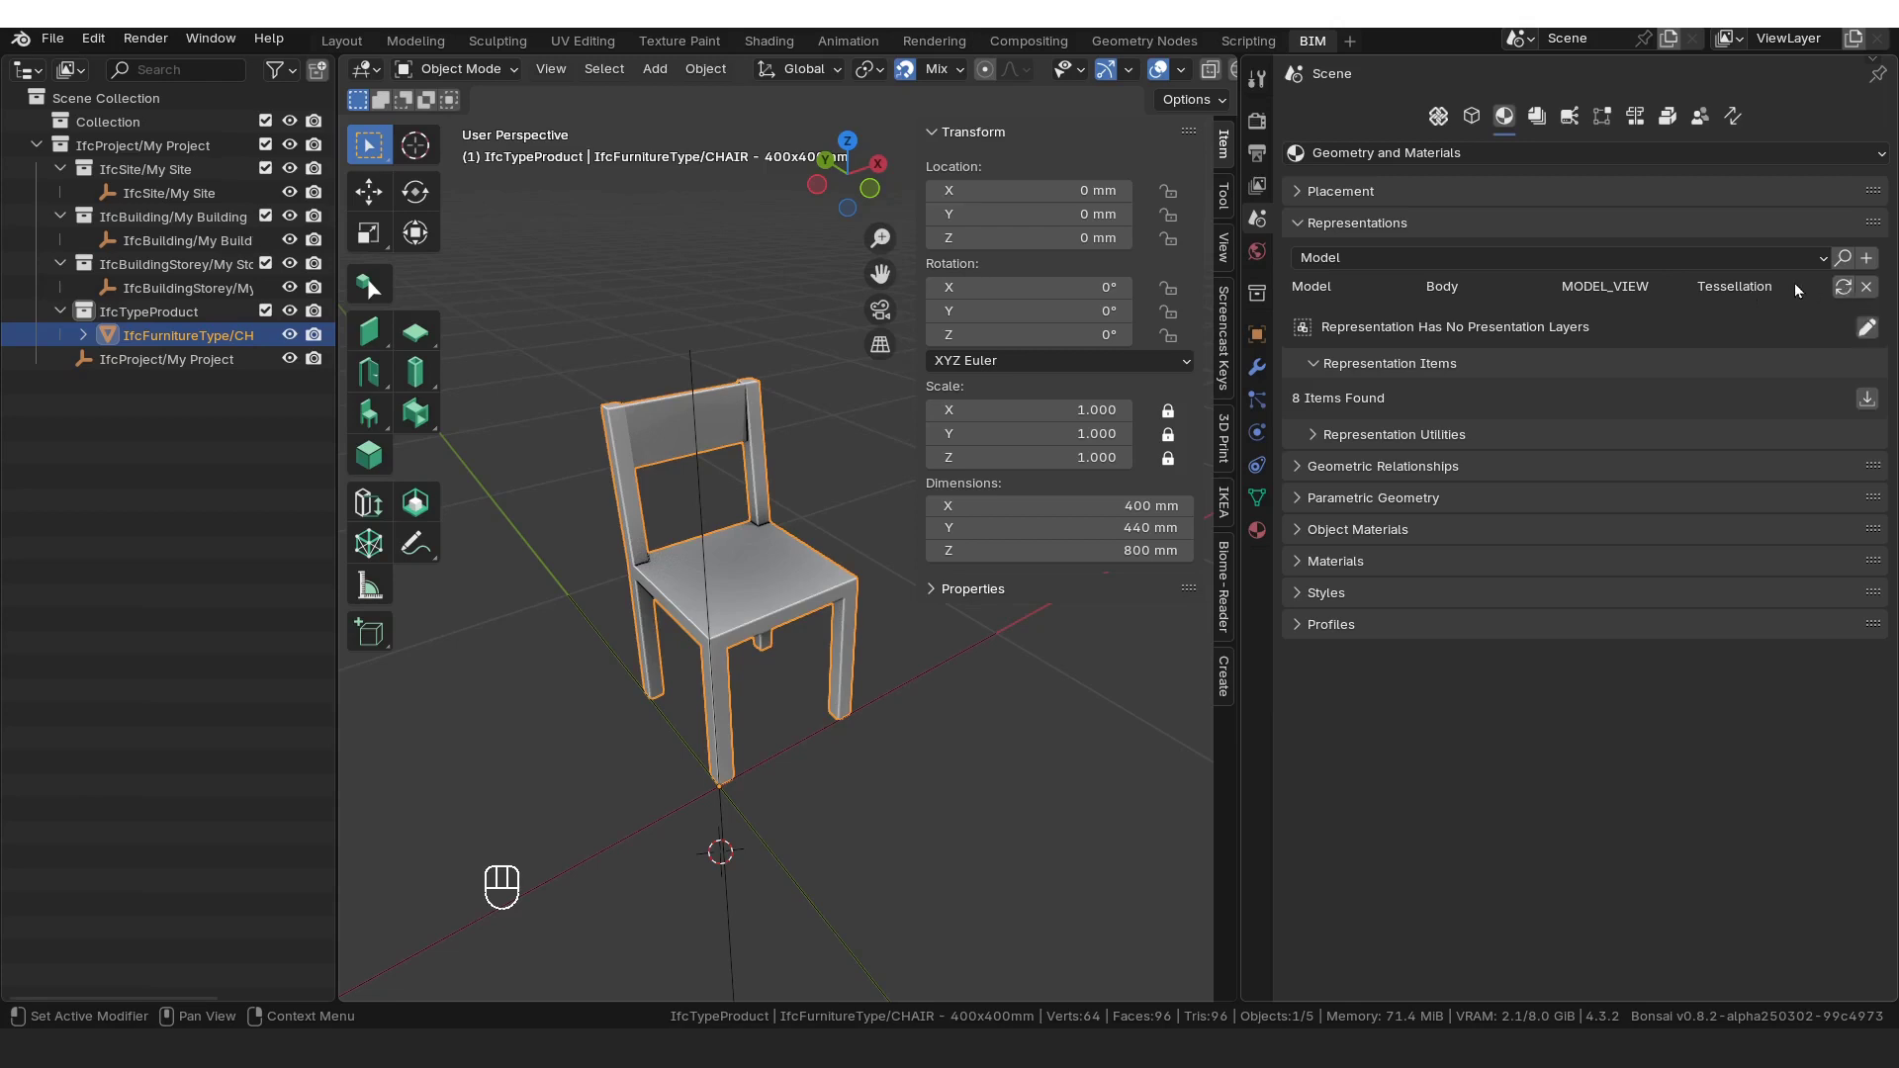
# Step: Add a Plan/Body/PLAN_VIEW representation to the chair type using the Trace Outline conversion method
pyautogui.click(1648, 258)
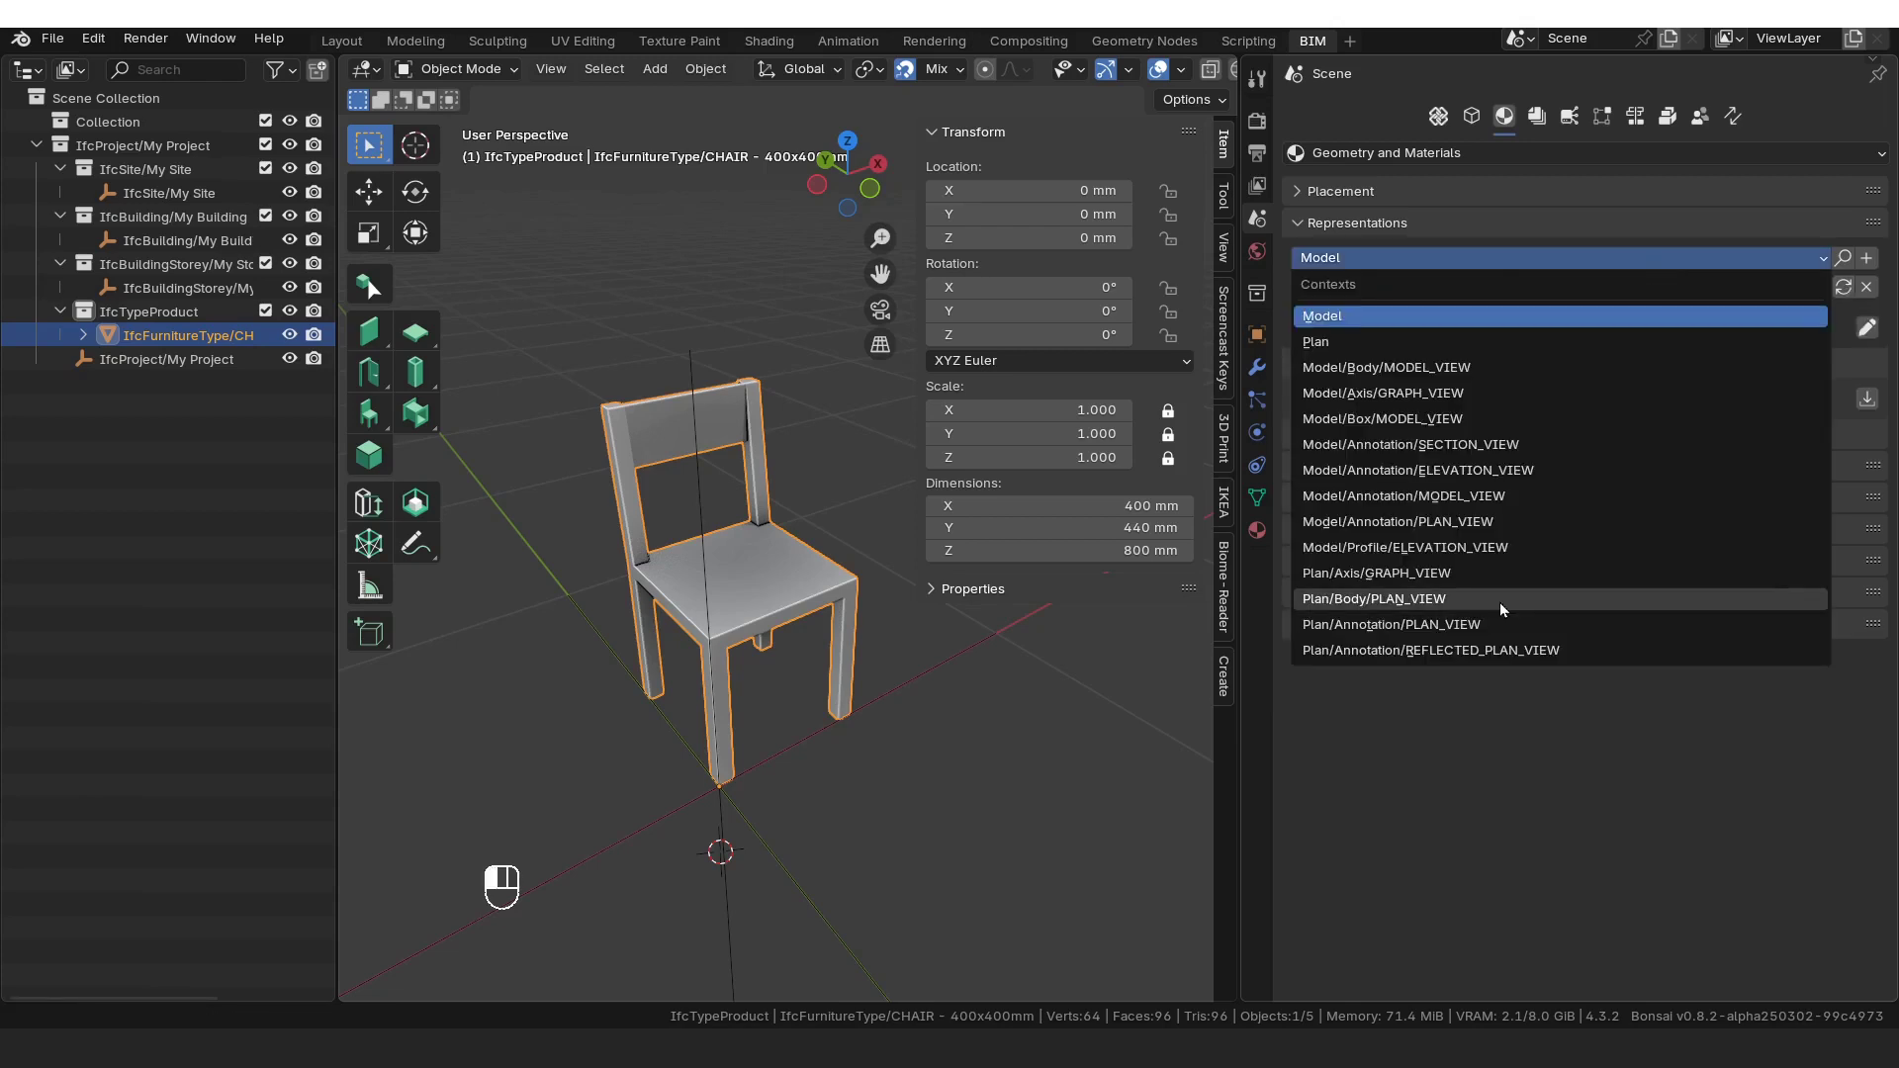
pyautogui.click(1500, 599)
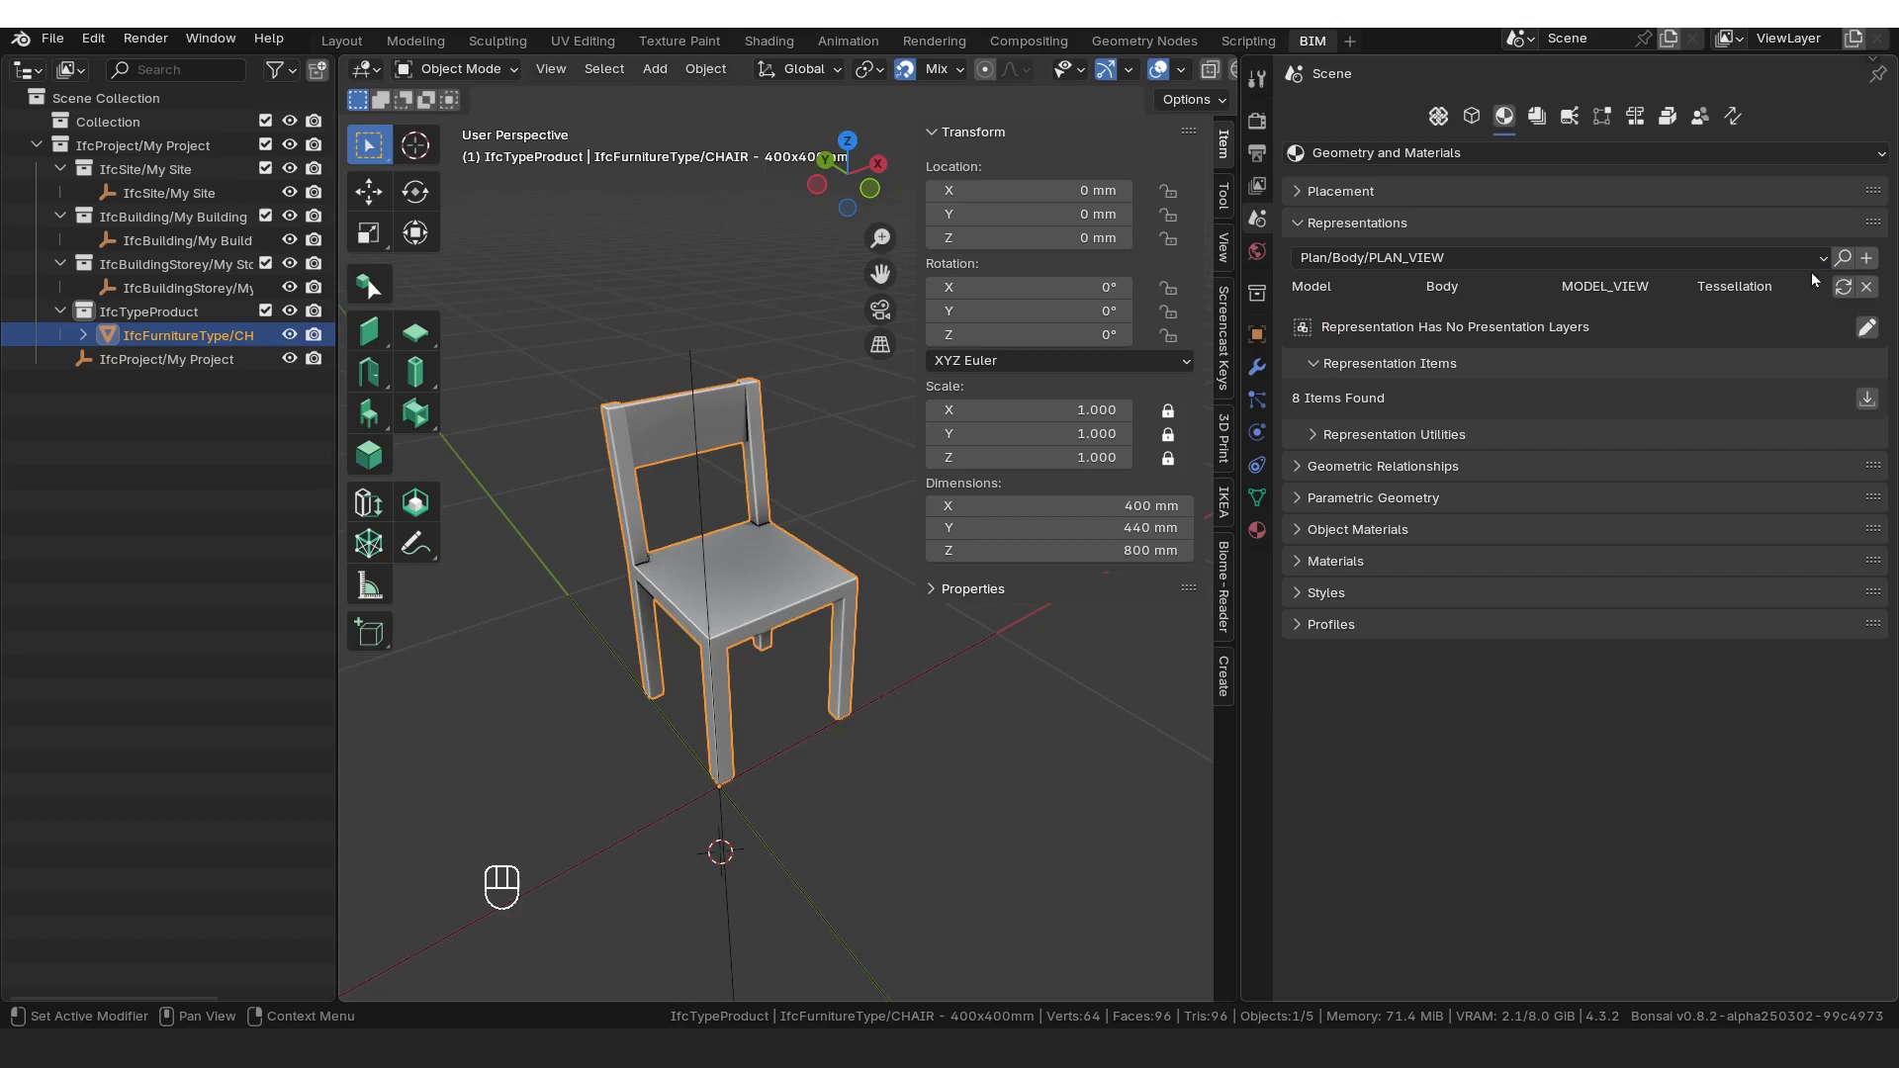
pyautogui.click(1872, 261)
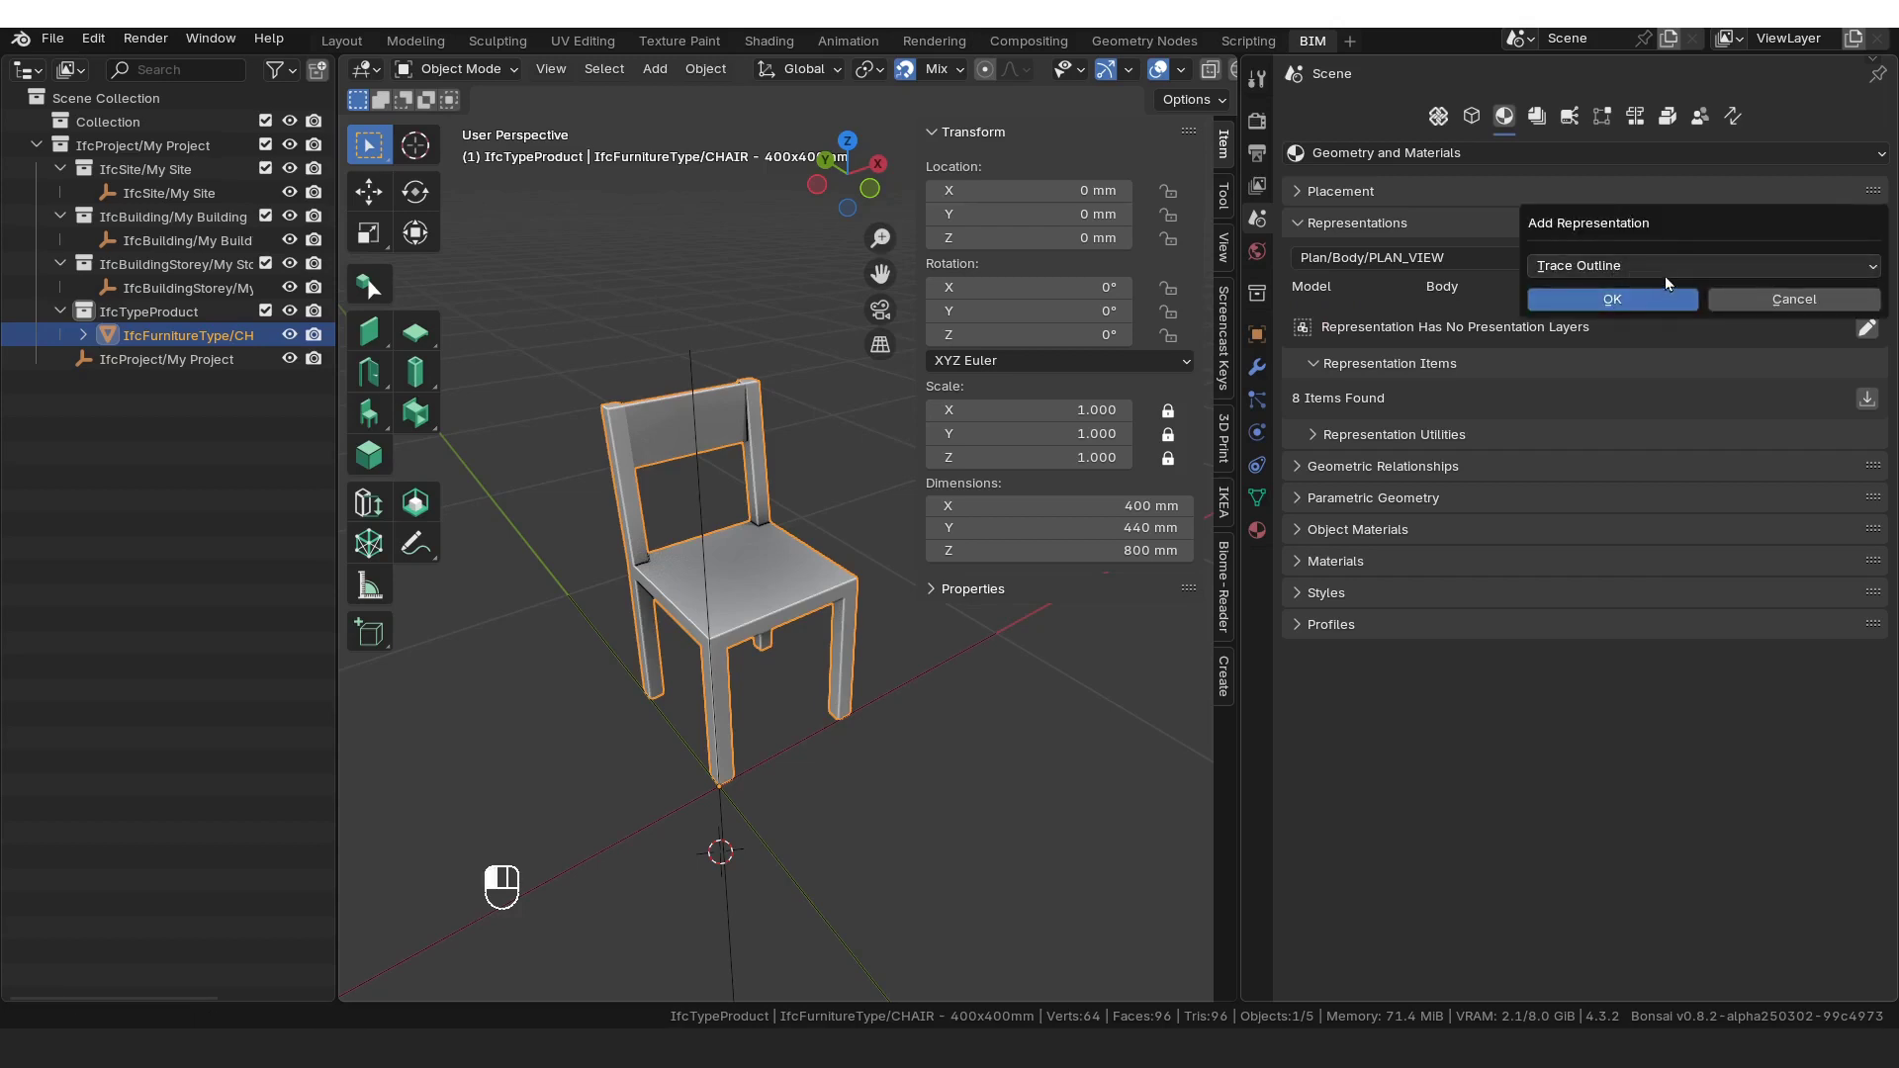
pyautogui.click(1746, 267)
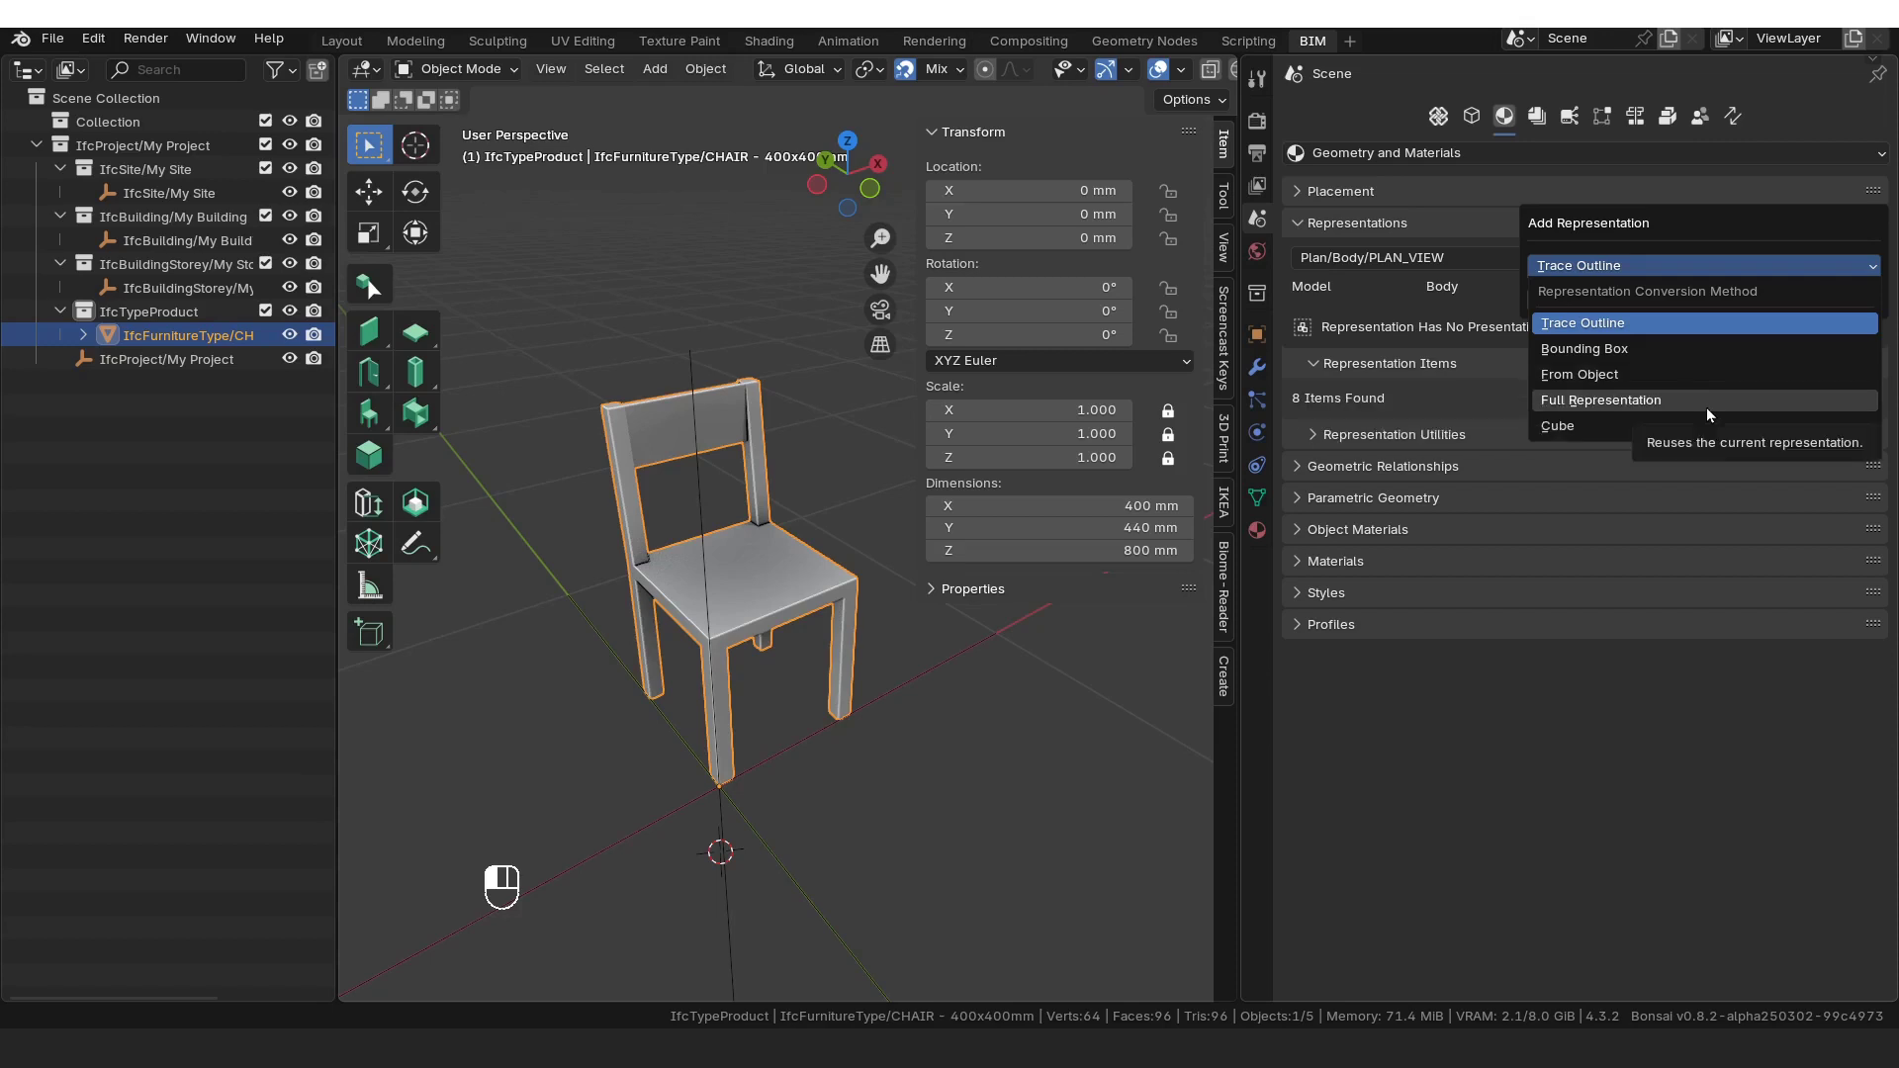
pyautogui.click(1671, 327)
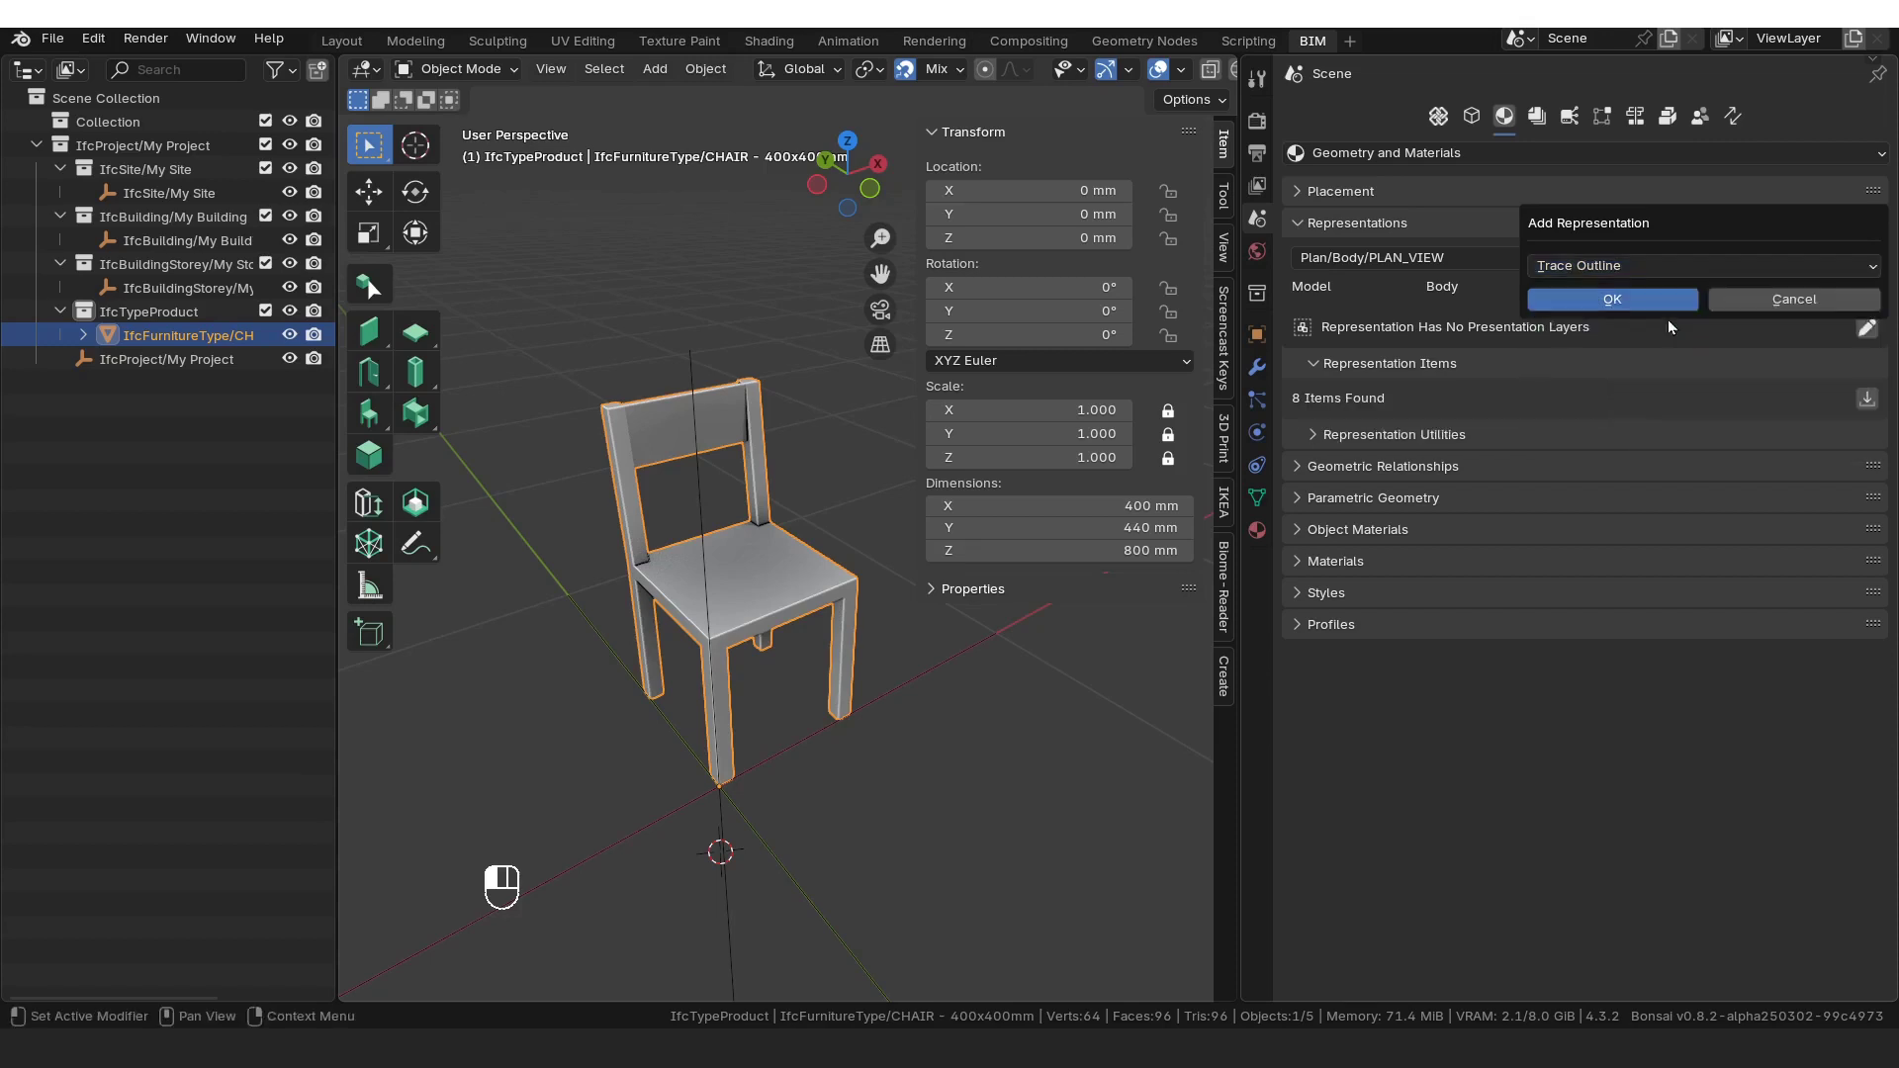
pyautogui.click(1648, 299)
# Step: Examine the traced plan outline from above and in perspective, alternating between the chair's plan and 3D model representations
pyautogui.moveTo(840, 668); pyautogui.dragTo(880, 585, button='middle')
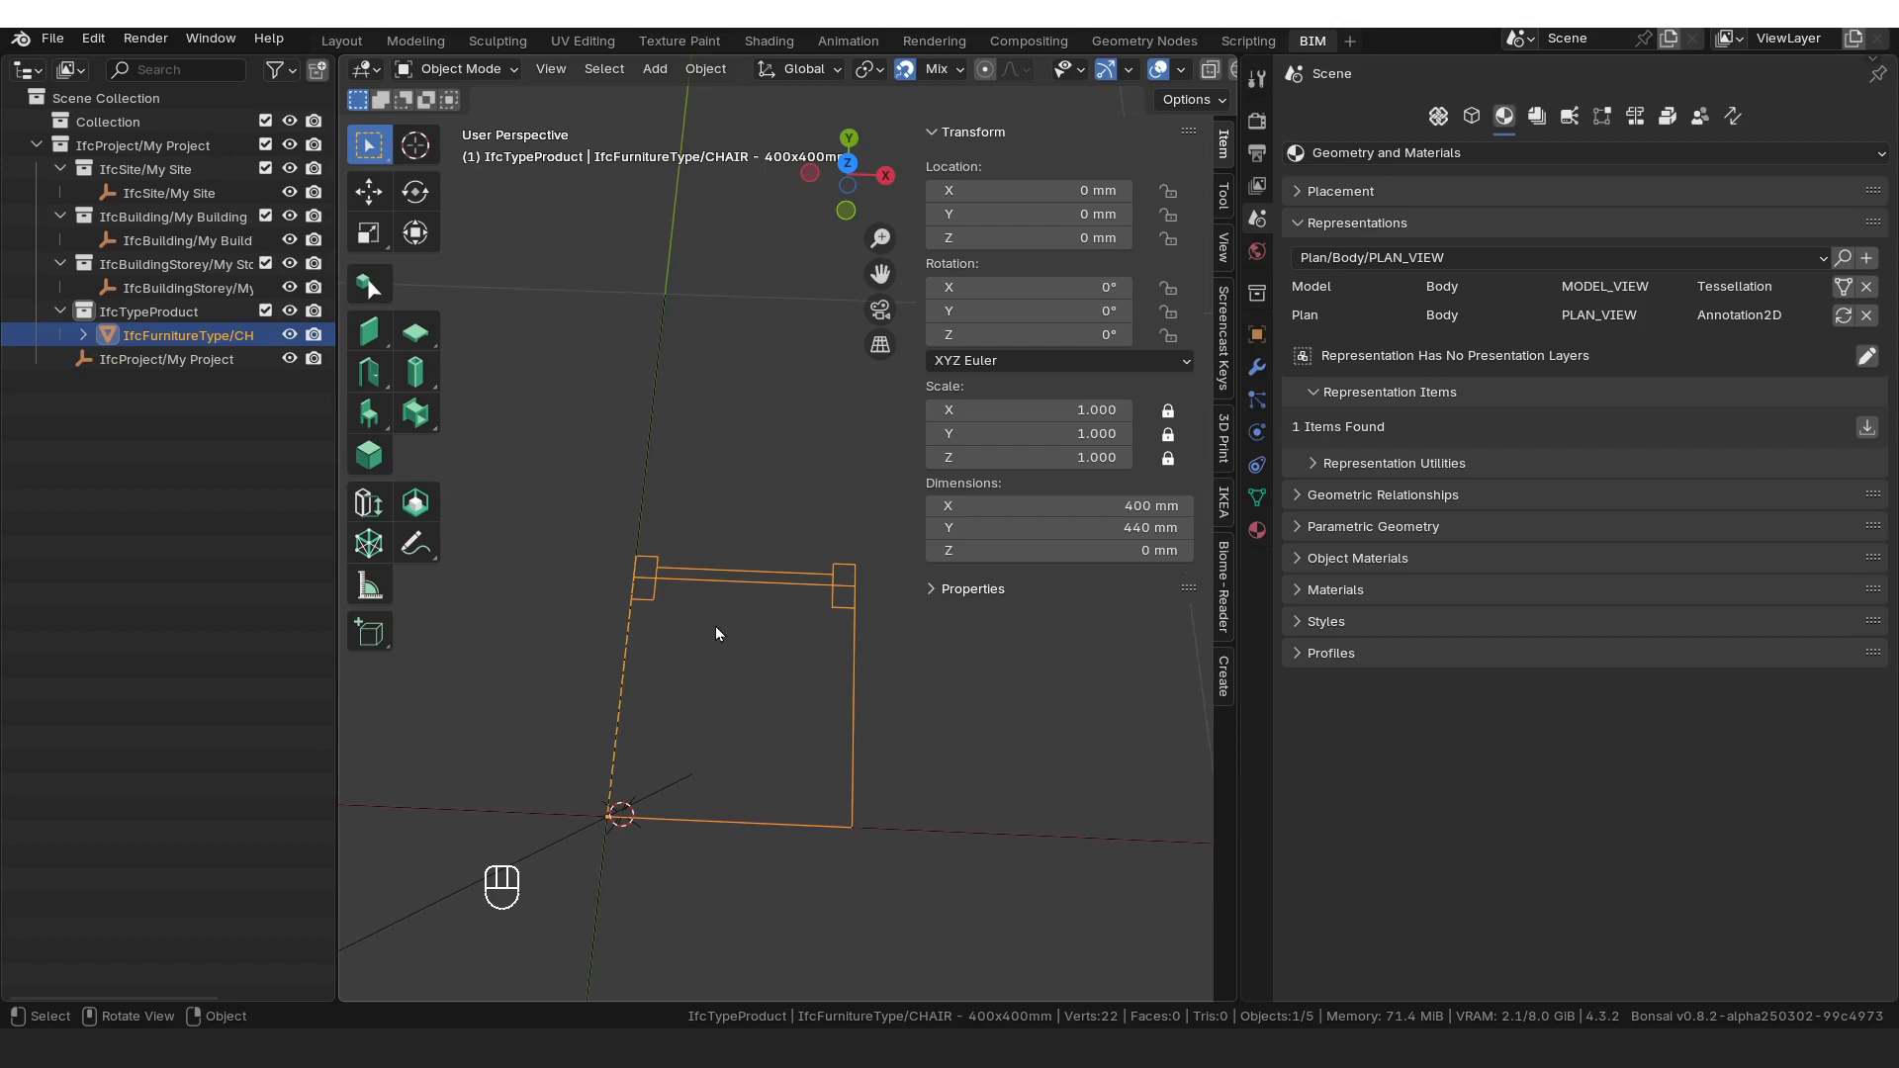
pyautogui.moveTo(715, 626); pyautogui.dragTo(687, 674, button='middle')
pyautogui.press('KP_7')
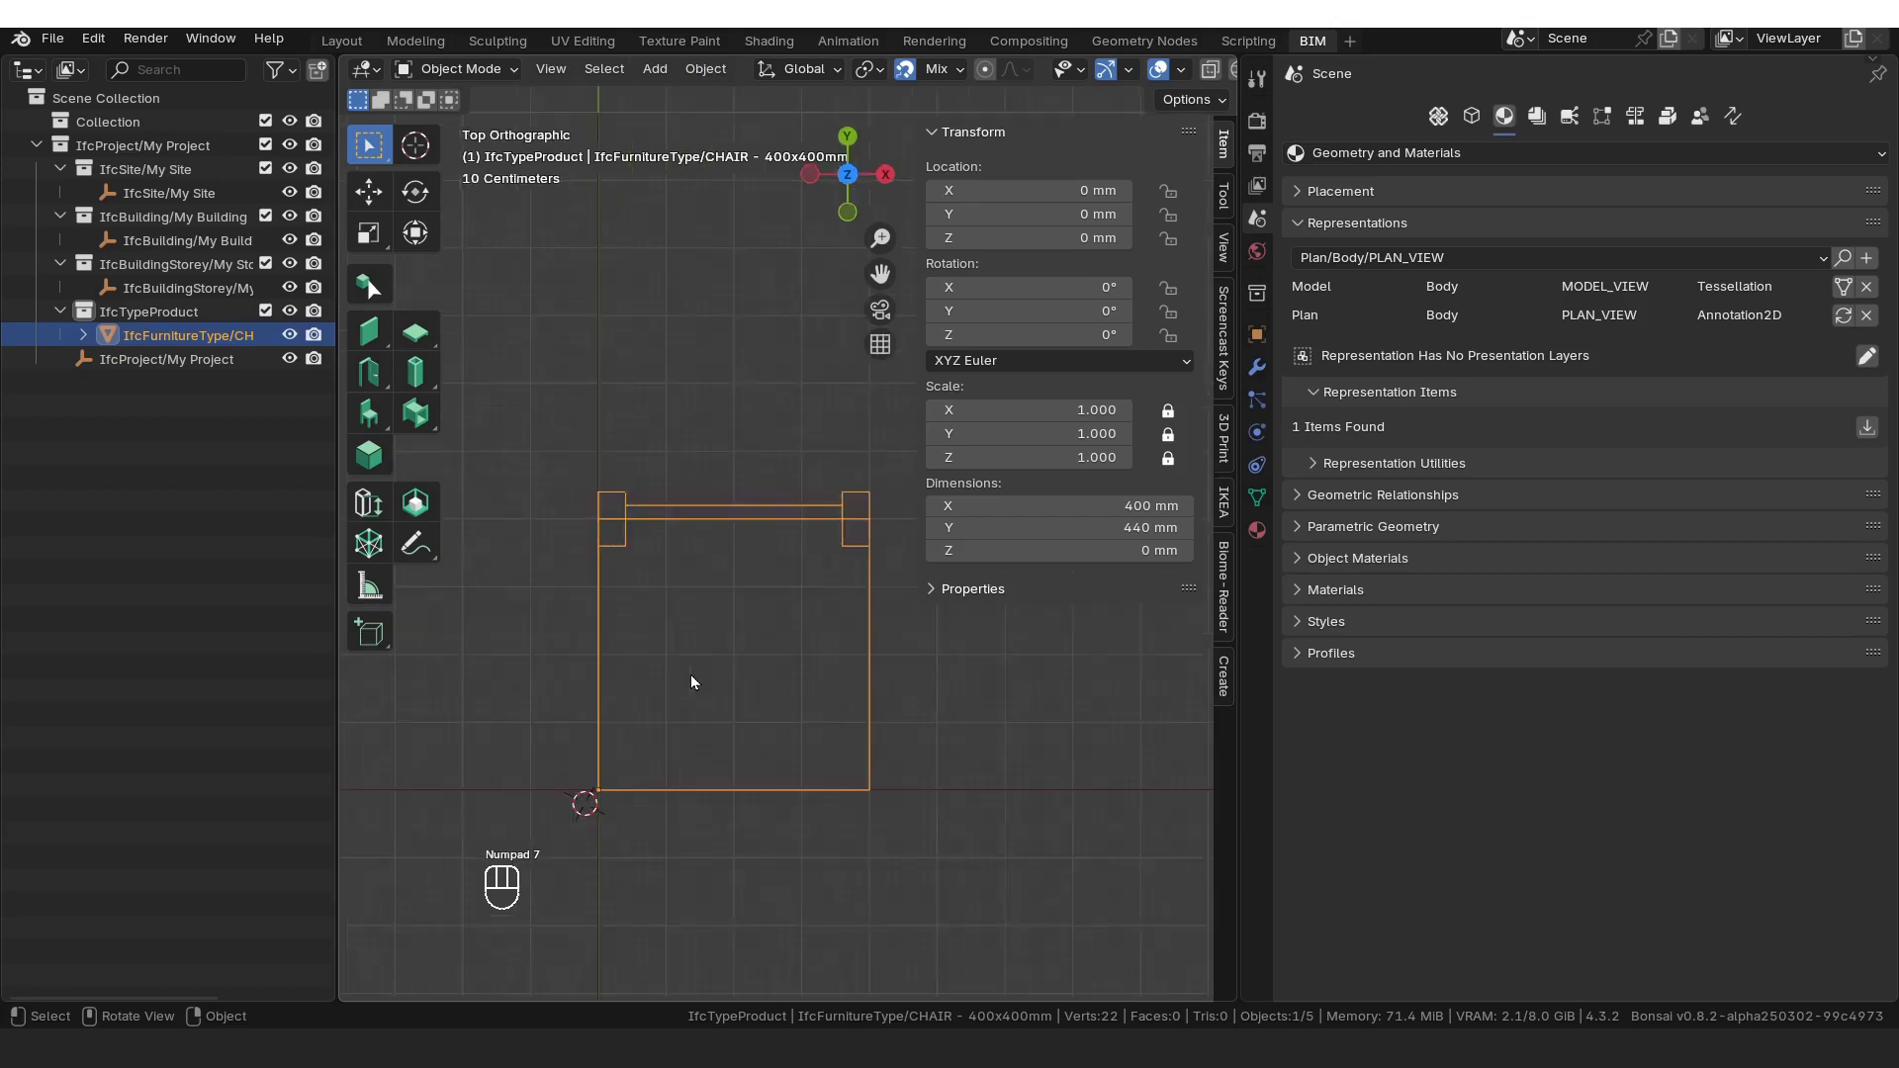
pyautogui.moveTo(720, 842); pyautogui.dragTo(780, 716, button='middle')
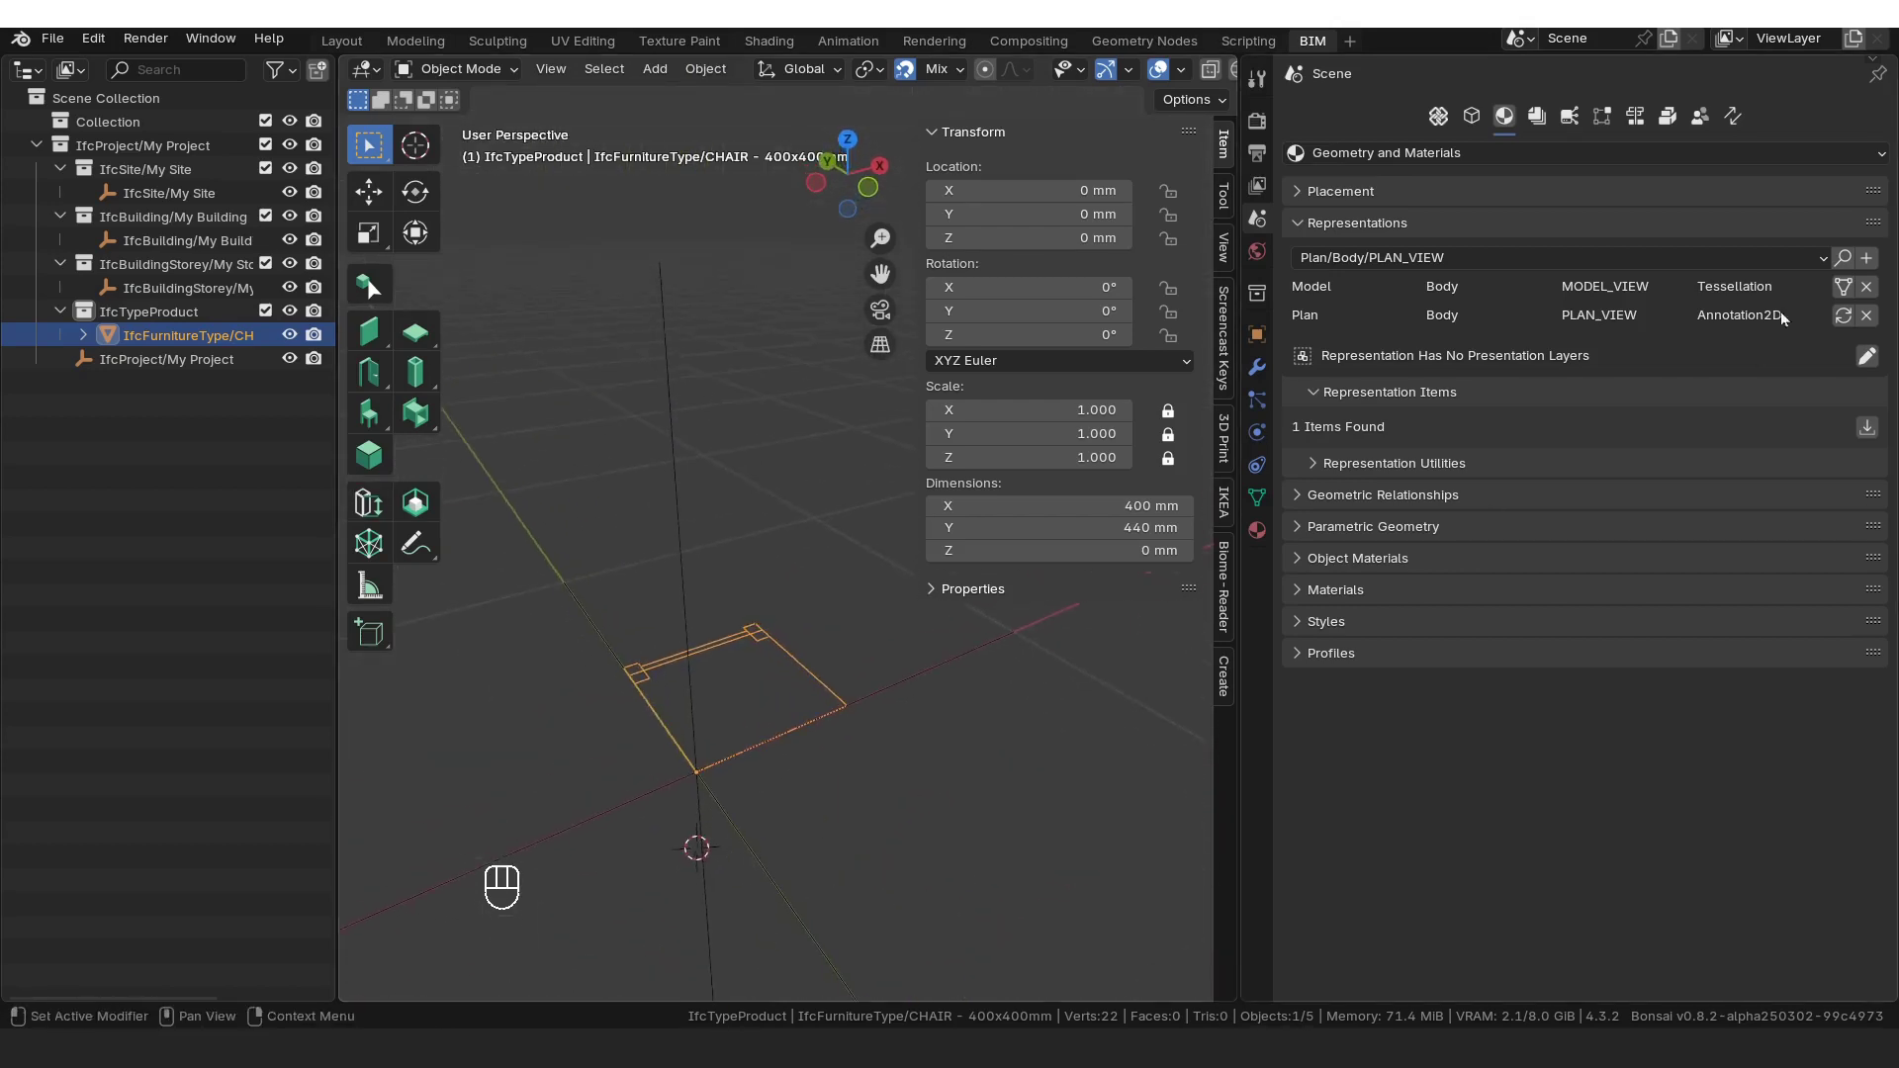
pyautogui.click(1843, 287)
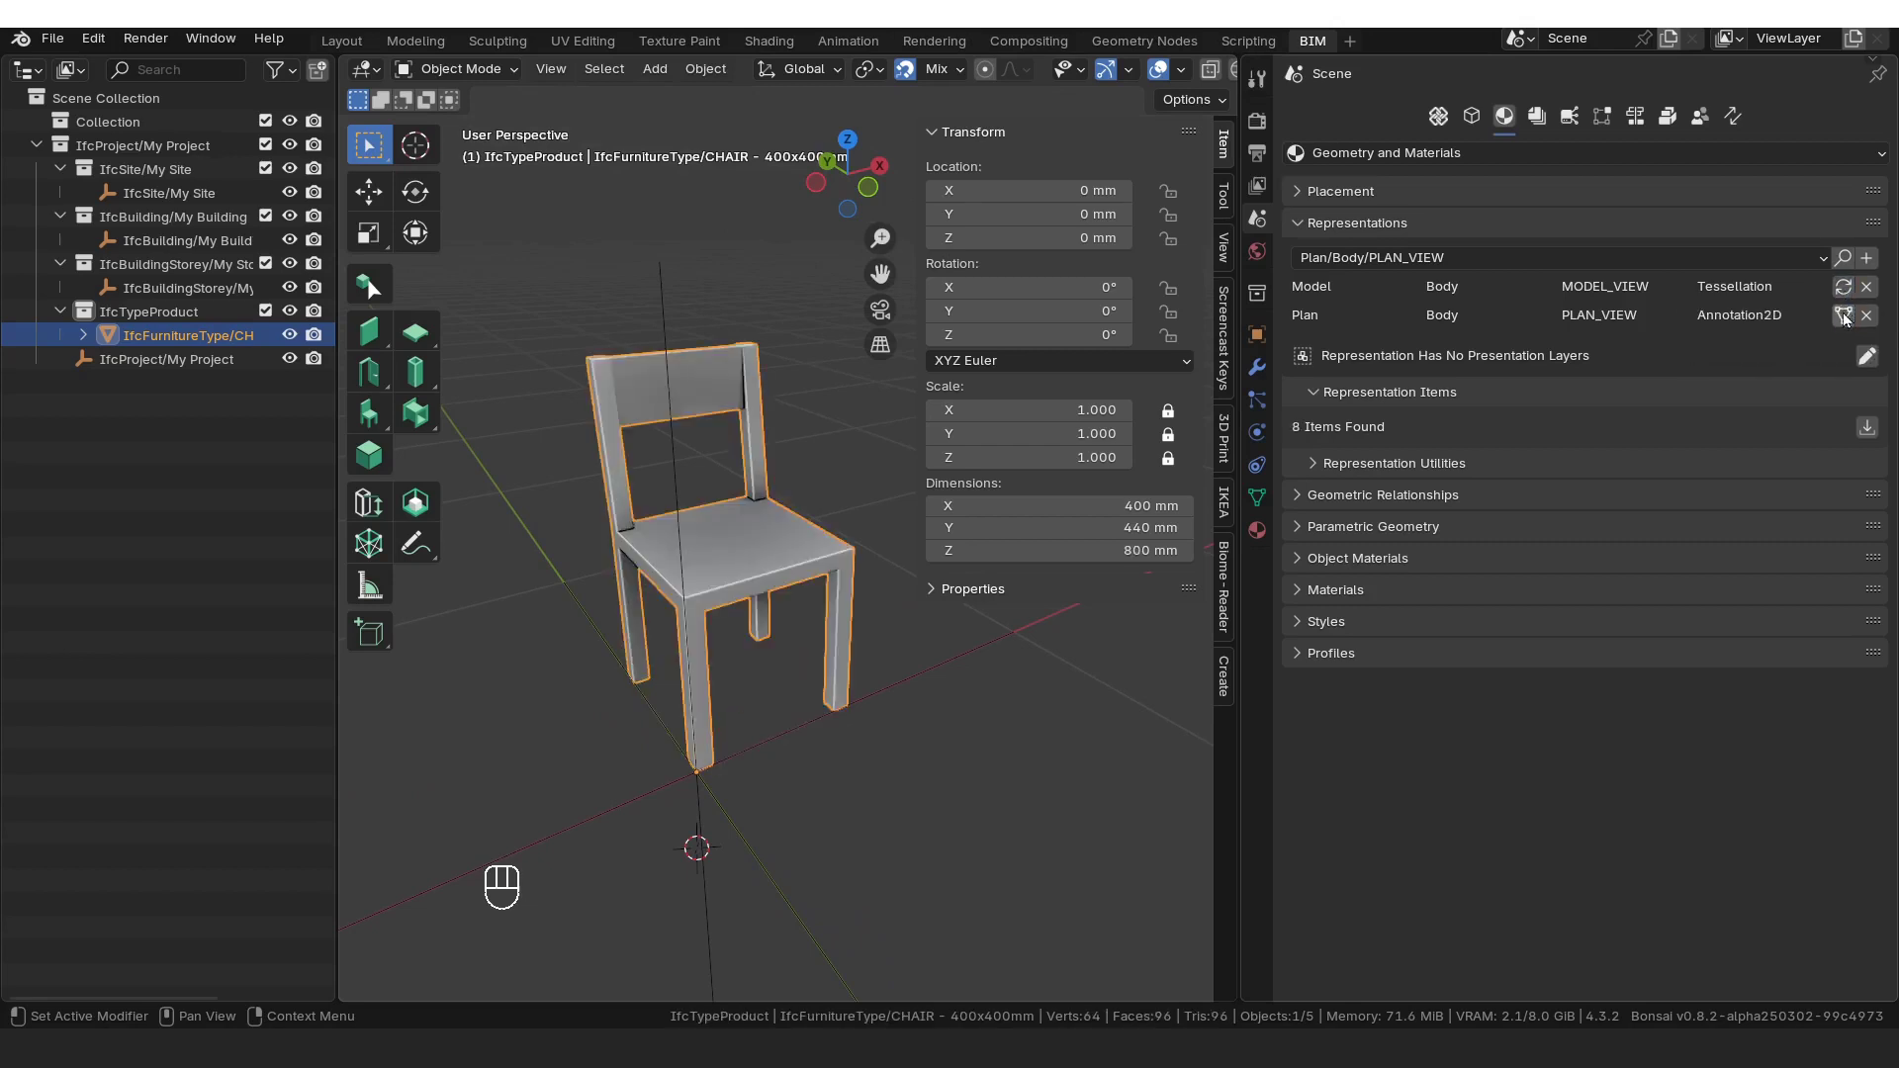
pyautogui.click(1844, 316)
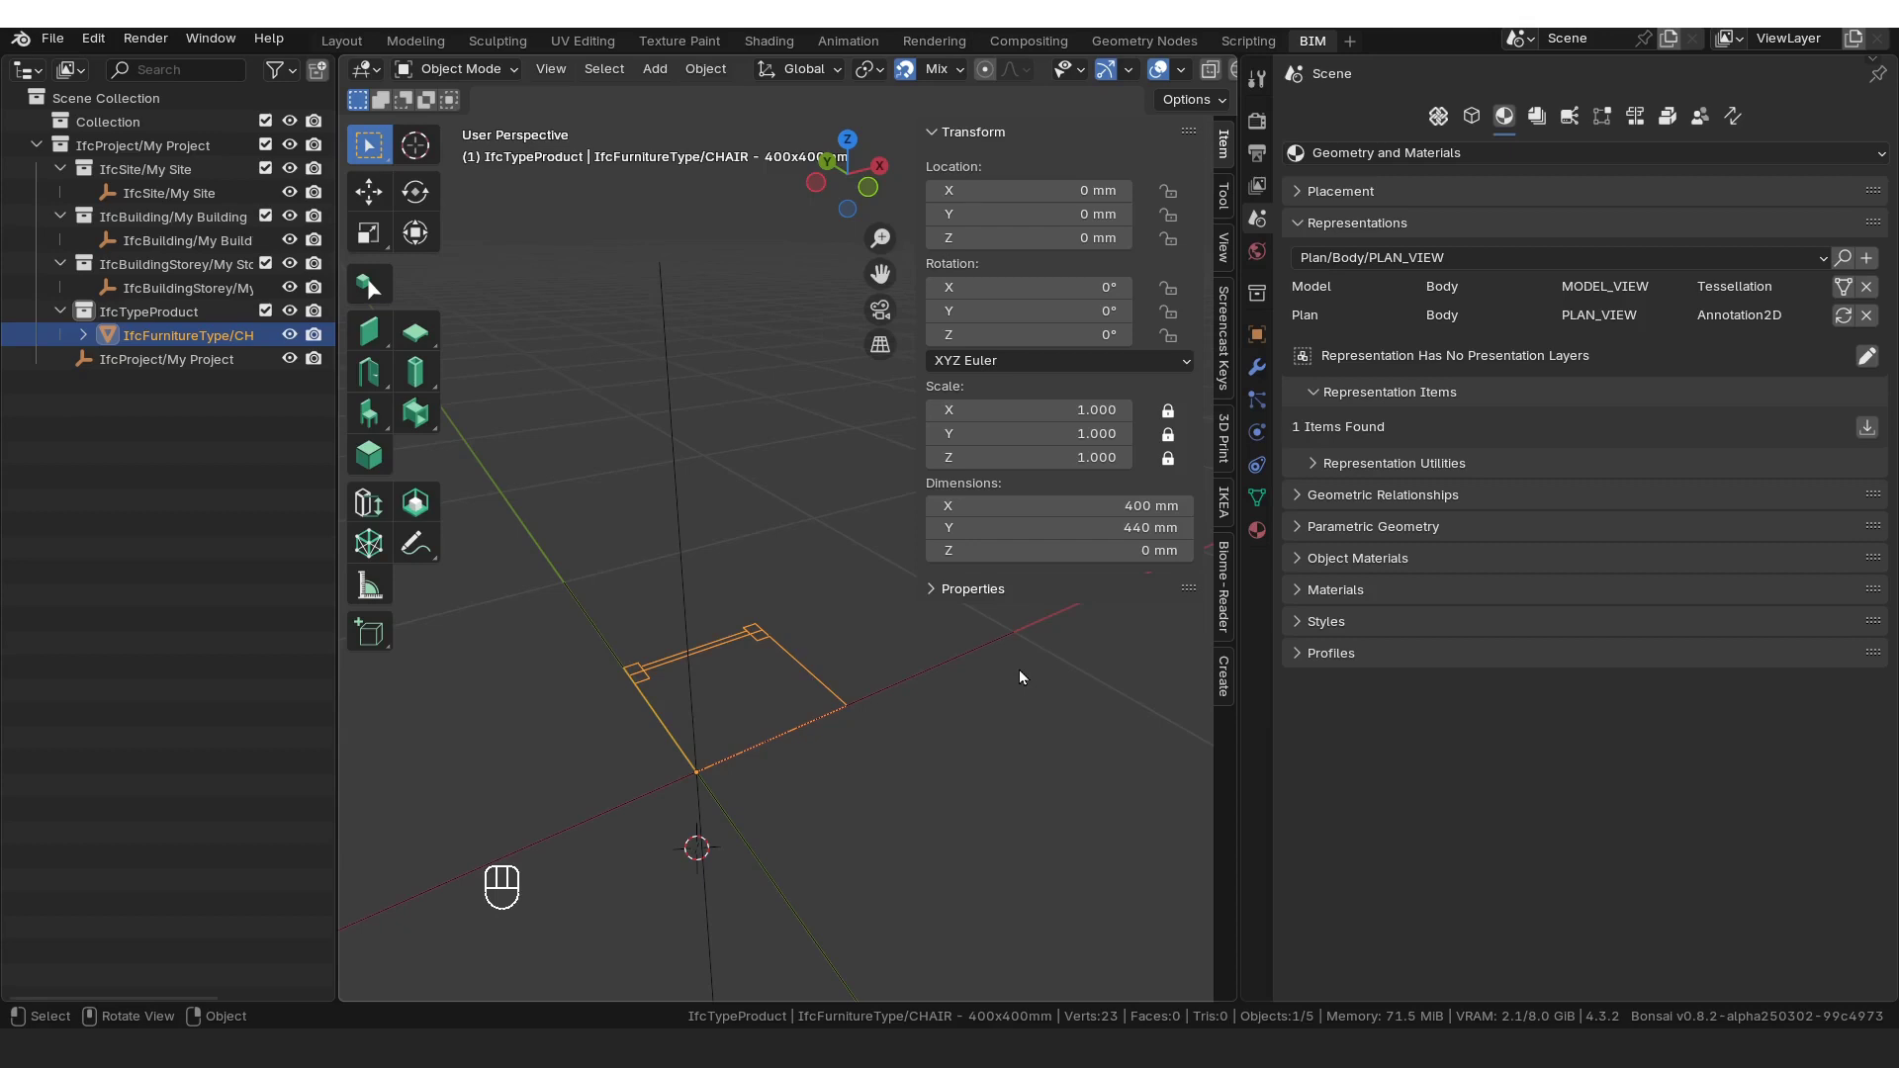
pyautogui.click(839, 554)
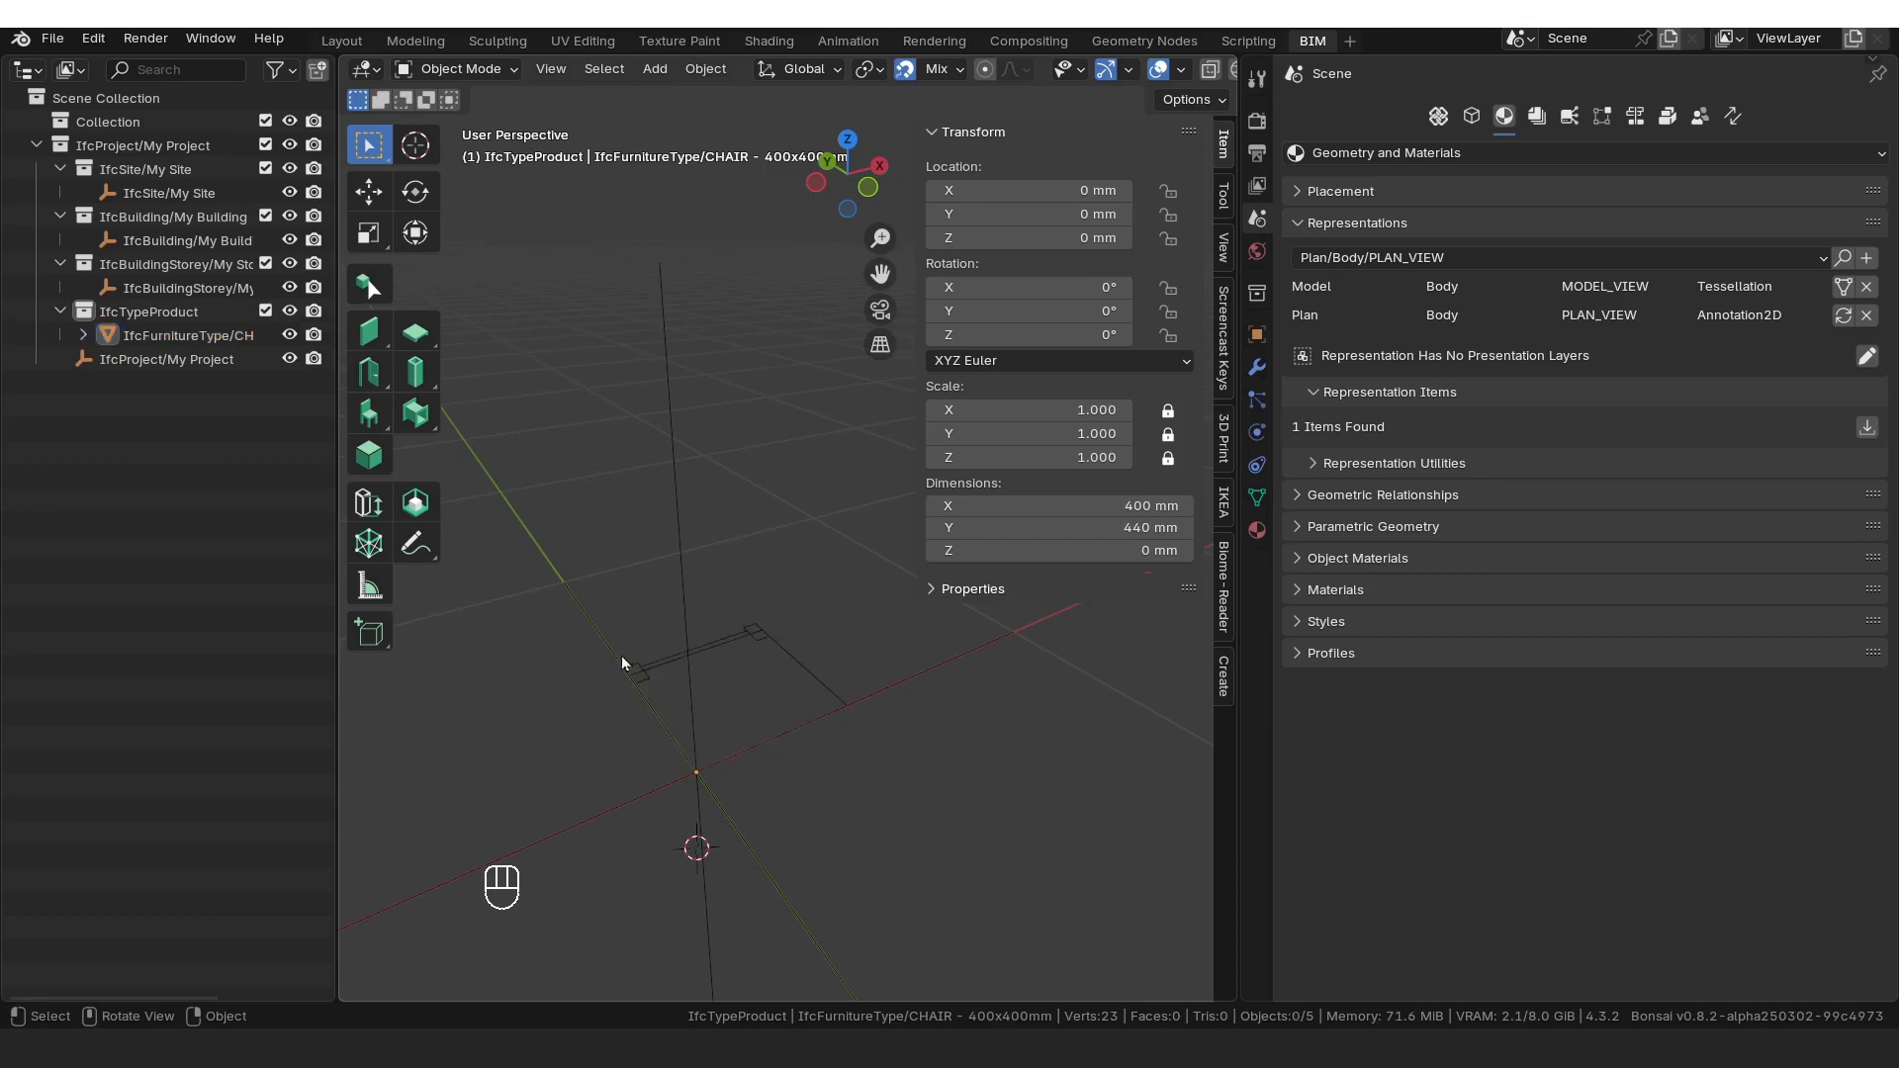
pyautogui.click(1842, 286)
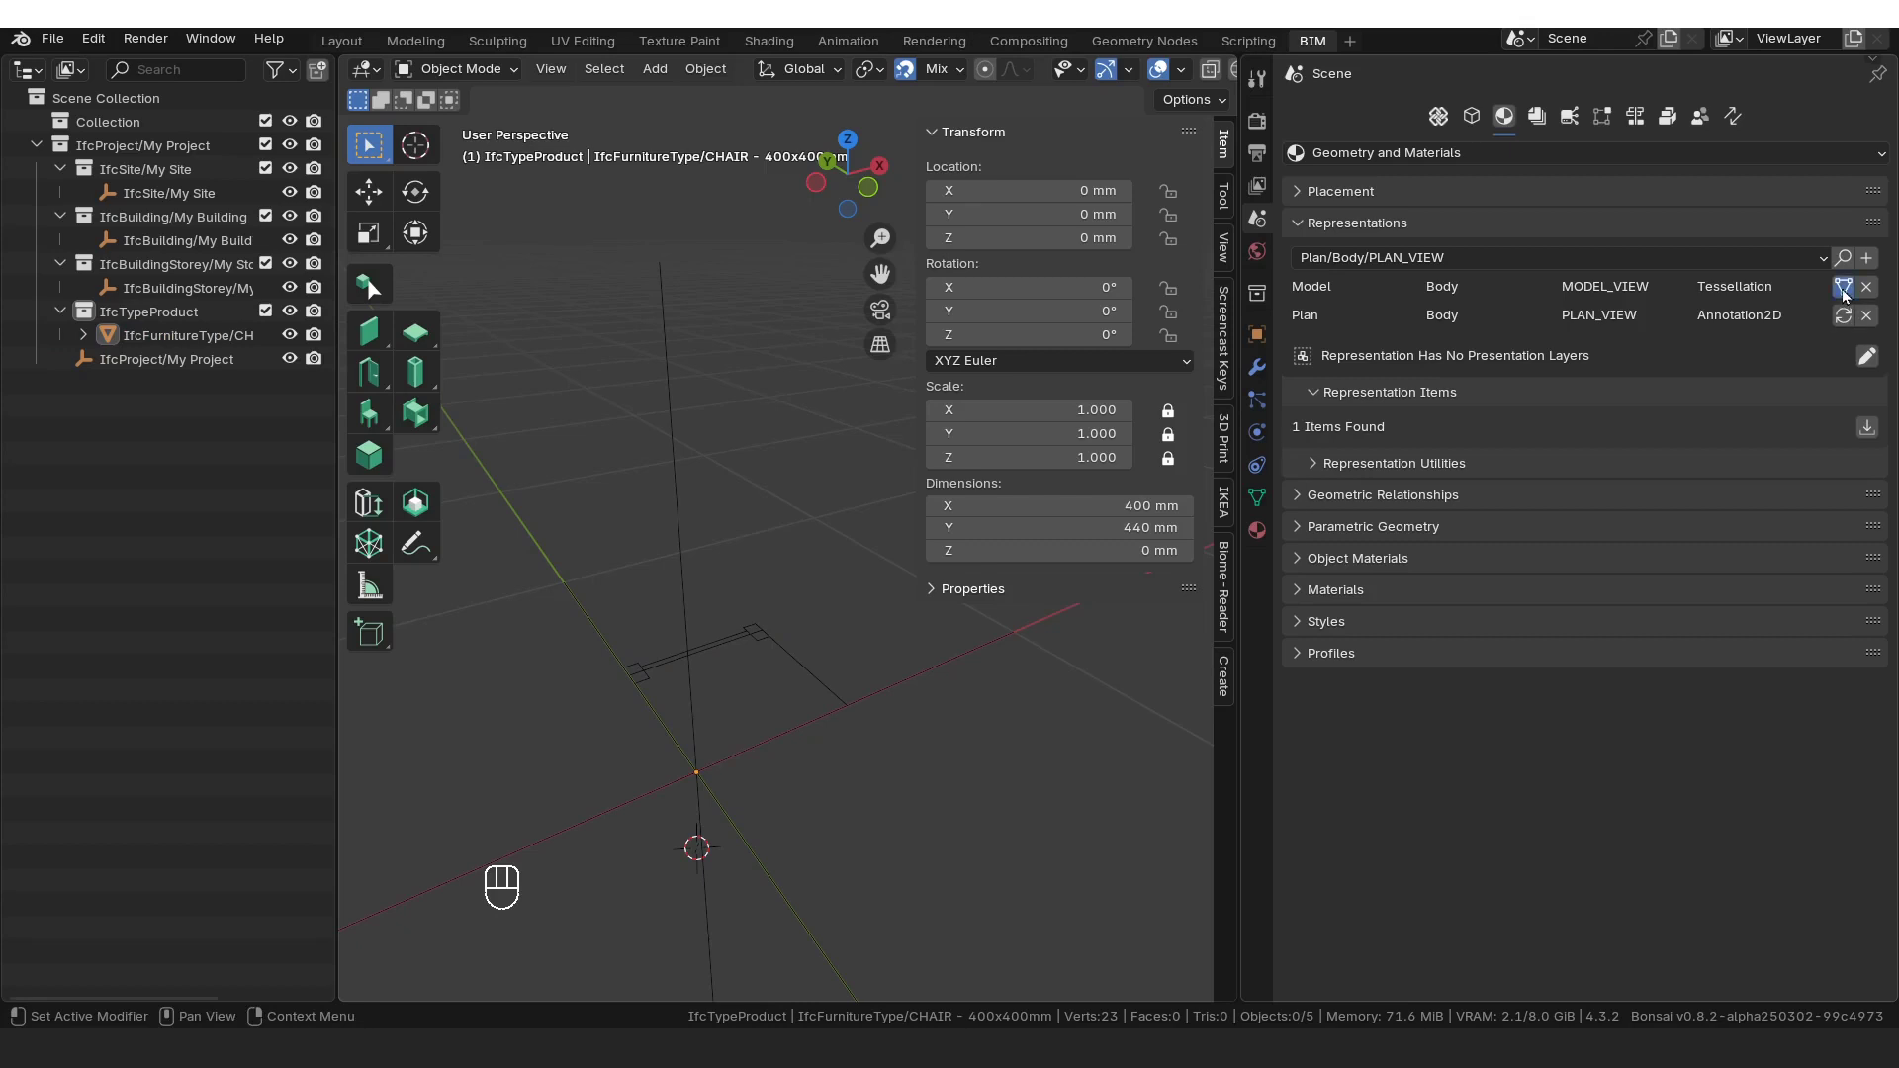
pyautogui.click(799, 546)
# Step: Activate the Furniture Tool and load the thumbnail of the CHAIR - 400x400mm type in the Type Manager
pyautogui.click(500, 514)
pyautogui.click(369, 412)
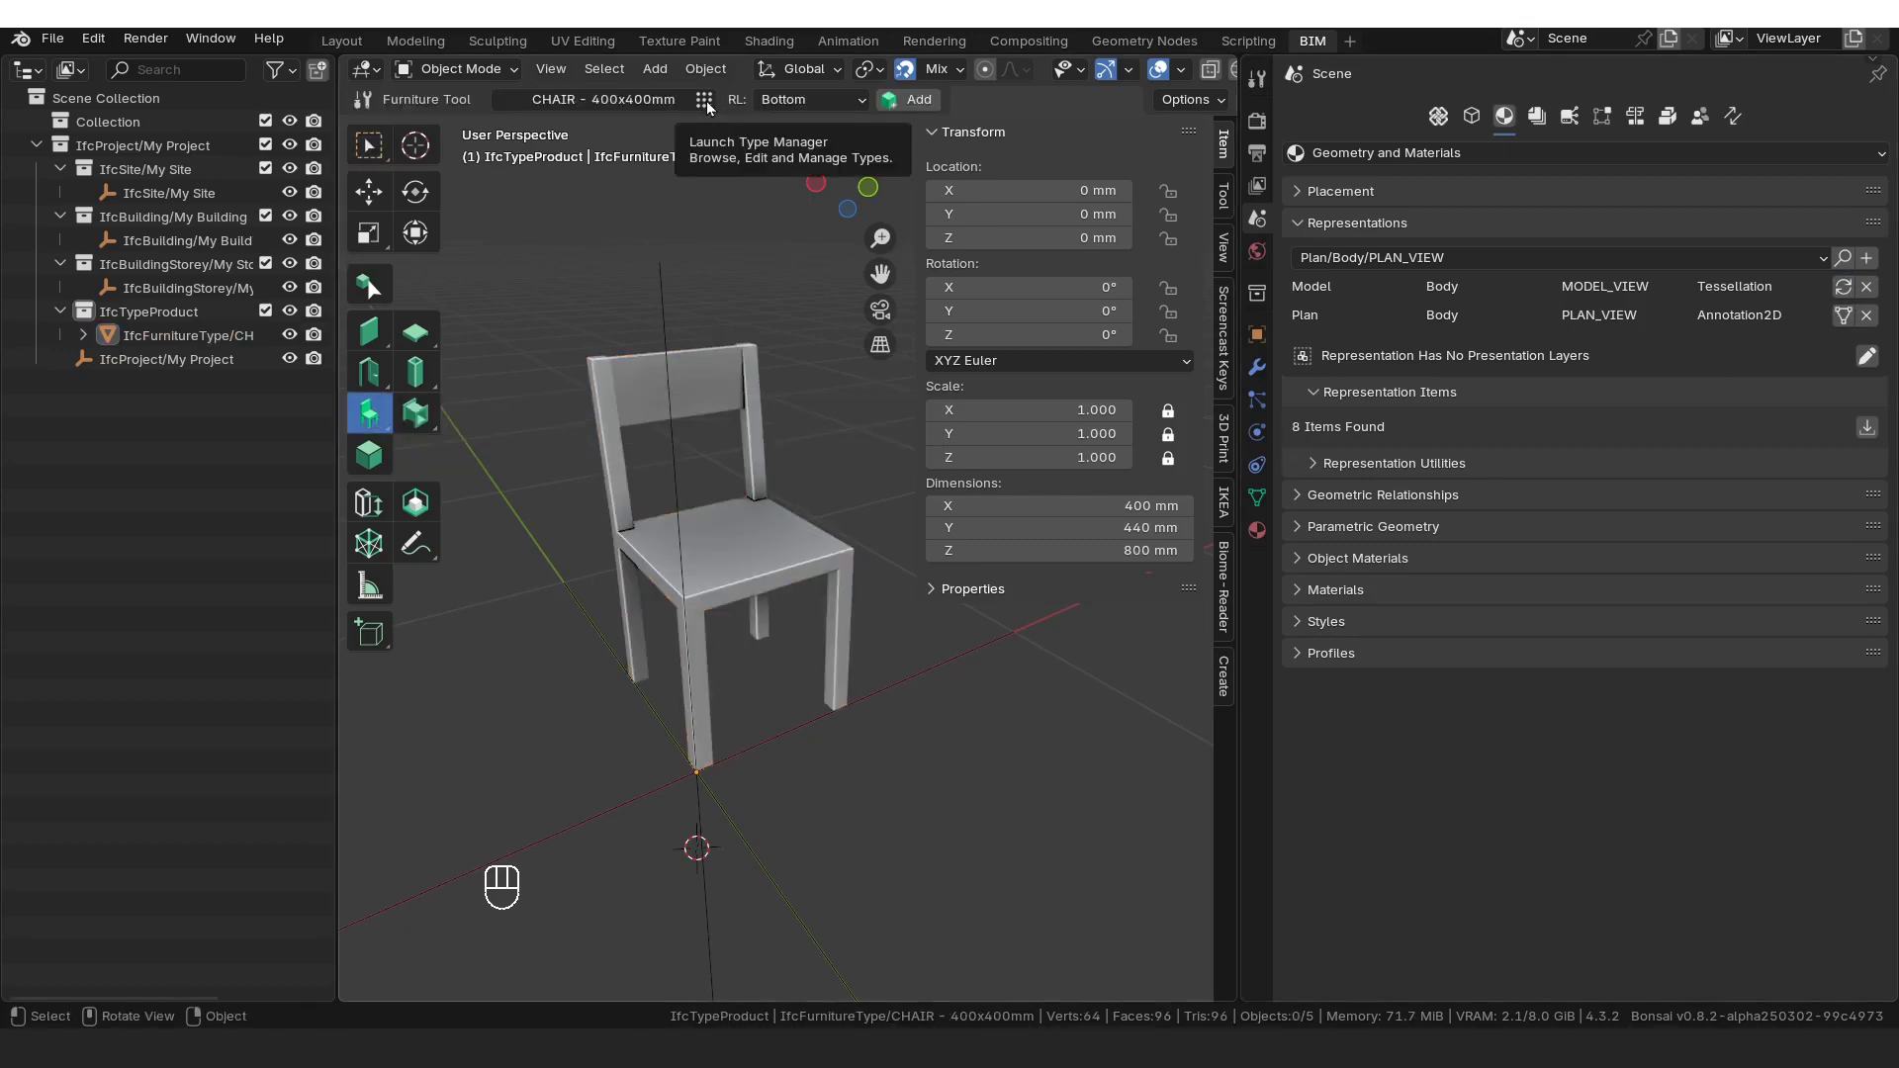
pyautogui.click(707, 100)
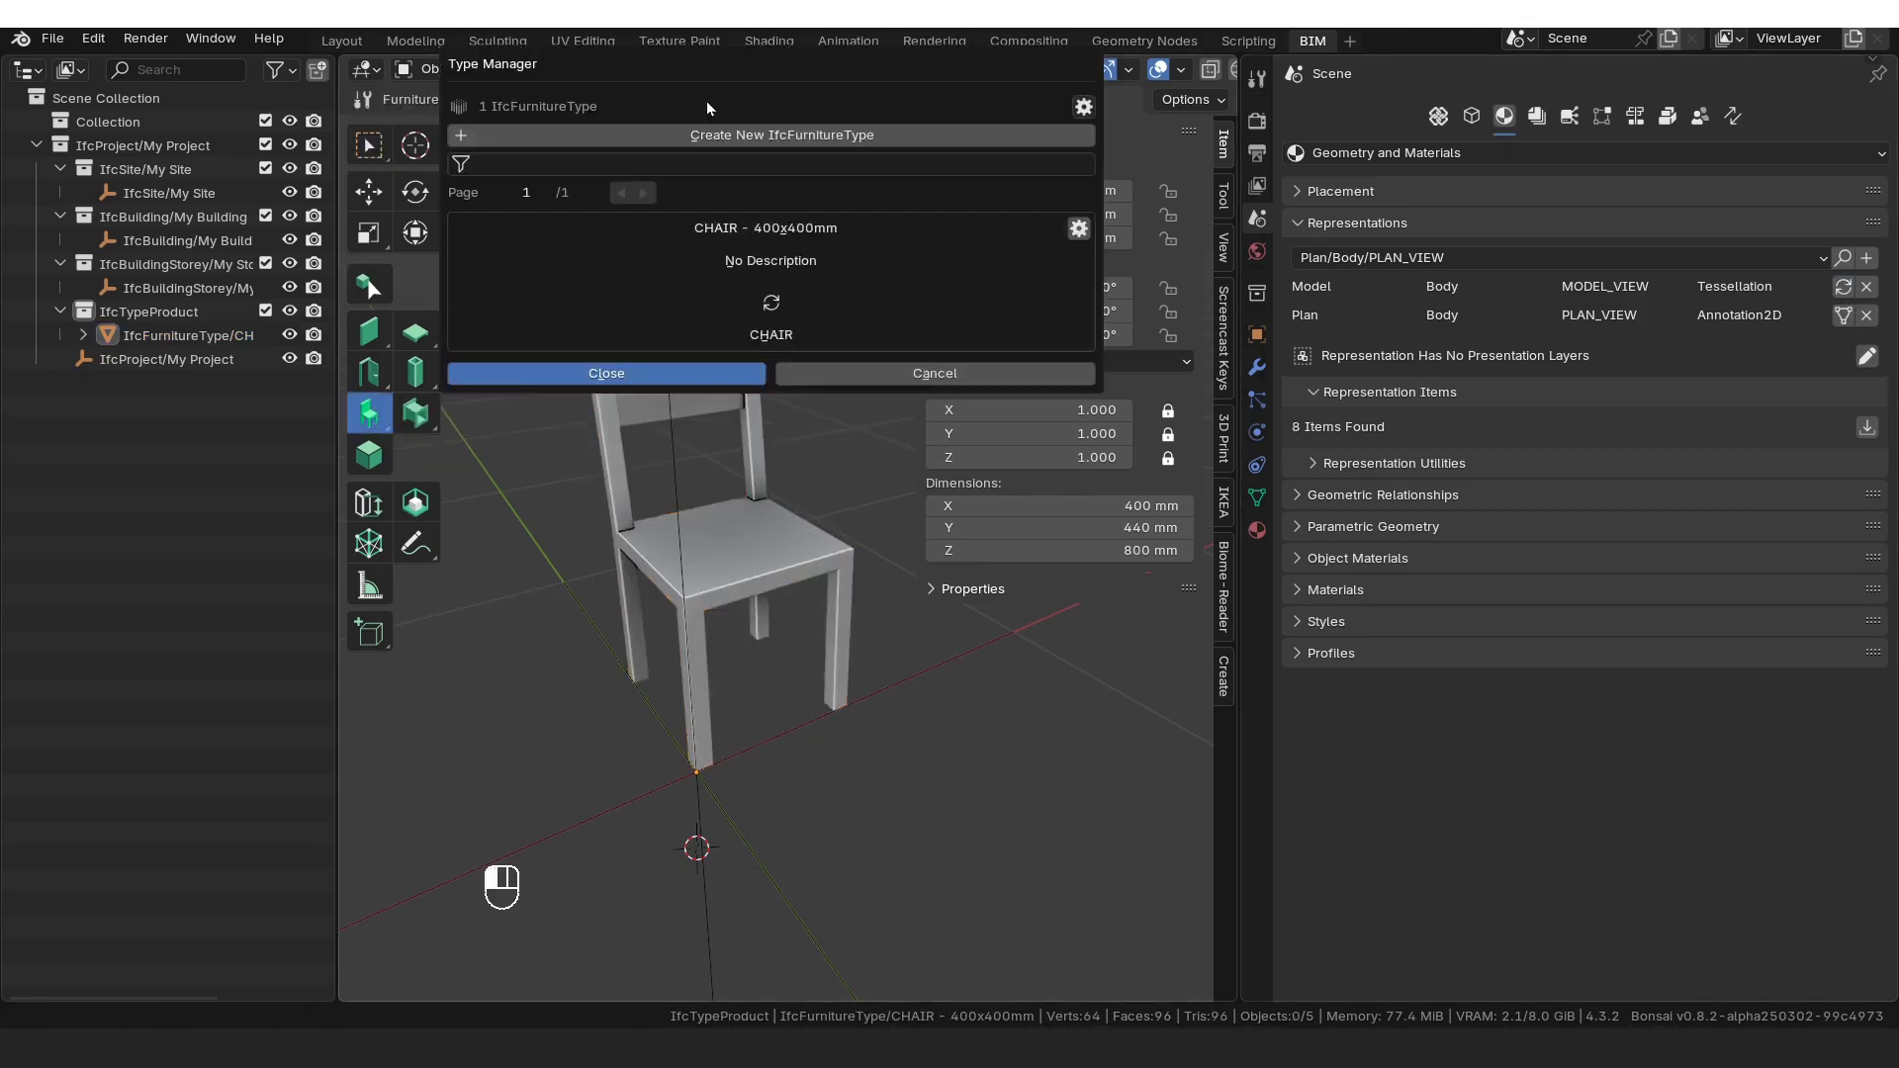
pyautogui.click(768, 303)
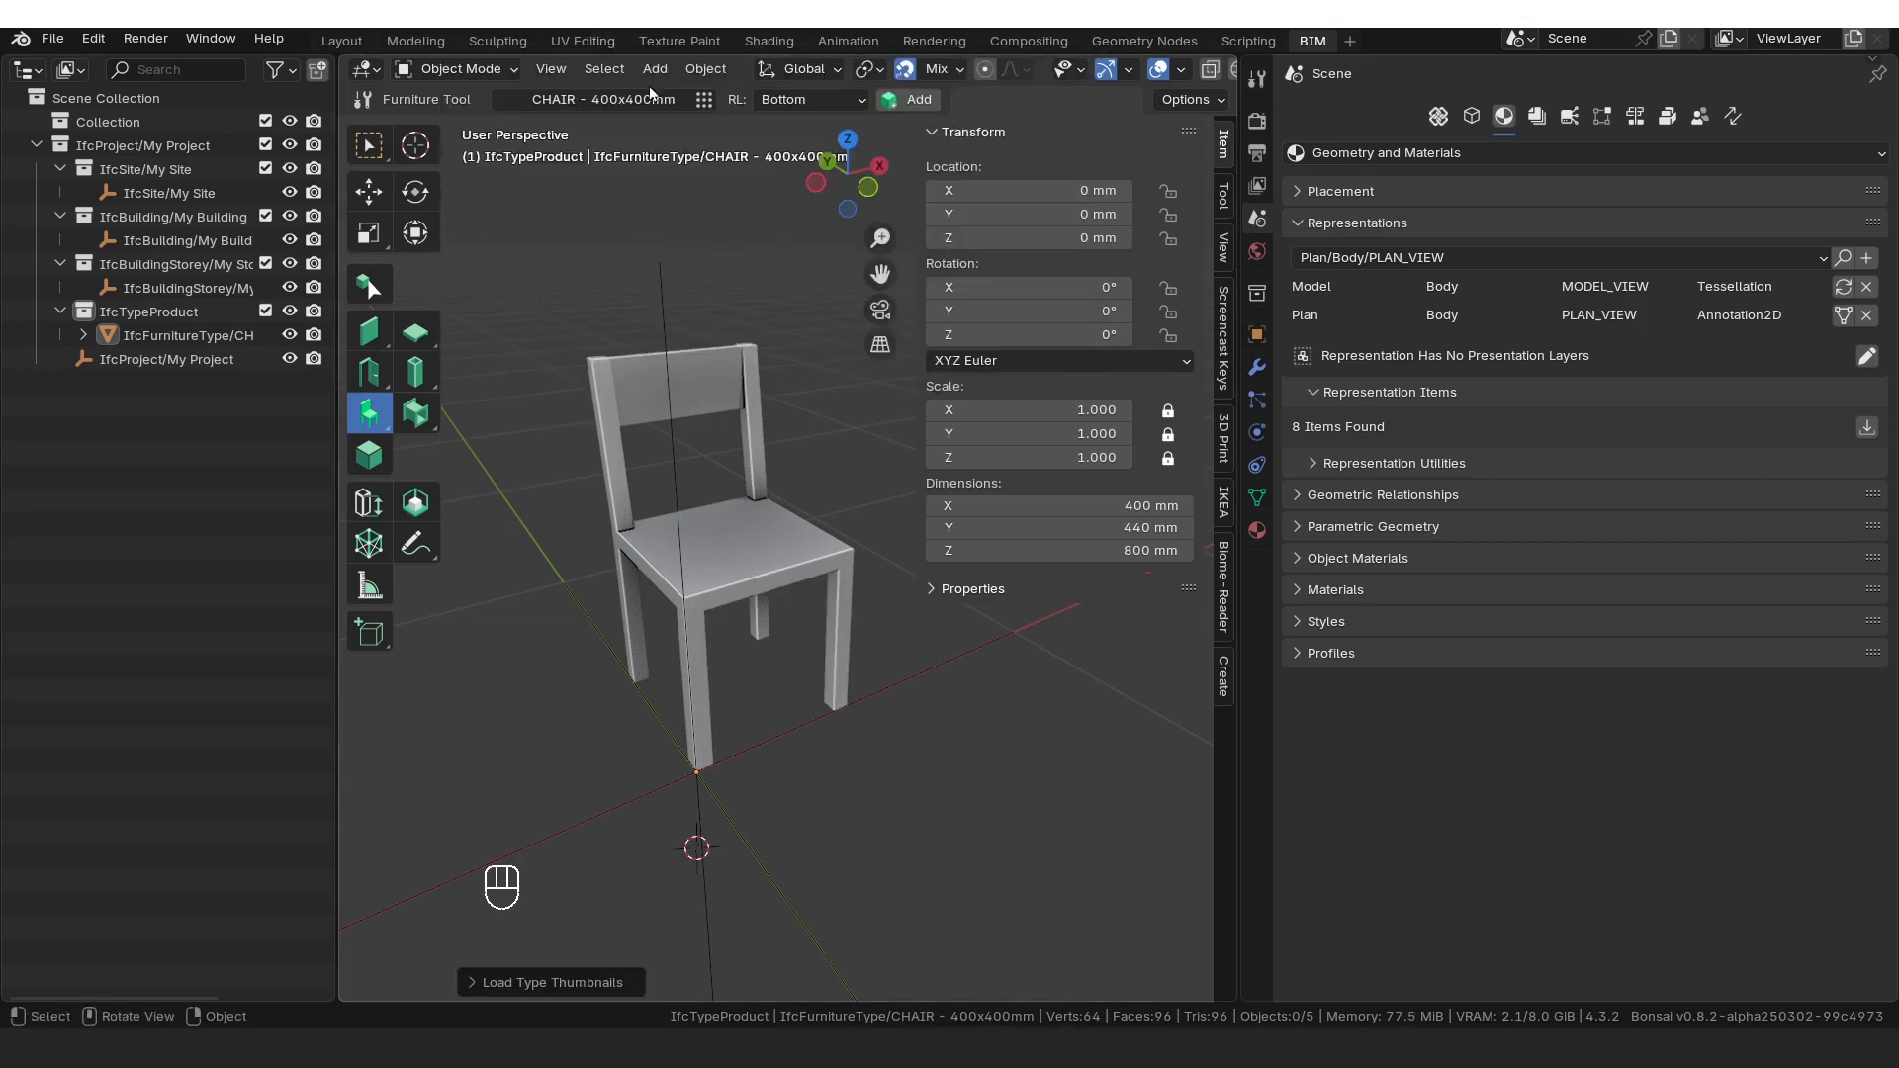
# Step: Duplicate the CHAIR - 400x400mm furniture type in the Type Manager and close the manager
pyautogui.click(704, 100)
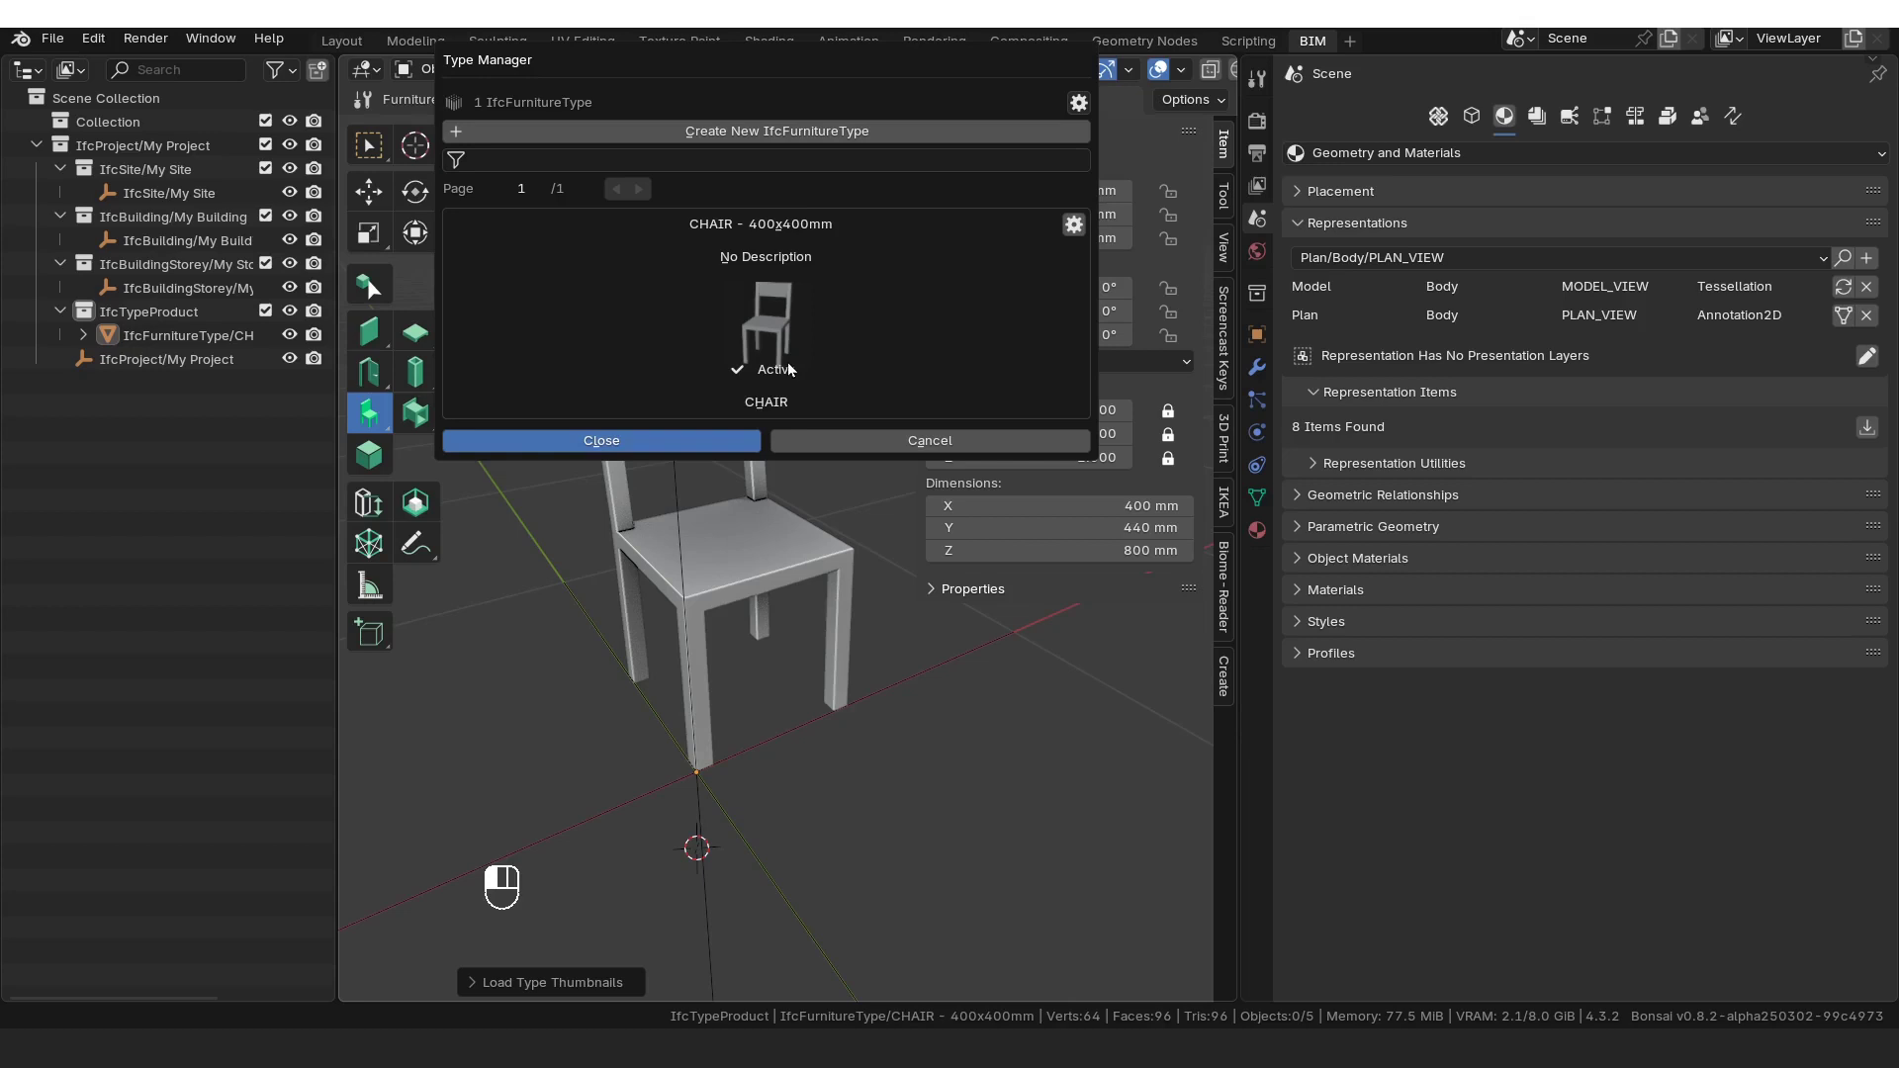
pyautogui.click(1075, 228)
pyautogui.click(976, 277)
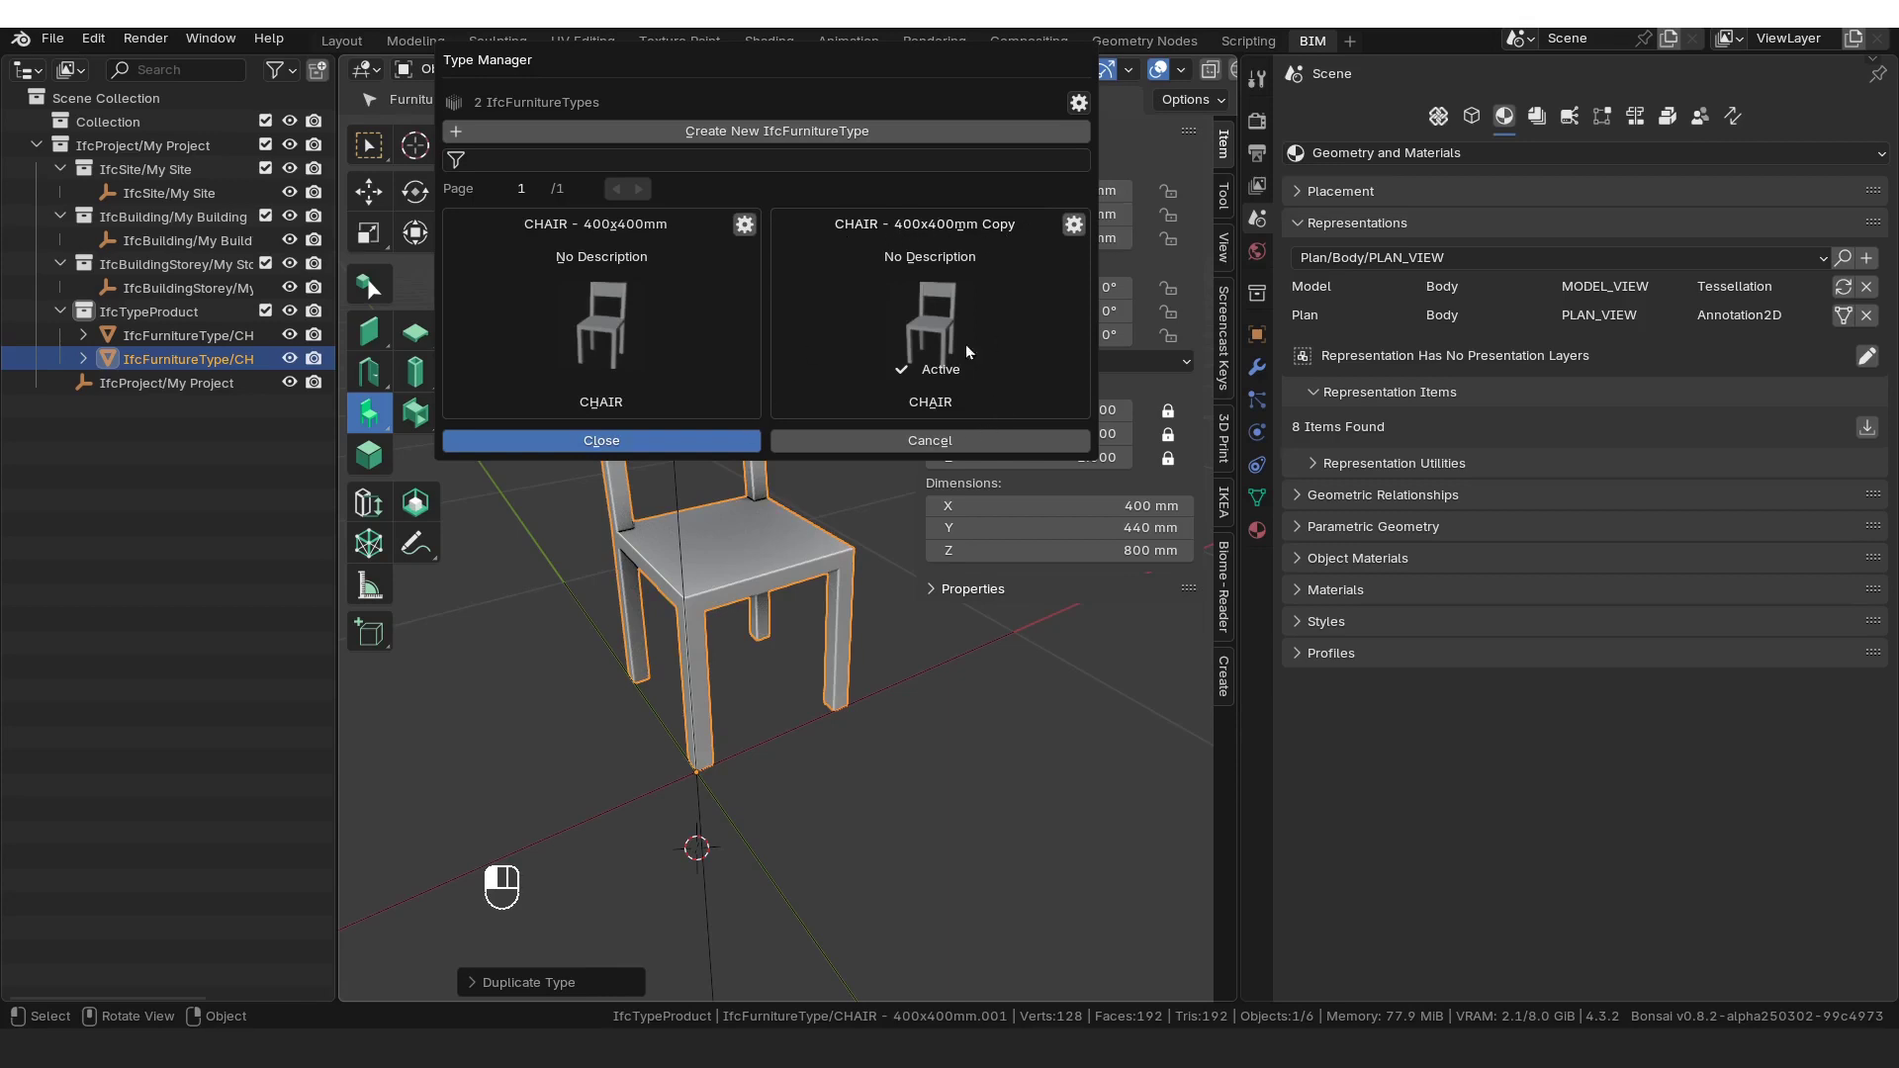
pyautogui.click(668, 441)
# Step: Reveal the full object names in the outliner and hide the original chair type, keeping the duplicate selected
pyautogui.moveTo(338, 340); pyautogui.dragTo(498, 340)
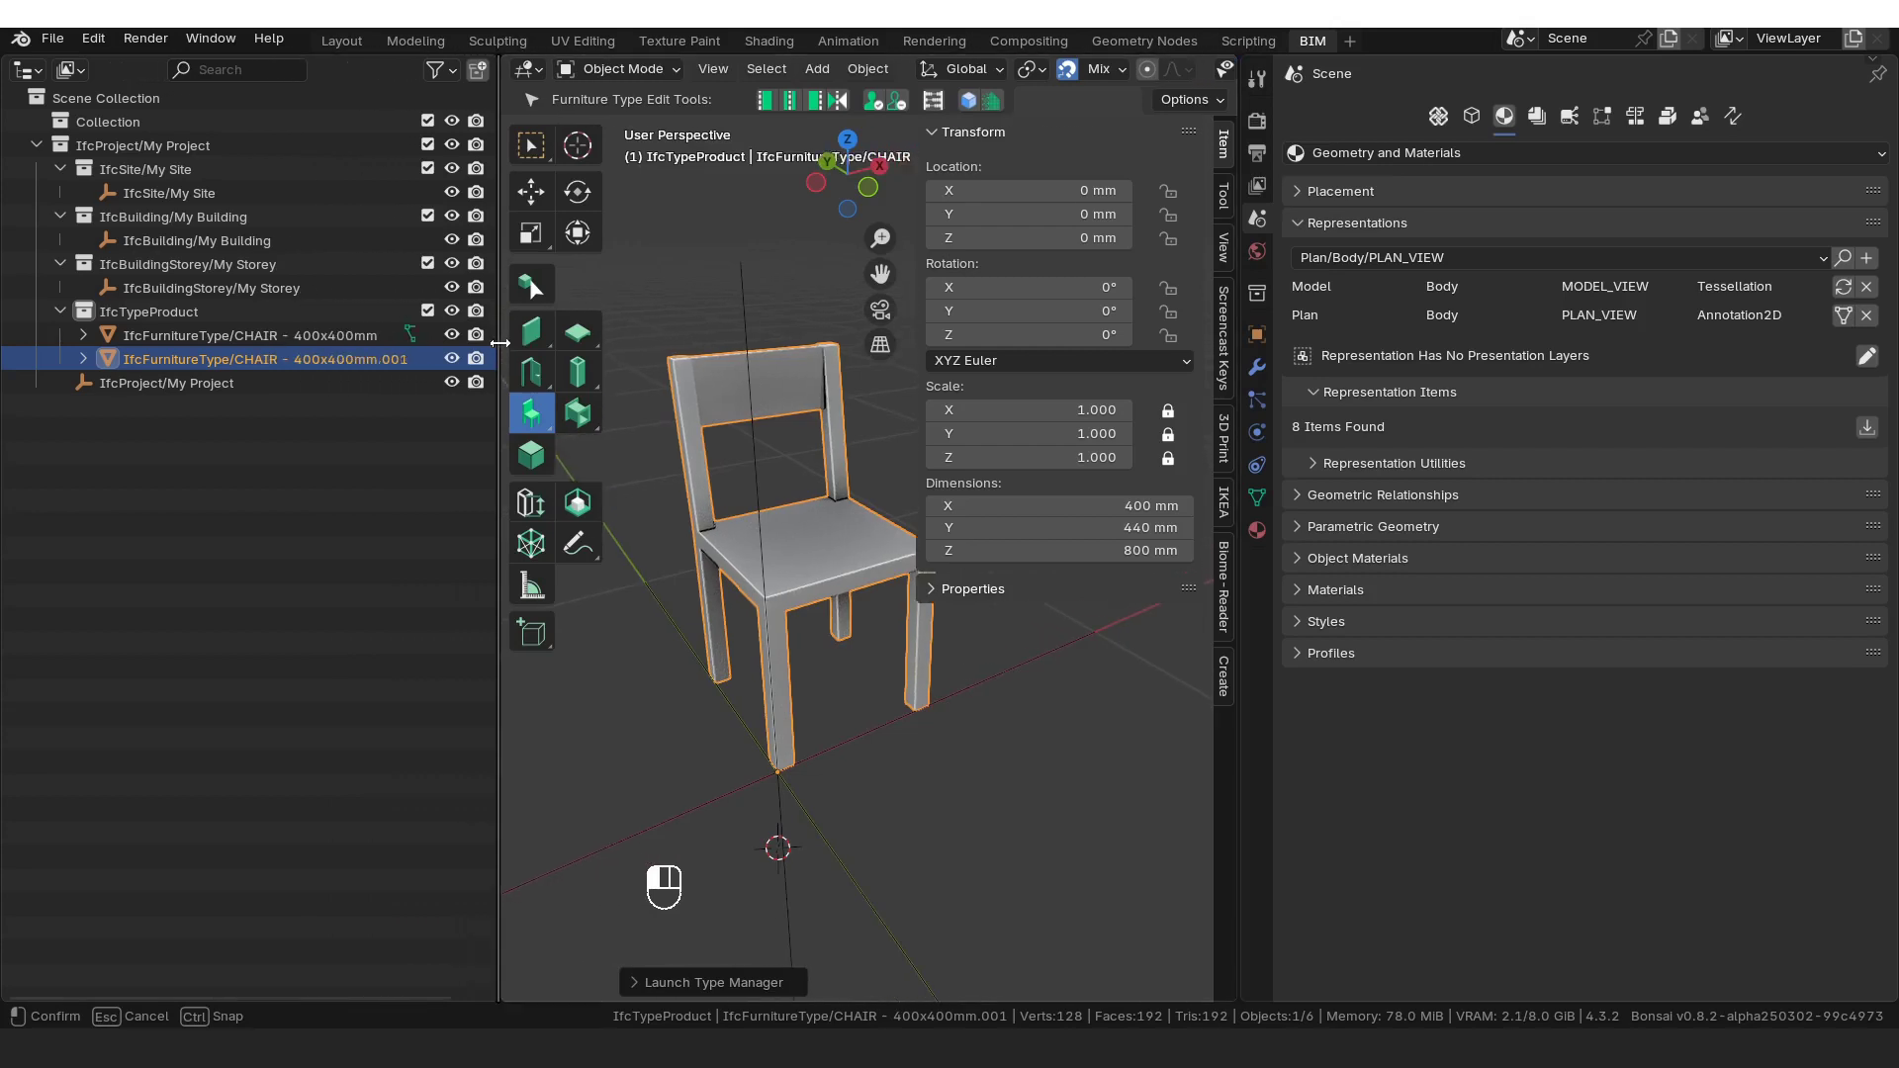
pyautogui.click(364, 362)
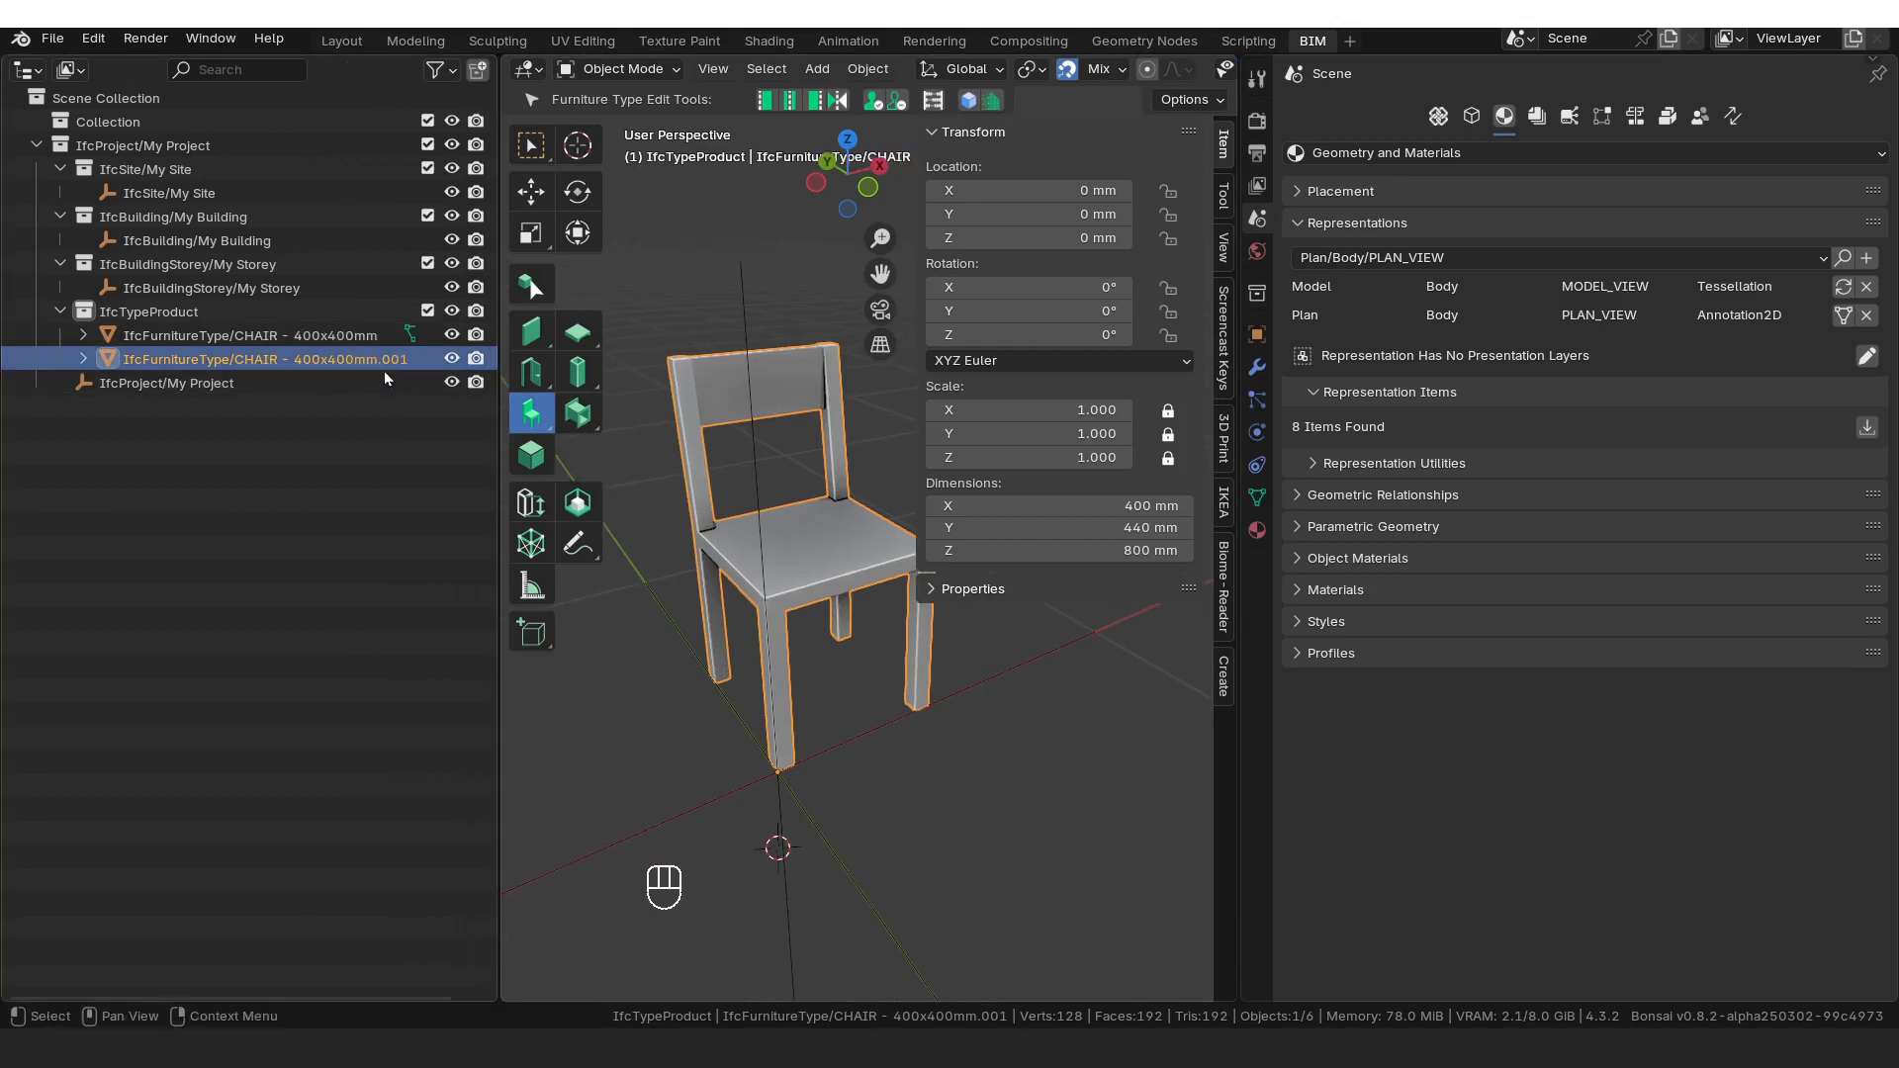
pyautogui.moveTo(498, 297); pyautogui.dragTo(255, 293)
pyautogui.click(464, 334)
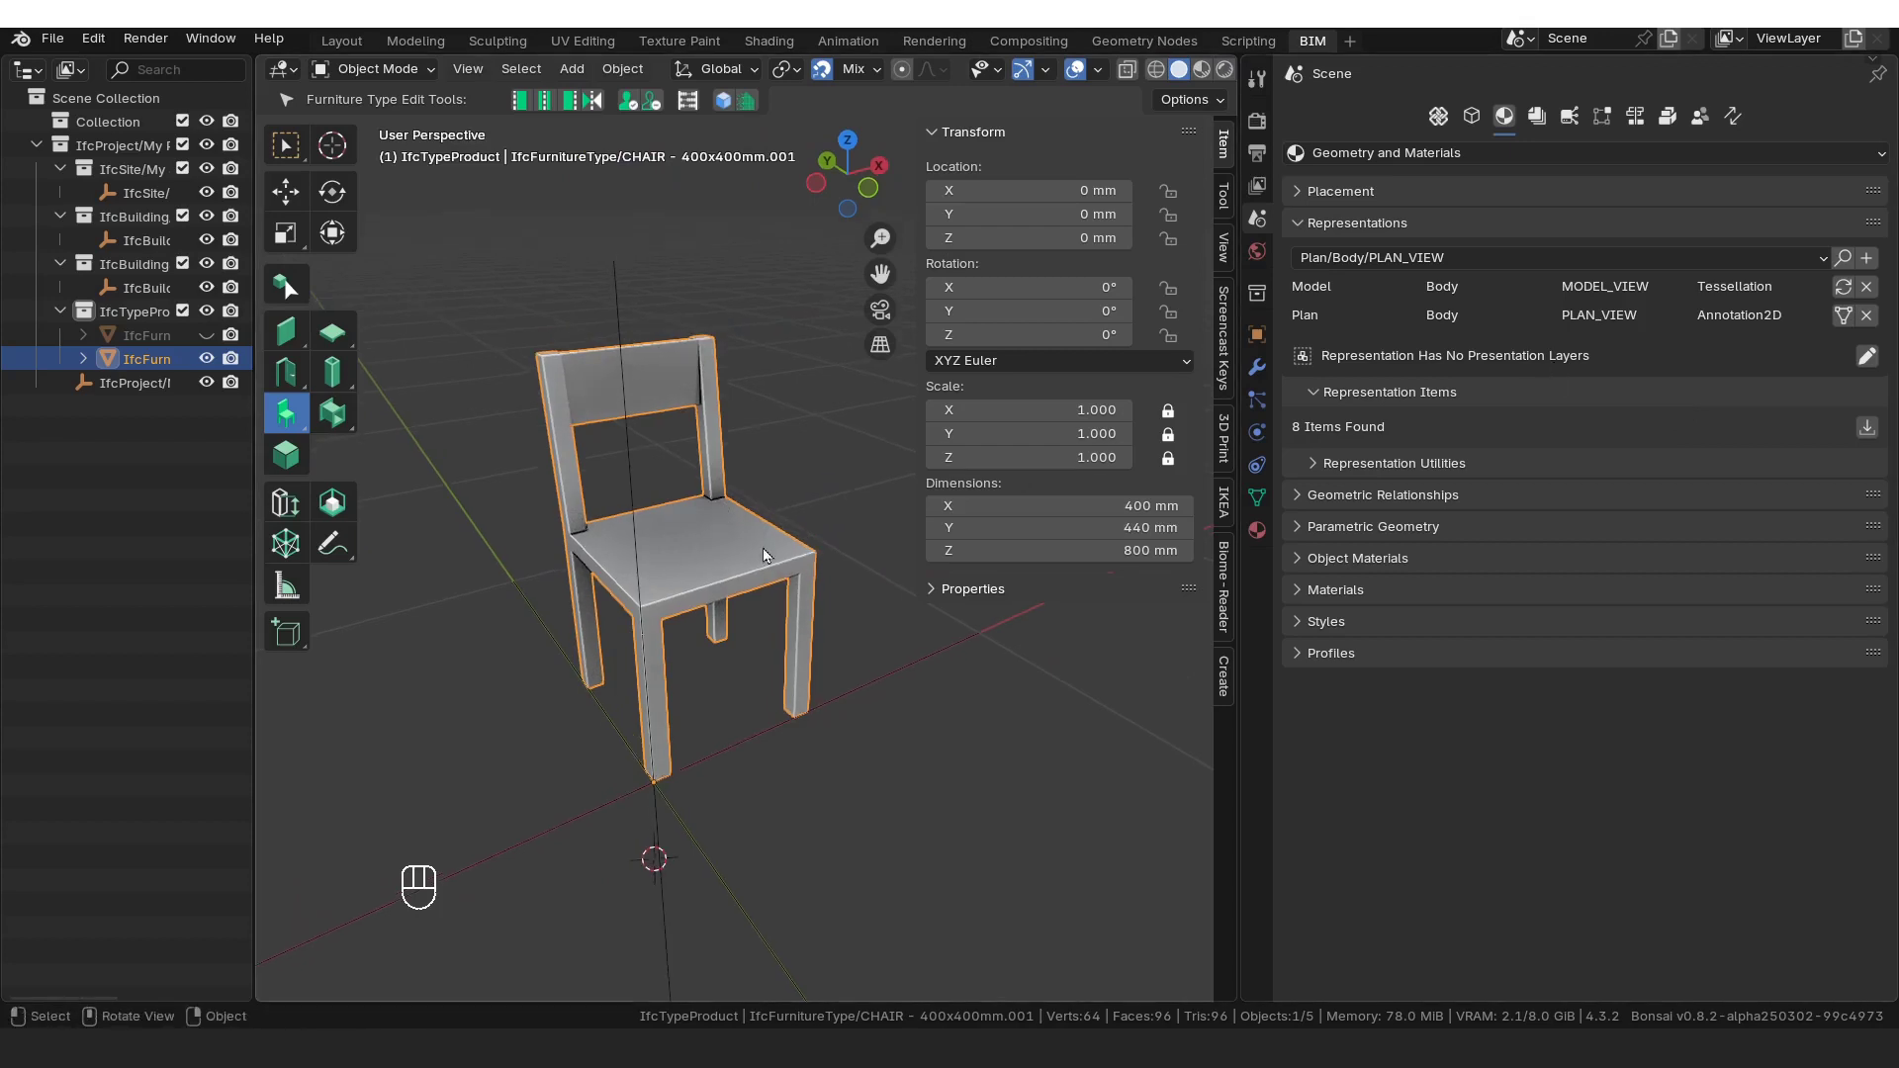
# Step: Remove the Plan Body PLAN_VIEW representation from the duplicated chair type
pyautogui.click(1866, 315)
pyautogui.scroll(-3, 740, 600)
pyautogui.keyDown('shift'); pyautogui.moveTo(740, 600); pyautogui.dragTo(732, 560, button='middle'); pyautogui.keyUp('shift')
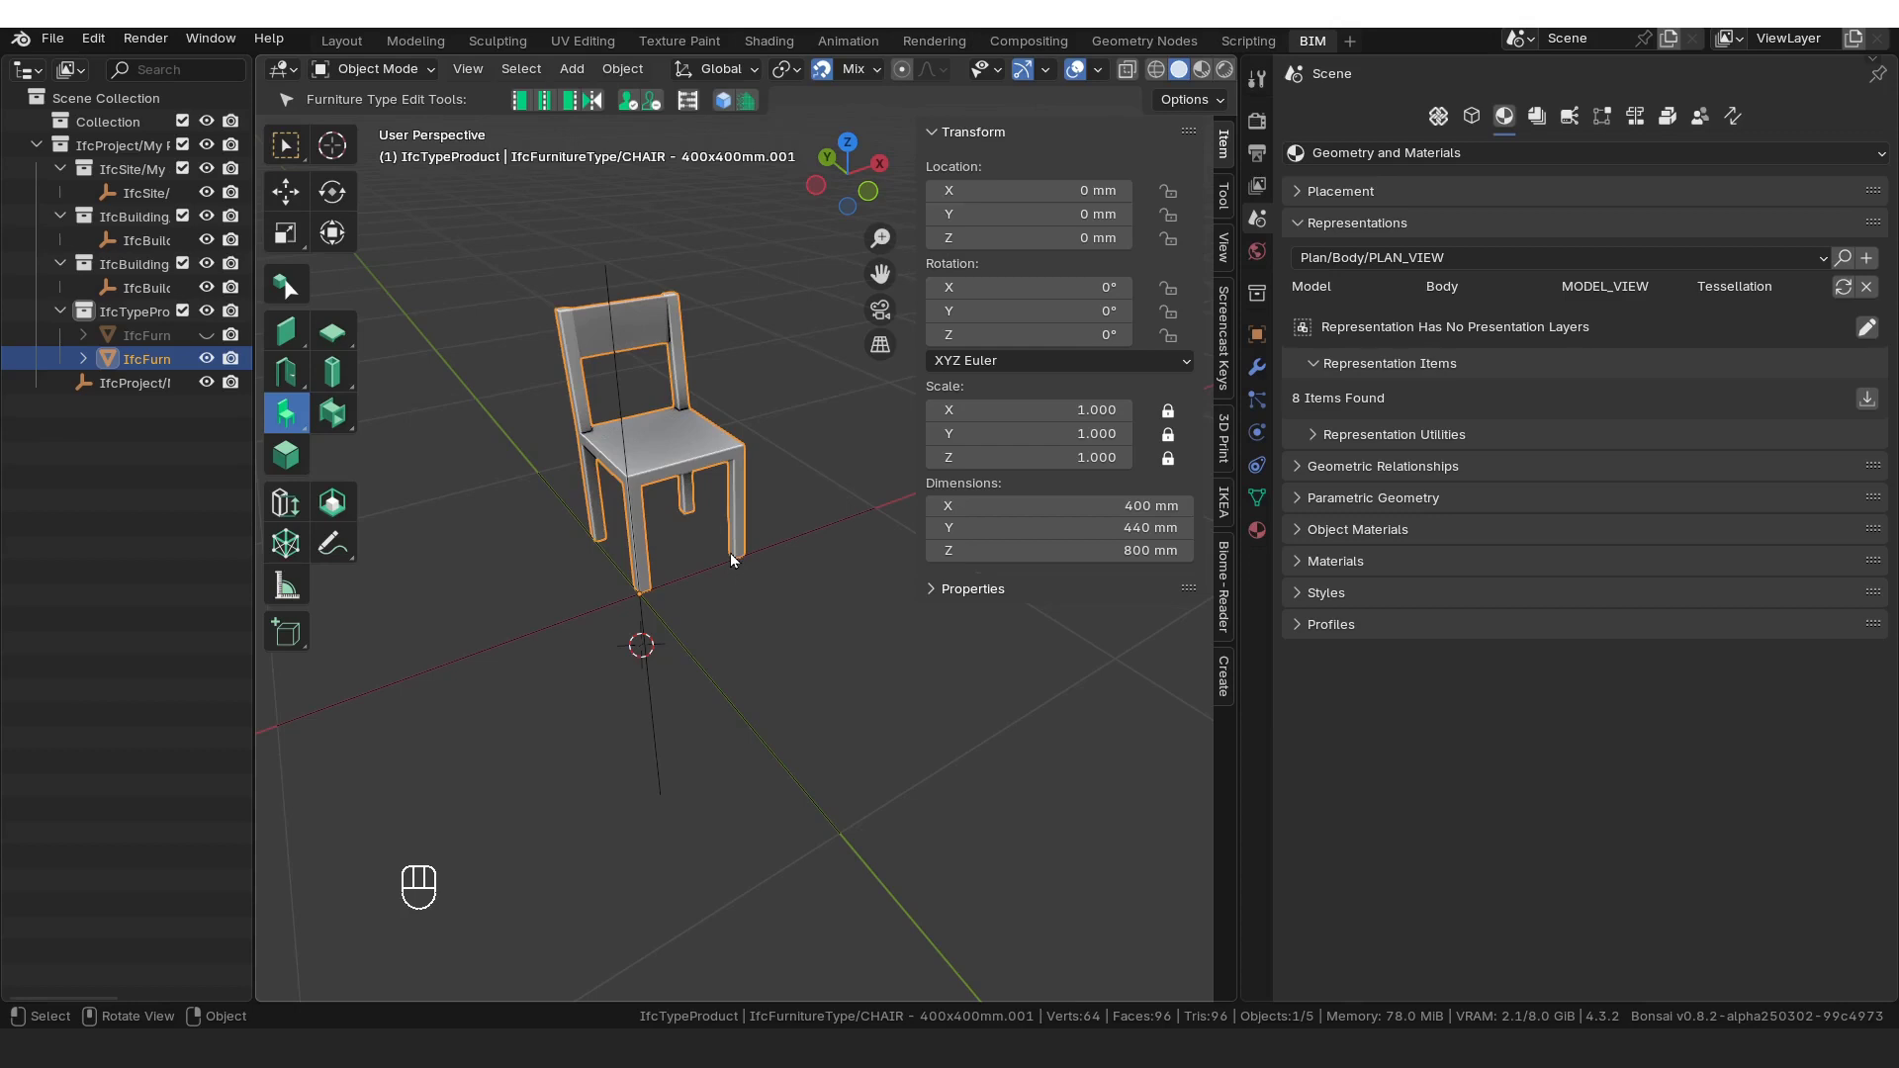
# Step: Snap the 3D cursor to the seat corner at the chair's origin, working in the top view
pyautogui.press('KP_7')
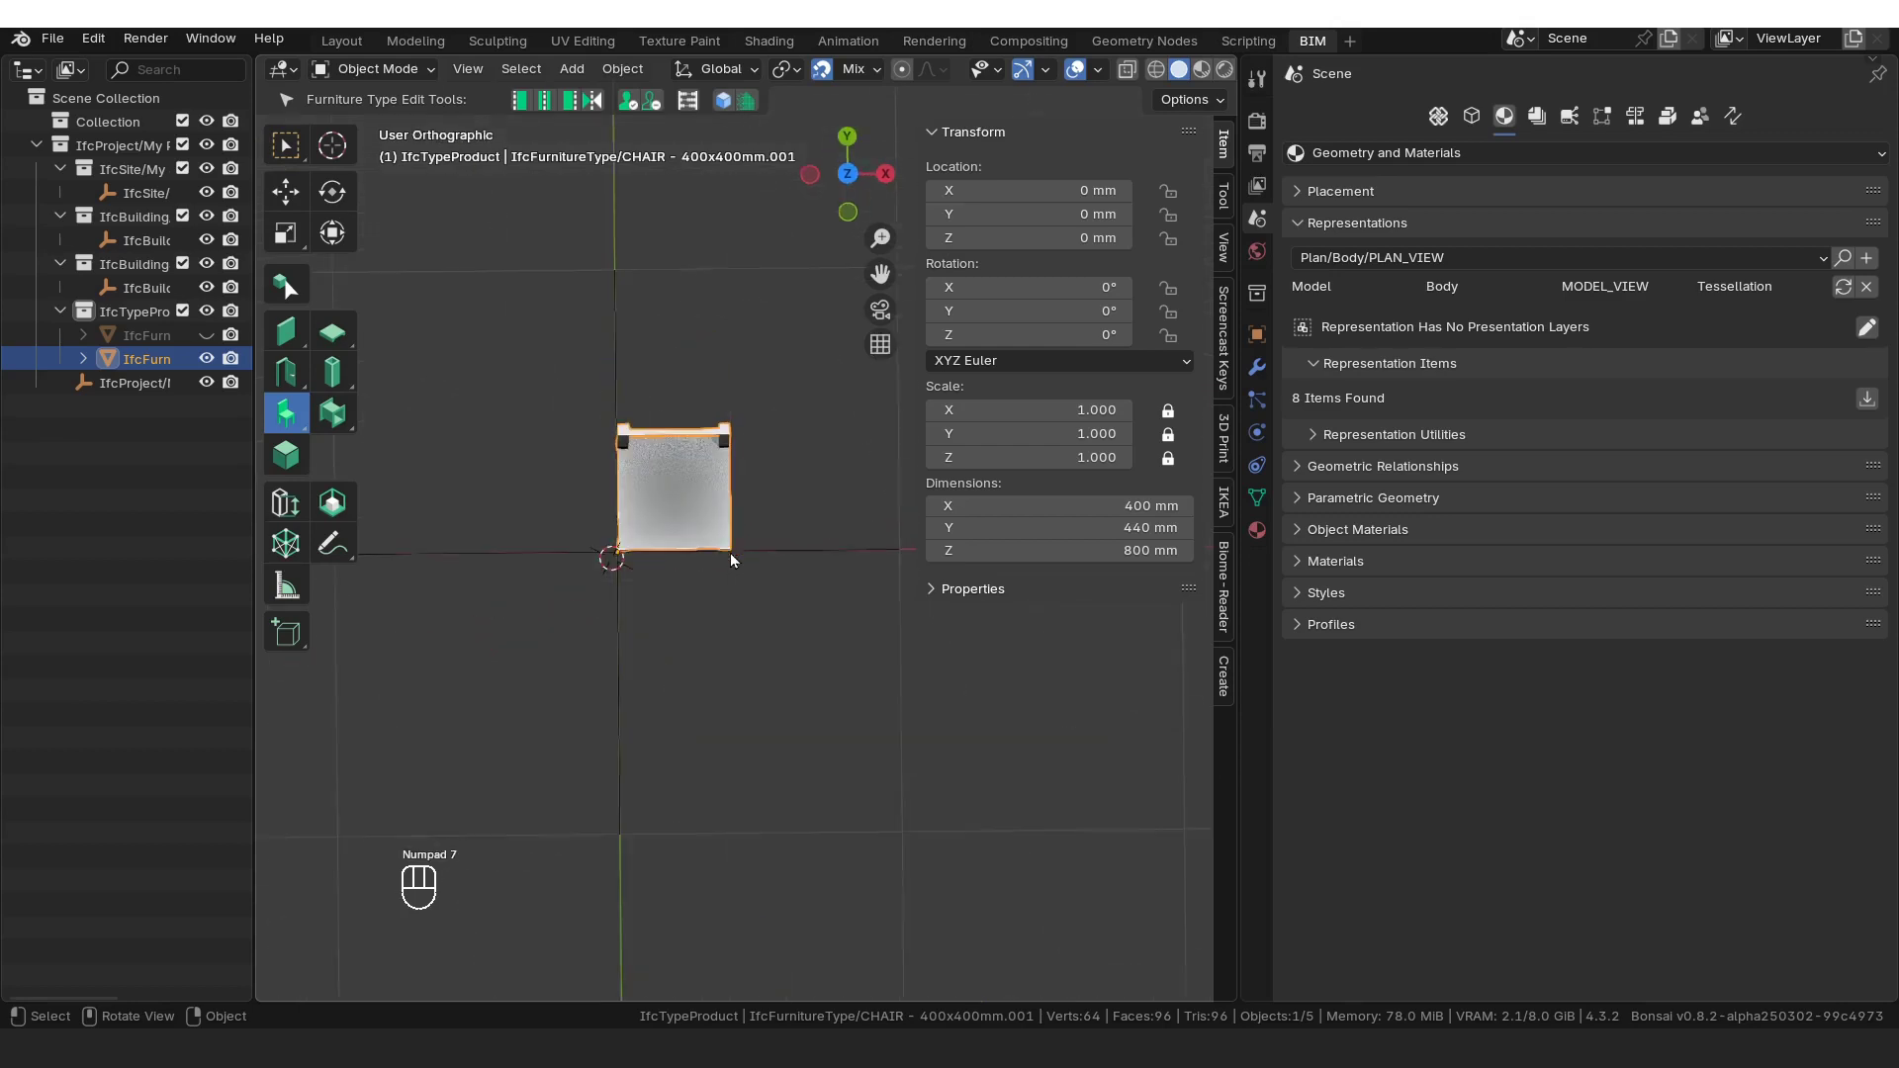
pyautogui.scroll(3, 633, 603)
pyautogui.press('g')
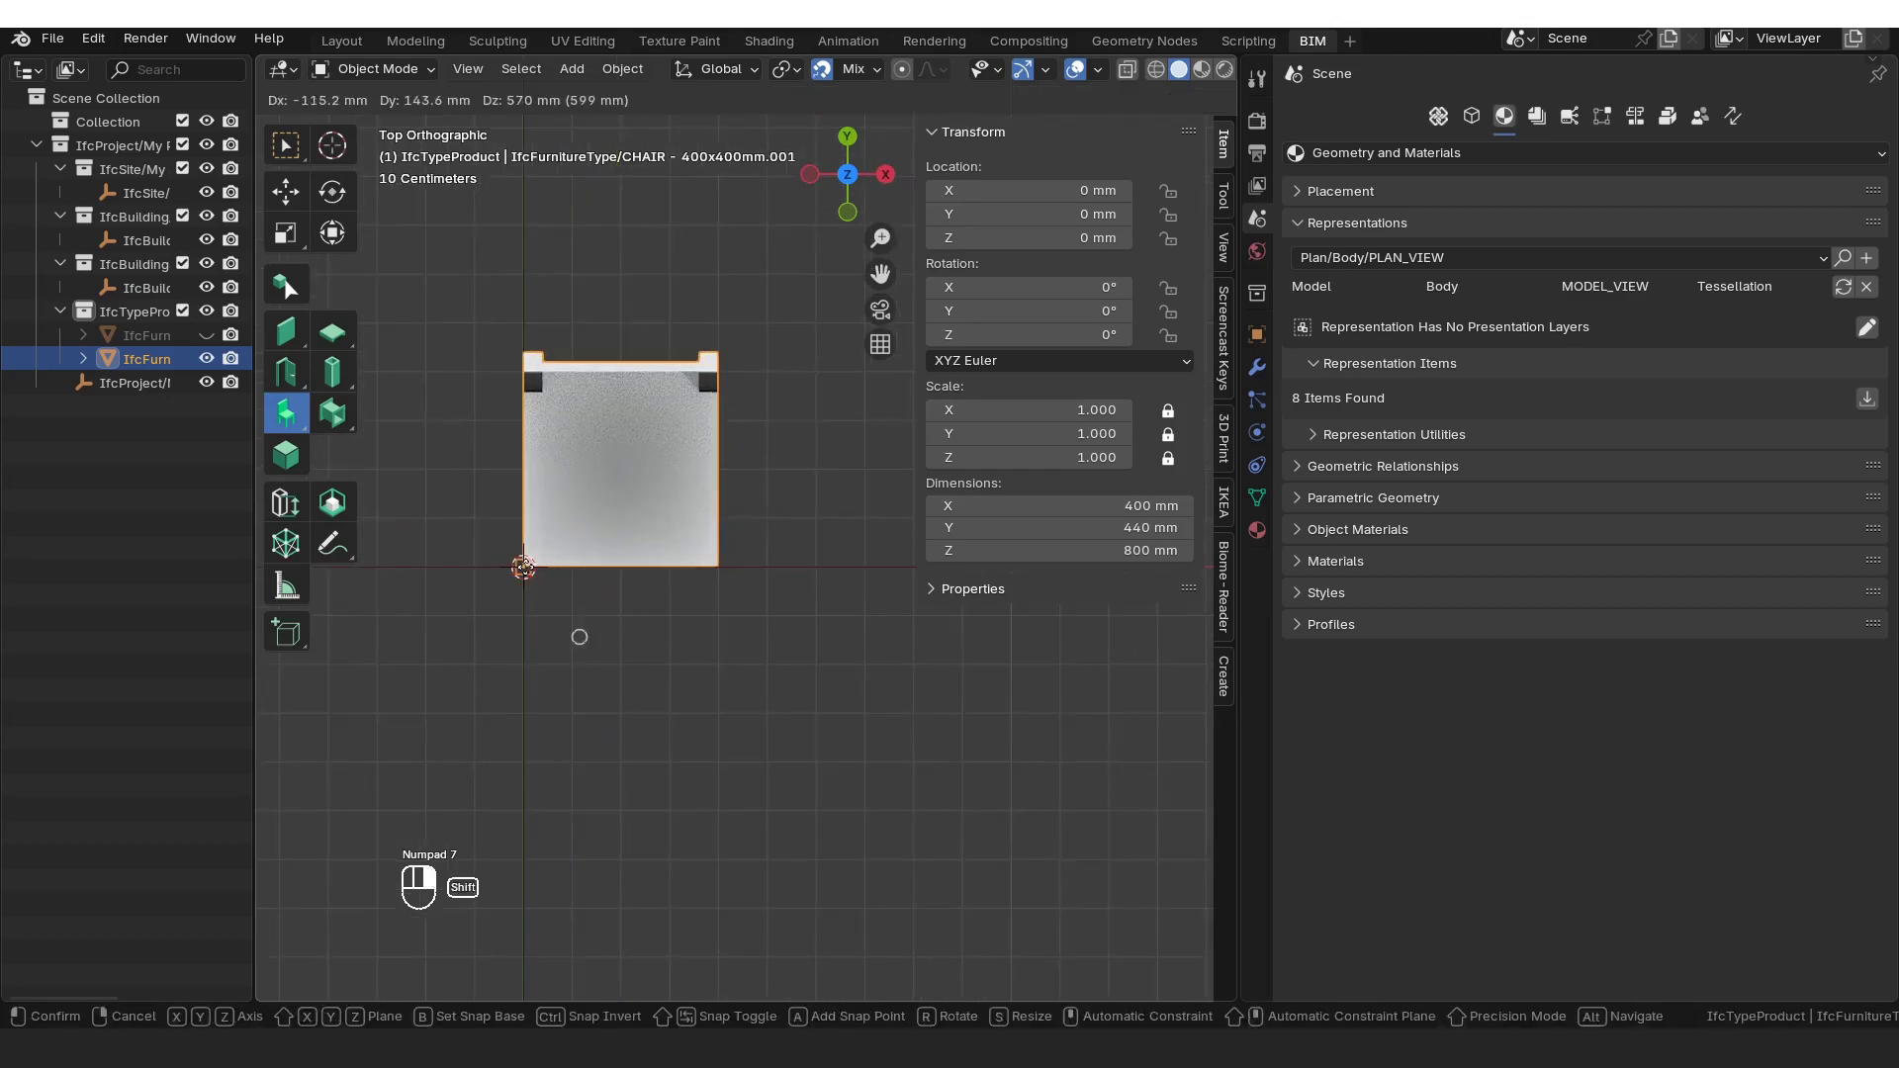
pyautogui.click(583, 653)
pyautogui.keyDown('shift'); pyautogui.moveTo(593, 679); pyautogui.dragTo(634, 696, button='middle'); pyautogui.keyUp('shift')
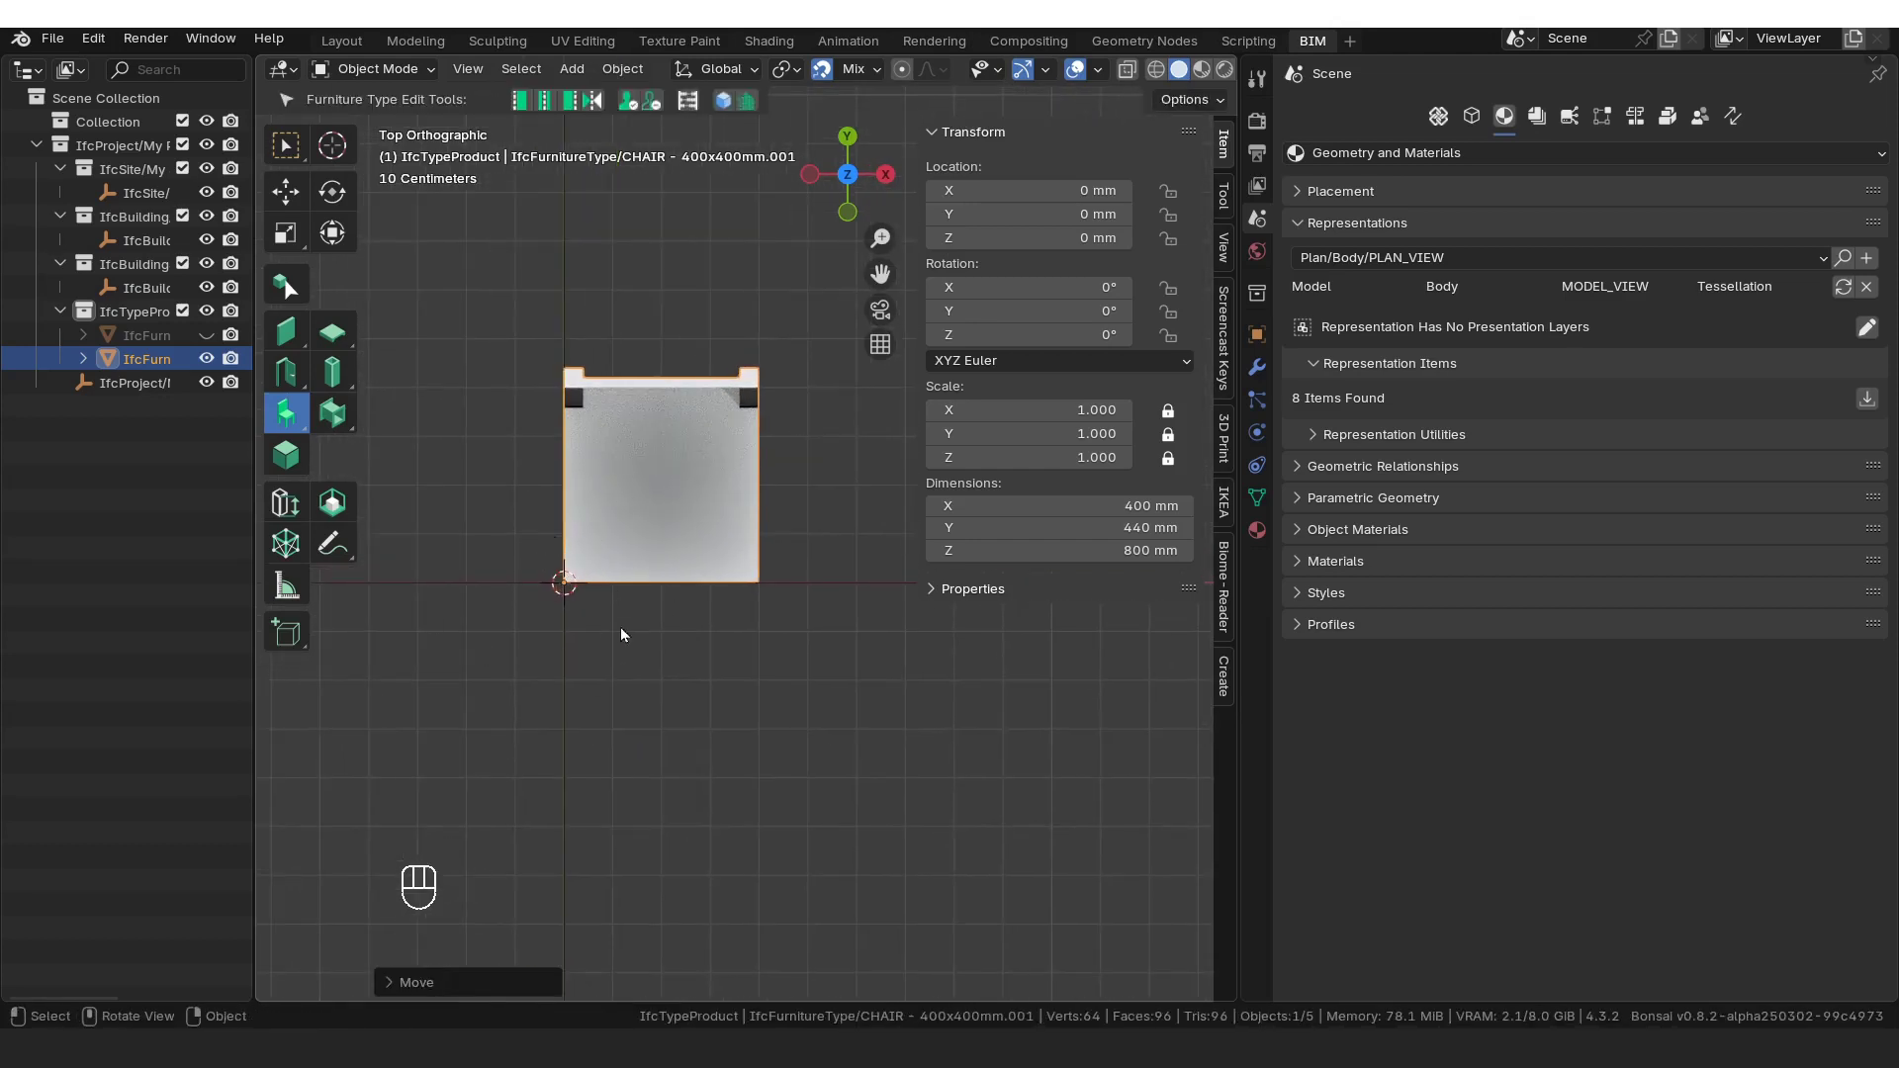
# Step: Deselect the chair, switch to the selection tool and add a plane mesh at the 3D cursor
pyautogui.click(500, 394)
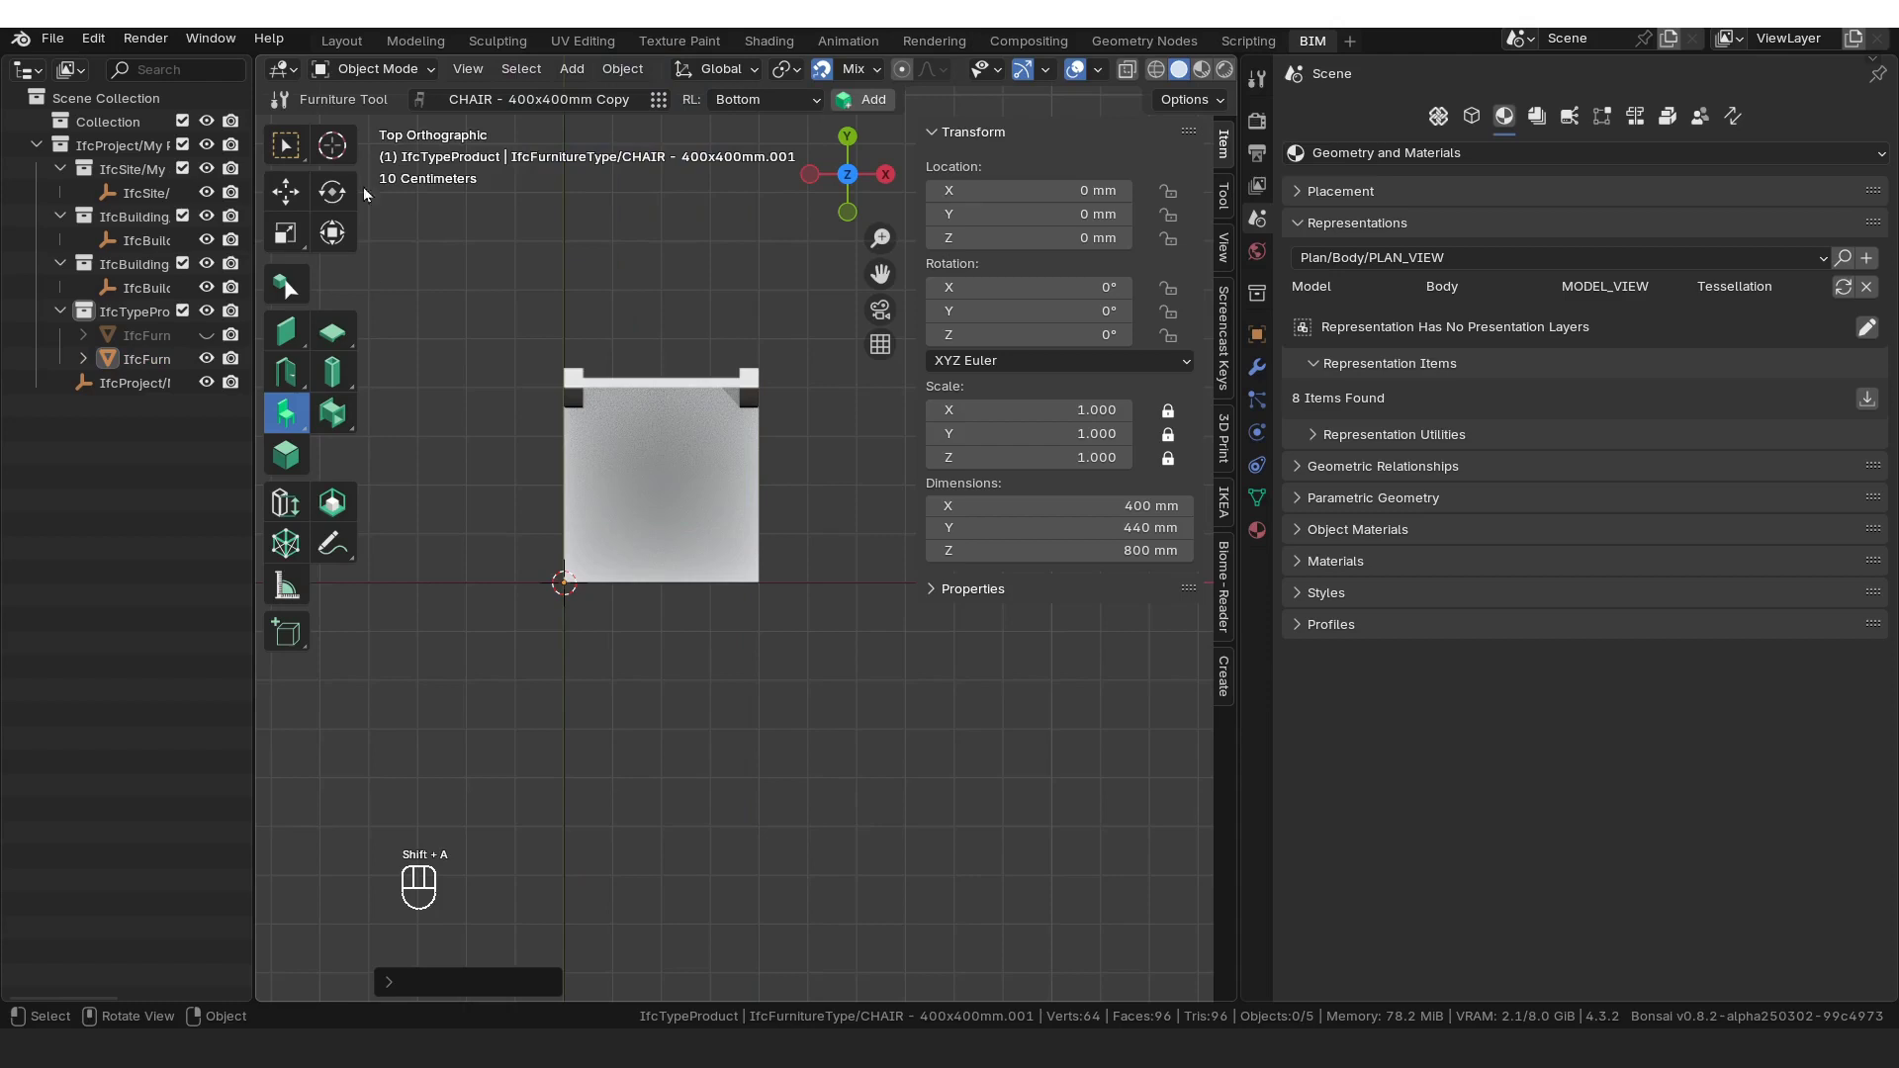
pyautogui.click(285, 153)
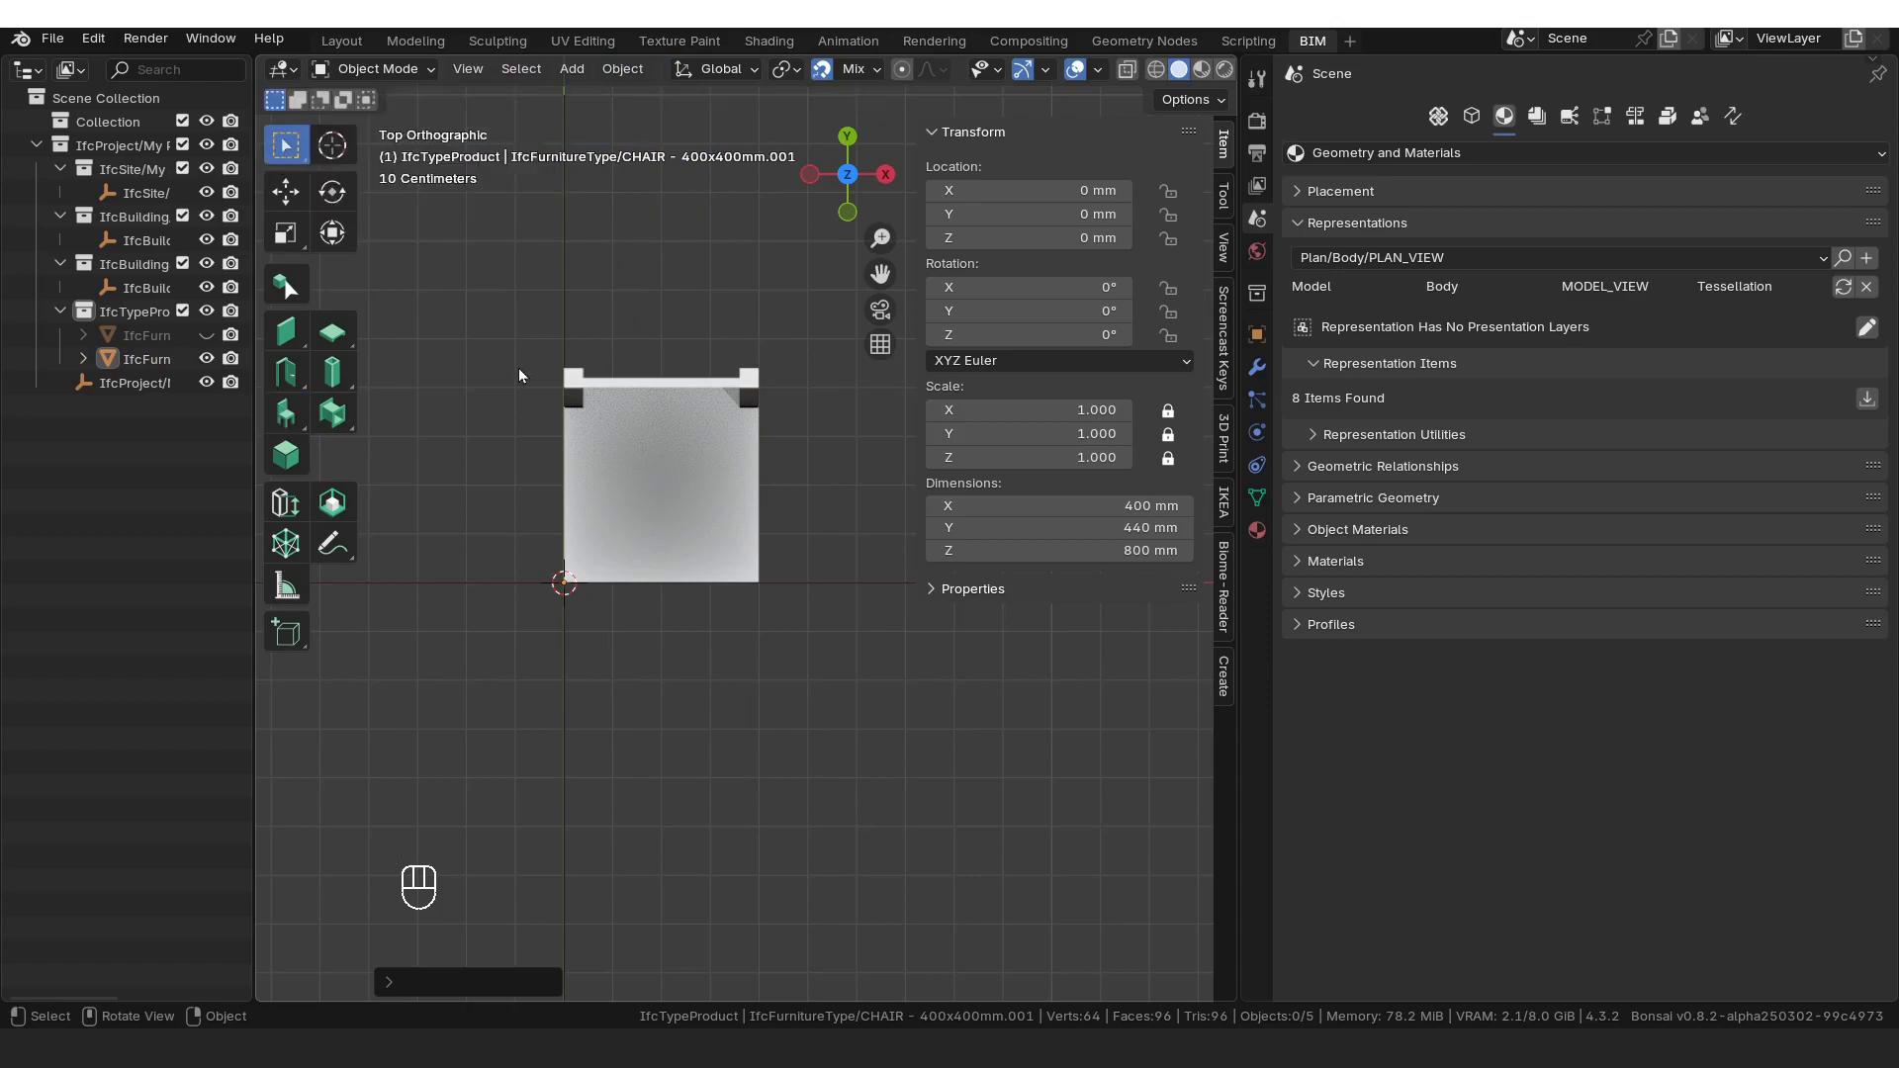
pyautogui.hotkey('shift', 'a')
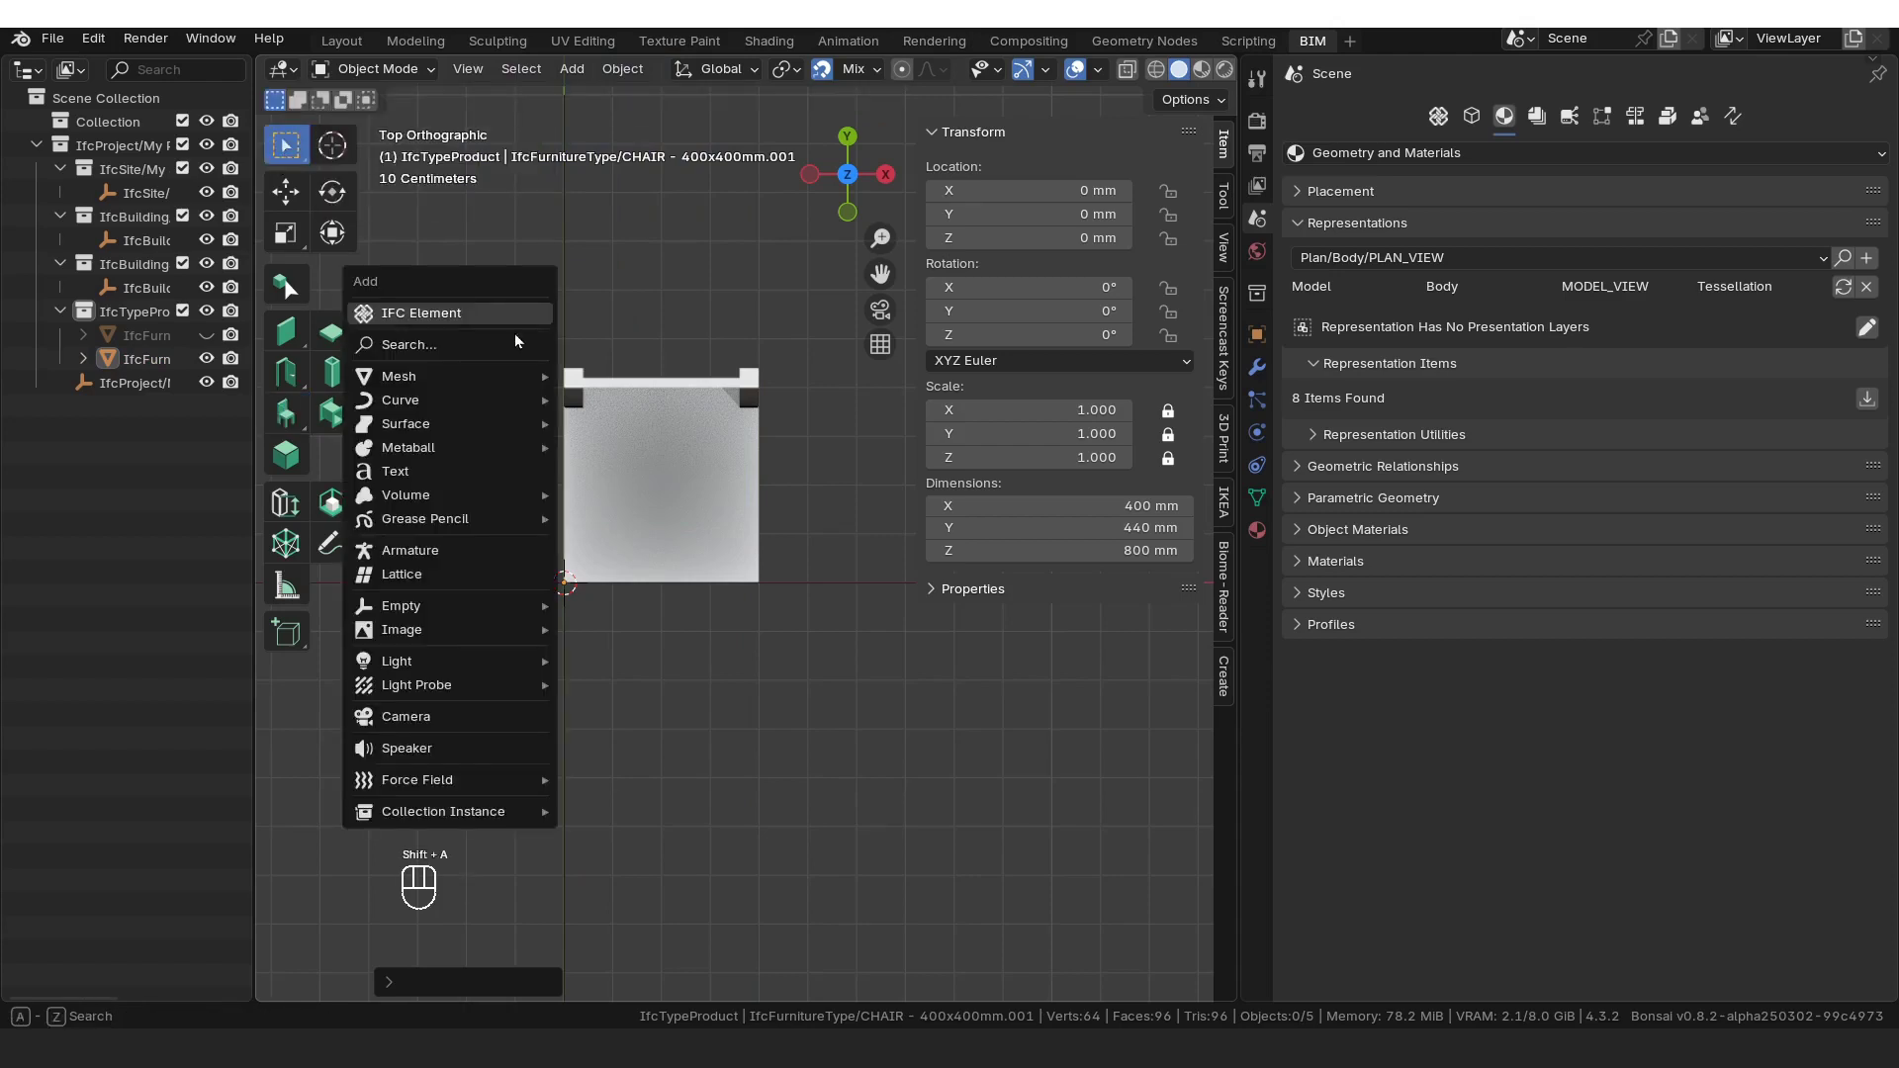
pyautogui.moveTo(519, 377)
pyautogui.click(615, 377)
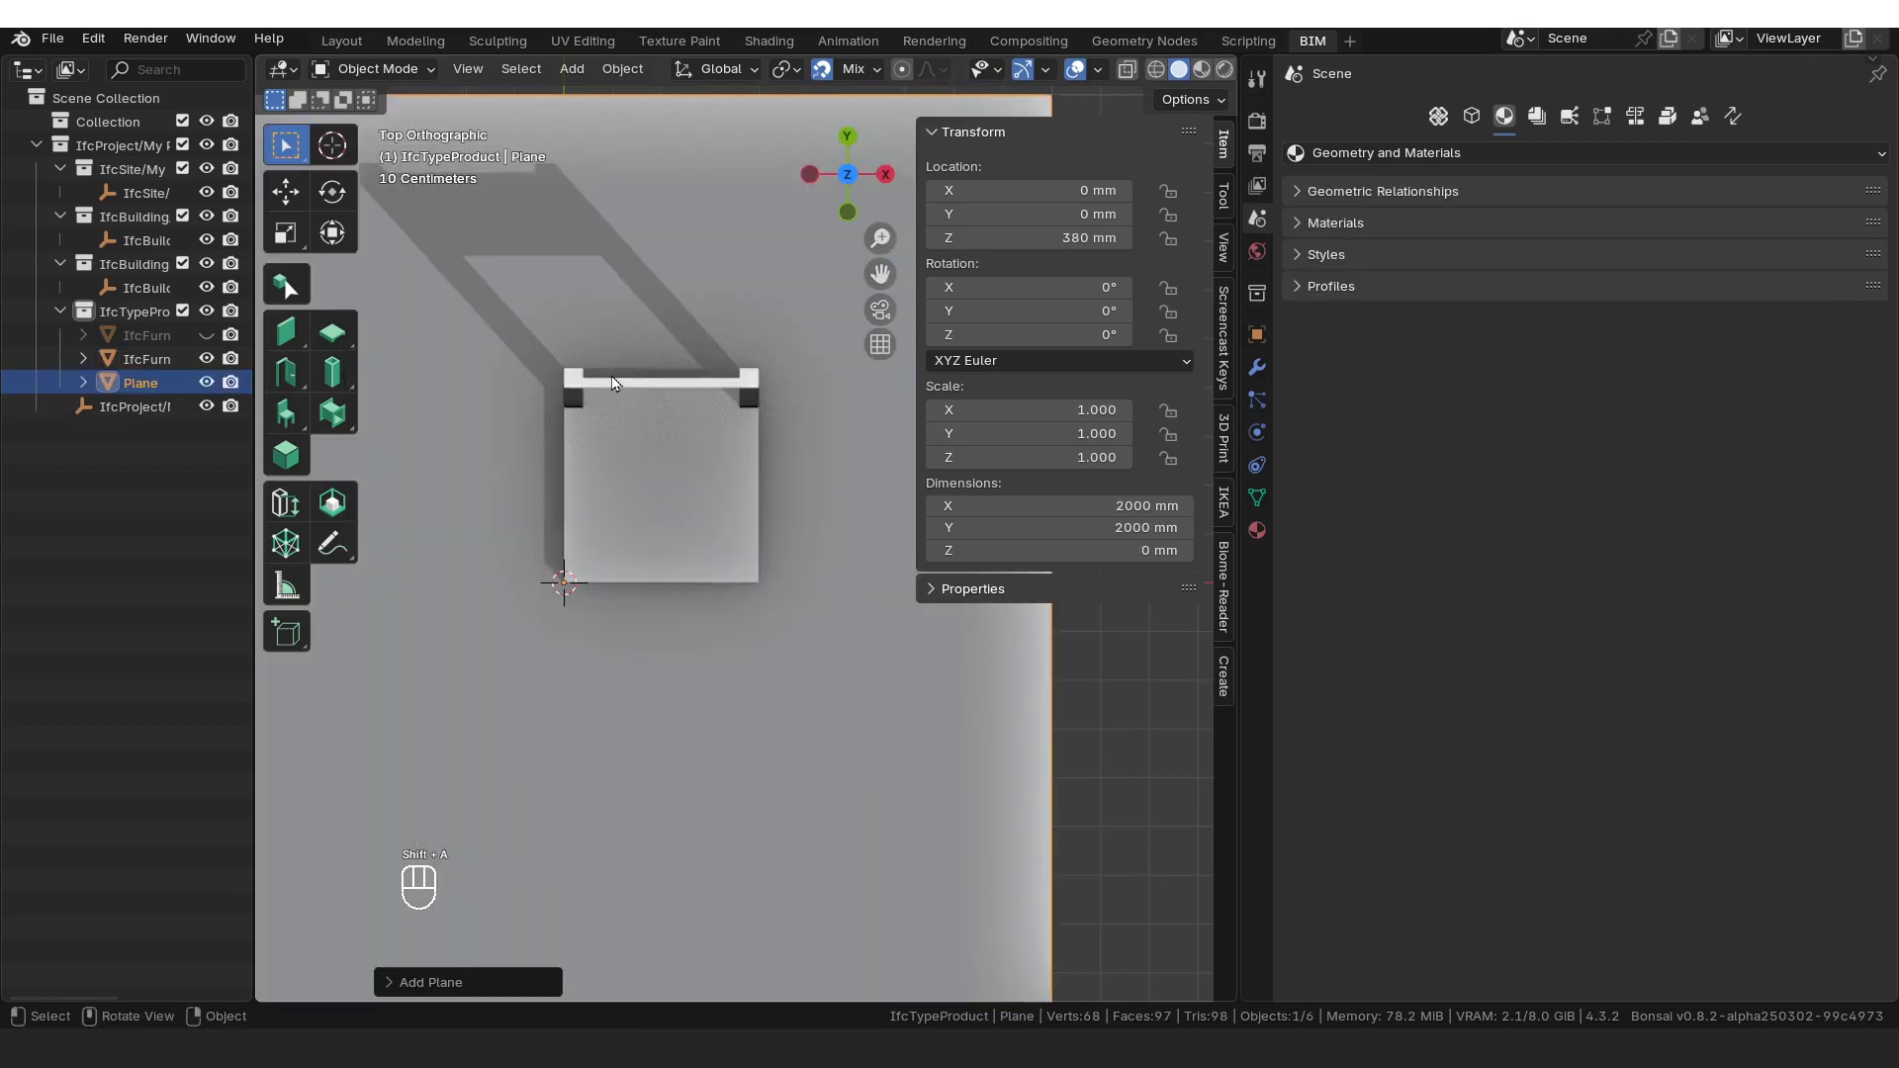
# Step: Set the plane's X and Y dimensions to 400 mm
pyautogui.scroll(-3, 633, 395)
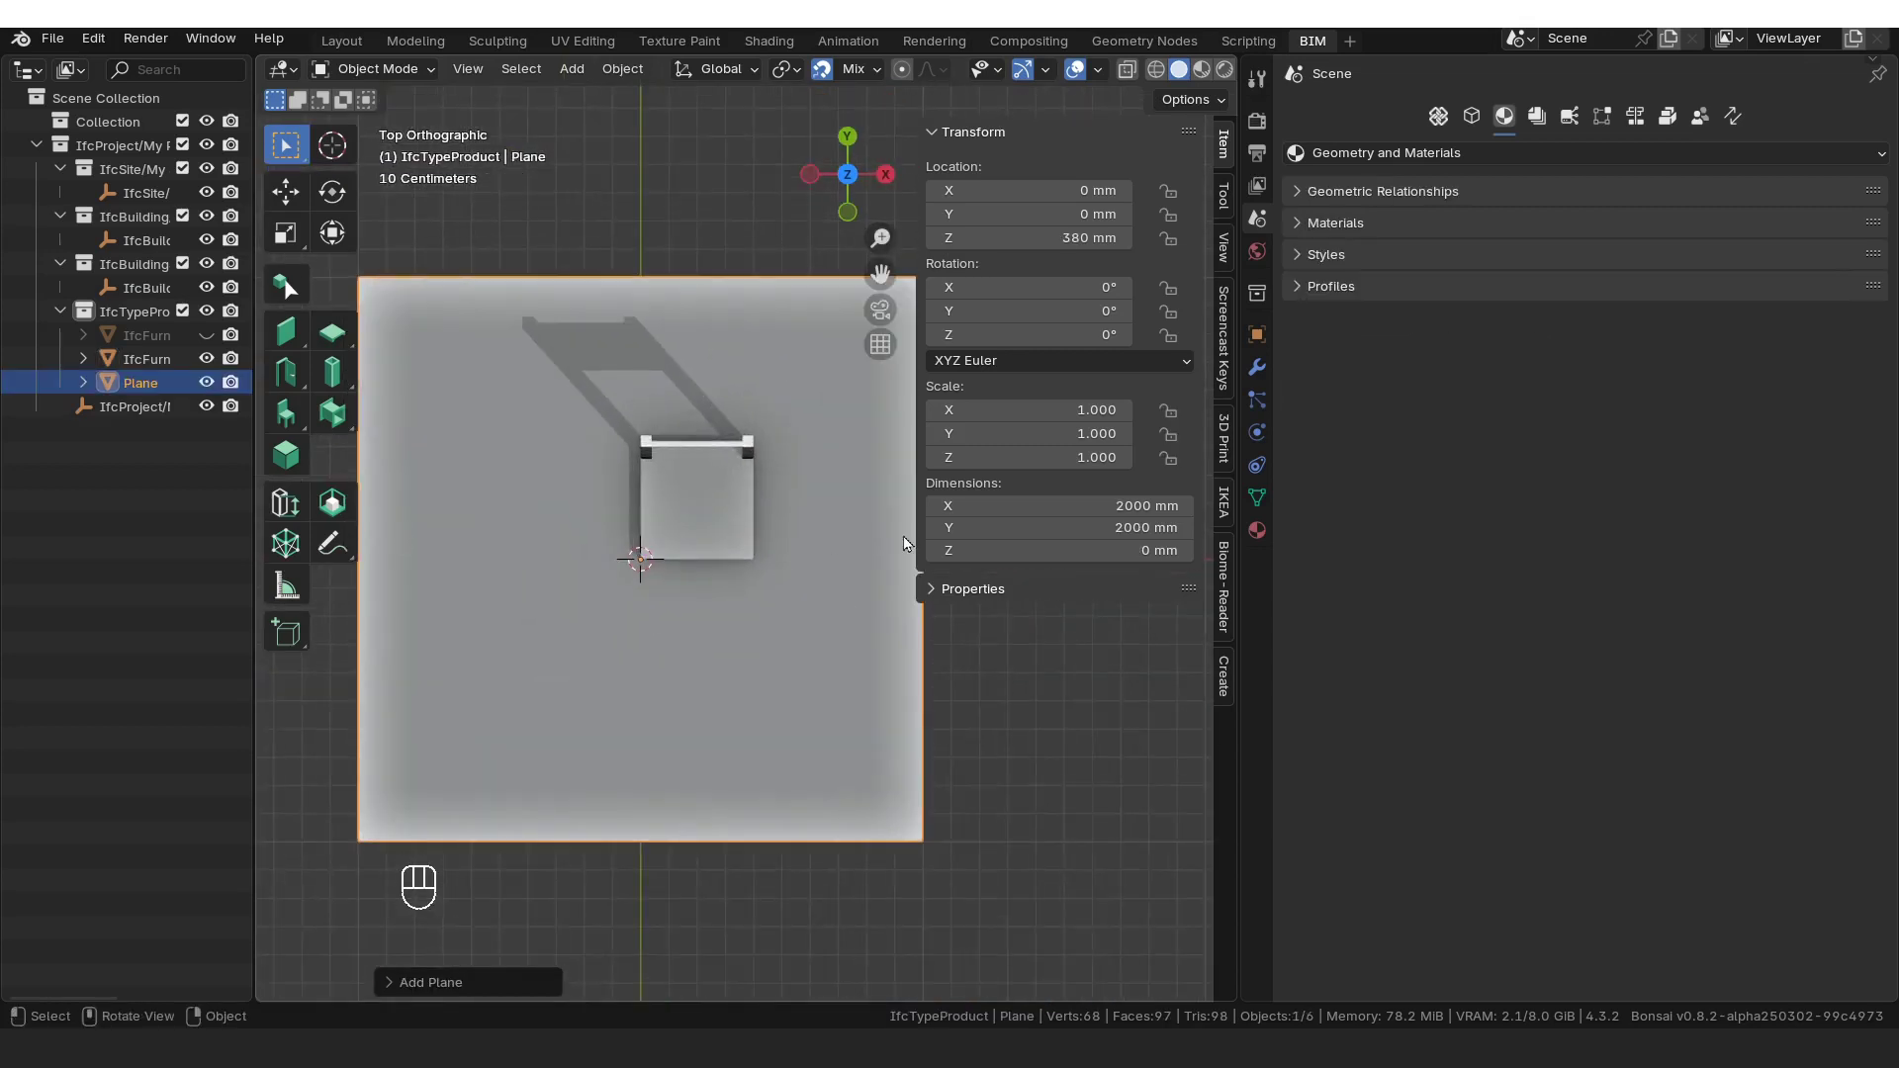
pyautogui.moveTo(1040, 505); pyautogui.dragTo(1098, 508)
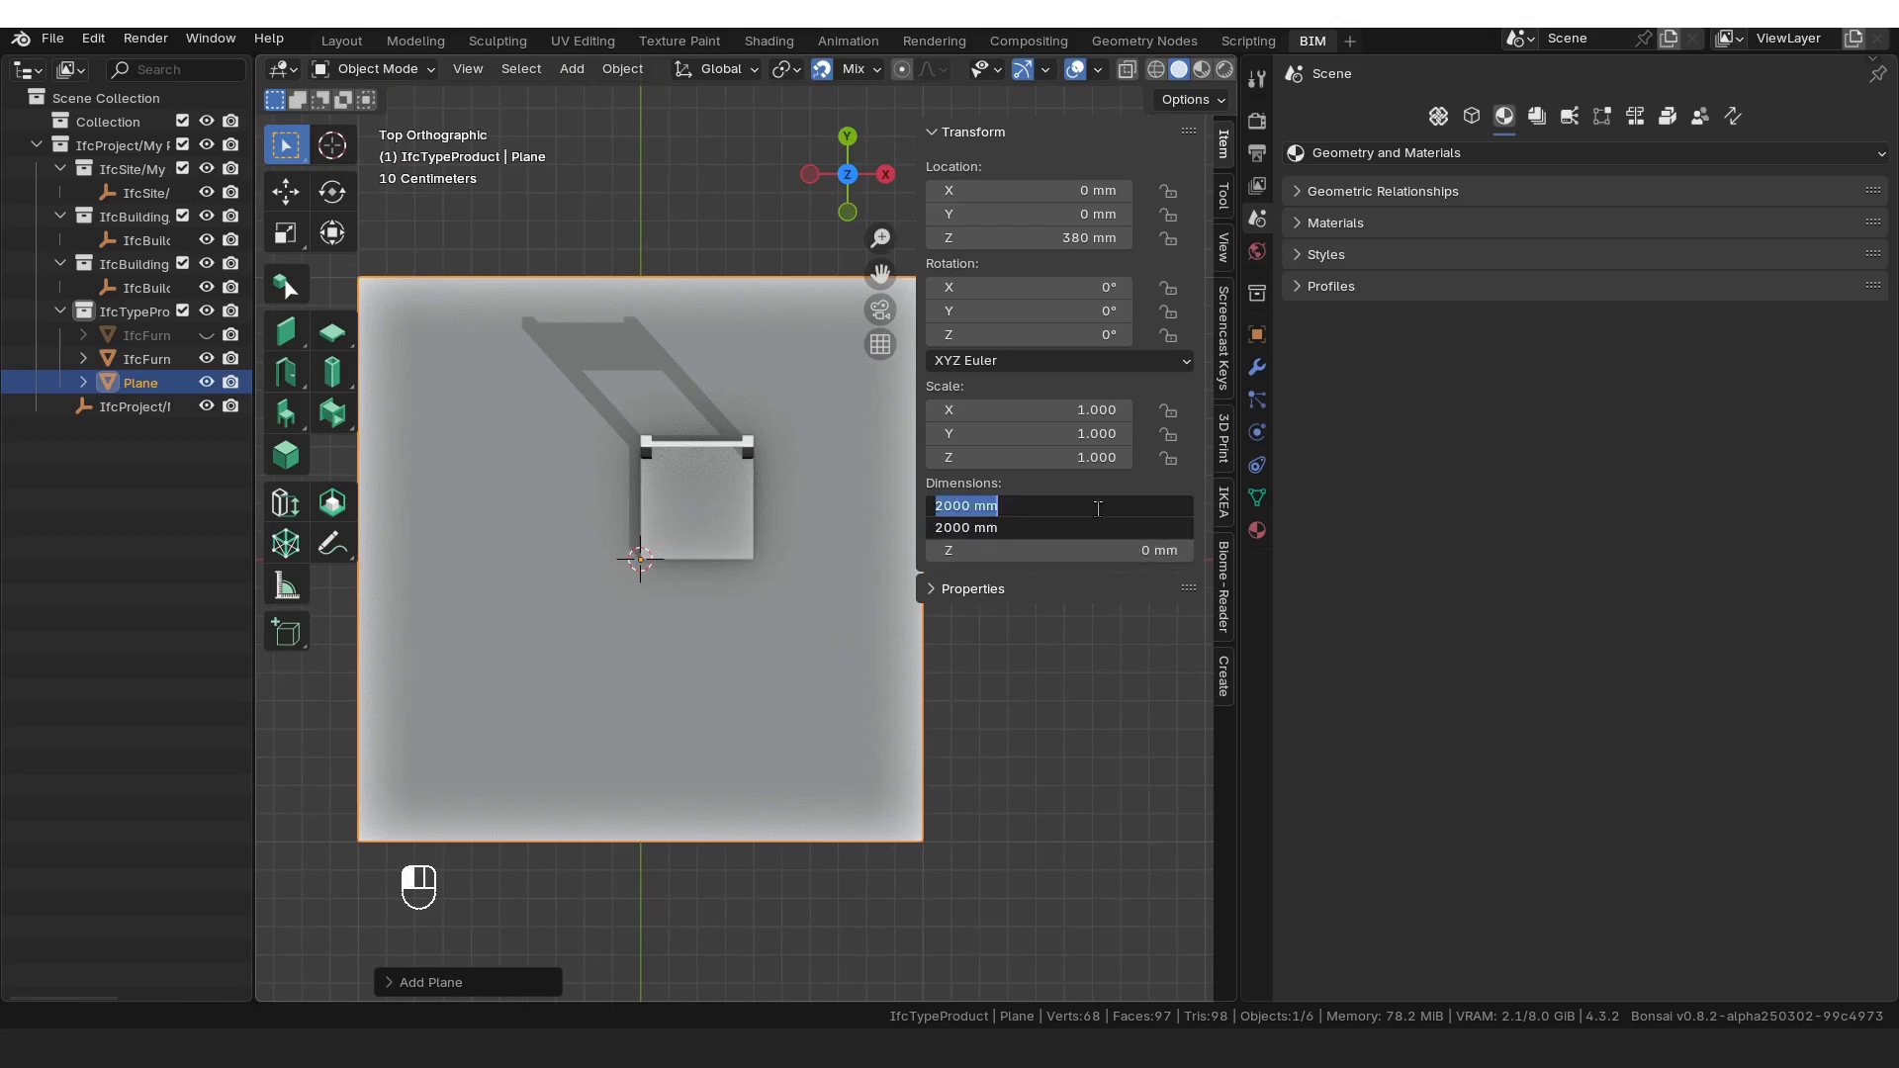
pyautogui.write('400')
pyautogui.press('Return')
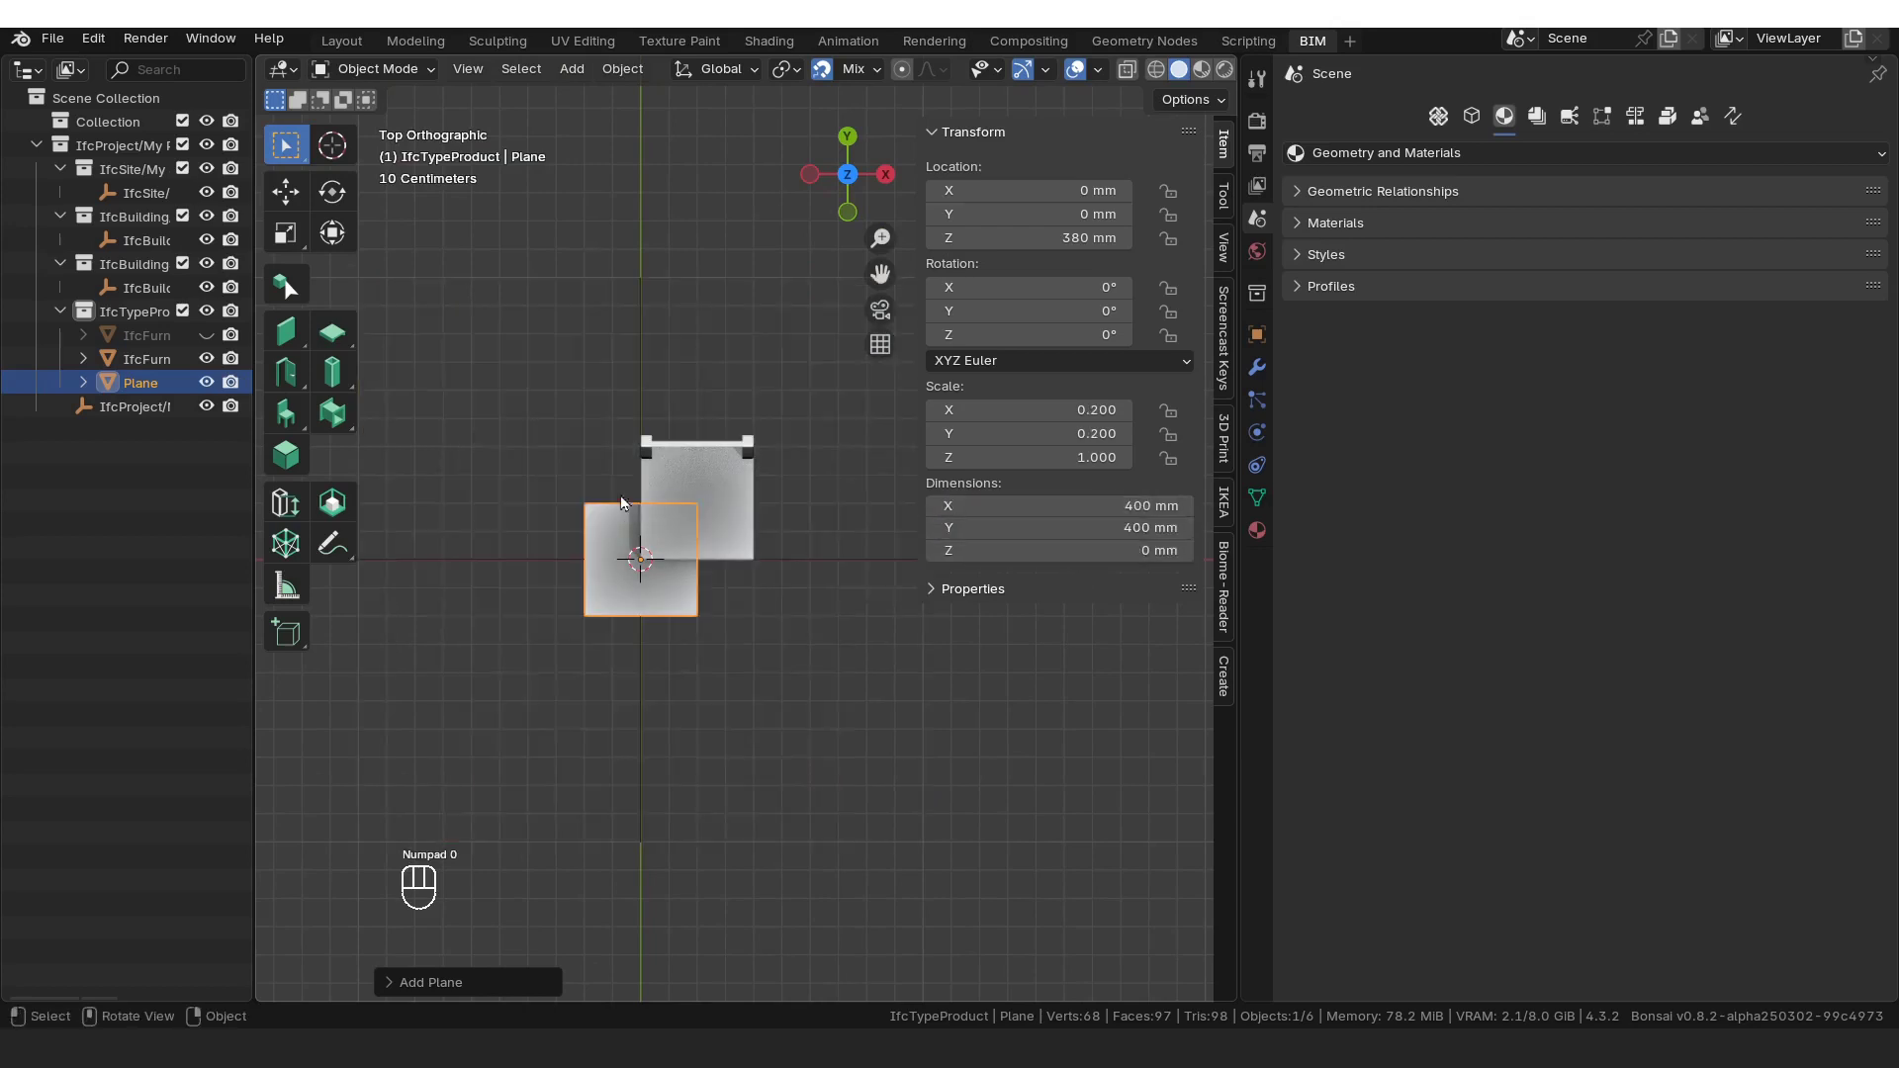
# Step: Move the plane 200 mm along X and 200 mm along Y so it lines up with the chair seat
pyautogui.scroll(3, 718, 591)
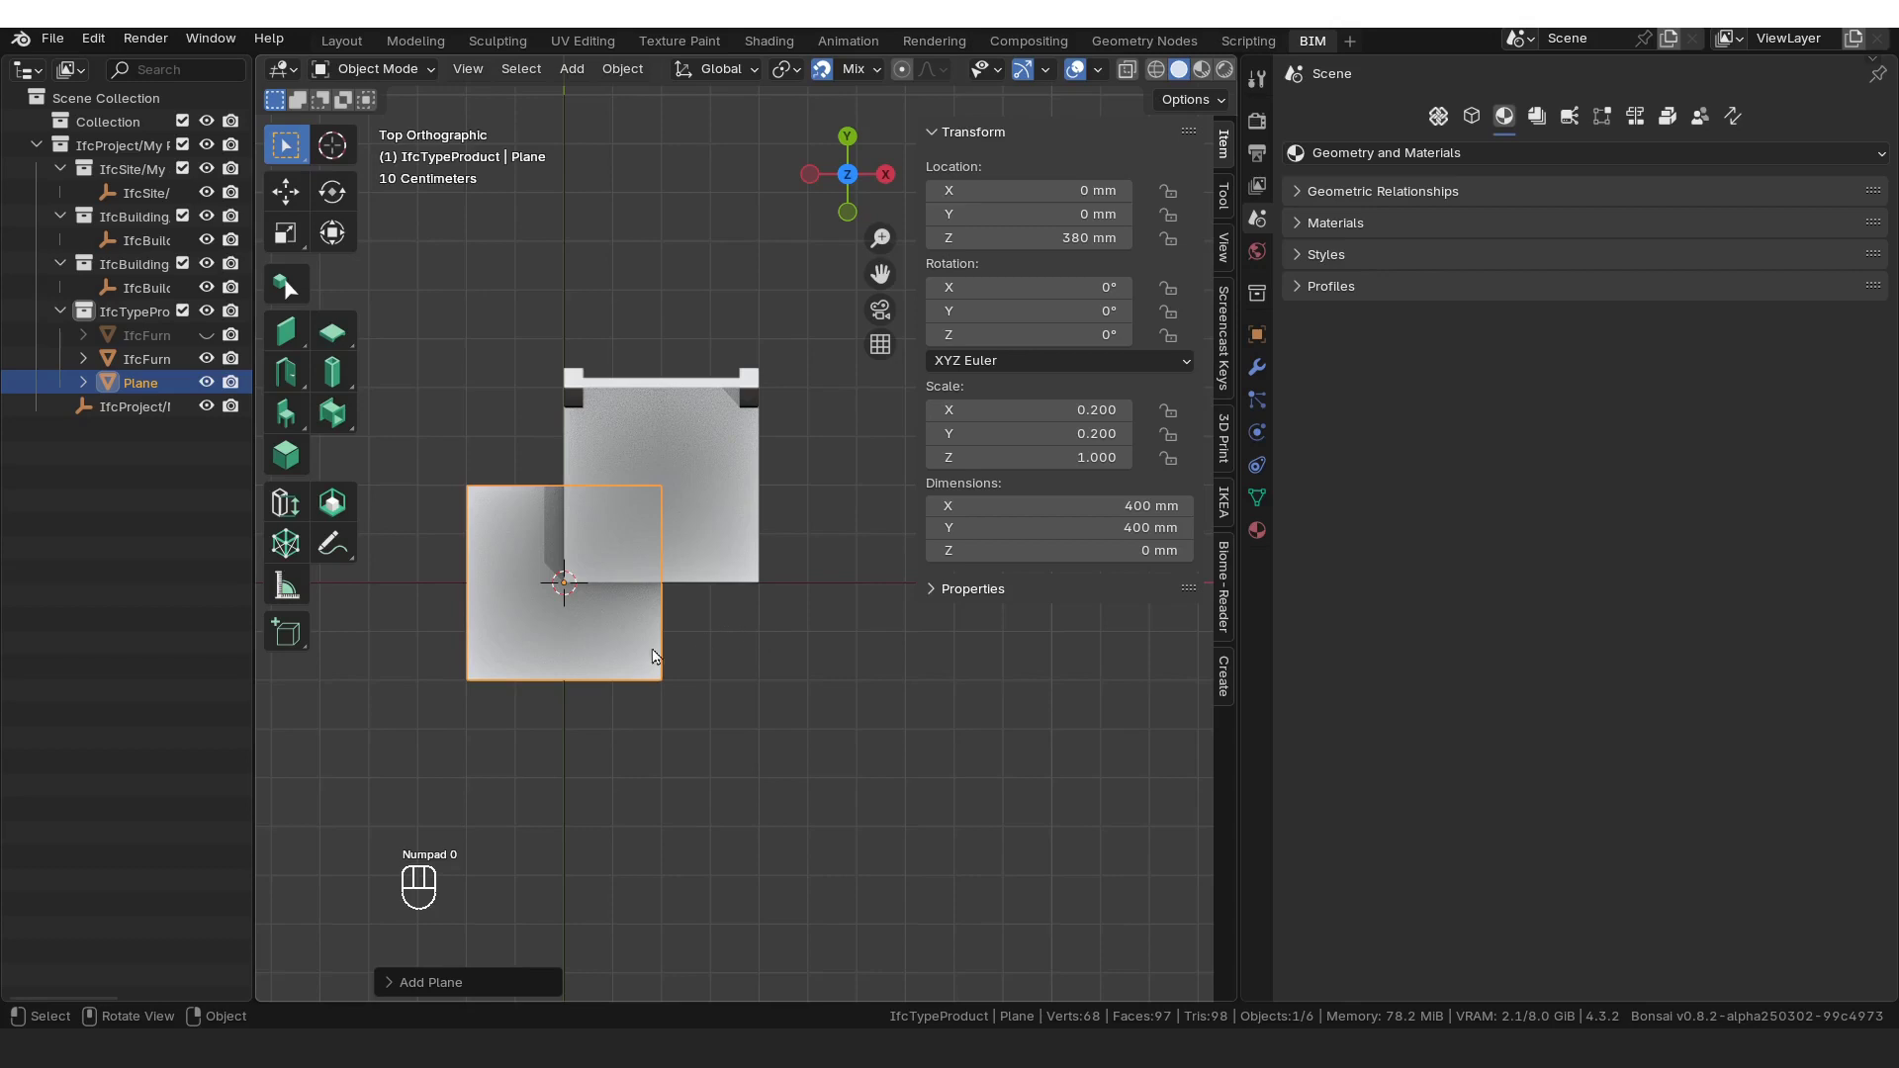
pyautogui.press('g')
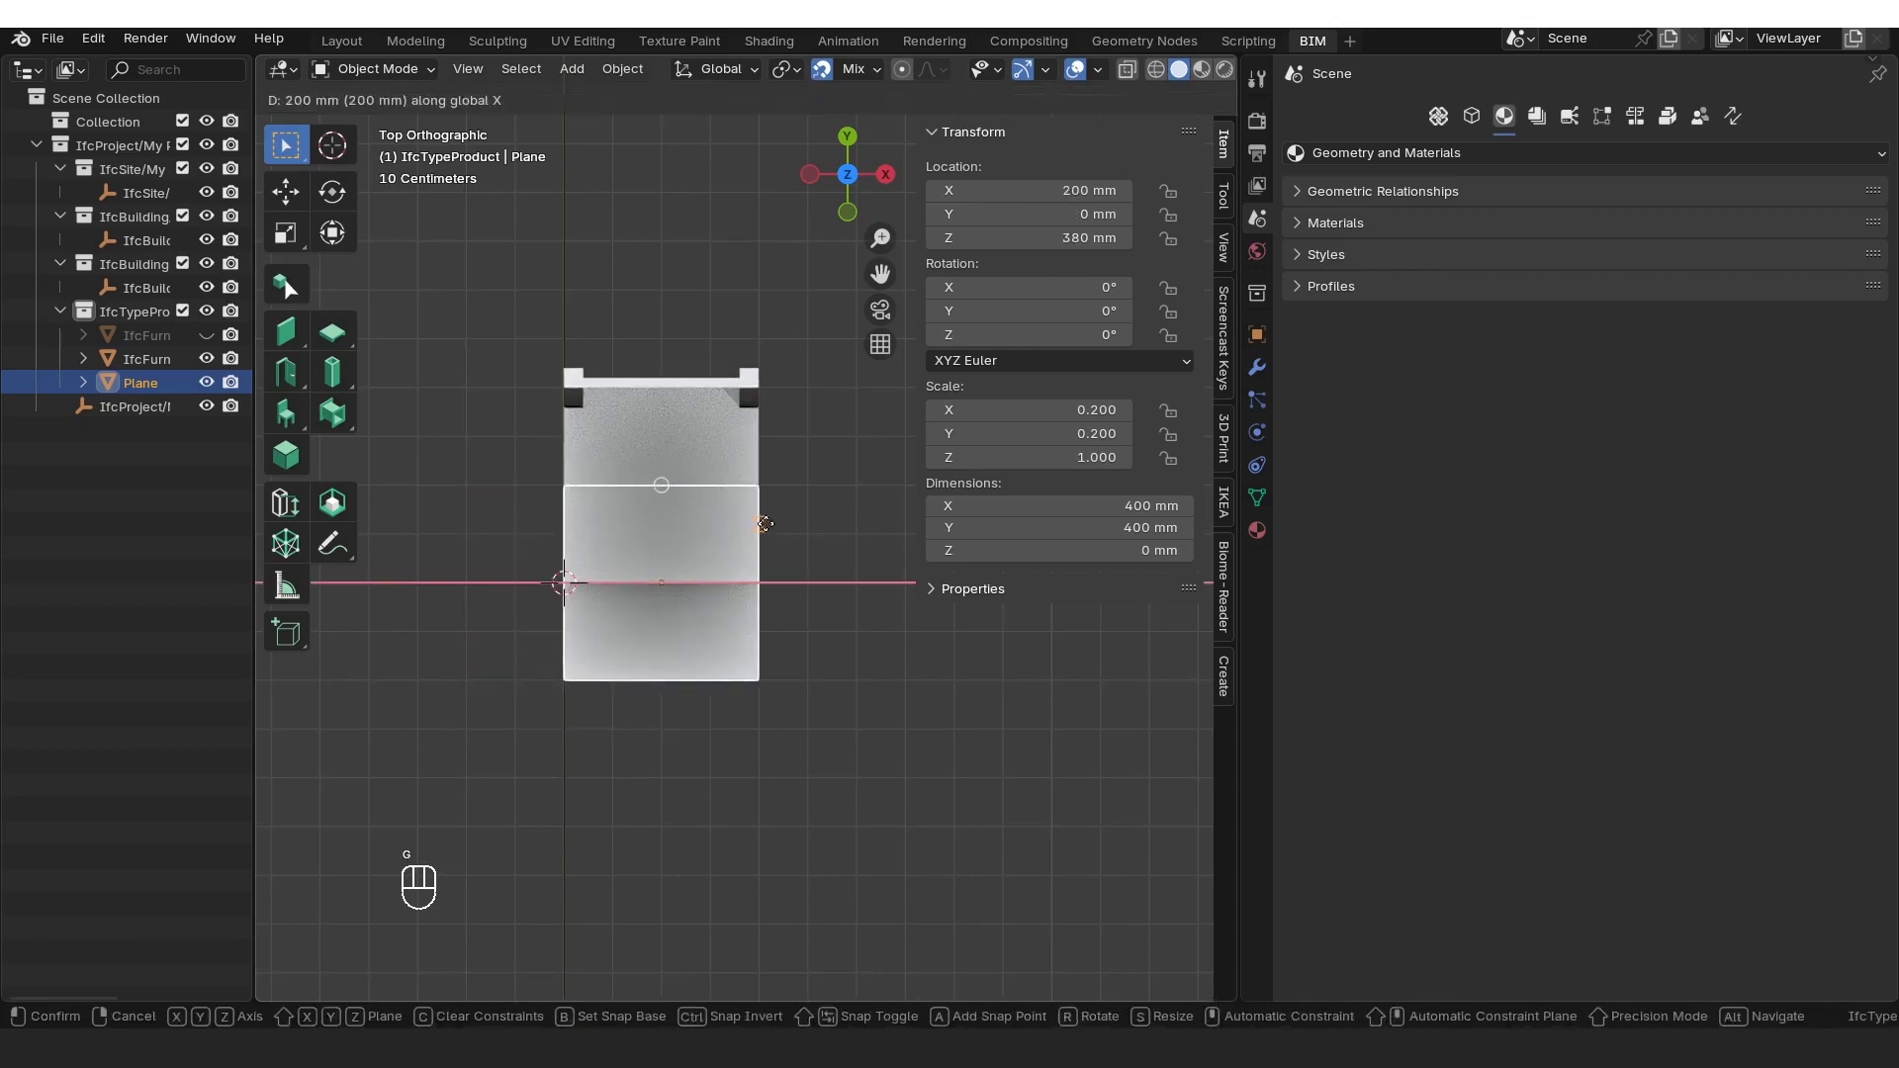
pyautogui.click(773, 522)
pyautogui.press('g')
pyautogui.click(766, 368)
pyautogui.press('g')
pyautogui.click(767, 574)
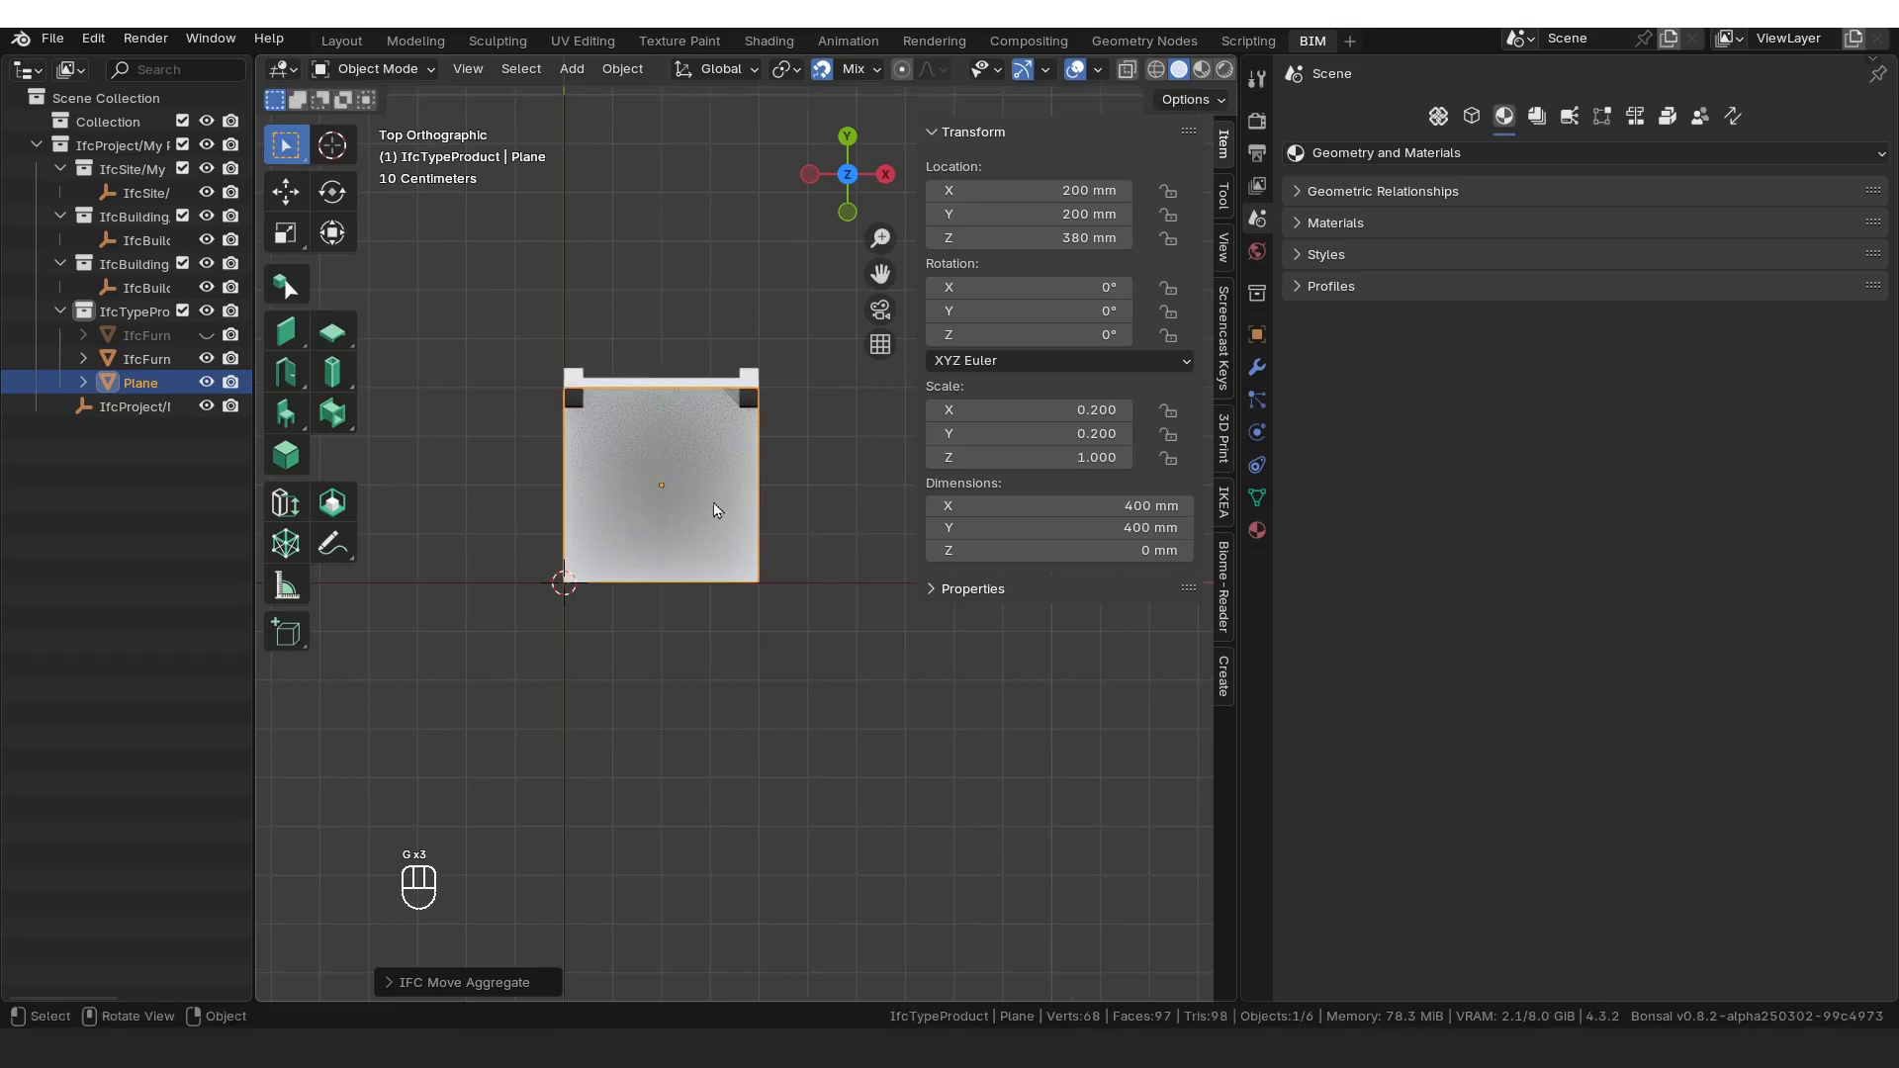
pyautogui.keyDown('shift'); pyautogui.moveTo(476, 411); pyautogui.dragTo(495, 463, button='middle'); pyautogui.keyUp('shift')
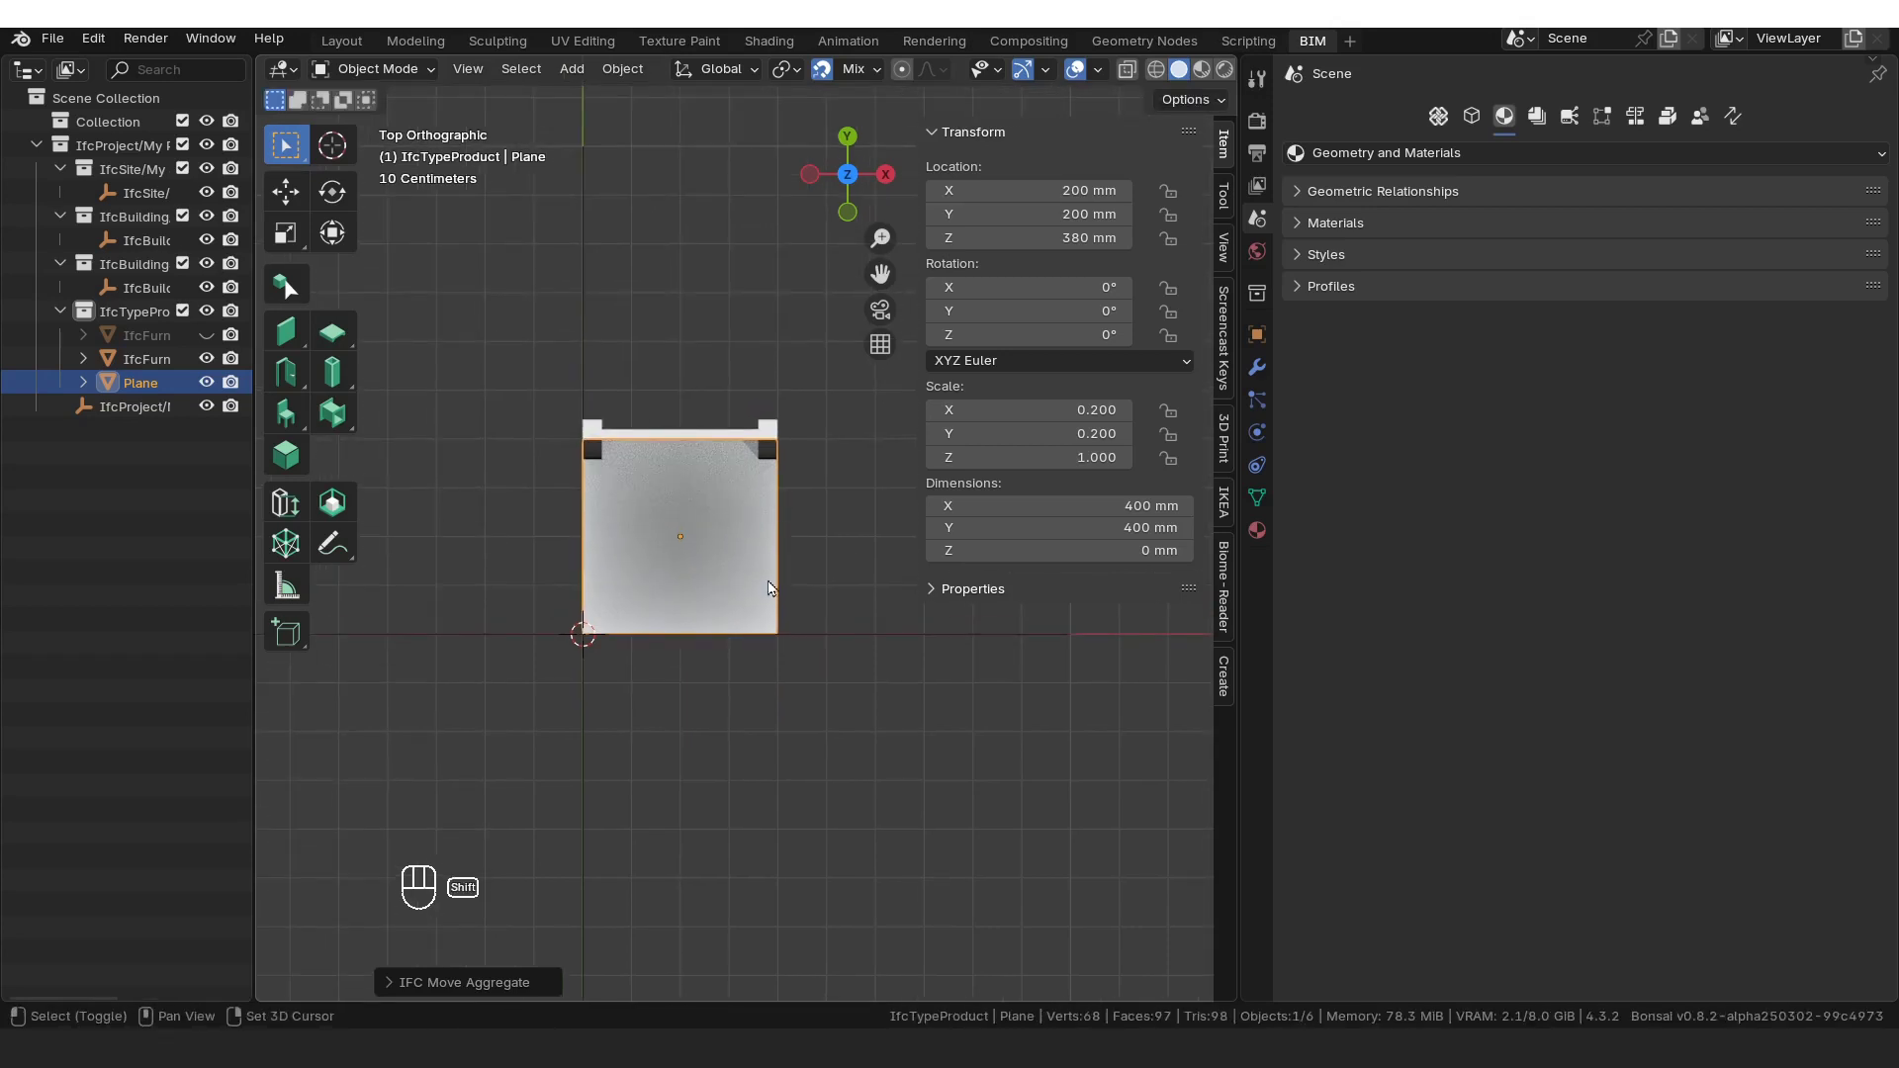
# Step: Raise the plane to the top of the chair's backrest, at Z 800 mm
pyautogui.keyDown('shift'); pyautogui.moveTo(774, 490); pyautogui.dragTo(776, 504, button='middle'); pyautogui.keyUp('shift')
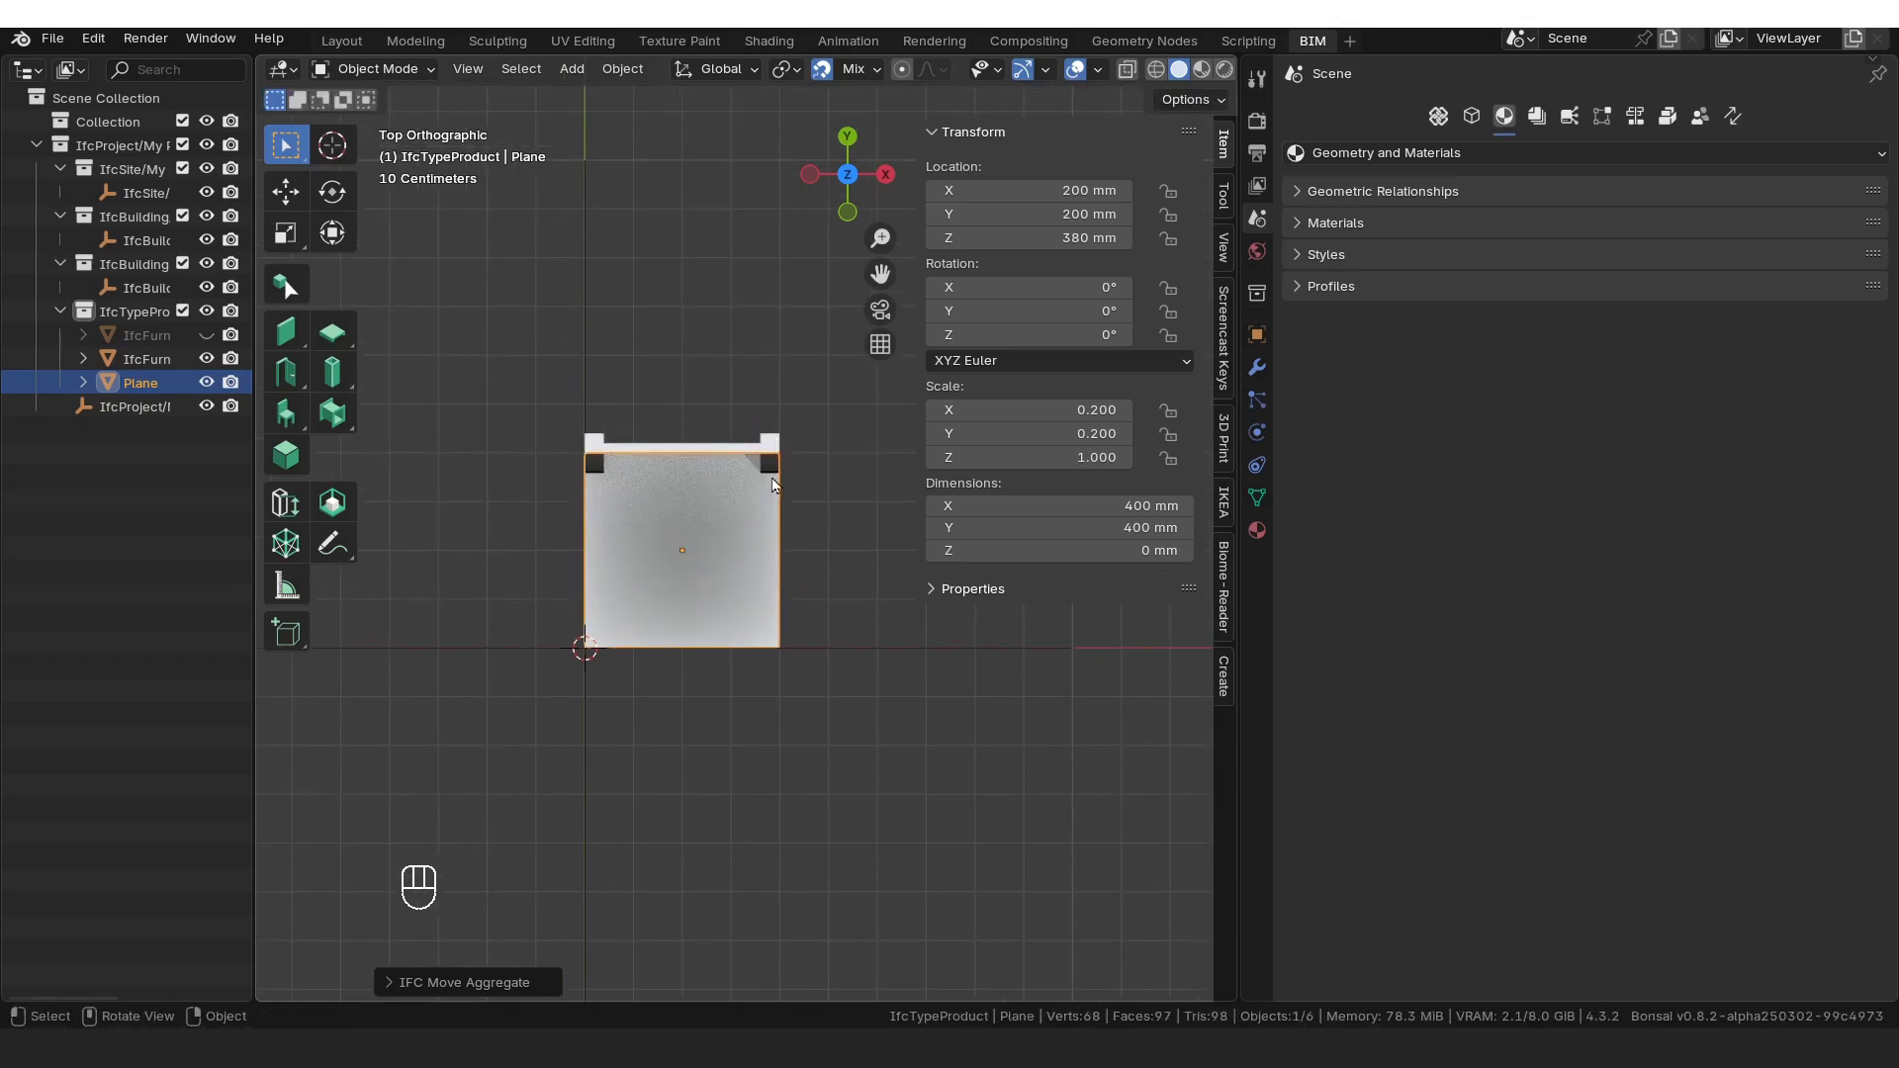
pyautogui.press('g')
pyautogui.click(796, 417)
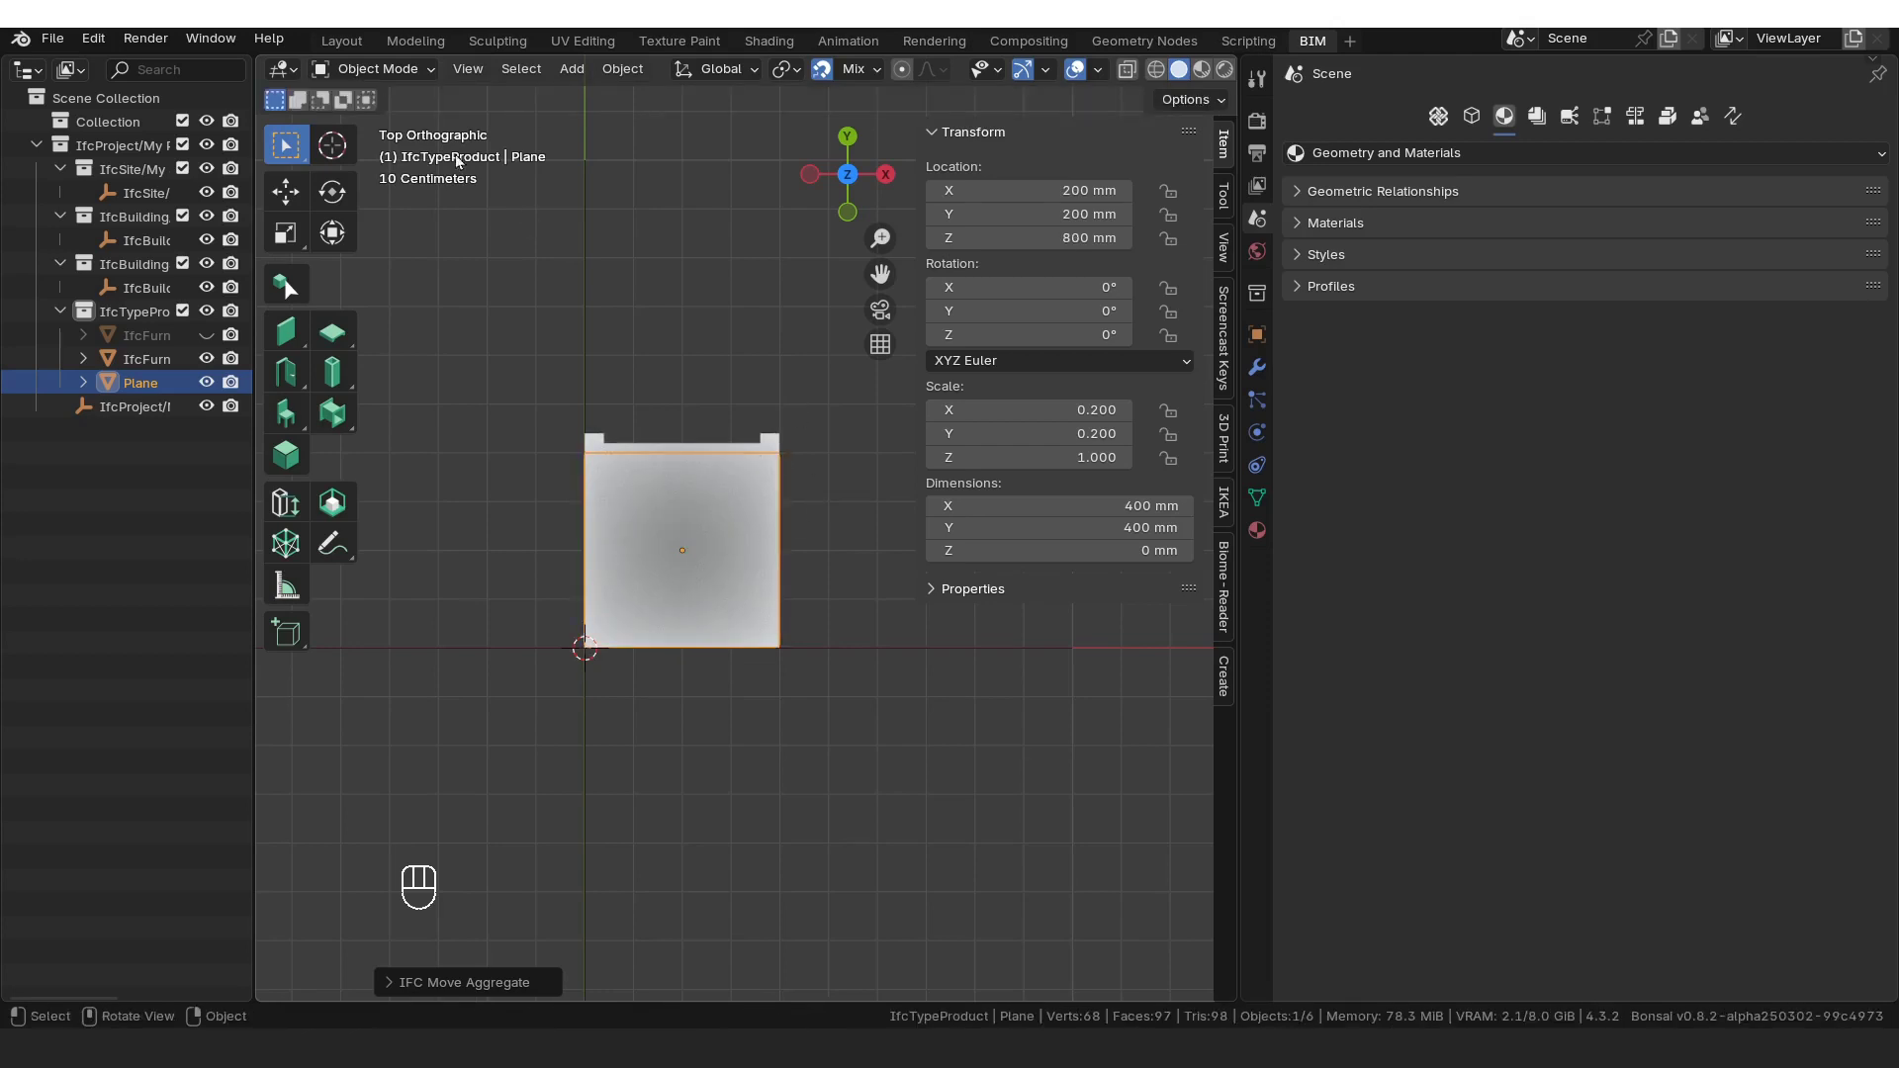
# Step: In Edit Mode, move the plane's rear edge 40 mm along Y to line up with the back of the chair
pyautogui.click(395, 68)
pyautogui.click(376, 120)
pyautogui.scroll(2, 829, 471)
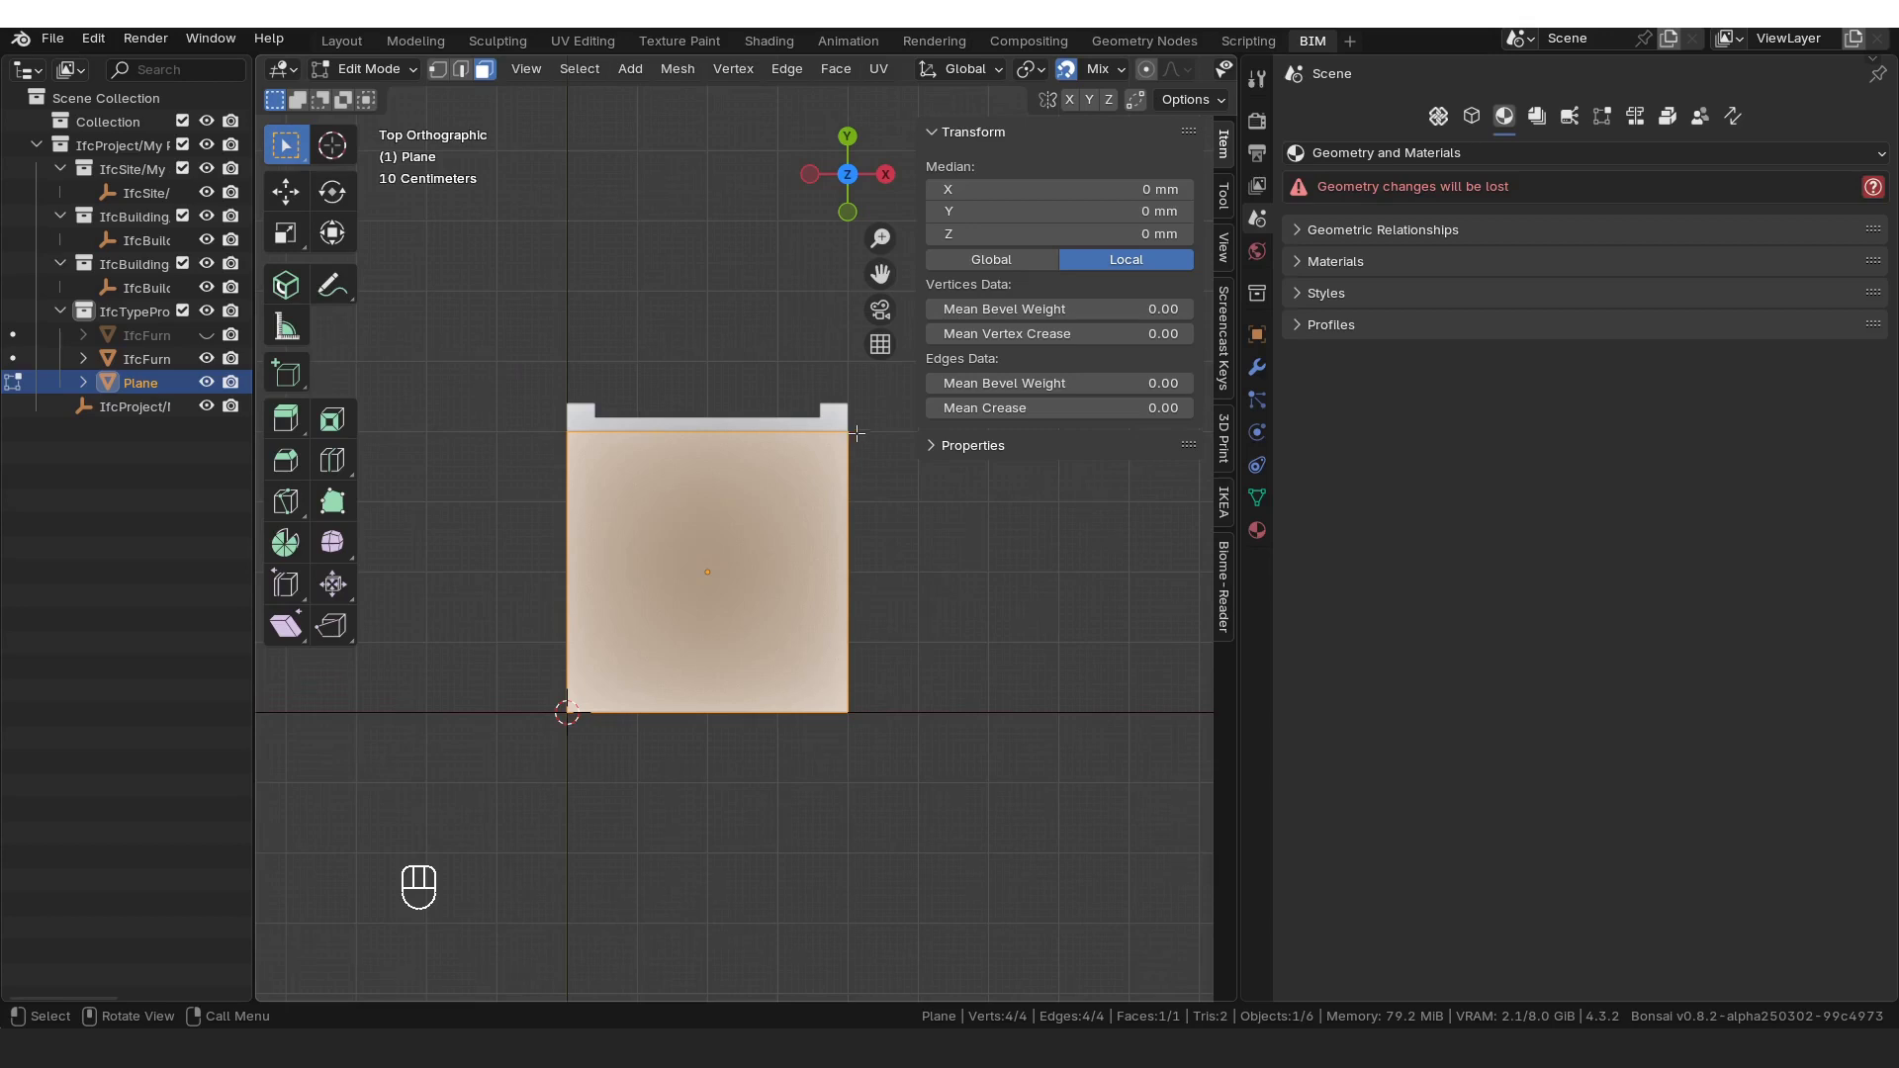
pyautogui.press('2')
pyautogui.click(819, 433)
pyautogui.press('g')
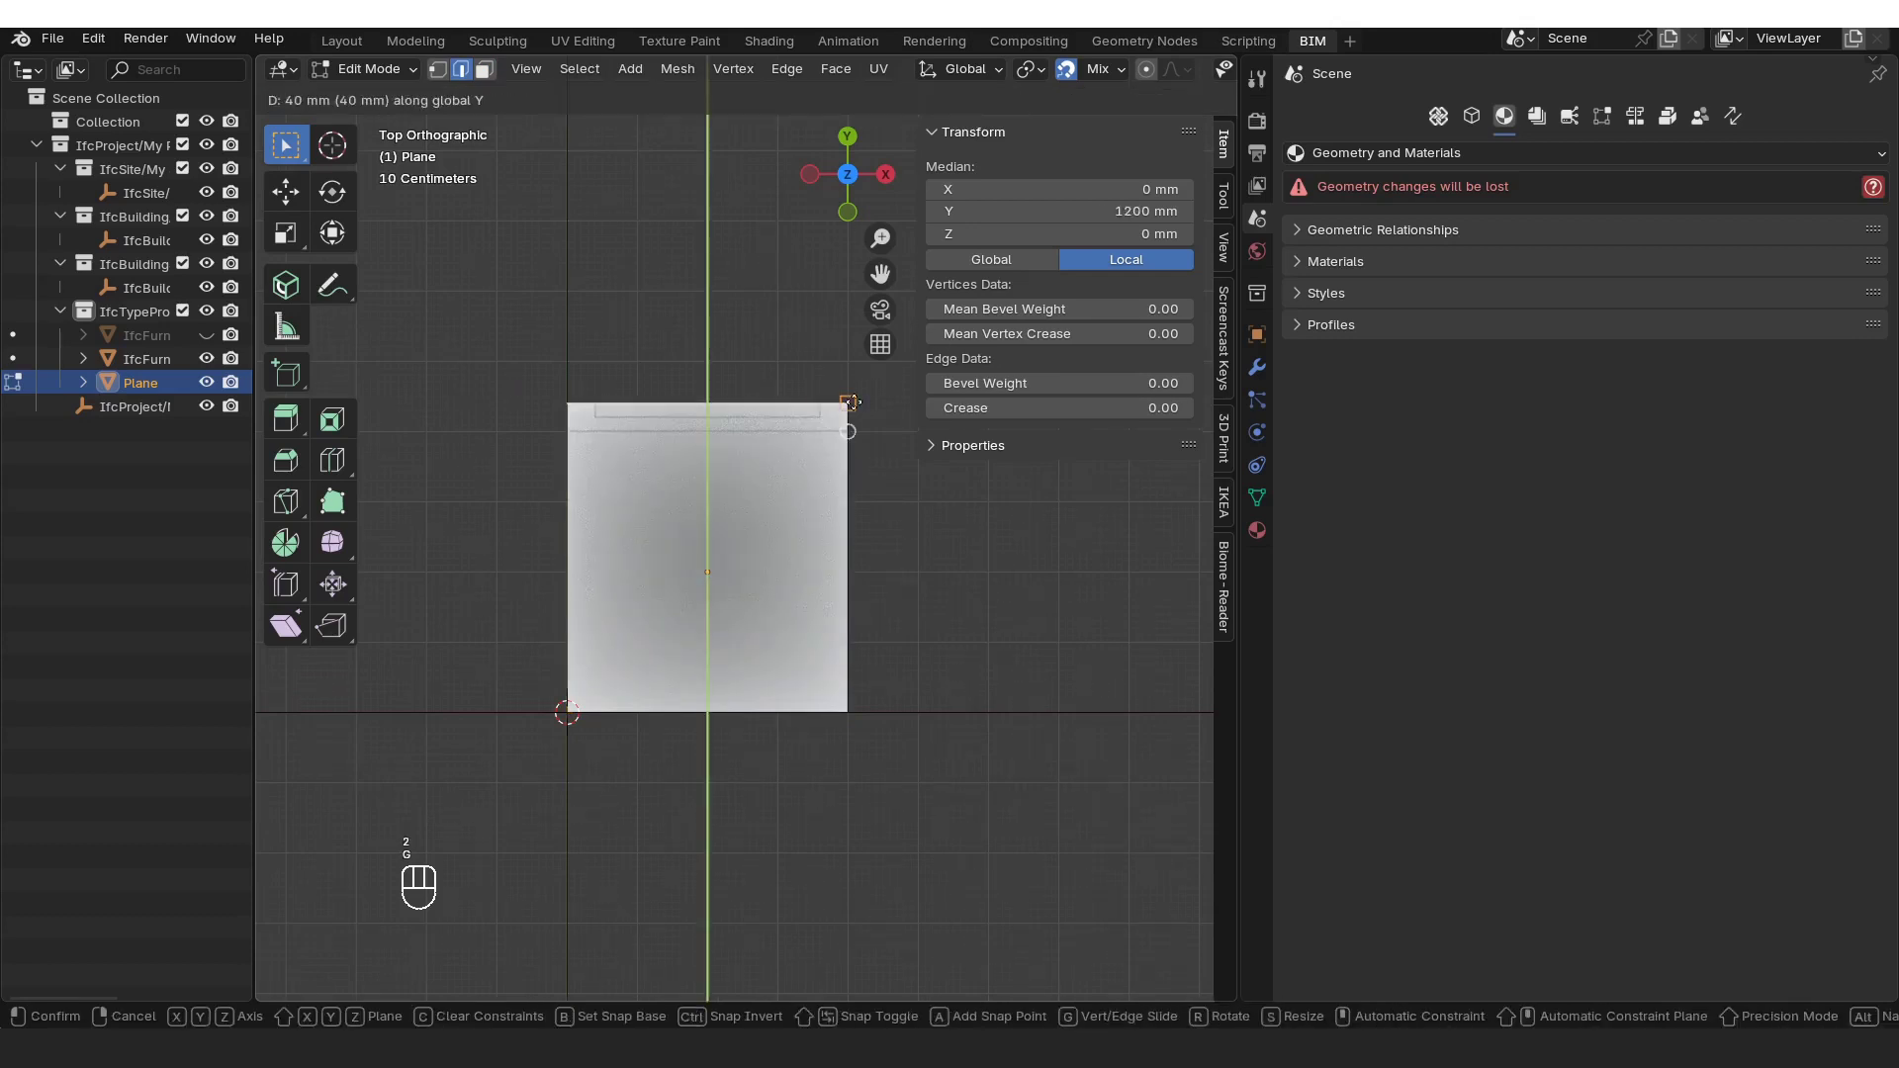
pyautogui.click(853, 402)
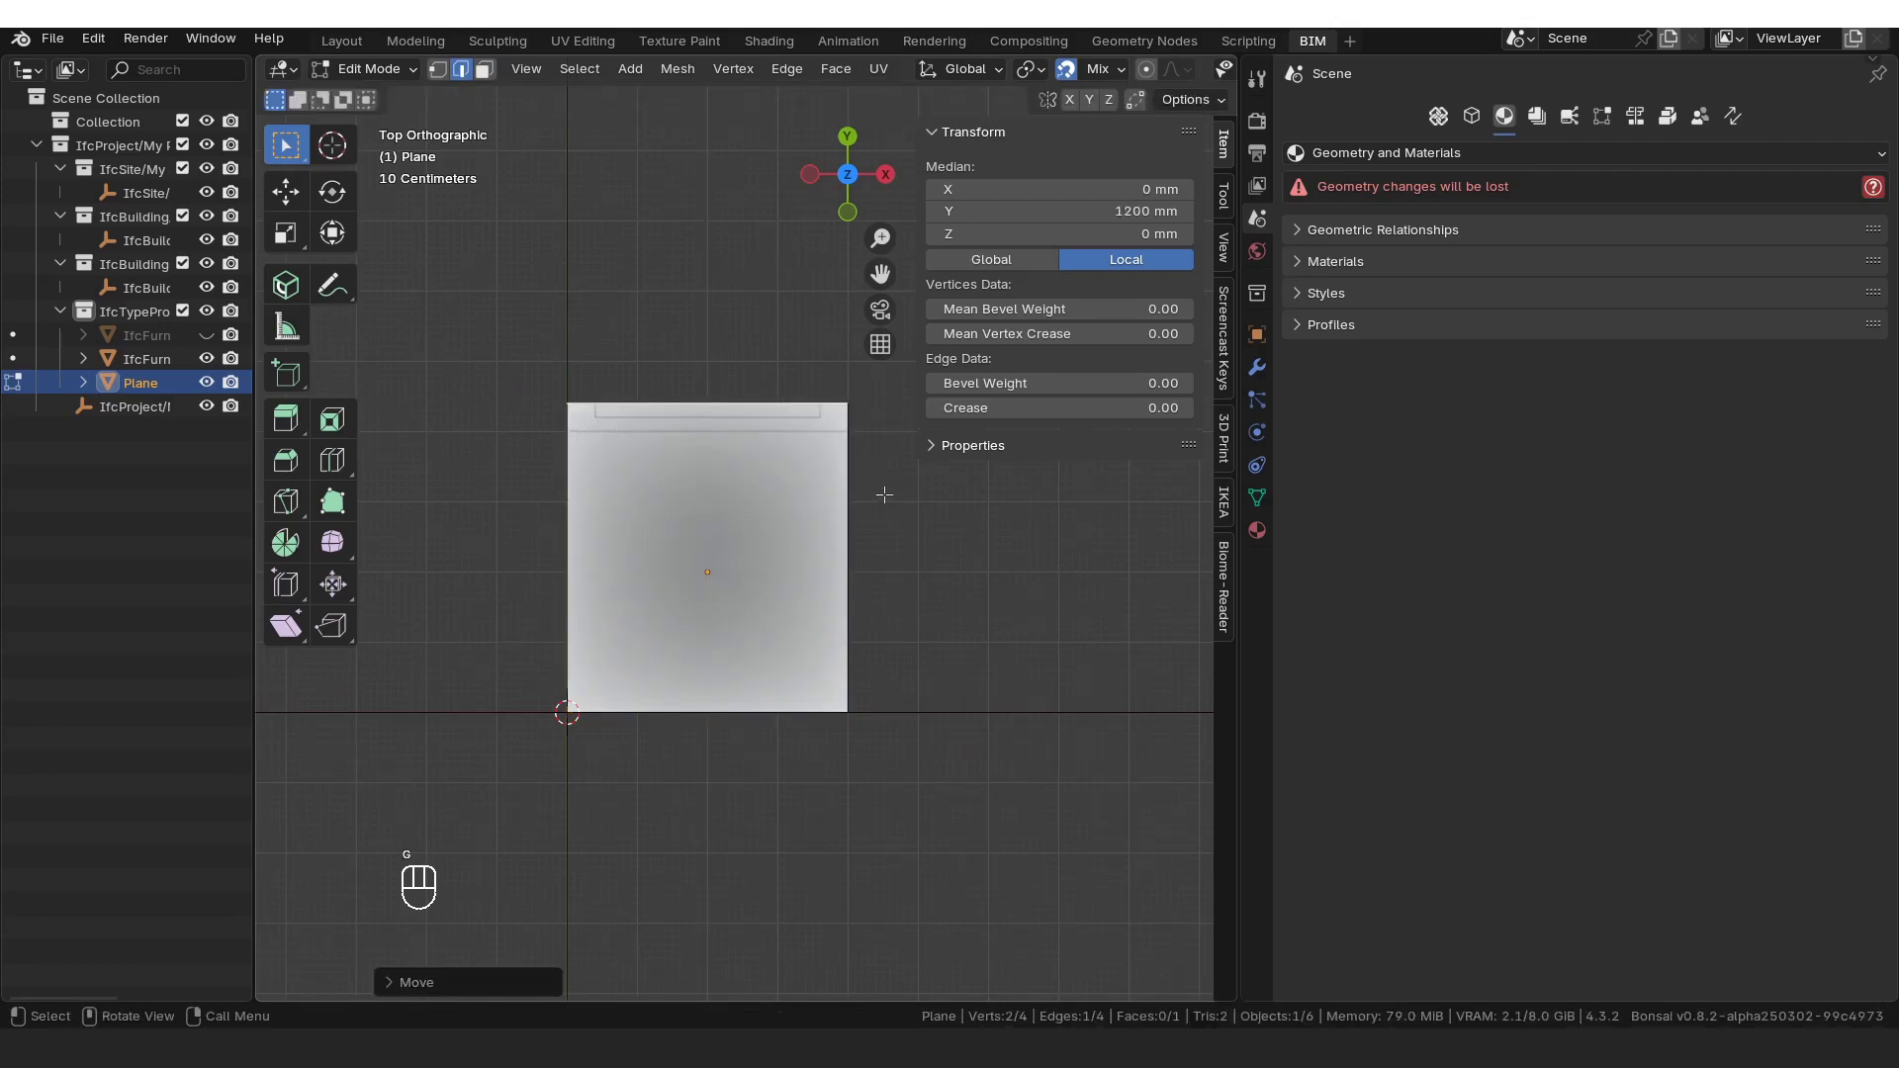
# Step: Round the plane's two rear corners with a vertex bevel of about 874 mm width and 9 segments
pyautogui.press('1')
pyautogui.click(857, 406)
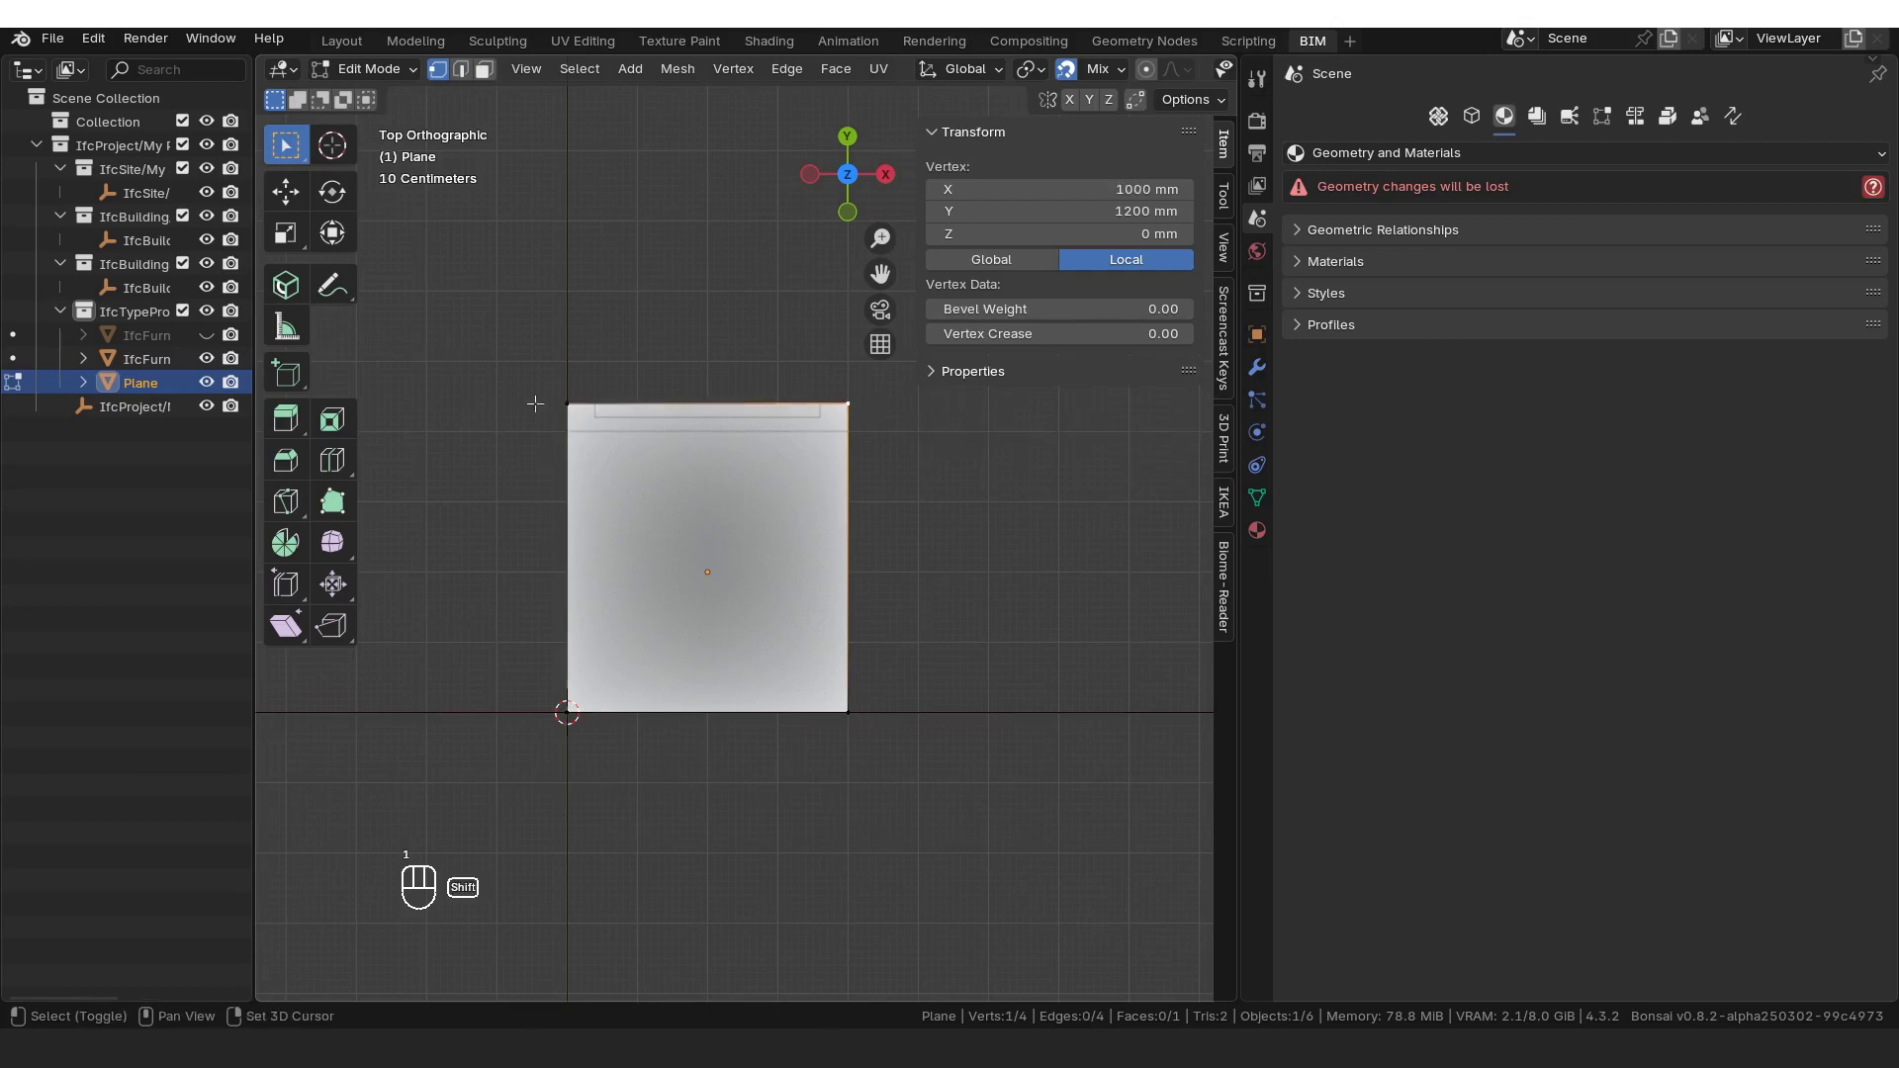
pyautogui.keyDown('shift'); pyautogui.click(573, 392); pyautogui.keyUp('shift')
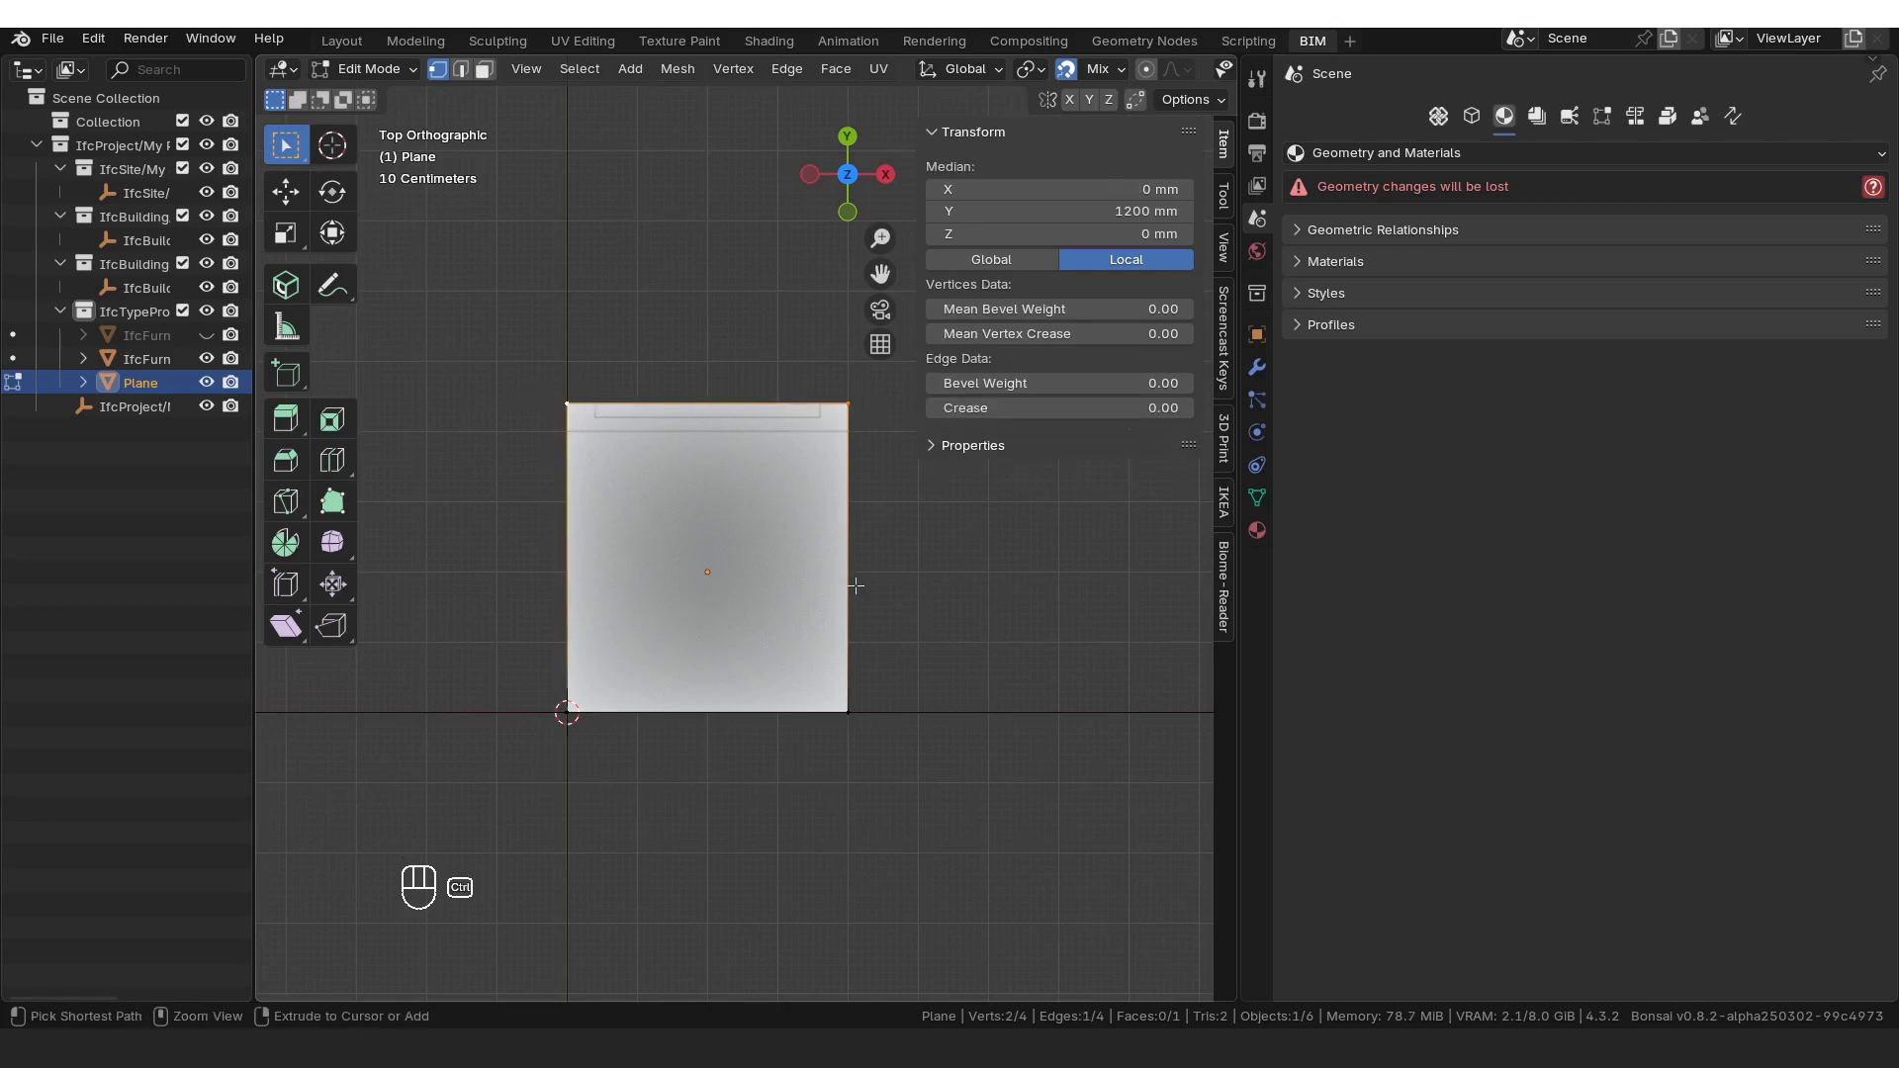
pyautogui.hotkey('ctrl', 'b')
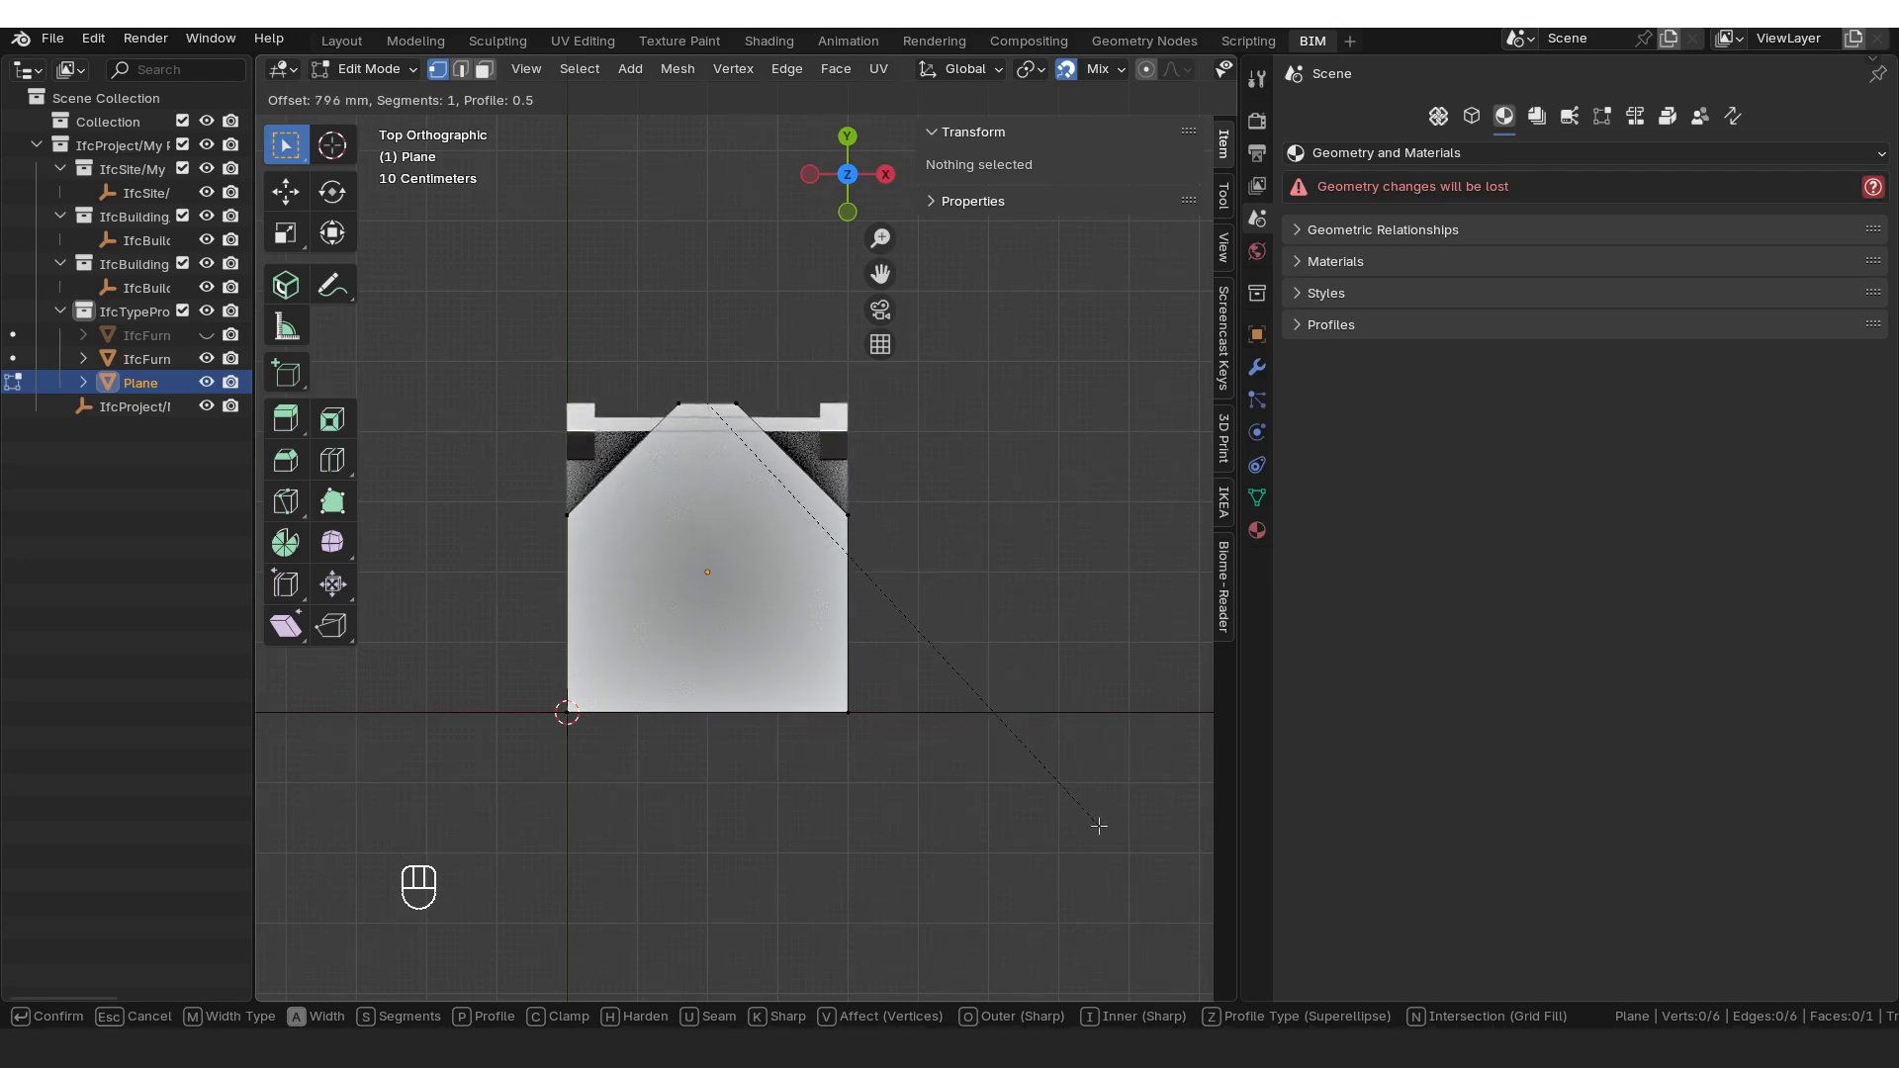
pyautogui.scroll(8, 1099, 835)
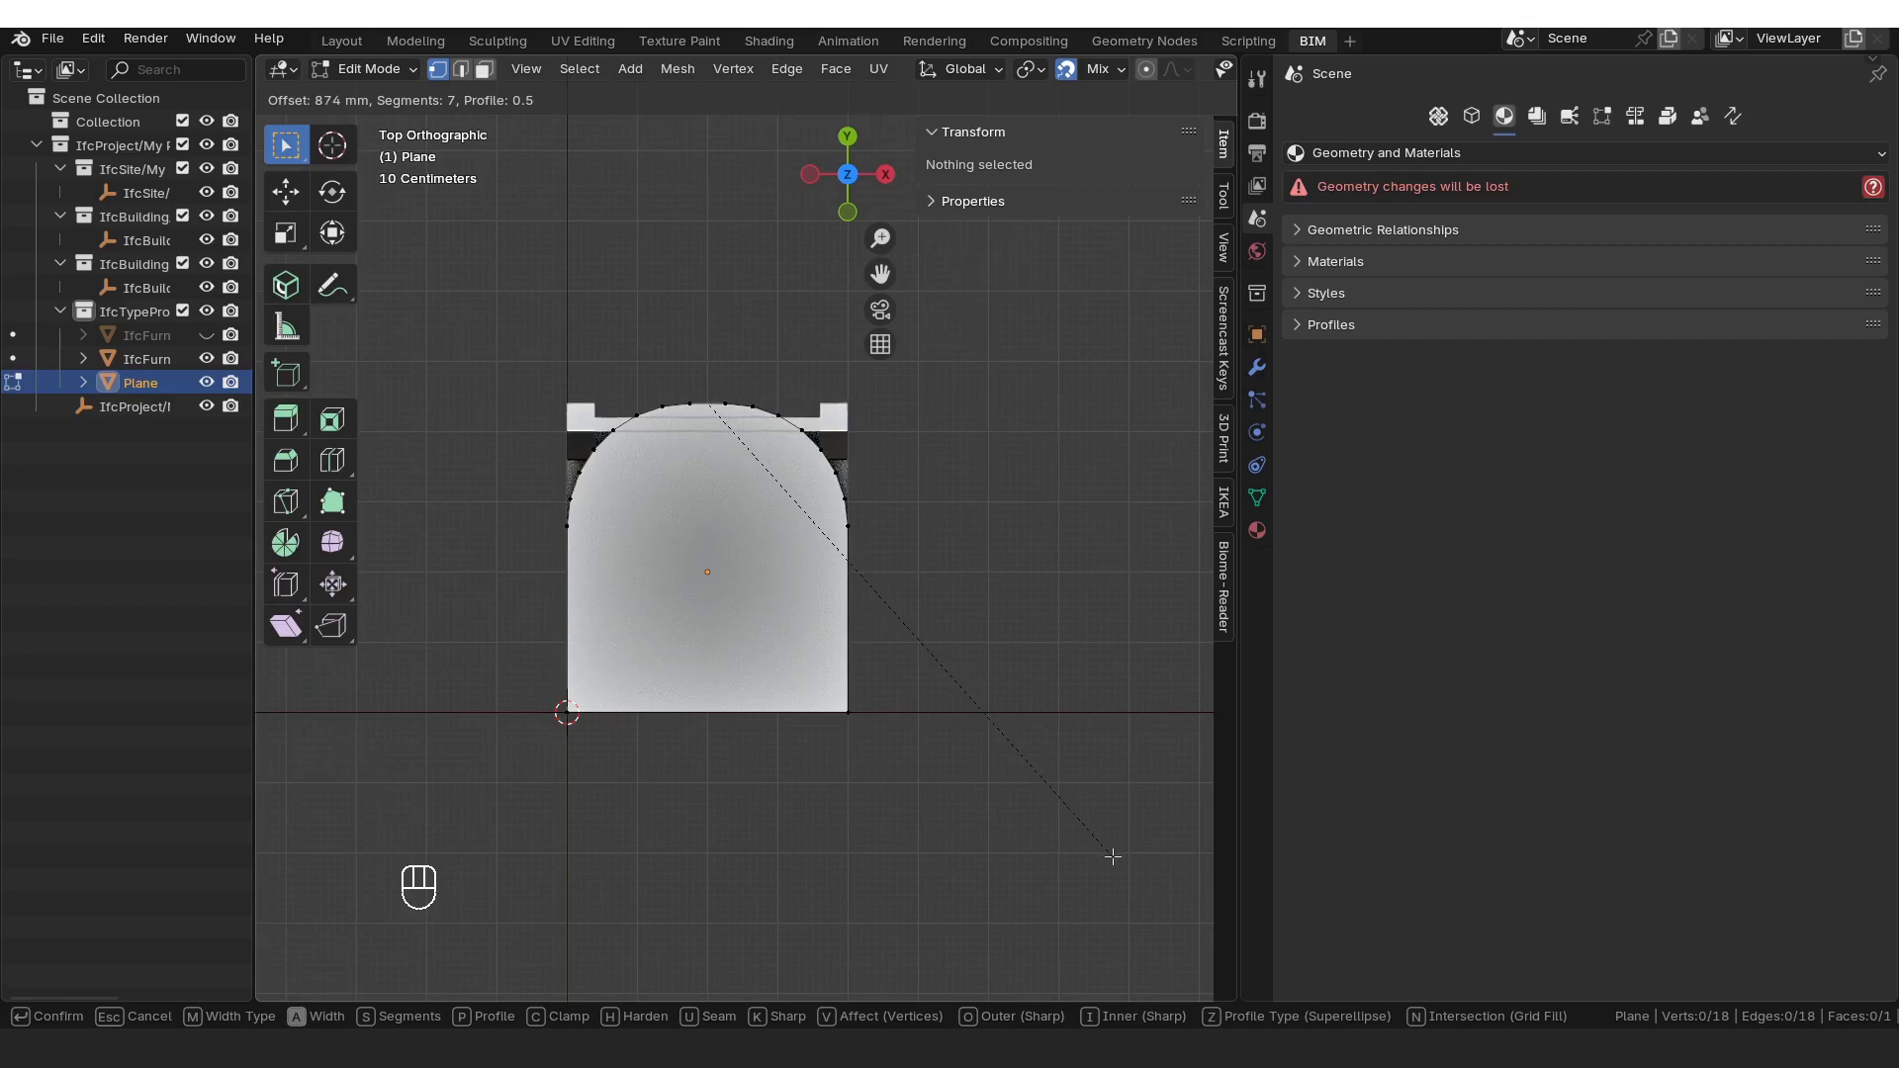
pyautogui.click(1113, 856)
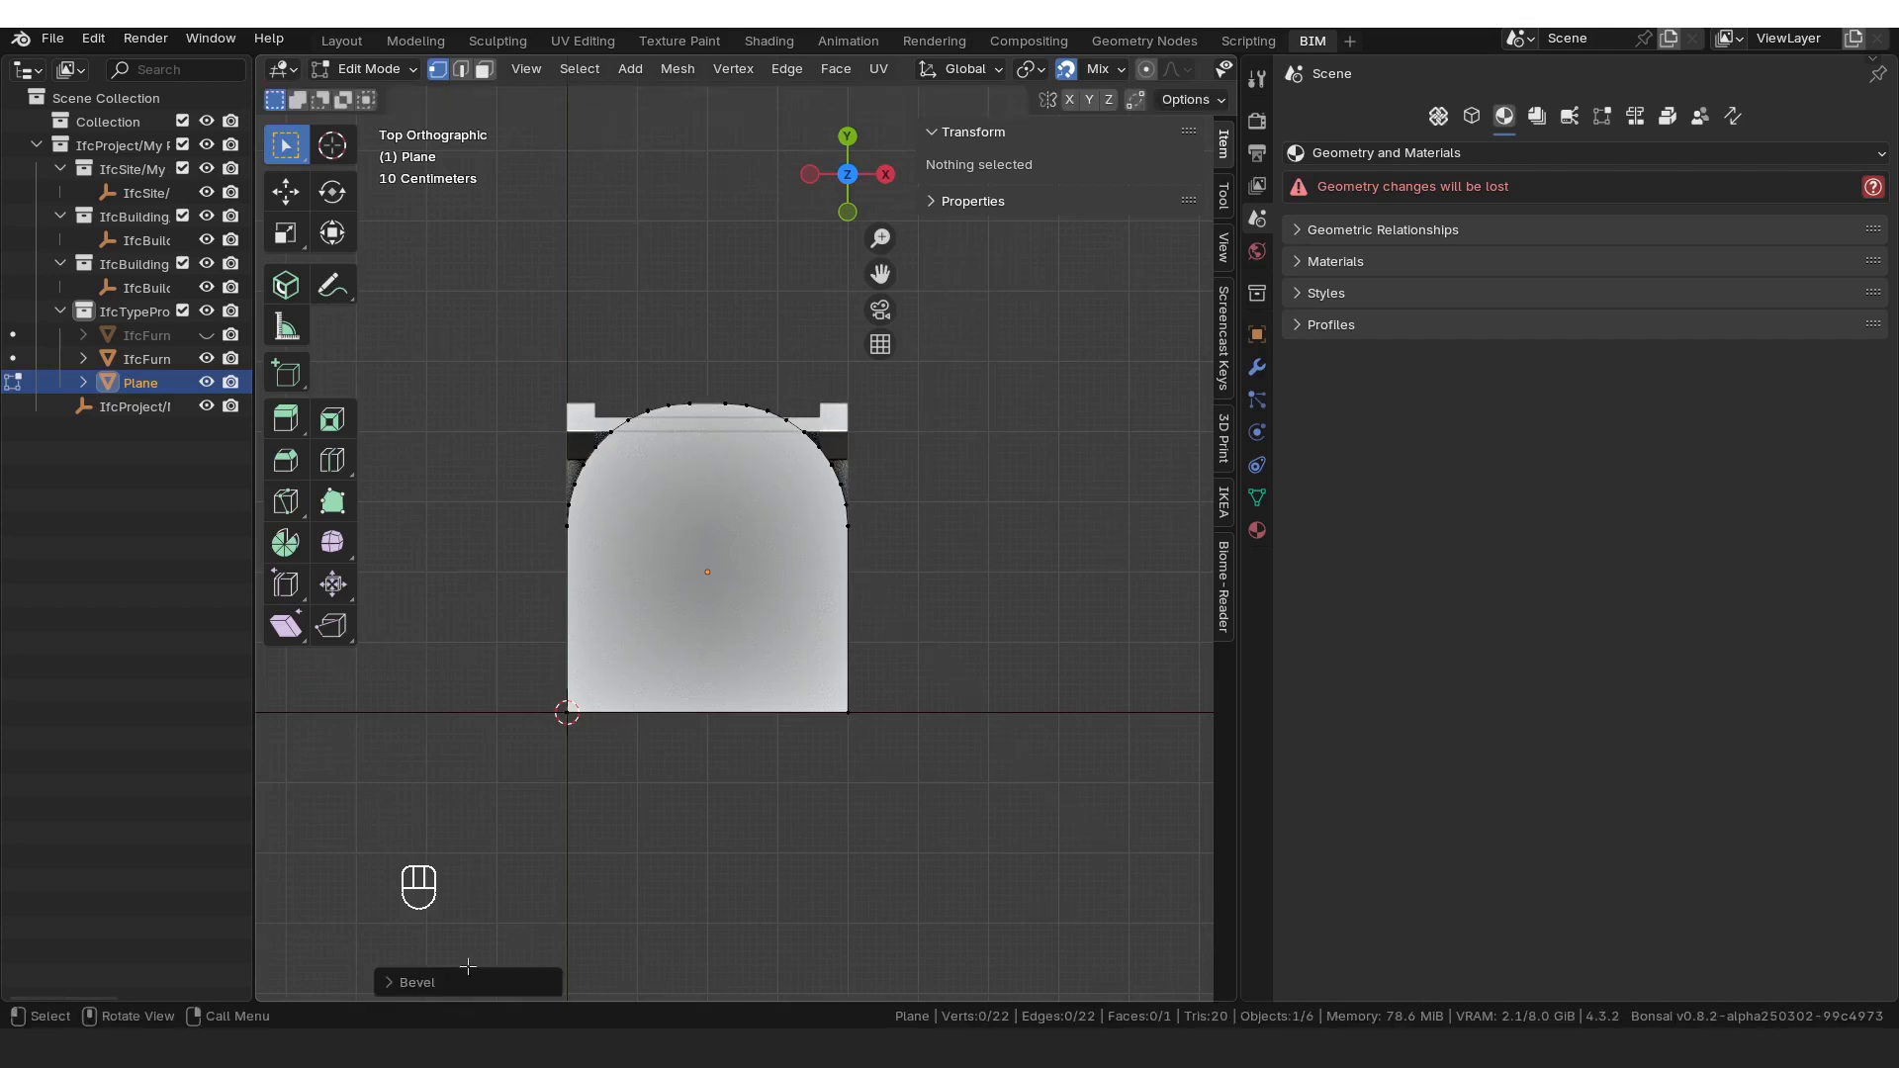
pyautogui.click(418, 982)
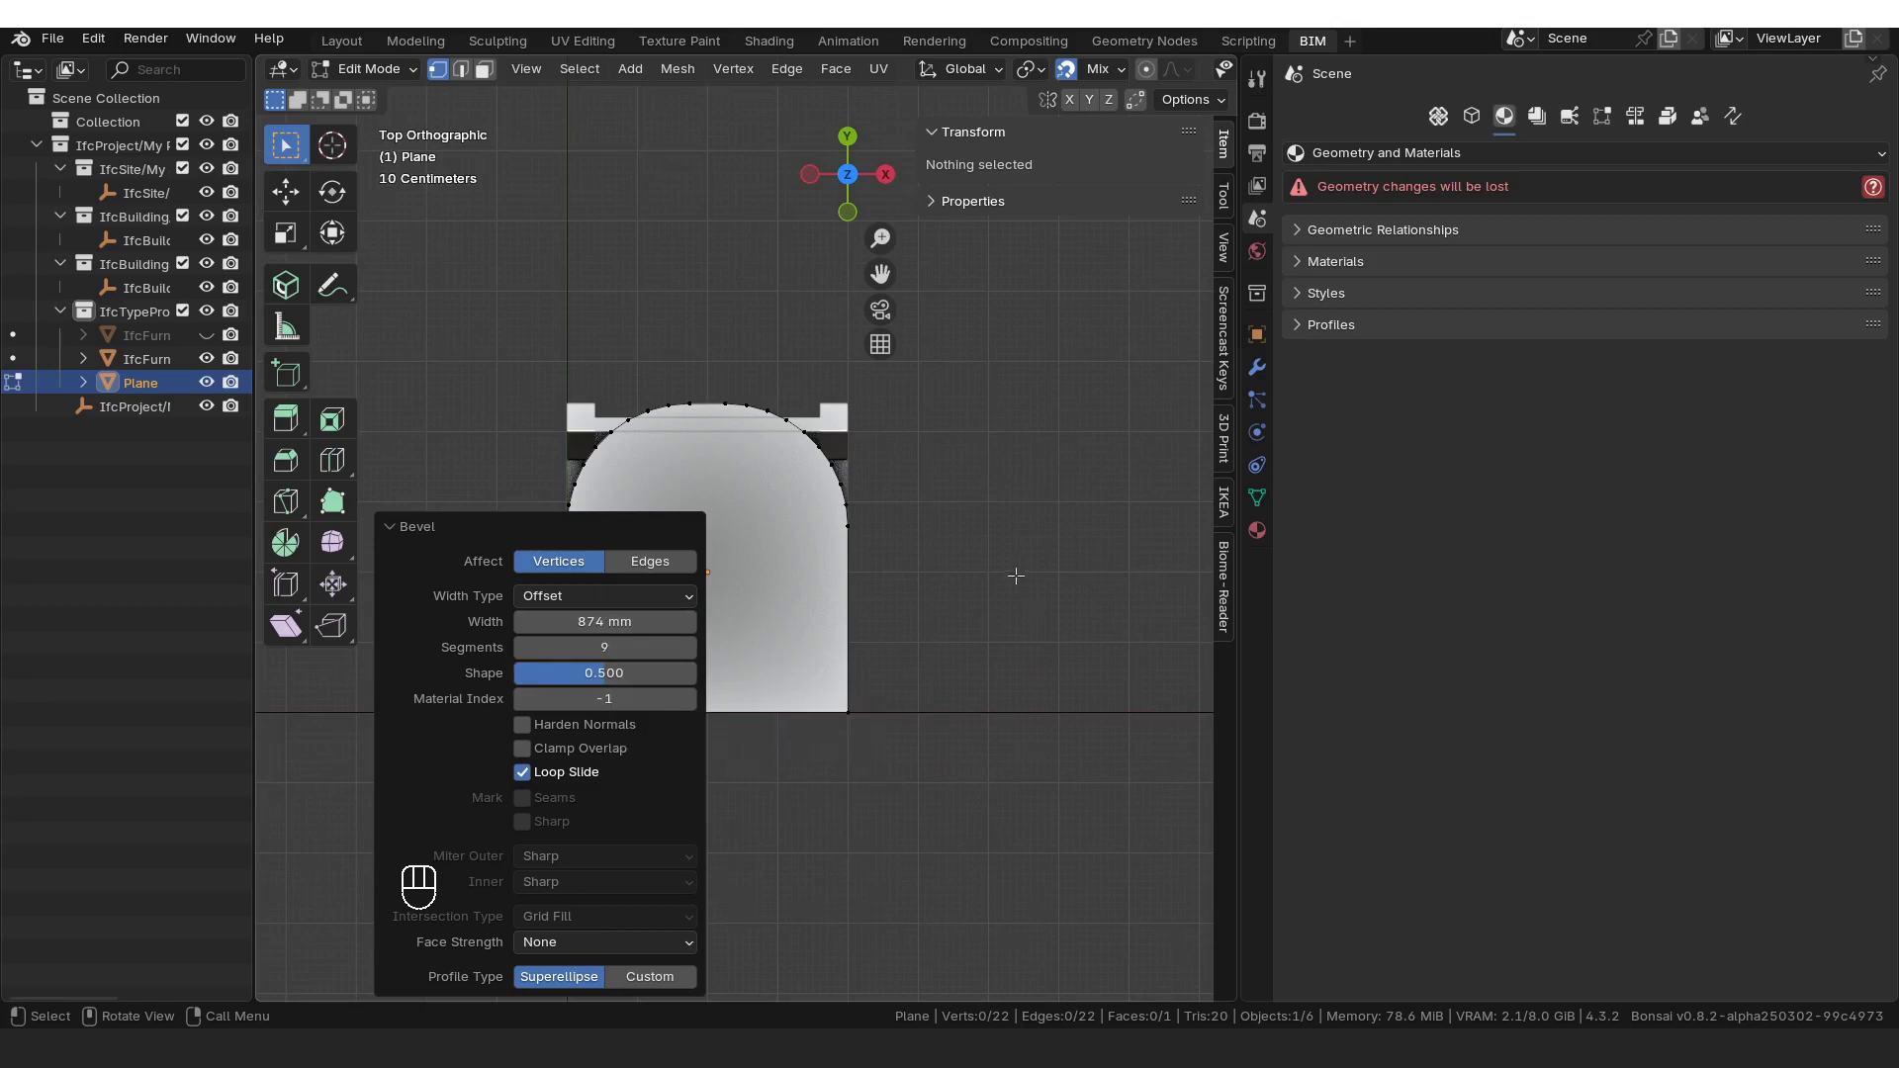
pyautogui.click(642, 542)
# Step: Return to Object Mode and apply the scale of the rounded plane
pyautogui.press('3')
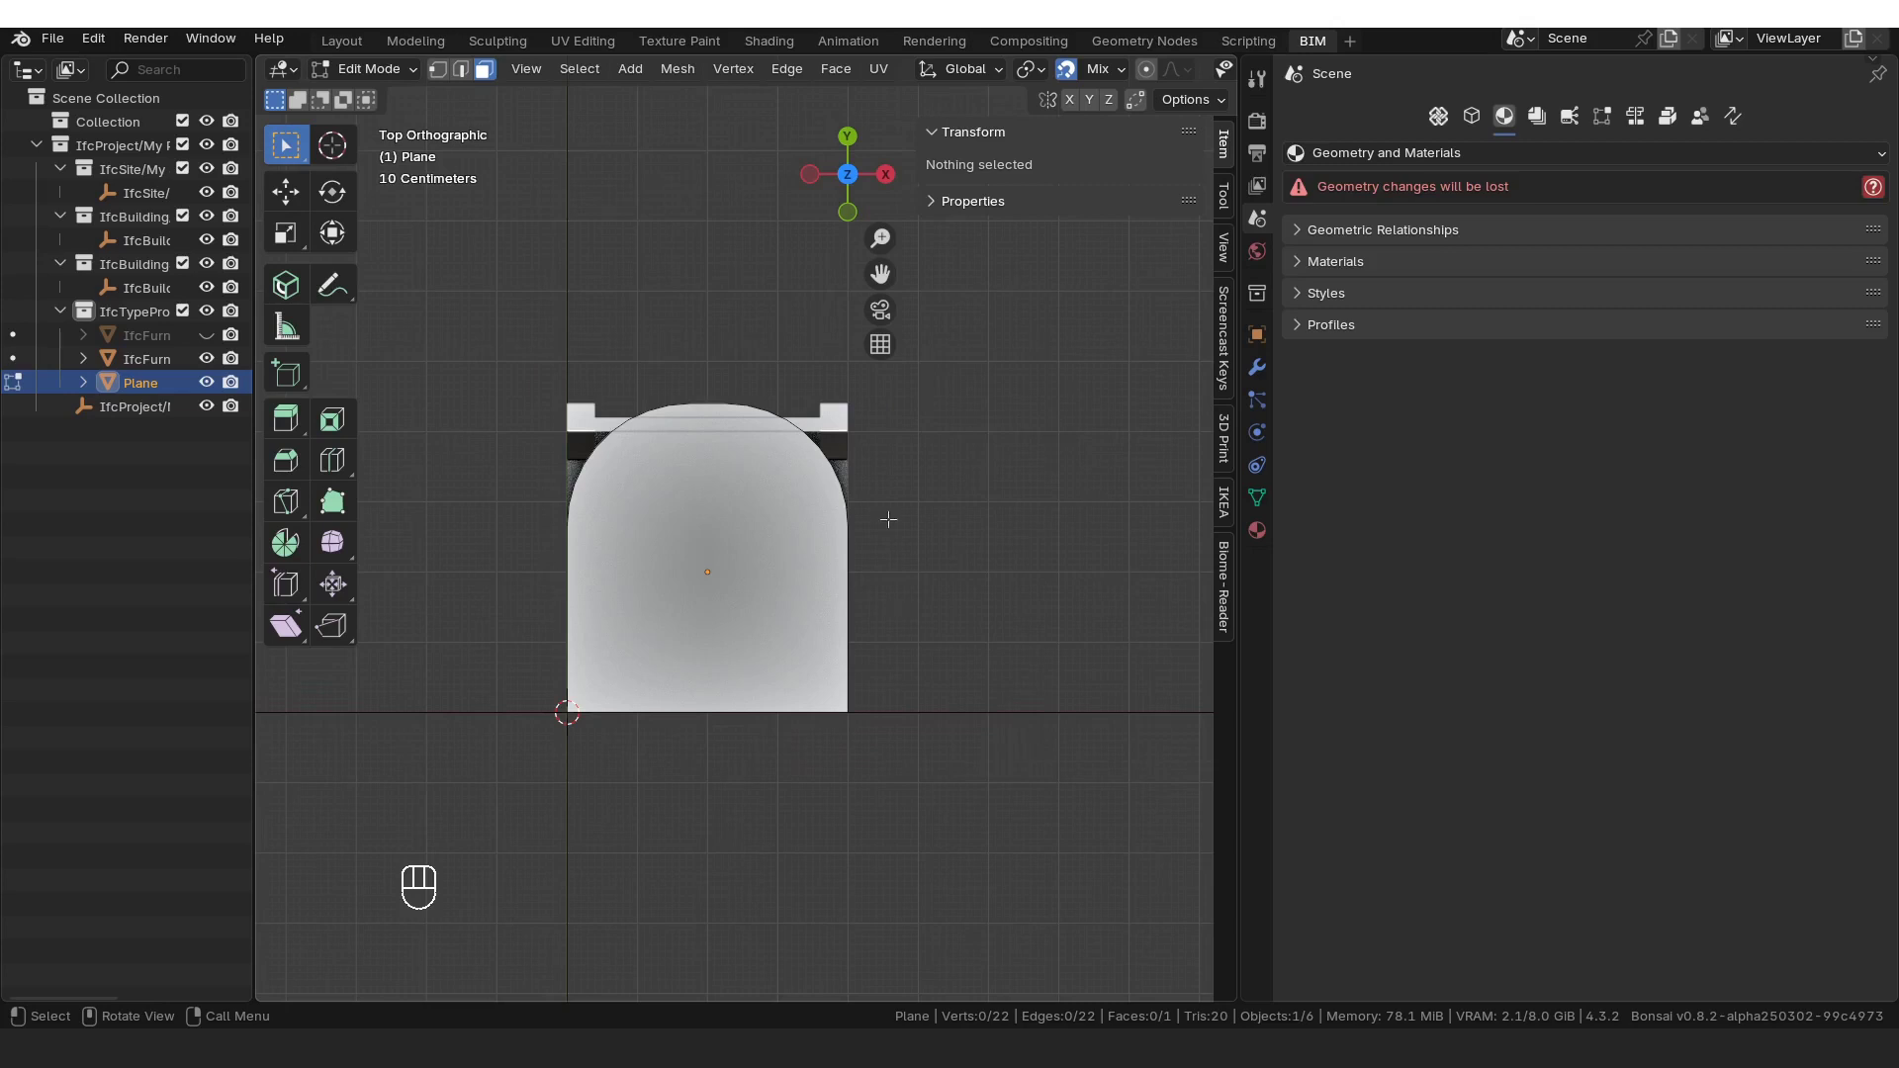
pyautogui.press('Tab')
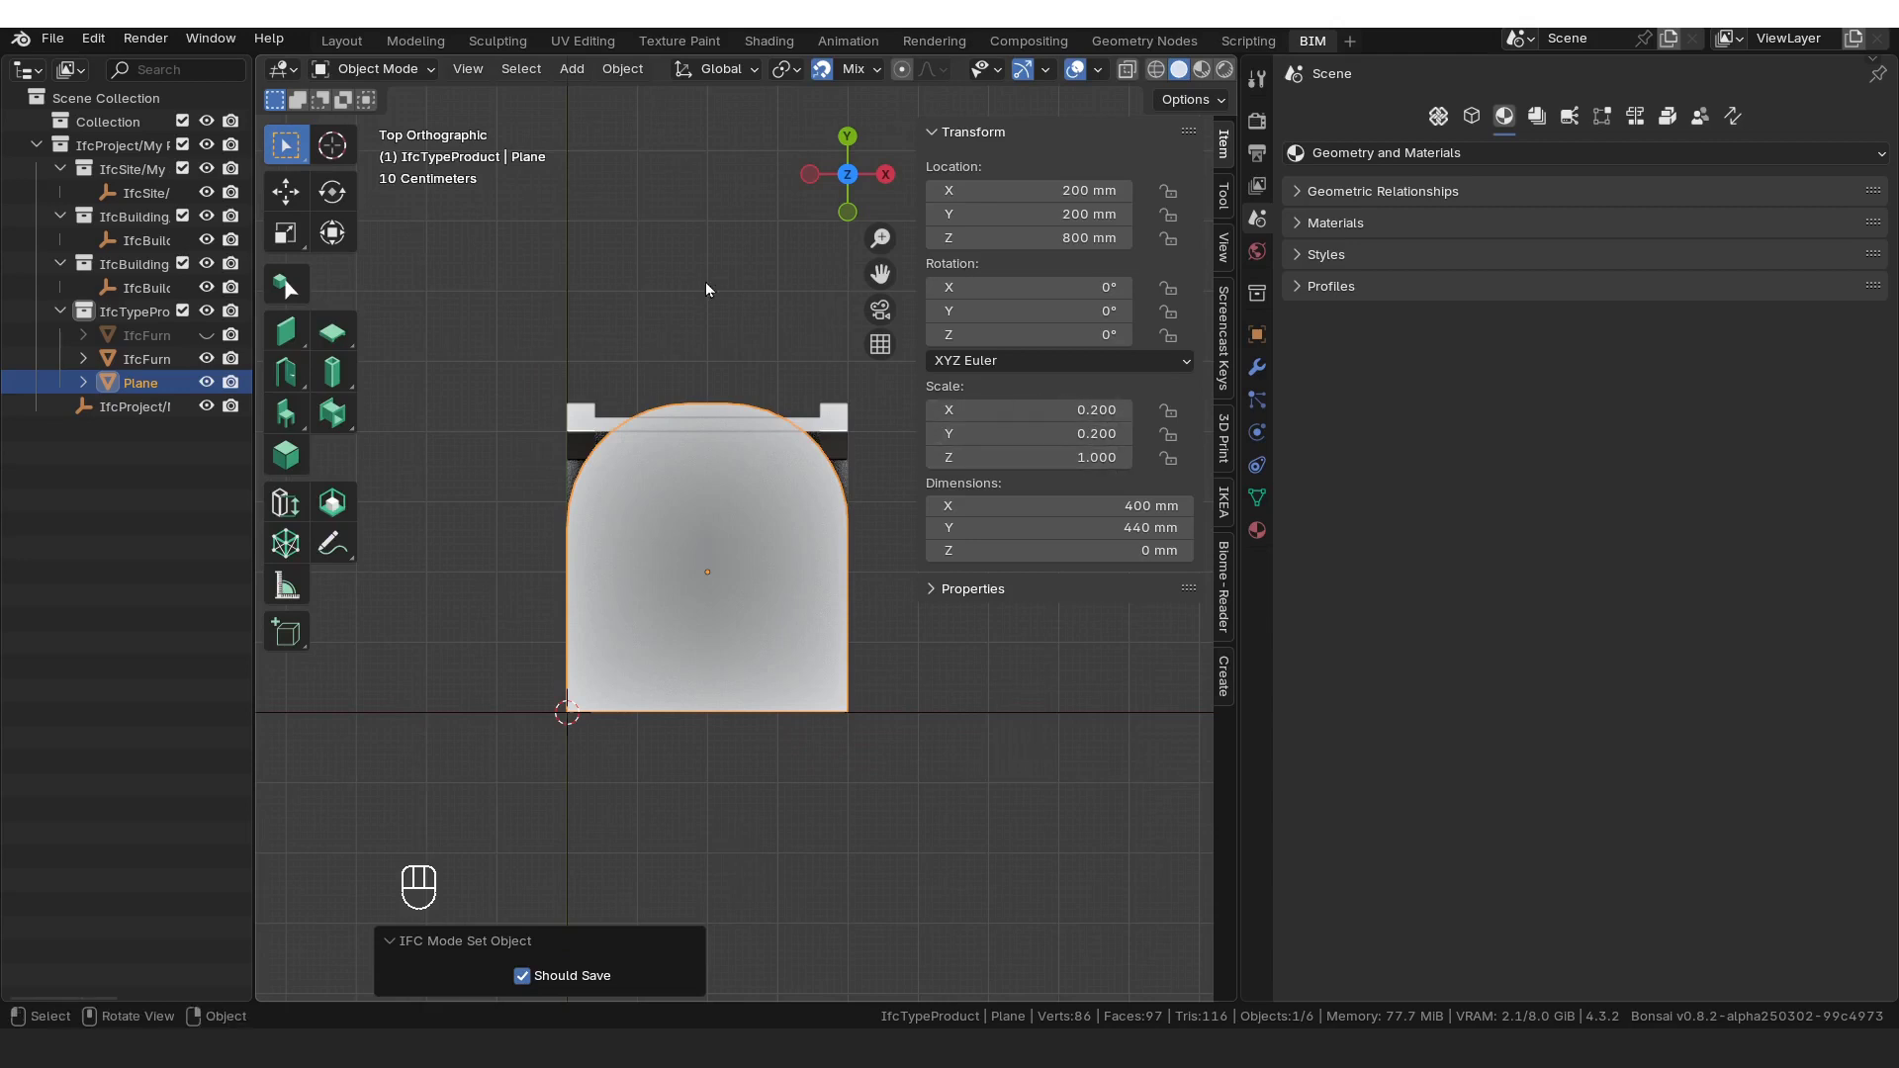
pyautogui.hotkey('ctrl', 'a')
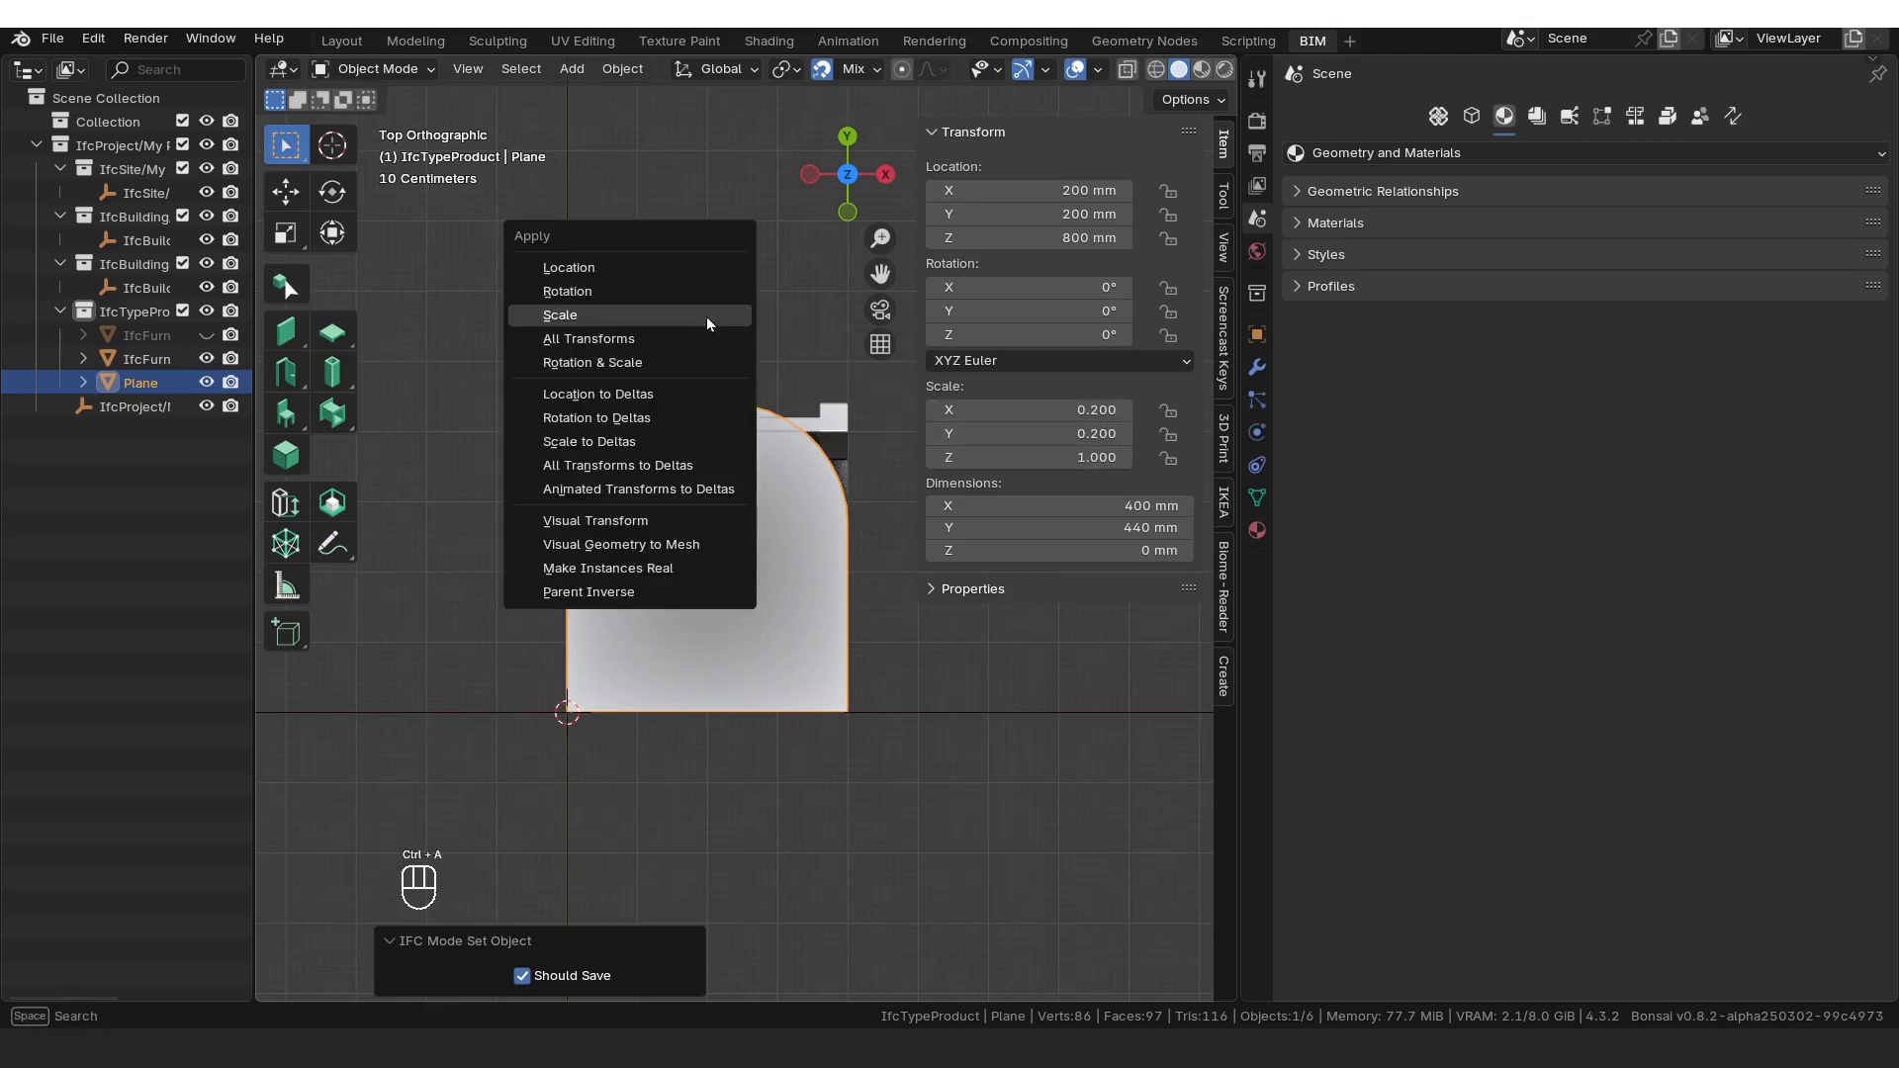
pyautogui.click(706, 317)
# Step: Inset the whole rounded face by 30 mm in Edit Mode
pyautogui.press('Tab')
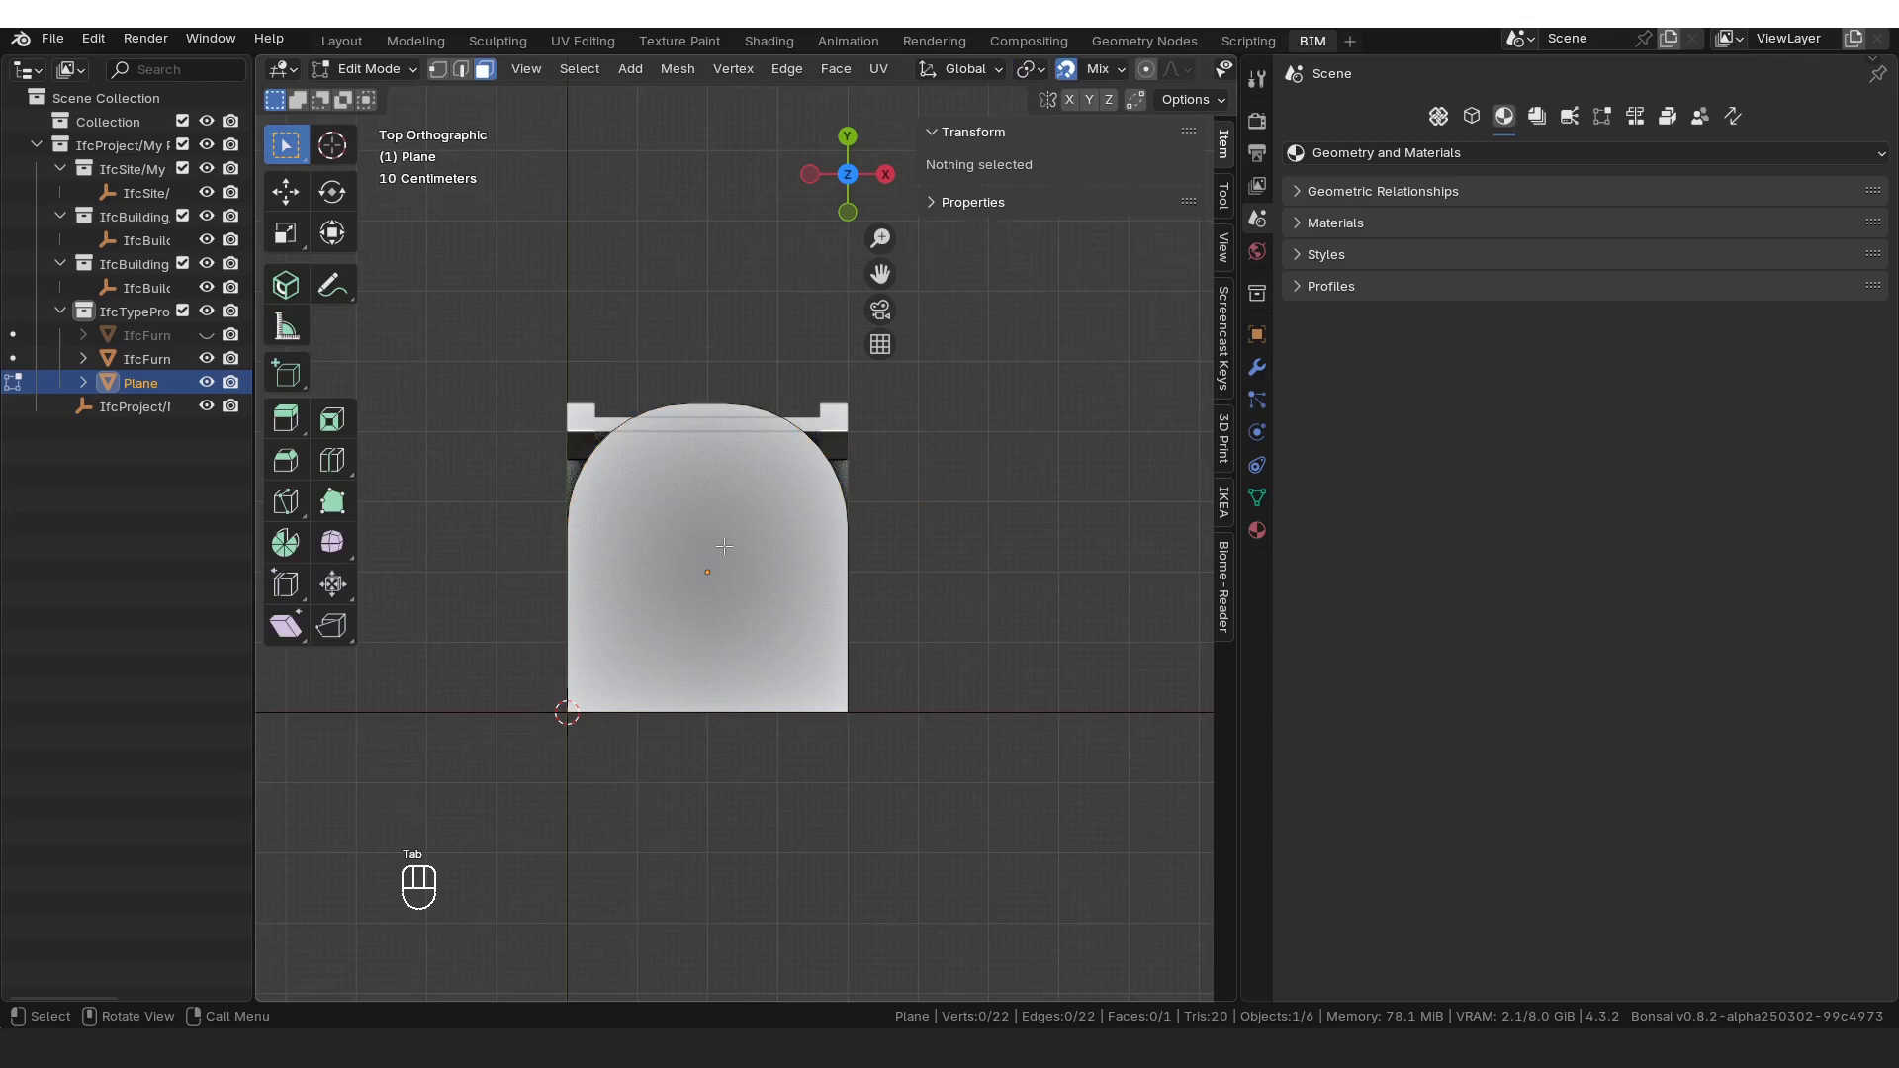
pyautogui.press('a')
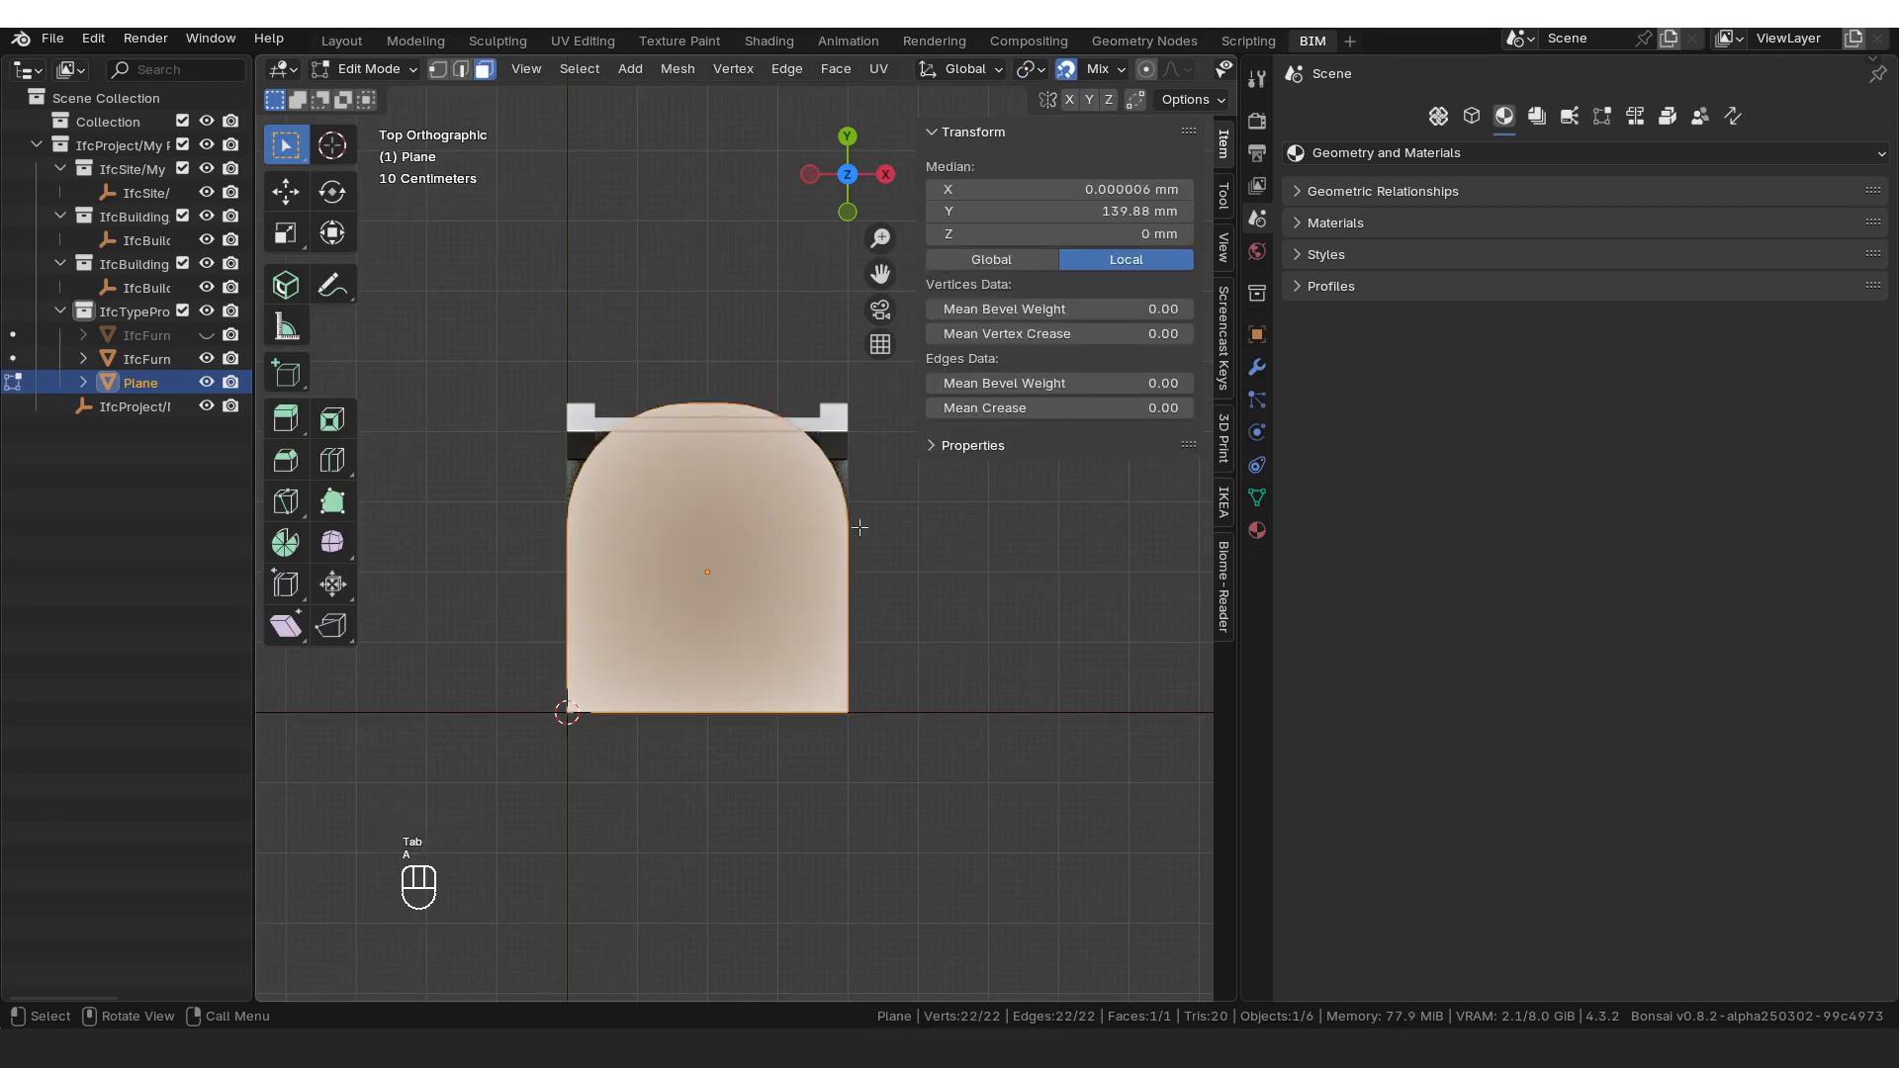
pyautogui.press('i')
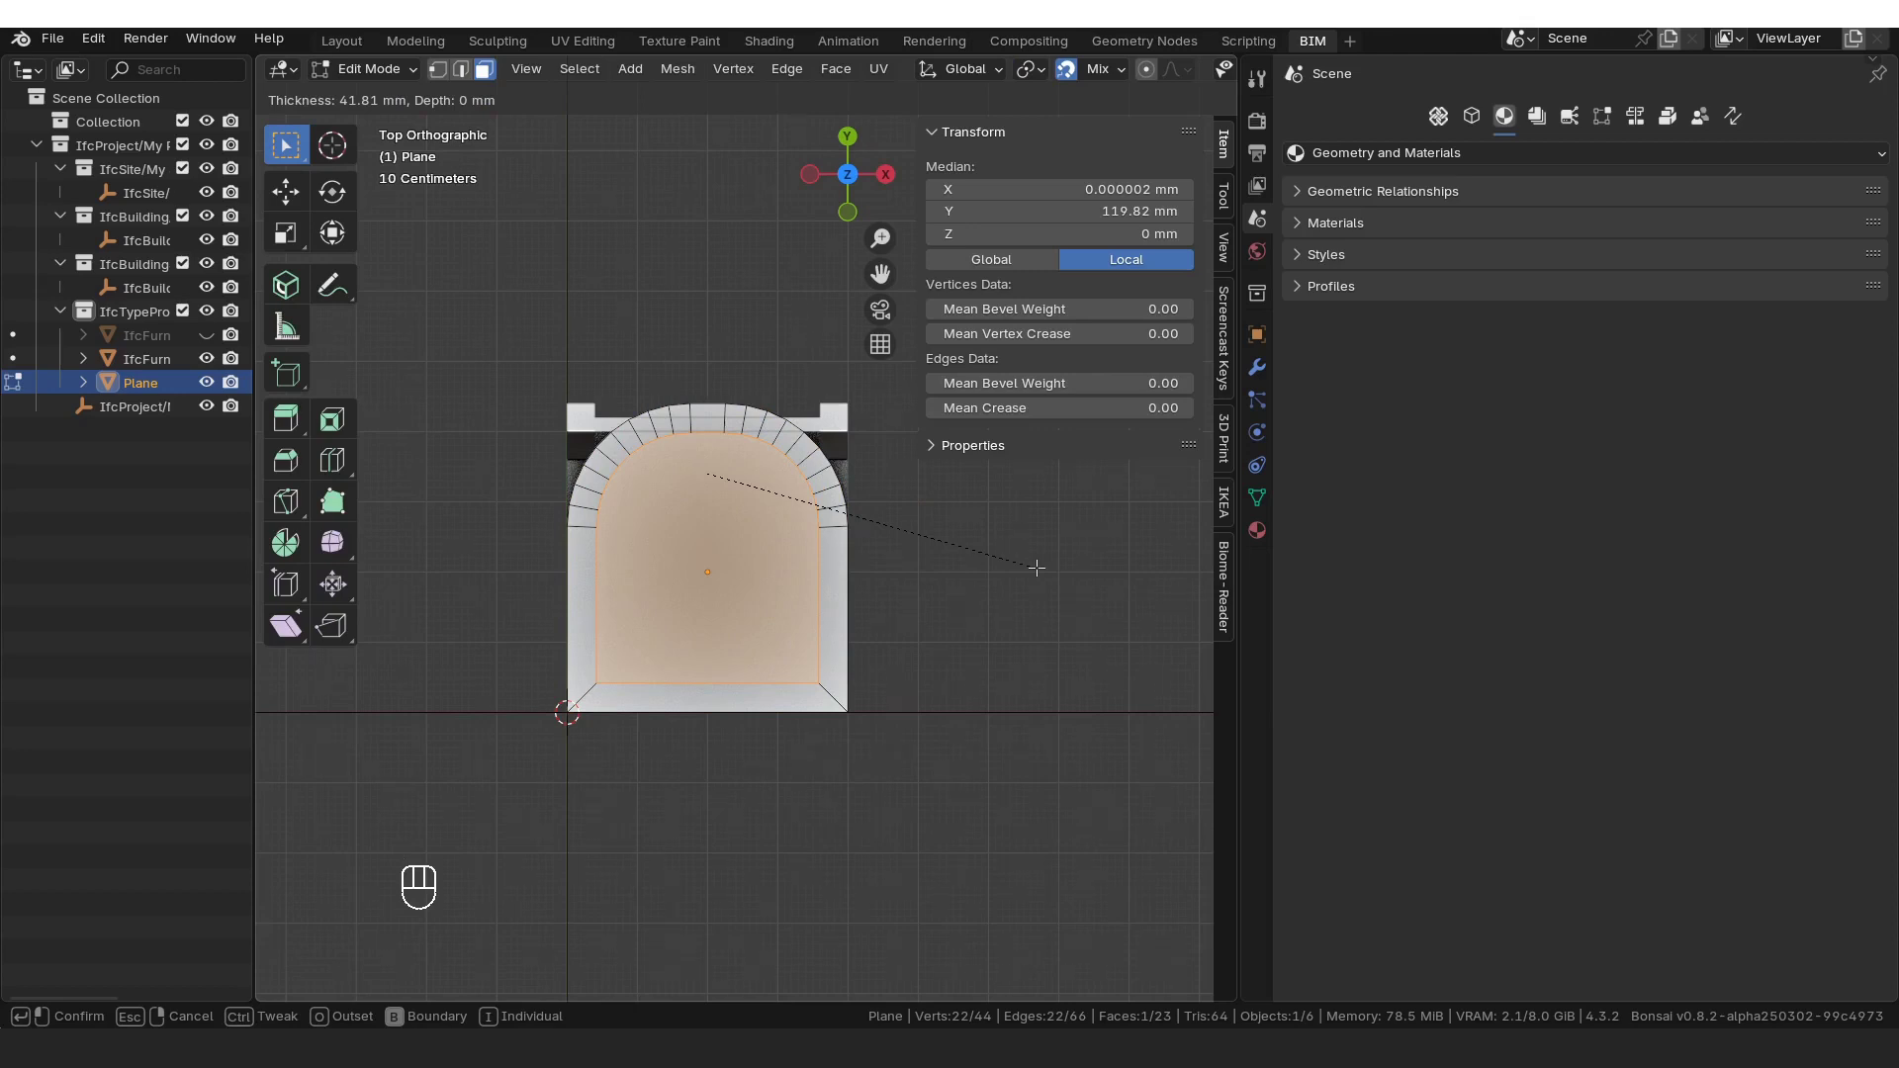
pyautogui.write('30')
pyautogui.press('Return')
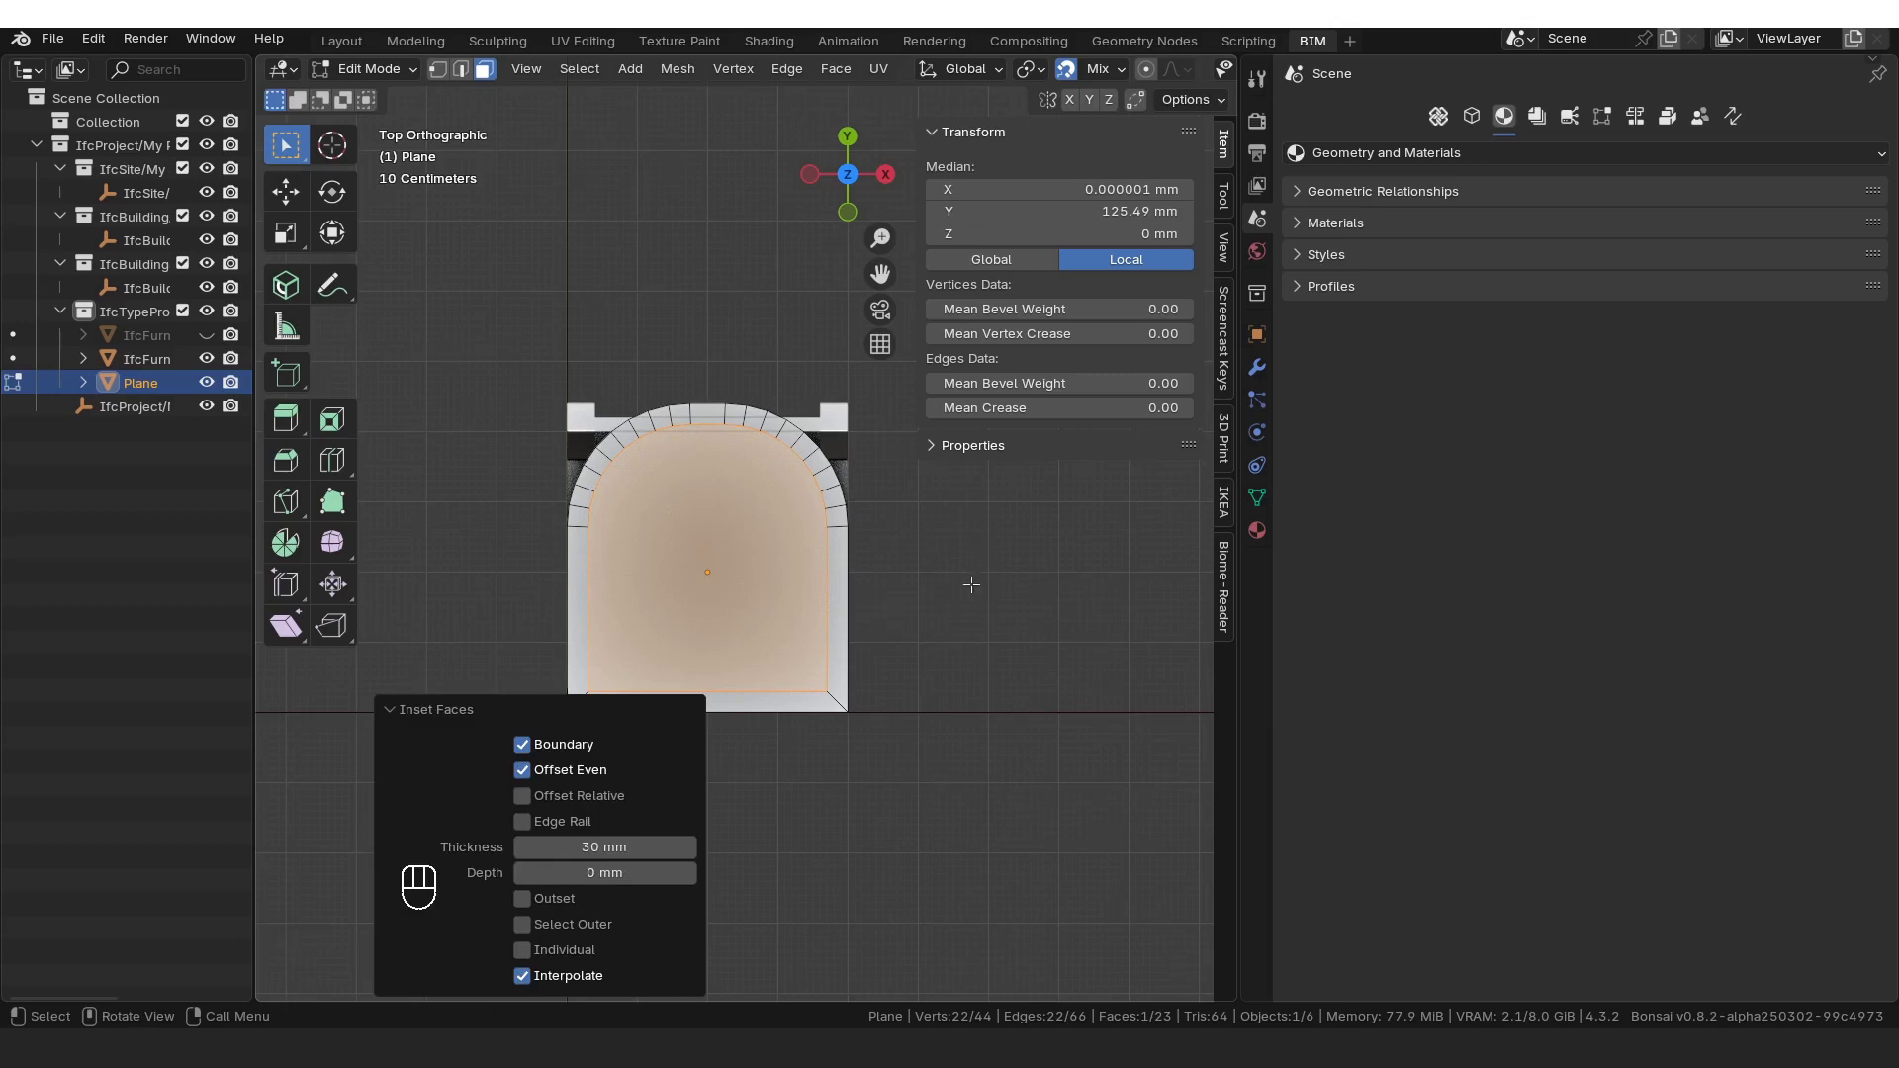
# Step: Delete only the faces of the plane, keeping its edges
pyautogui.press('a')
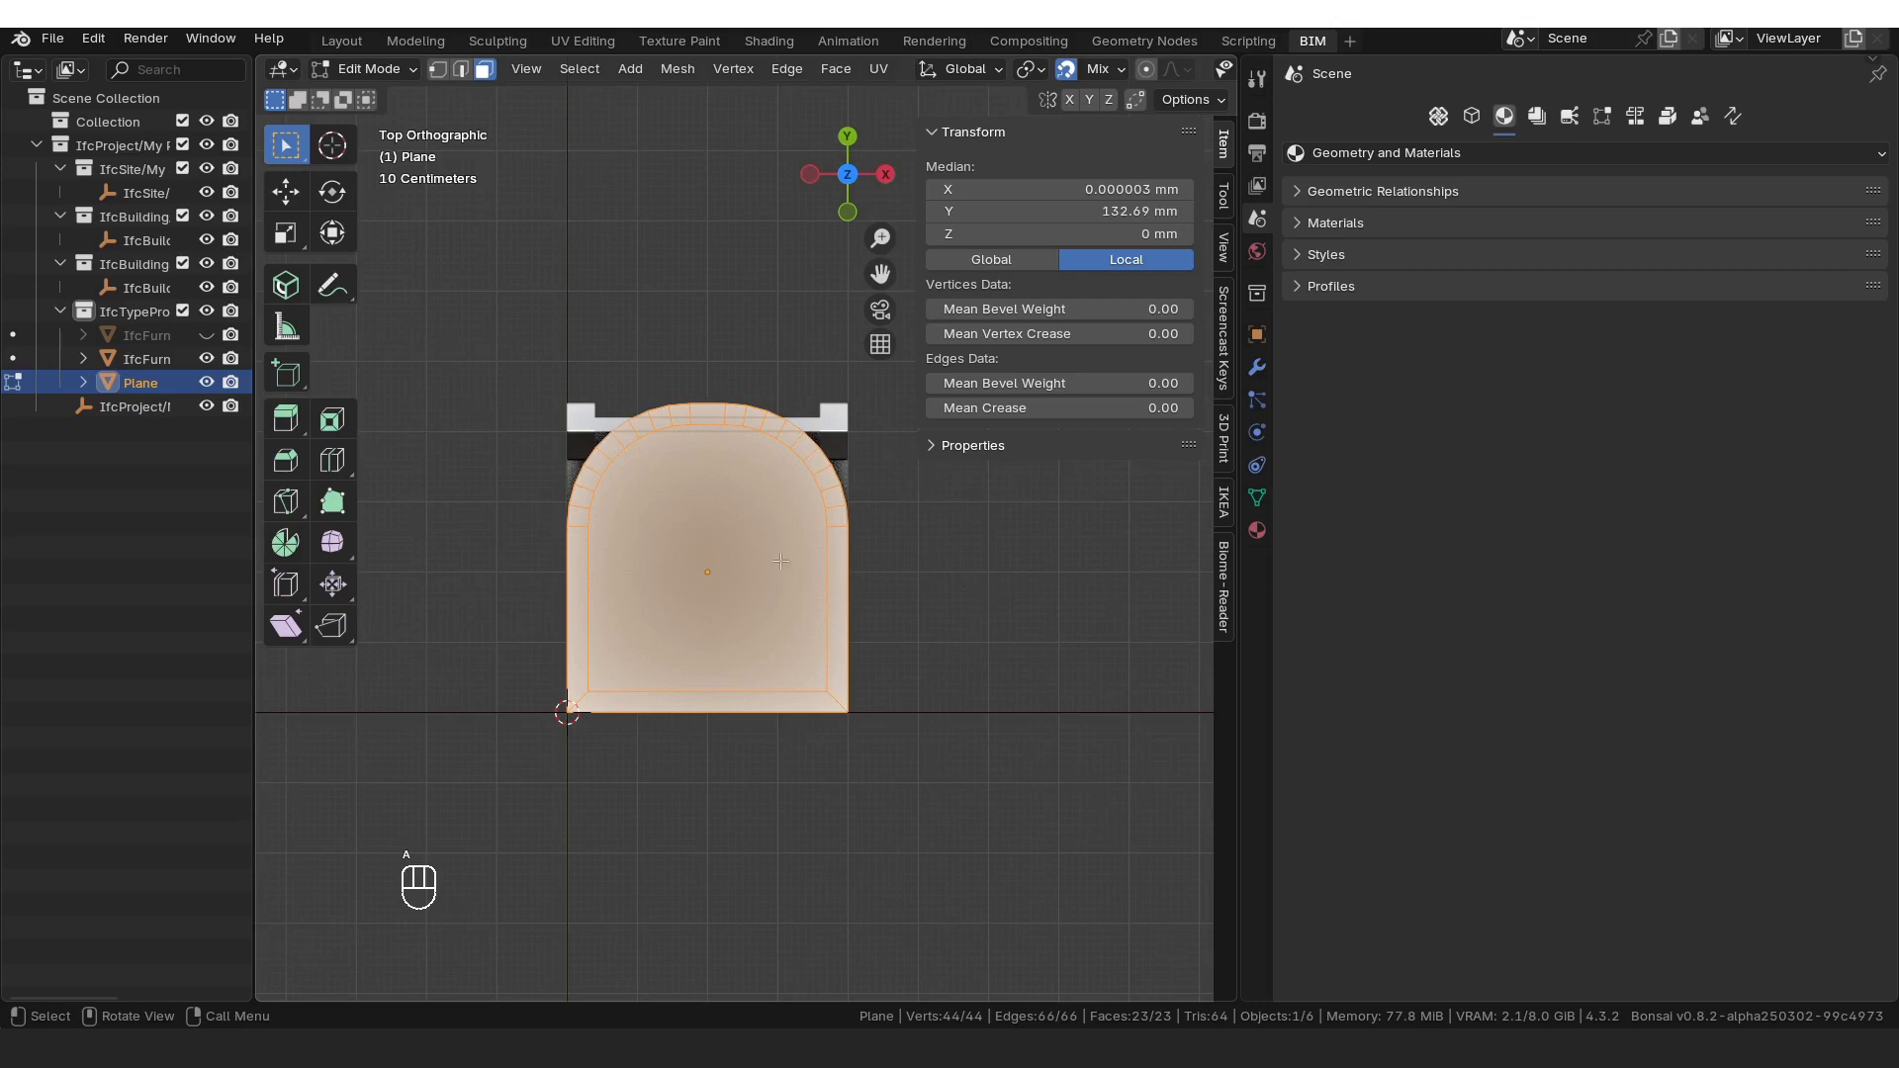
pyautogui.press('x')
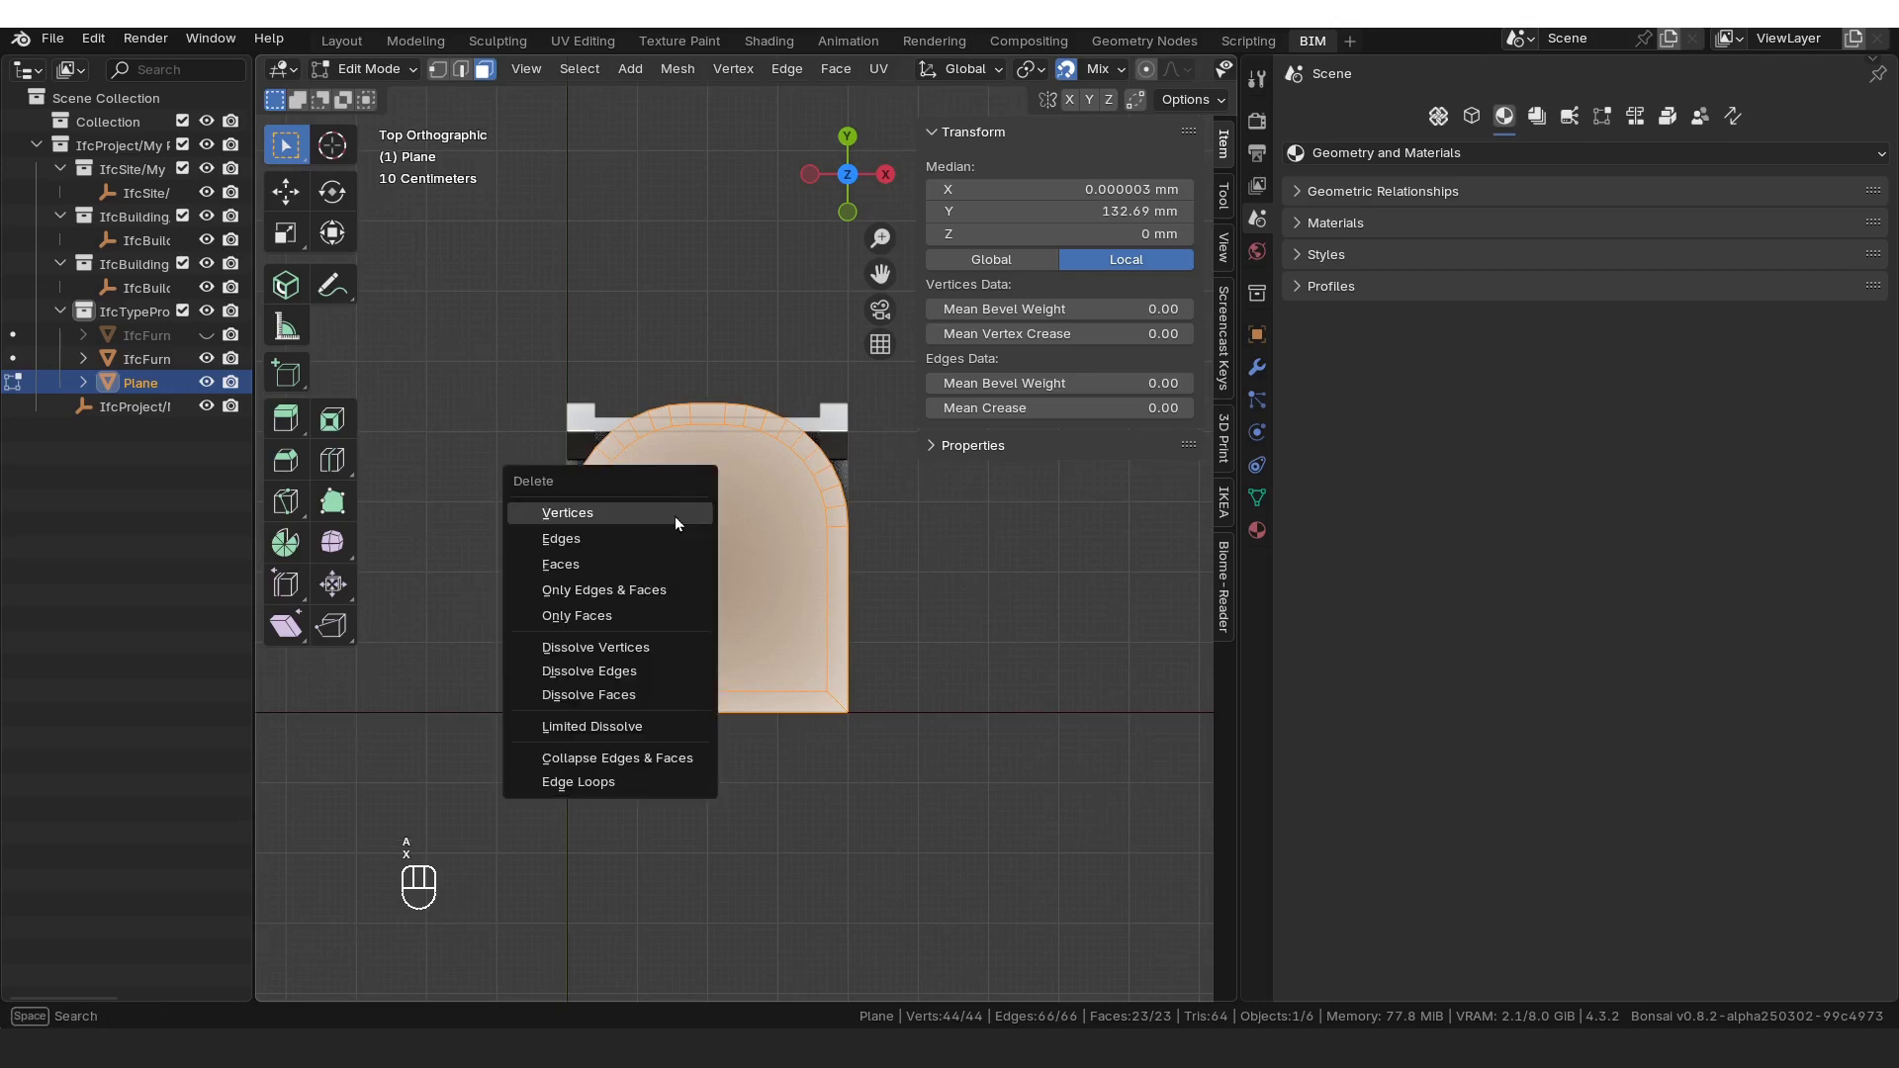
pyautogui.click(614, 616)
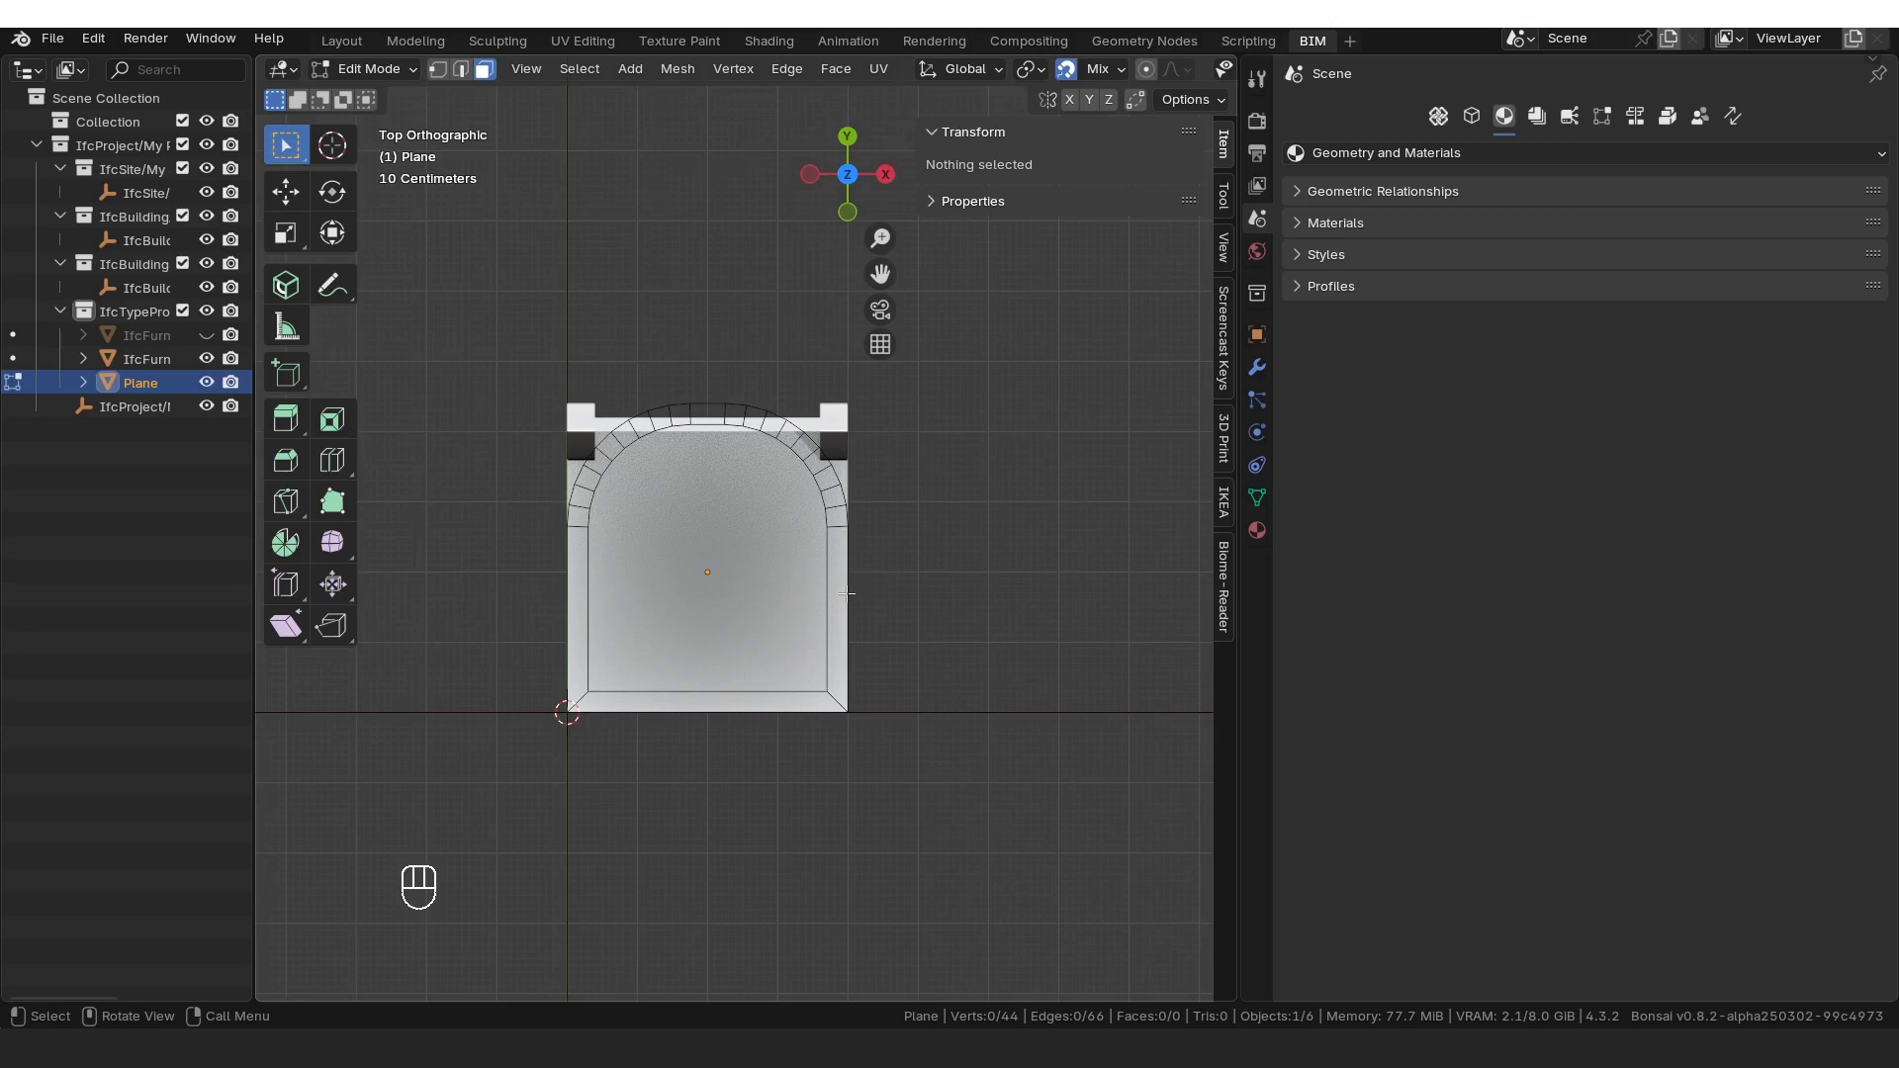
# Step: Delete the inner straight edges, the front corner diagonals and the short cross edges along the arc, leaving the seat and backrest outline
pyautogui.press('2')
pyautogui.click(801, 690)
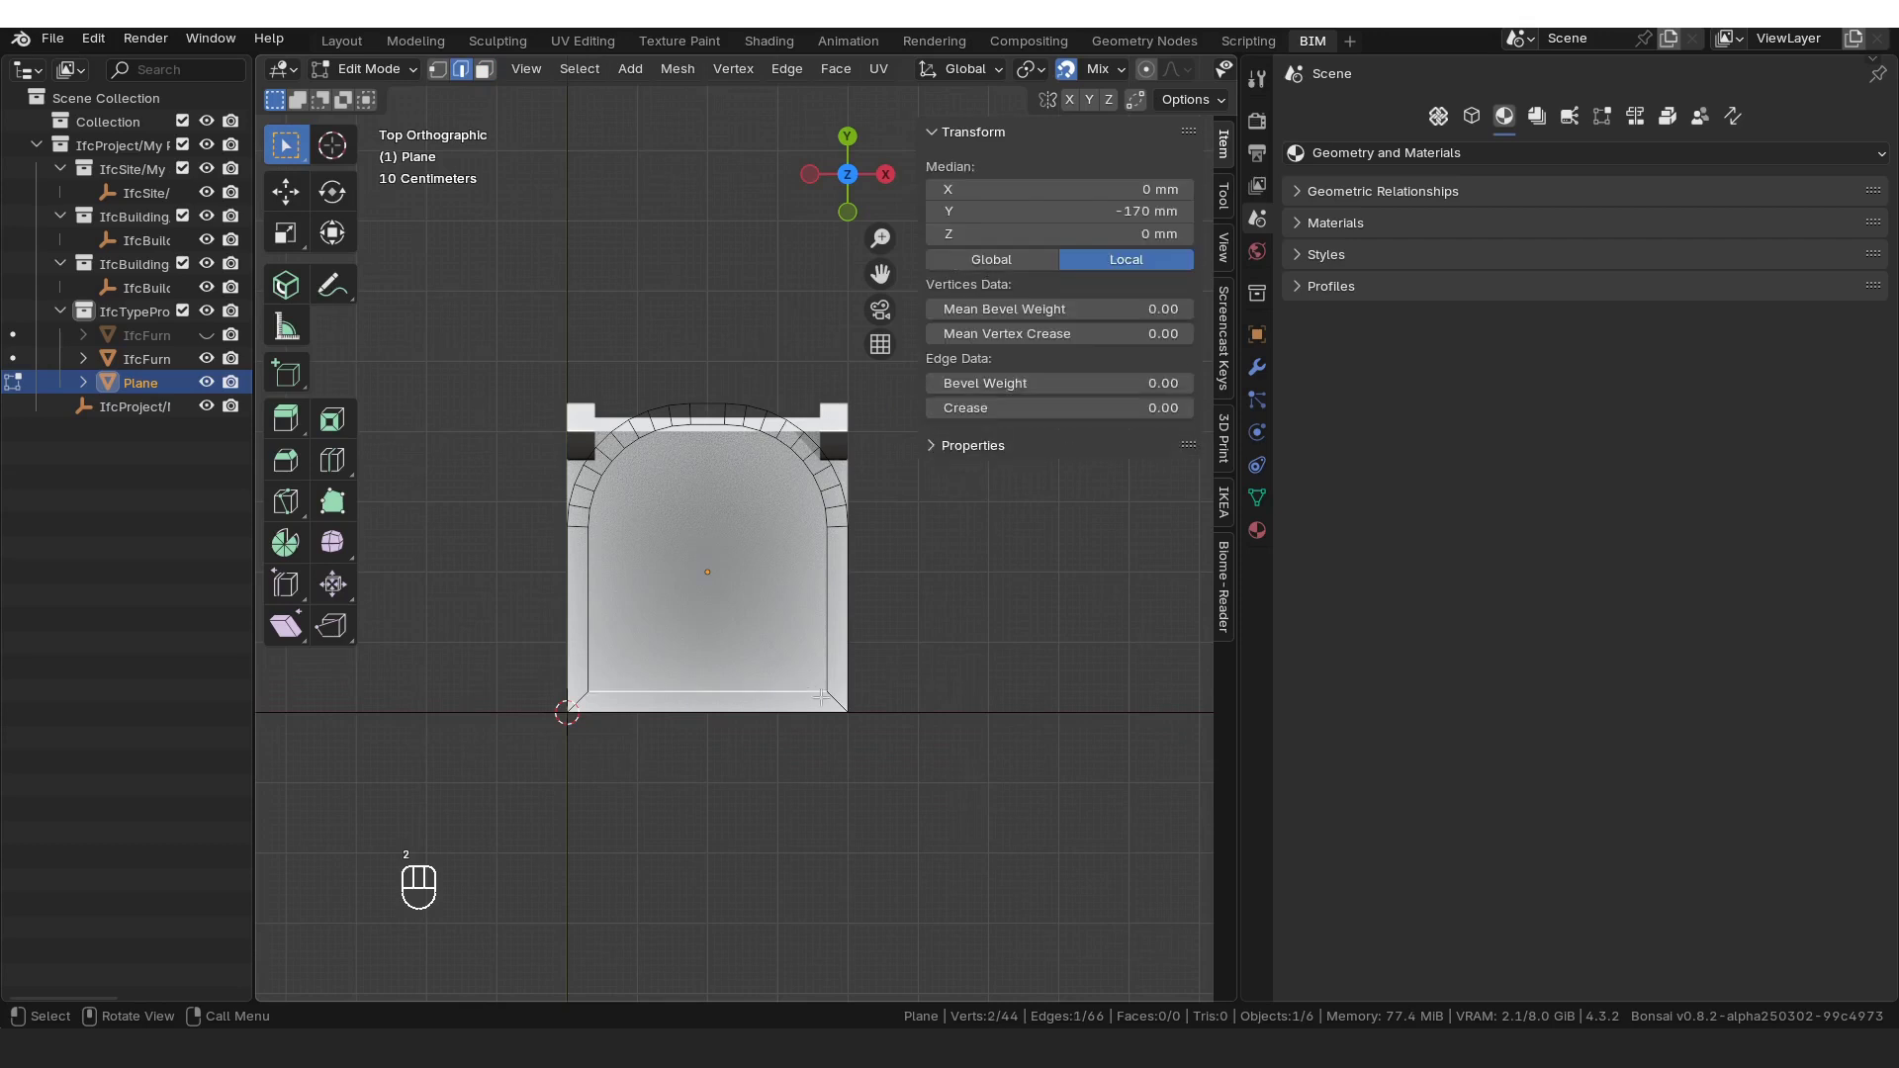
pyautogui.keyDown('shift'); pyautogui.click(827, 656); pyautogui.keyUp('shift')
pyautogui.keyDown('shift'); pyautogui.click(575, 701); pyautogui.keyUp('shift')
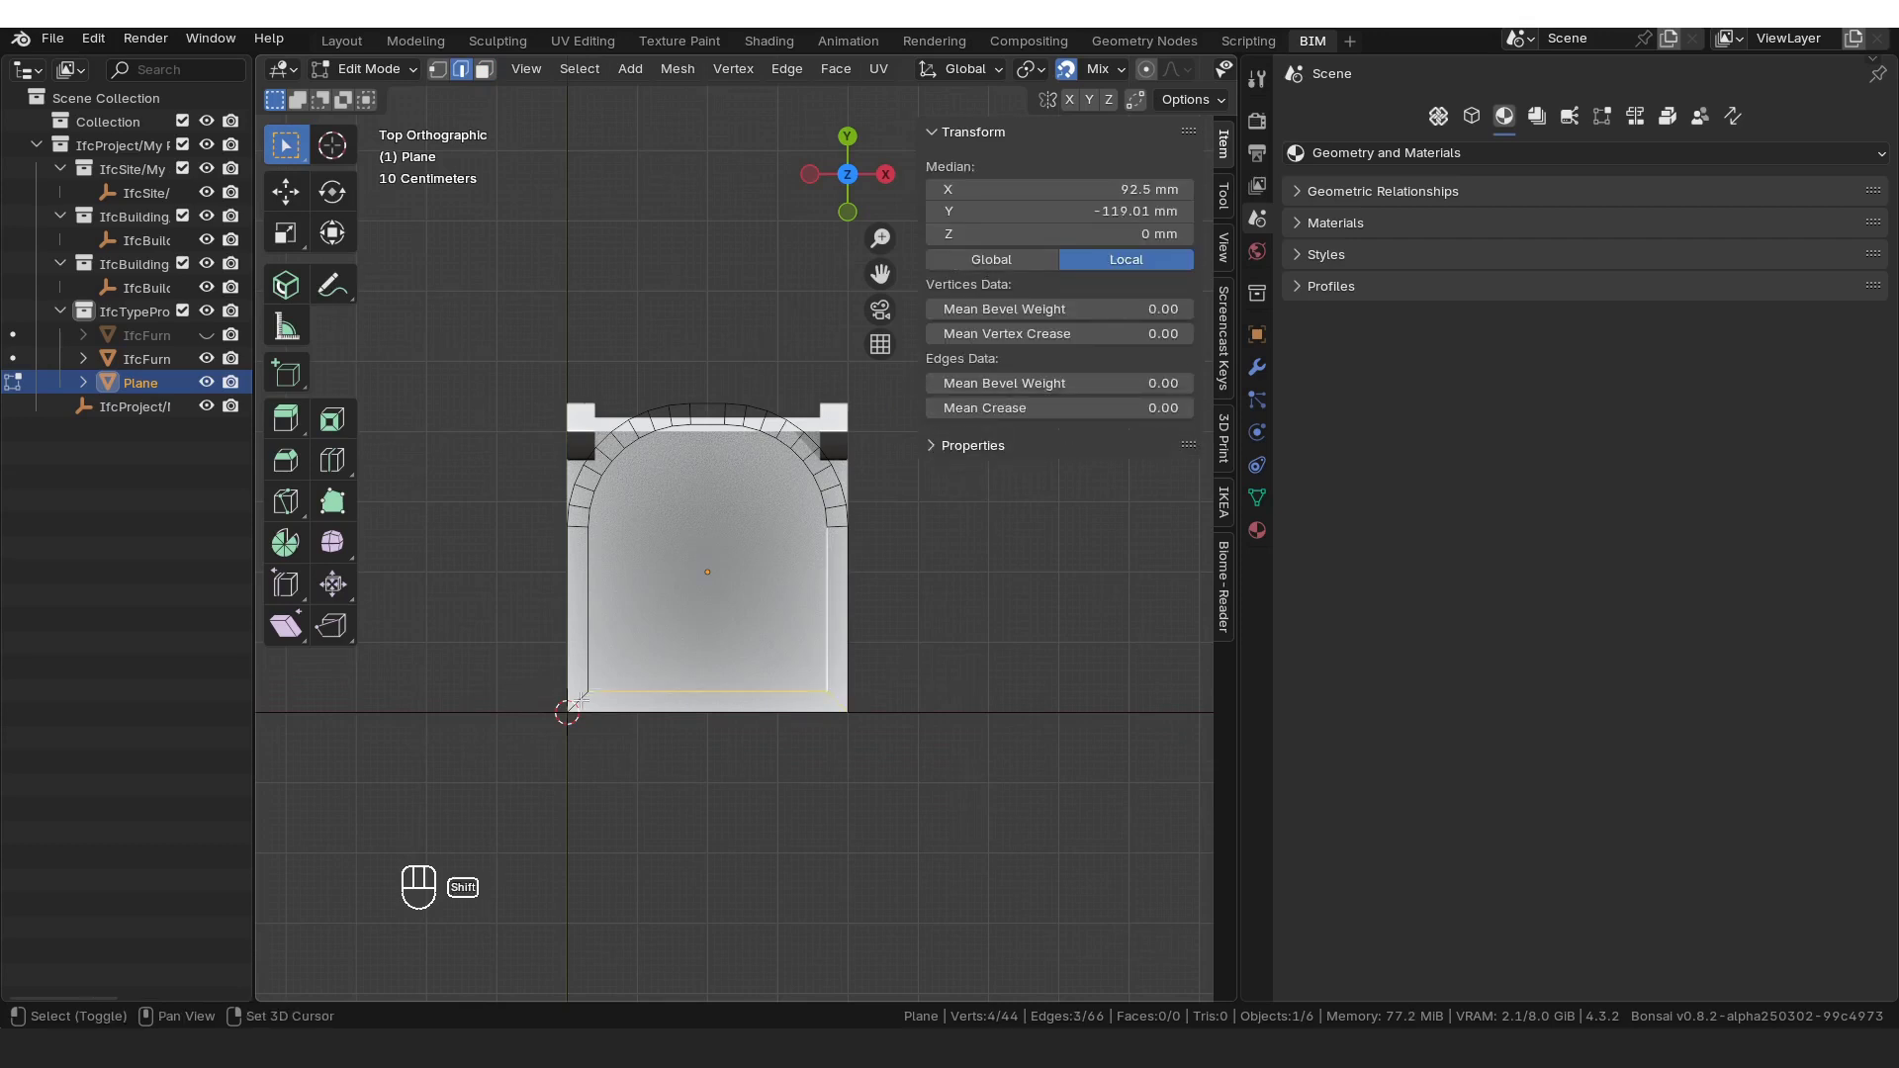
pyautogui.keyDown('shift'); pyautogui.click(600, 520); pyautogui.keyUp('shift')
pyautogui.keyDown('shift'); pyautogui.click(583, 494); pyautogui.keyUp('shift')
pyautogui.keyDown('shift'); pyautogui.click(589, 480); pyautogui.keyUp('shift')
pyautogui.keyDown('shift'); pyautogui.click(599, 465); pyautogui.keyUp('shift')
pyautogui.keyDown('shift'); pyautogui.click(617, 446); pyautogui.keyUp('shift')
pyautogui.keyDown('shift'); pyautogui.click(631, 435); pyautogui.keyUp('shift')
pyautogui.keyDown('shift'); pyautogui.click(645, 425); pyautogui.keyUp('shift')
pyautogui.keyDown('shift'); pyautogui.click(658, 418); pyautogui.keyUp('shift')
pyautogui.keyDown('shift'); pyautogui.click(672, 413); pyautogui.keyUp('shift')
pyautogui.keyDown('shift'); pyautogui.click(697, 409); pyautogui.keyUp('shift')
pyautogui.keyDown('shift'); pyautogui.click(732, 413); pyautogui.keyUp('shift')
pyautogui.keyDown('shift'); pyautogui.click(750, 415); pyautogui.keyUp('shift')
pyautogui.keyDown('shift'); pyautogui.click(773, 423); pyautogui.keyUp('shift')
pyautogui.keyDown('shift'); pyautogui.click(787, 432); pyautogui.keyUp('shift')
pyautogui.keyDown('shift'); pyautogui.click(806, 458); pyautogui.keyUp('shift')
pyautogui.keyDown('shift'); pyautogui.click(811, 453); pyautogui.keyUp('shift')
pyautogui.keyDown('shift'); pyautogui.click(826, 466); pyautogui.keyUp('shift')
pyautogui.keyDown('shift'); pyautogui.click(828, 484); pyautogui.keyUp('shift')
pyautogui.keyDown('shift'); pyautogui.click(836, 509); pyautogui.keyUp('shift')
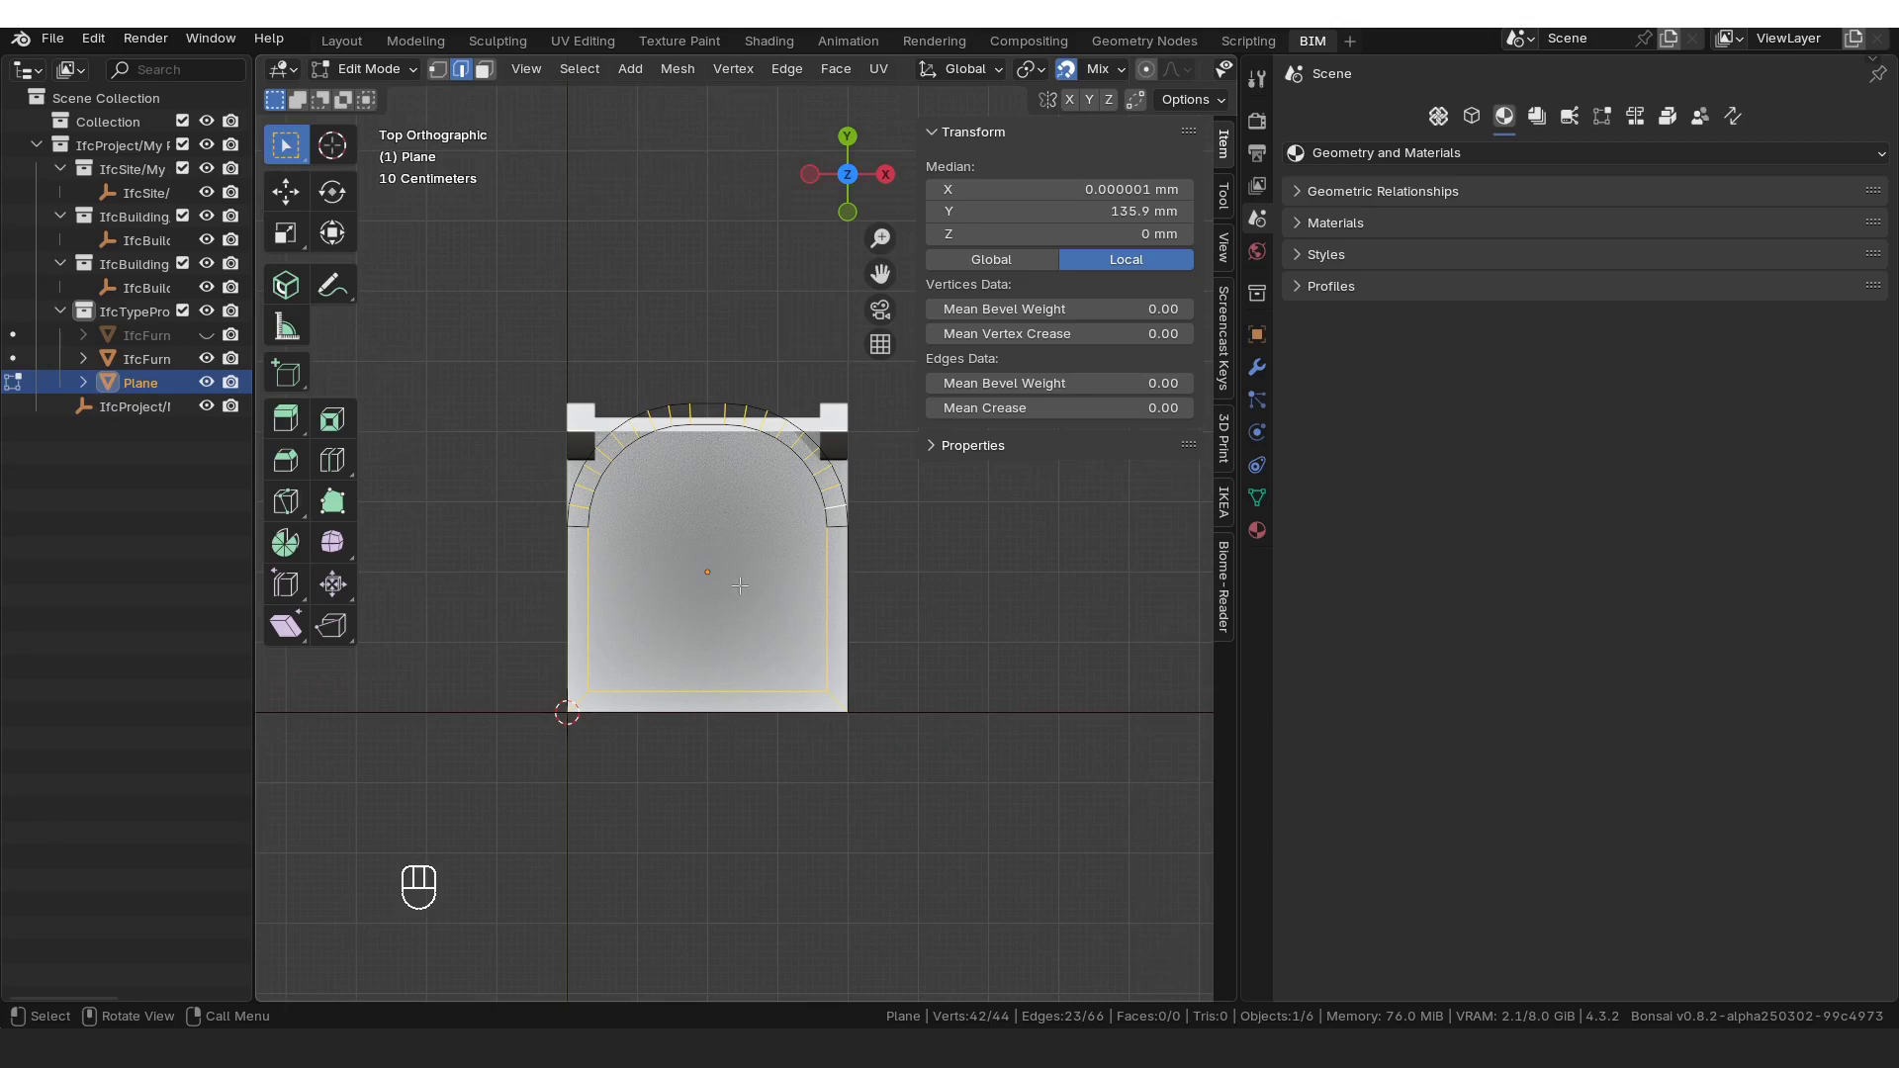
pyautogui.press('x')
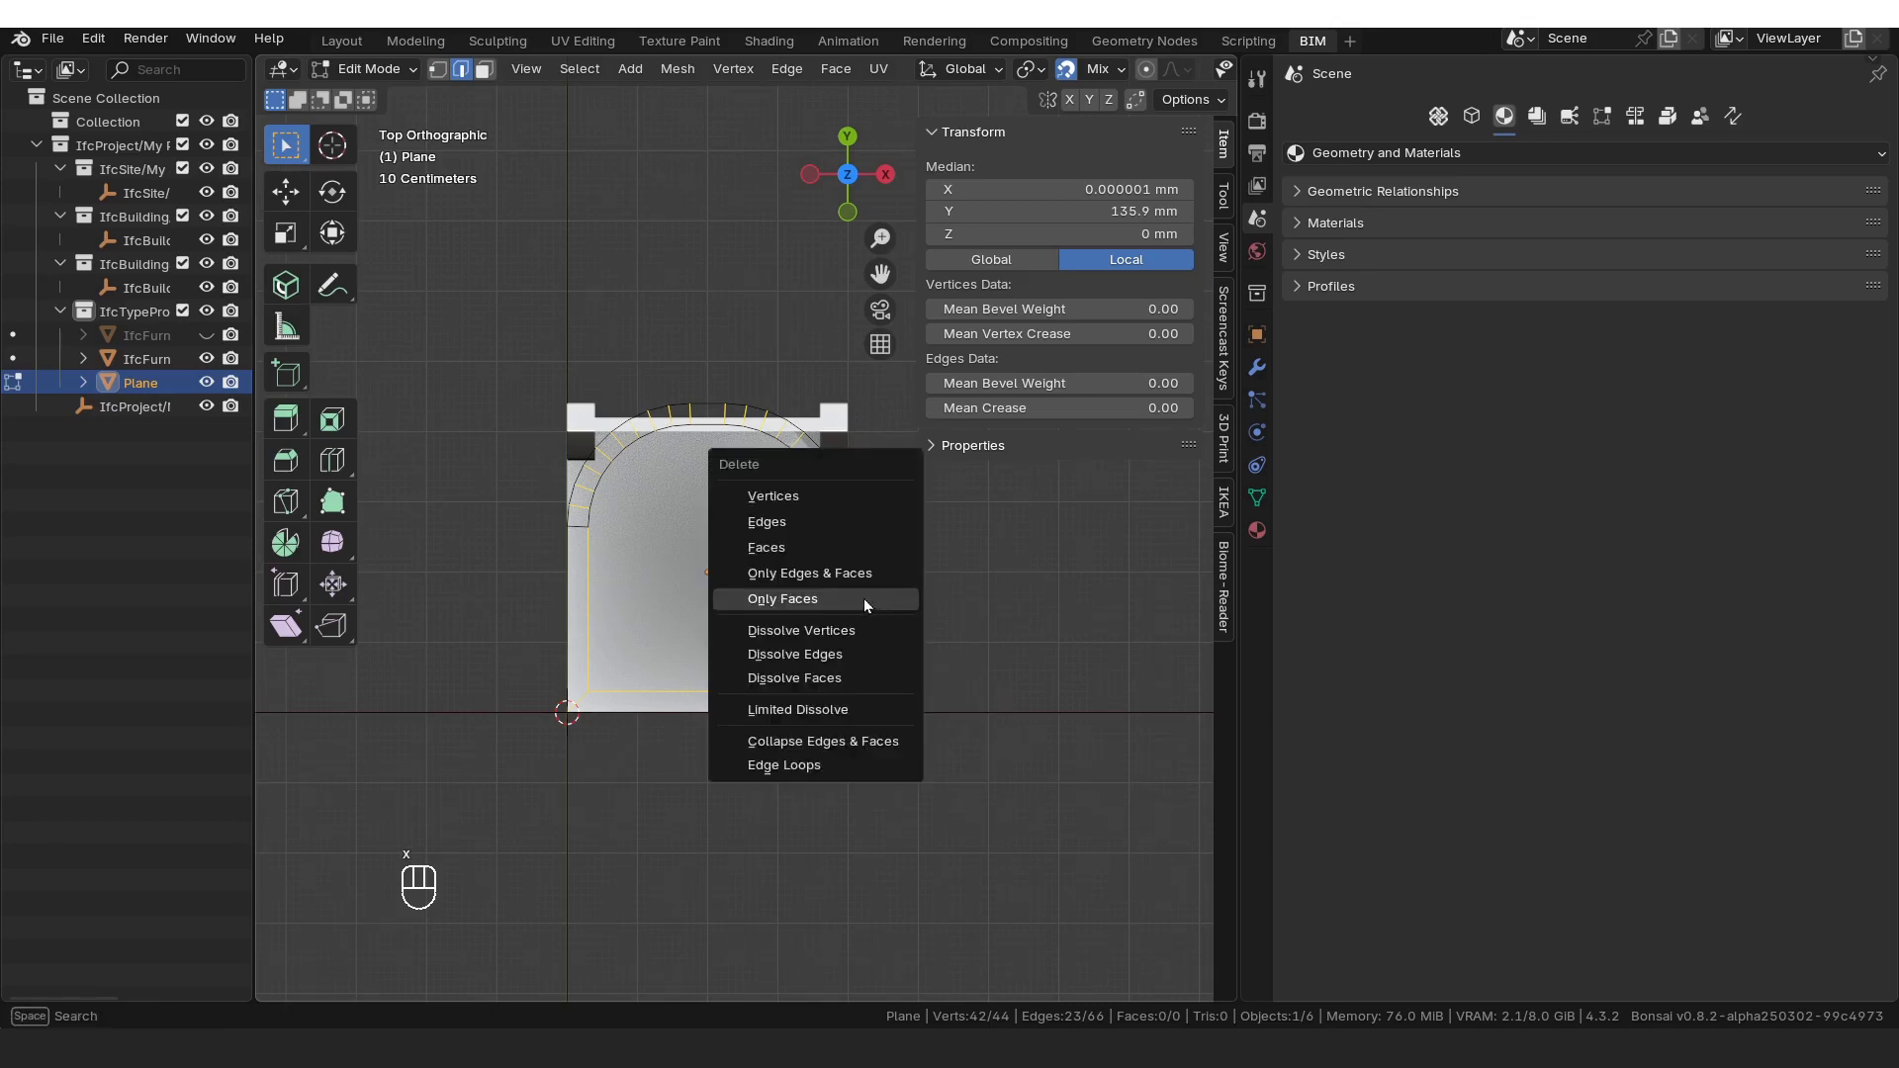
pyautogui.click(805, 530)
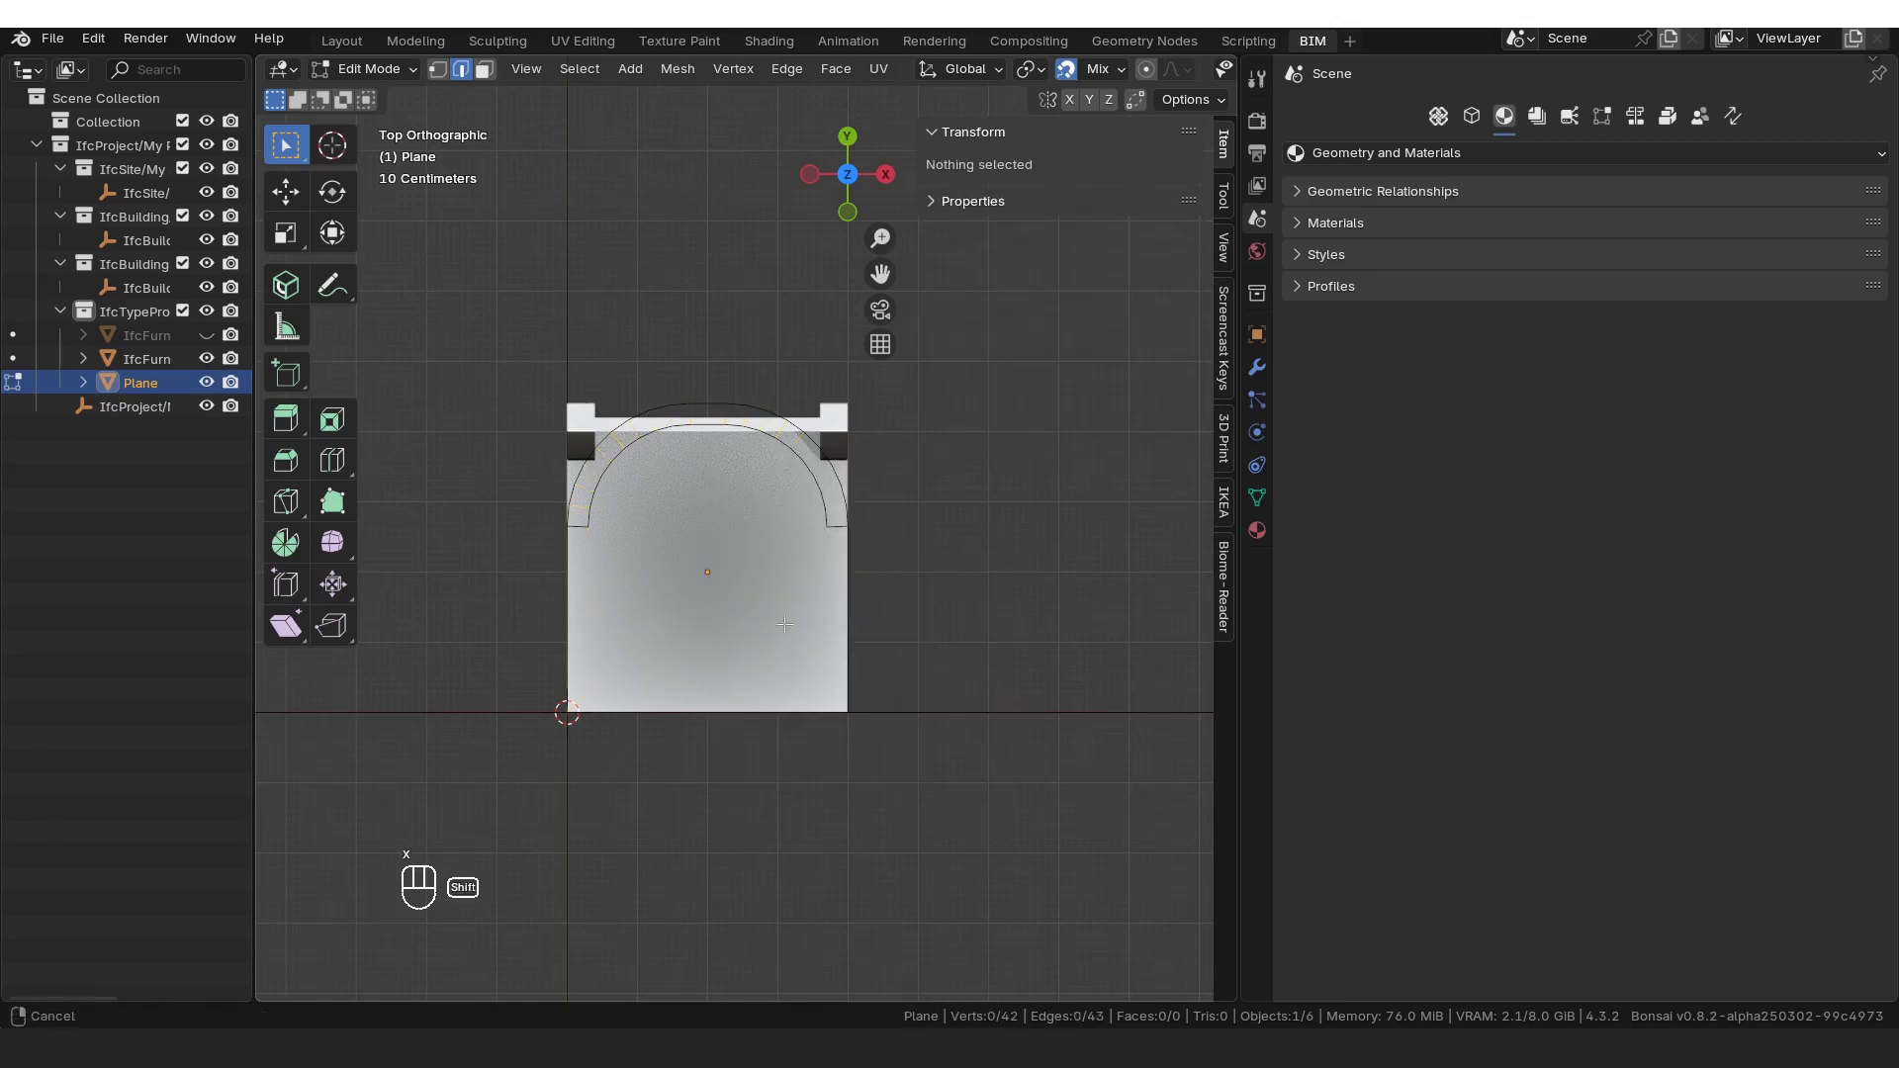
# Step: In Object Mode, move the outline about 605 mm along negative Y in front of the chair, and down to Z 0
pyautogui.keyDown('shift'); pyautogui.moveTo(863, 485); pyautogui.dragTo(837, 449, button='middle'); pyautogui.keyUp('shift')
pyautogui.press('Tab')
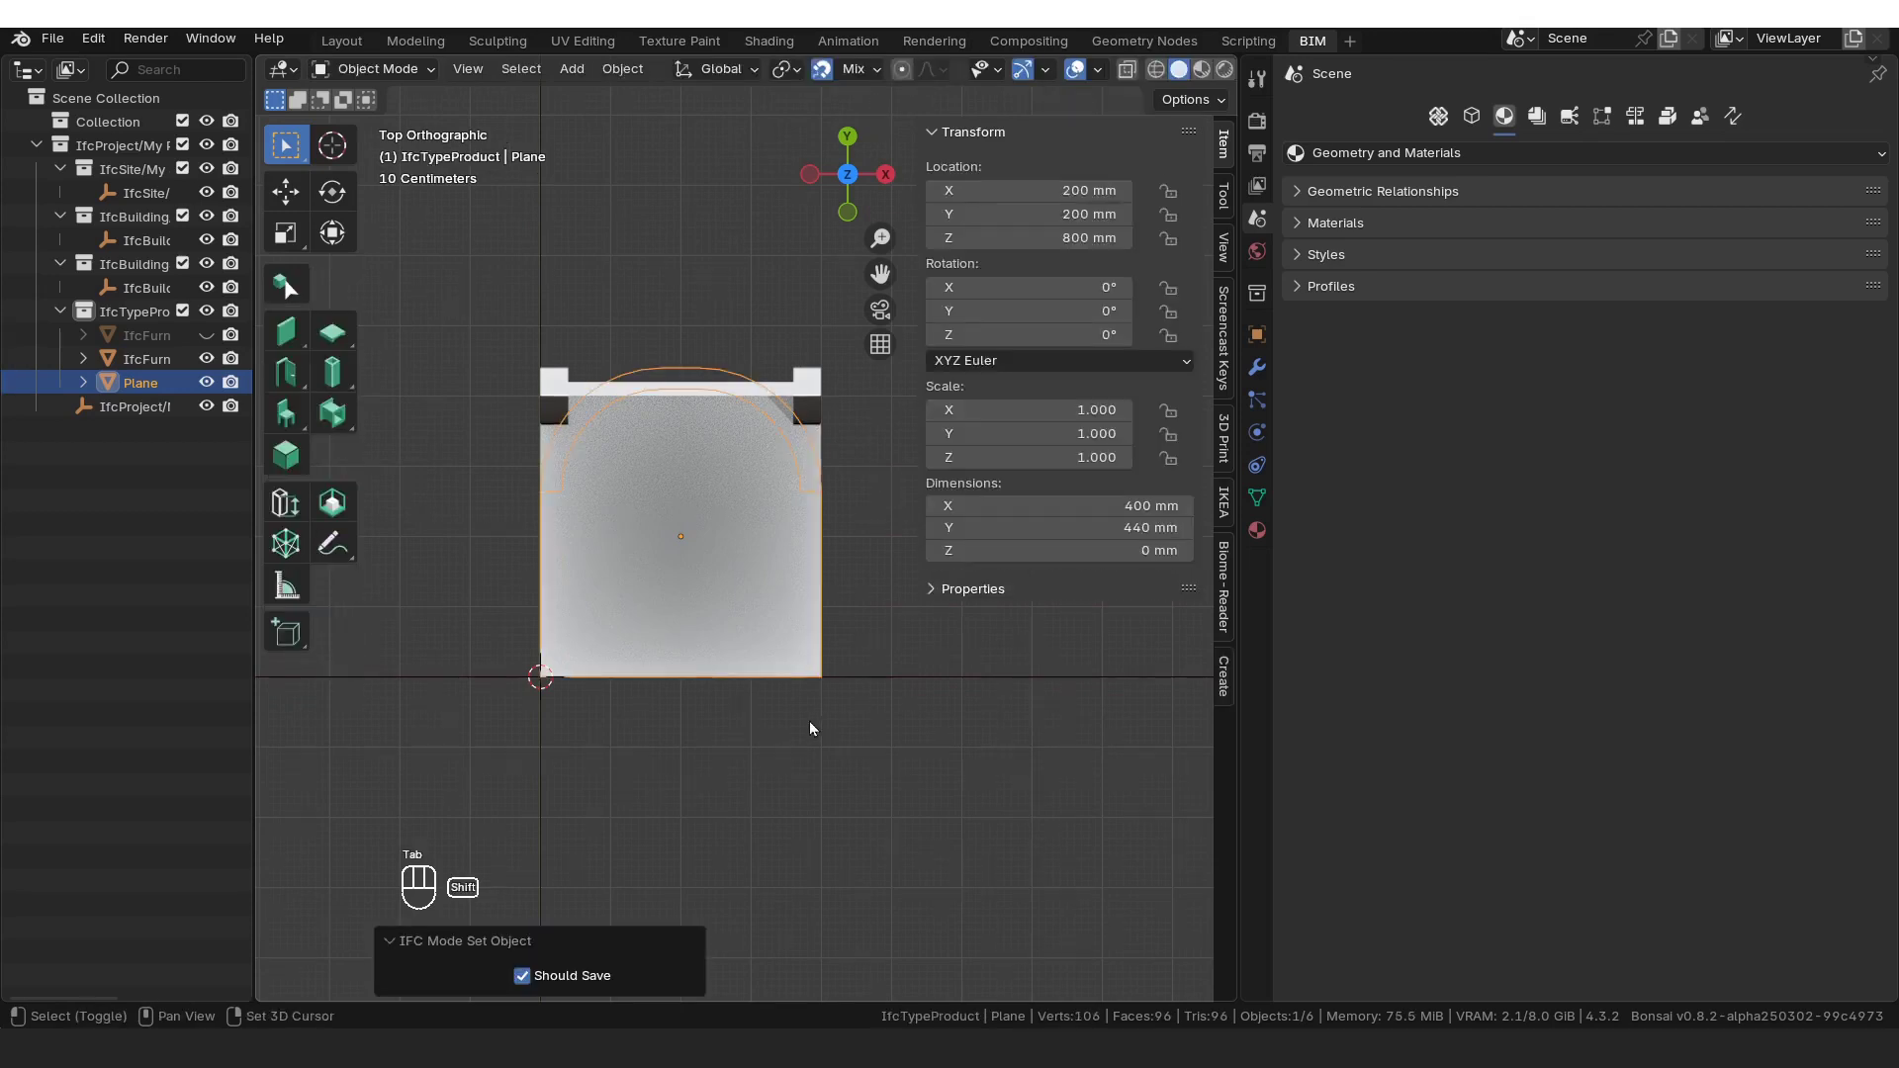
pyautogui.keyDown('shift'); pyautogui.moveTo(810, 725); pyautogui.dragTo(819, 595, button='middle'); pyautogui.keyUp('shift')
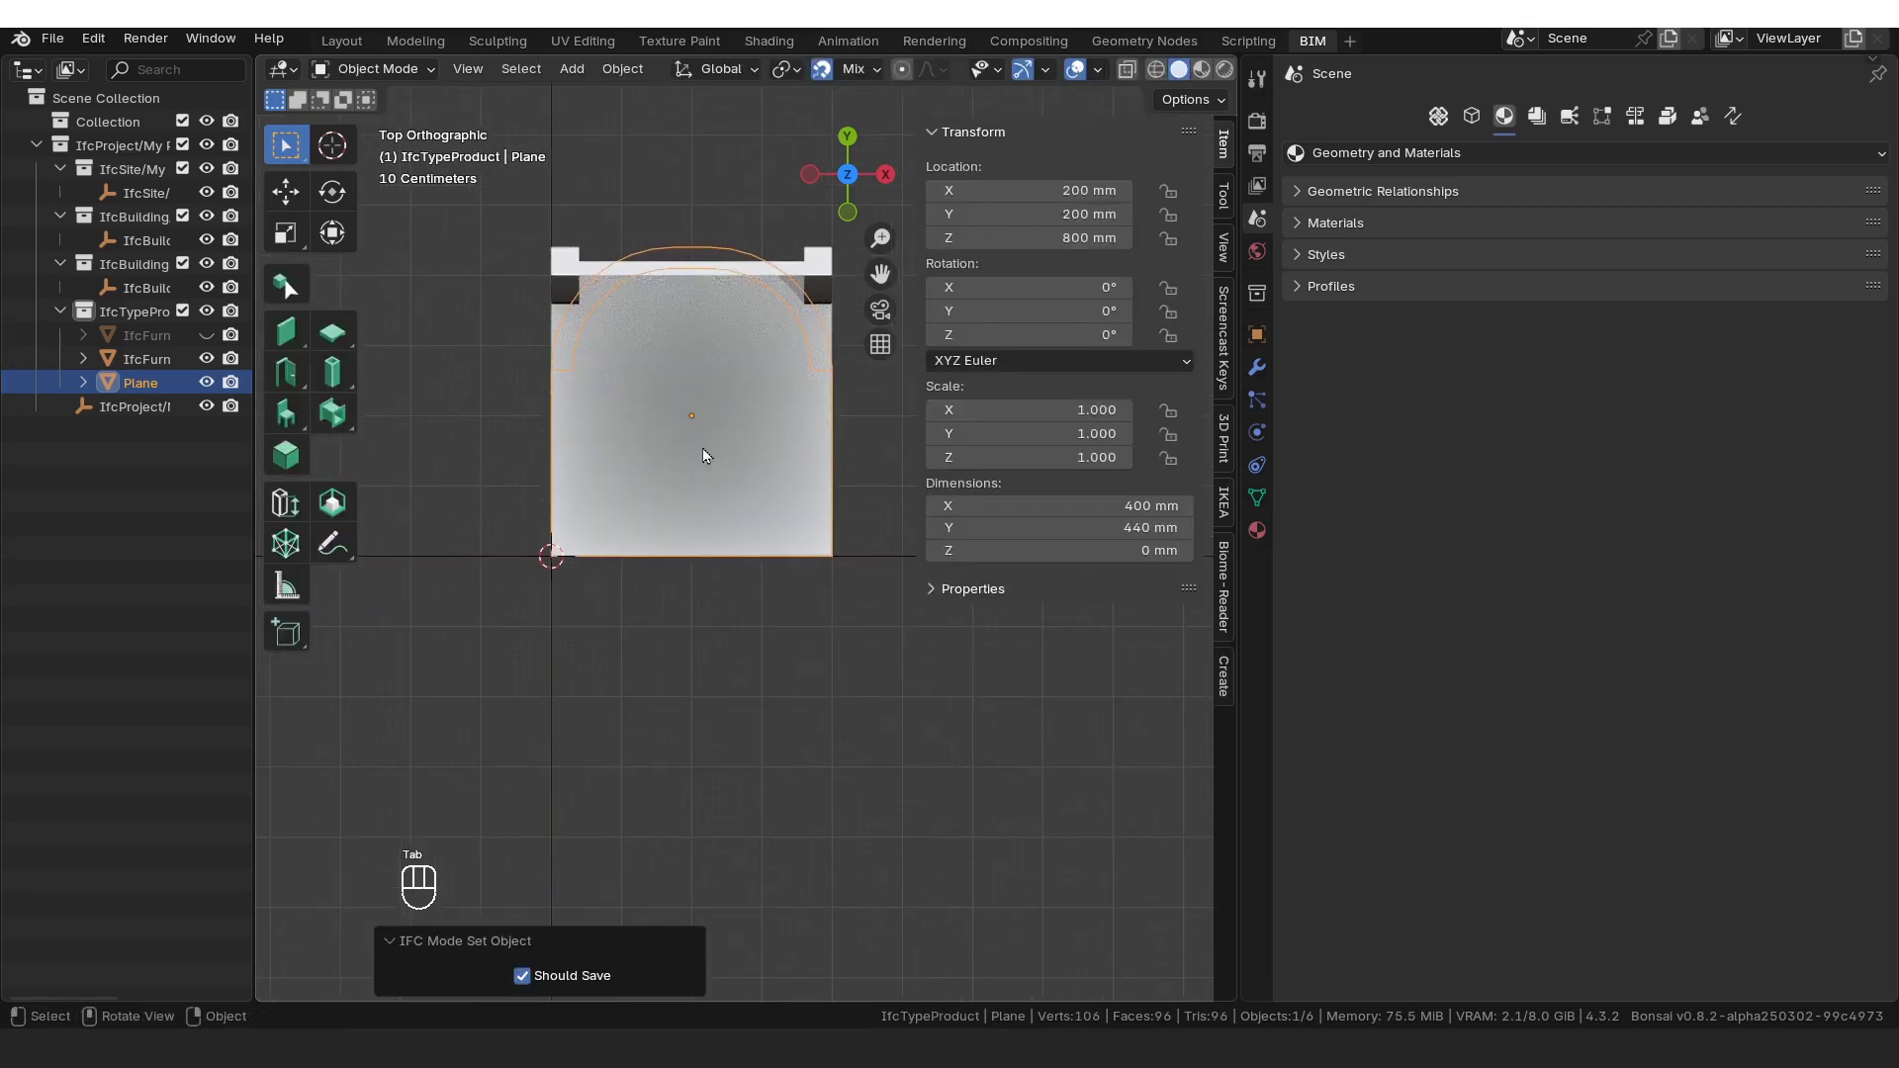
pyautogui.press('g')
pyautogui.press('y')
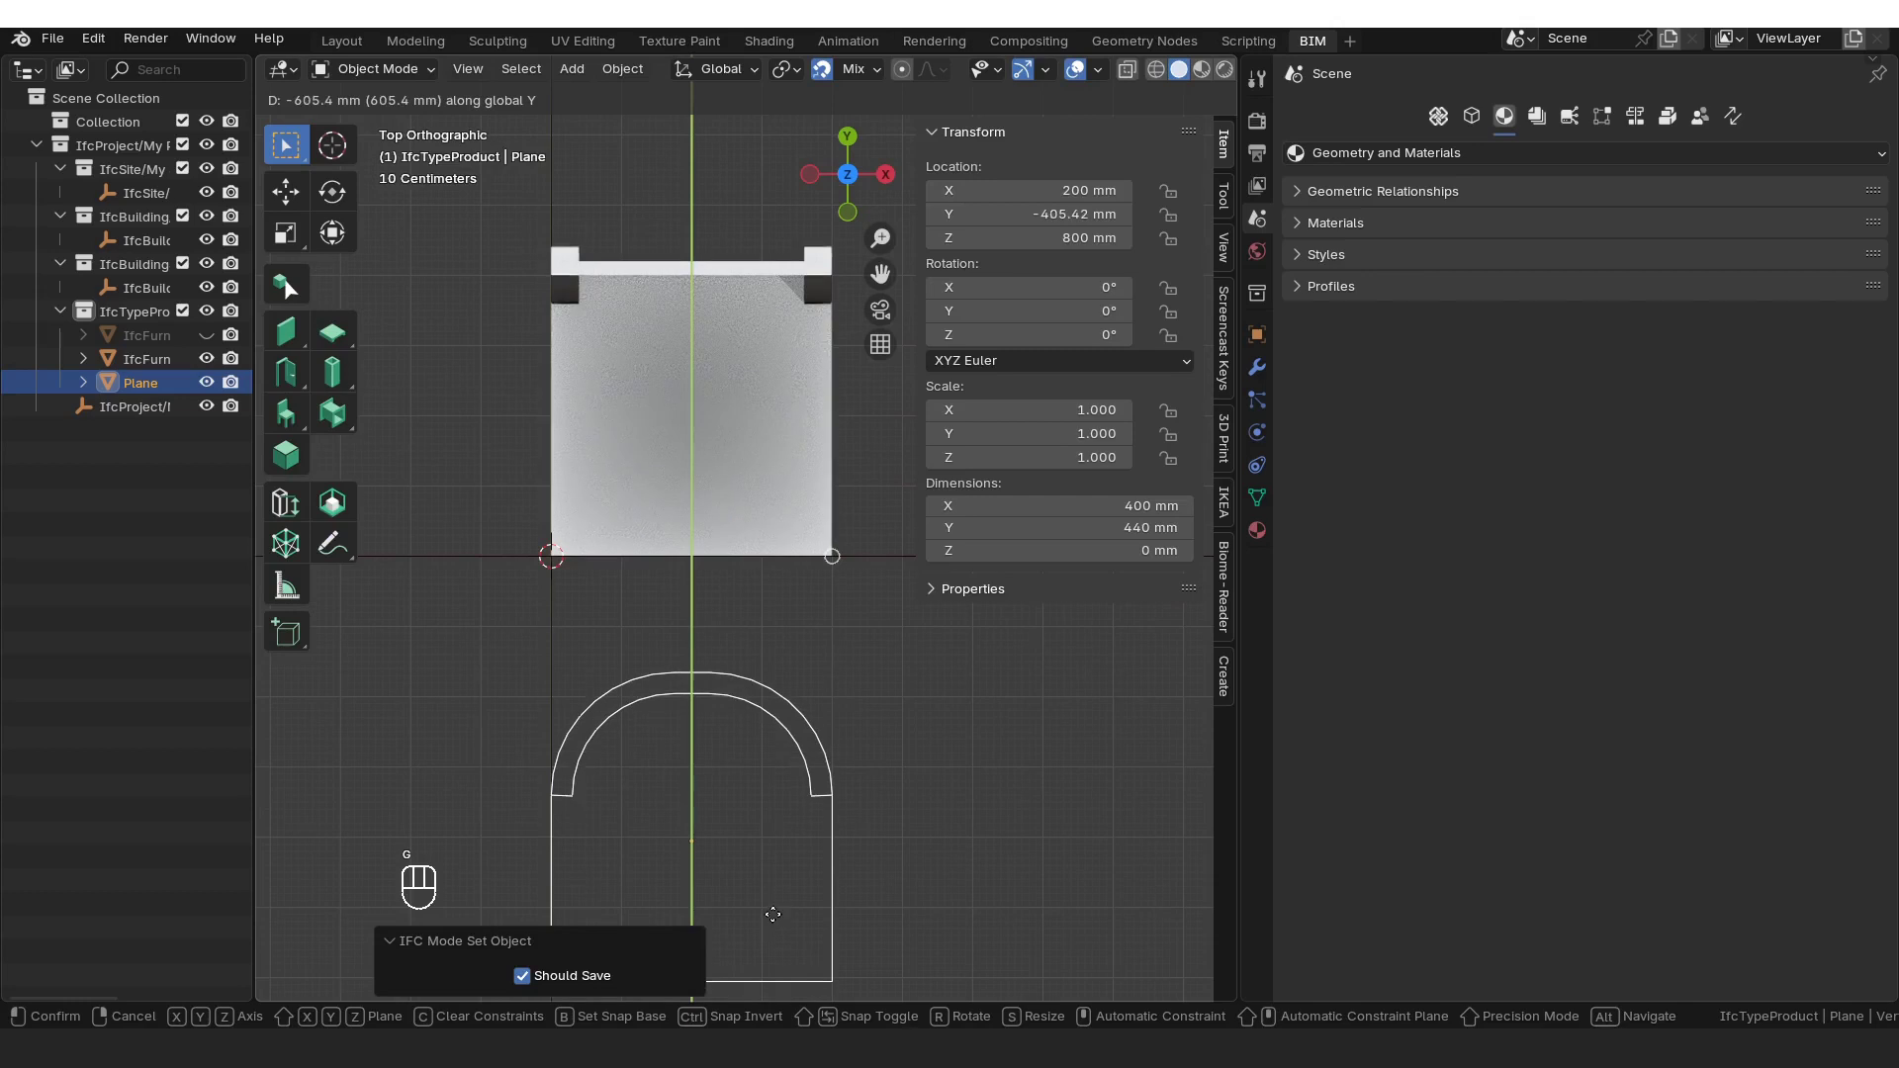
pyautogui.click(773, 914)
pyautogui.moveTo(775, 920); pyautogui.dragTo(681, 566, button='middle')
pyautogui.press('g')
pyautogui.press('z')
pyautogui.click(792, 675)
pyautogui.click(806, 664)
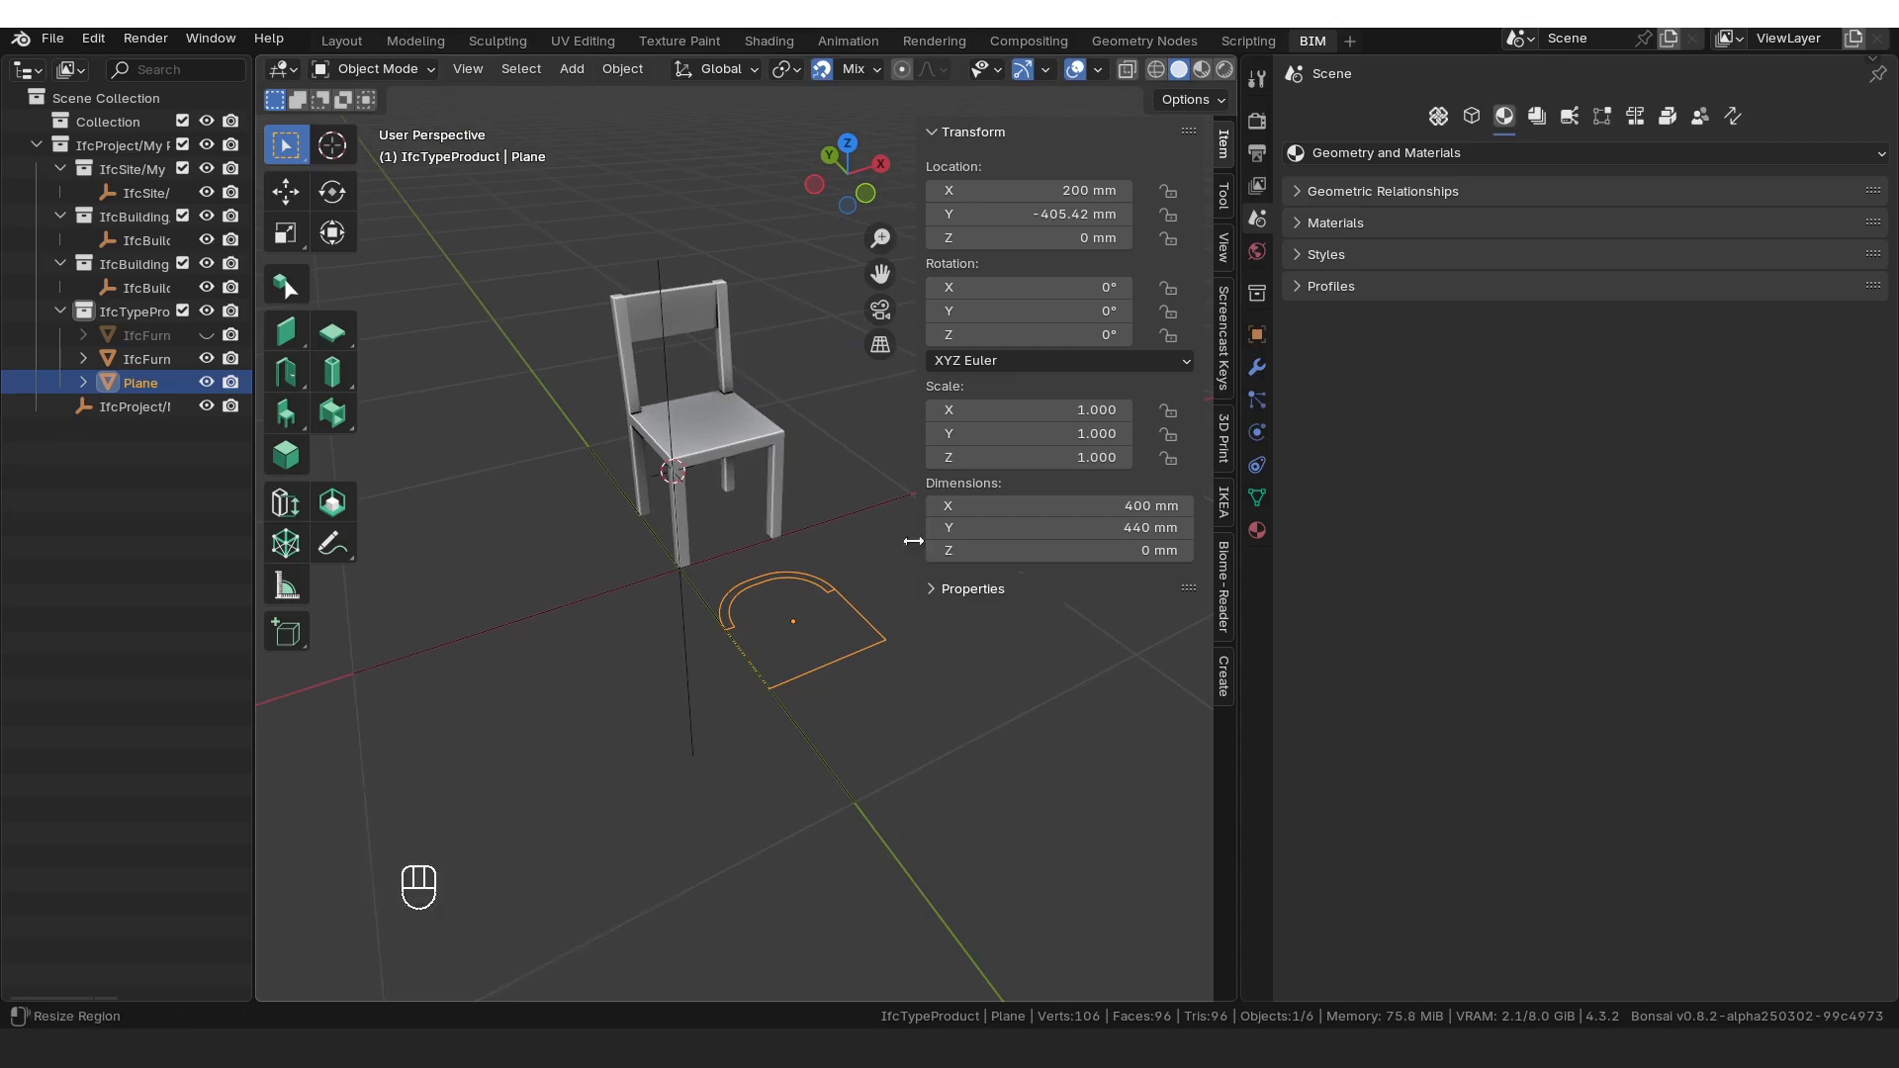
# Step: Snap the 3D cursor to the outline's front corner at X 0 and set the outline's origin to the 3D cursor
pyautogui.click(745, 445)
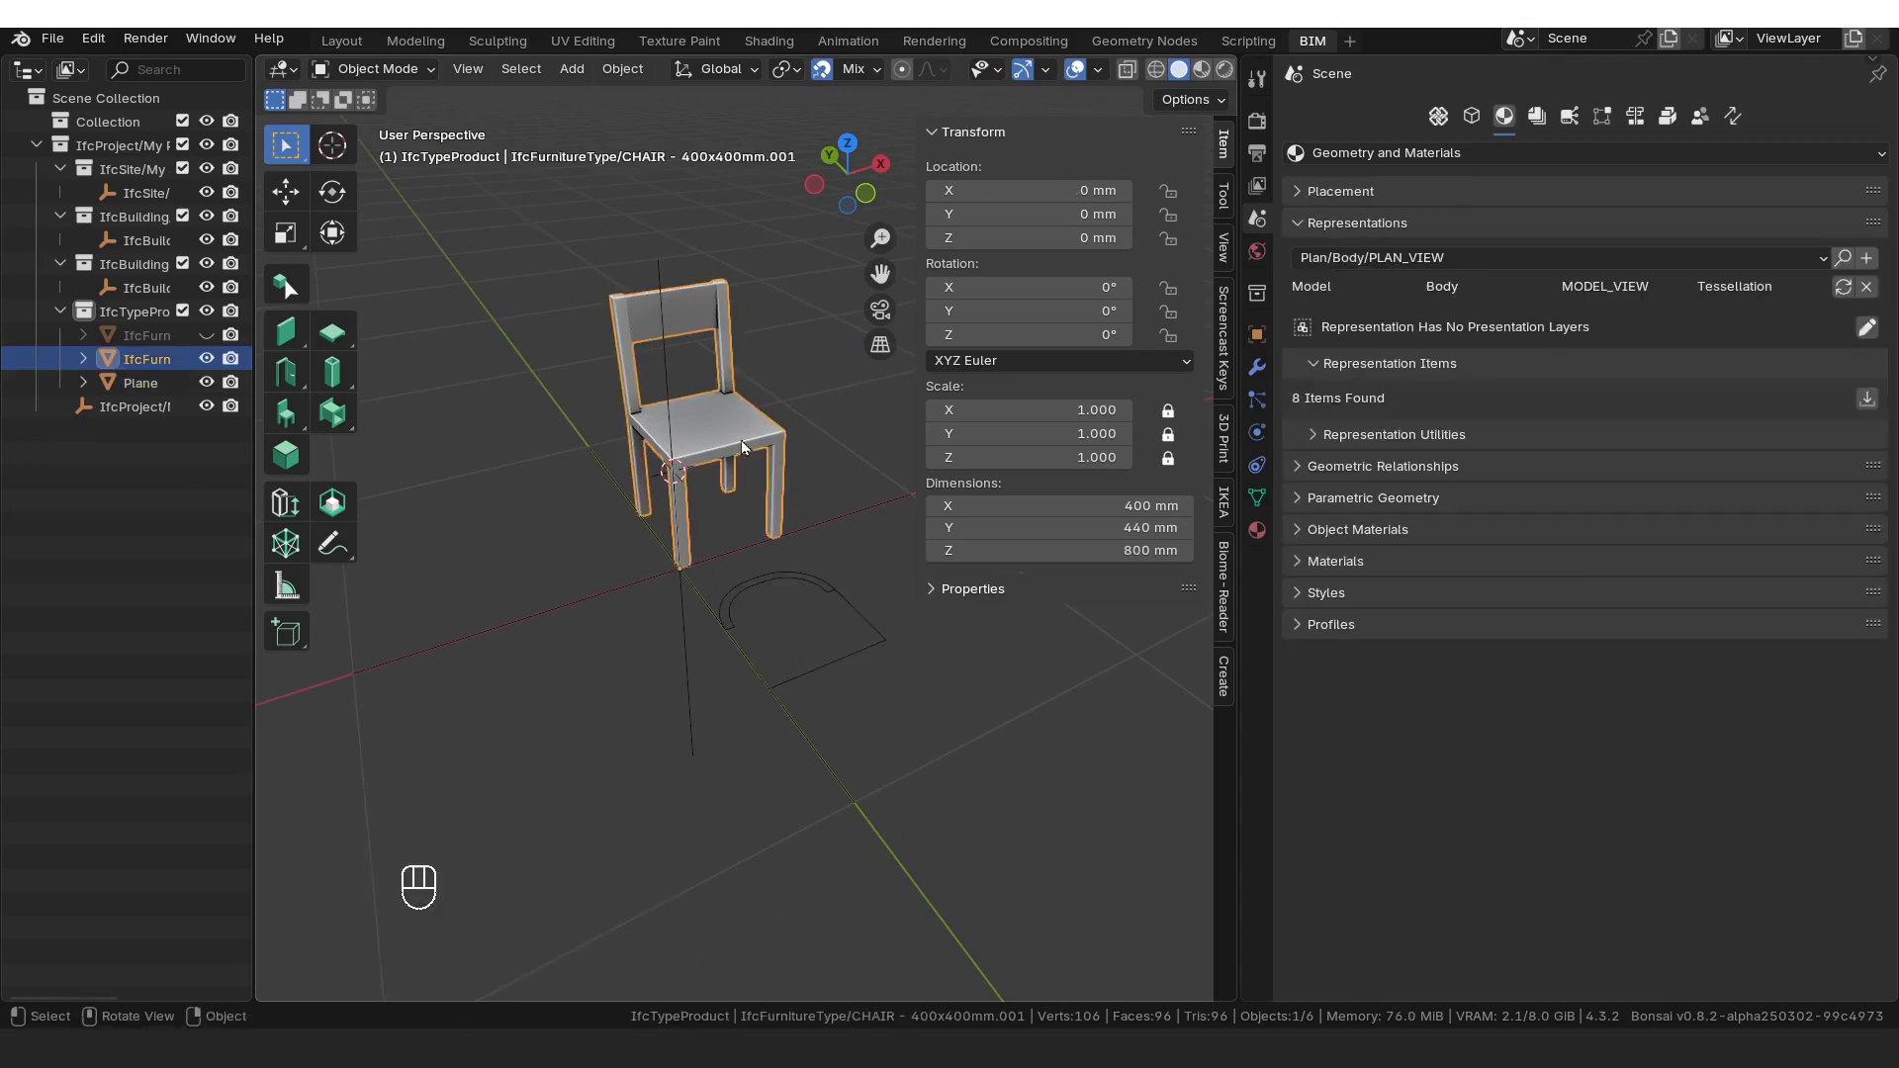
pyautogui.click(794, 587)
pyautogui.press('g')
pyautogui.click(767, 689)
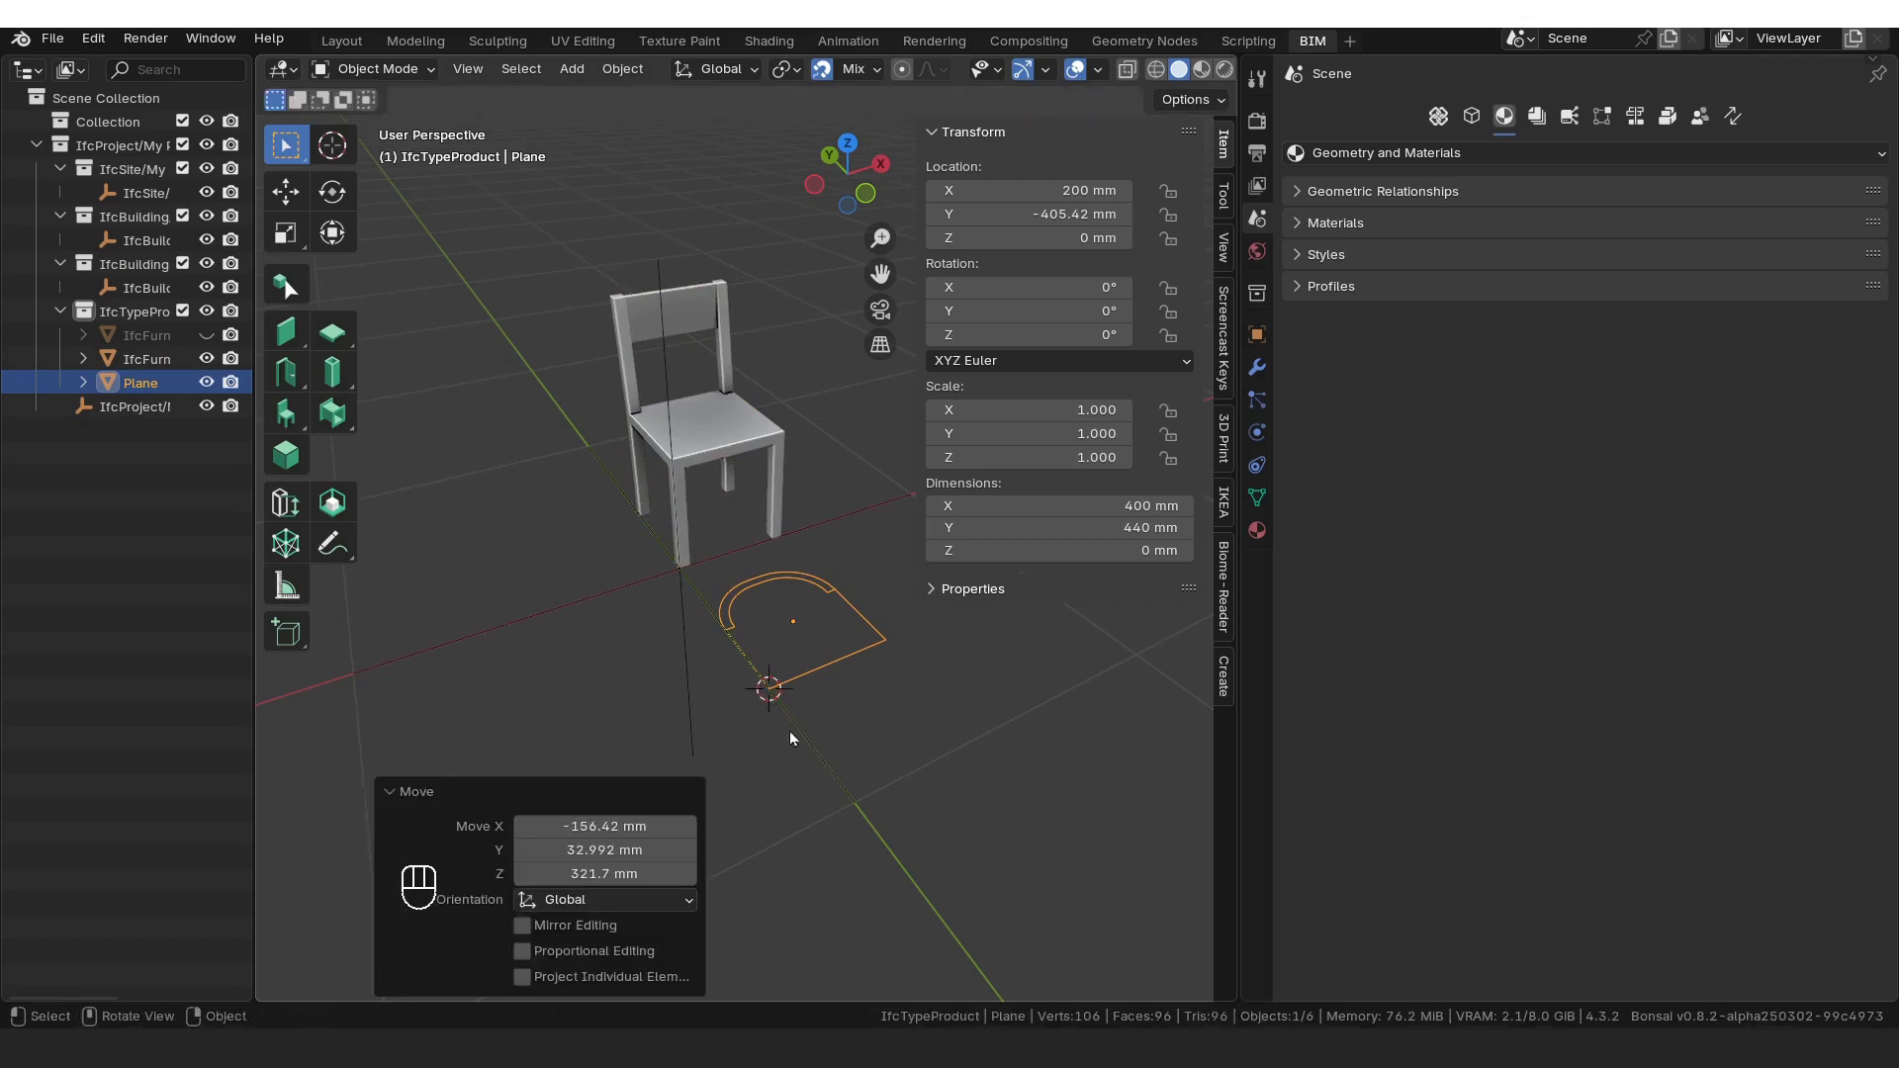
pyautogui.rightClick(839, 579)
pyautogui.moveTo(839, 569)
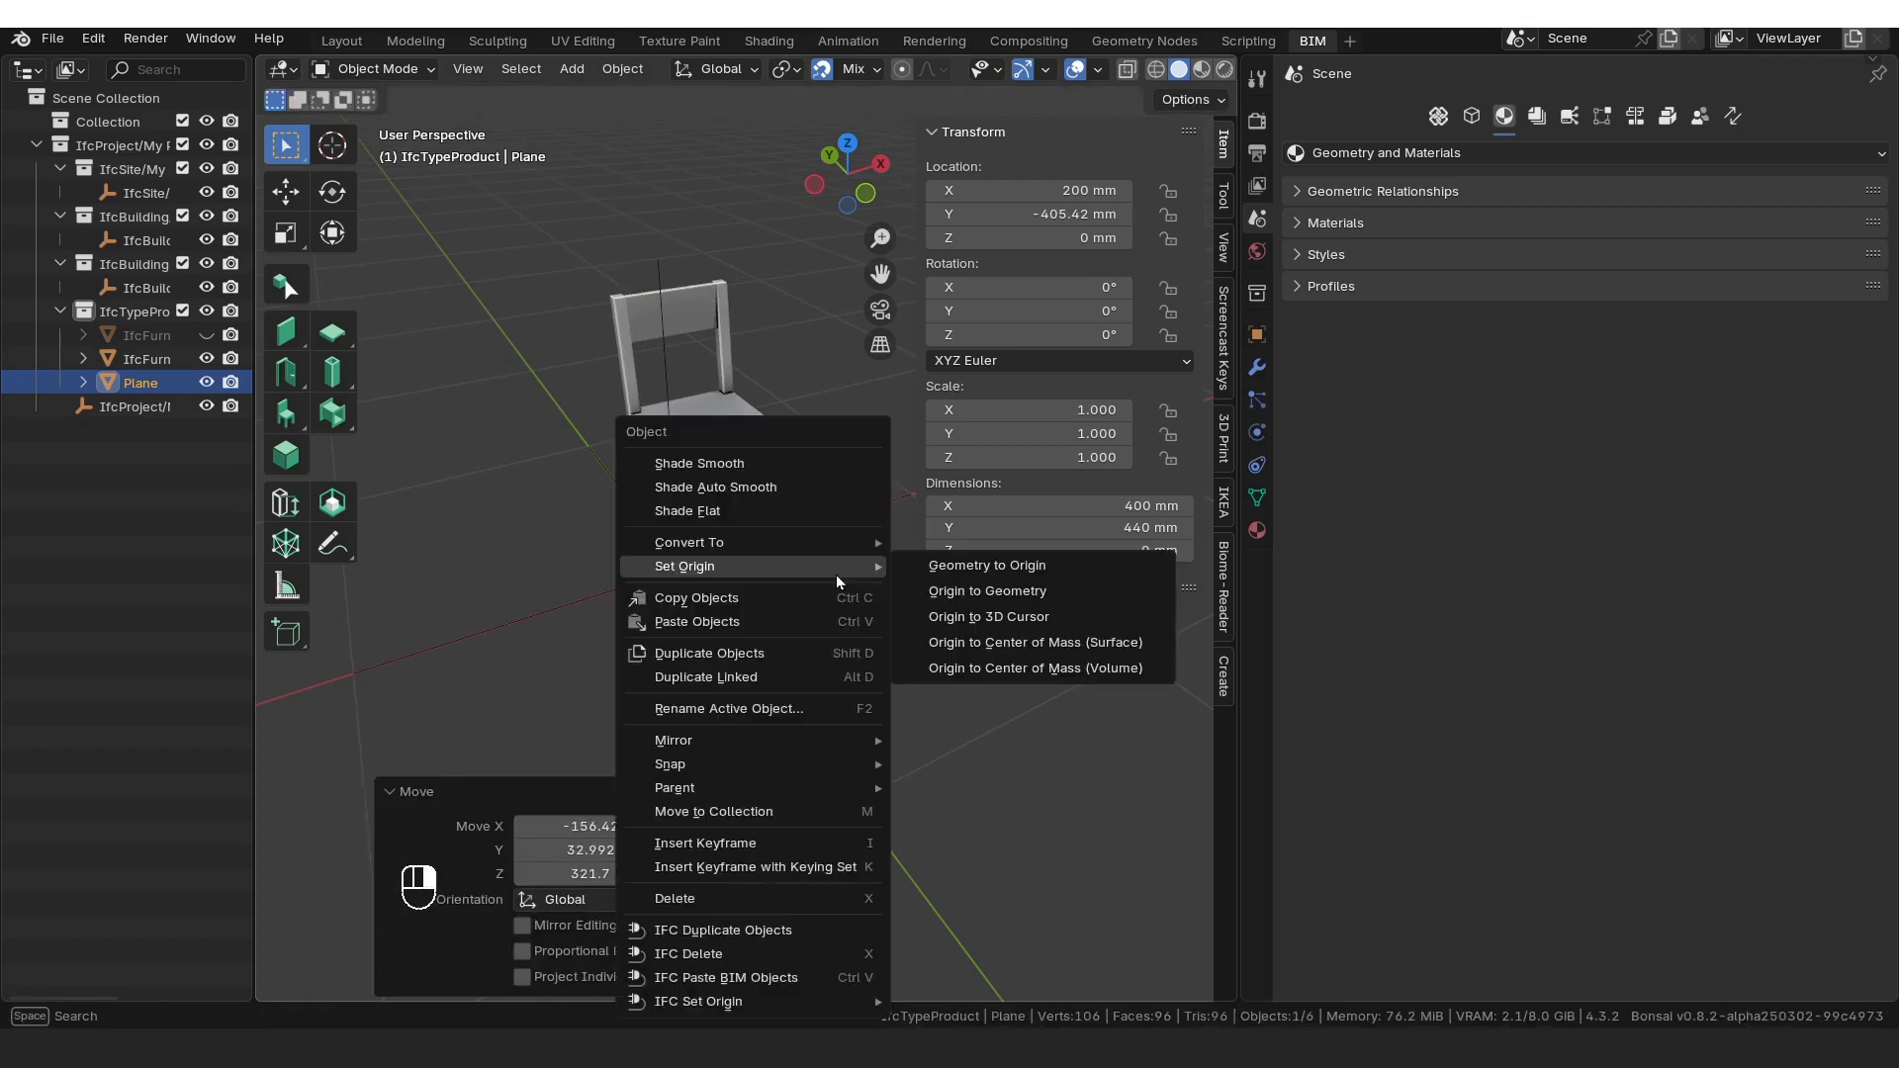
pyautogui.click(989, 616)
pyautogui.scroll(1, 851, 574)
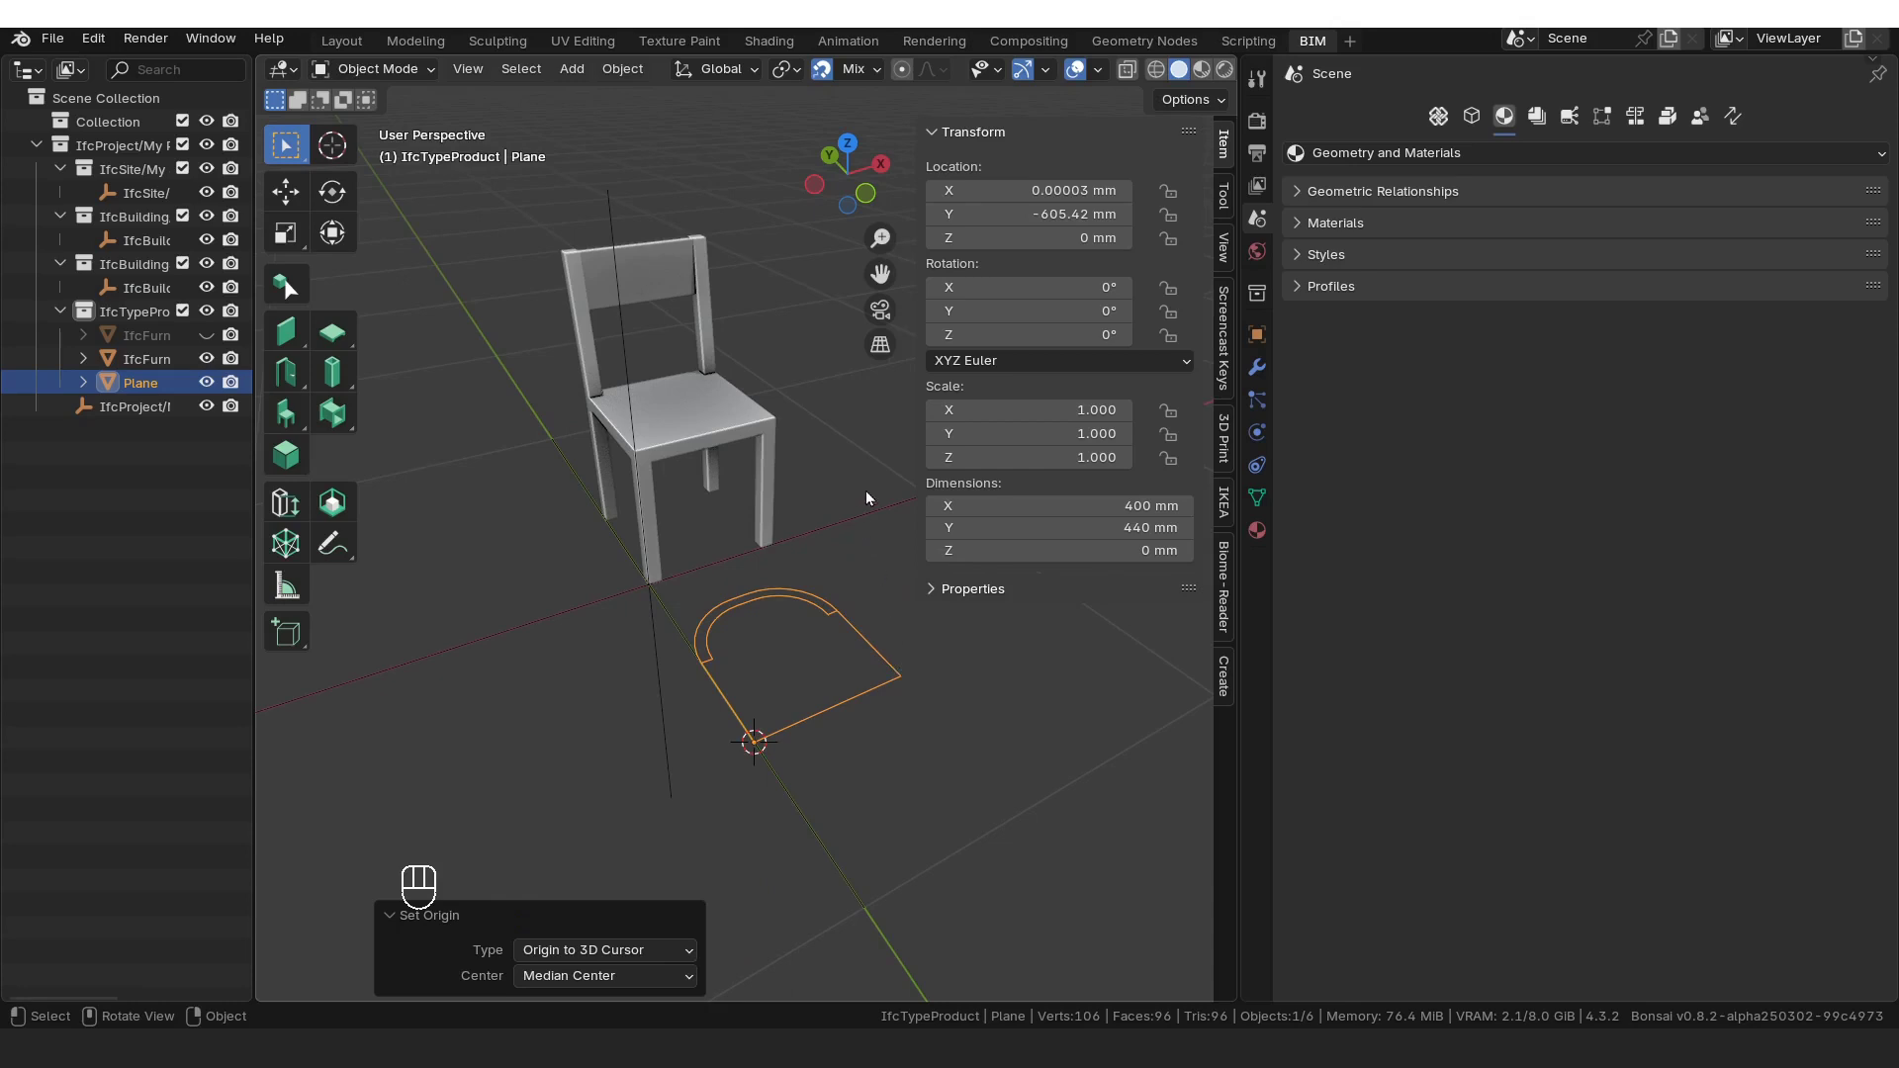
# Step: Add a Plan/Body/PLAN_VIEW representation to the chair, using the From Object method with the drawn Plane outline as source
pyautogui.click(706, 411)
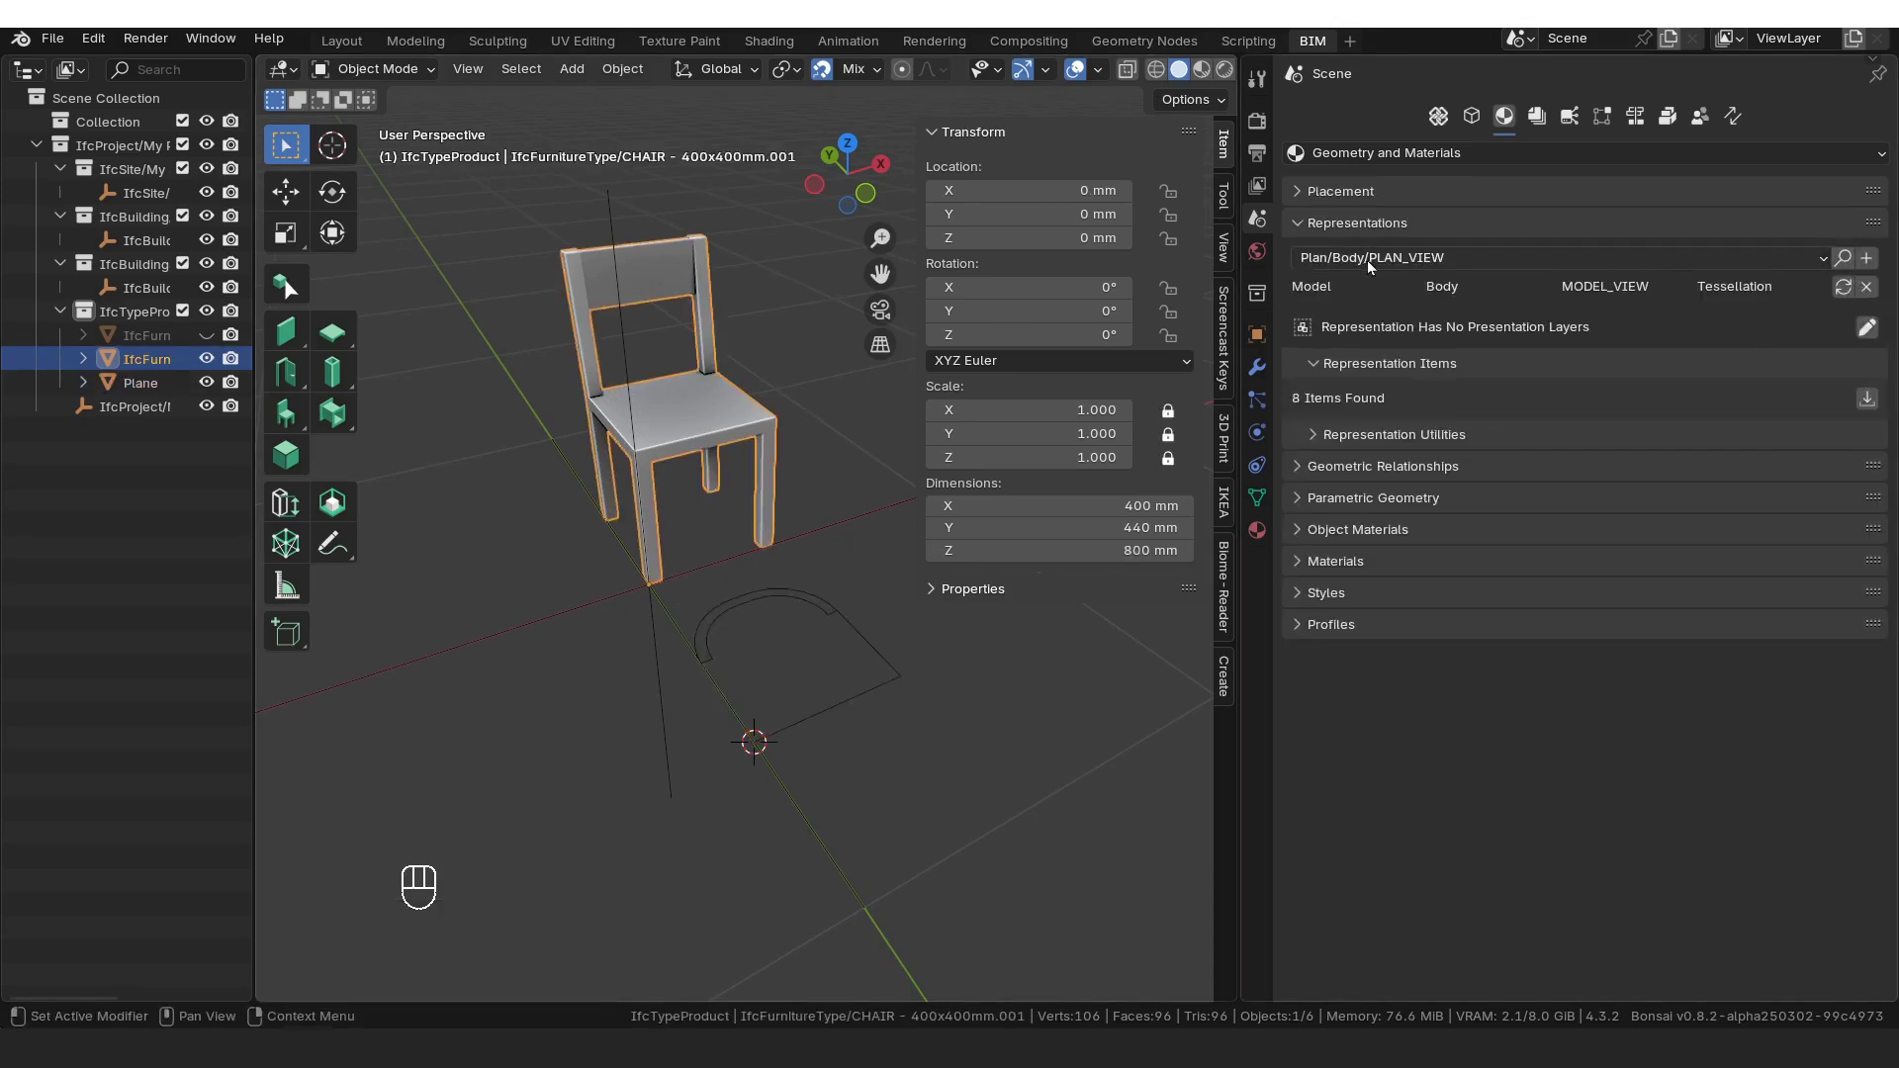
pyautogui.click(1866, 258)
pyautogui.click(1697, 265)
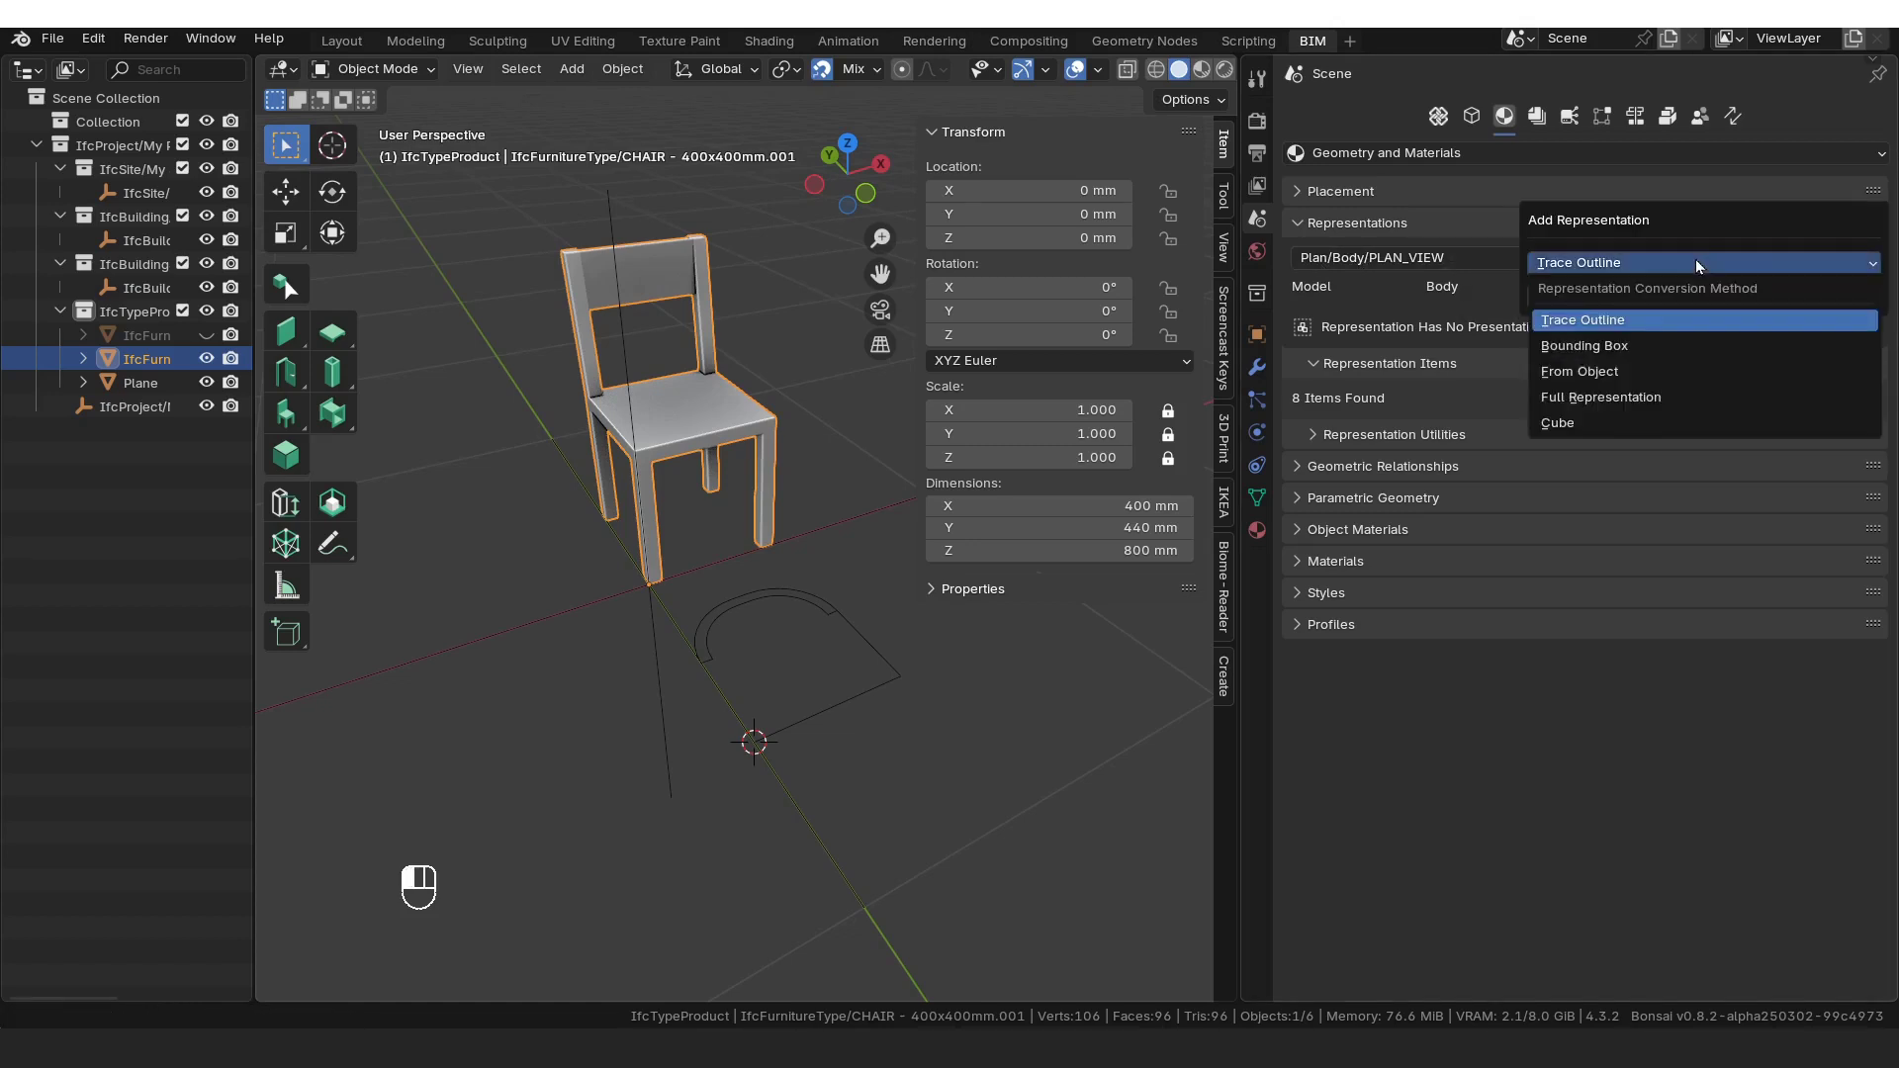
pyautogui.click(1667, 372)
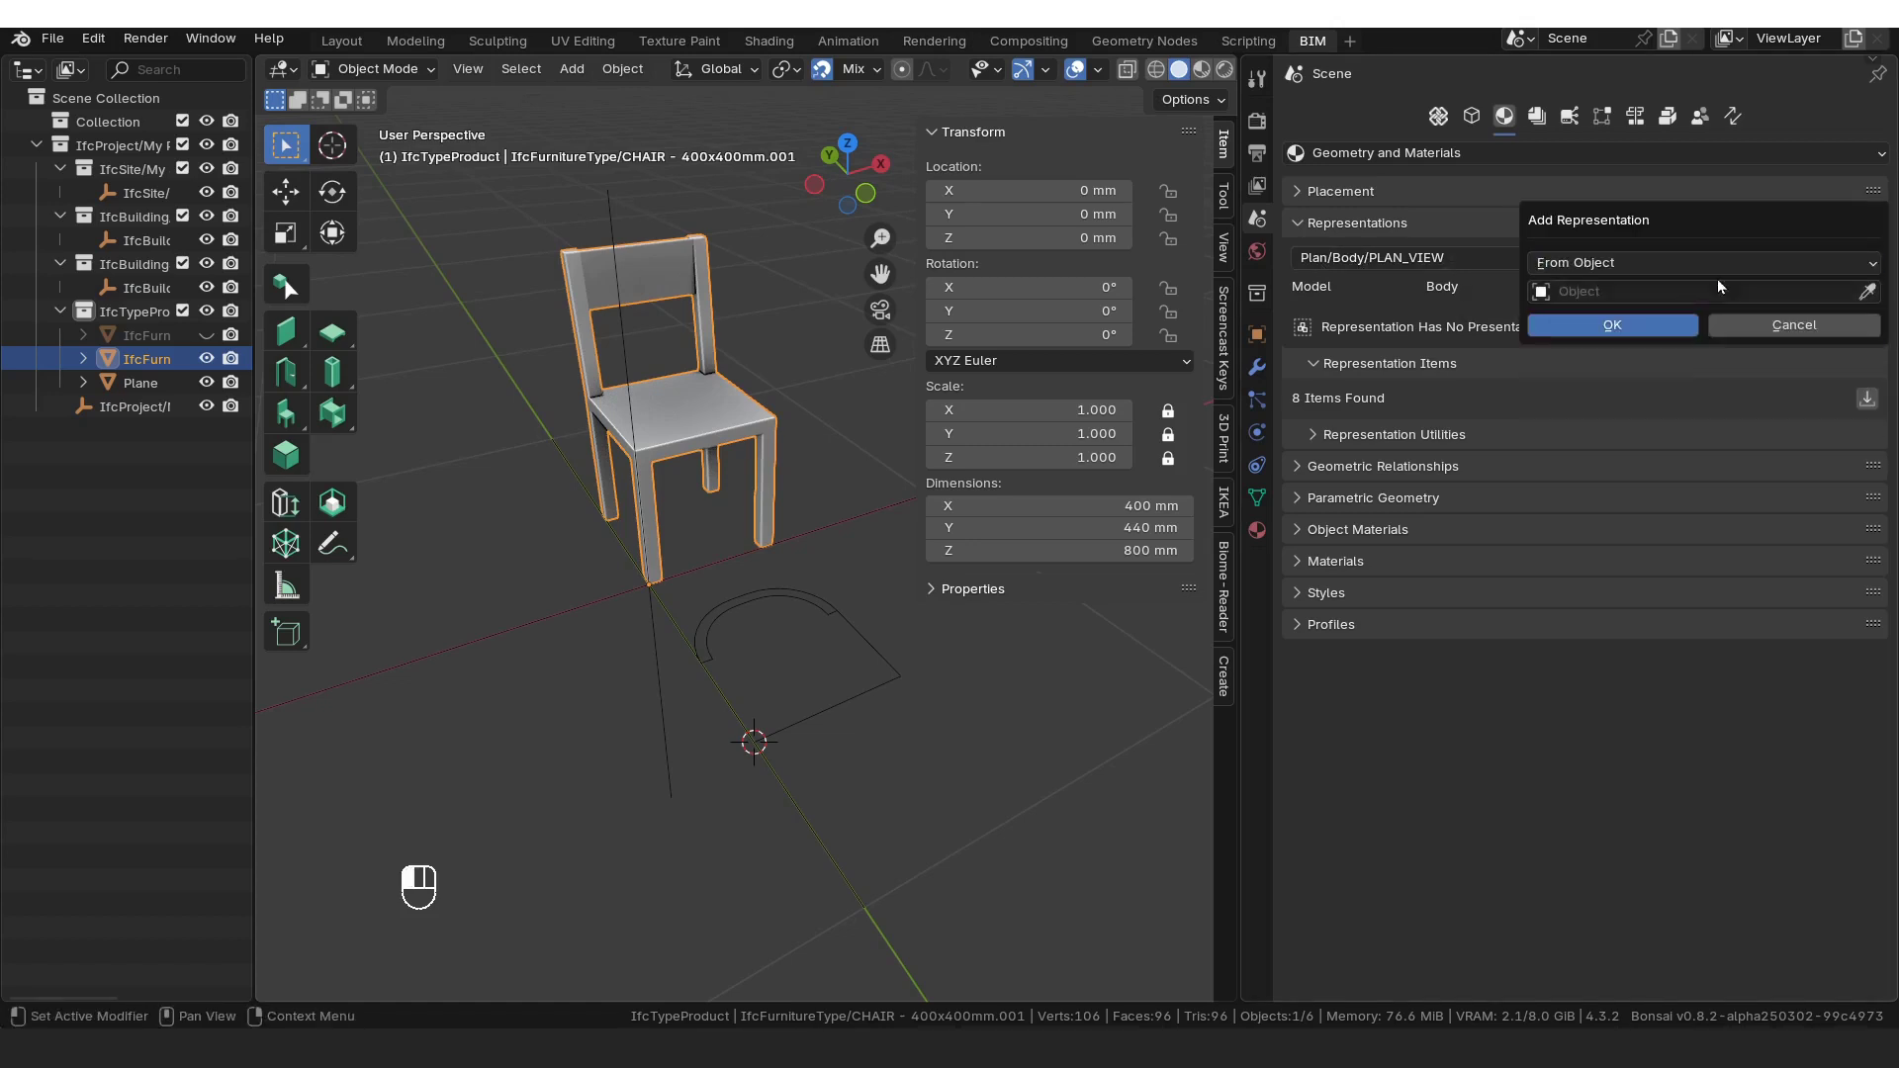
pyautogui.click(1868, 291)
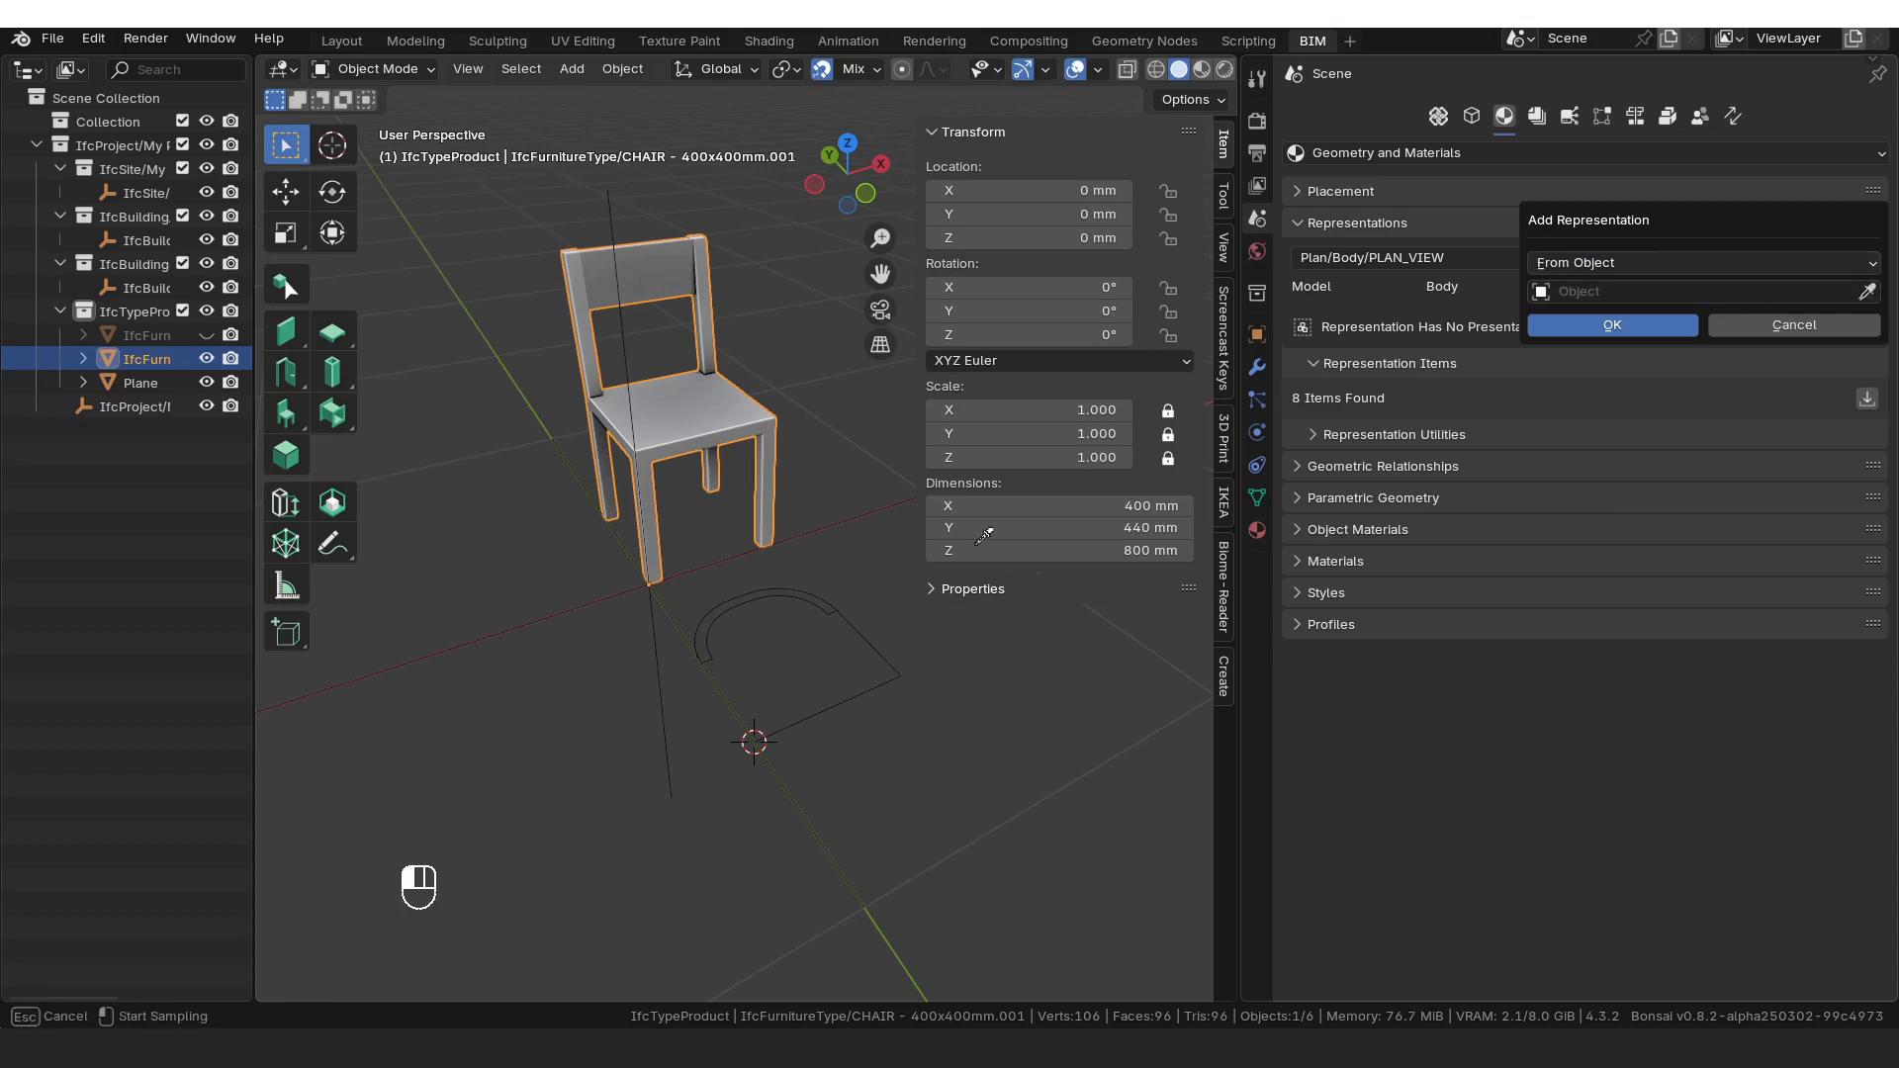
pyautogui.click(809, 598)
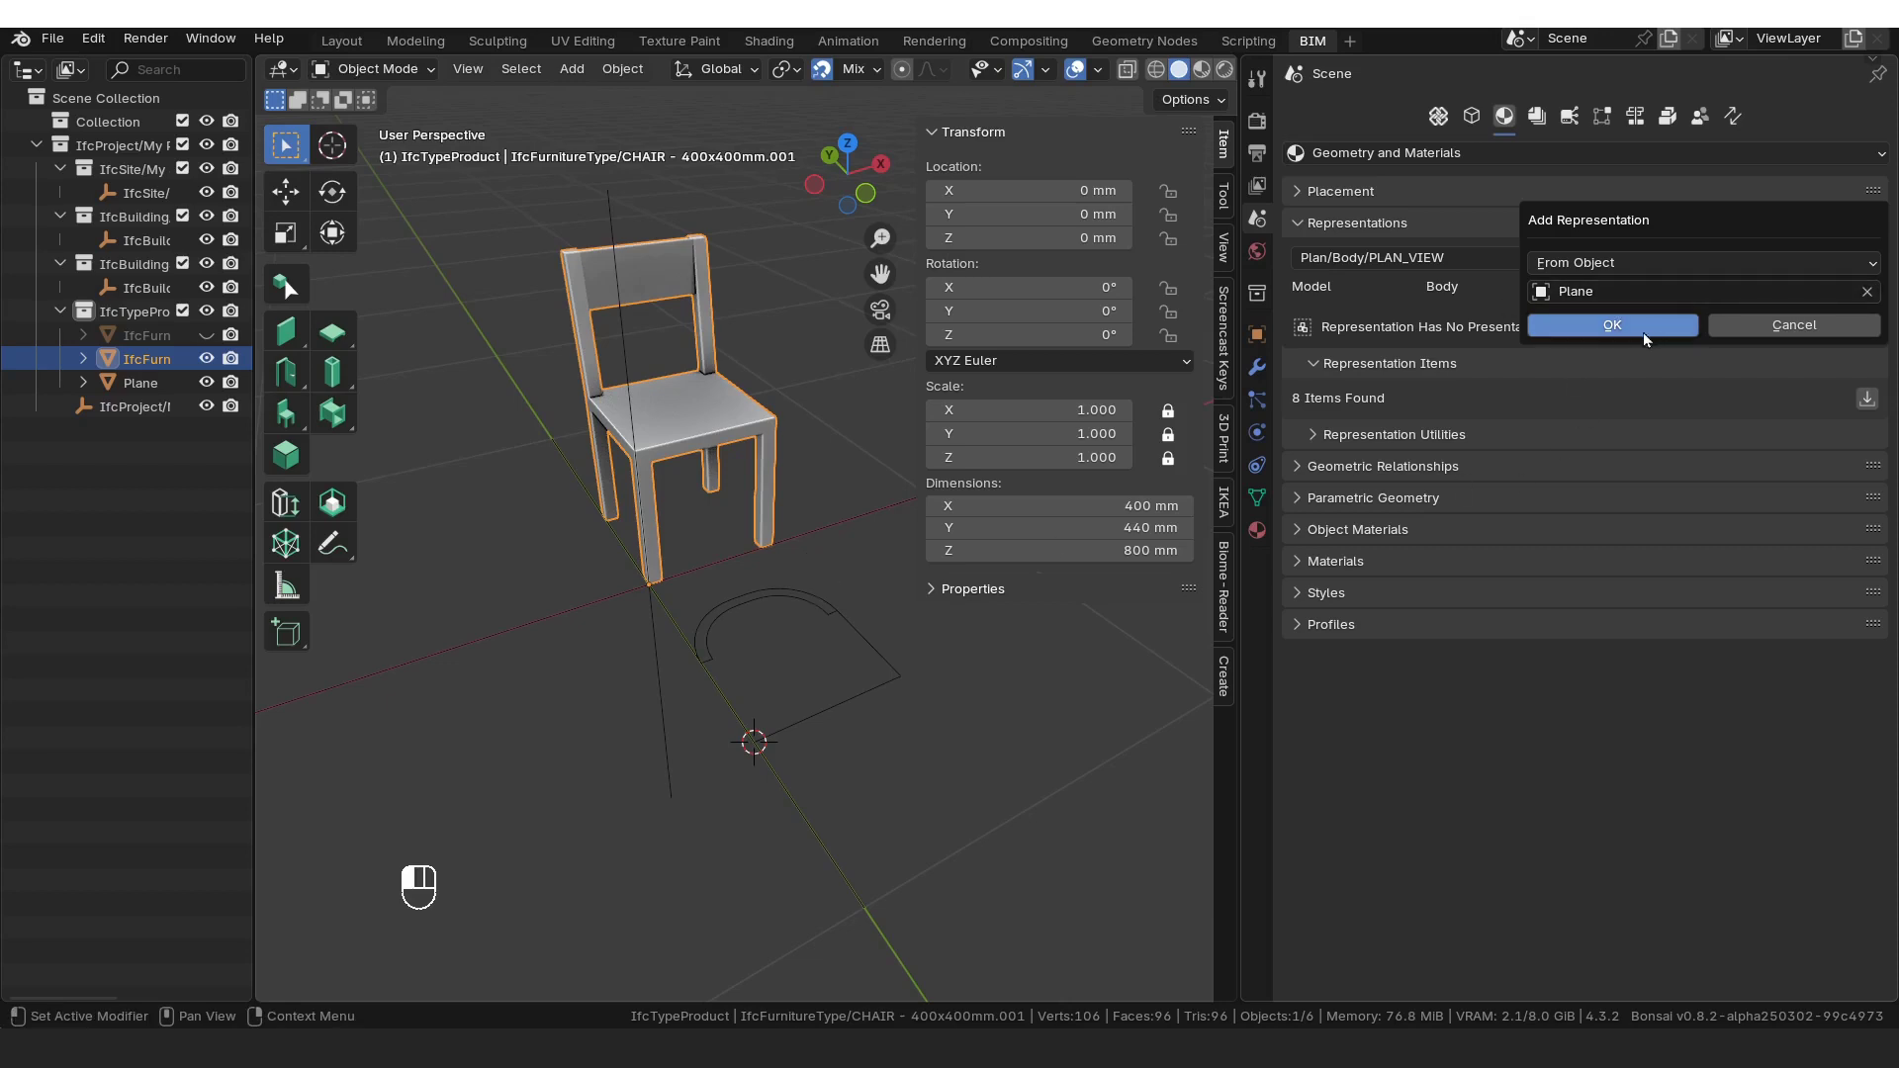
pyautogui.click(1613, 326)
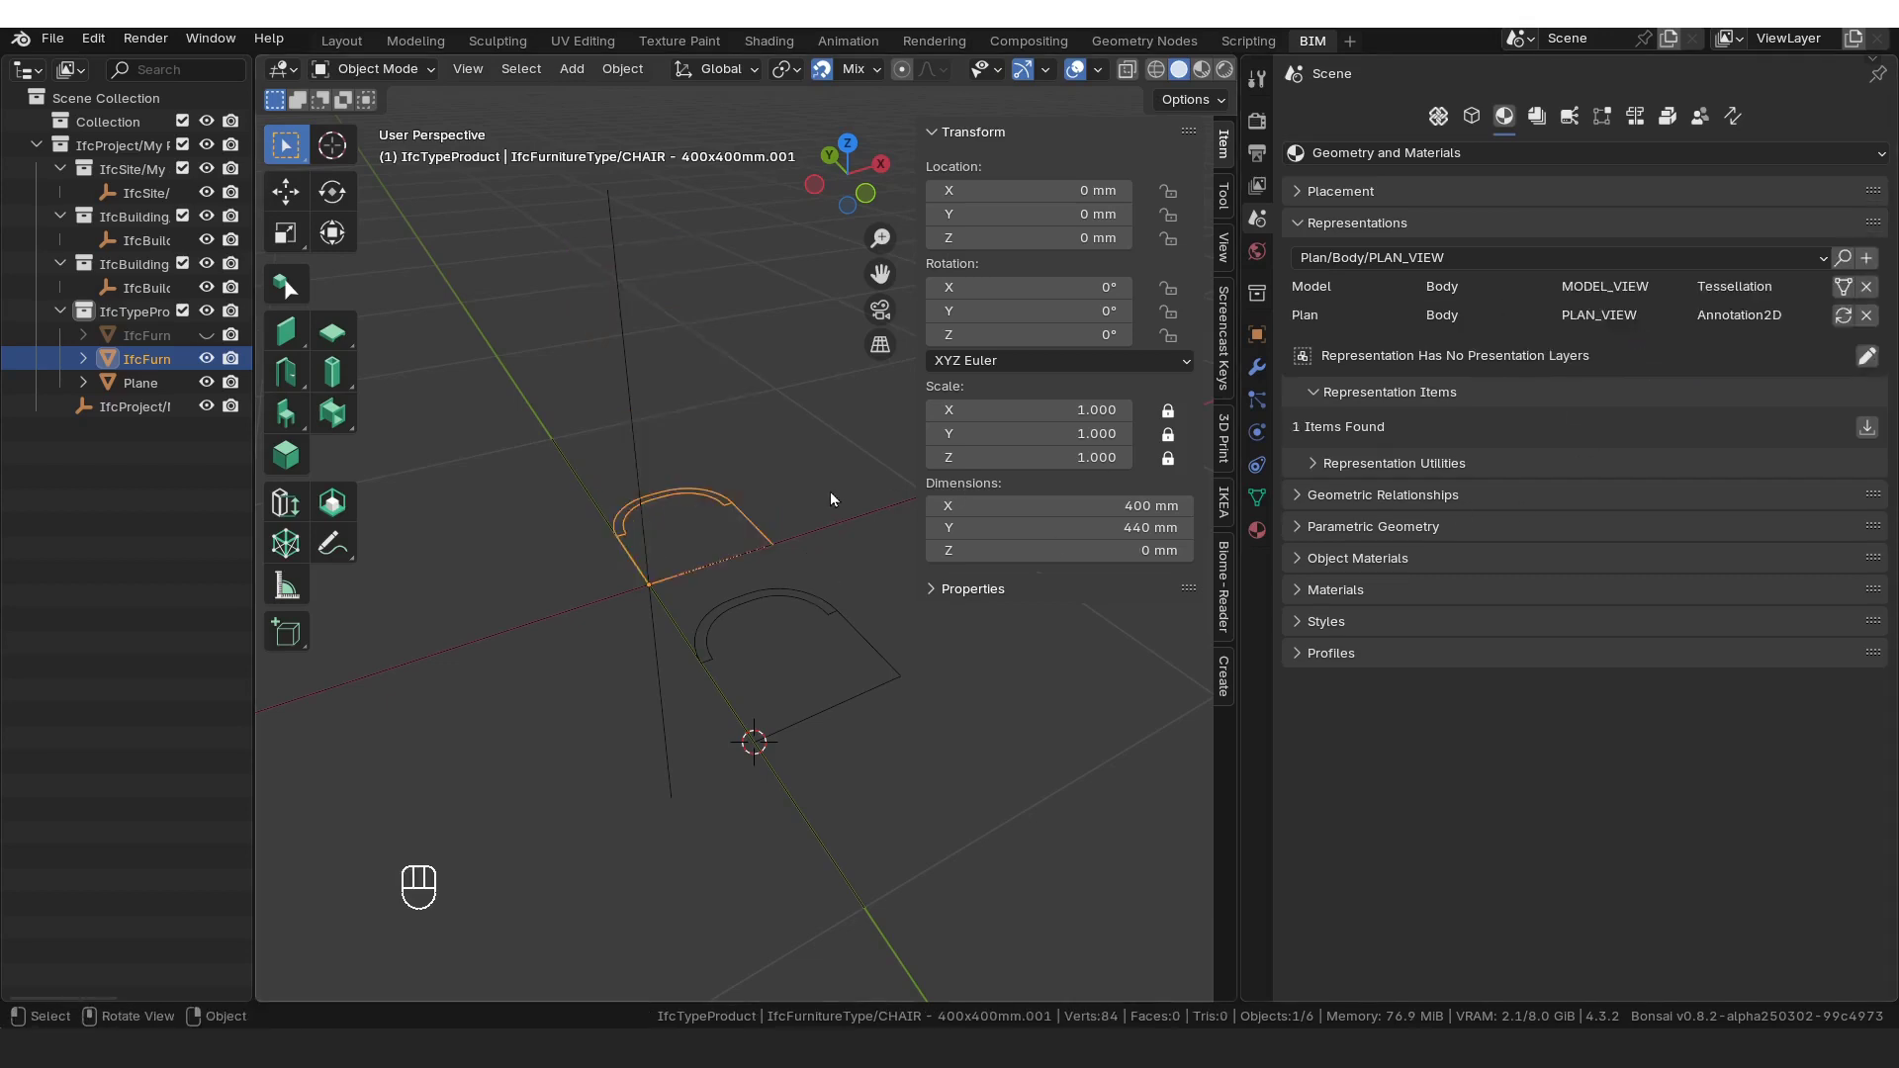
# Step: Delete the leftover Plane outline in front of the chair and select the chair's own plan symbol
pyautogui.click(741, 510)
pyautogui.moveTo(835, 598); pyautogui.dragTo(829, 625, button='middle')
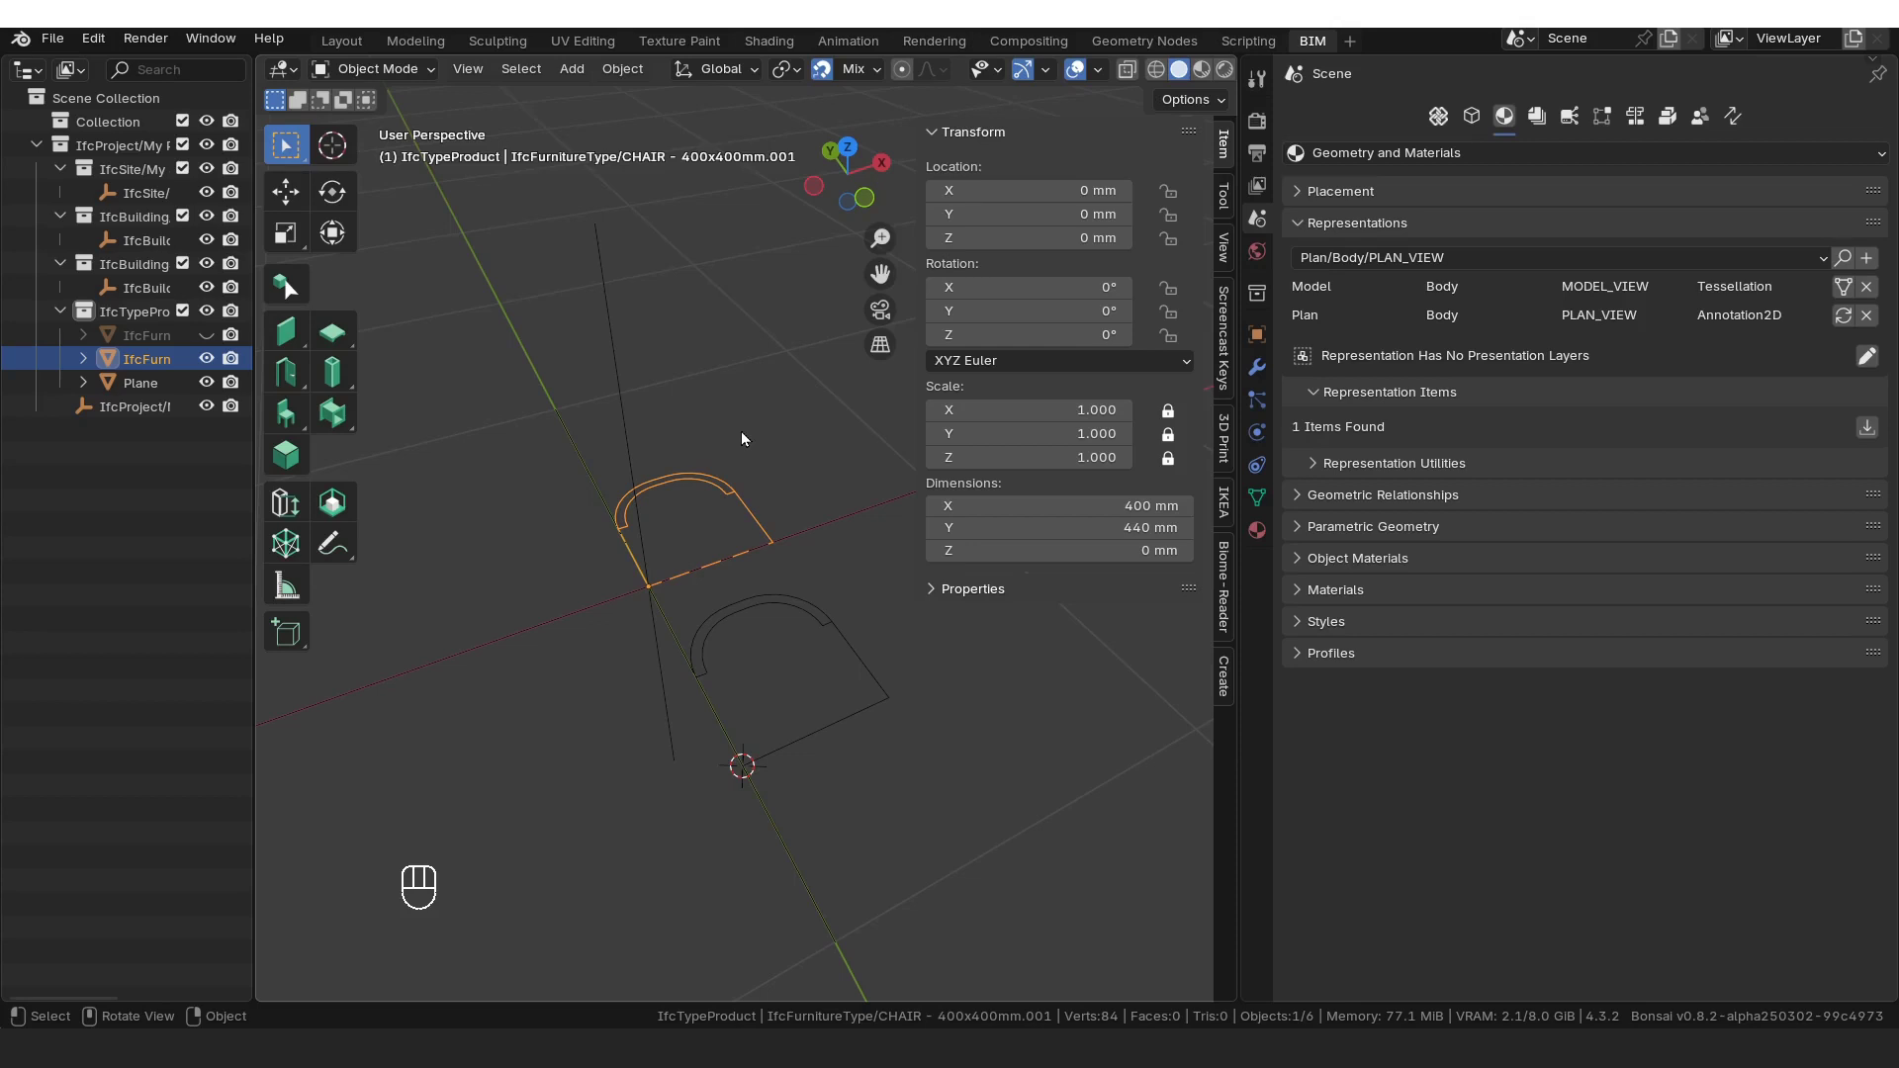
pyautogui.click(820, 622)
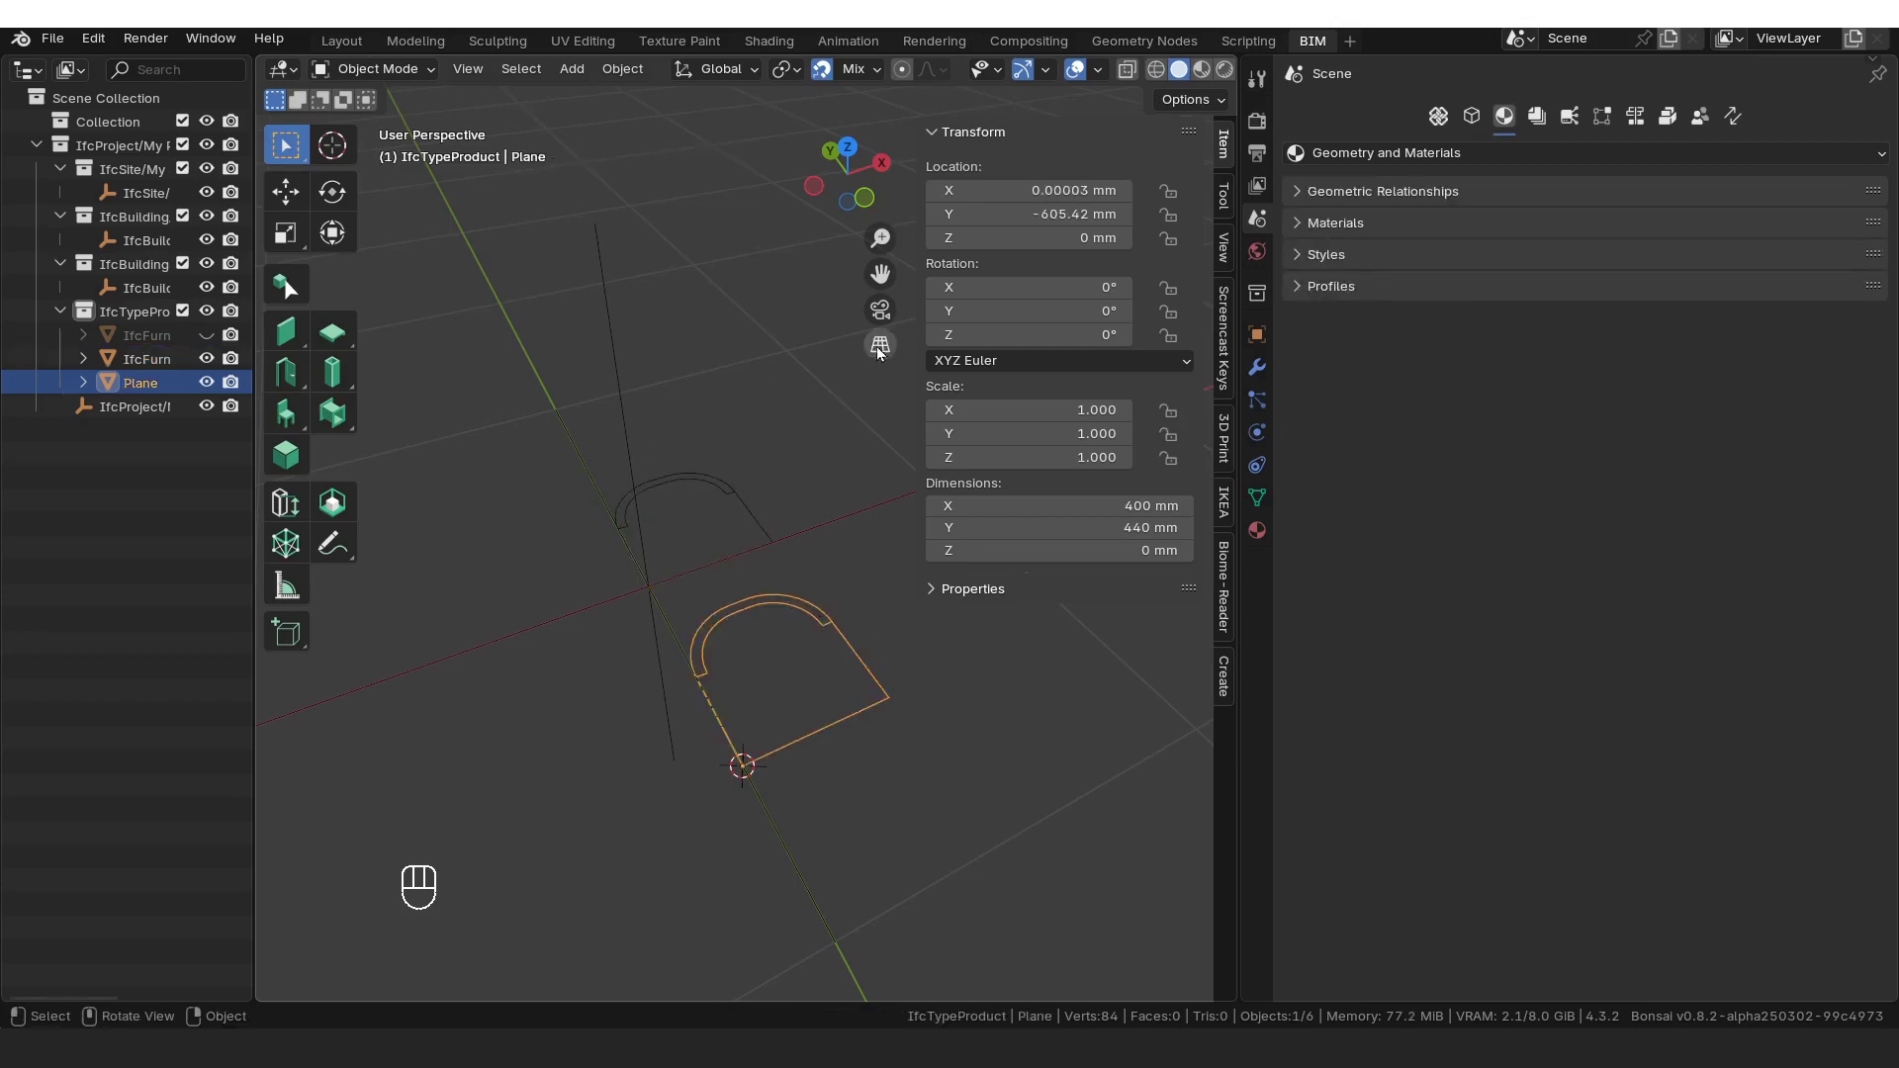
pyautogui.press('x')
pyautogui.click(778, 346)
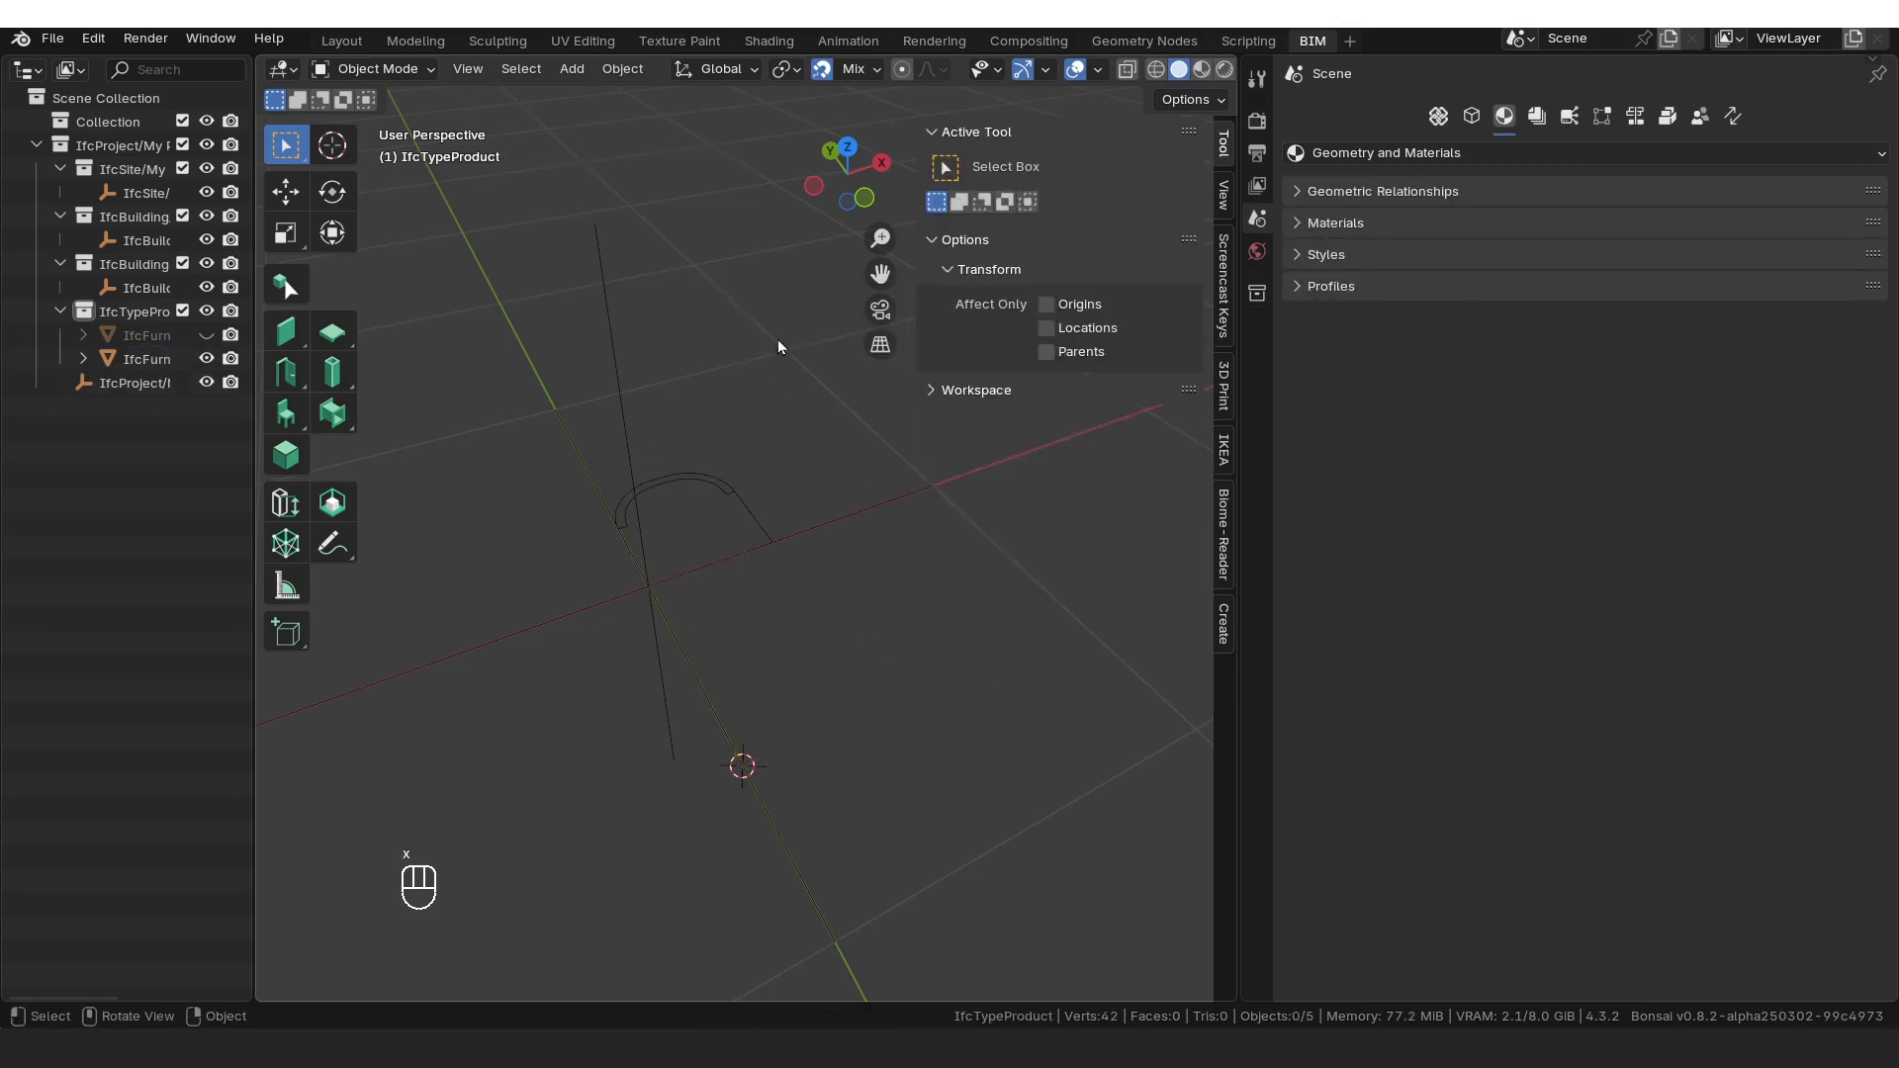
pyautogui.click(726, 490)
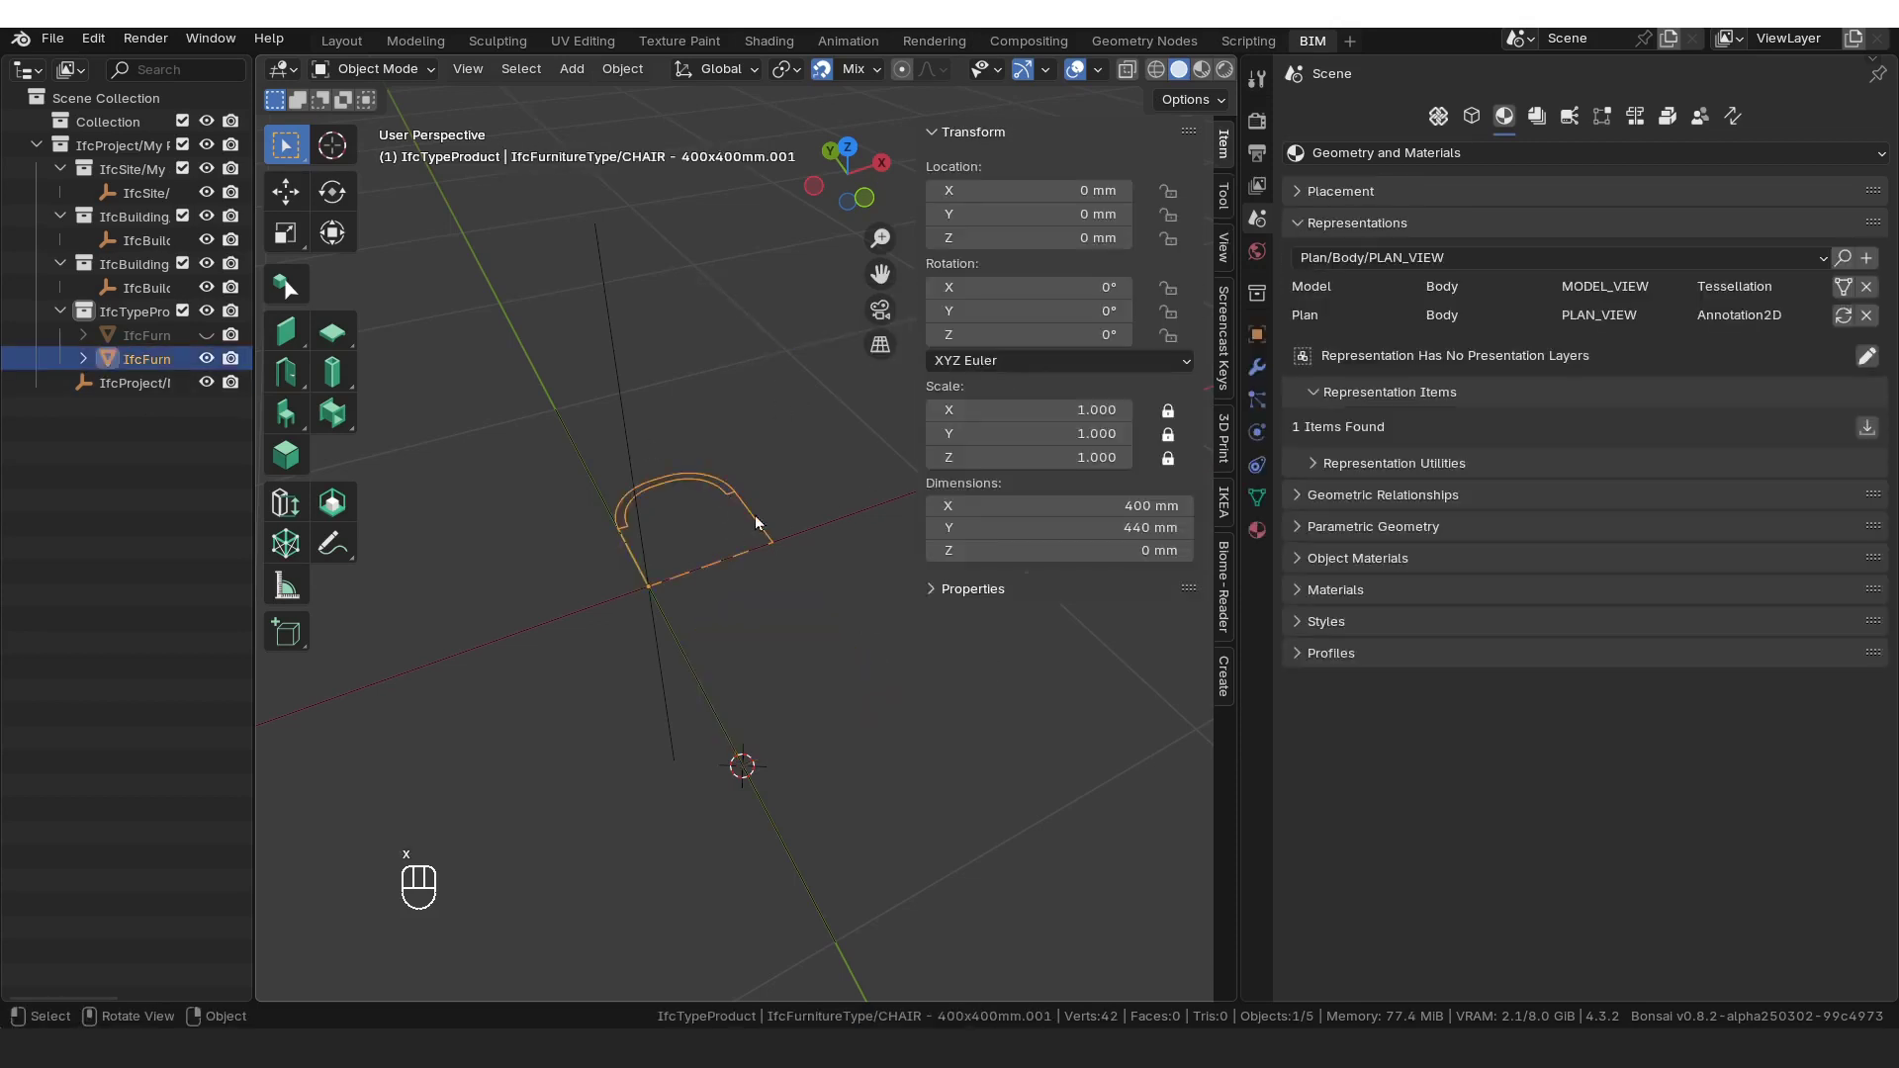
# Step: Unhide the first chair type, compare its traced plan representation with the drawn symbol, restore its 3D body and hide it again
pyautogui.click(206, 335)
pyautogui.click(689, 439)
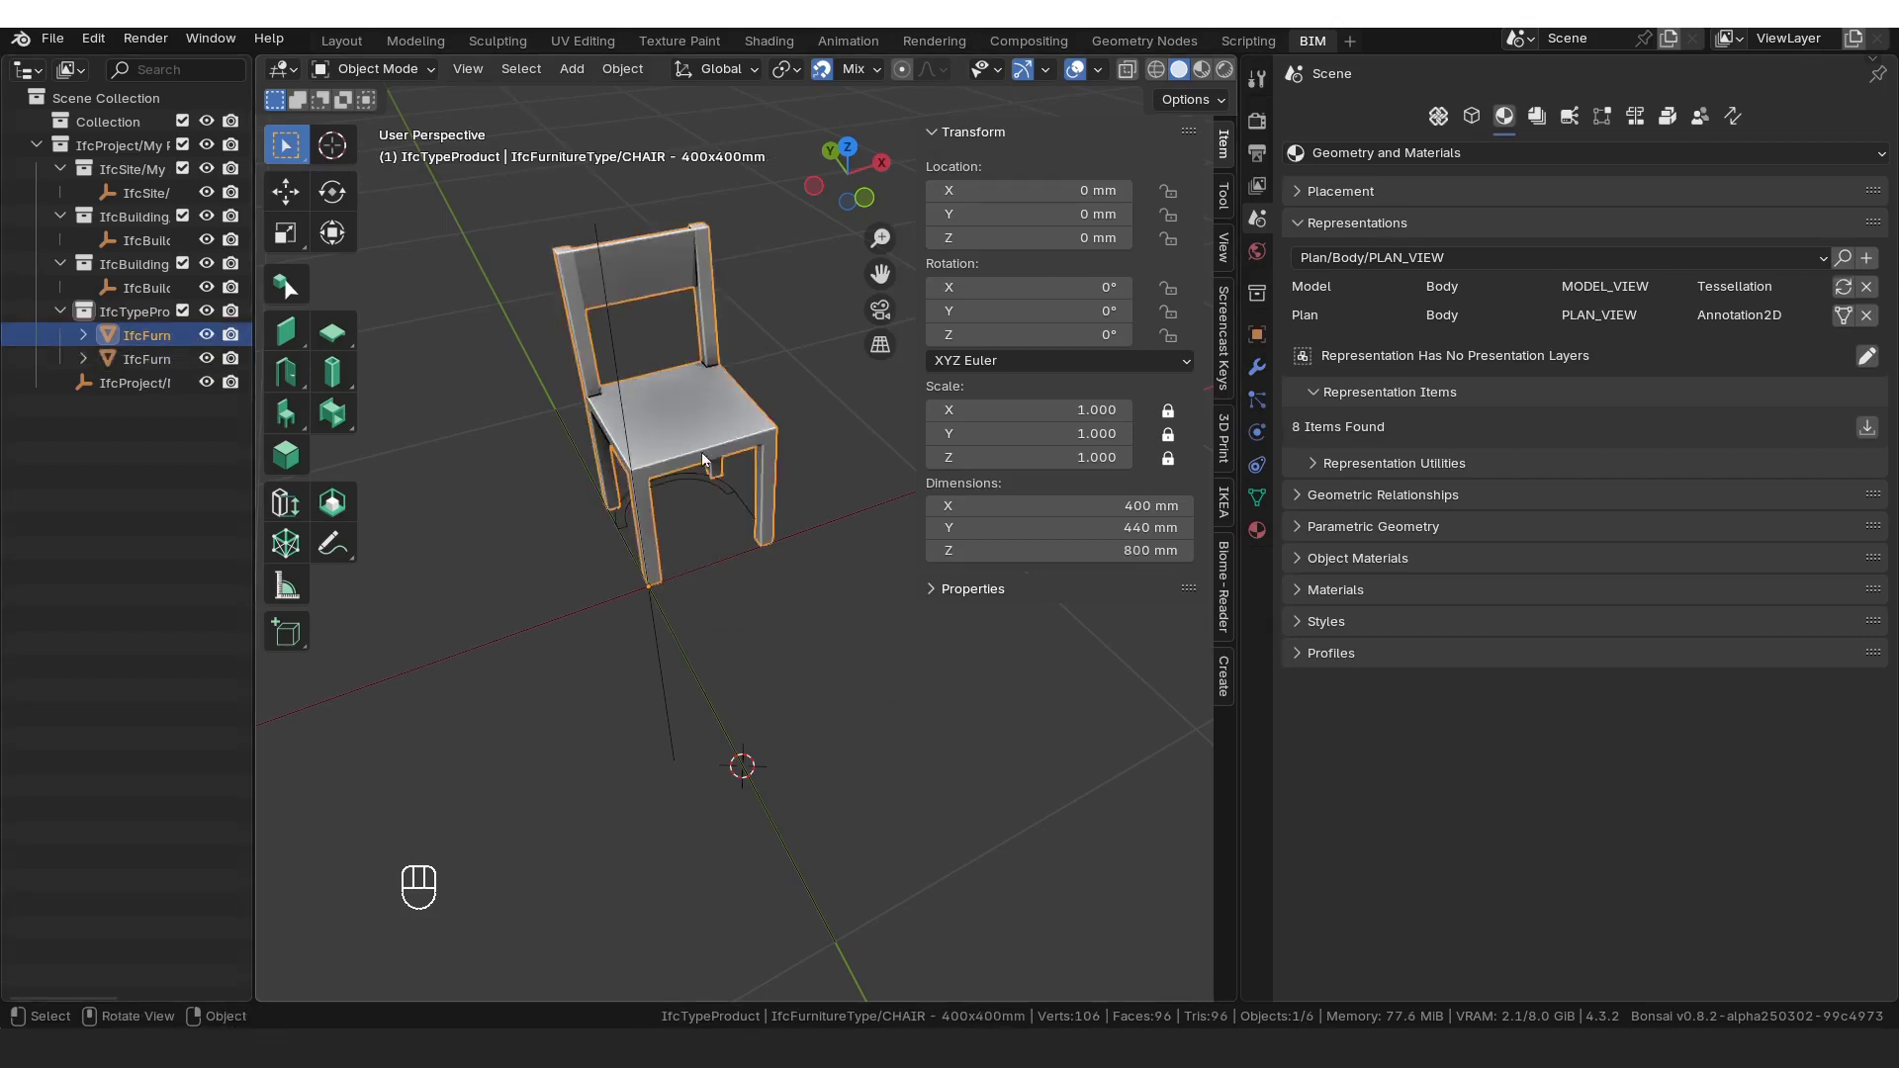
pyautogui.moveTo(689, 439); pyautogui.dragTo(718, 450, button='middle')
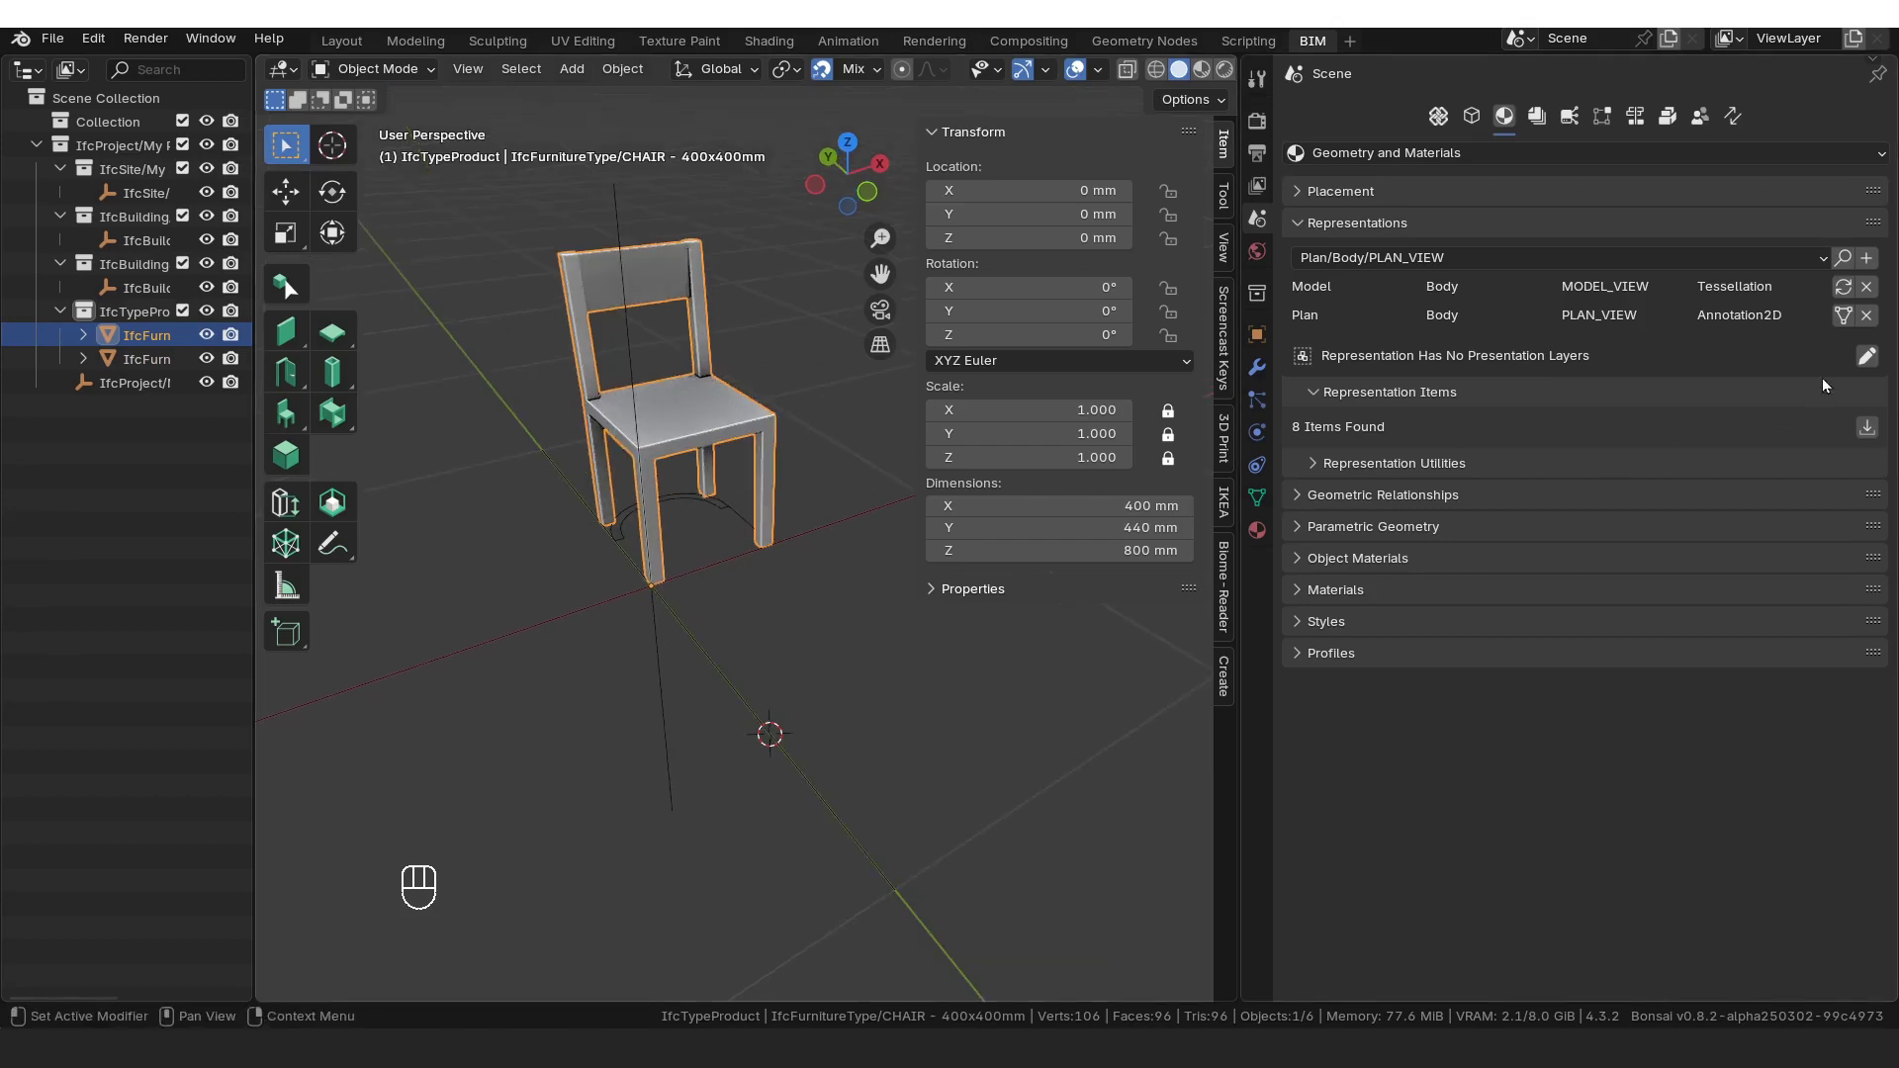
pyautogui.click(1843, 314)
pyautogui.moveTo(783, 571); pyautogui.dragTo(778, 635, button='middle')
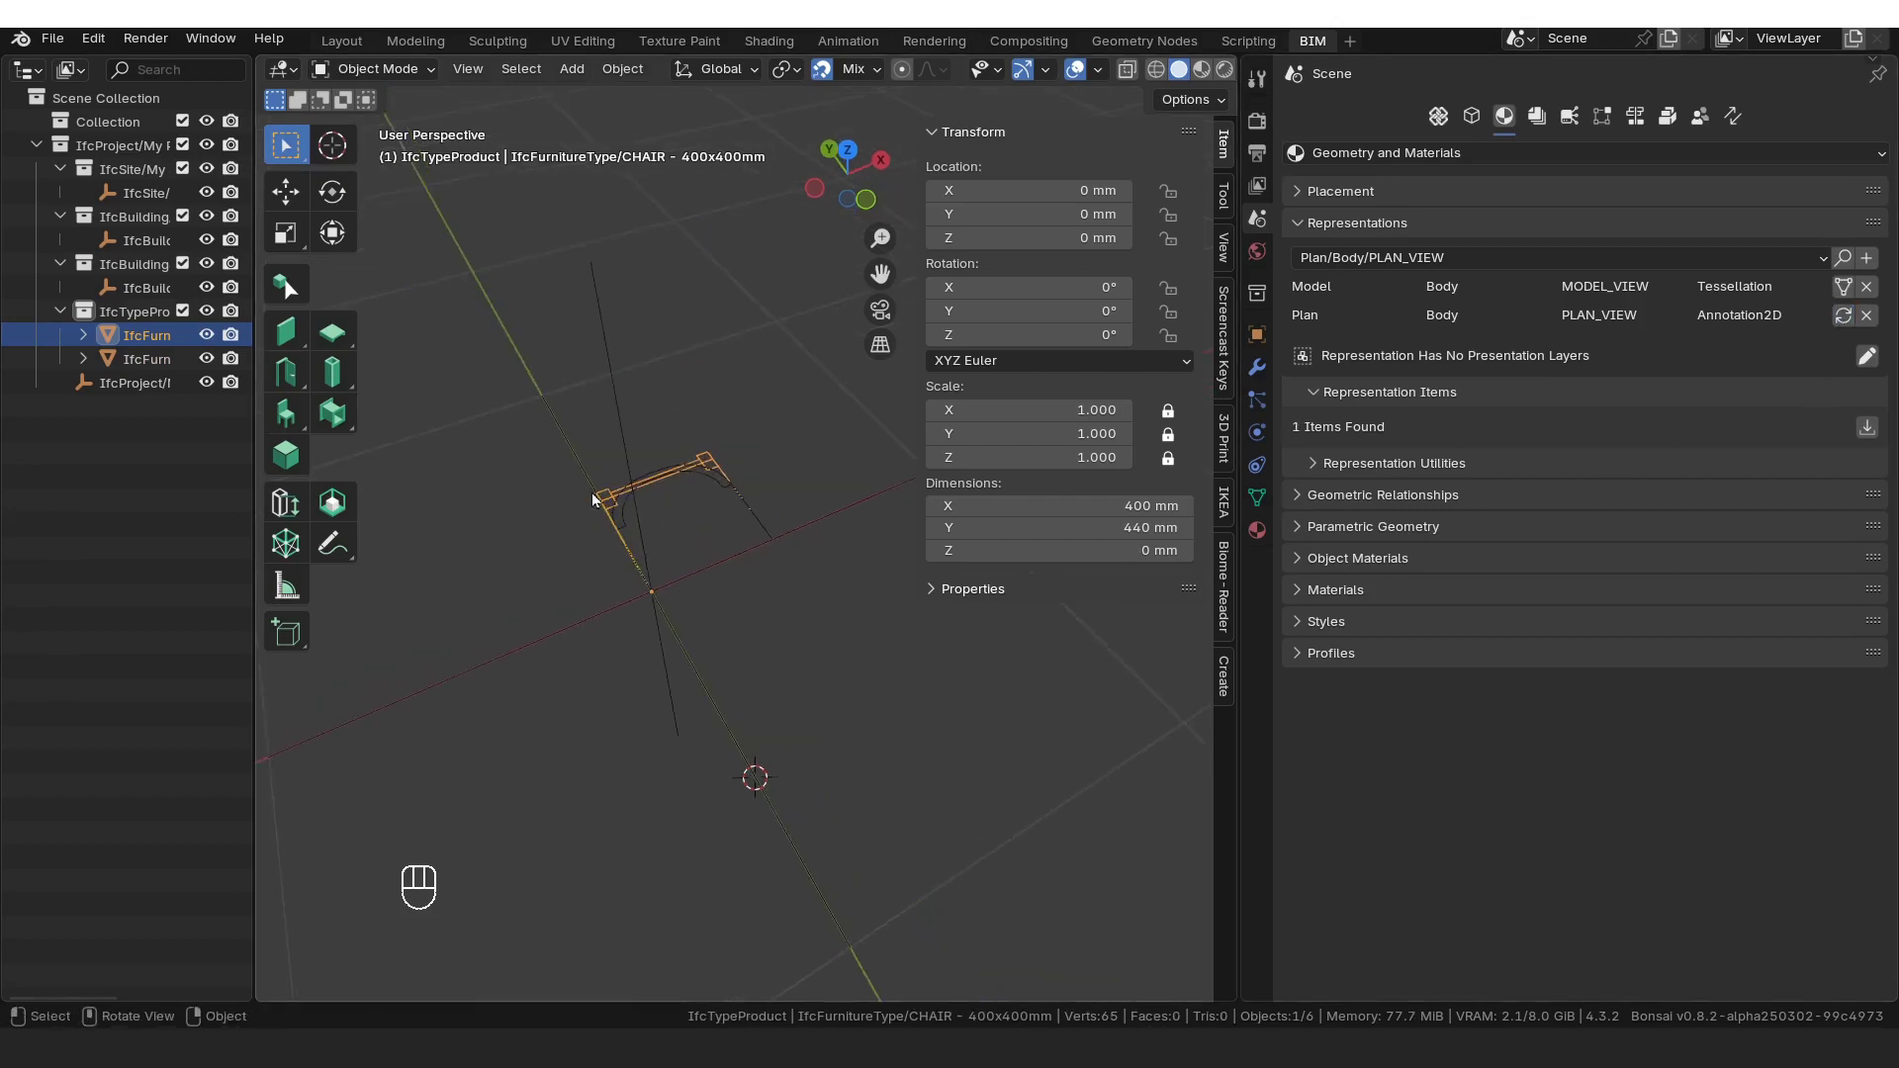
pyautogui.click(729, 497)
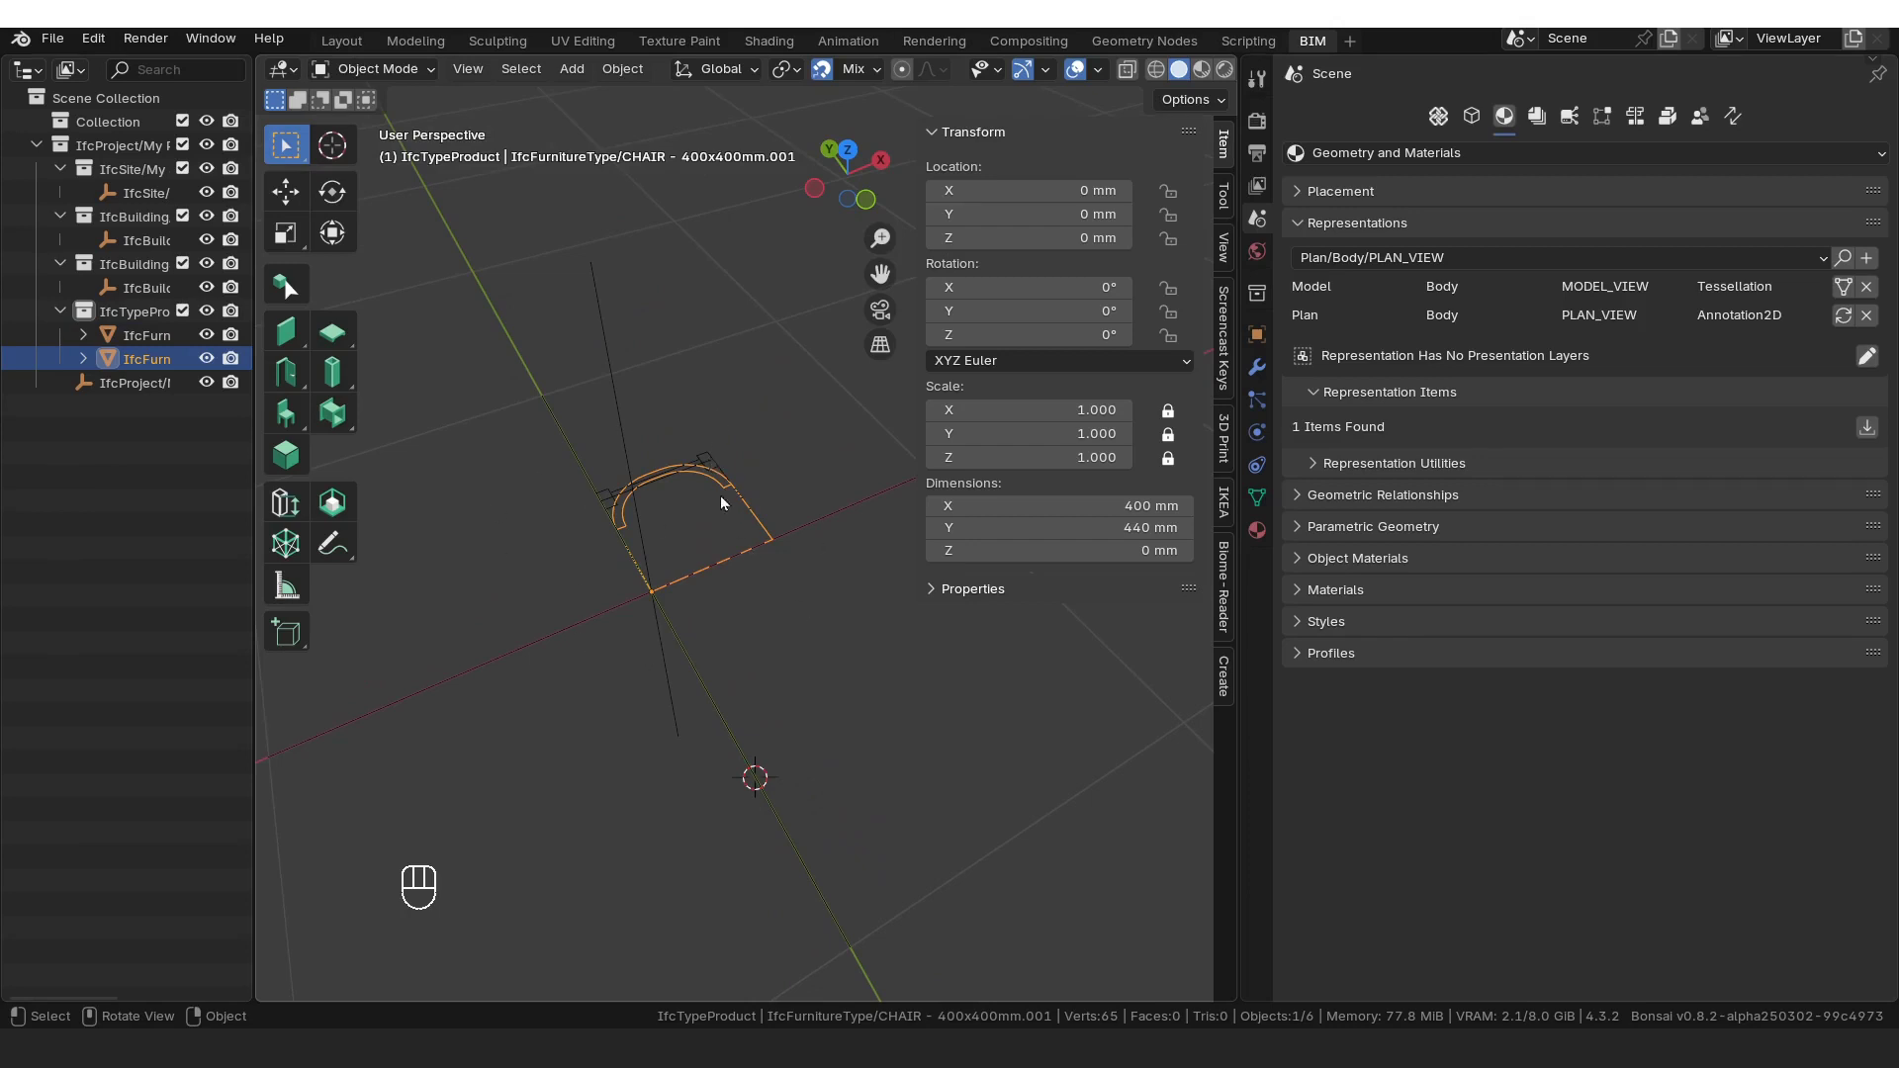
pyautogui.click(716, 464)
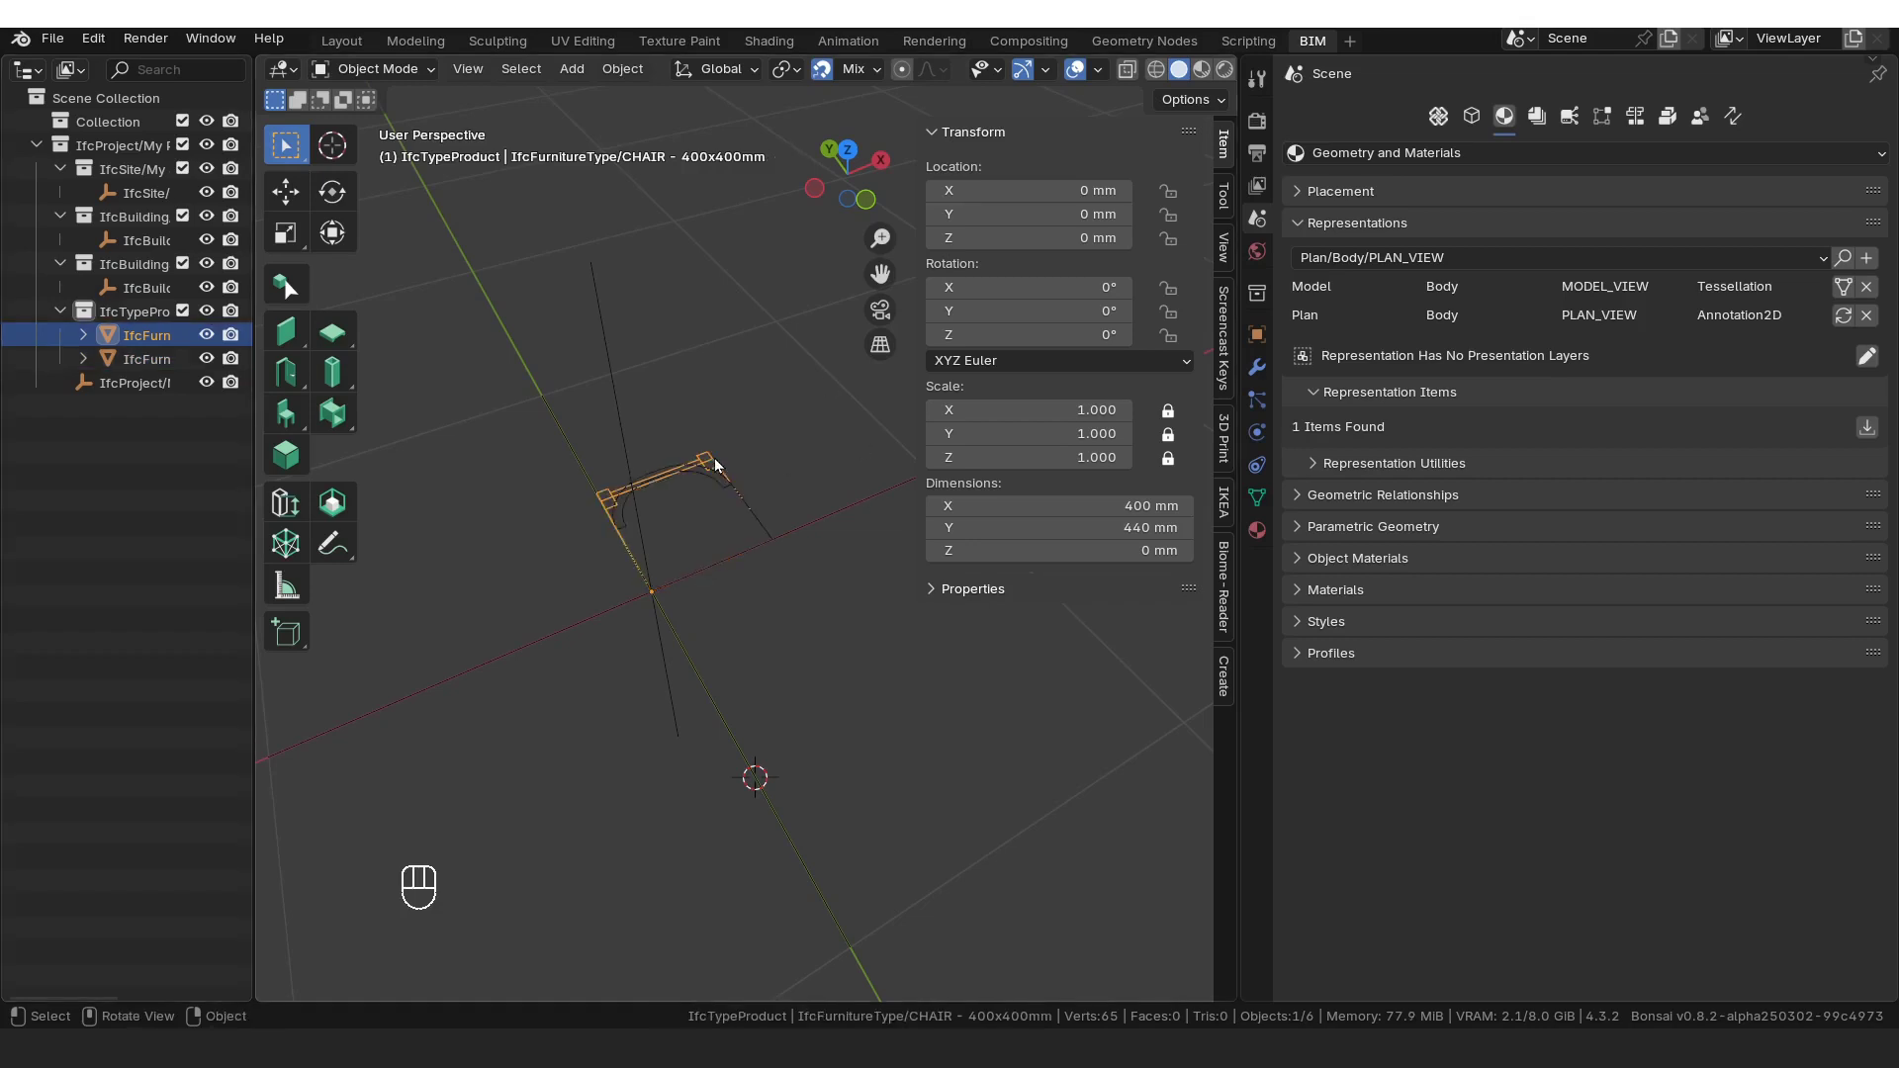
pyautogui.click(1843, 285)
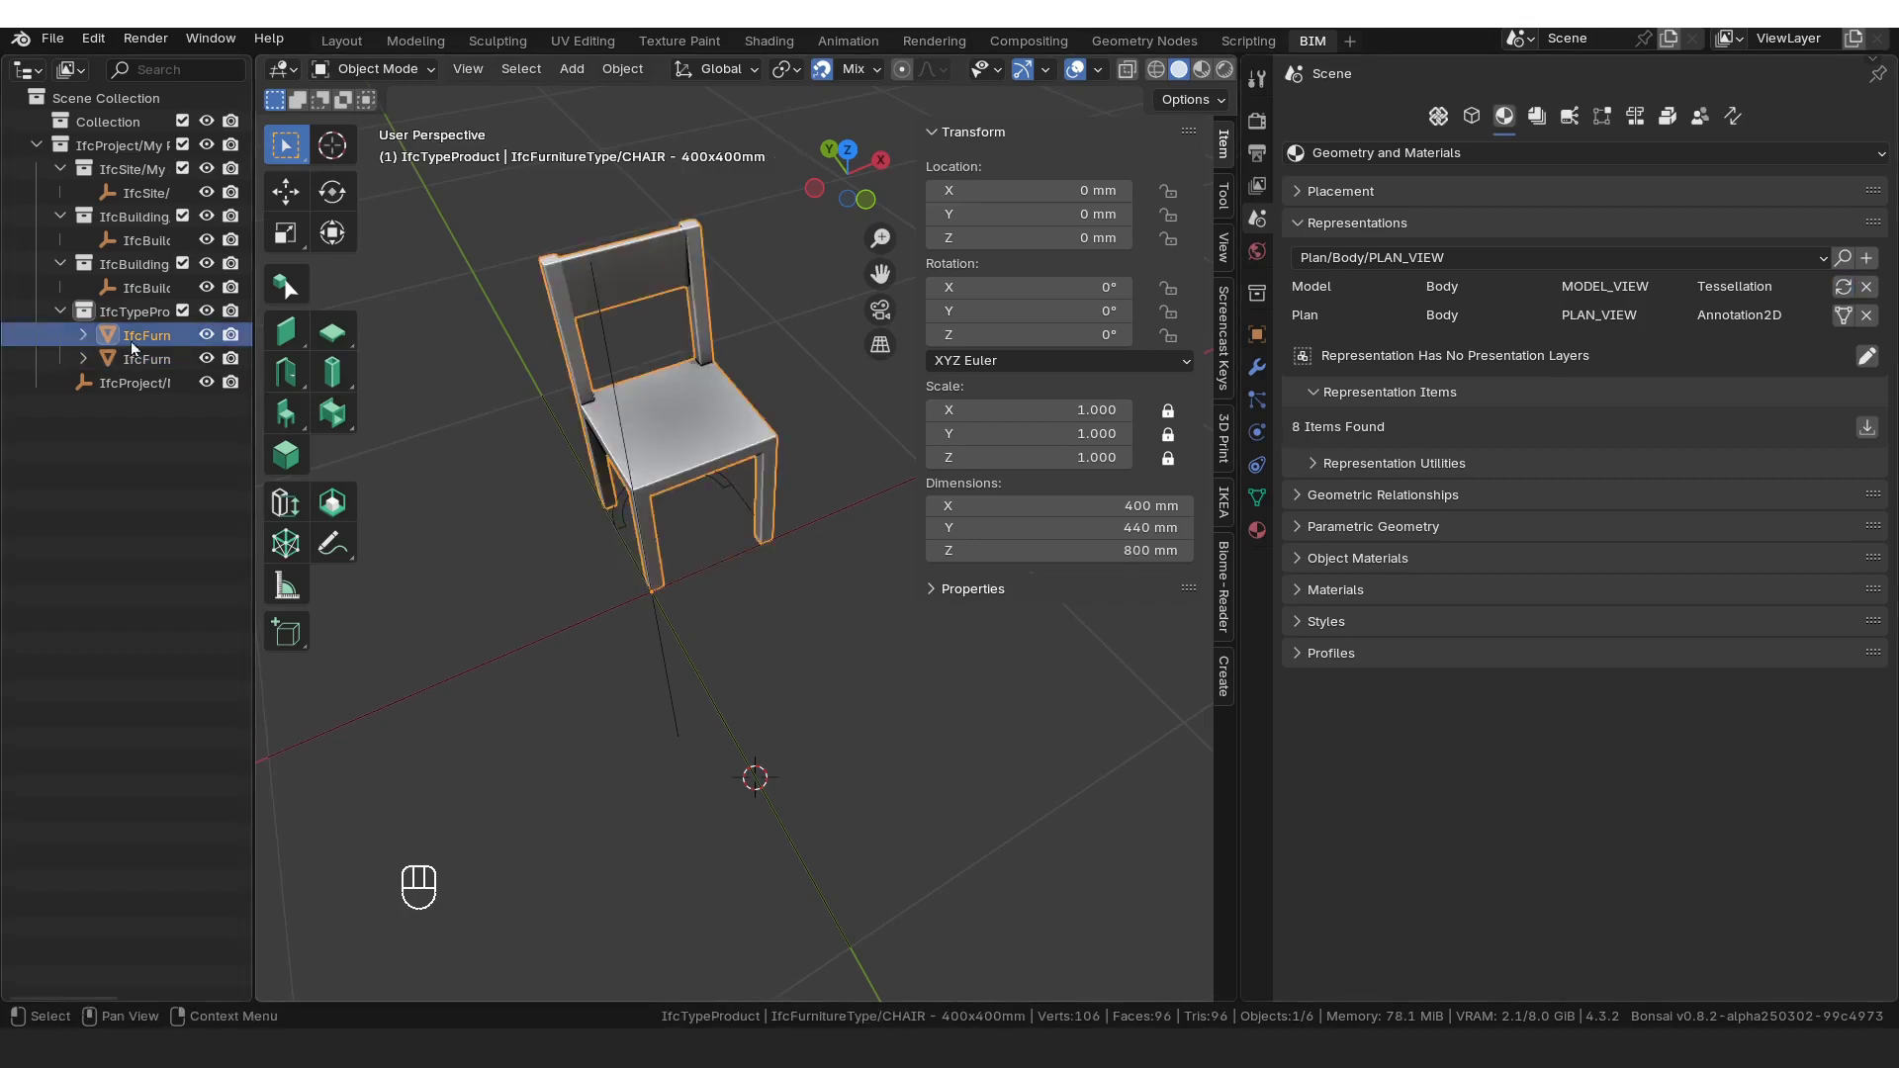
pyautogui.press('h')
# Step: Switch the chair with the drawn plan symbol back to its Model Body representation, activate the furniture type tool and widen the viewport
pyautogui.click(729, 487)
pyautogui.moveTo(750, 555); pyautogui.dragTo(621, 545, button='middle')
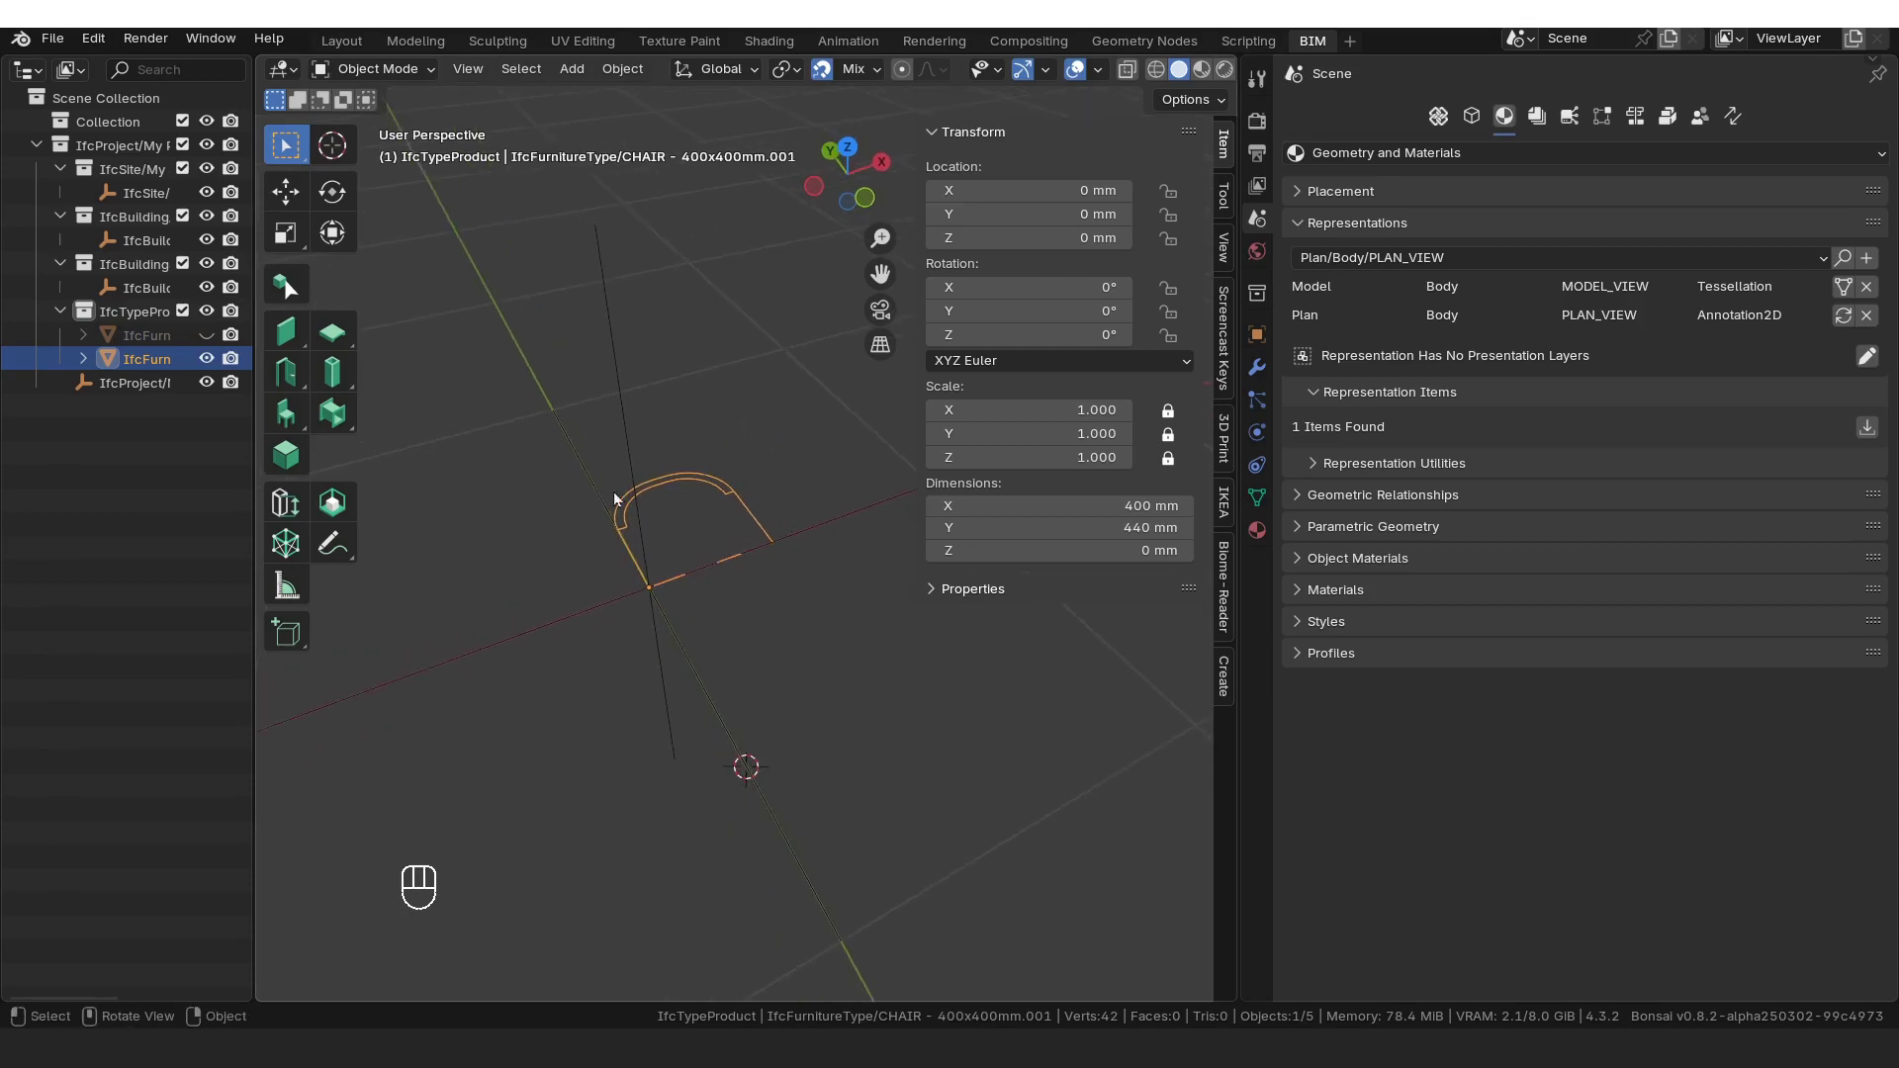
pyautogui.click(1842, 286)
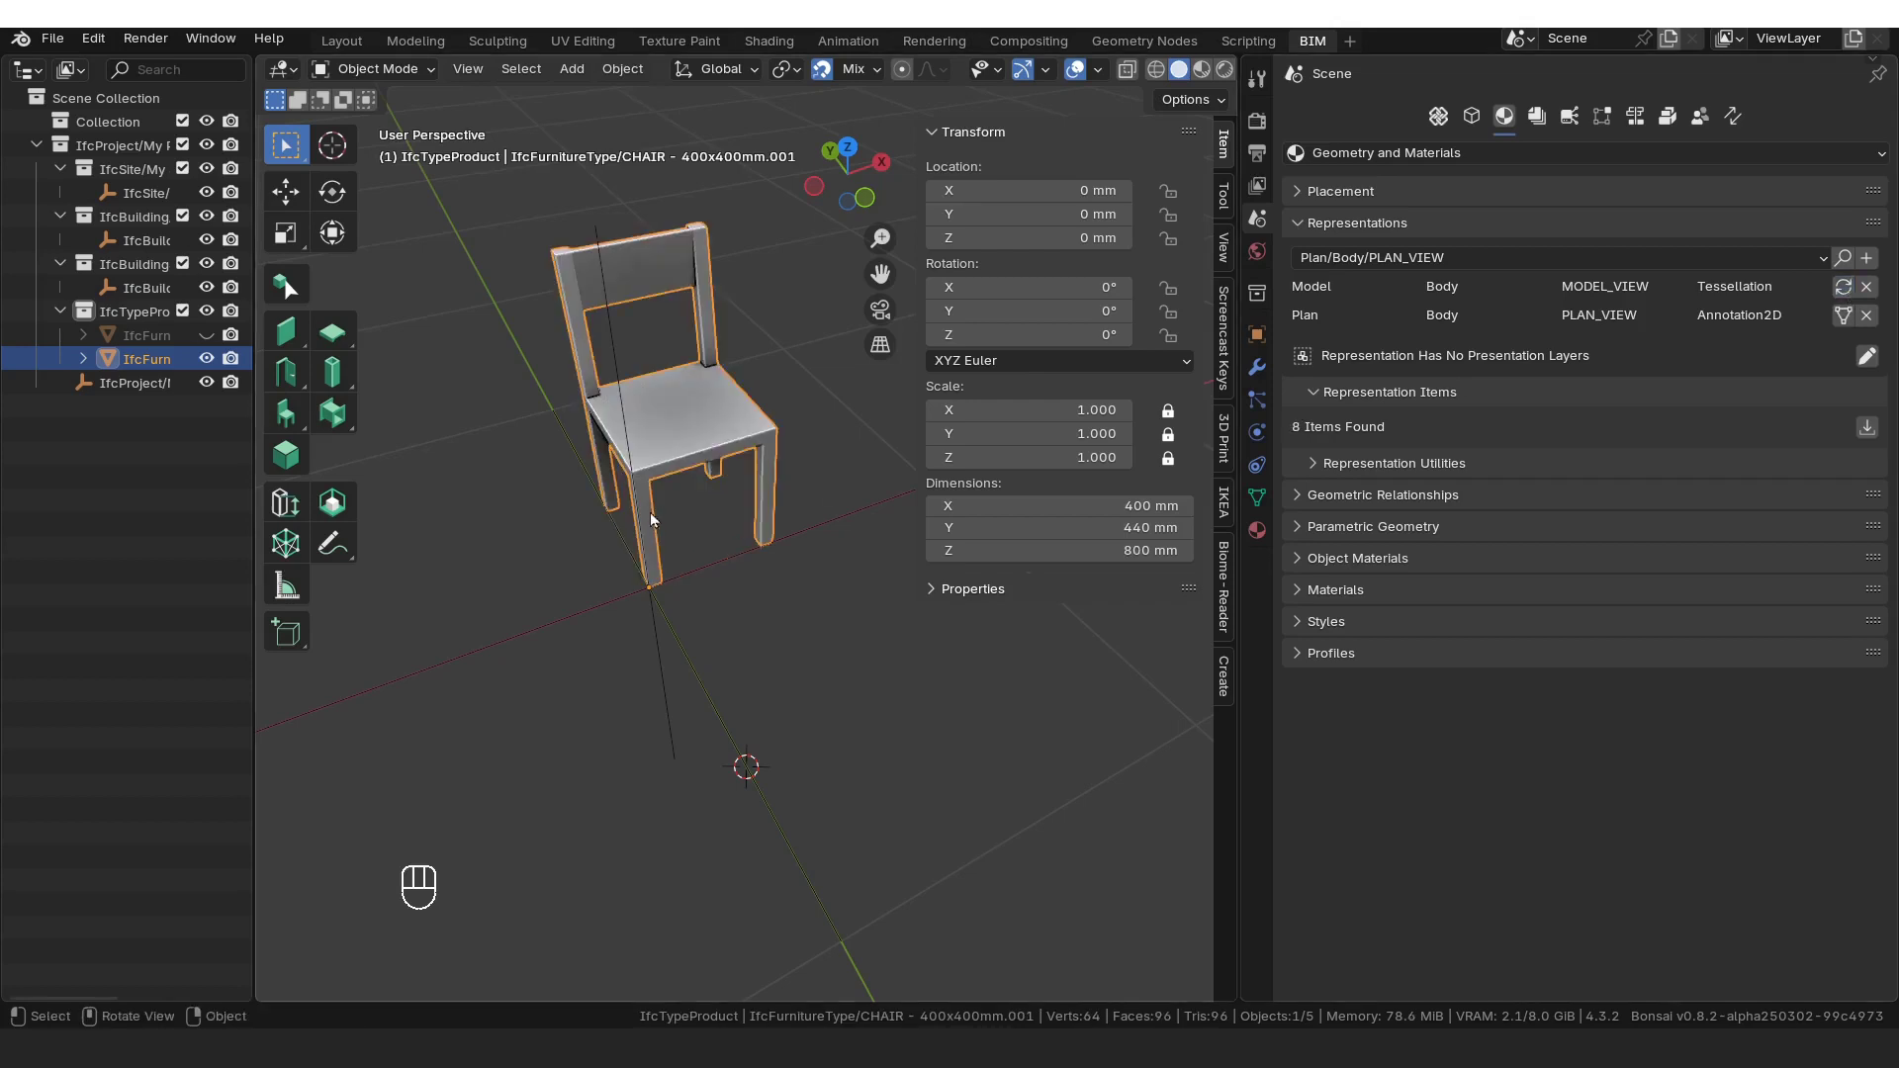
pyautogui.scroll(3, 663, 432)
pyautogui.moveTo(663, 432); pyautogui.dragTo(846, 651, button='middle')
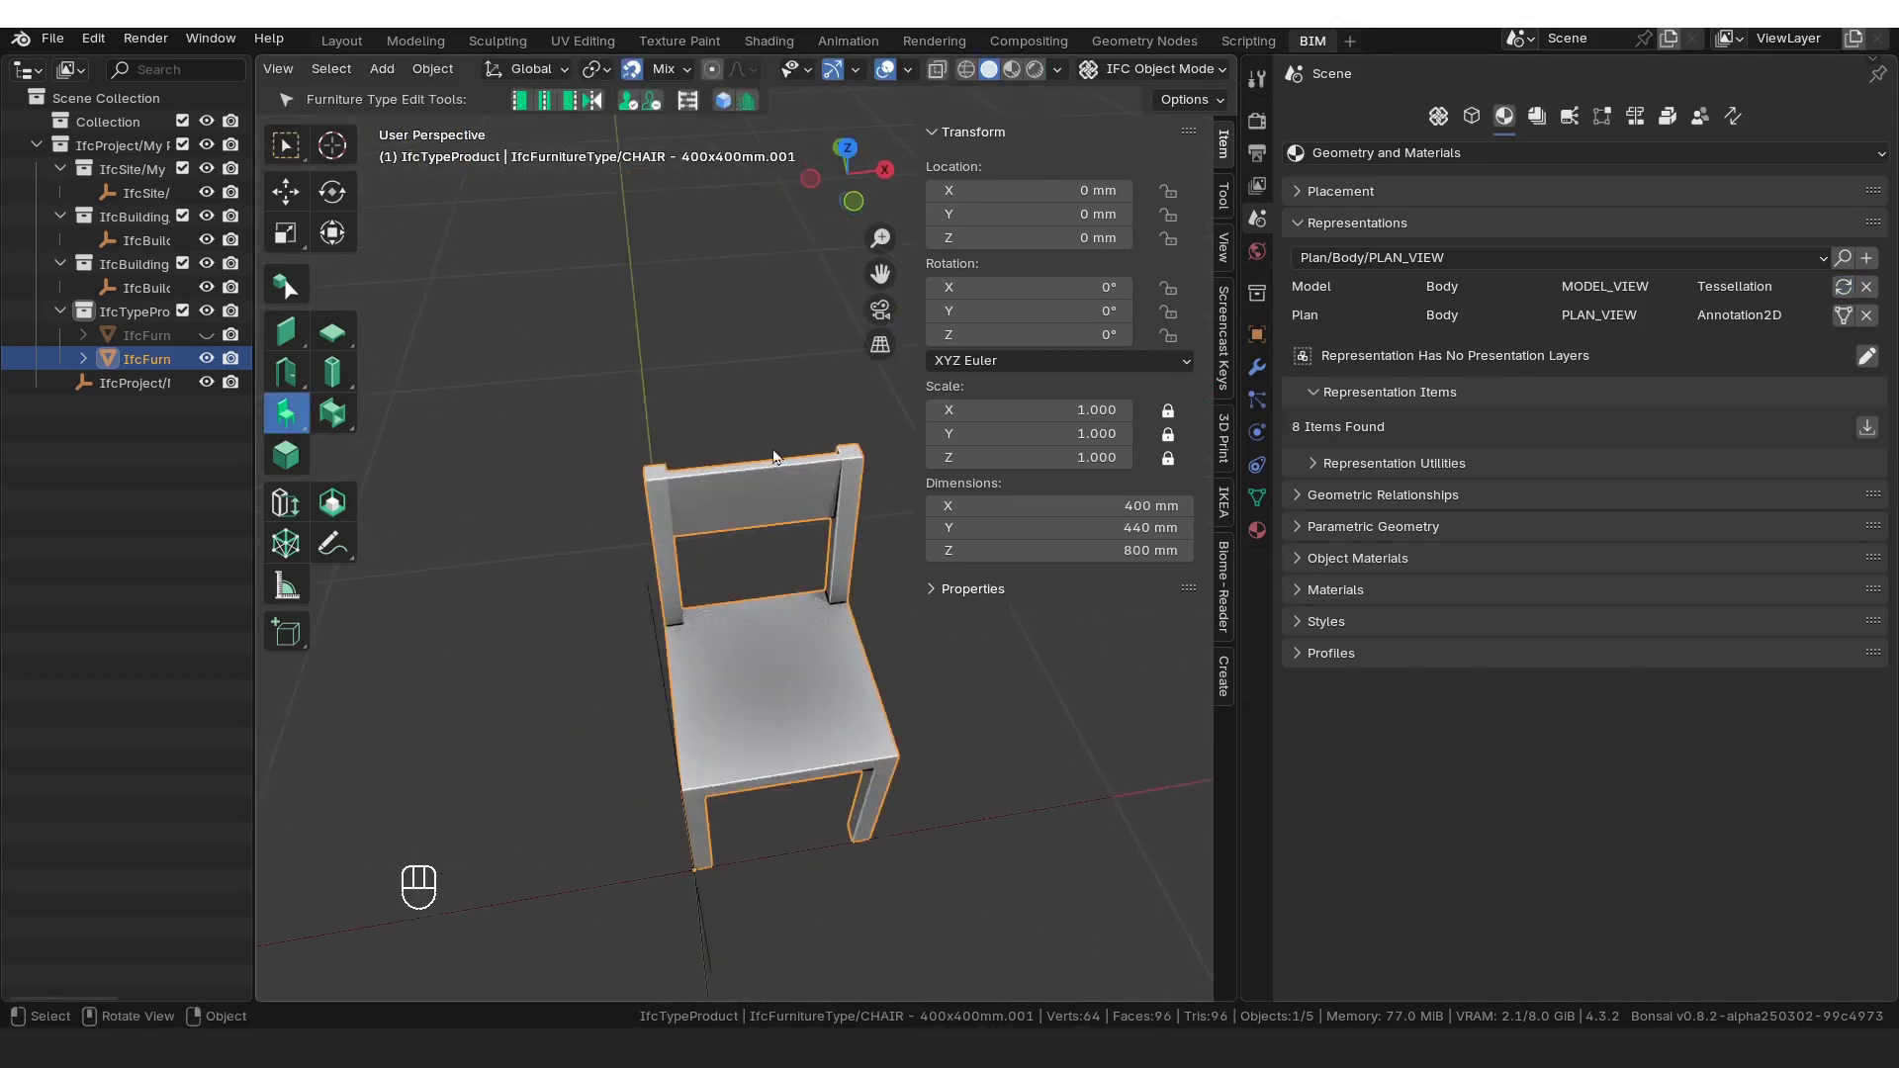
pyautogui.moveTo(734, 748); pyautogui.dragTo(720, 643, button='middle')
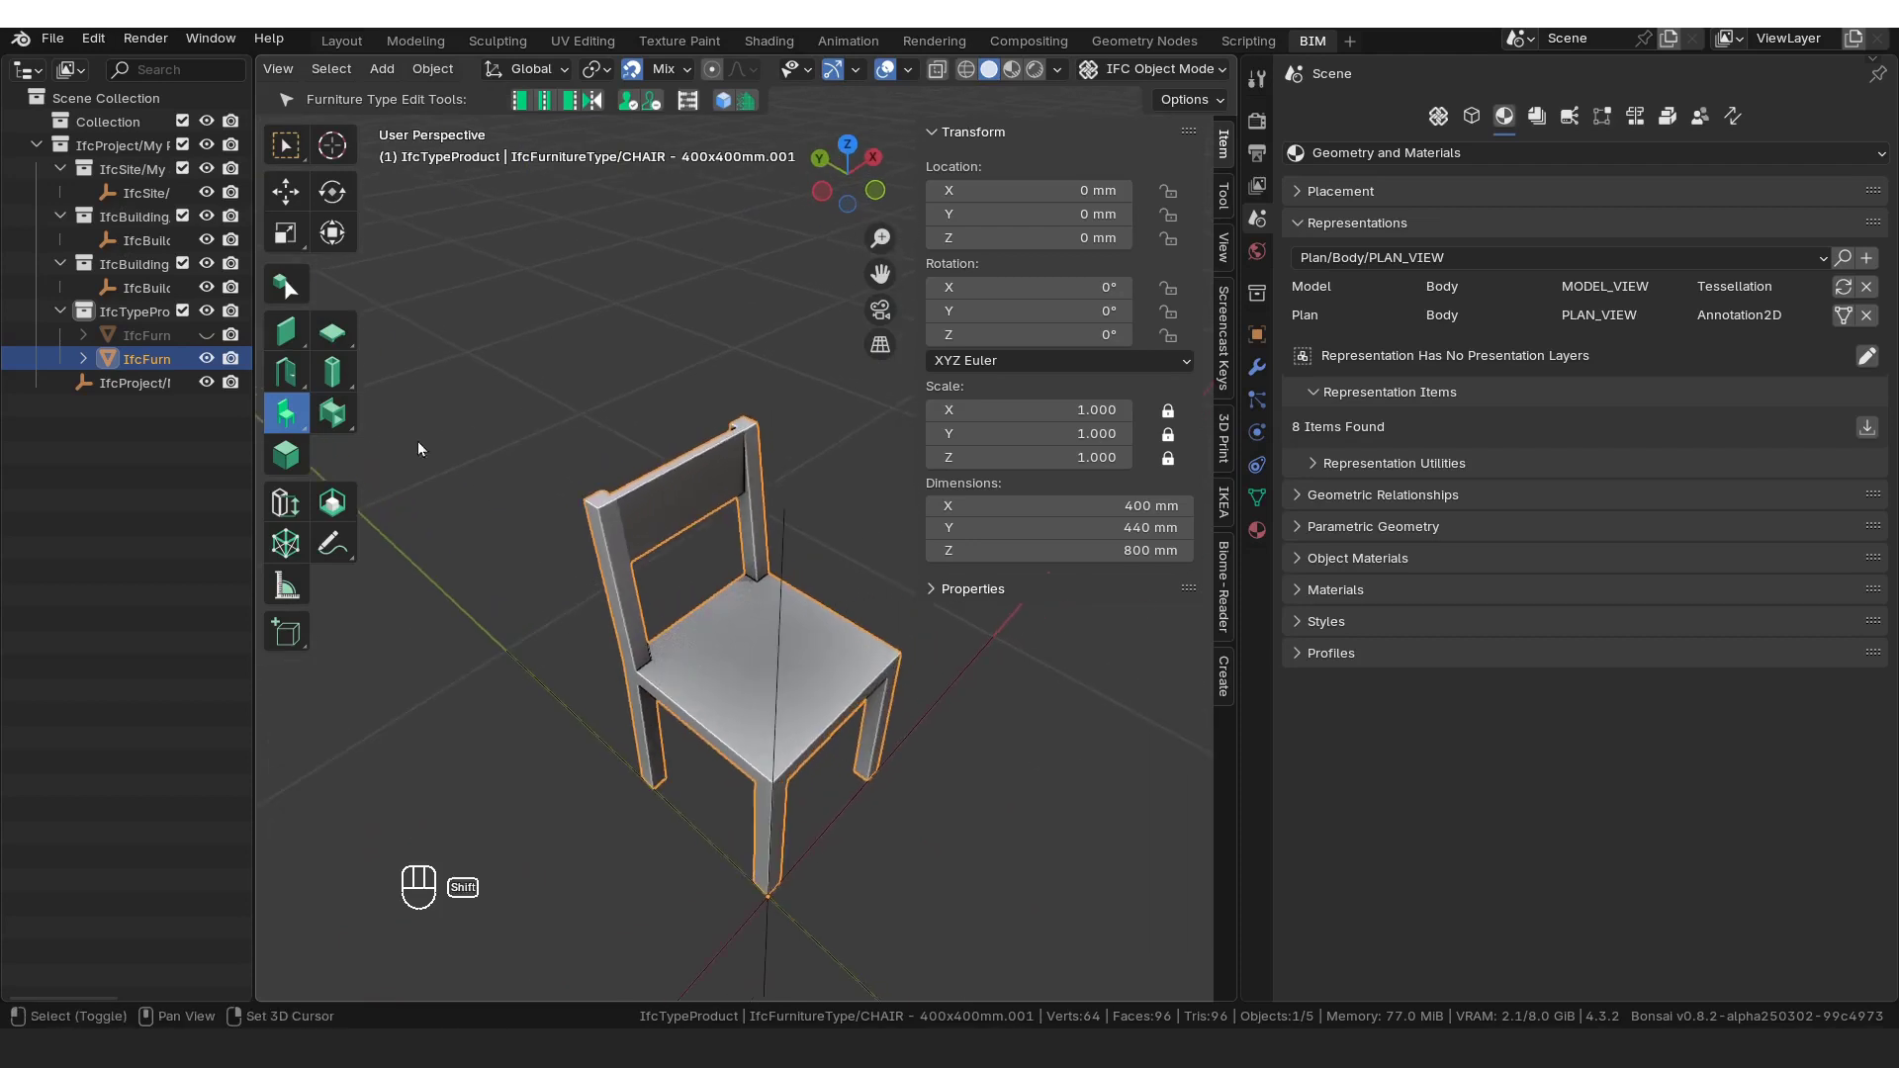
pyautogui.moveTo(259, 343); pyautogui.dragTo(217, 366)
pyautogui.moveTo(647, 494); pyautogui.dragTo(763, 495, button='middle')
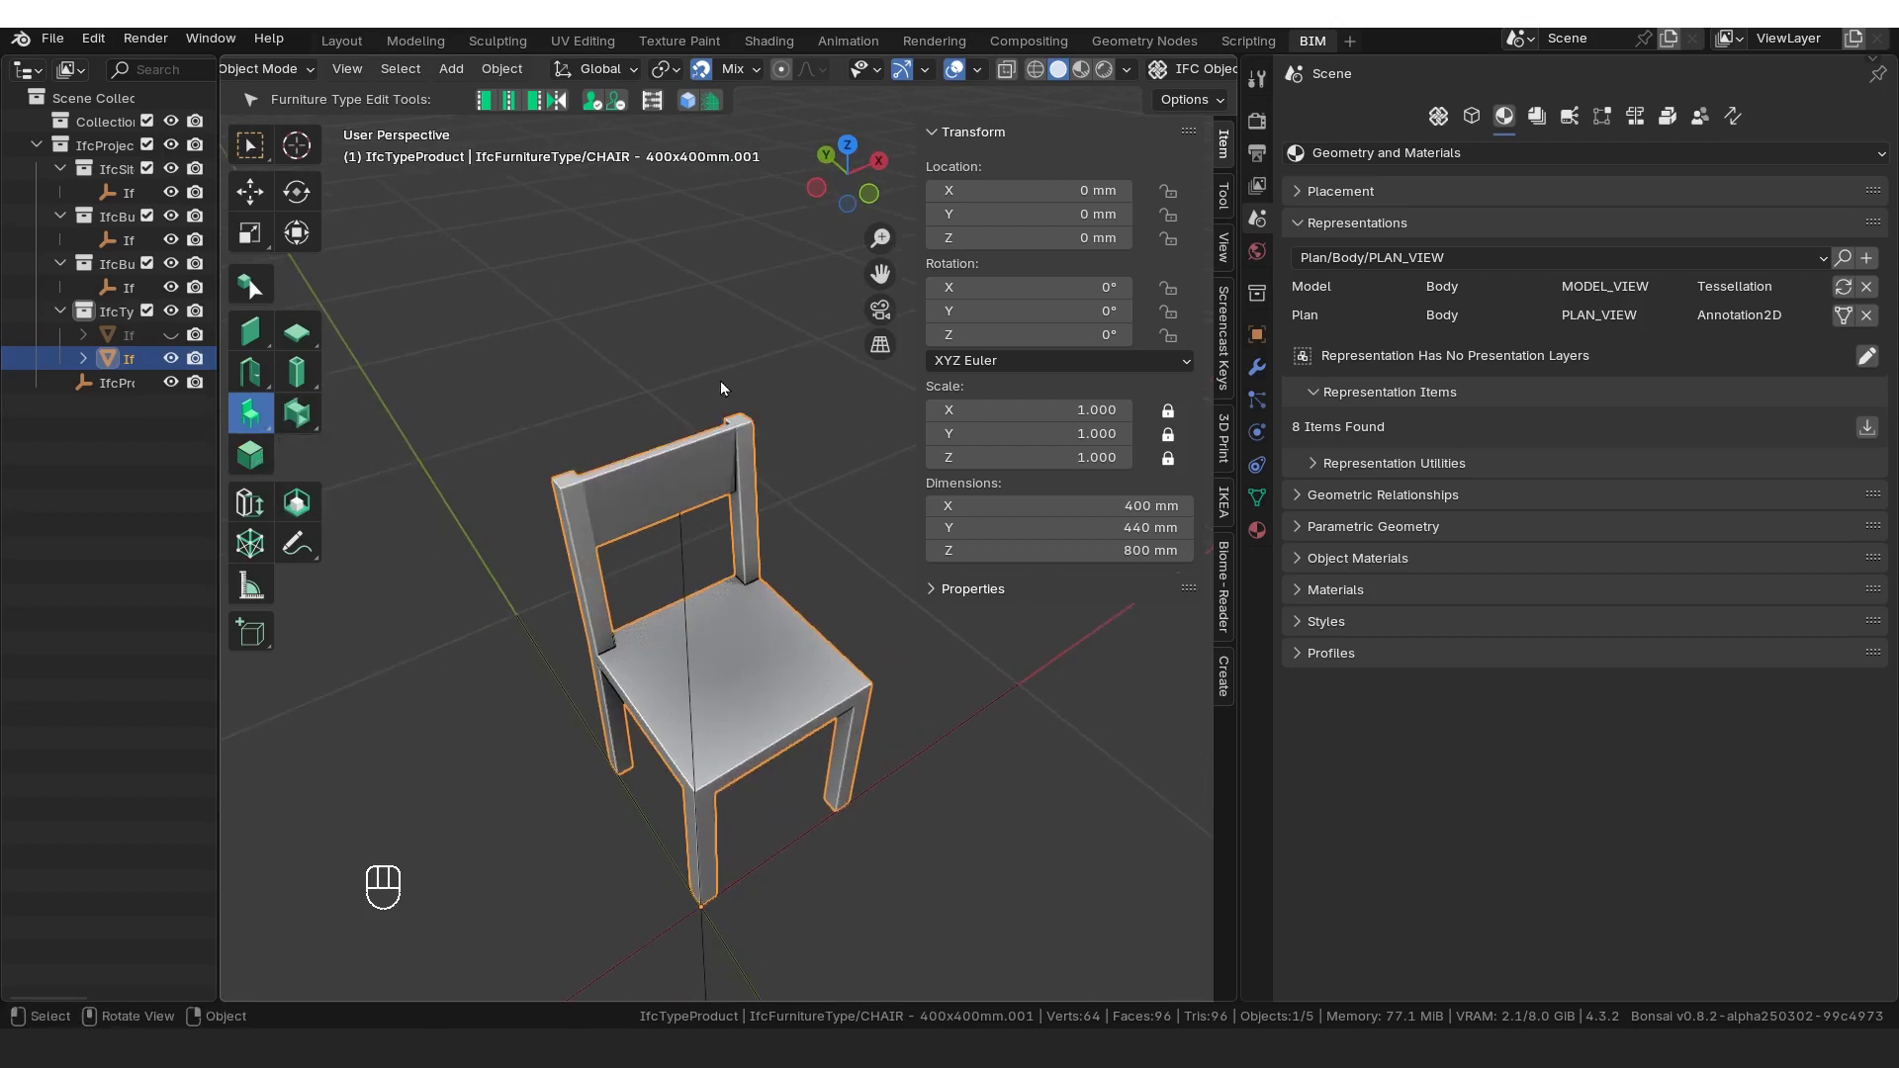
# Step: Enter IFC Item Mode for the chair and pick its seat, backrest and posts individually, finishing on the backrest post at the X 0 side
pyautogui.press('Tab')
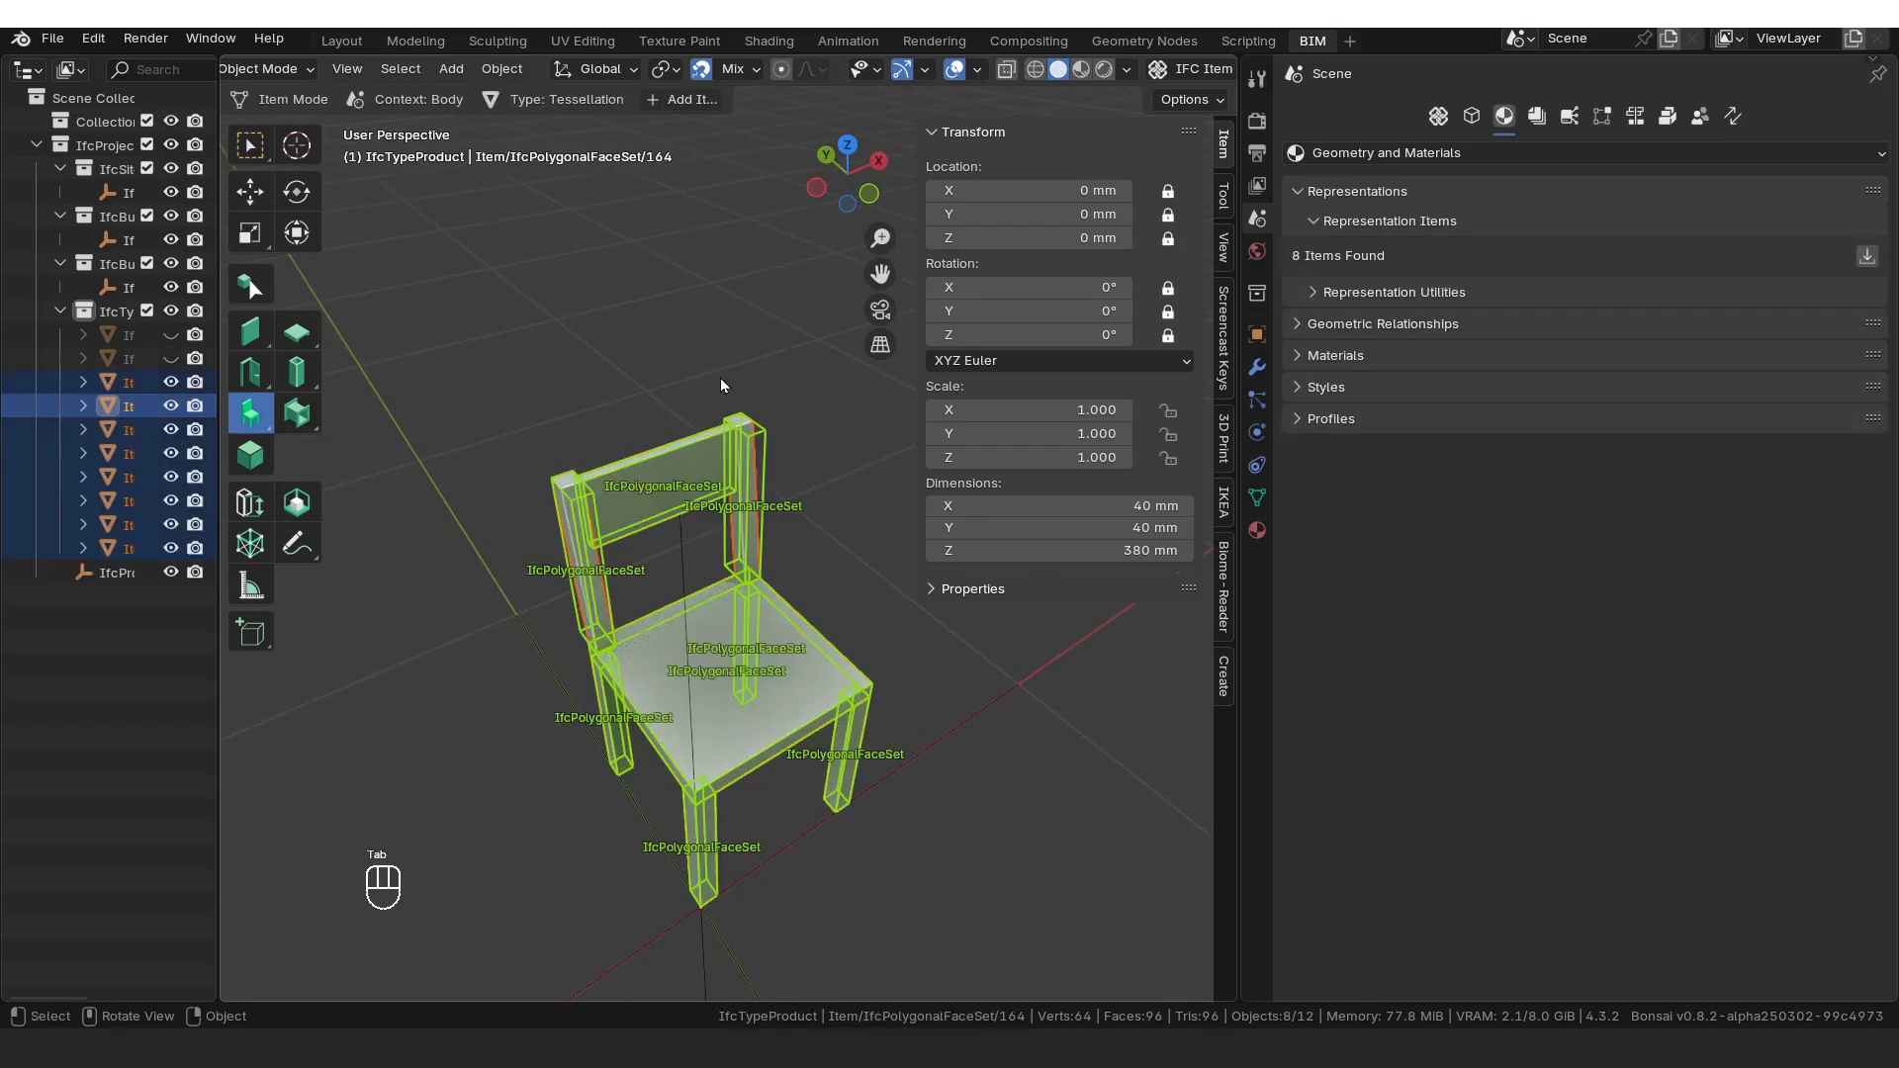
pyautogui.click(1187, 69)
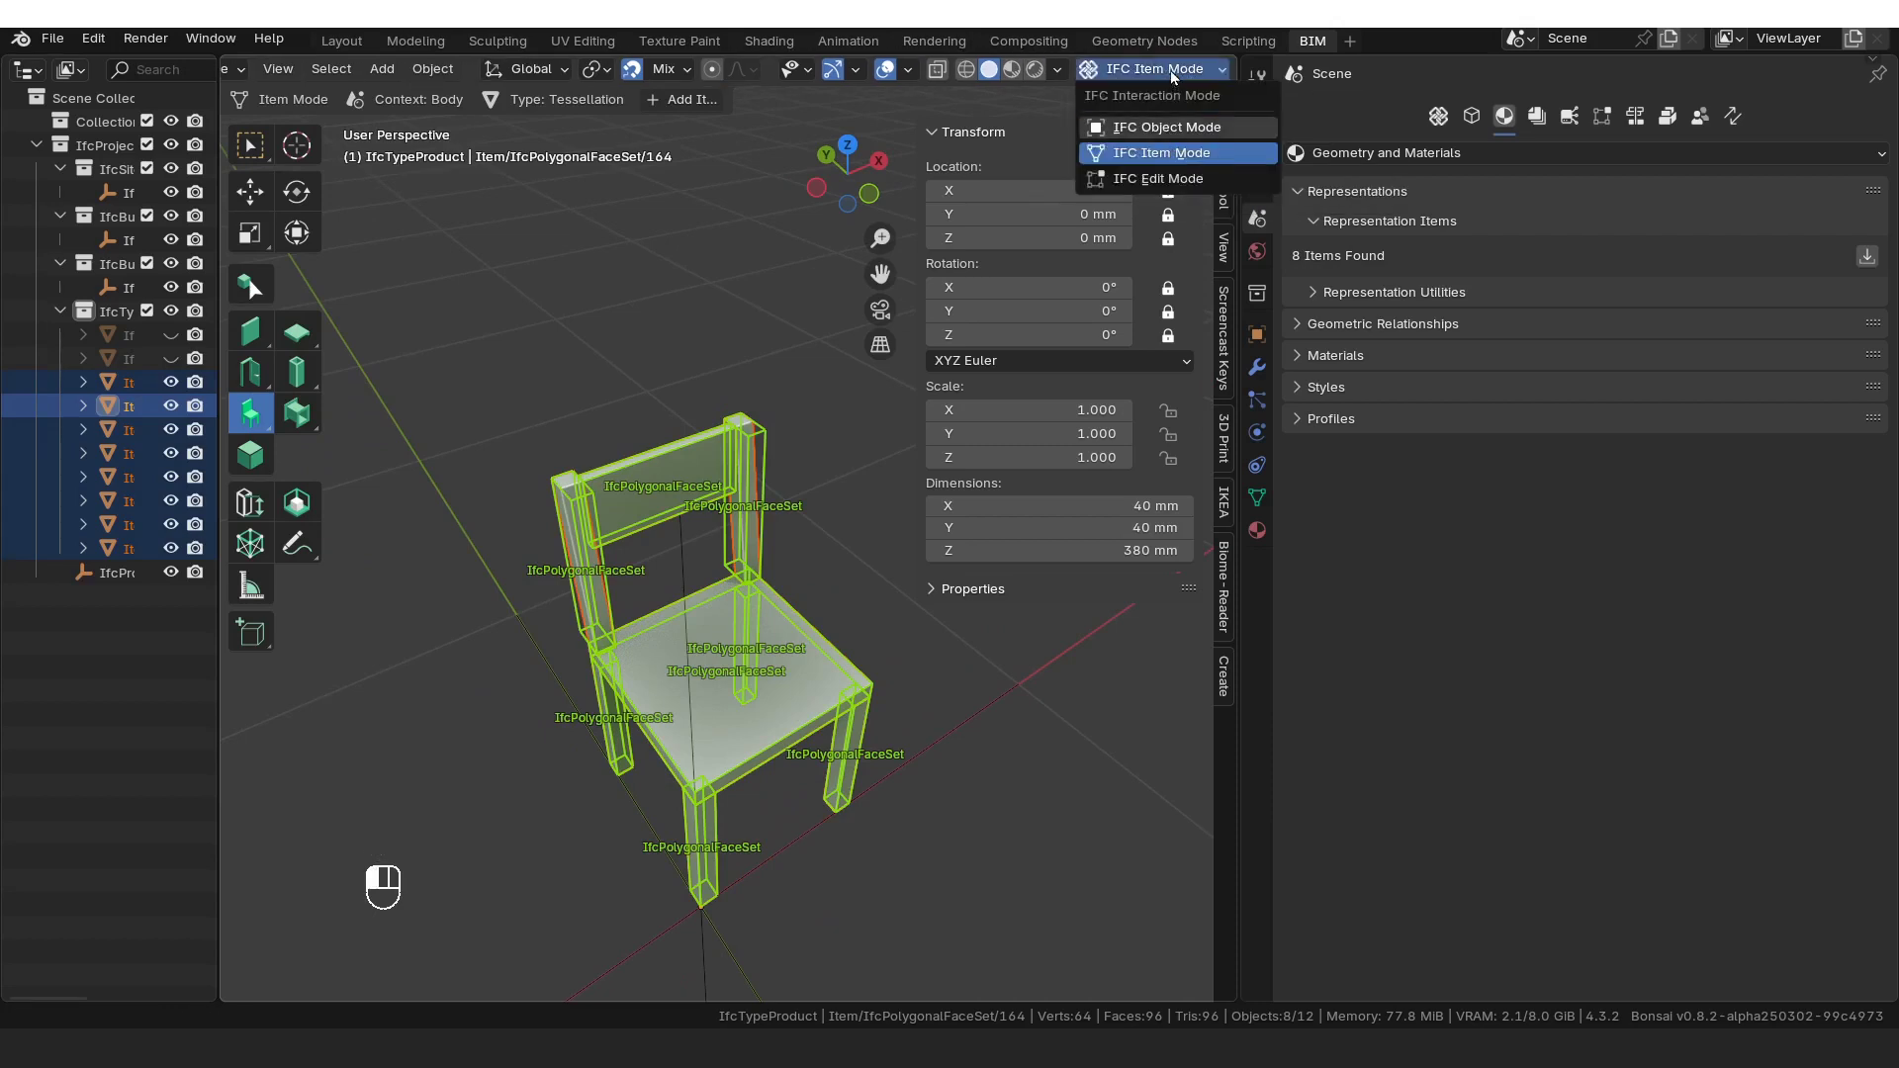
pyautogui.click(1170, 153)
pyautogui.click(656, 482)
pyautogui.click(784, 700)
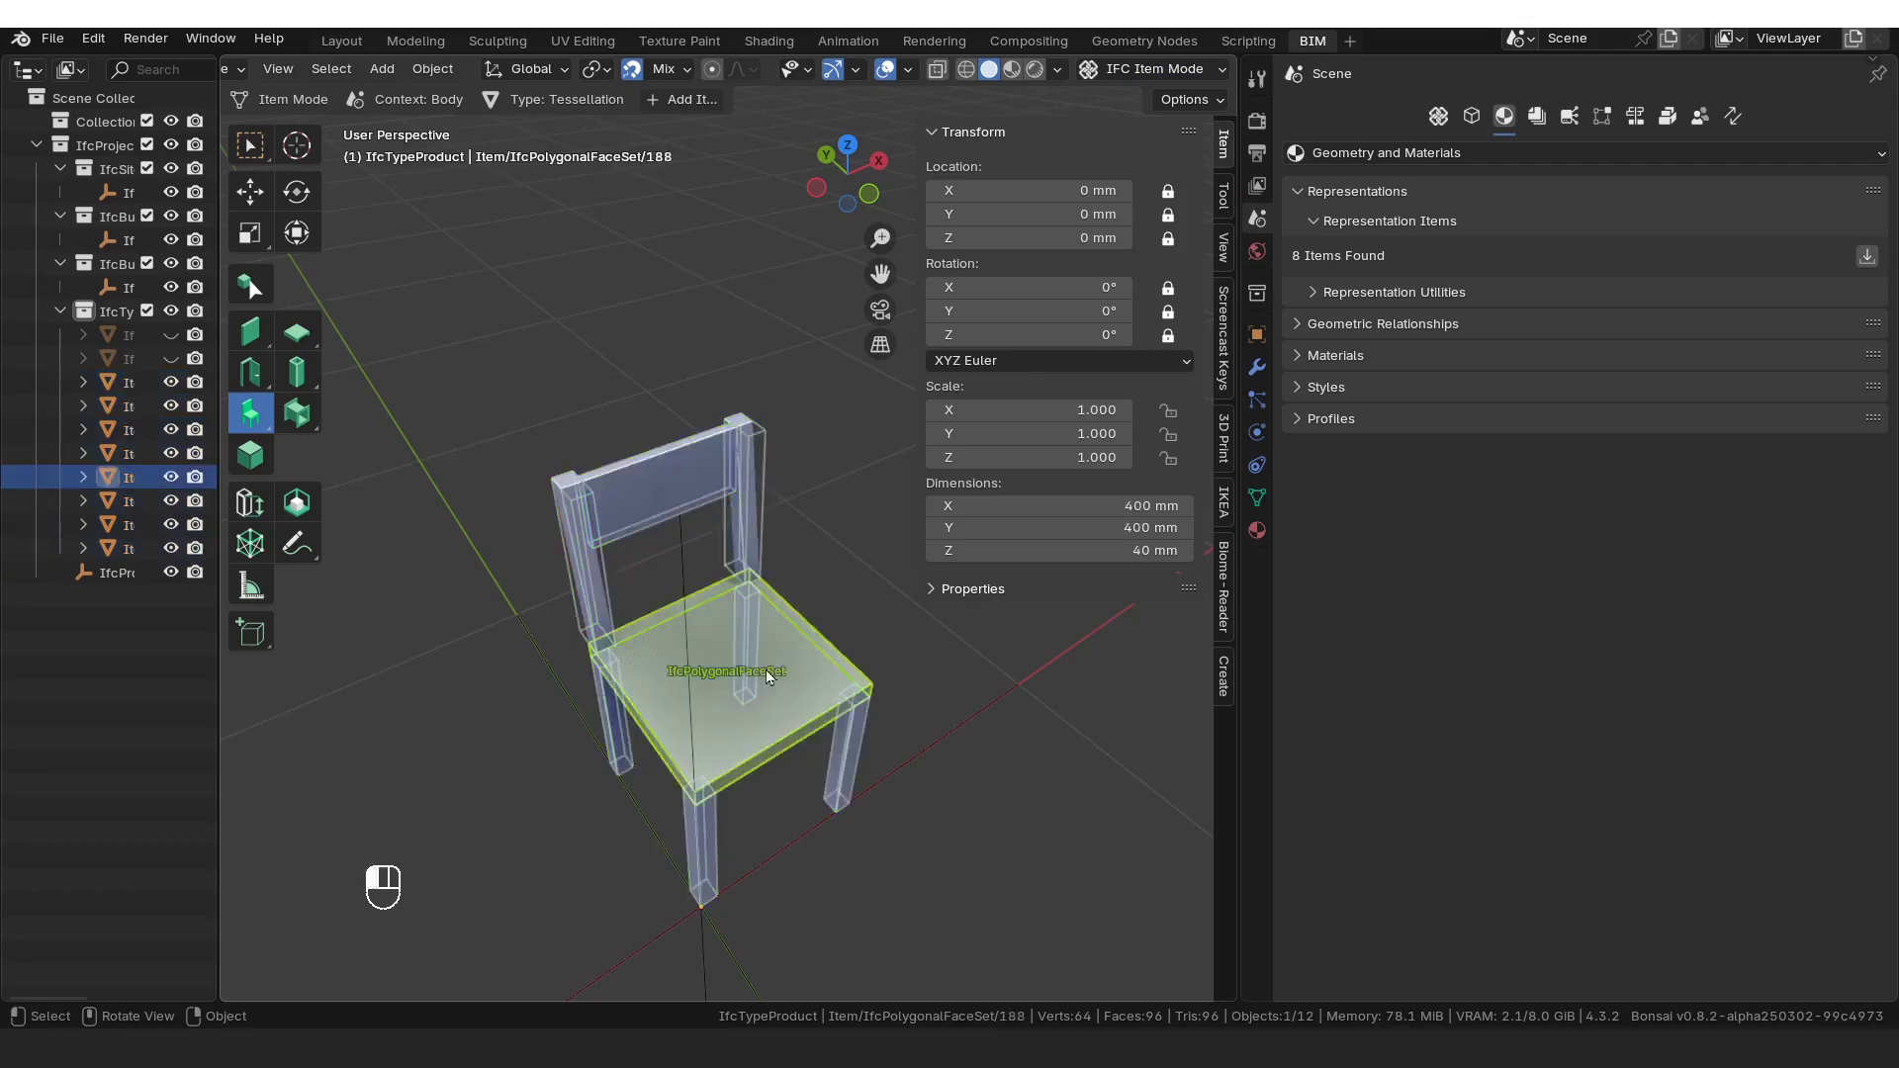
pyautogui.click(752, 495)
pyautogui.click(728, 491)
pyautogui.click(569, 535)
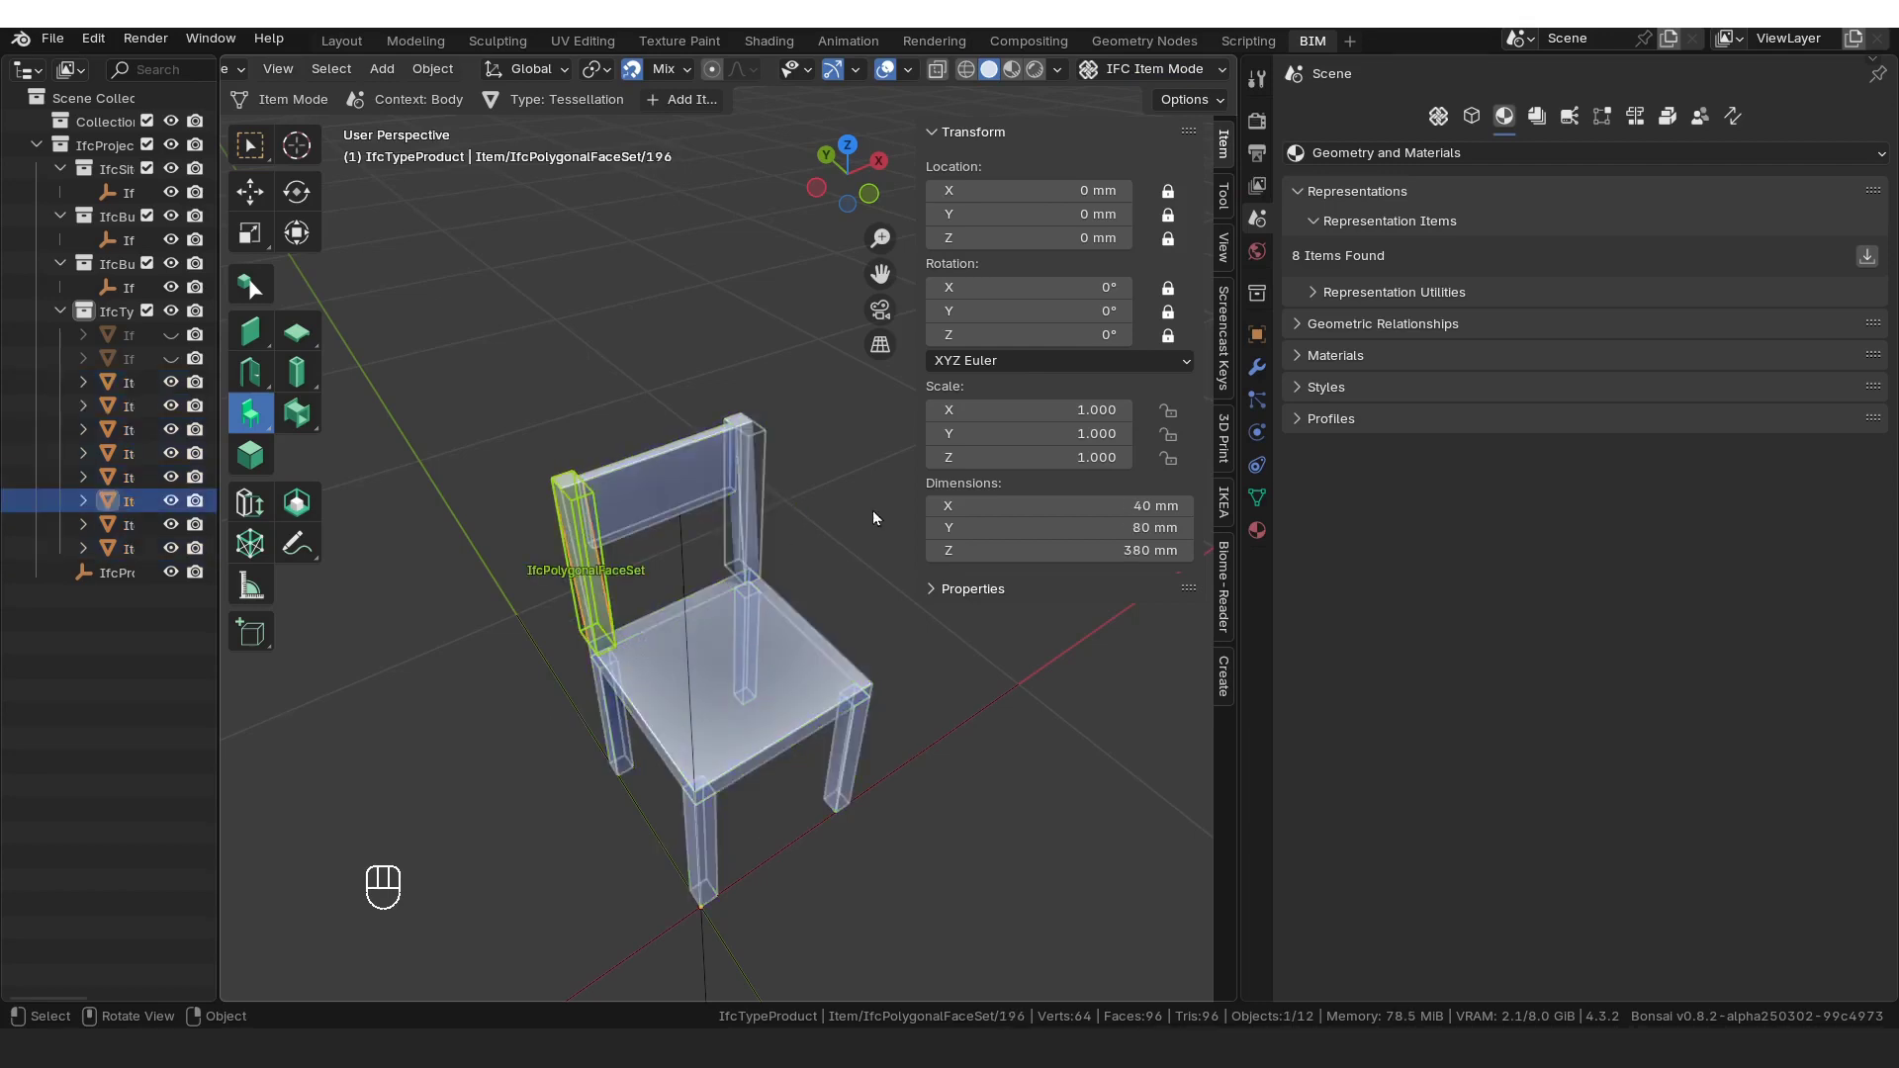
pyautogui.click(703, 490)
pyautogui.click(565, 571)
# Step: Enter IFC Edit Mode on the backrest post and add a loop cut just below the backrest panel, at a slide factor of about 0.197
pyautogui.click(1162, 69)
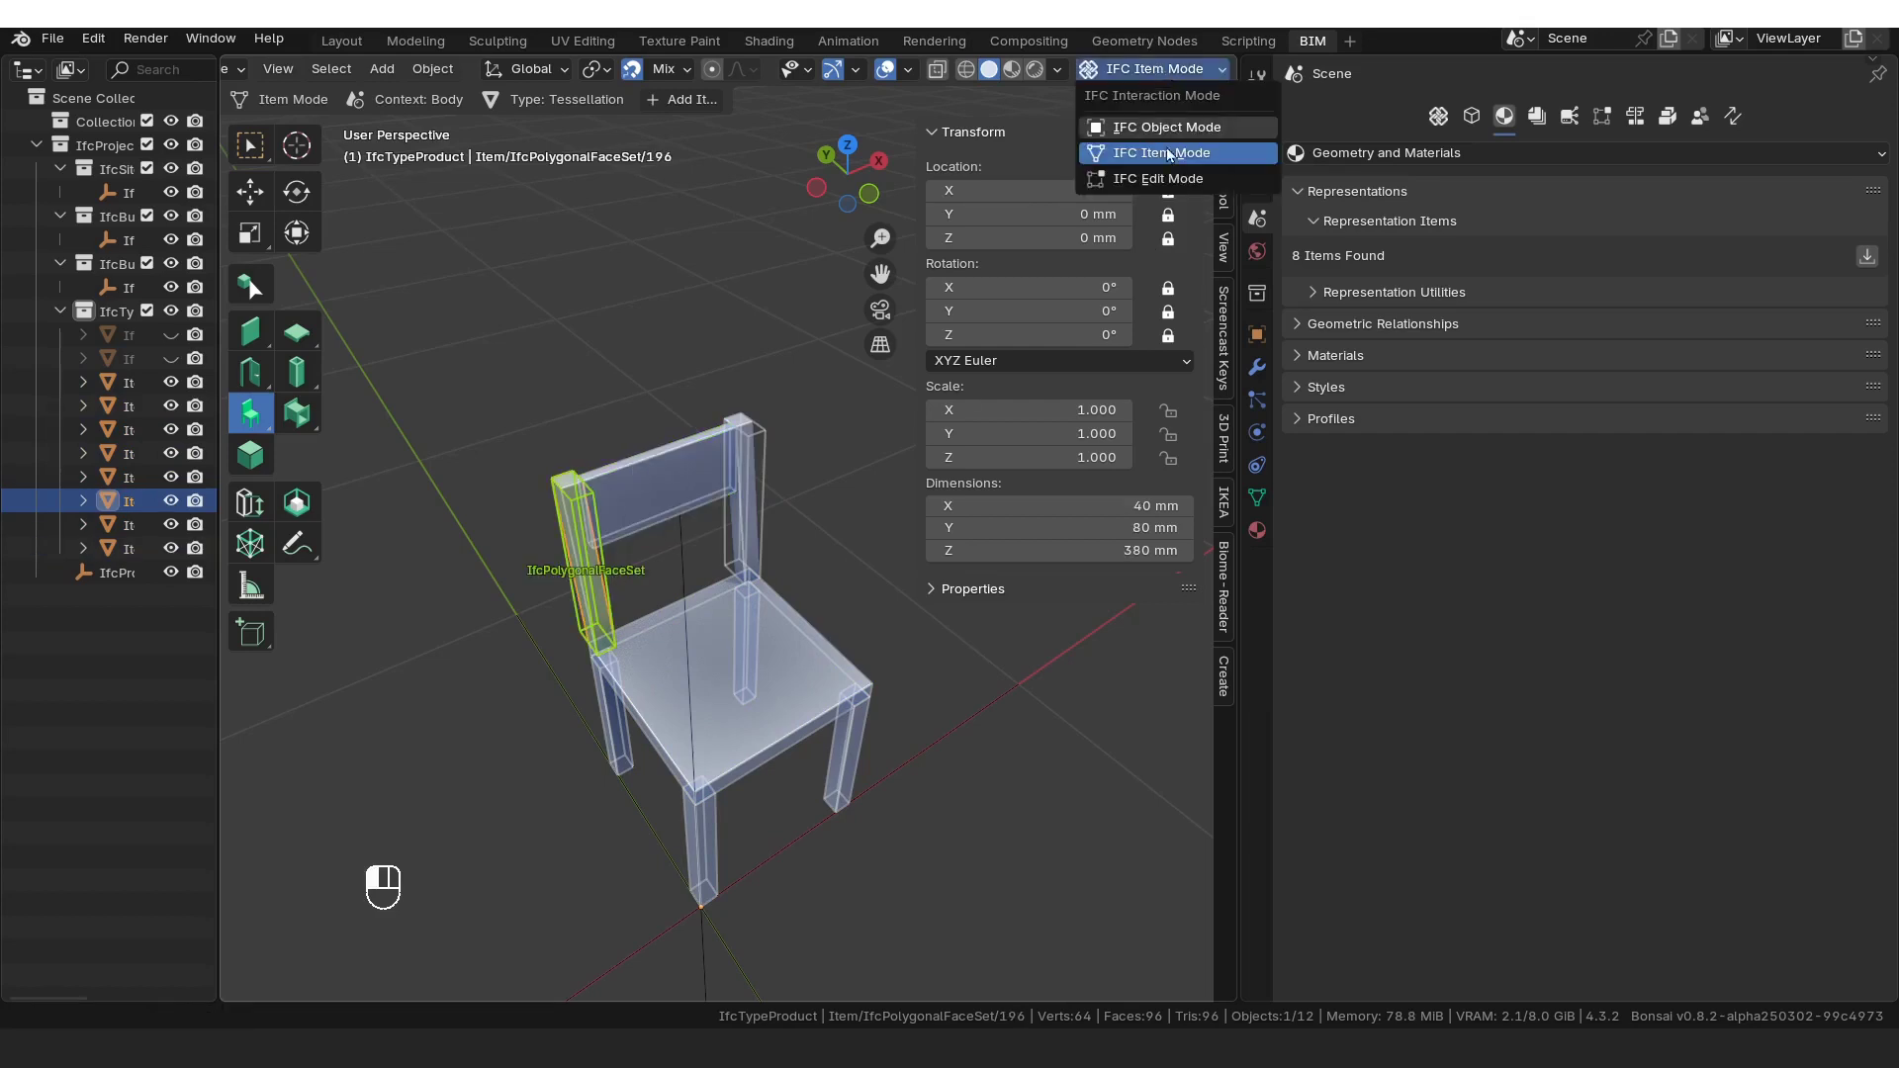
pyautogui.click(1159, 179)
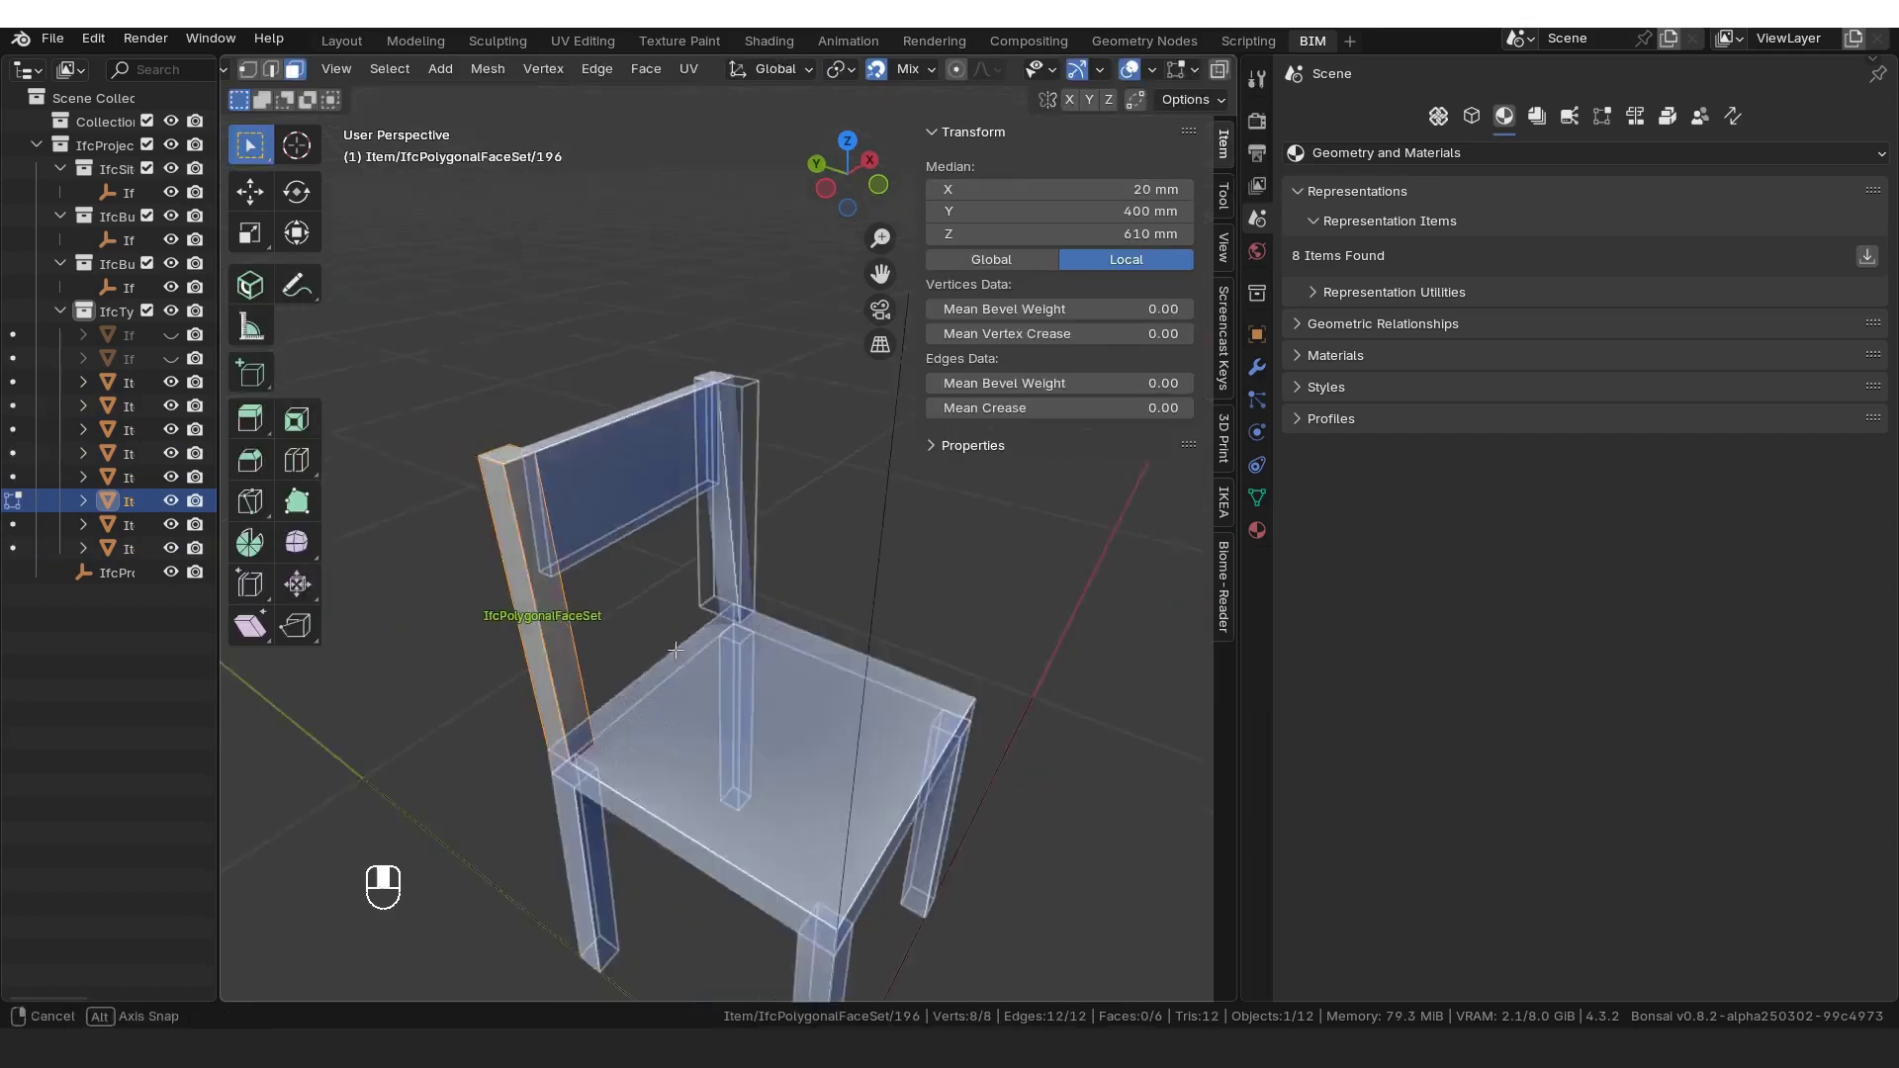
pyautogui.moveTo(627, 605); pyautogui.dragTo(566, 568, button='middle')
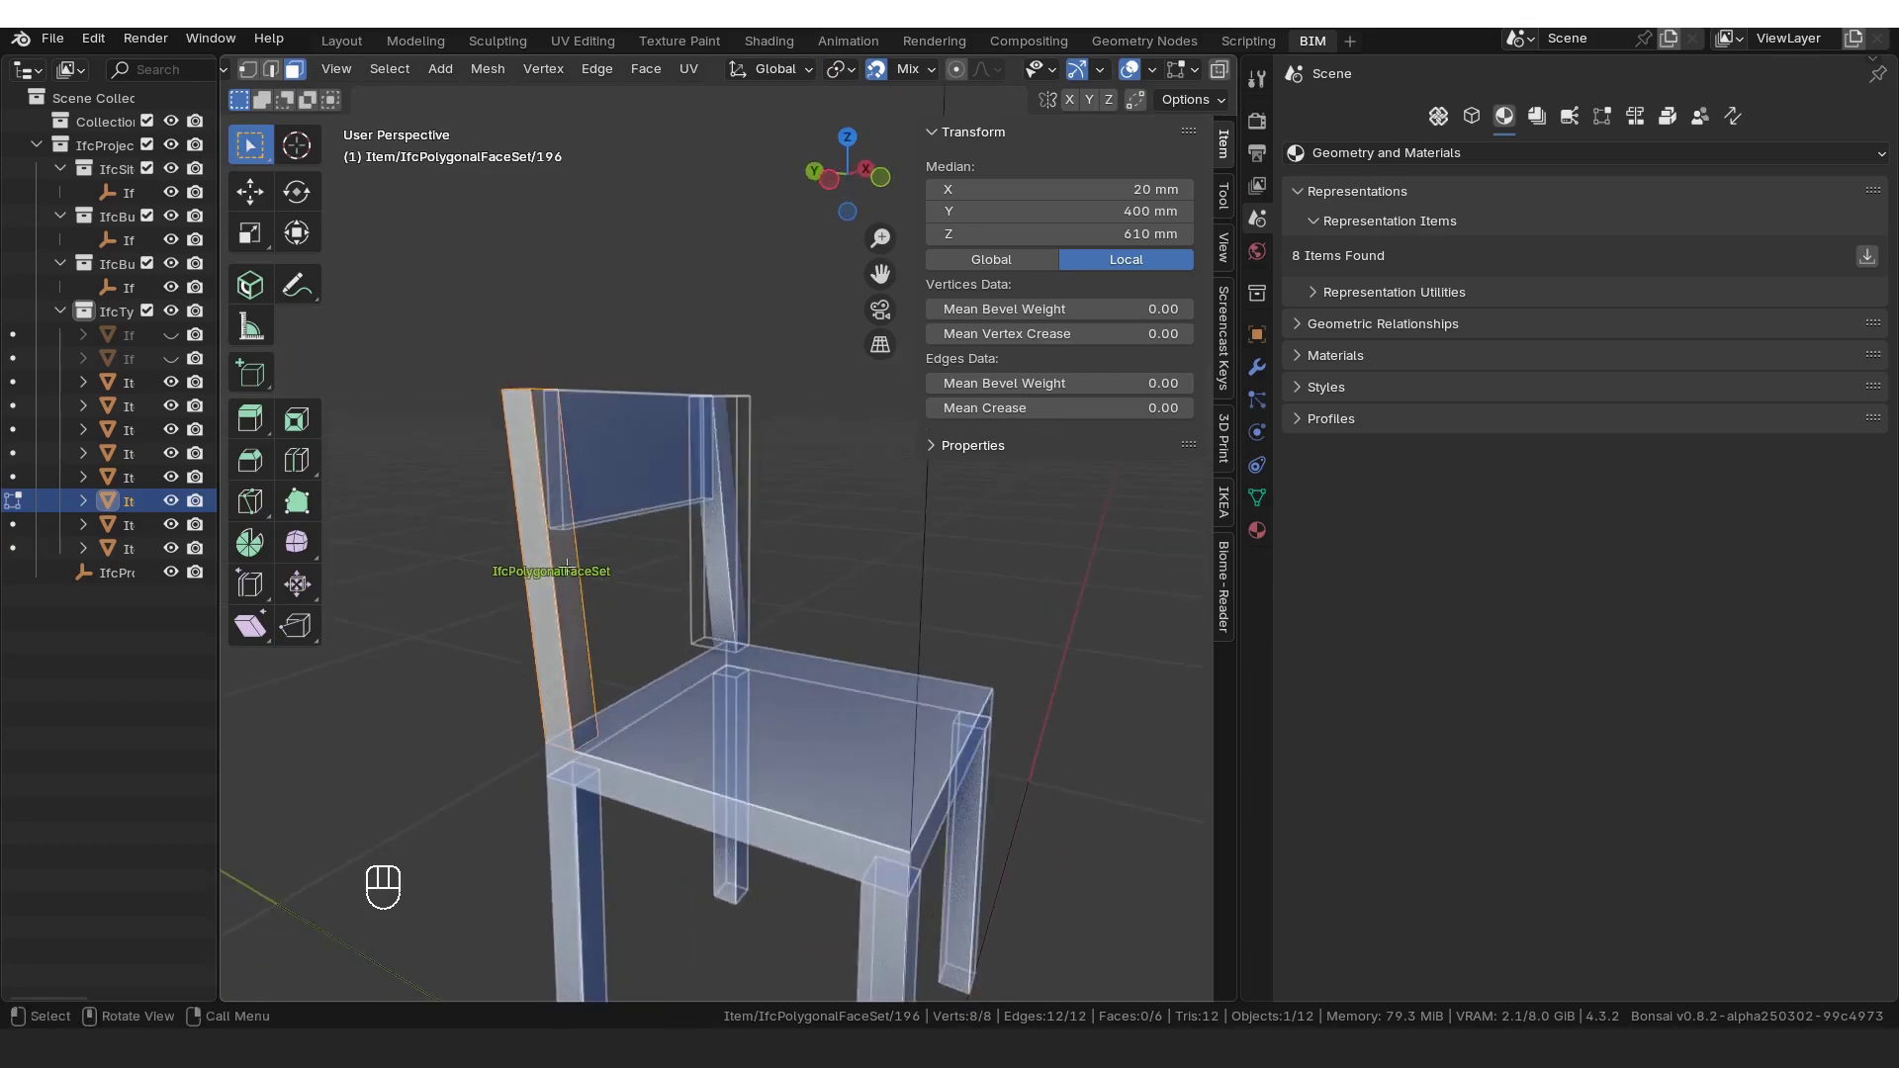
pyautogui.hotkey('ctrl', 'r')
pyautogui.click(559, 539)
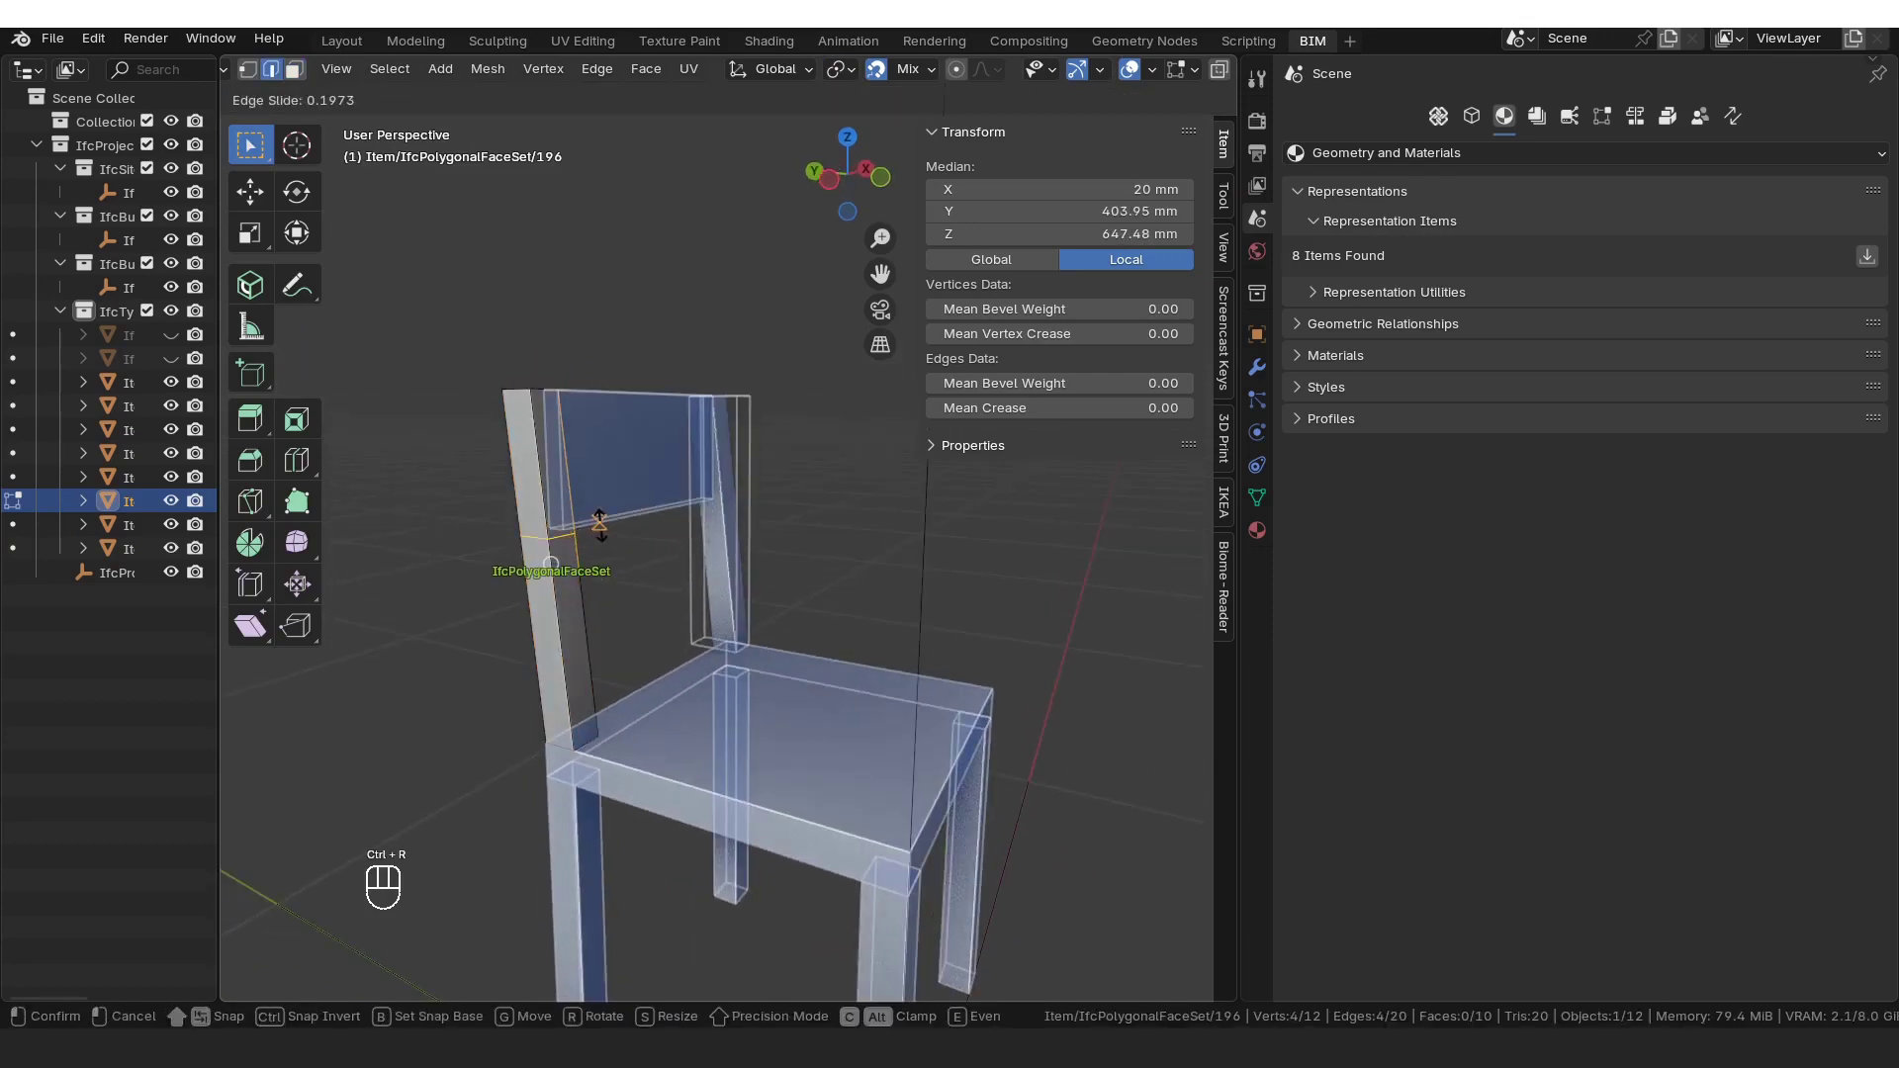
pyautogui.click(600, 525)
pyautogui.moveTo(600, 526); pyautogui.dragTo(593, 554, button='middle')
# Step: Add a second loop cut to the post, slid fully onto the first at factor 1, and move it -40 mm along Z
pyautogui.hotkey('ctrl', 'r')
pyautogui.click(596, 569)
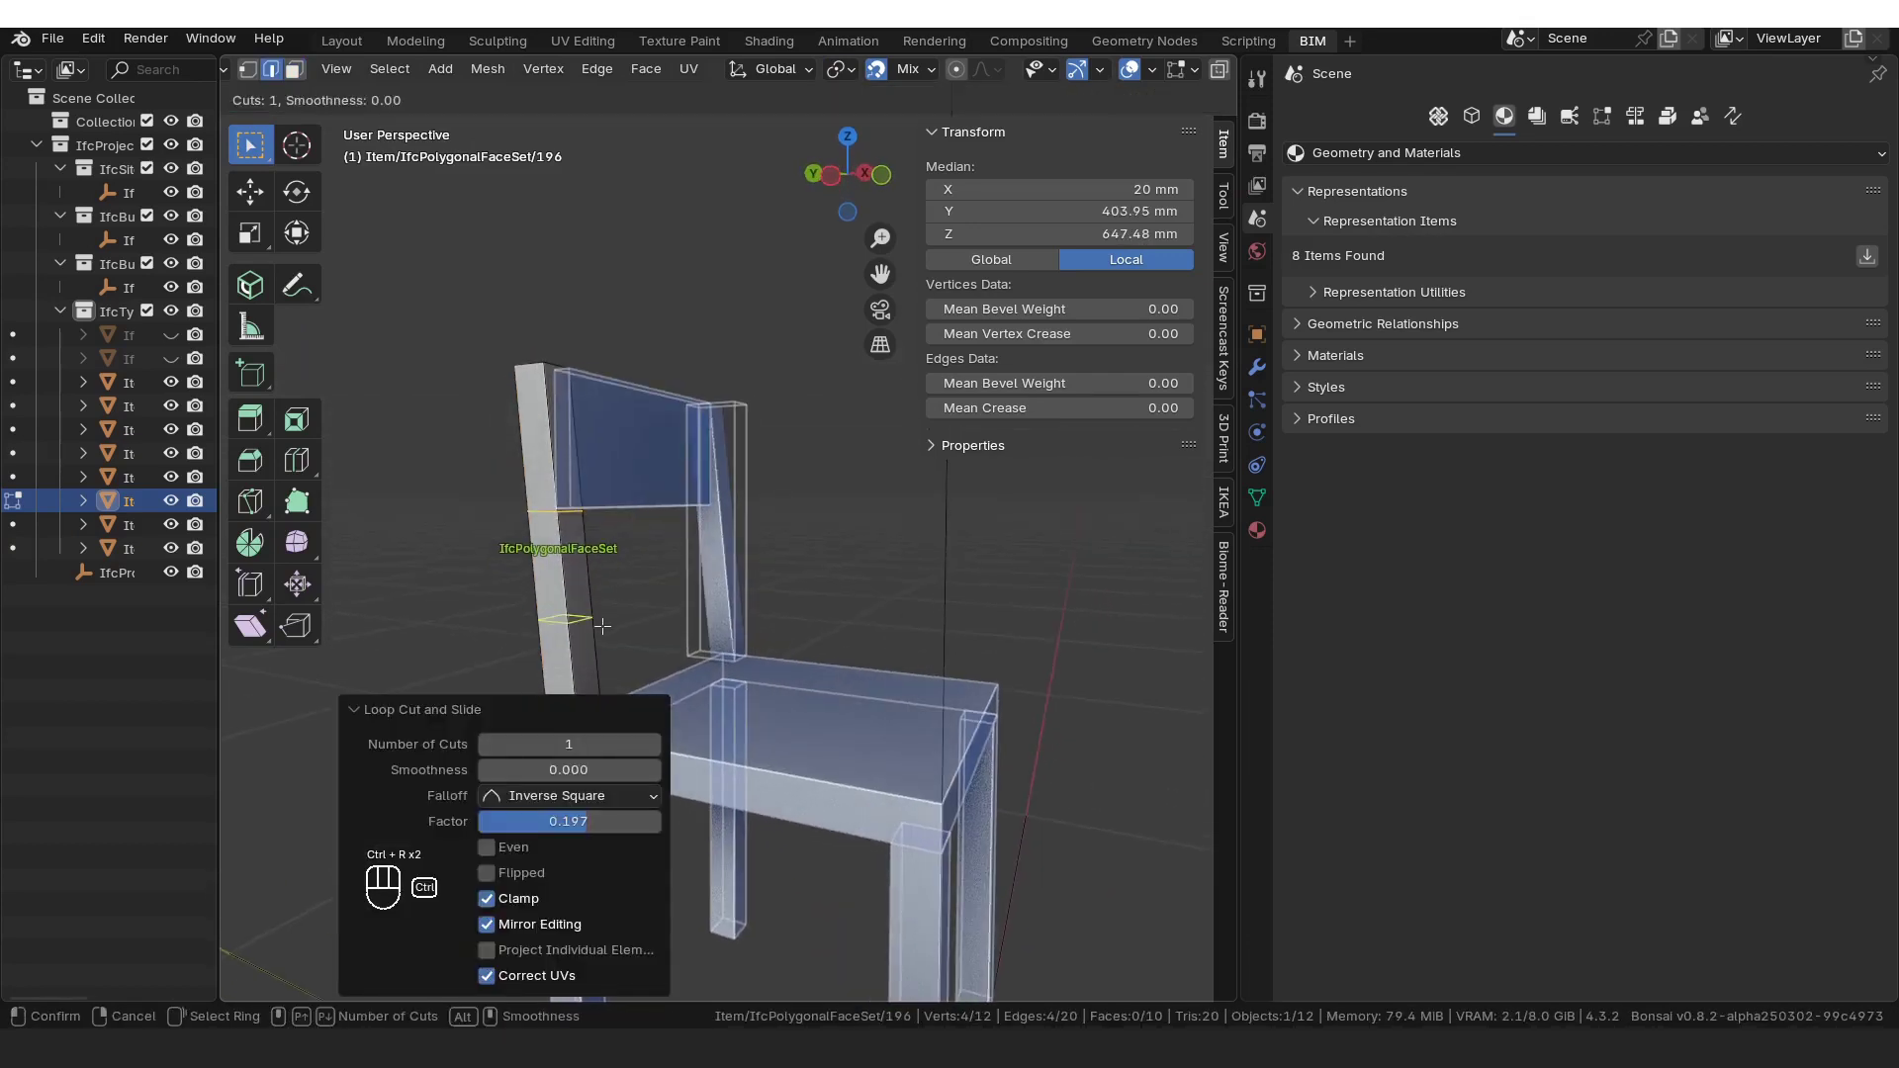
pyautogui.click(599, 566)
pyautogui.press('g')
pyautogui.press('z')
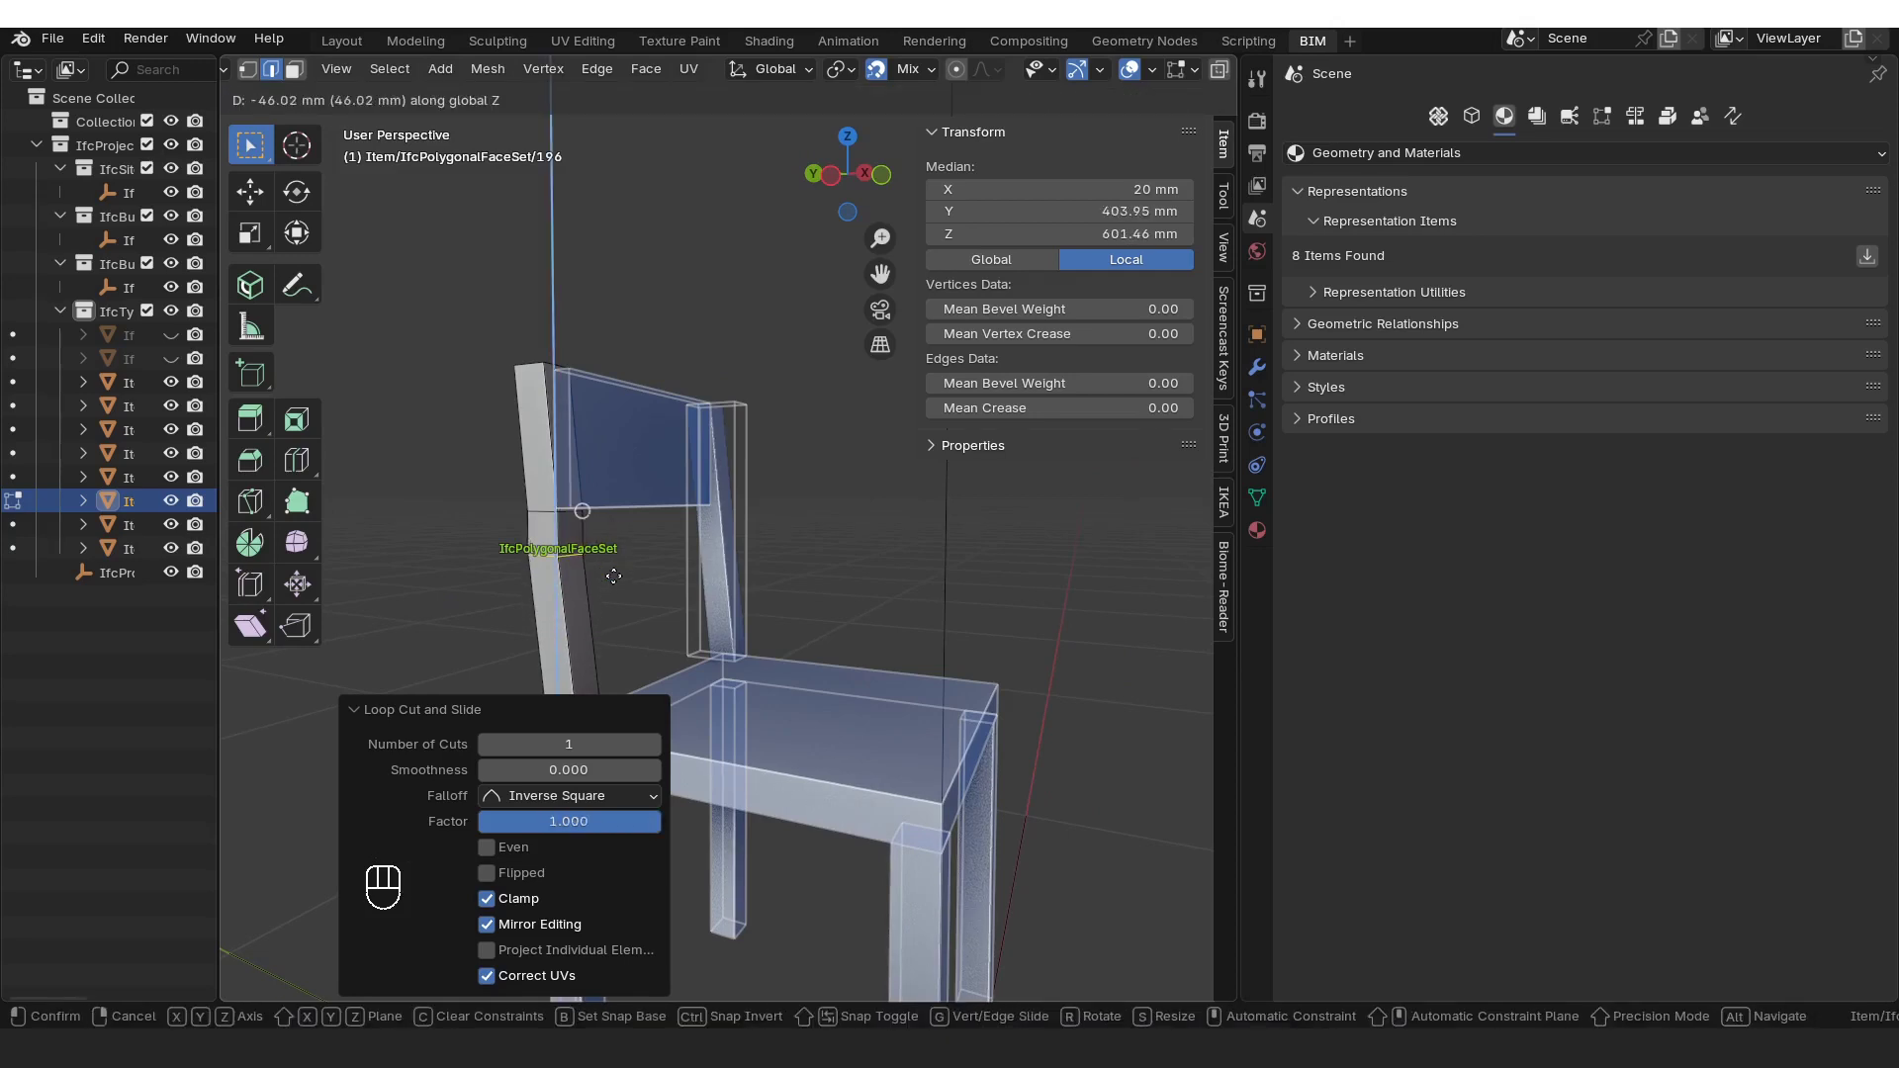
pyautogui.write('-40')
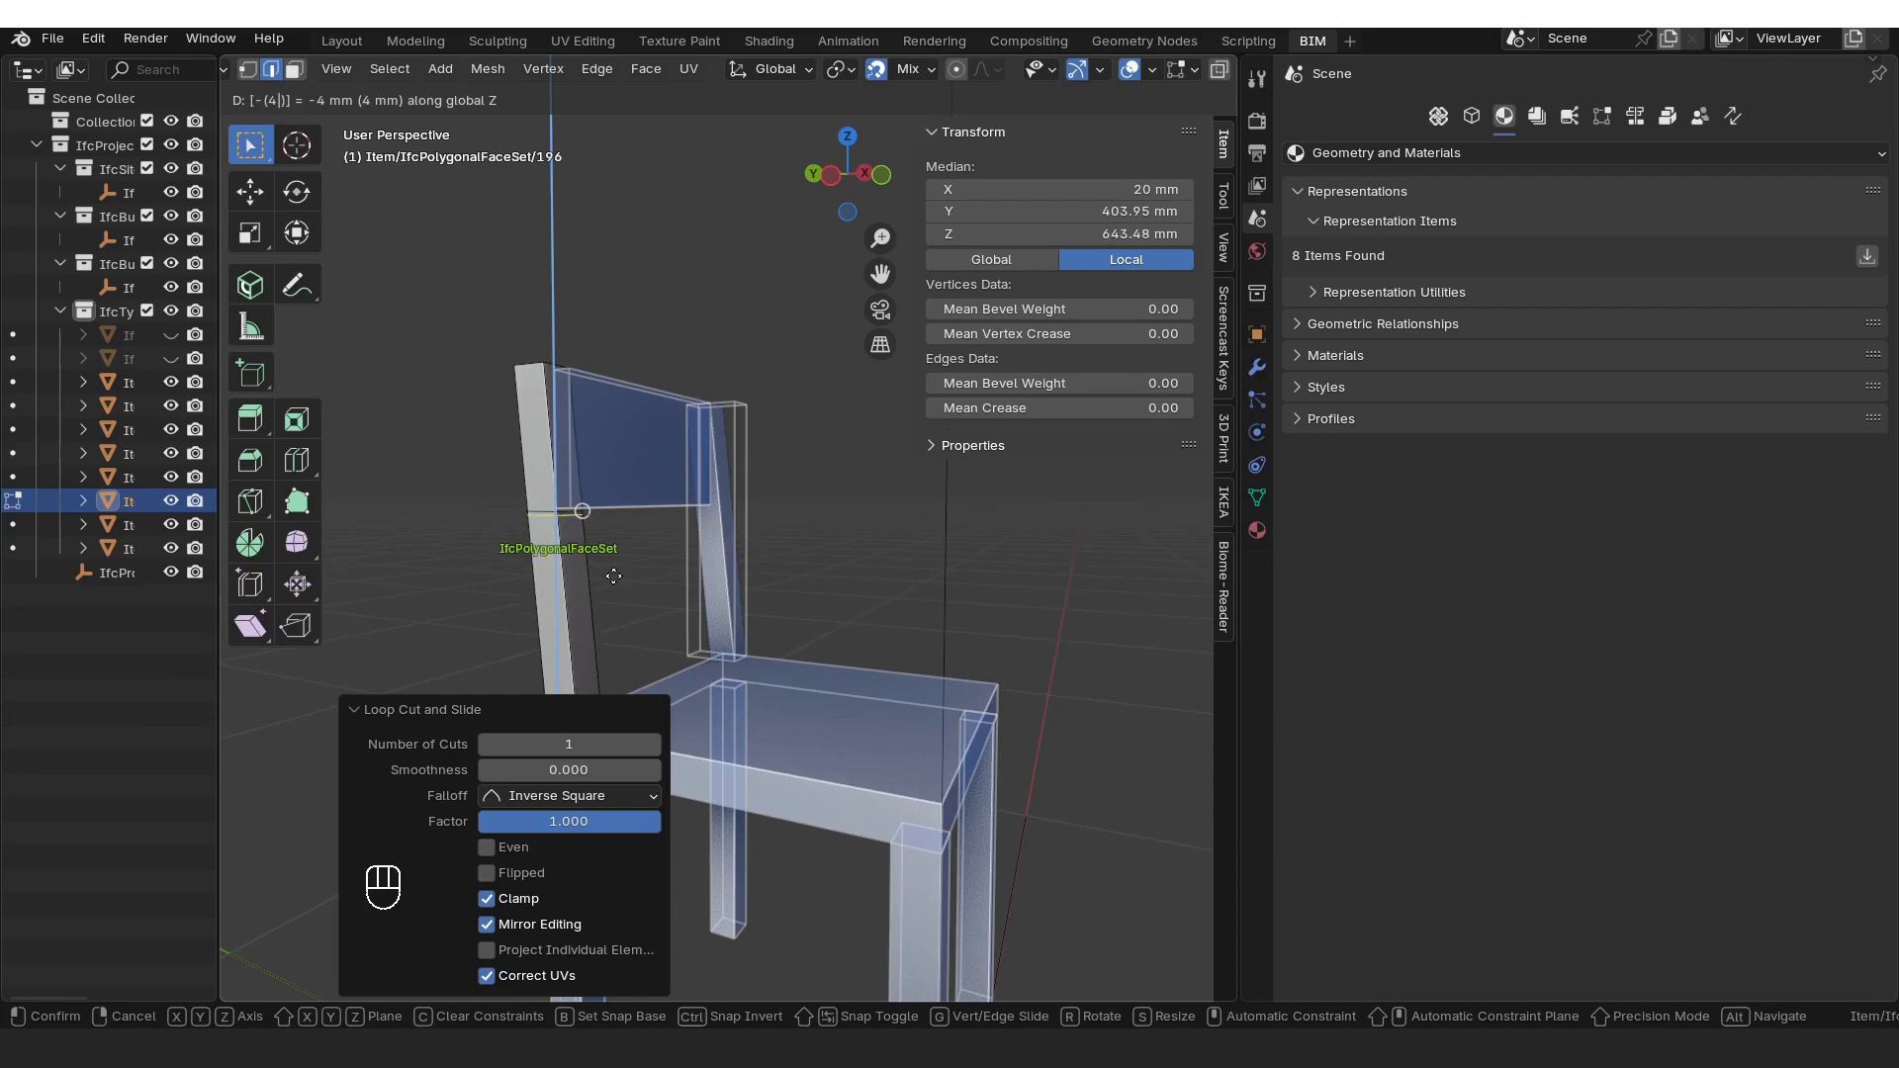
pyautogui.press('Return')
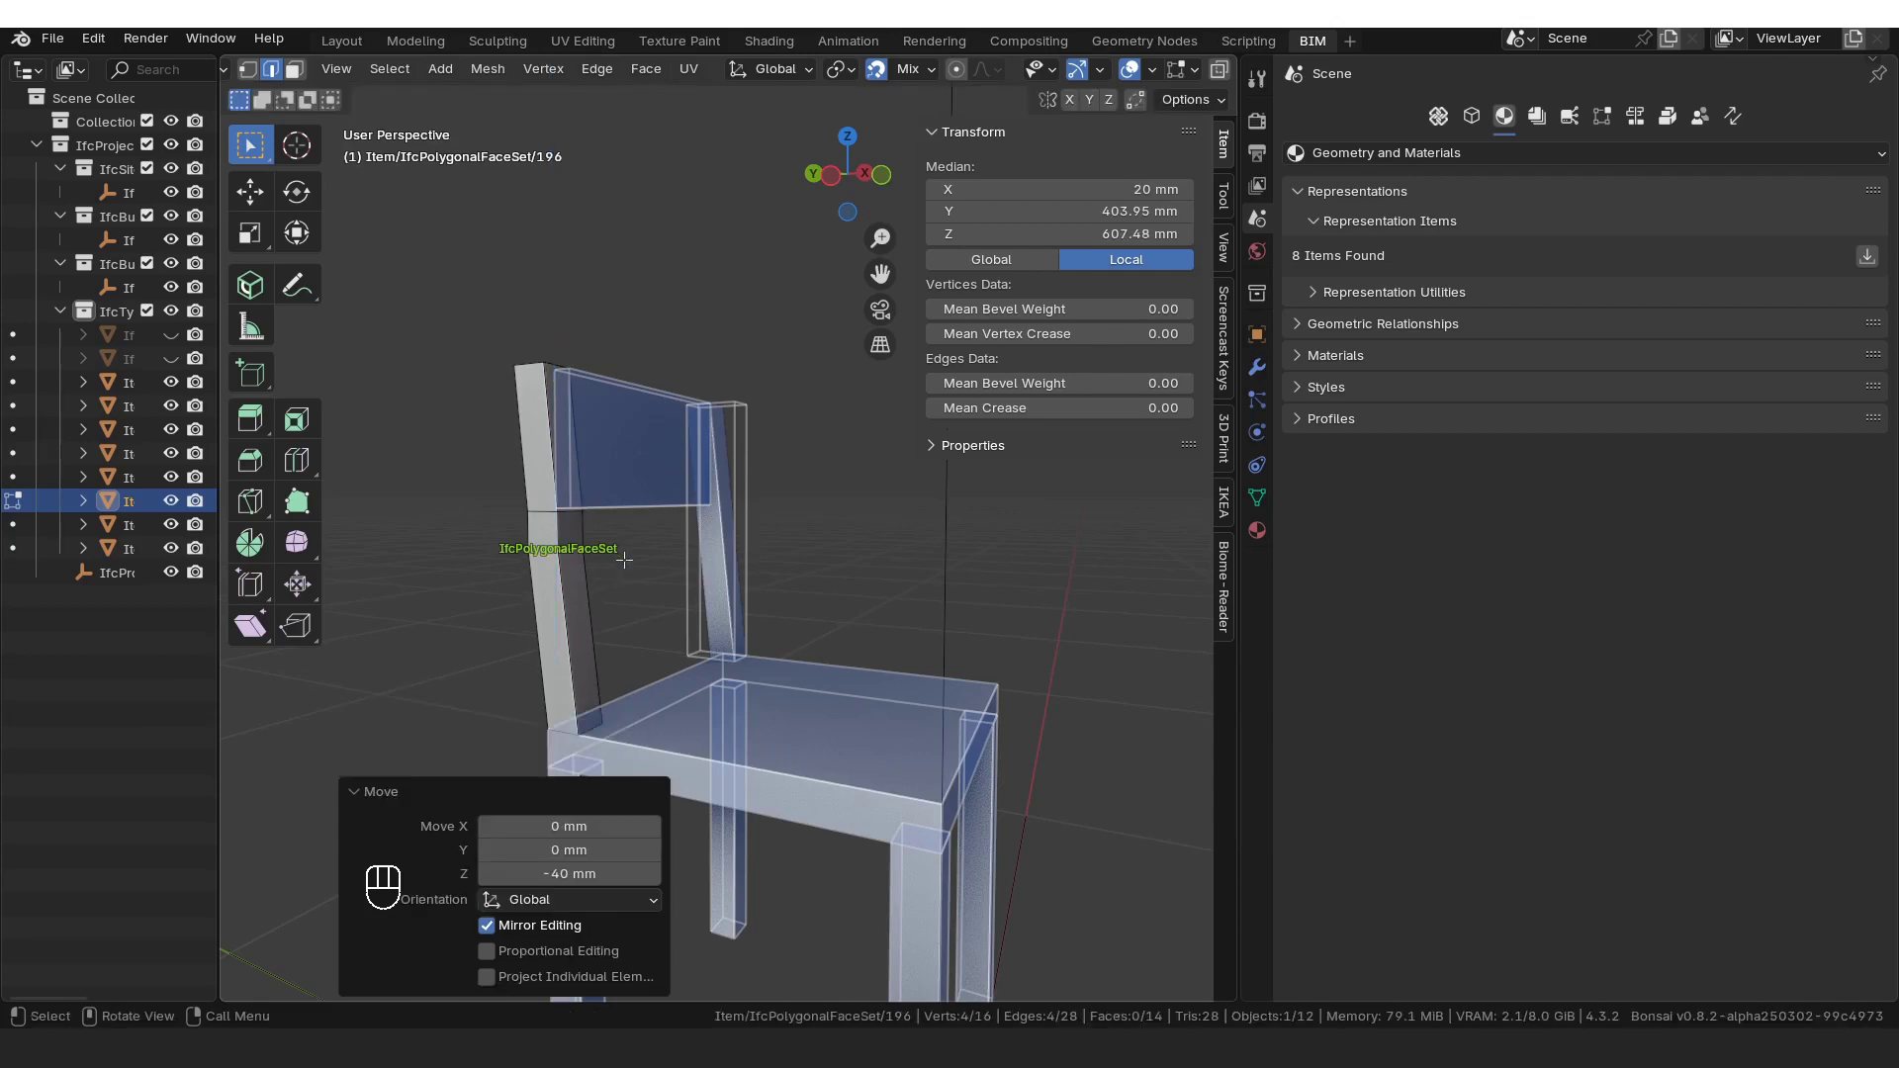
# Step: Extrude the post's front face between the two loop cuts 183.95 mm forward, and extrude it another 40 mm to form an armrest
pyautogui.press('3')
pyautogui.click(598, 541)
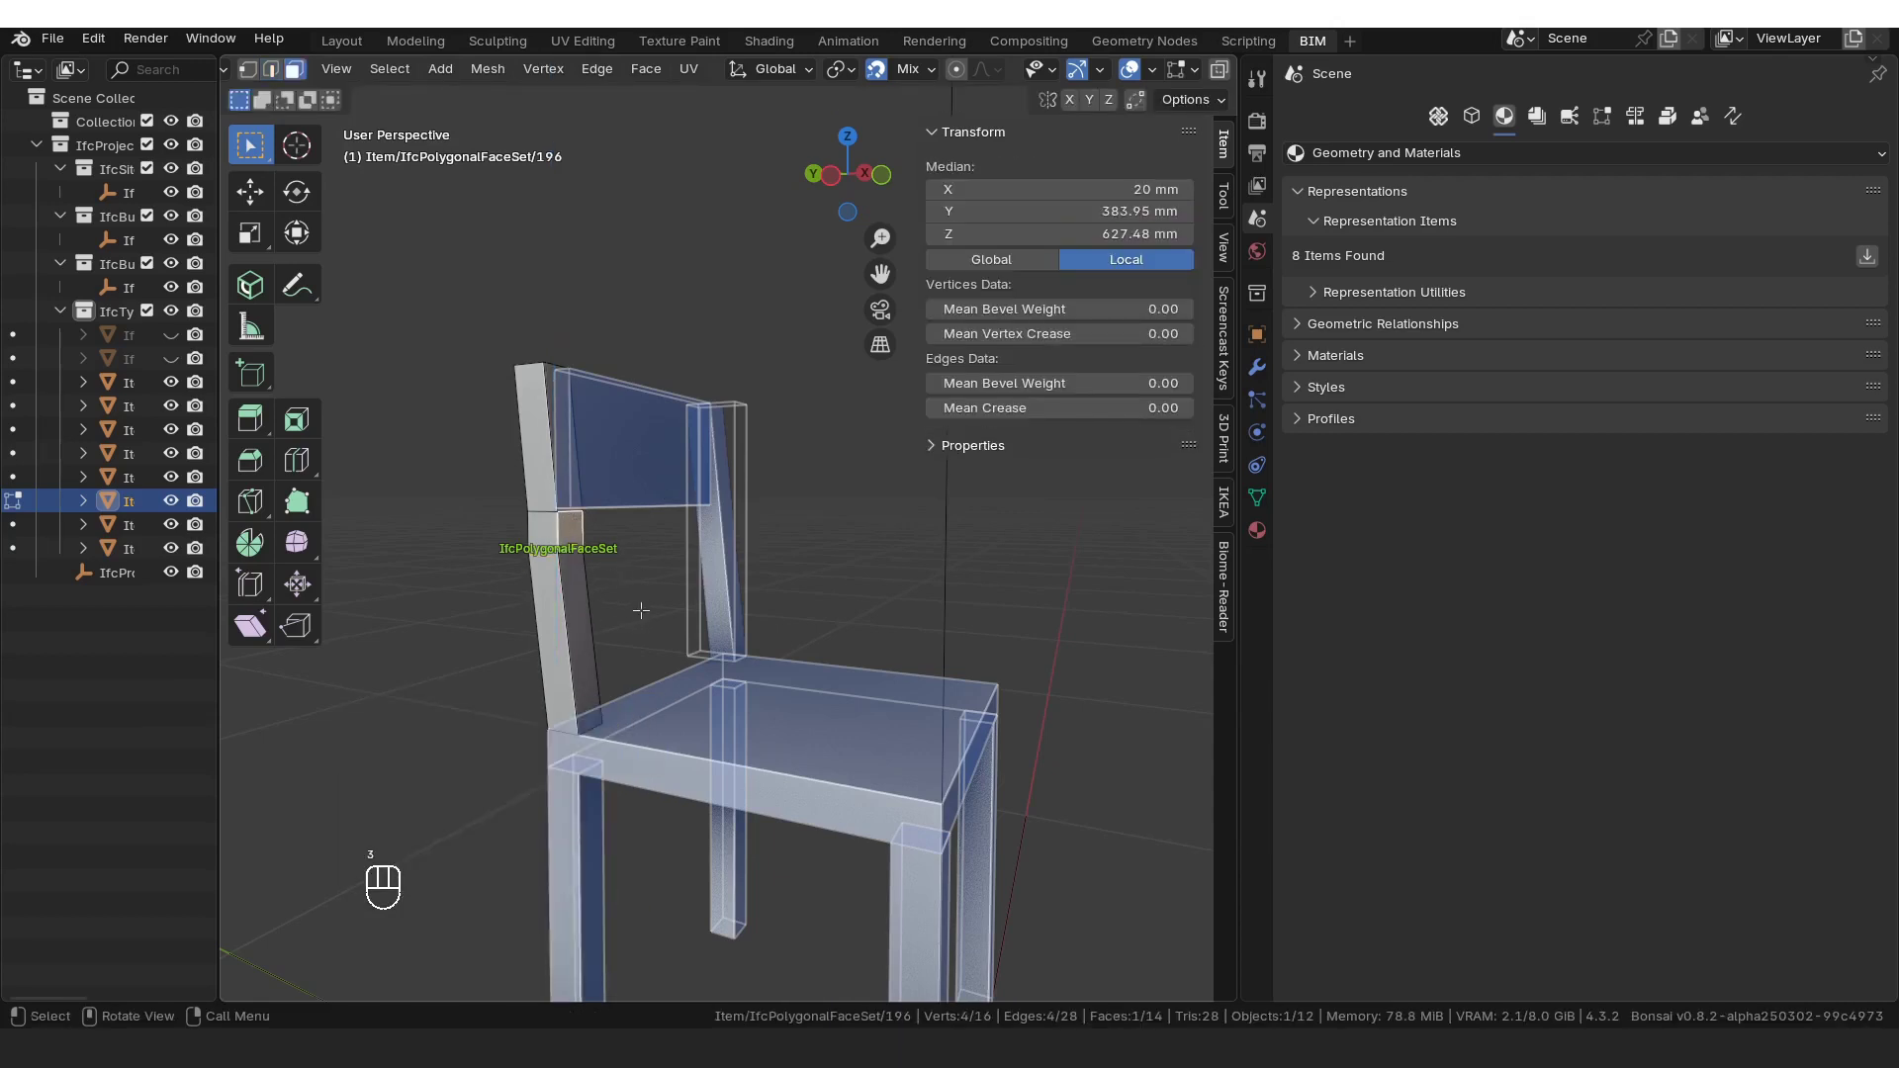
pyautogui.press('e')
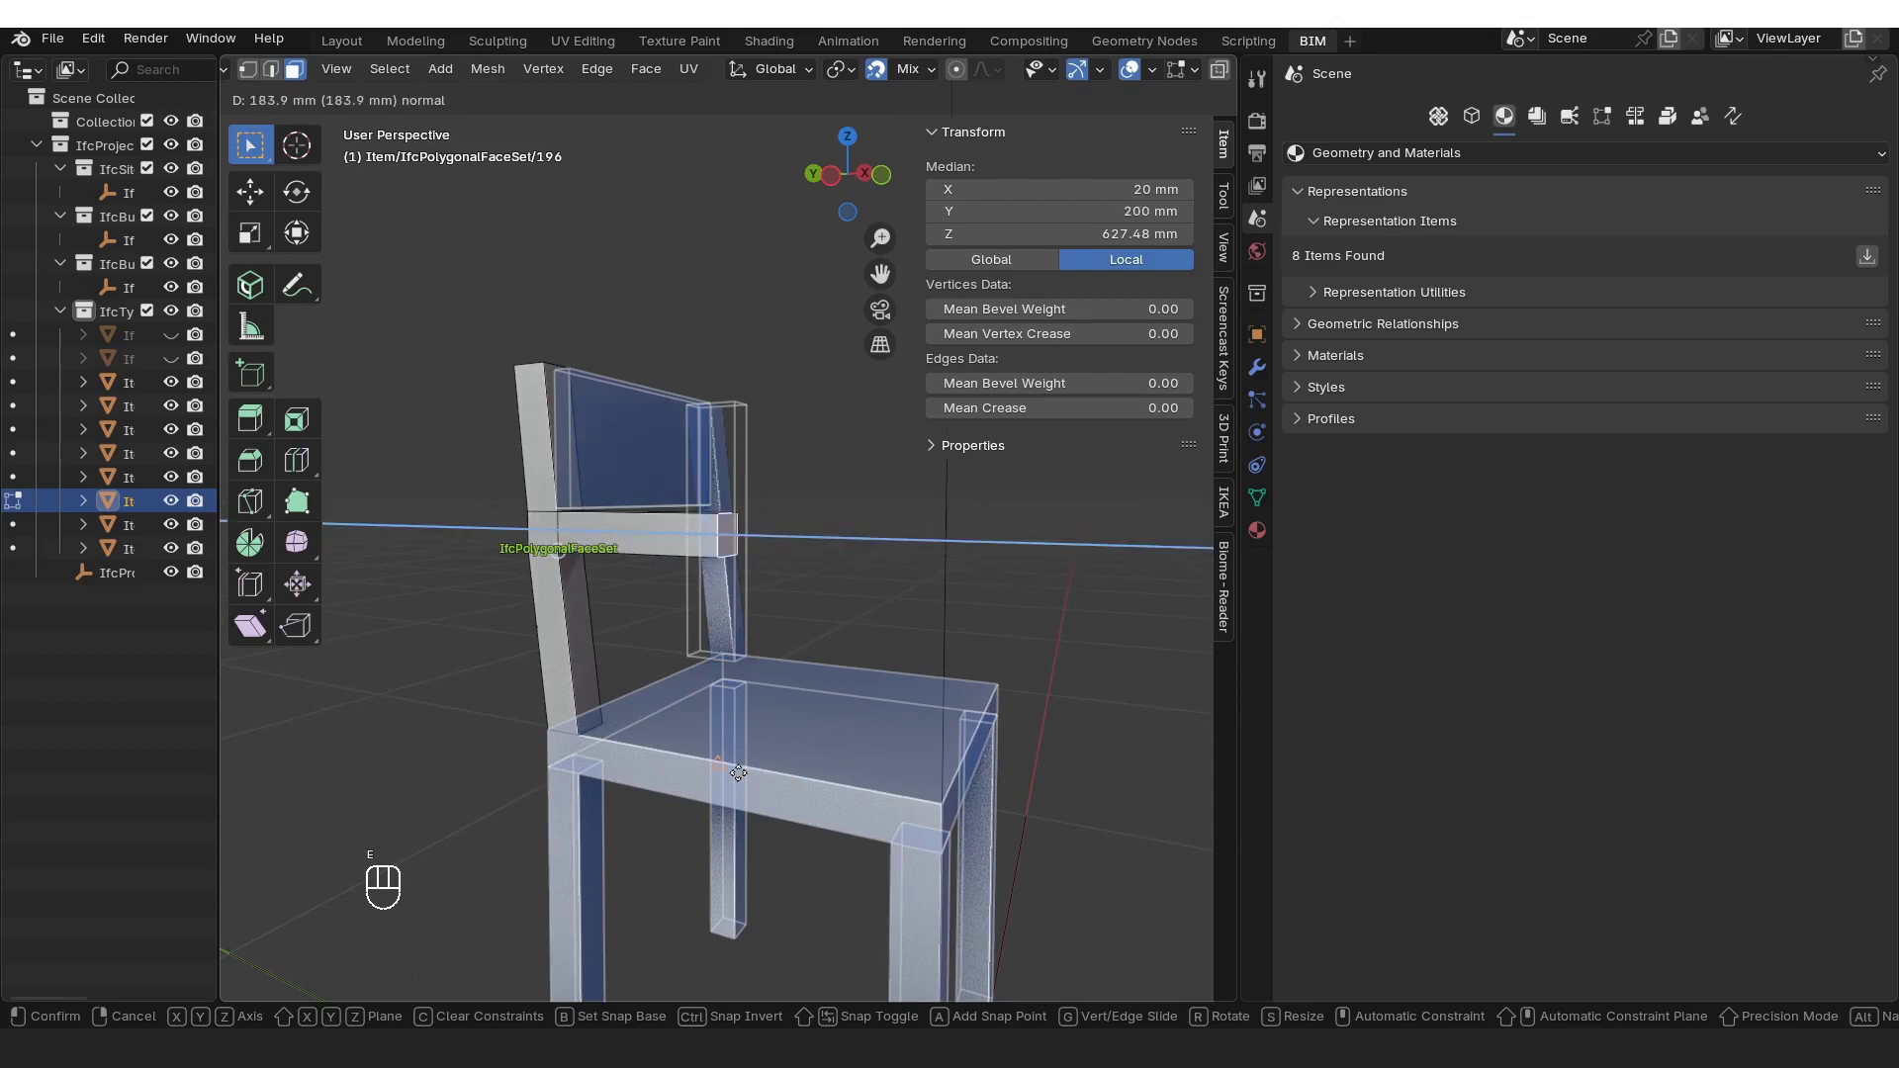
pyautogui.click(738, 772)
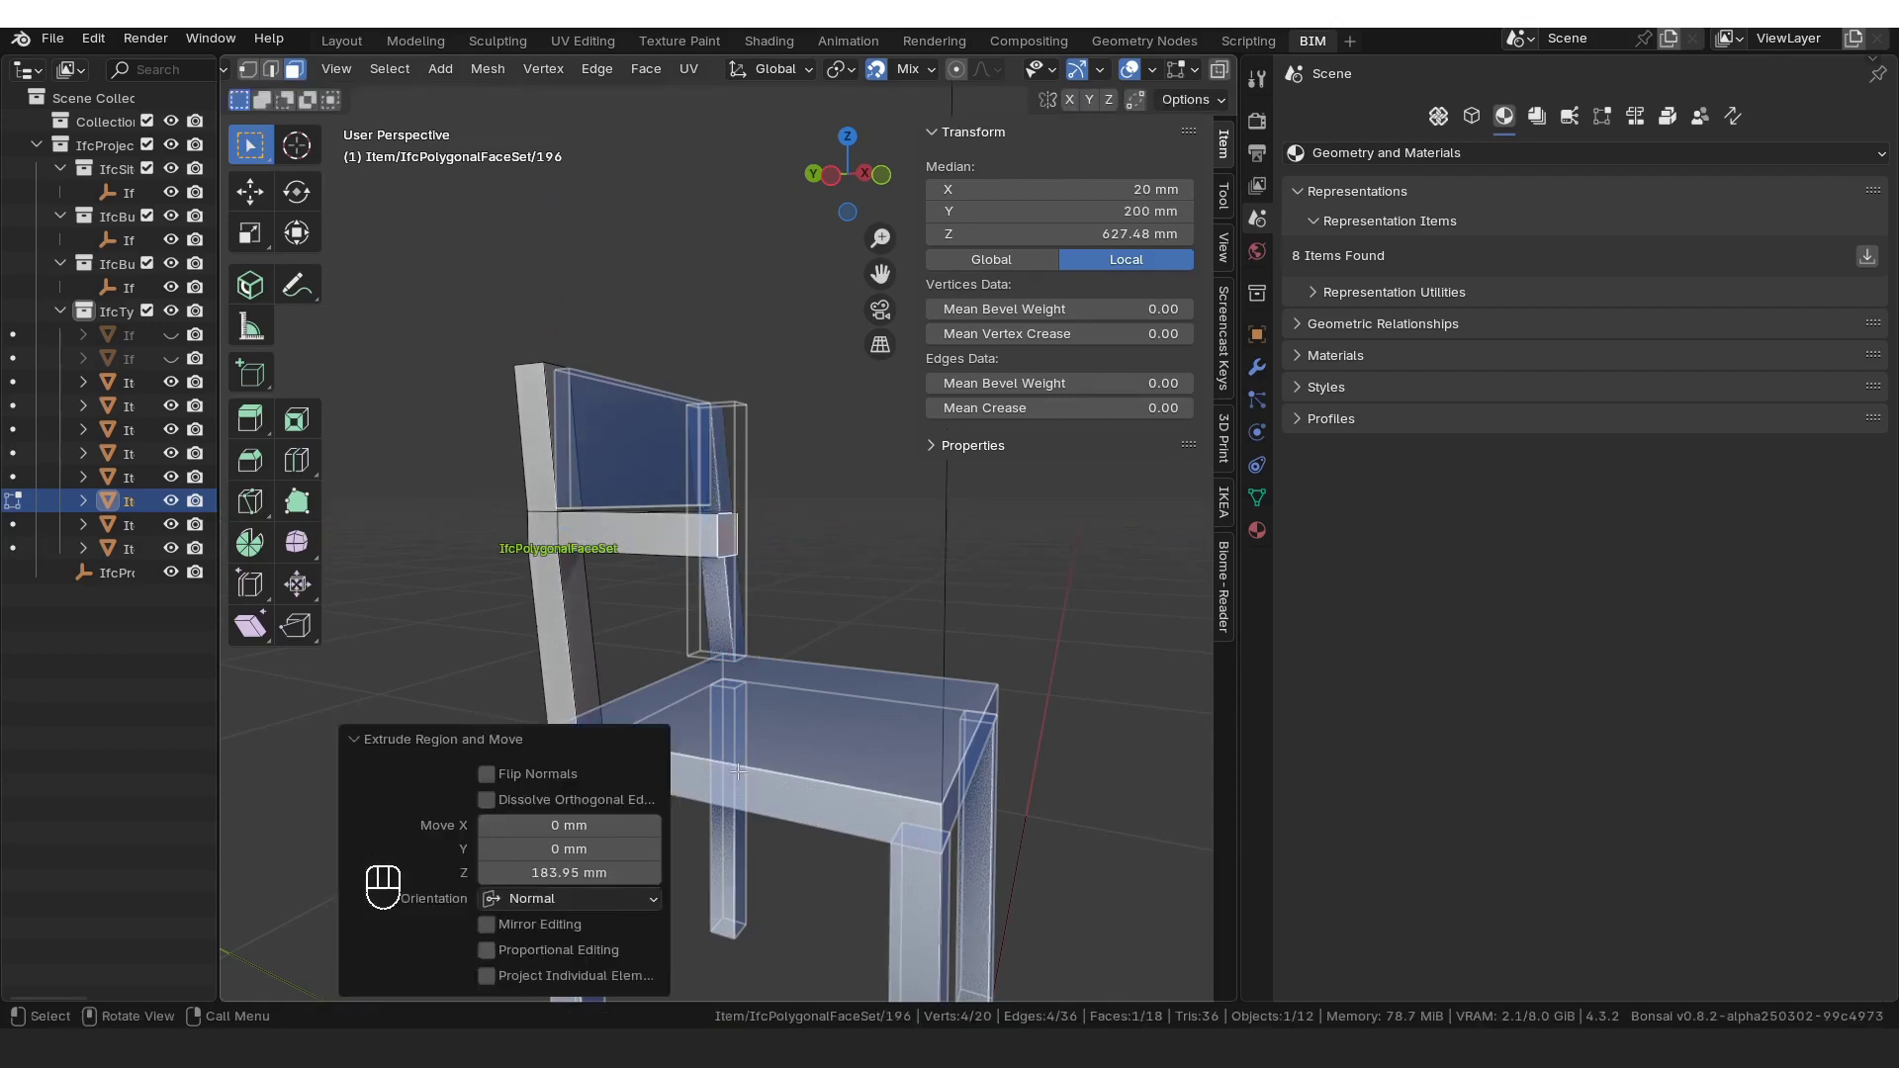
pyautogui.press('e')
pyautogui.write('40')
pyautogui.press('Return')
# Step: Extrude the underside of the armrest's front end block down to the seat, and return to IFC Item Mode, saving the geometry
pyautogui.moveTo(847, 609); pyautogui.dragTo(736, 393, button='middle')
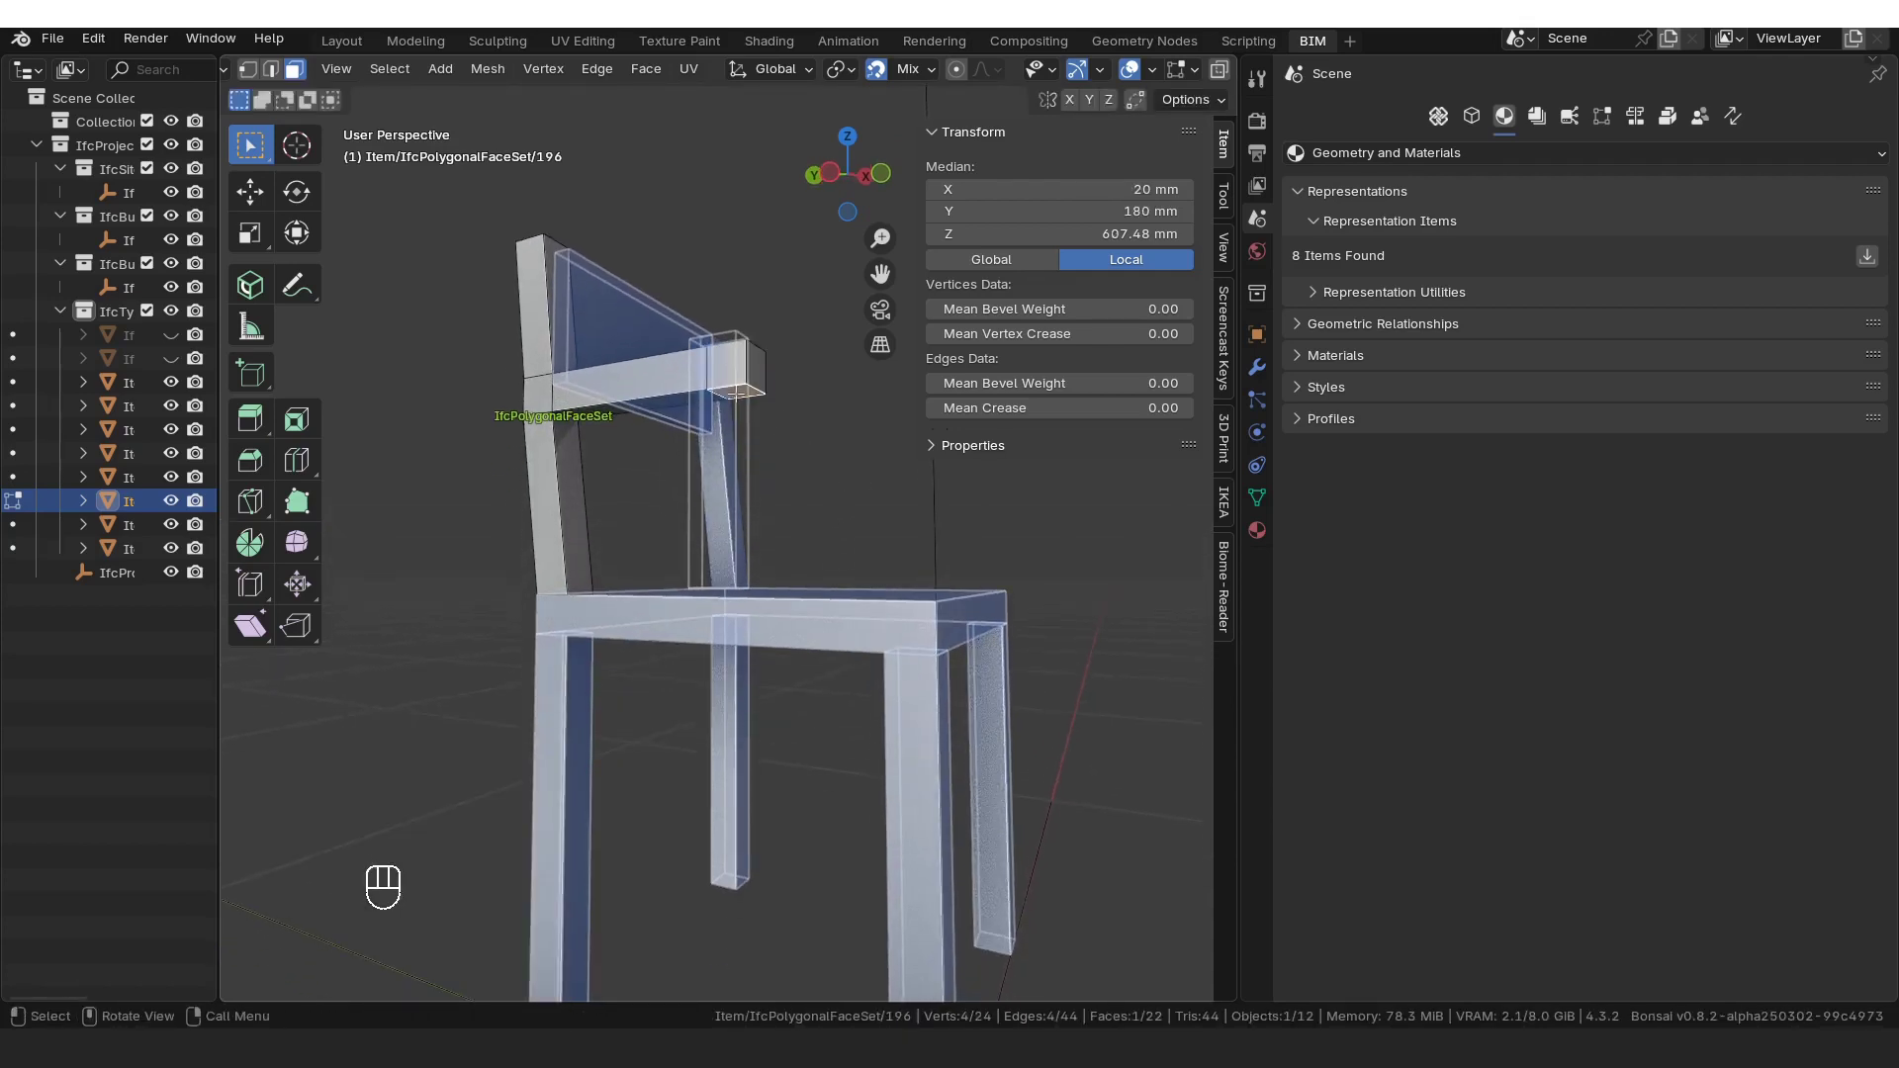
pyautogui.press('e')
pyautogui.click(798, 600)
pyautogui.moveTo(797, 600); pyautogui.dragTo(606, 369, button='middle')
pyautogui.moveTo(676, 527); pyautogui.dragTo(708, 529, button='middle')
pyautogui.press('Tab')
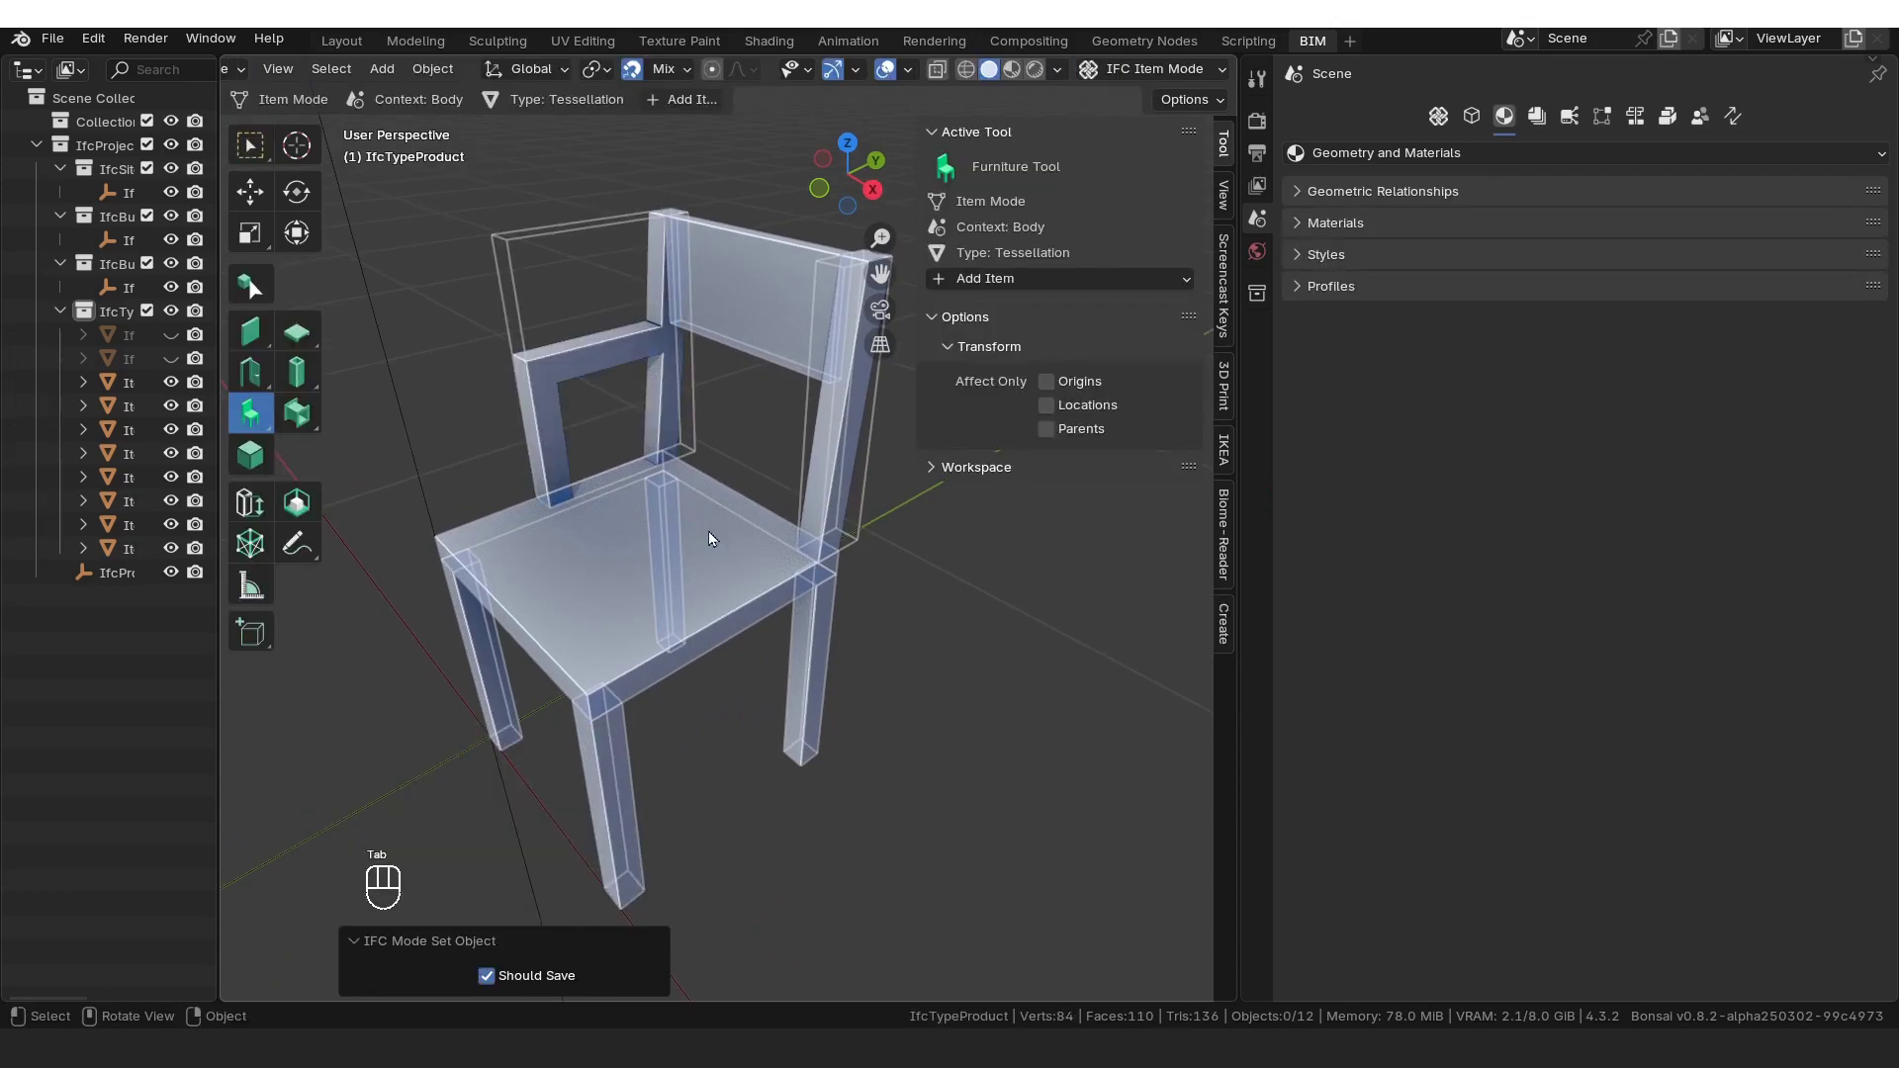
# Step: Delete the plain backrest post on the side opposite the new armrest
pyautogui.moveTo(804, 466); pyautogui.dragTo(689, 446, button='middle')
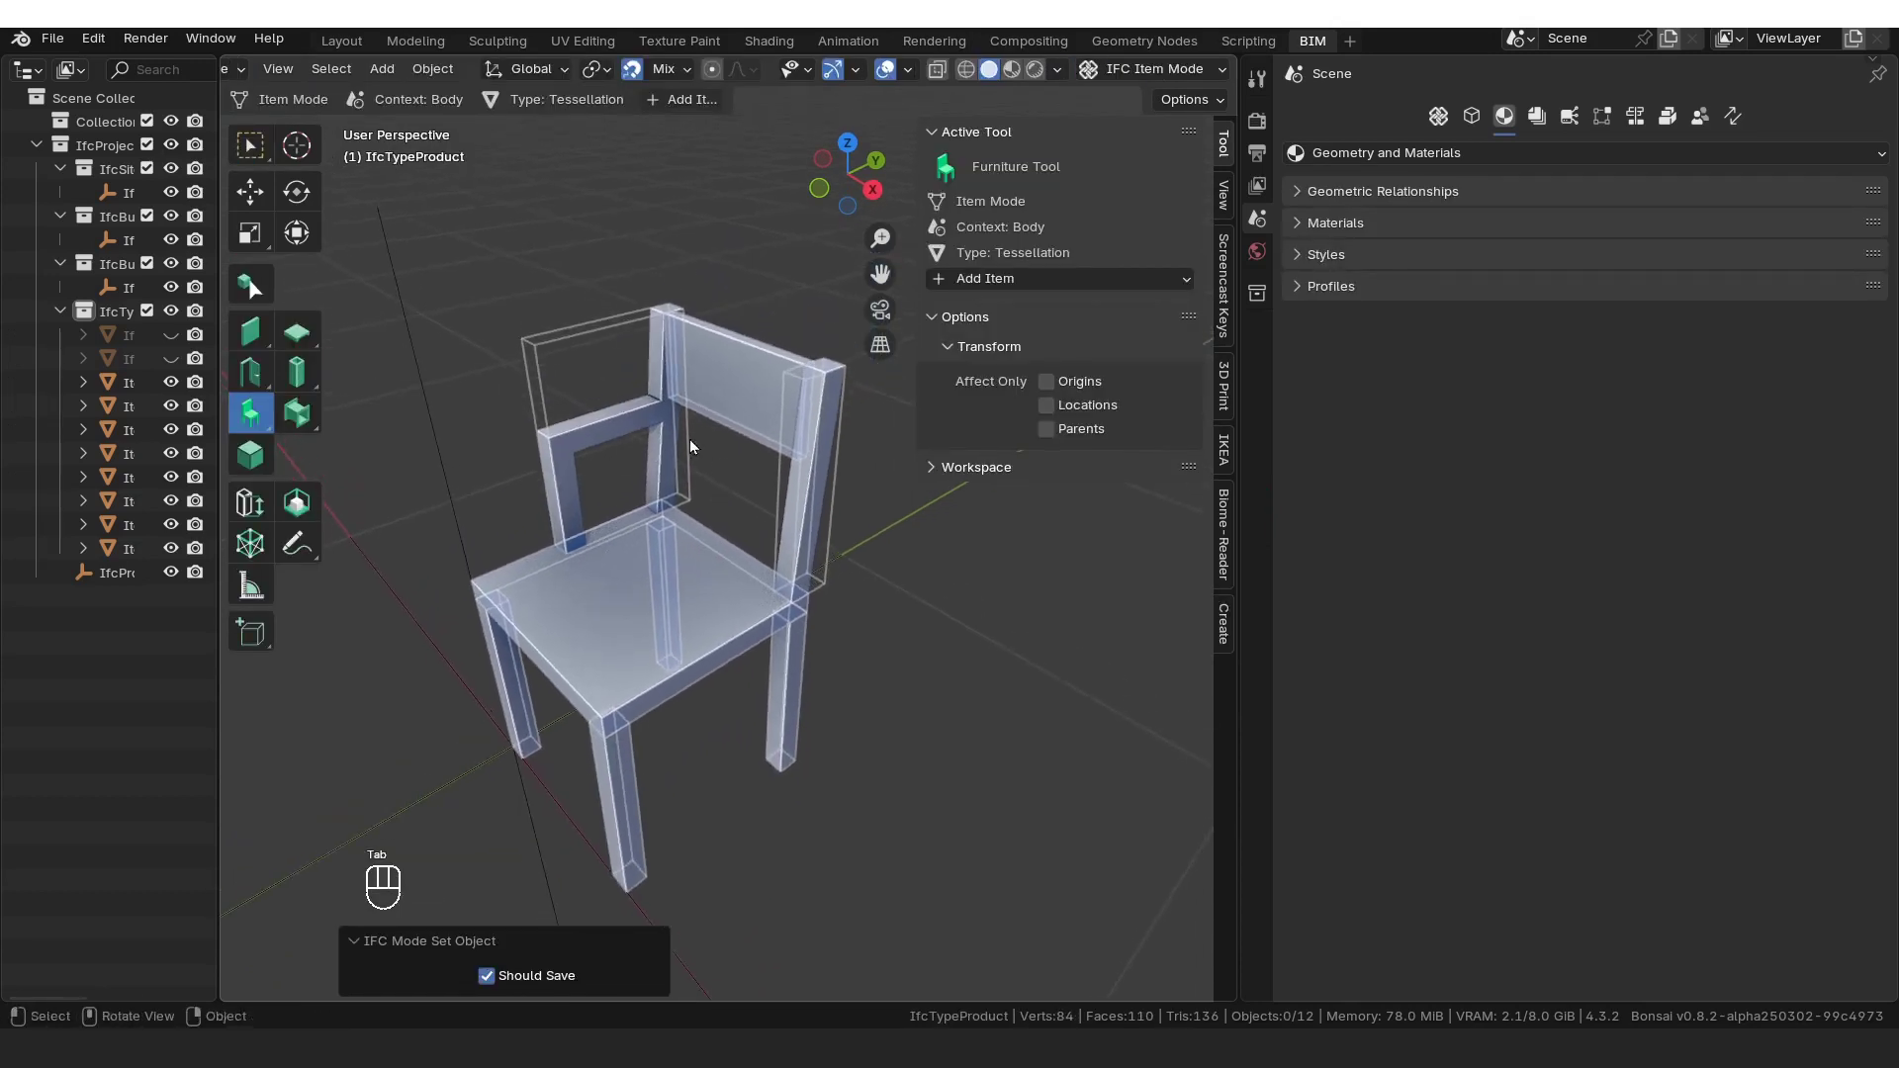
pyautogui.click(804, 522)
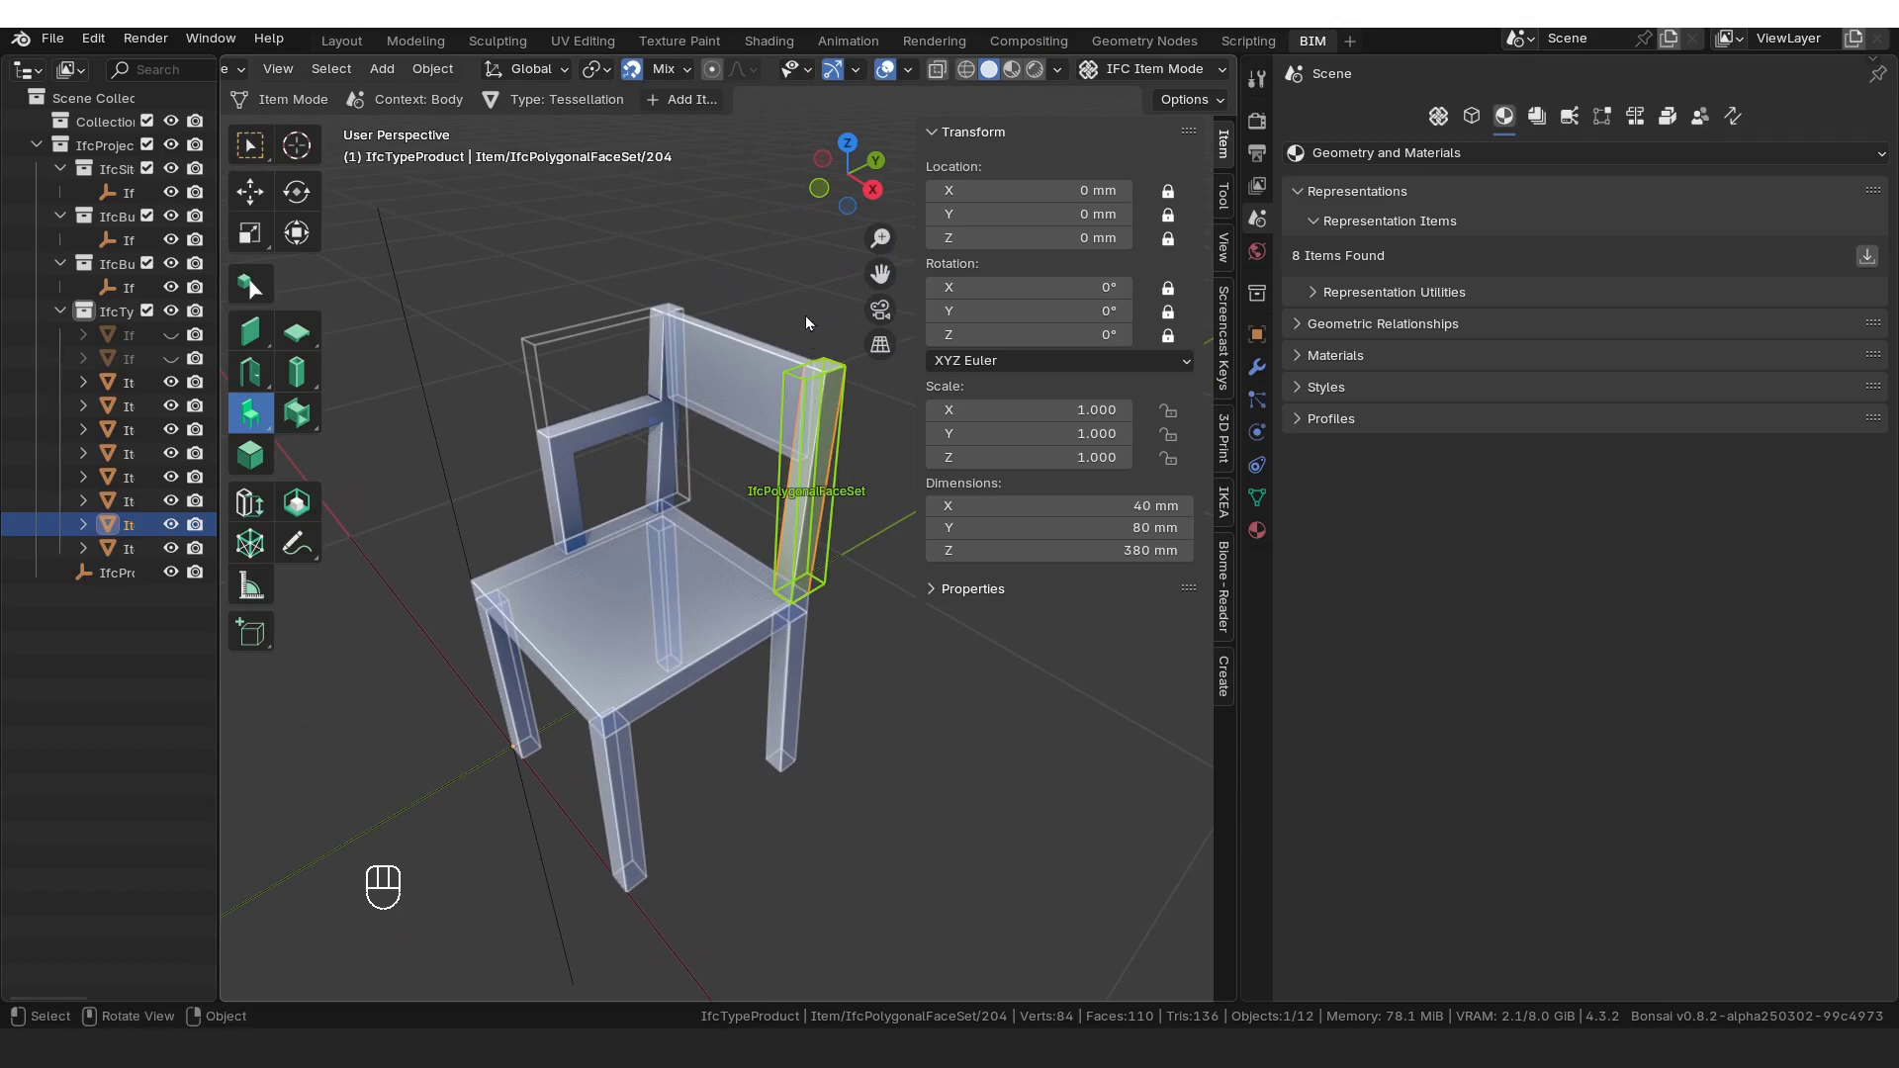
pyautogui.press('x')
pyautogui.click(782, 283)
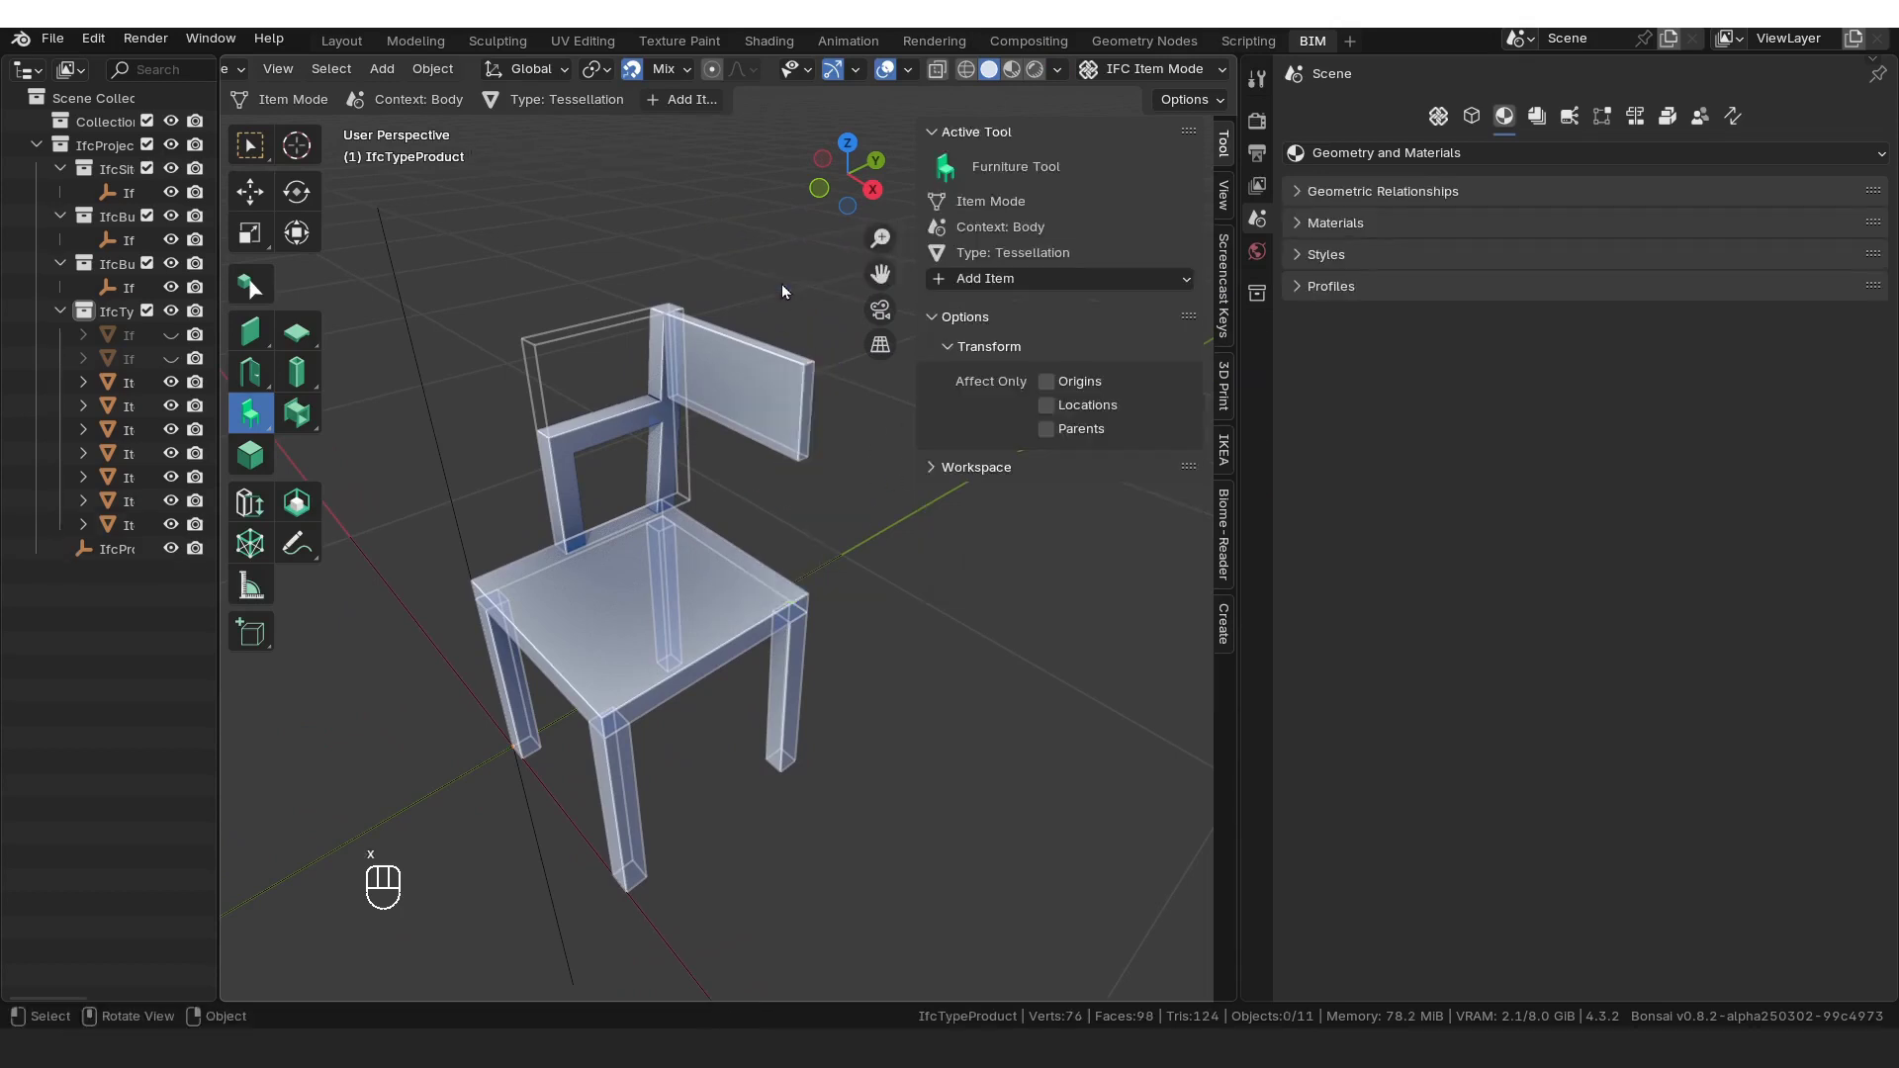
# Step: Duplicate the combined backrest post and armrest item in place
pyautogui.click(638, 422)
pyautogui.hotkey('shift', 'd')
pyautogui.click(717, 483)
pyautogui.press('g')
pyautogui.click(720, 483)
# Step: Move all of the duplicated armrest item's geometry 360 mm along X in Edit Mode, and return to IFC Item Mode
pyautogui.press('Tab')
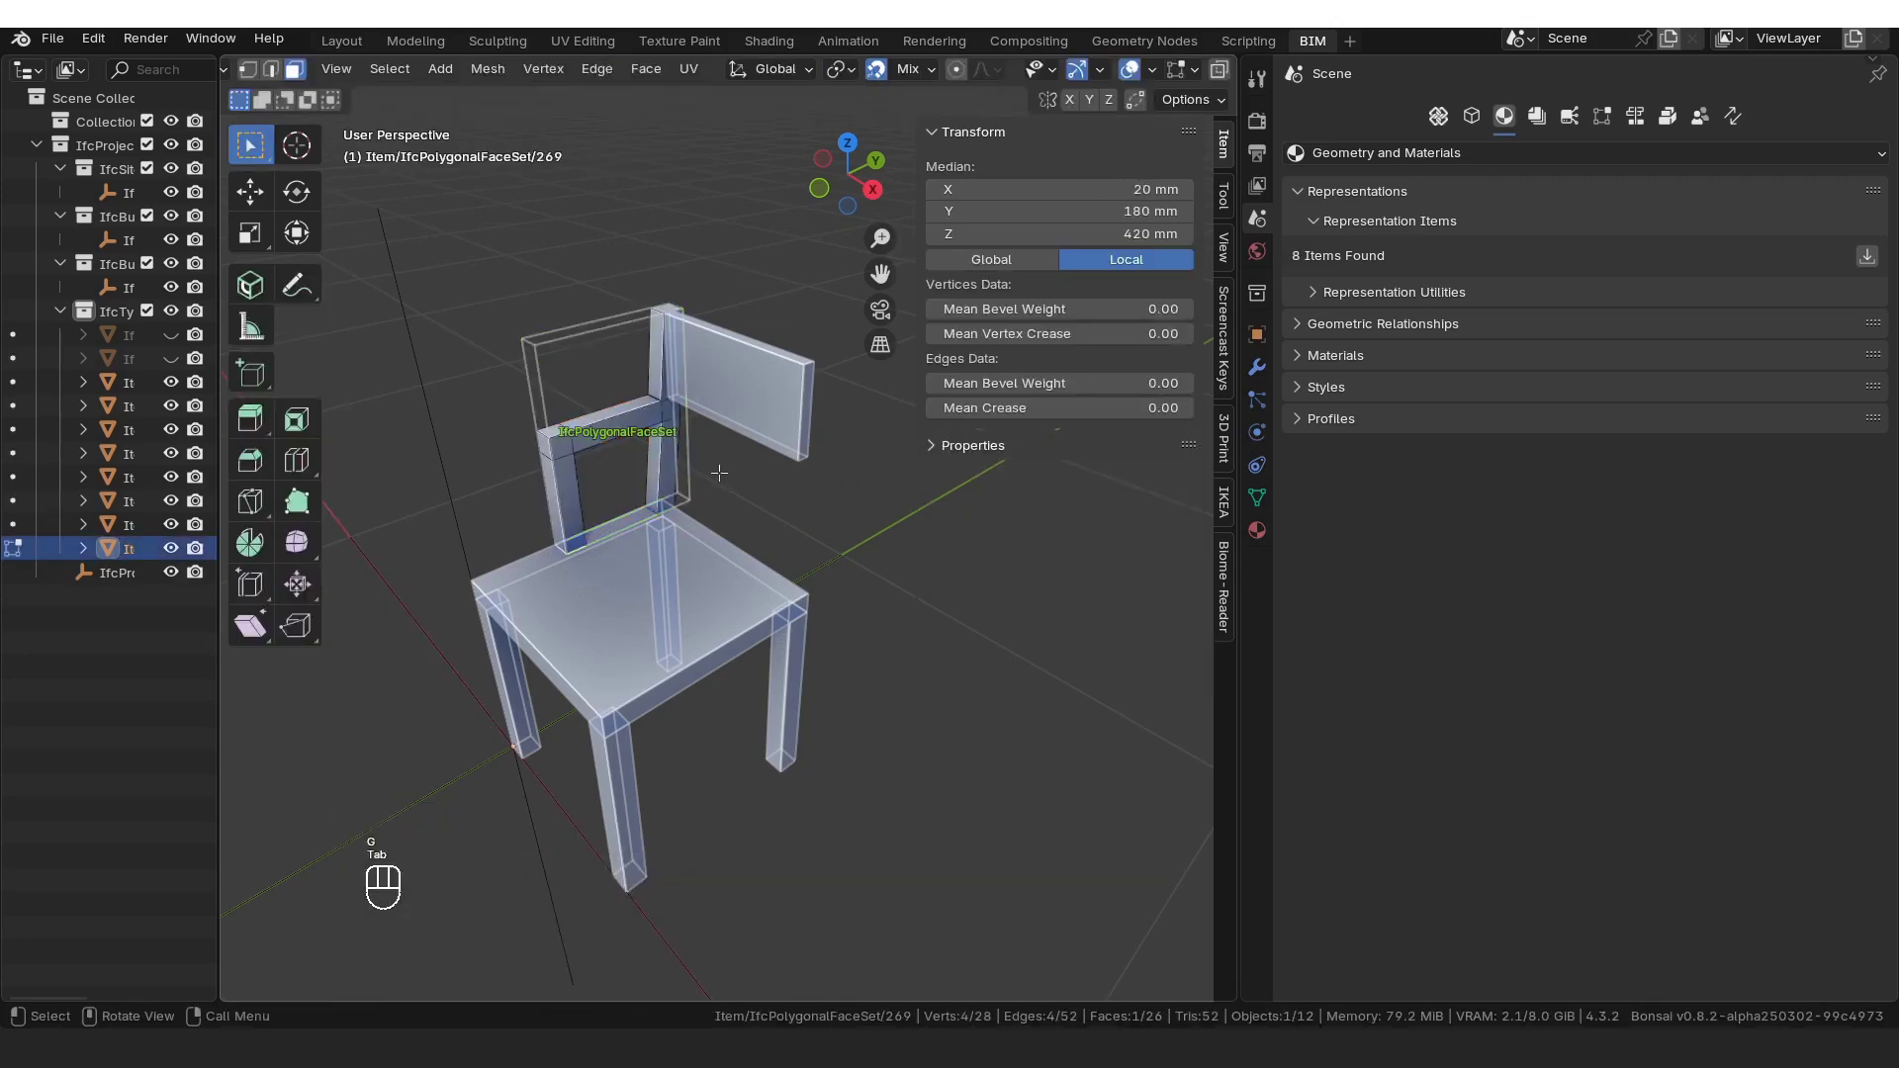
pyautogui.press('a')
pyautogui.press('g')
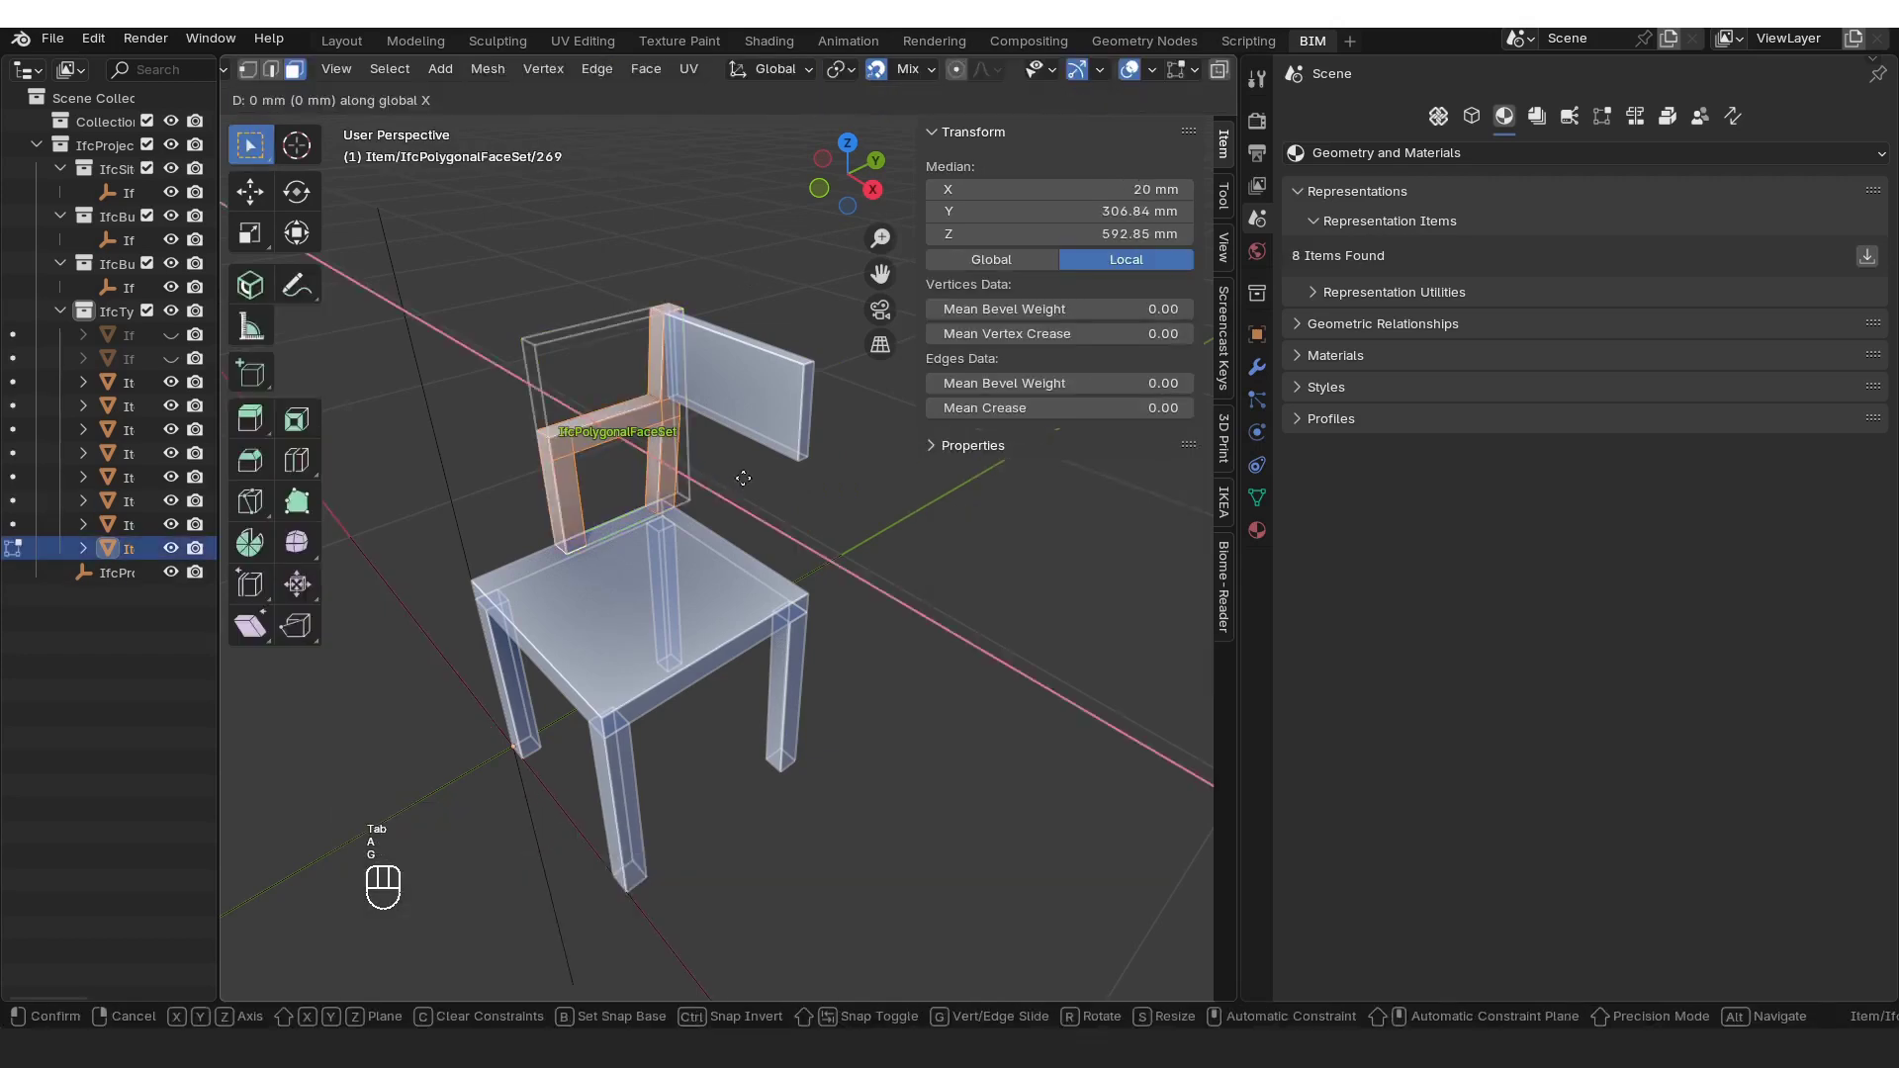
pyautogui.click(799, 605)
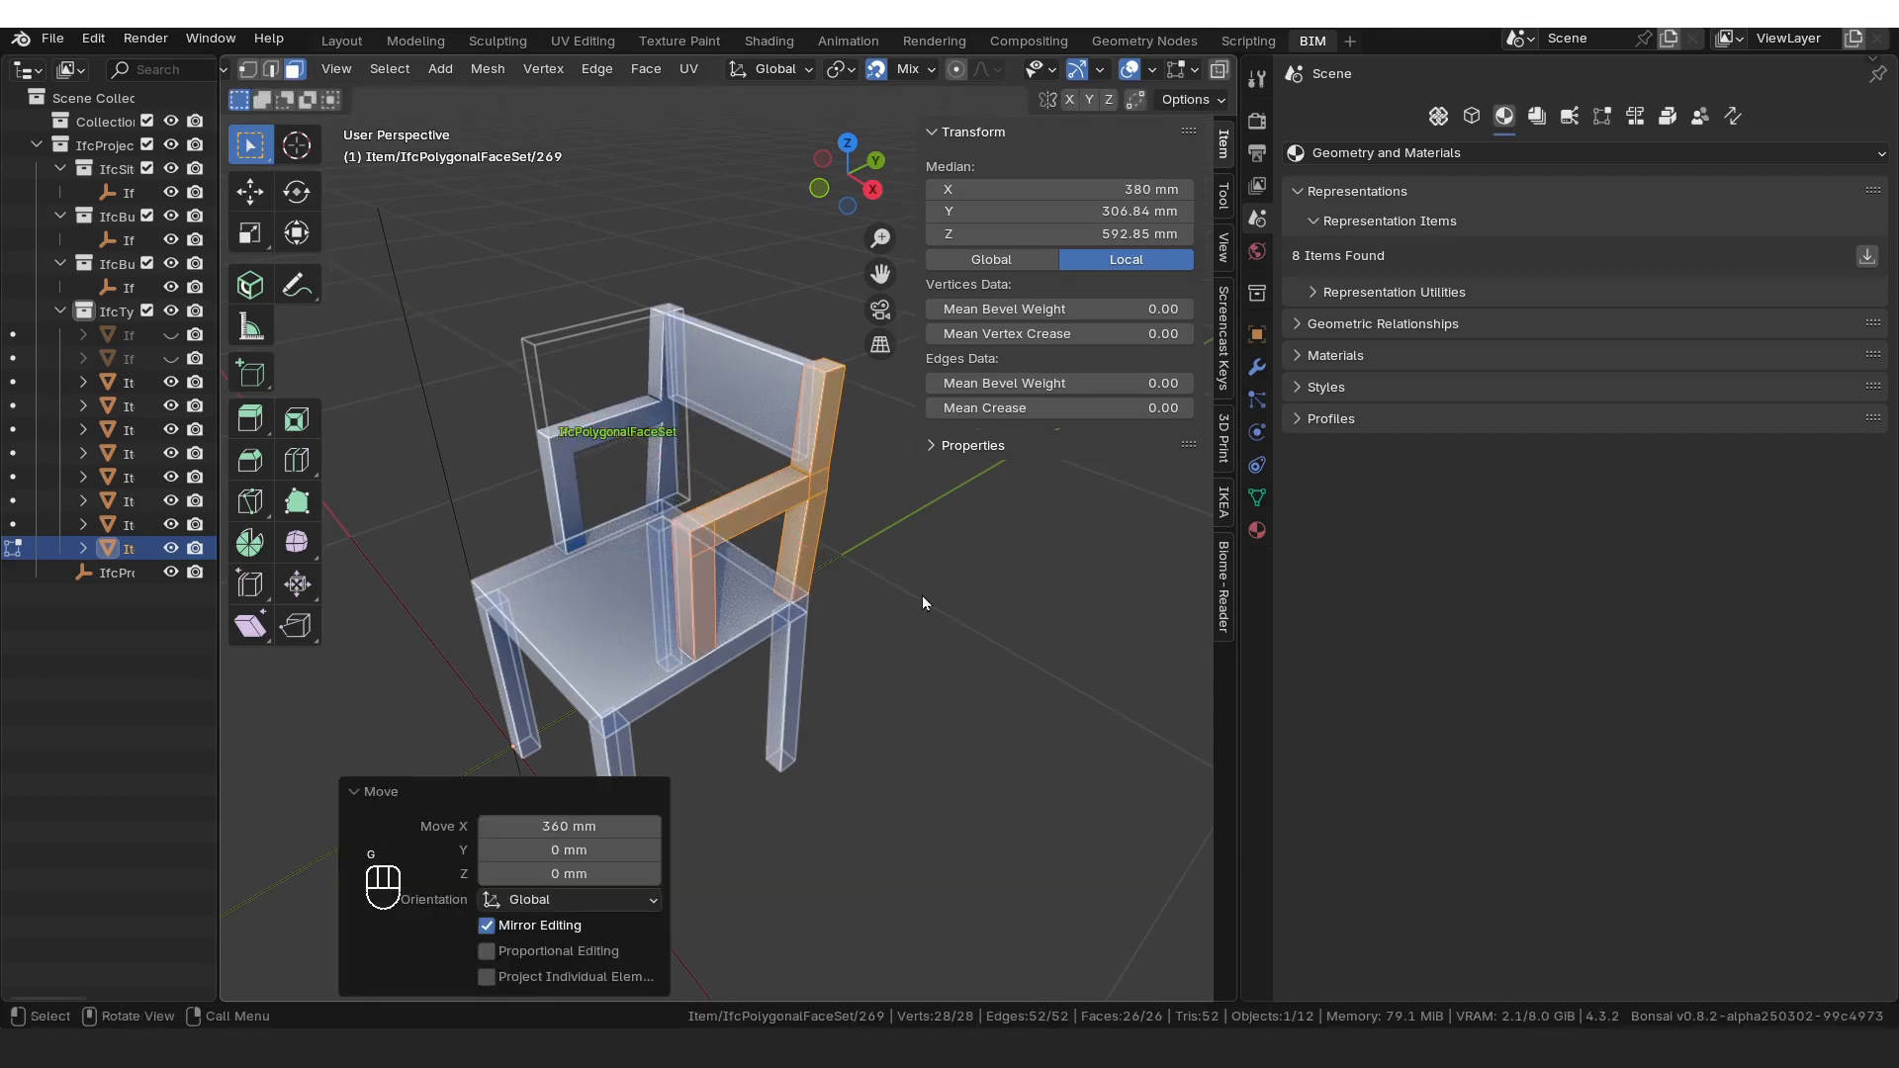
pyautogui.press('Tab')
# Step: Examine the chair with both armrests from several angles, picking its armrest and backrest items individually
pyautogui.moveTo(922, 603); pyautogui.dragTo(955, 659, button='middle')
pyautogui.moveTo(752, 606); pyautogui.dragTo(869, 682, button='middle')
pyautogui.click(809, 494)
pyautogui.click(870, 684)
pyautogui.click(776, 492)
pyautogui.click(630, 443)
pyautogui.click(692, 392)
pyautogui.click(781, 474)
pyautogui.moveTo(781, 474); pyautogui.dragTo(694, 259, button='middle')
pyautogui.click(694, 259)
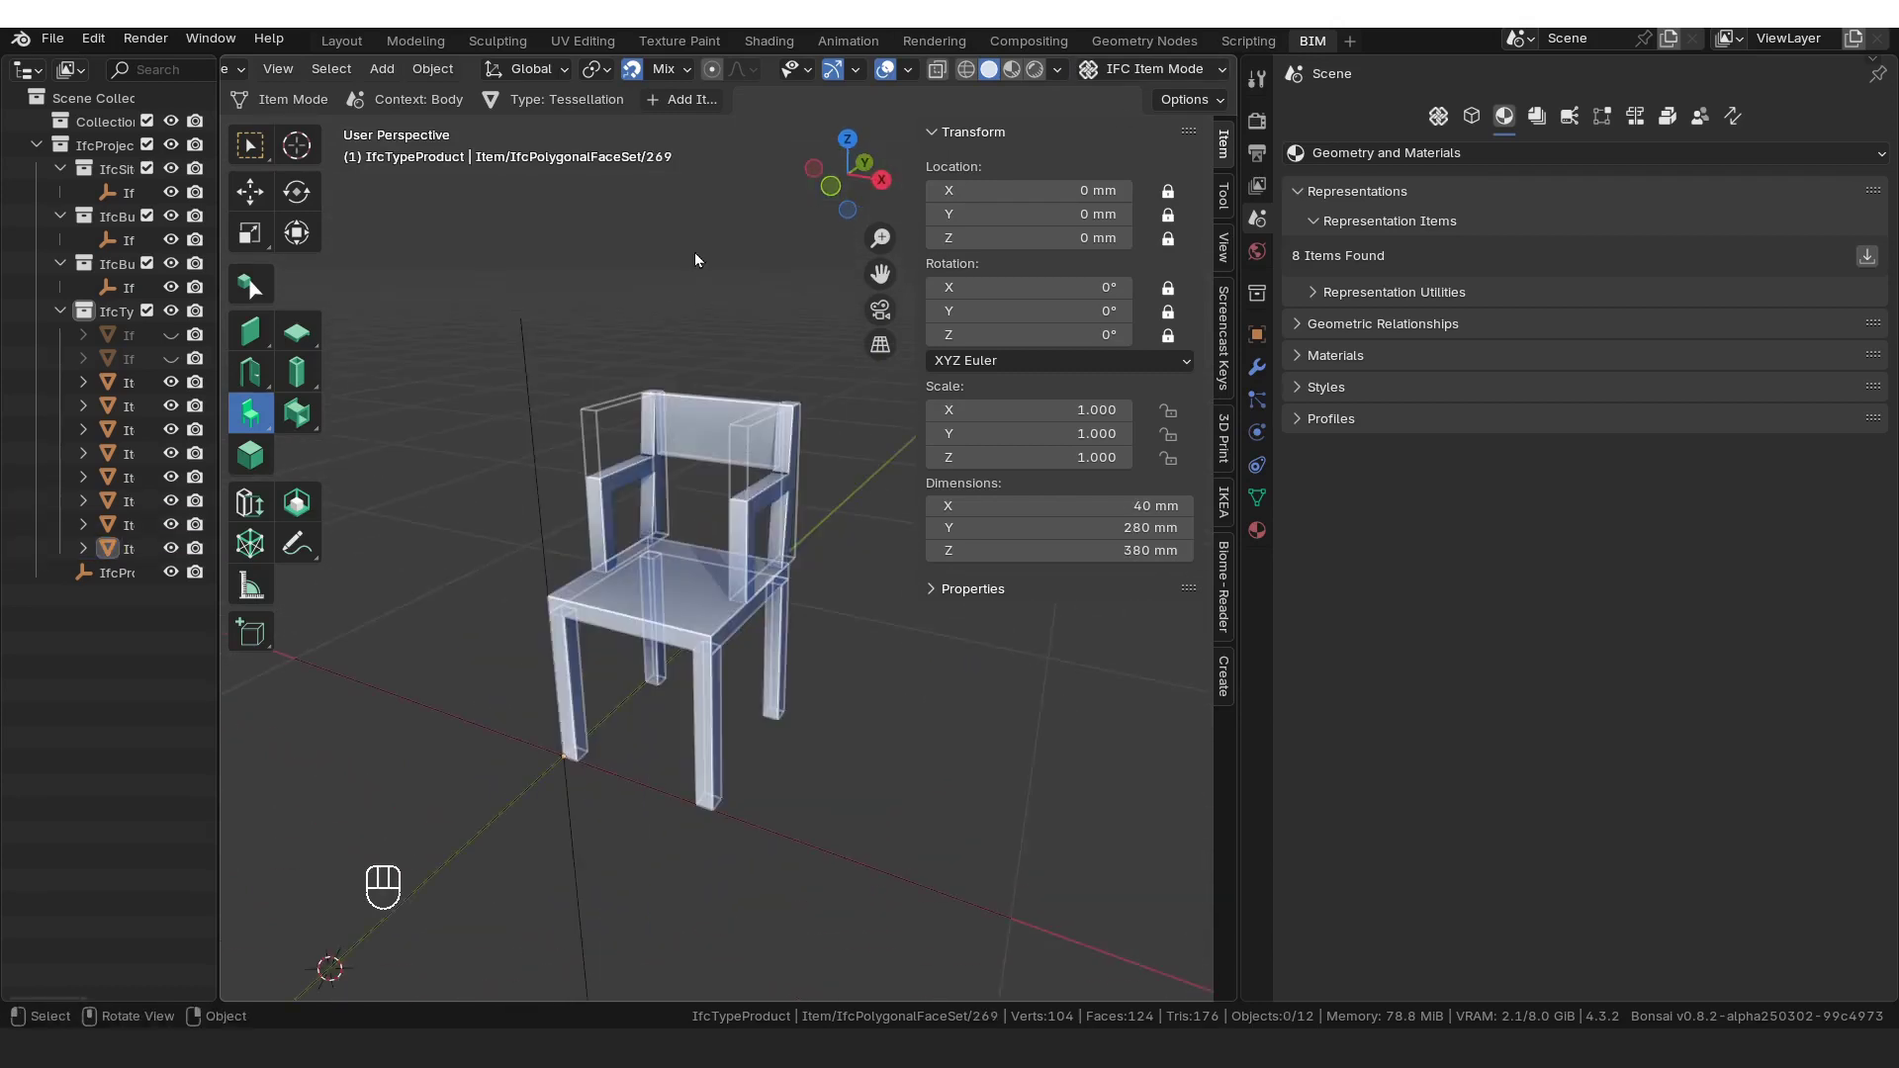
# Step: Leave IFC Item Mode for IFC Object Mode and save the IFC project
pyautogui.press('Tab')
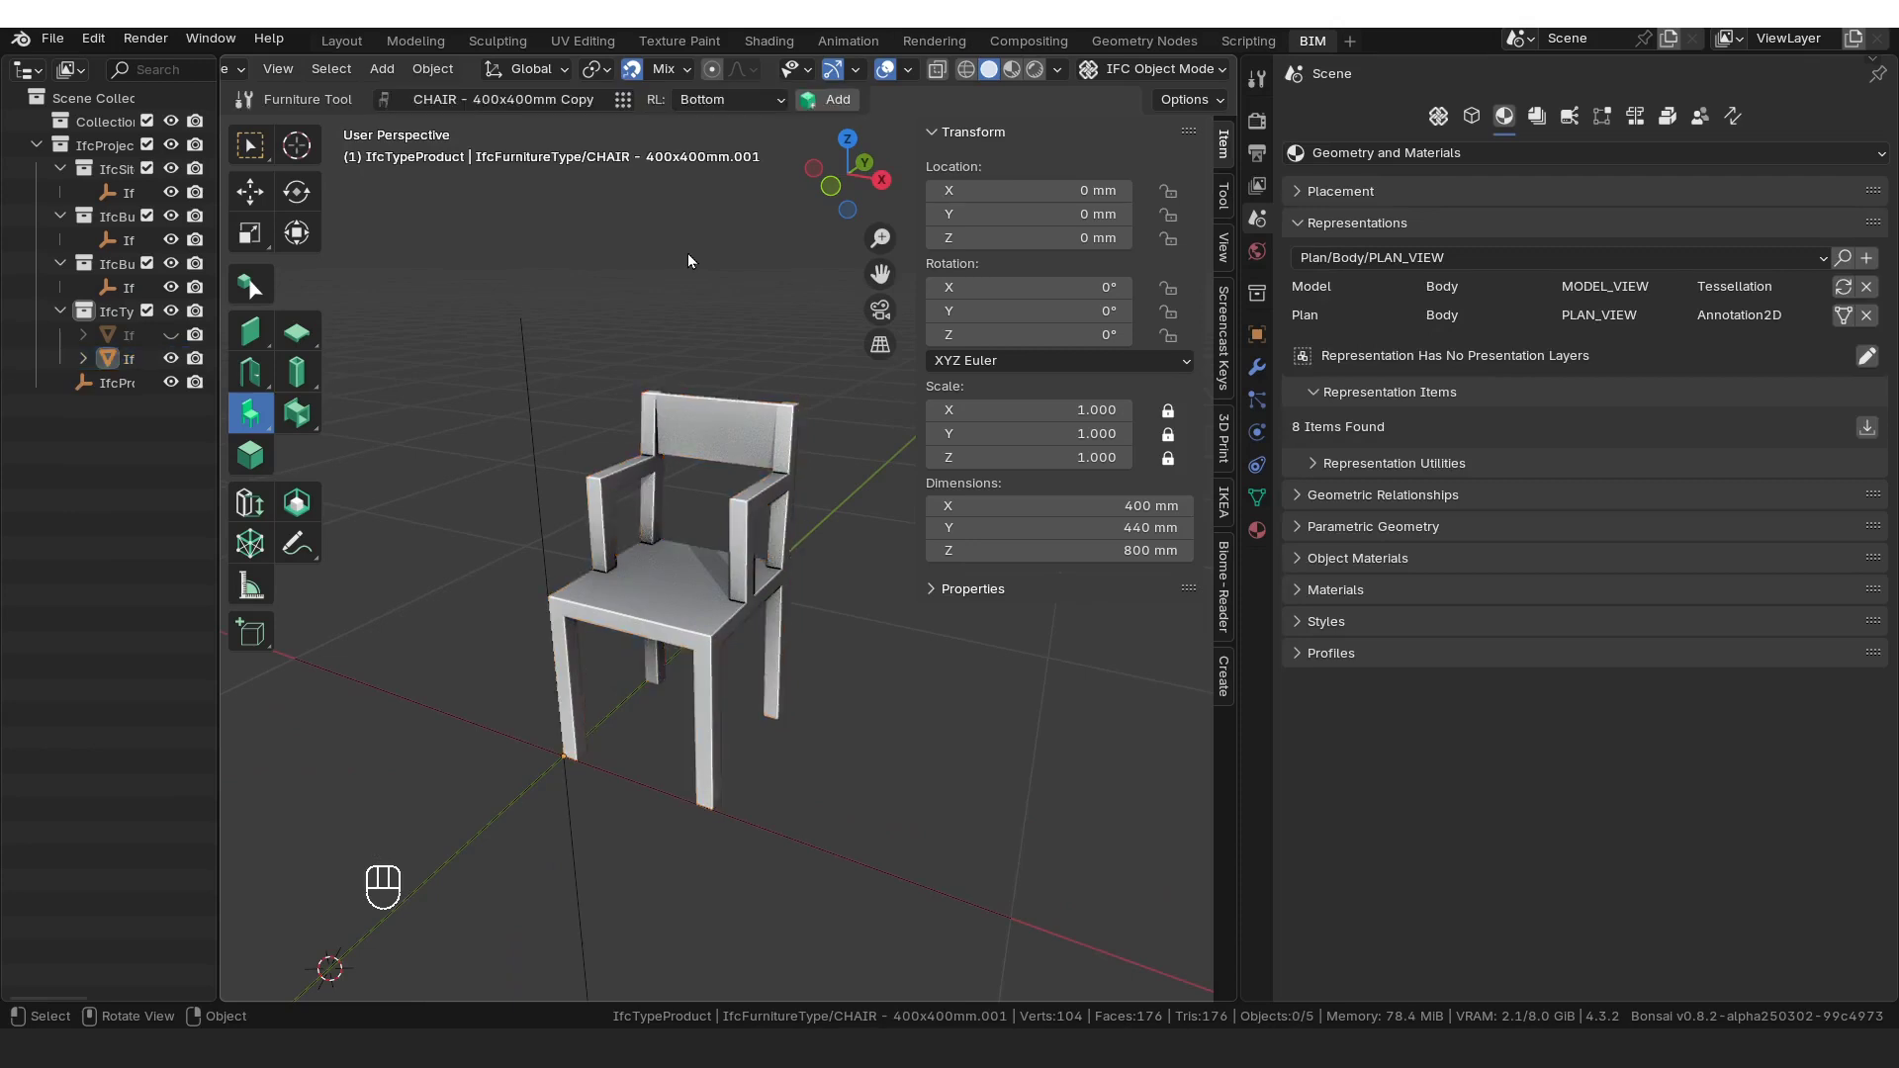
pyautogui.press('ctrl')
pyautogui.hotkey('ctrl', 's')
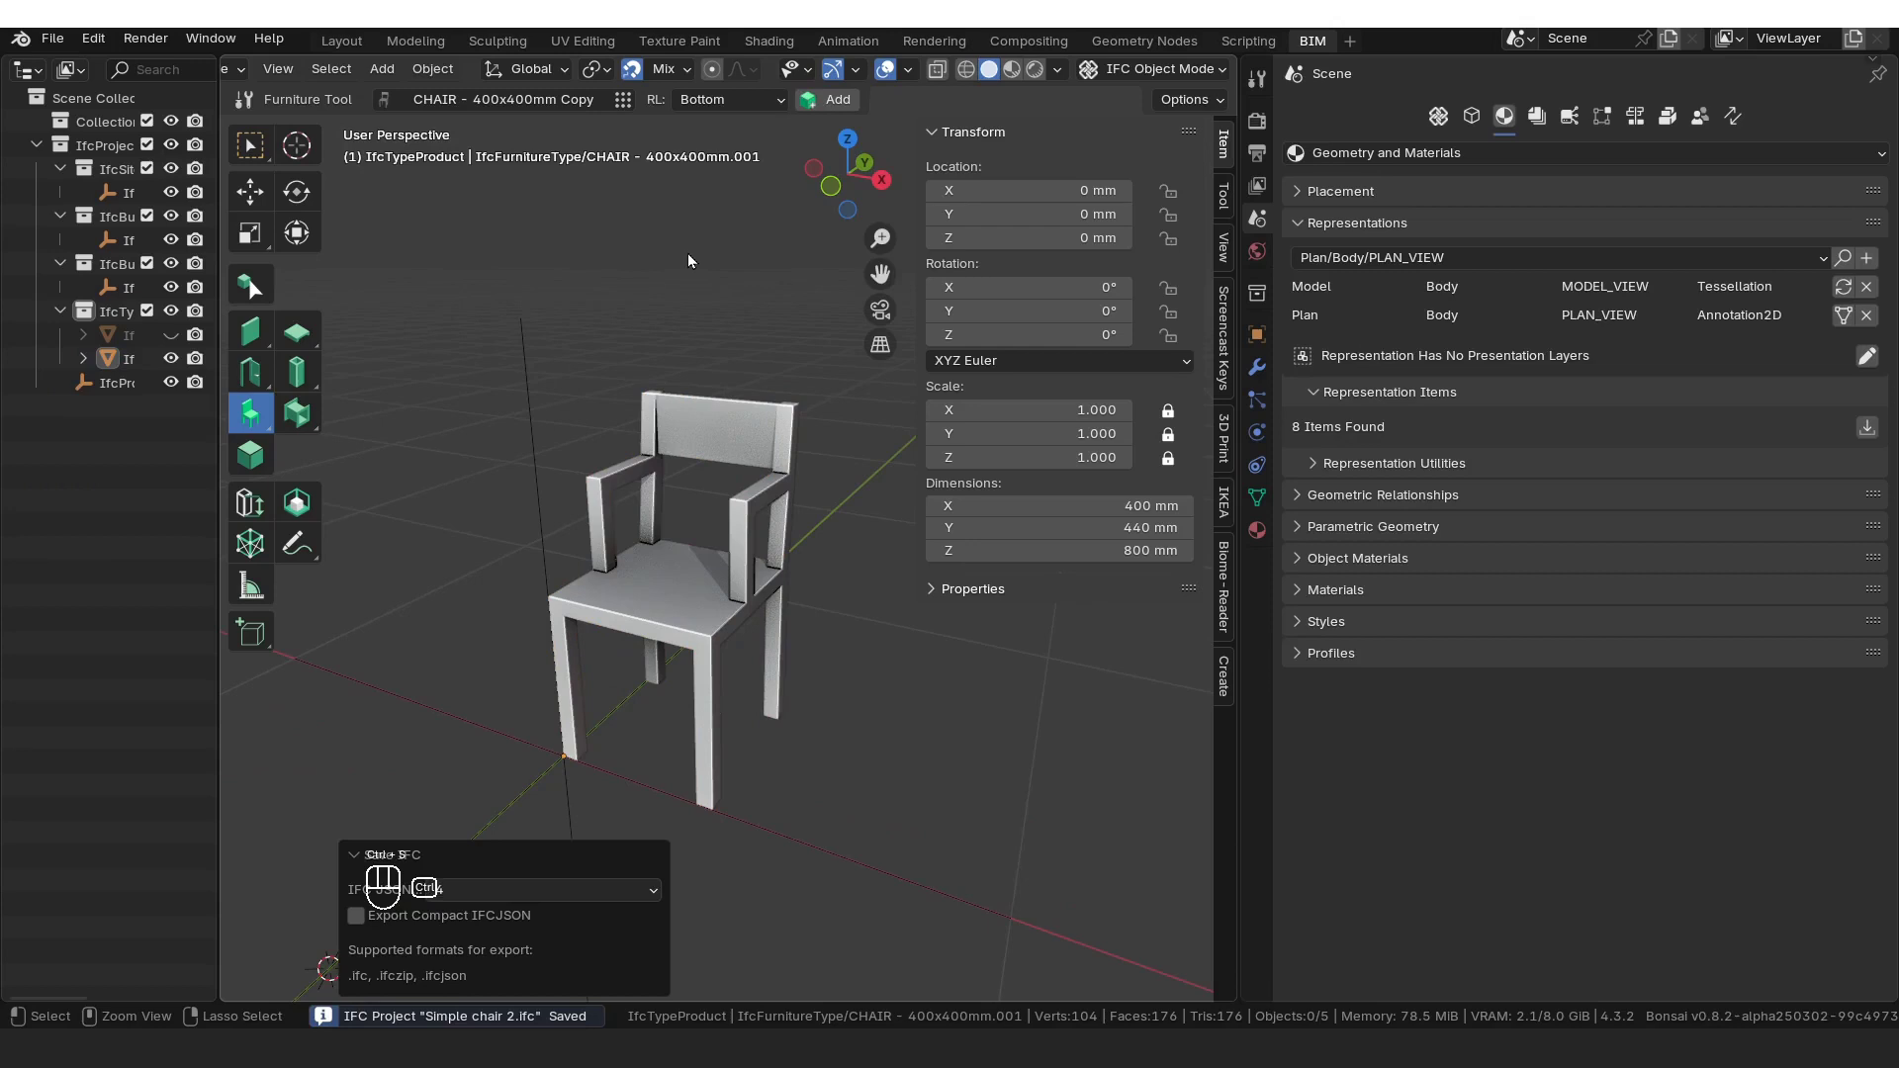